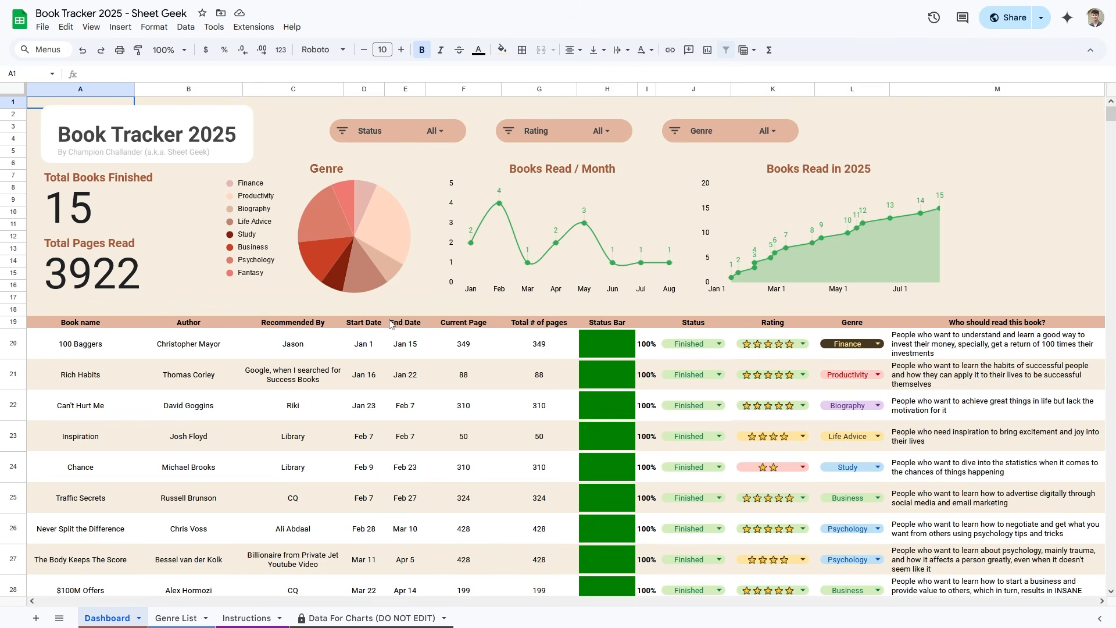
- Examine the book table's columns, the Status Bar formula, the Rating and Genre options, and the Status filter
drag(64, 325, 1014, 491)
click(606, 339)
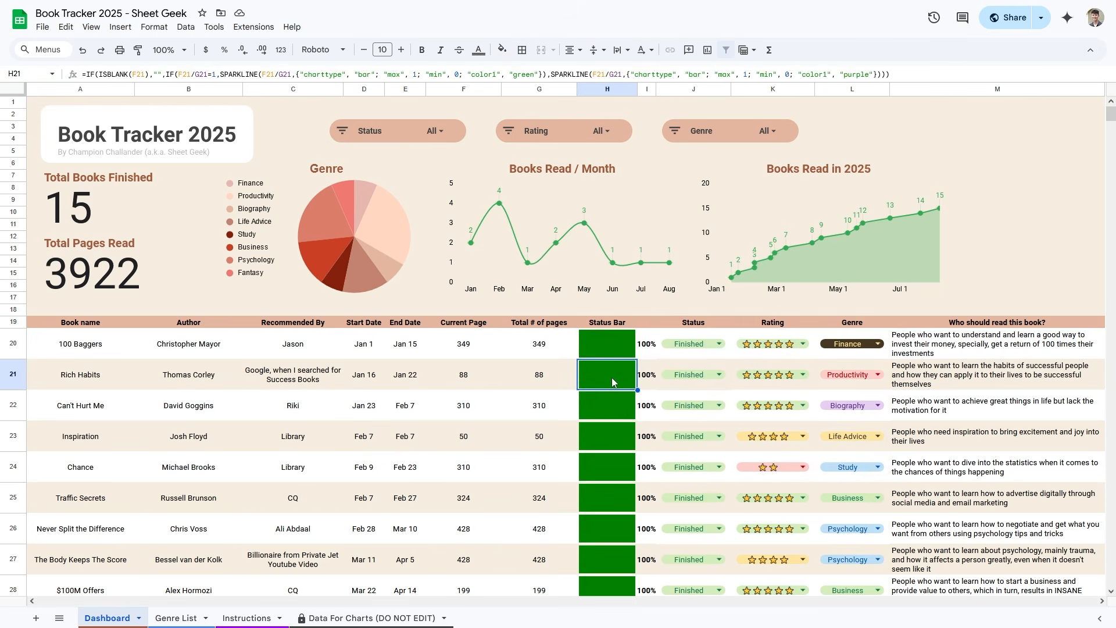
click(712, 356)
click(767, 348)
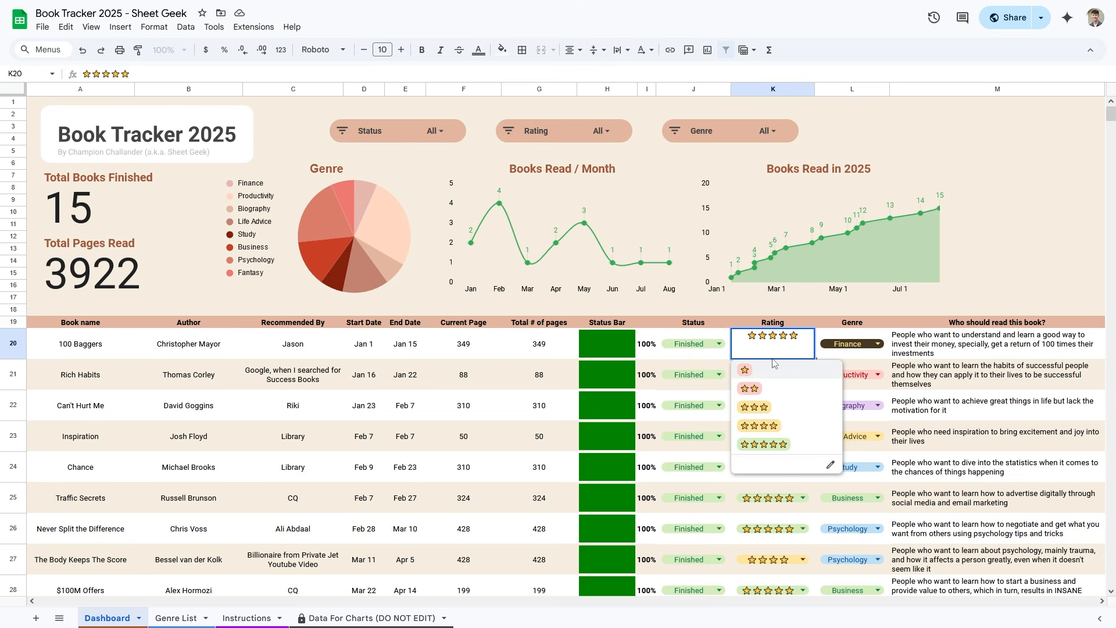
click(849, 350)
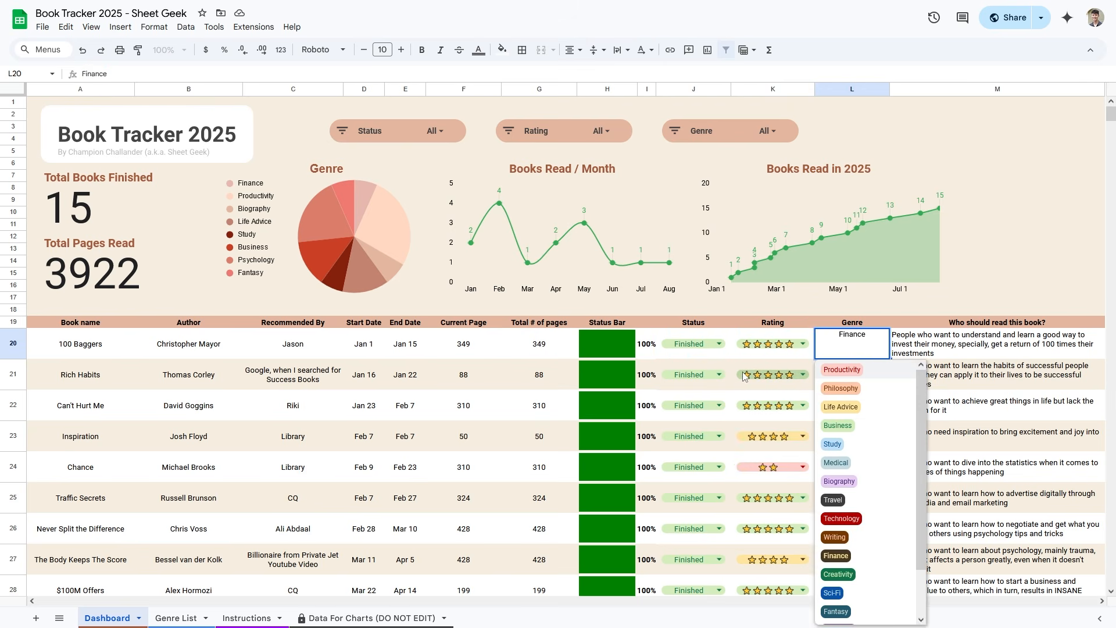
click(411, 136)
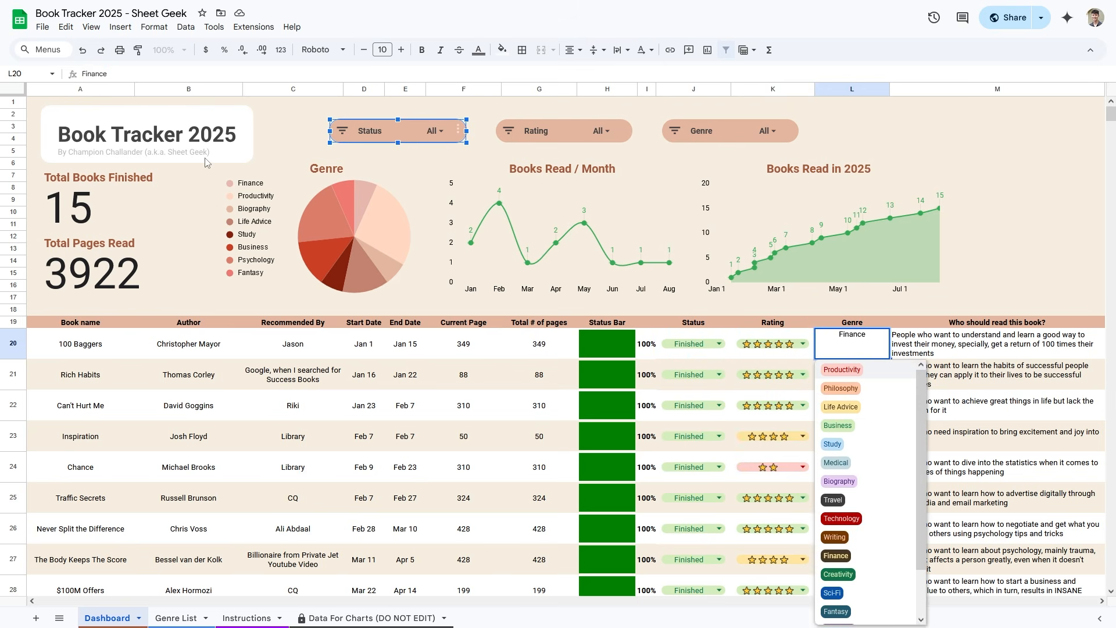
click(246, 386)
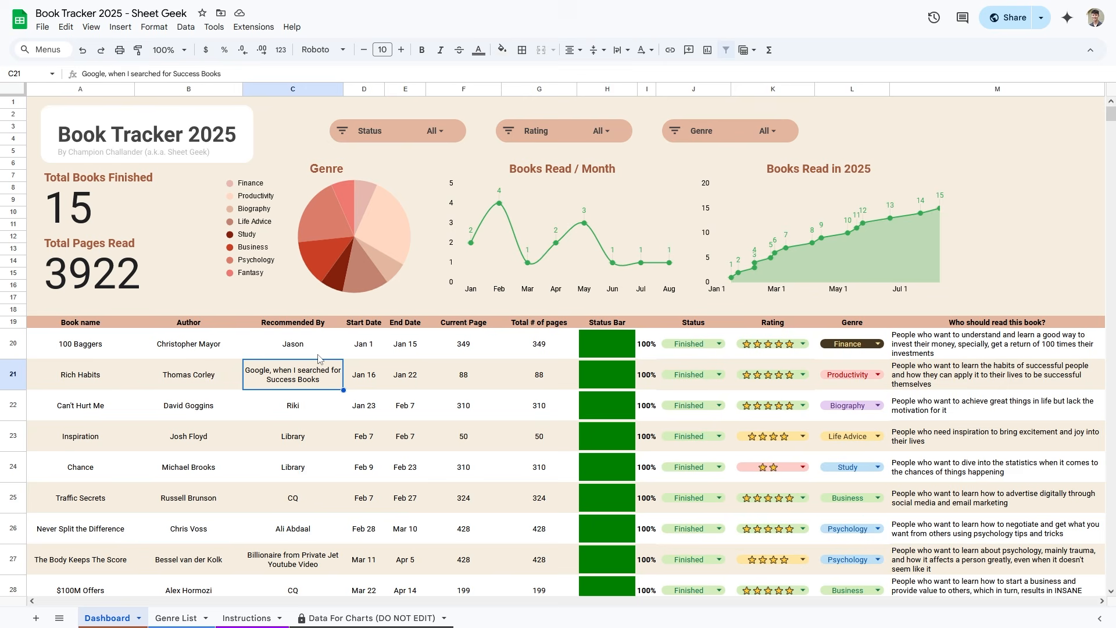
key(Up)
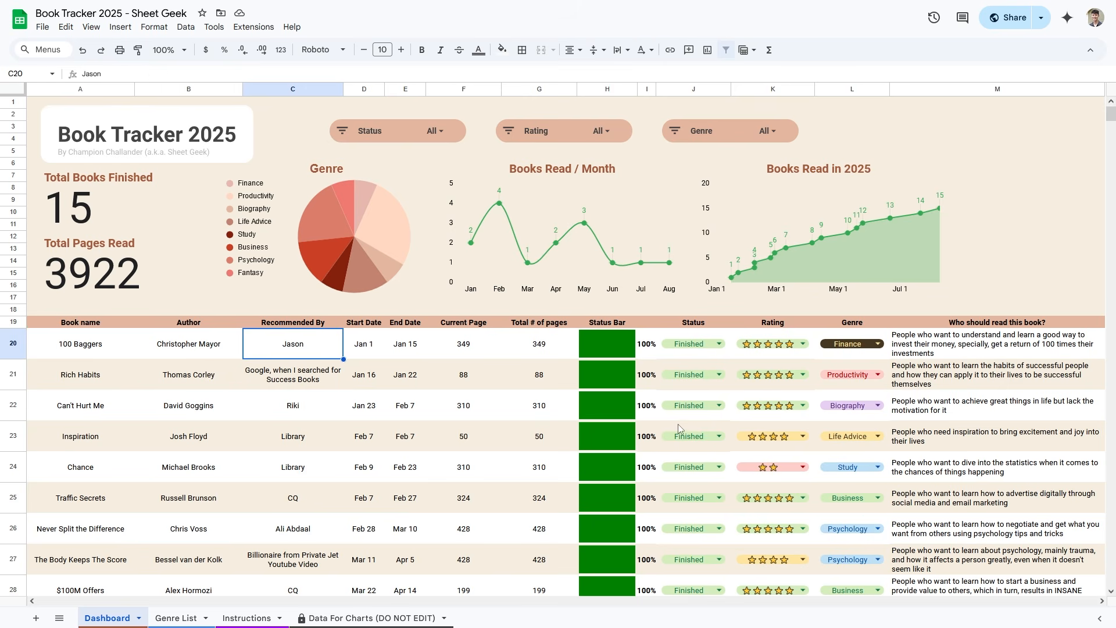
key(Down)
key(Down)
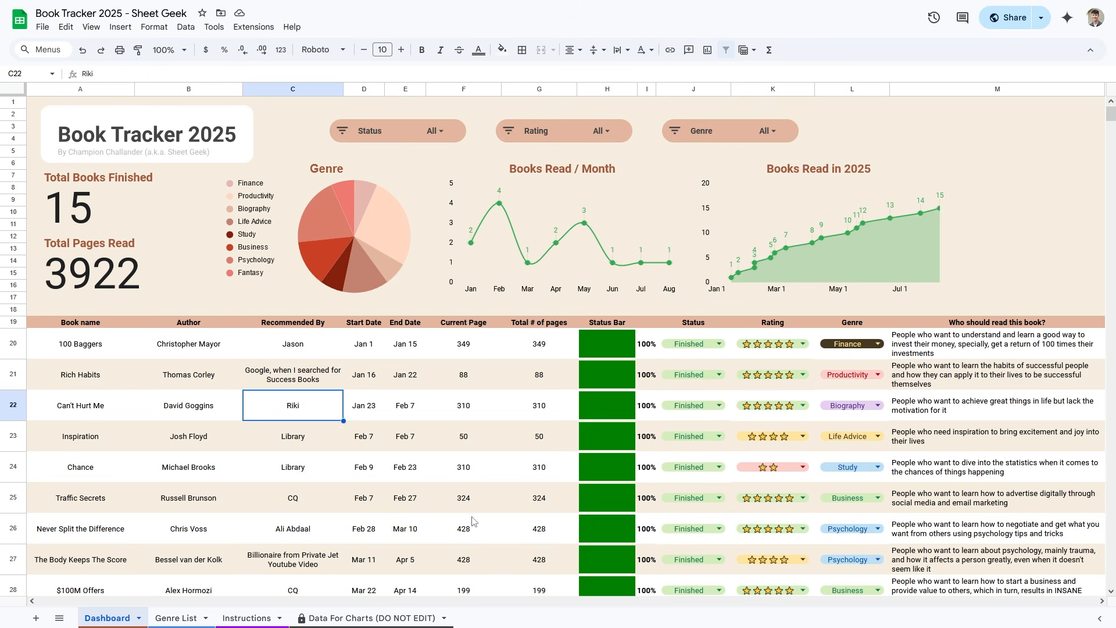
click(471, 510)
key(Up)
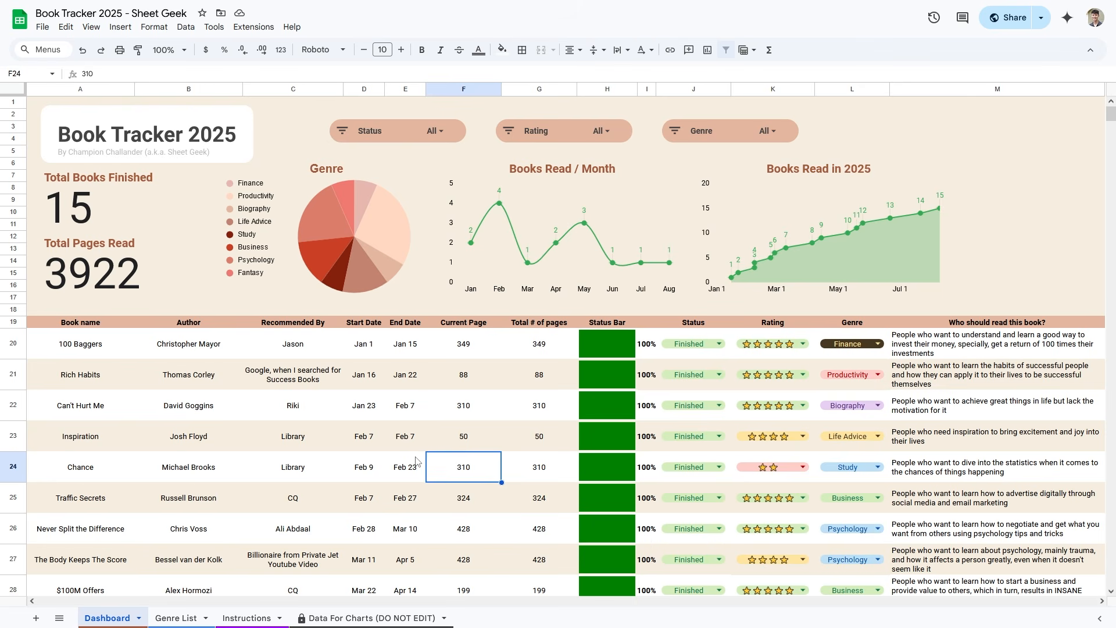
click(405, 414)
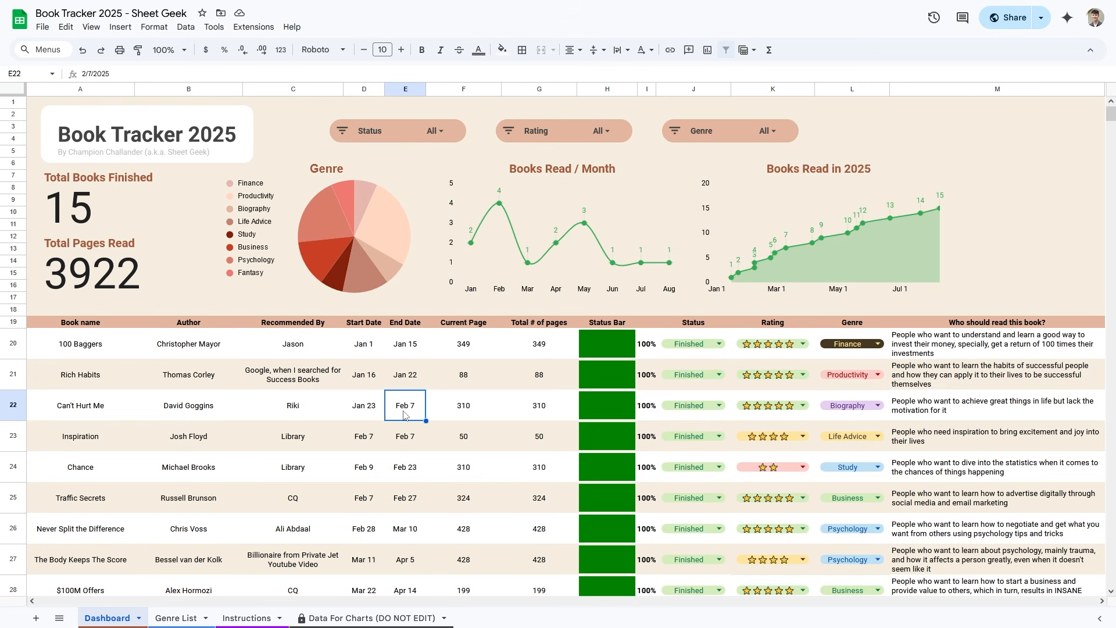
click(447, 378)
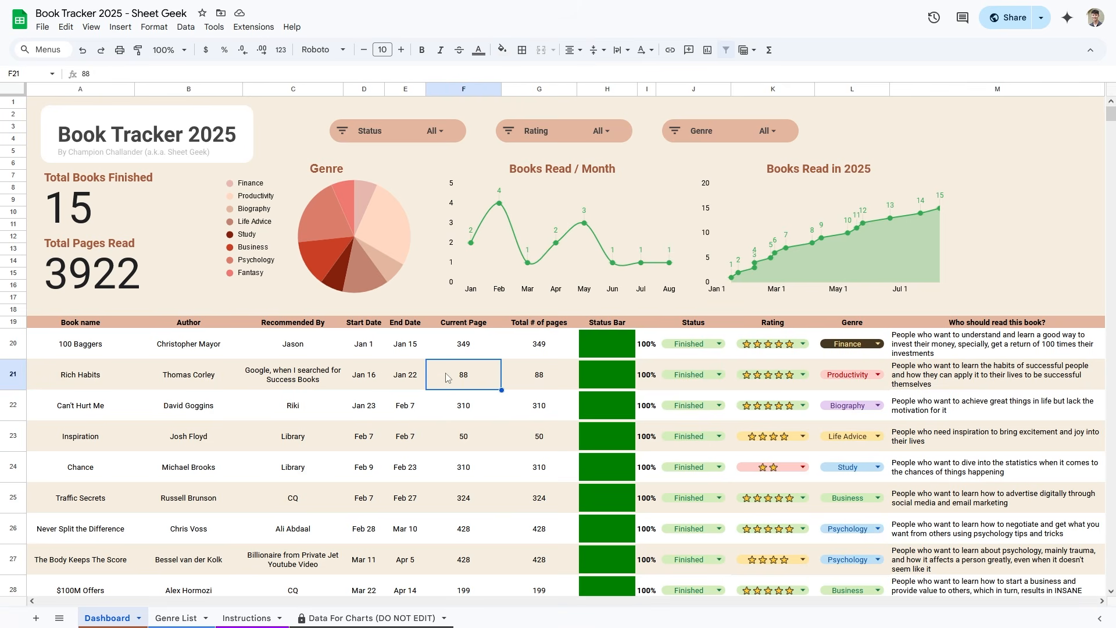
key(Down)
key(Down)
key(Down)
key(Down)
click(156, 334)
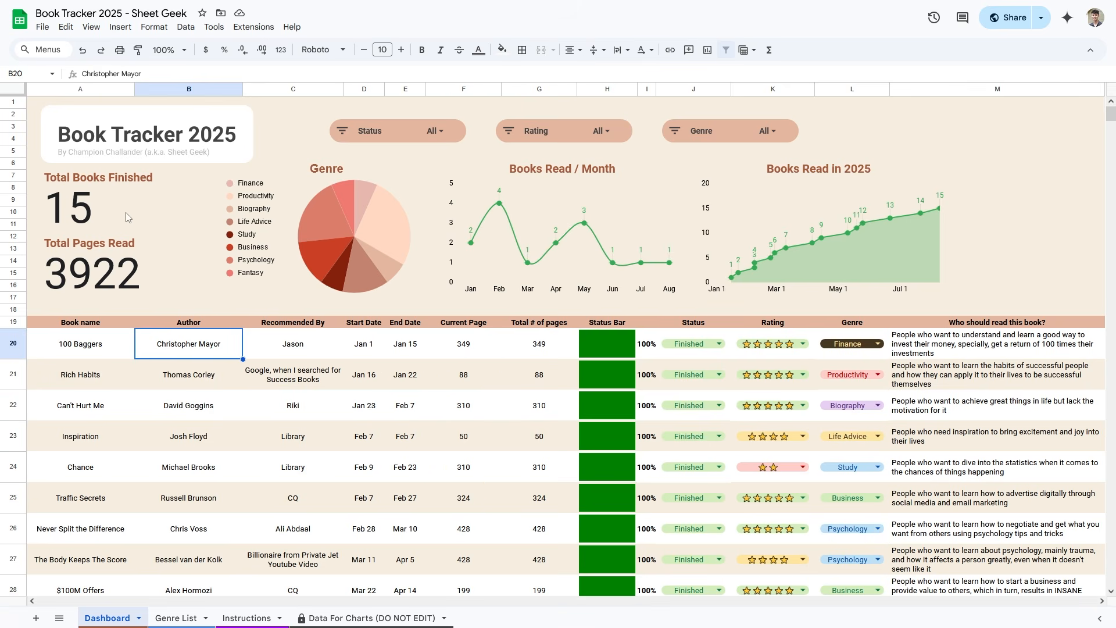
scroll(422, 319, down, 5)
scroll(422, 319, up, 5)
click(383, 413)
click(226, 387)
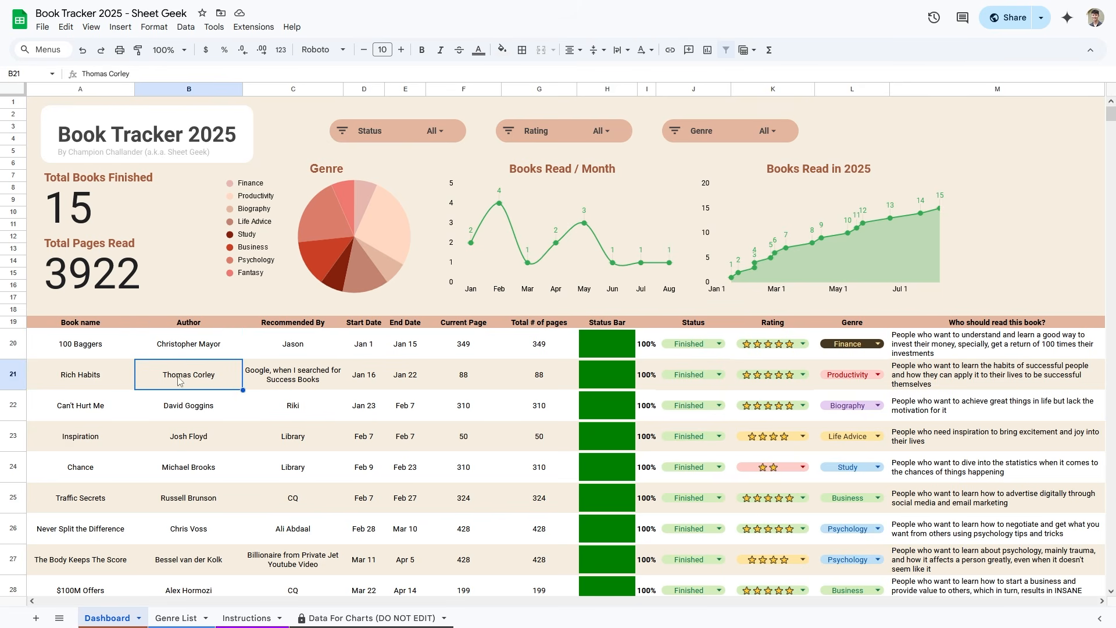
- Look over the book table's header row and its entry columns from Book name to Total # of pages
click(106, 347)
drag(91, 325, 966, 321)
click(65, 343)
drag(70, 348, 70, 529)
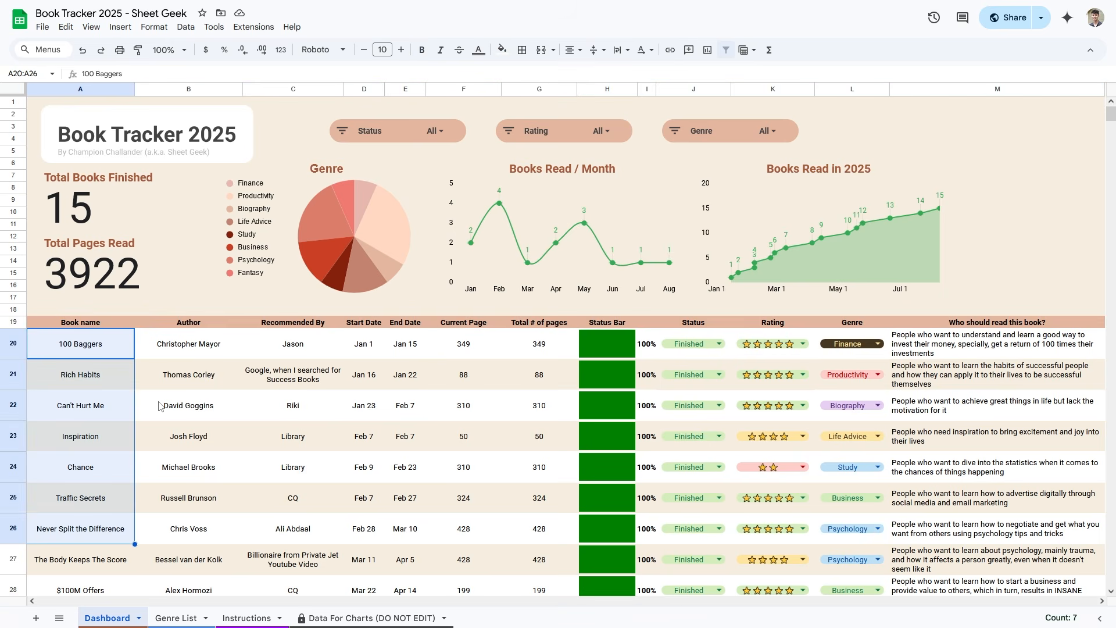
drag(189, 349, 192, 529)
drag(291, 348, 294, 531)
drag(369, 337, 357, 494)
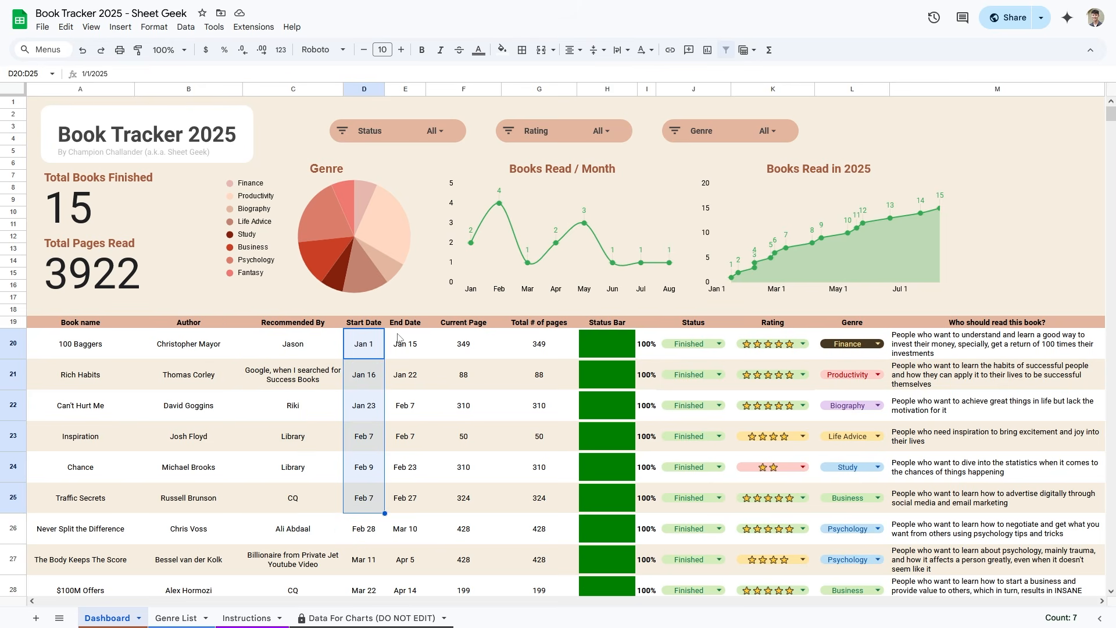
drag(407, 338, 408, 495)
drag(468, 342, 474, 562)
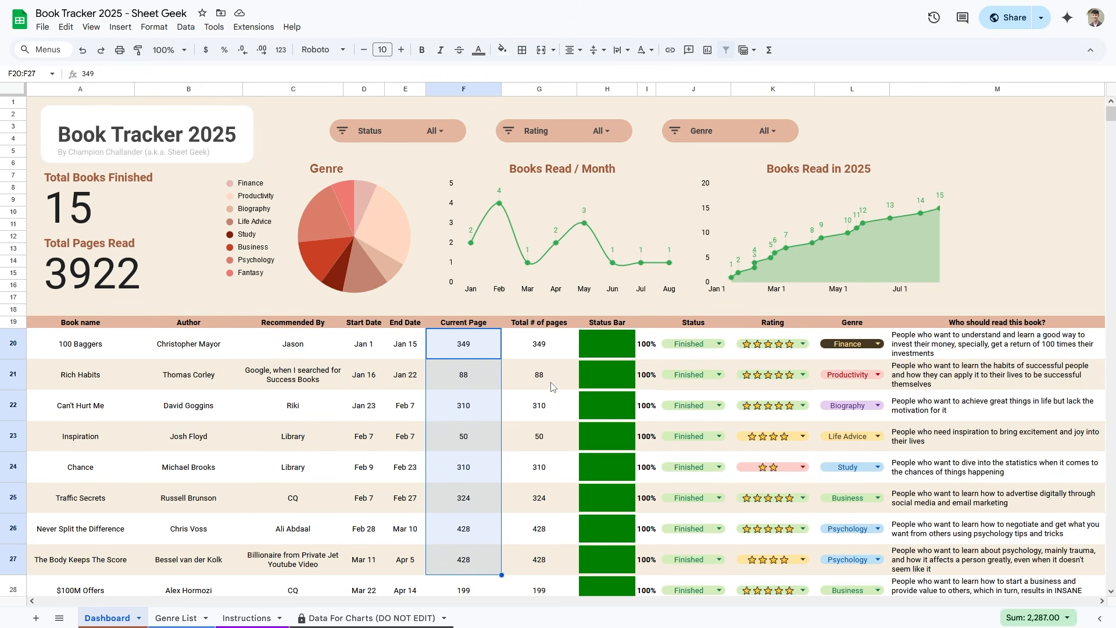
drag(540, 352, 543, 464)
- Set the Current Page of 100 Baggers to 150 and check its Status Bar
click(540, 375)
click(479, 355)
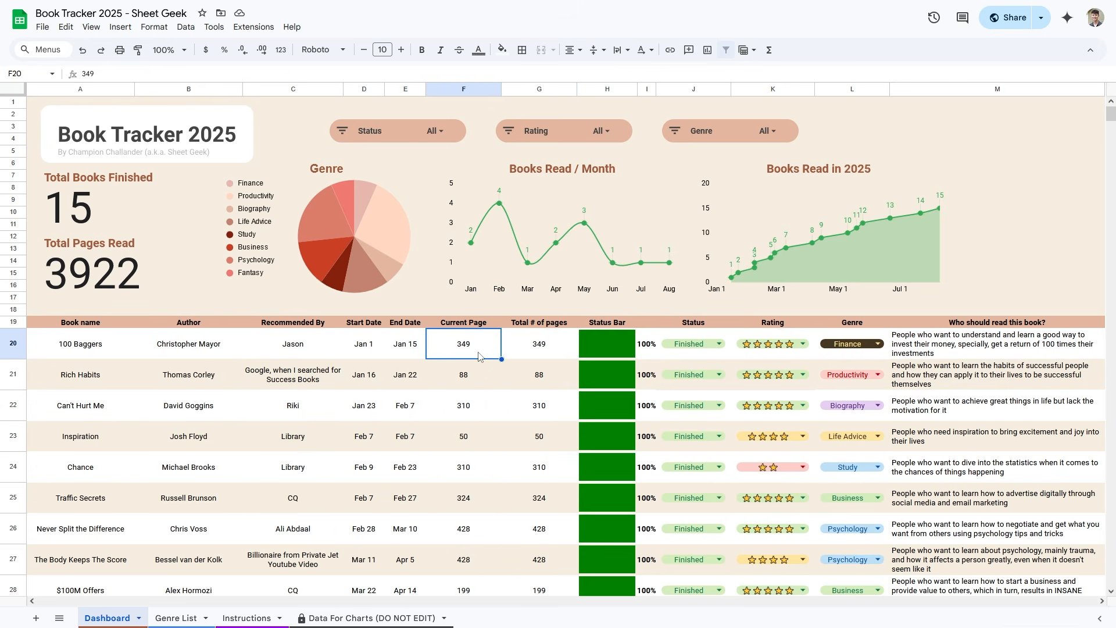
text(150)
key(Return)
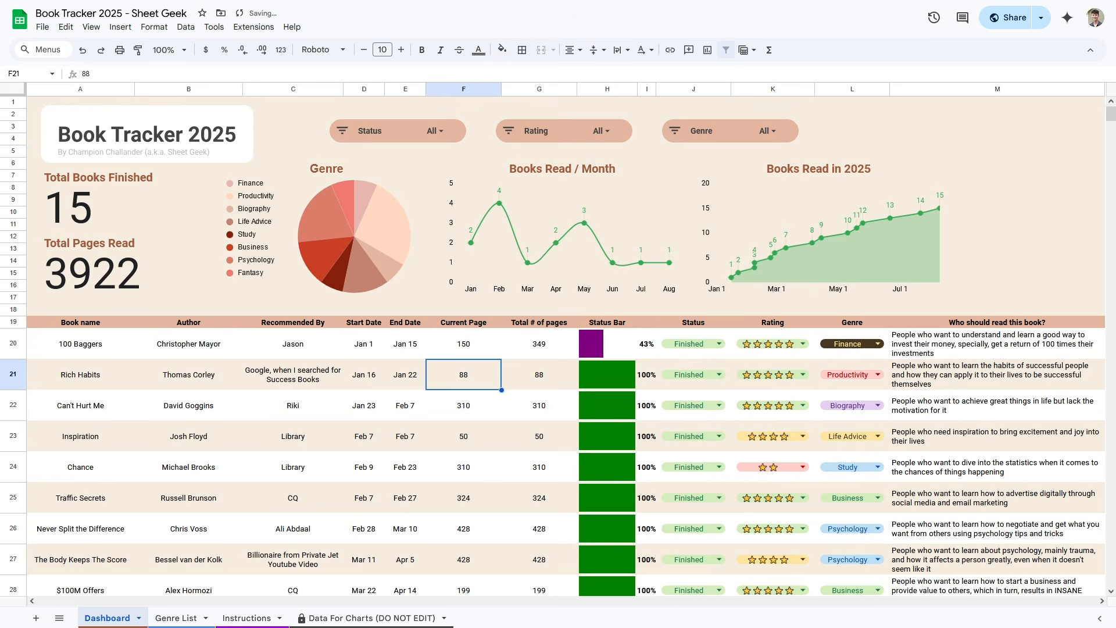
click(531, 354)
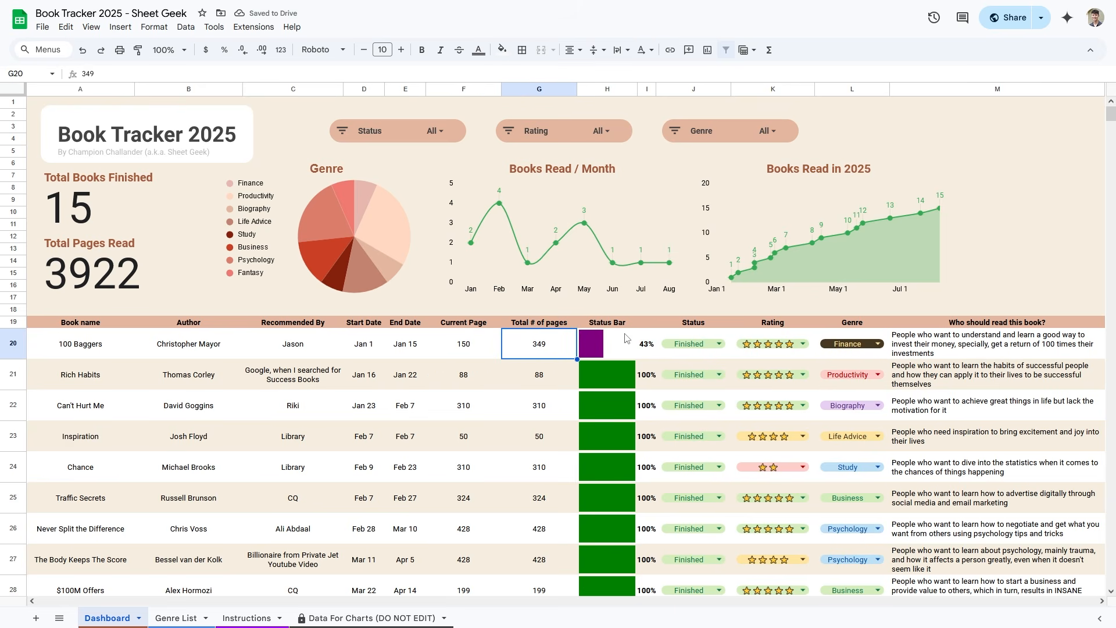
click(620, 352)
- Set the Current Page of 100 Baggers to 349 and check its Status Bar
click(497, 346)
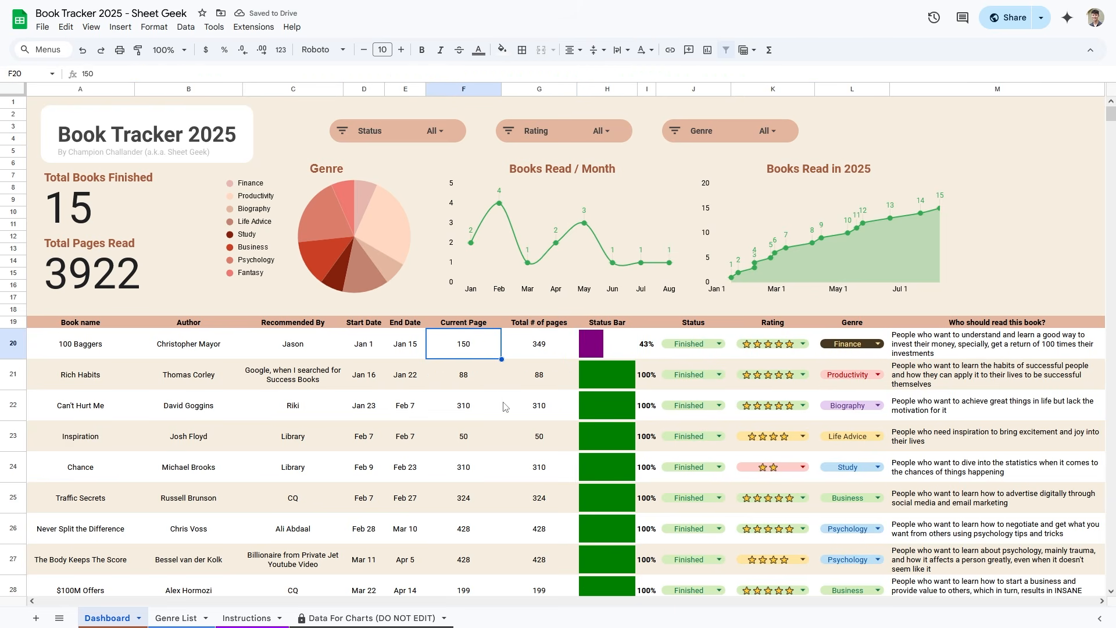
text(349)
key(Return)
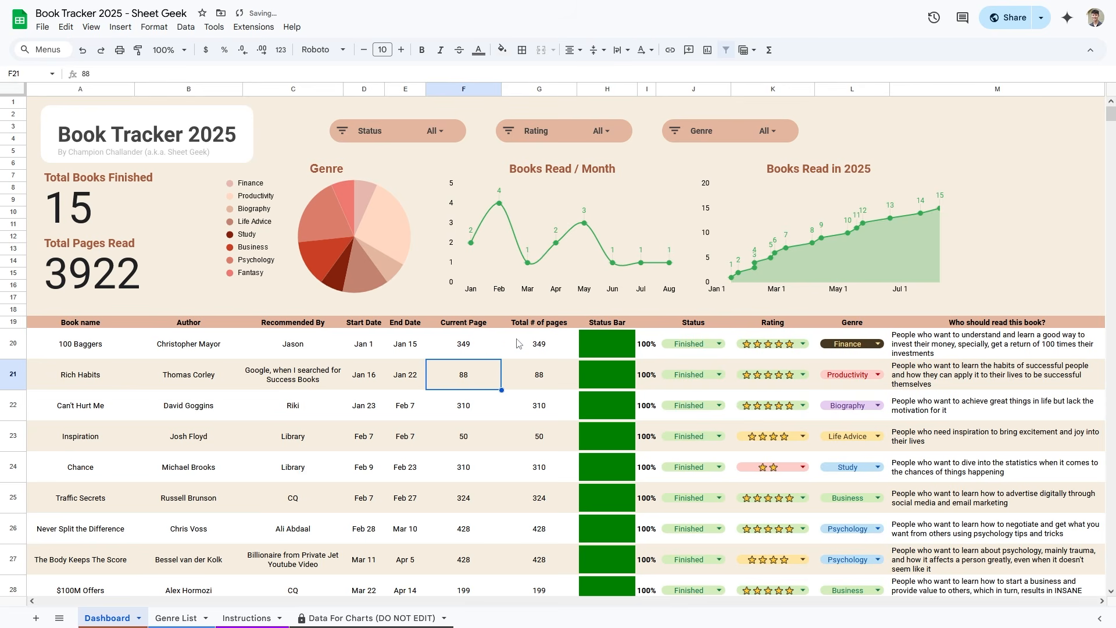
click(616, 344)
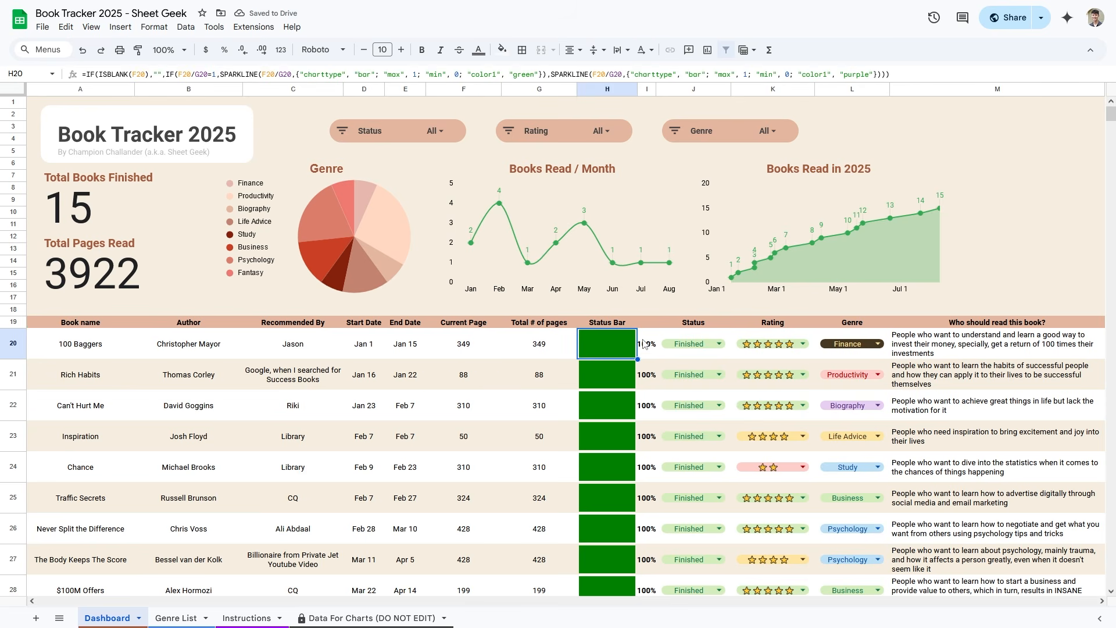
- Try the Must Read, DNF and Reading statuses for 100 Baggers, and set its status back to Finished
click(693, 344)
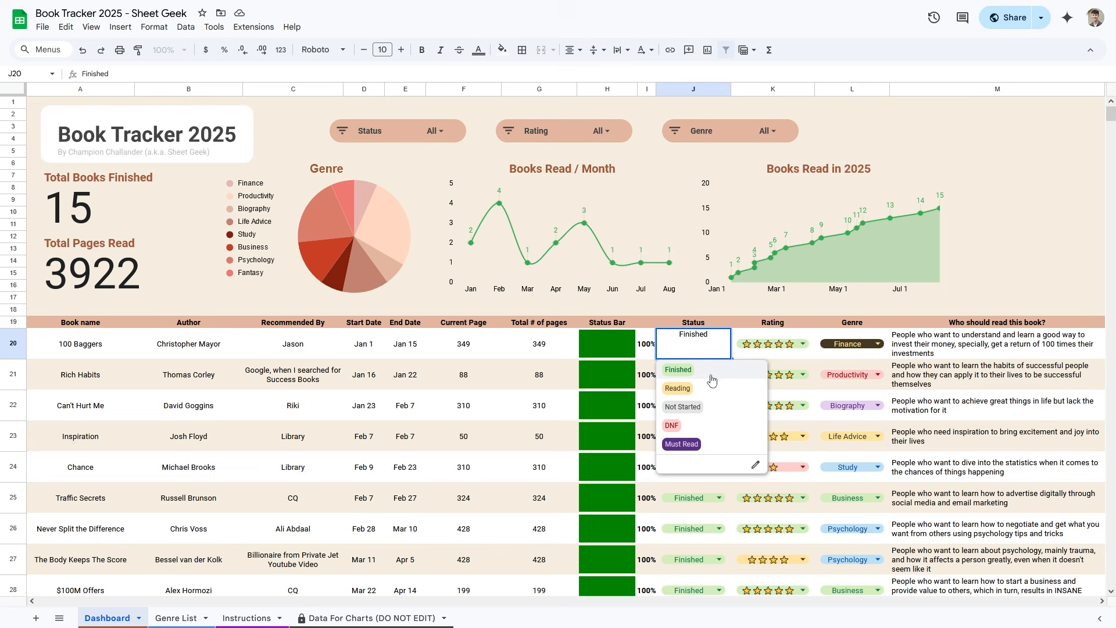
click(704, 449)
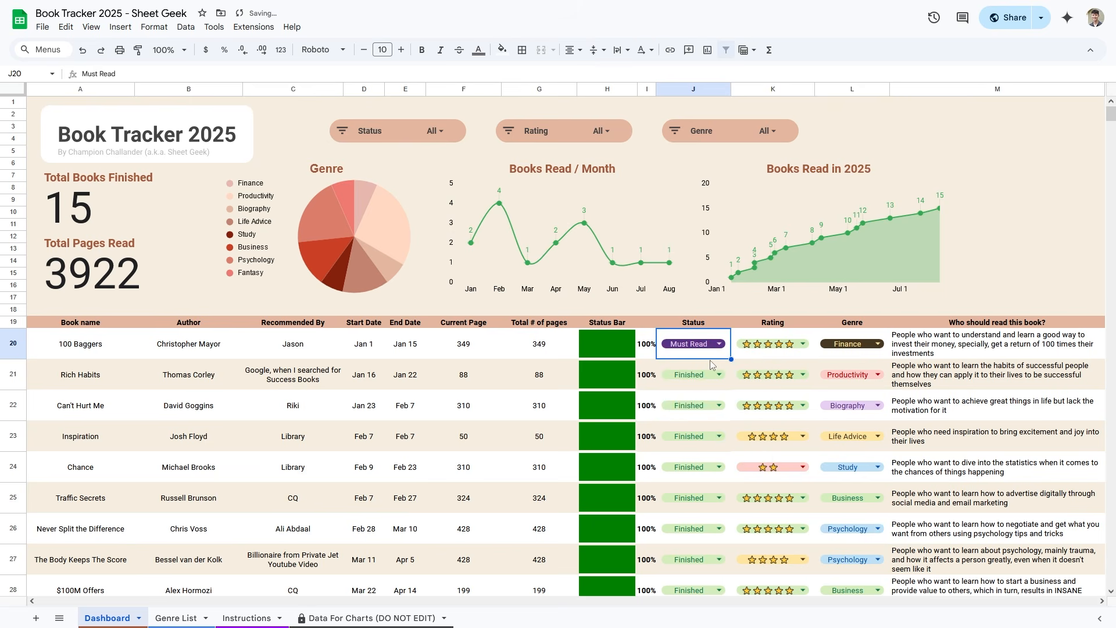
click(703, 349)
click(706, 426)
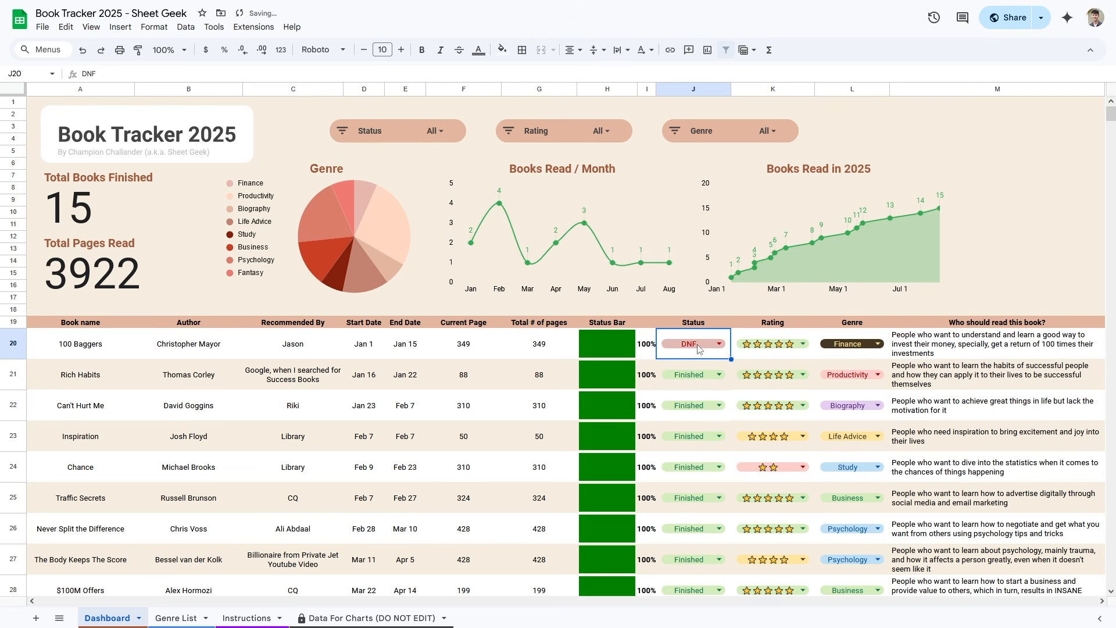
click(703, 346)
click(708, 415)
click(700, 345)
click(678, 388)
click(700, 346)
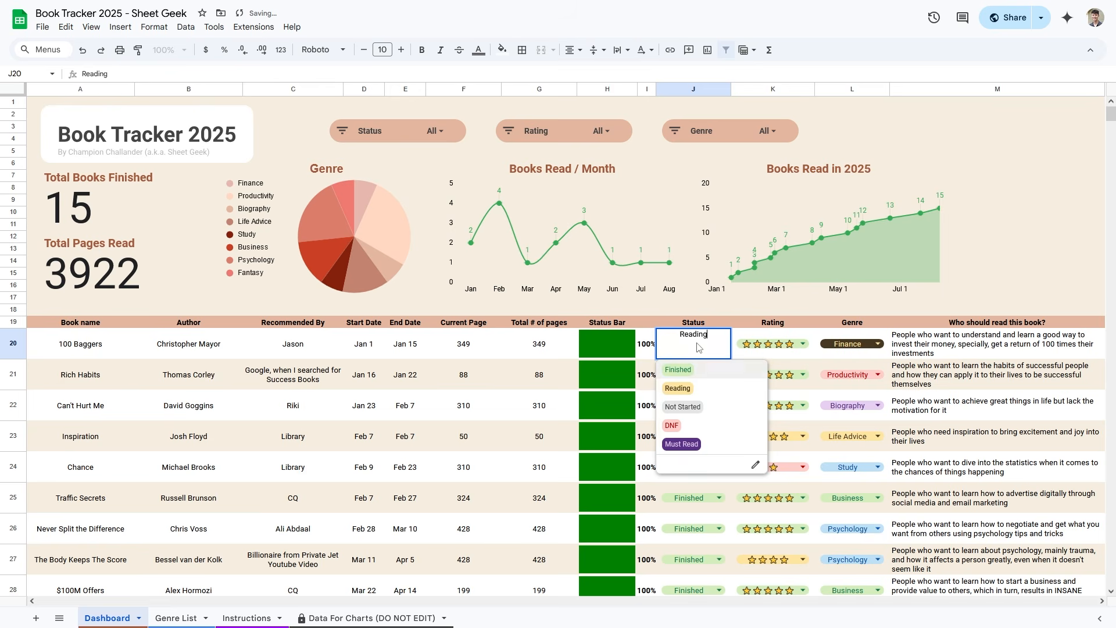
click(686, 371)
- Review the statuses and ratings across the whole book list, including the star options available for 100 Baggers
scroll(681, 379, down, 8)
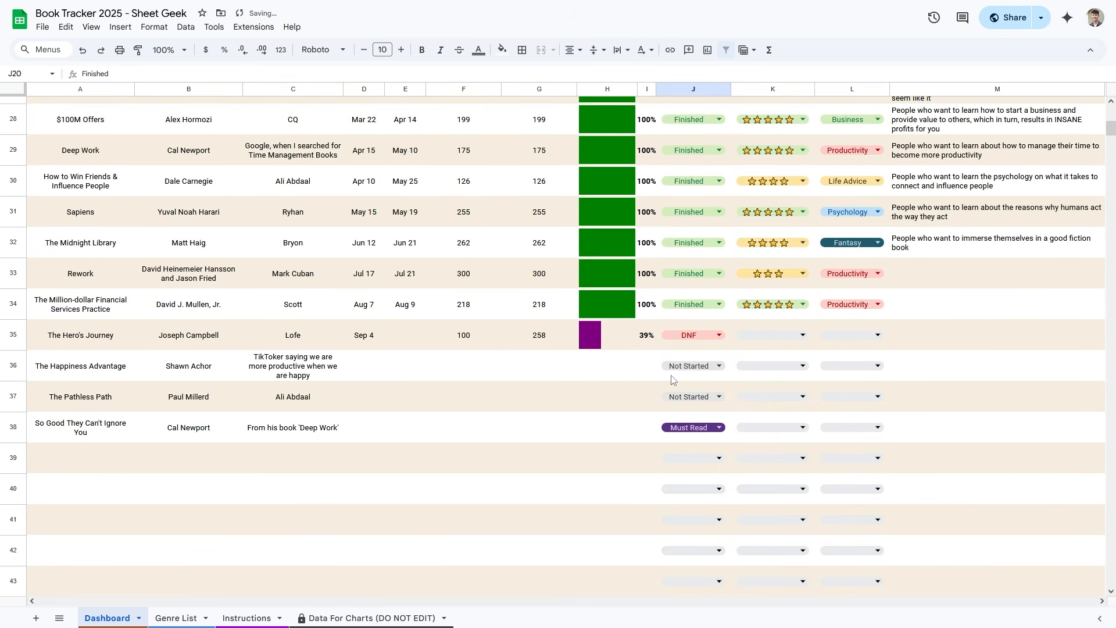
scroll(673, 380, up, 2)
scroll(672, 380, up, 6)
click(782, 349)
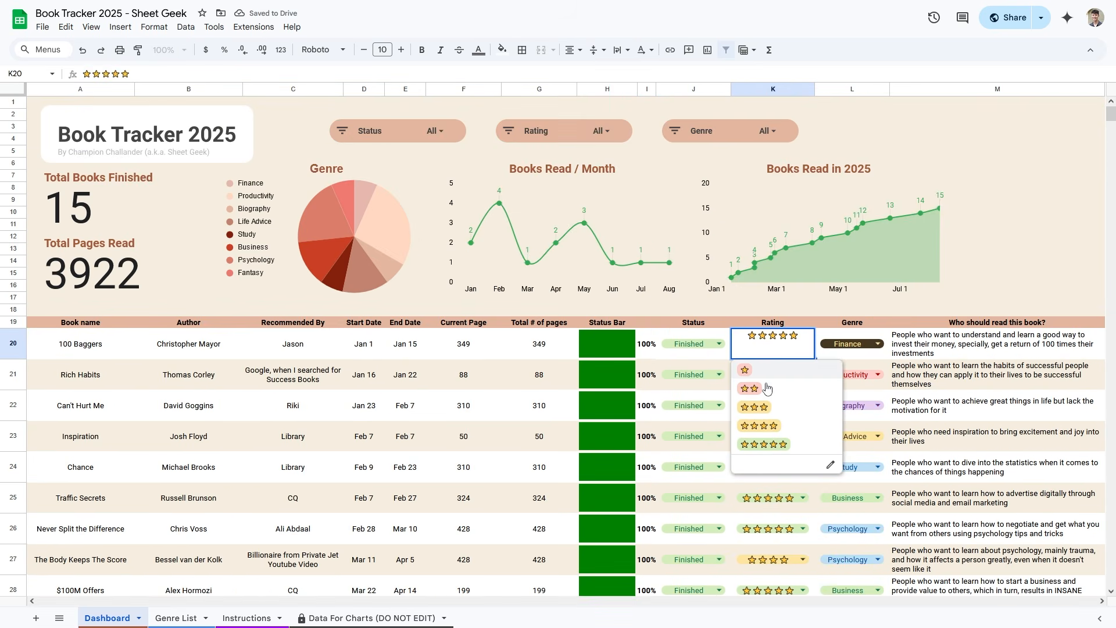
click(819, 313)
scroll(771, 410, down, 5)
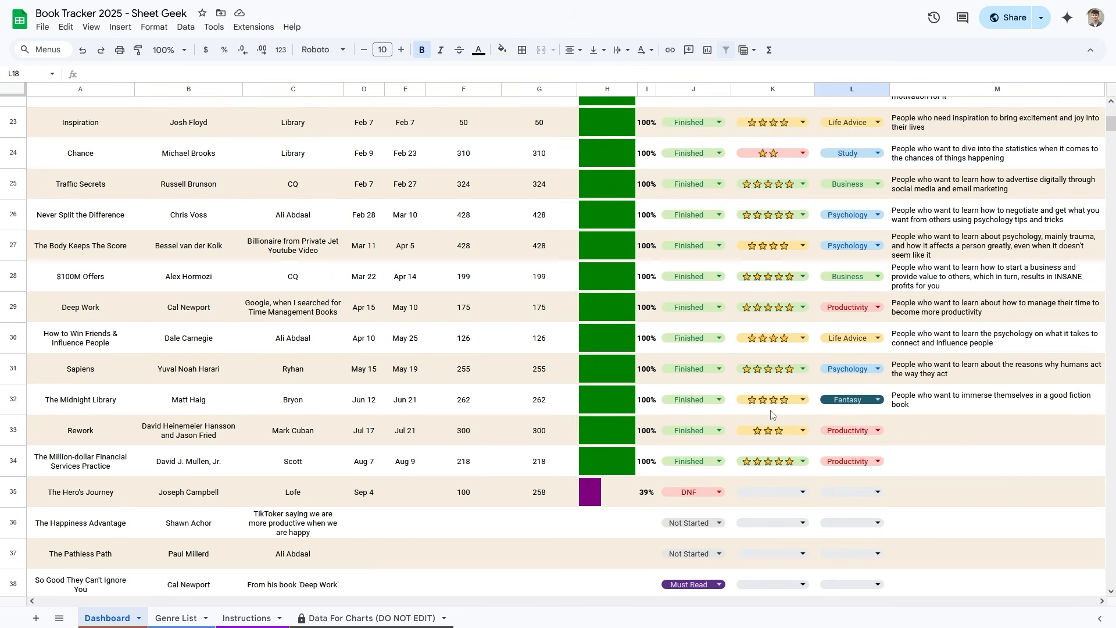
scroll(769, 415, down, 1)
scroll(848, 442, up, 6)
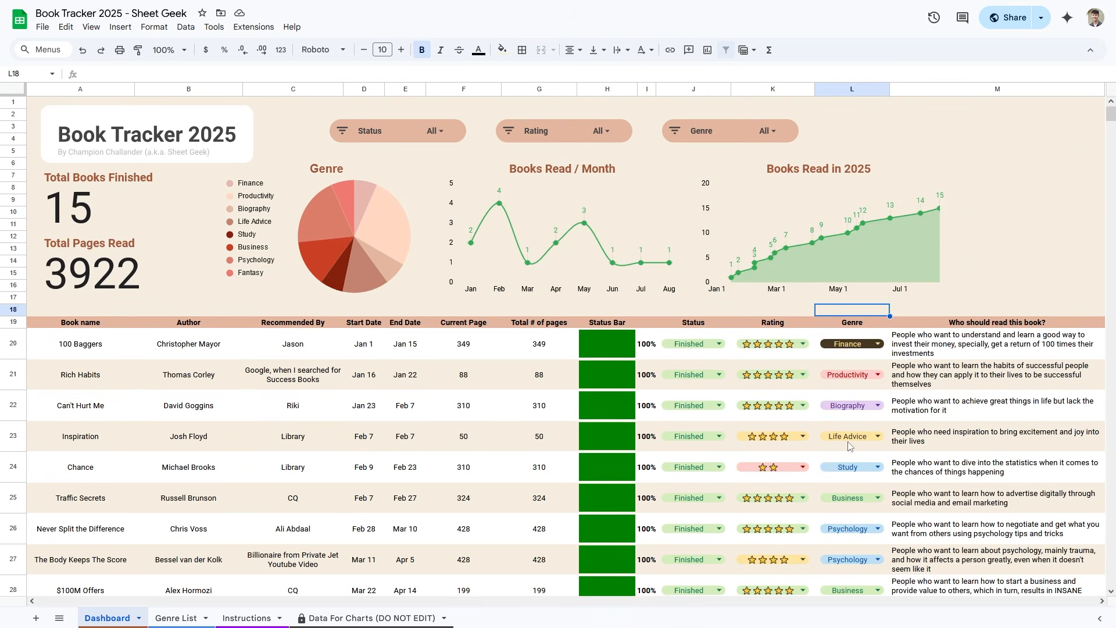
- Examine the Genre options and reader description for 100 Baggers, along with the dashboard's total scorecards and charts
click(857, 347)
scroll(855, 460, down, 2)
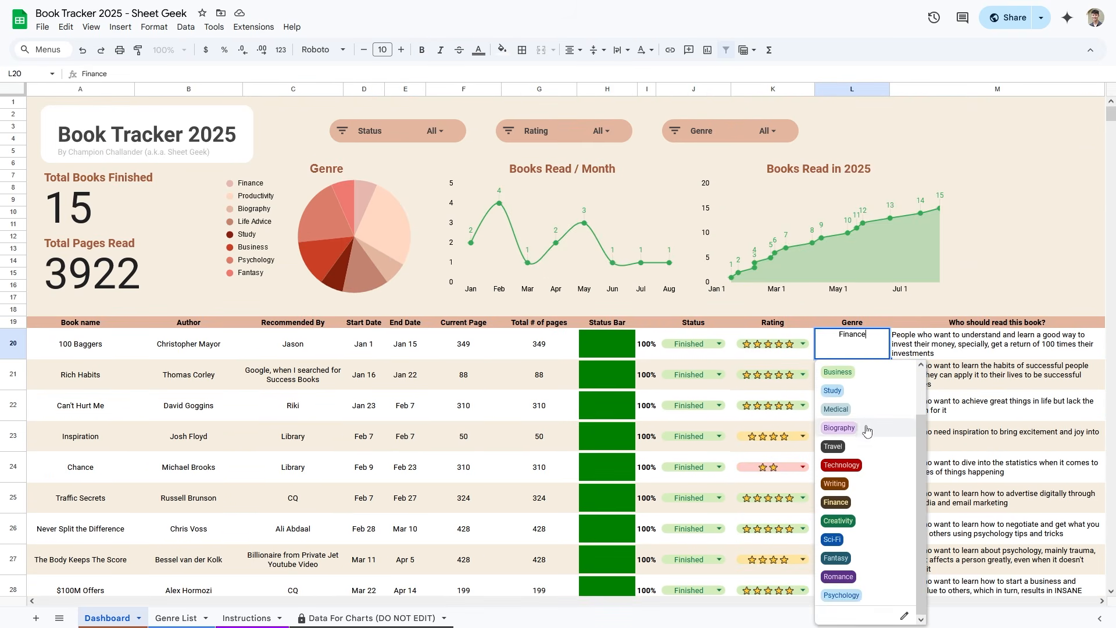
click(945, 323)
click(936, 349)
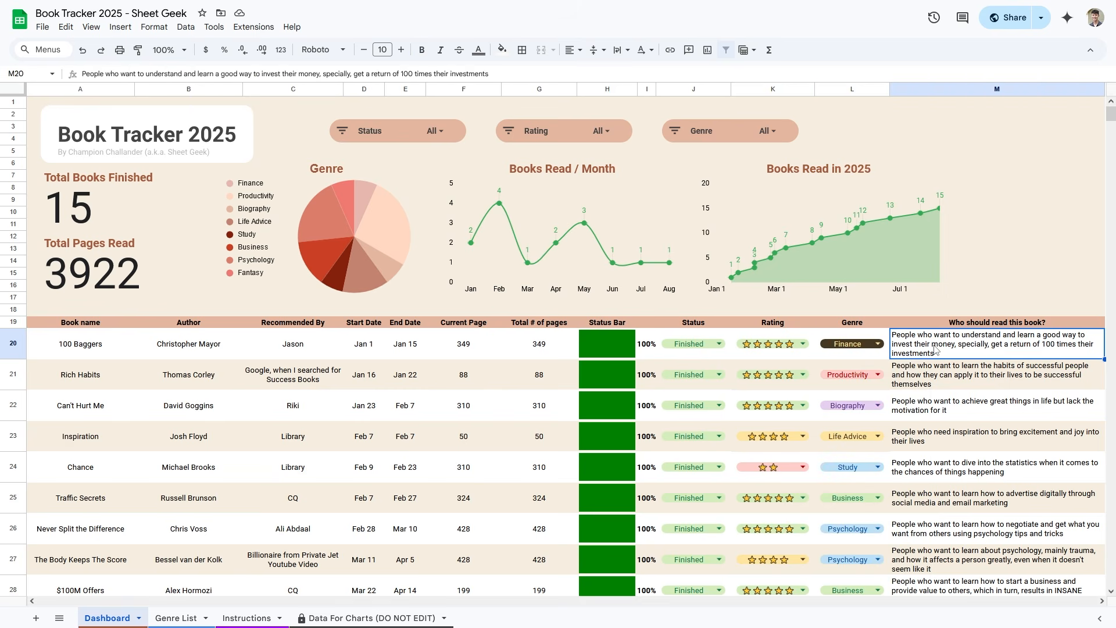
click(149, 215)
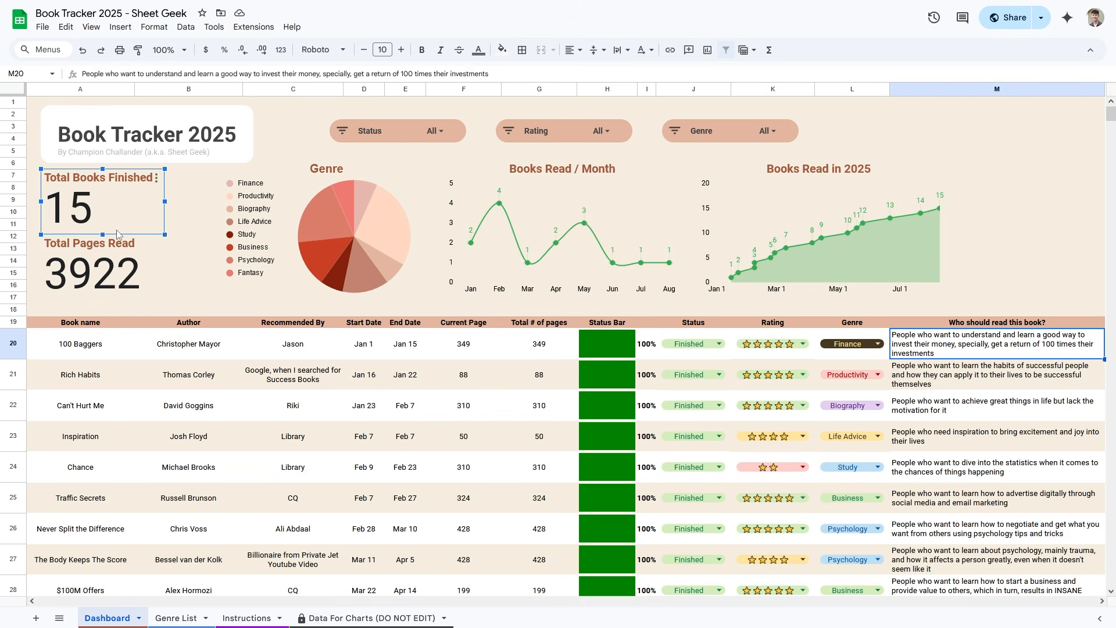
click(152, 256)
click(352, 247)
click(521, 219)
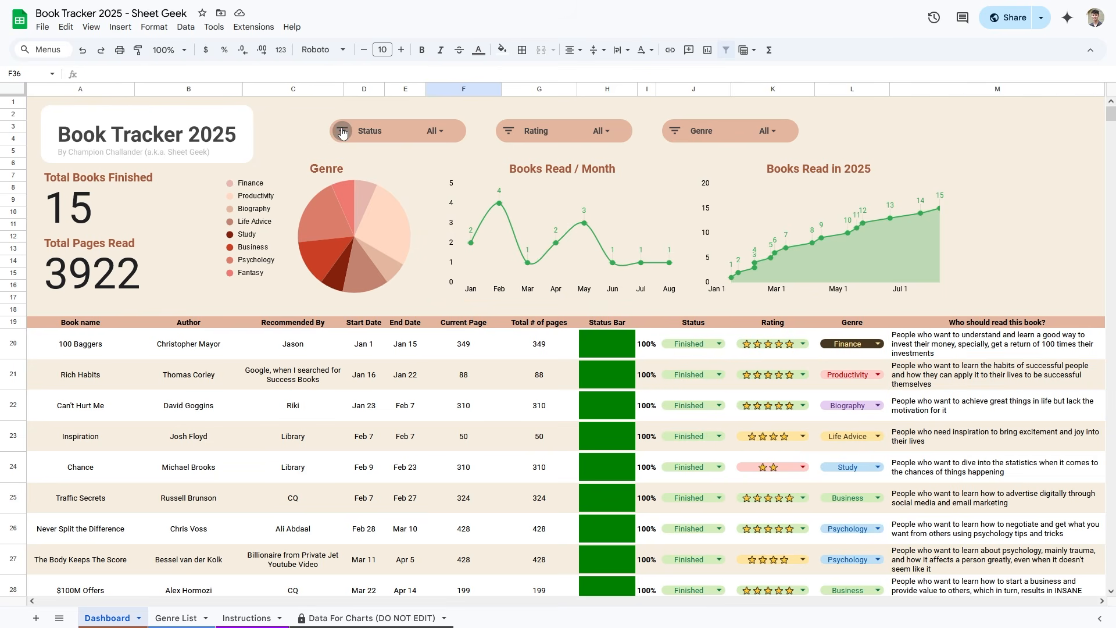
- Filter the dashboard's book table to the Finished status and look through the matching books
click(343, 133)
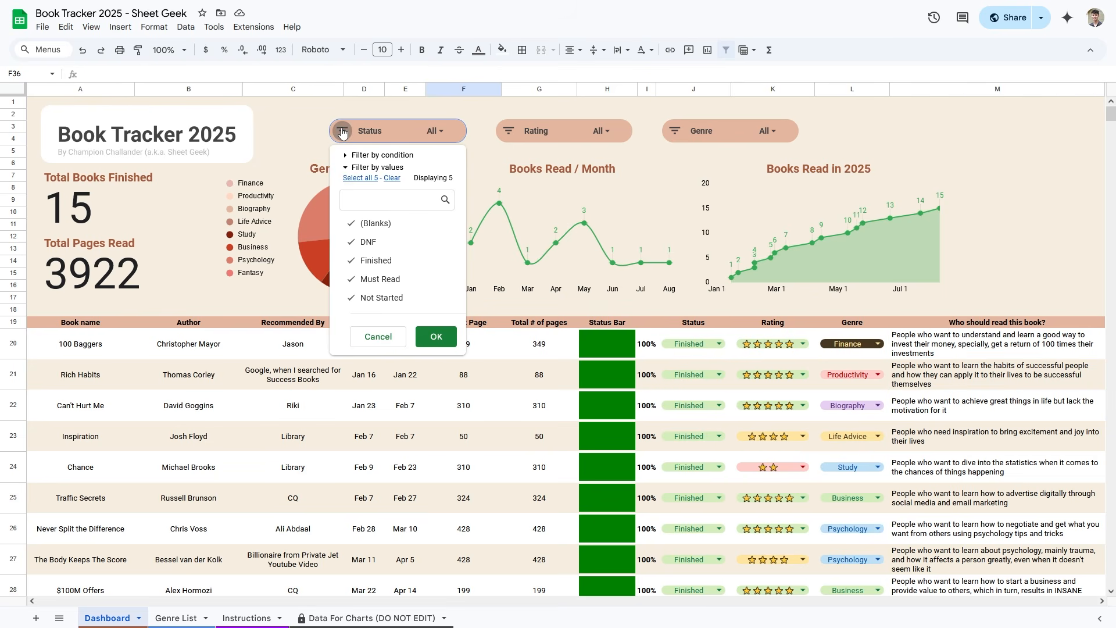
click(344, 134)
click(348, 134)
click(396, 232)
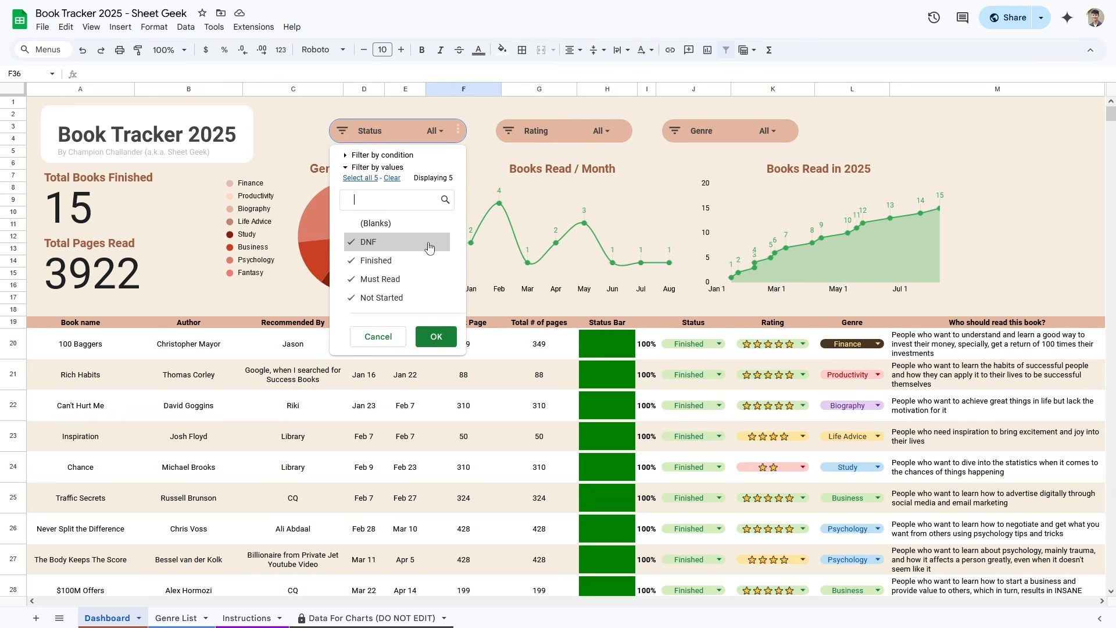
click(427, 244)
click(407, 267)
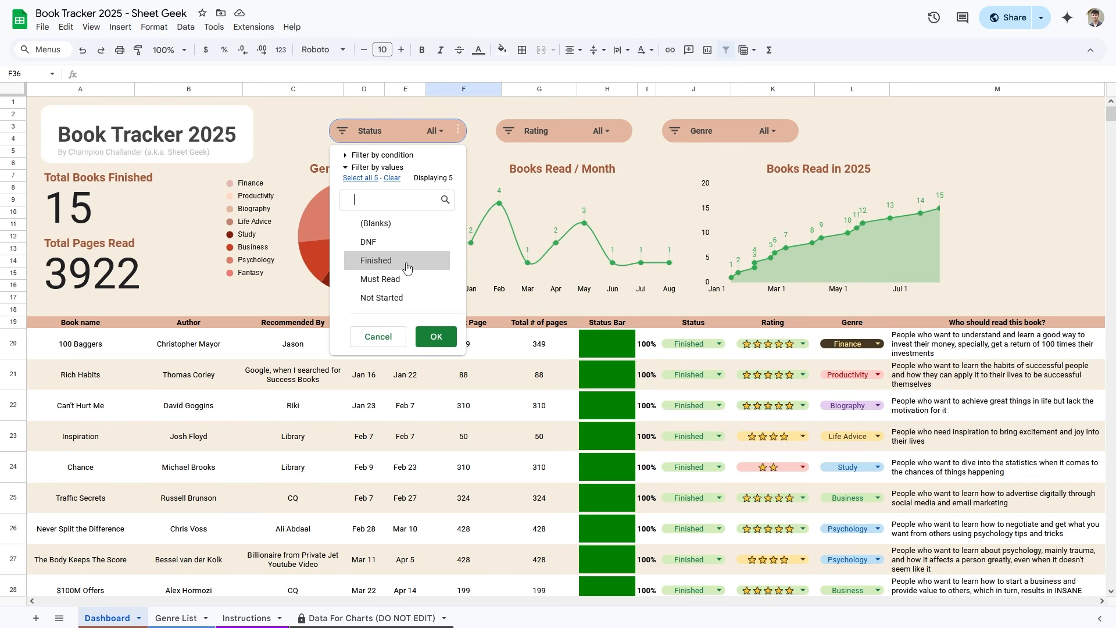
click(436, 336)
scroll(666, 395, down, 3)
scroll(665, 396, down, 2)
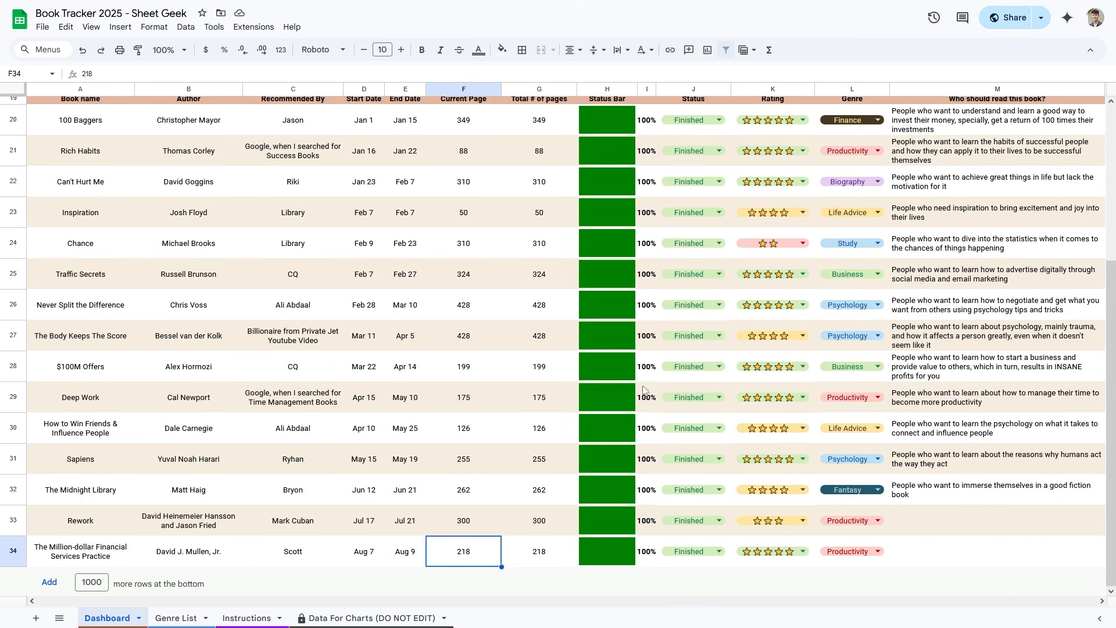
scroll(666, 395, up, 5)
- Switch the Status filter to show only Must Read books and look over the matching row
click(394, 134)
click(407, 279)
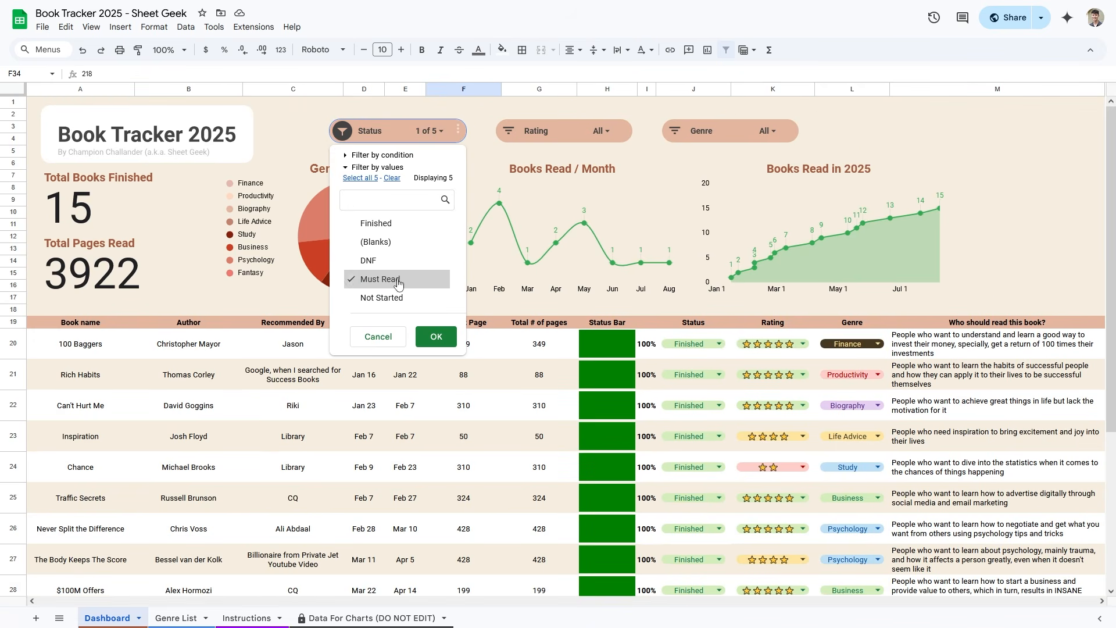
click(441, 339)
click(117, 339)
click(365, 342)
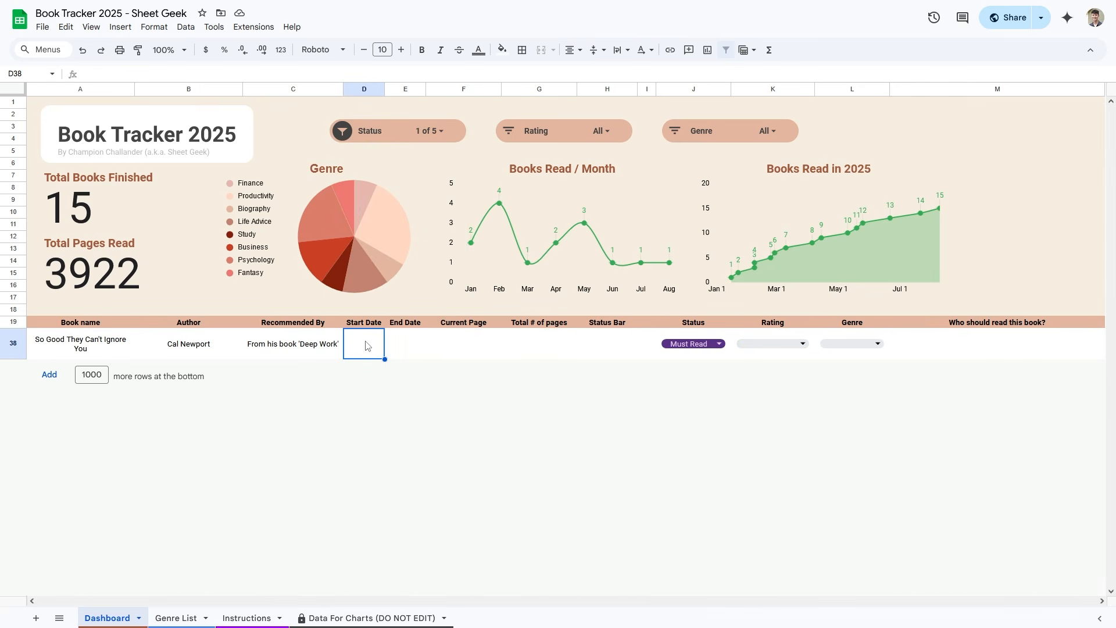
click(465, 337)
- Reset the Status filter to include all statuses
click(379, 134)
click(372, 181)
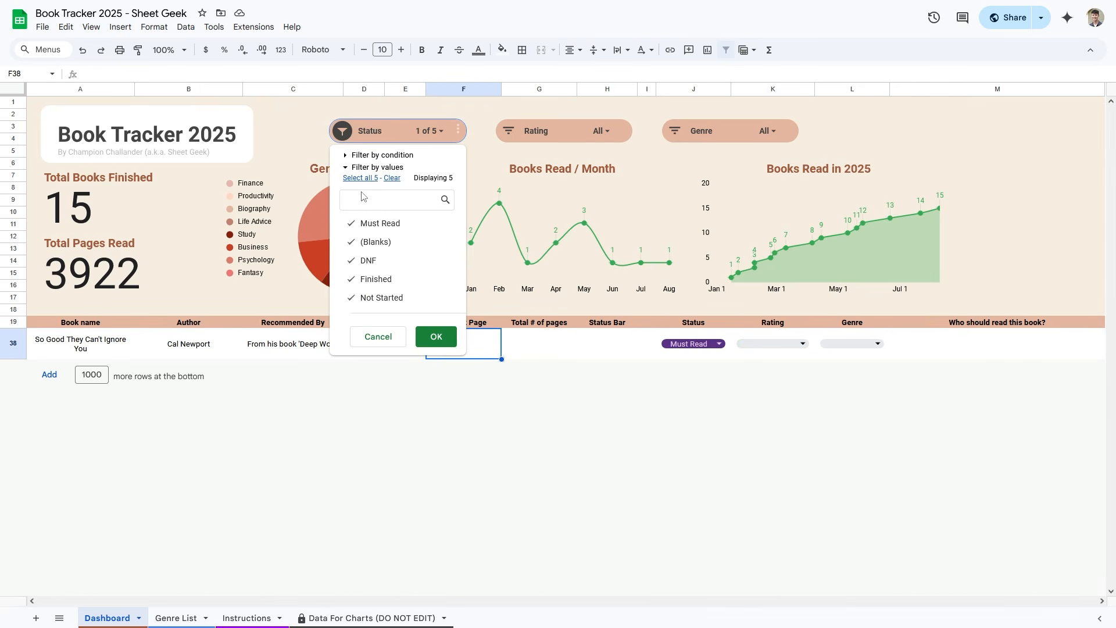
click(436, 336)
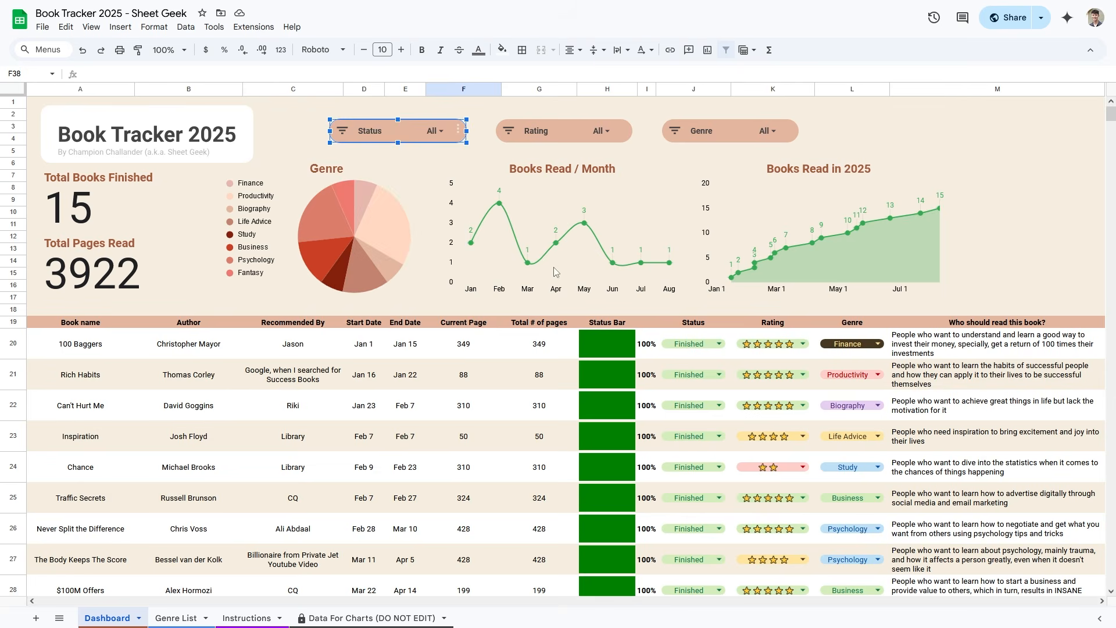
- Look at the Rating filter's options, and filter the book table to the Business genre to review its books
click(603, 132)
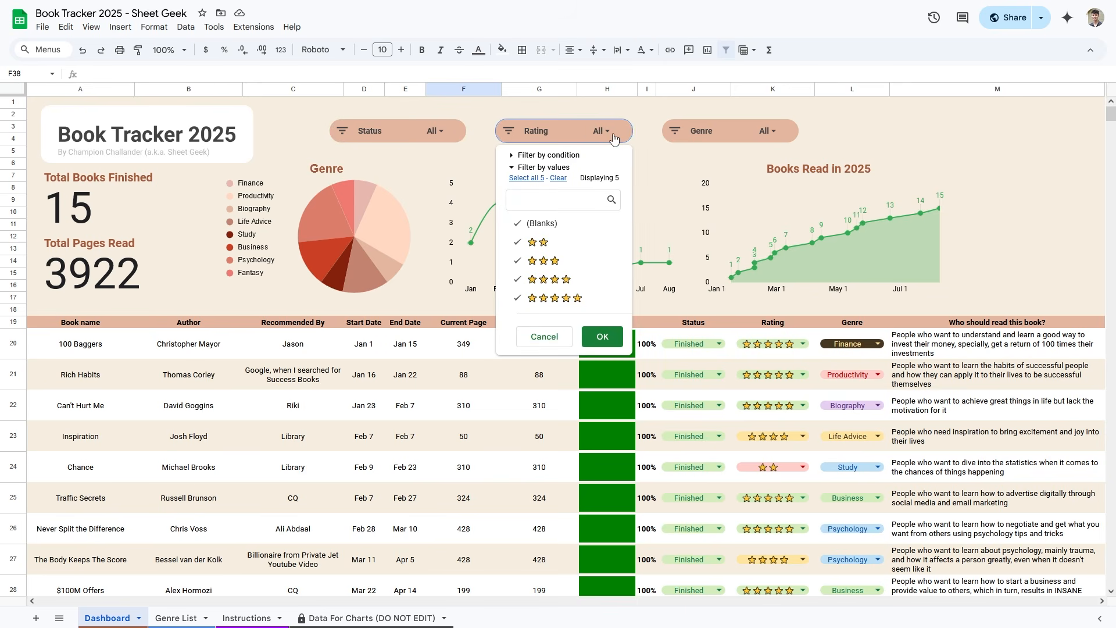
click(766, 130)
click(767, 131)
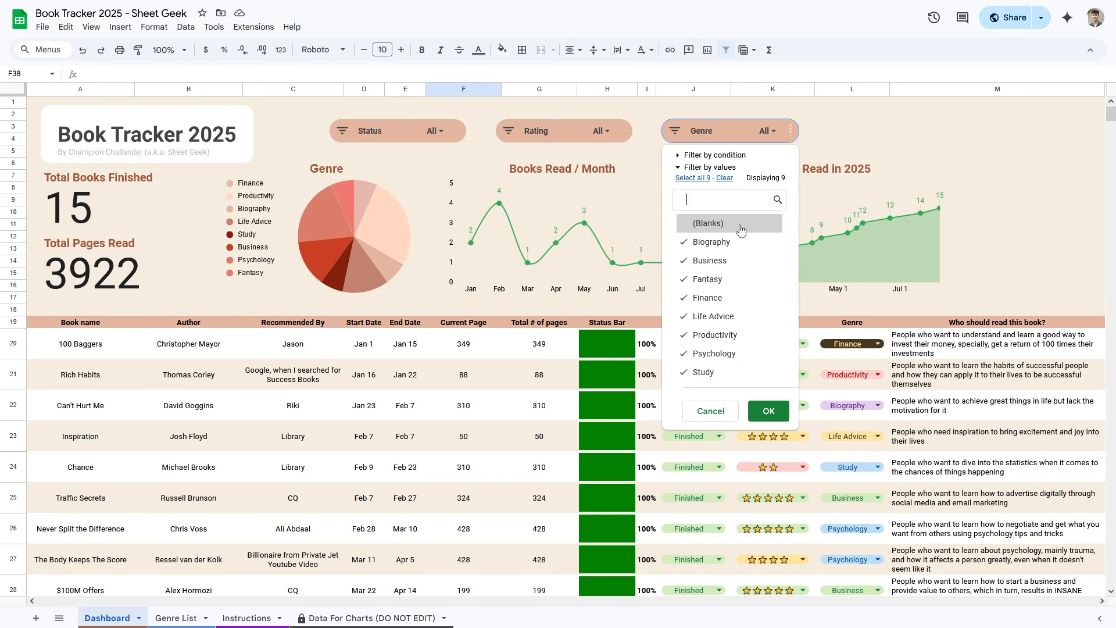
click(725, 178)
click(749, 261)
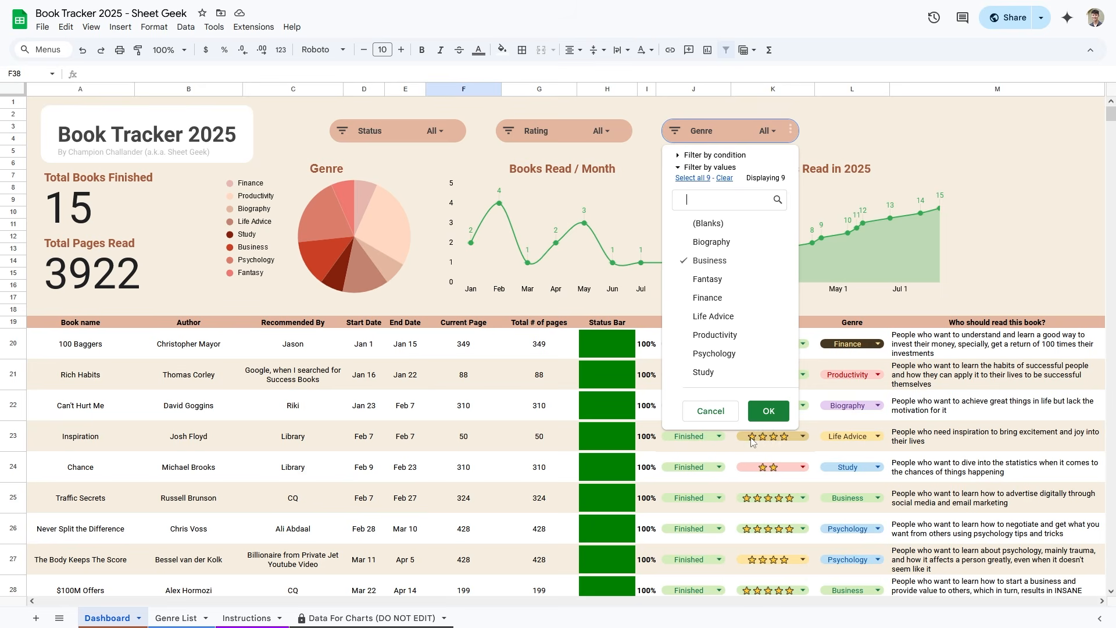
click(769, 411)
click(806, 361)
drag(130, 343, 550, 388)
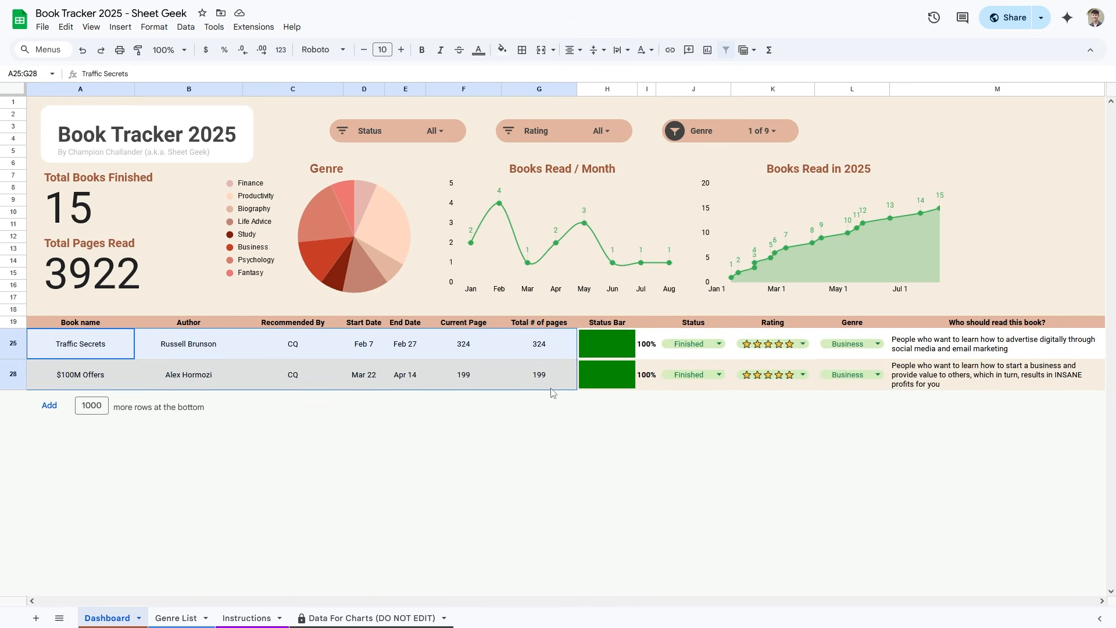
click(560, 441)
- Reset the Genre filter to include all genres
click(683, 135)
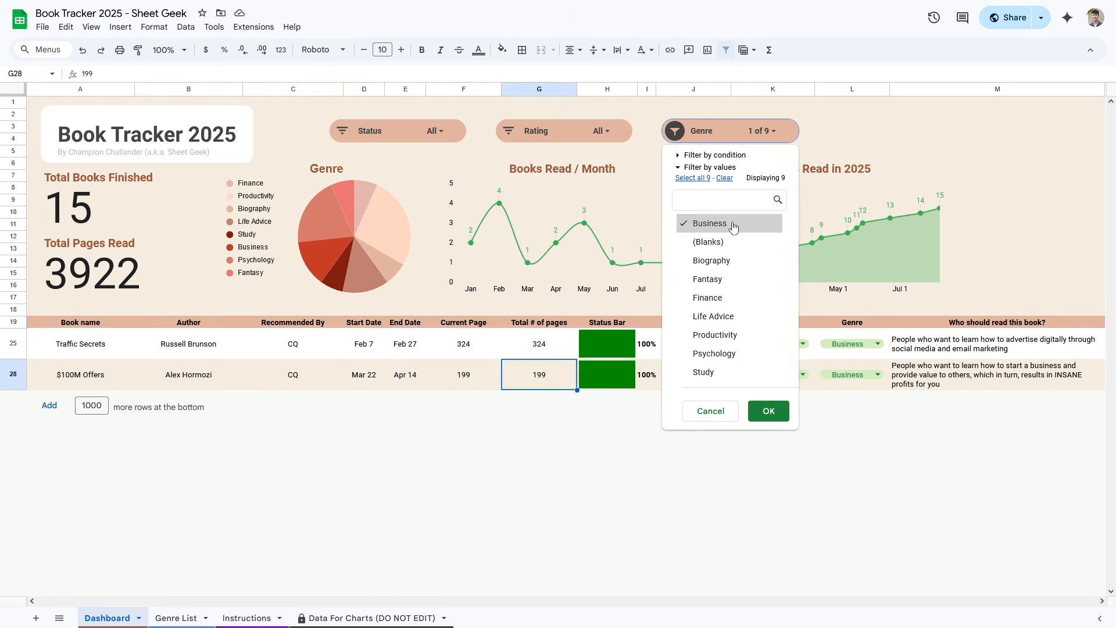
click(692, 179)
click(769, 411)
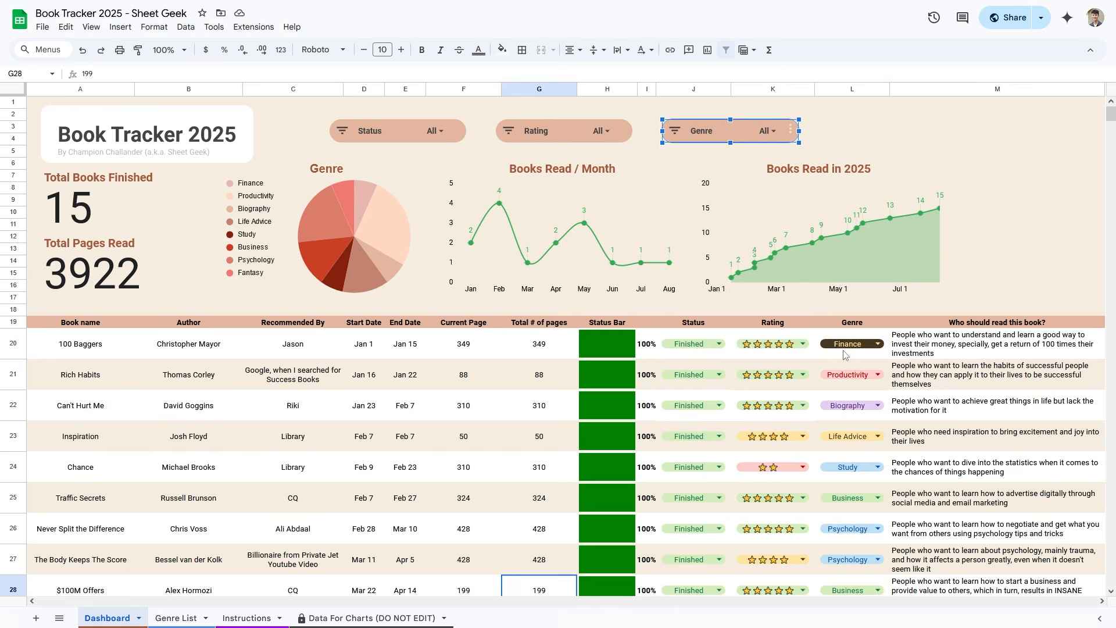
- Look through the available Genre options for 100 Baggers without changing its genre
double_click(846, 348)
scroll(855, 407, down, 2)
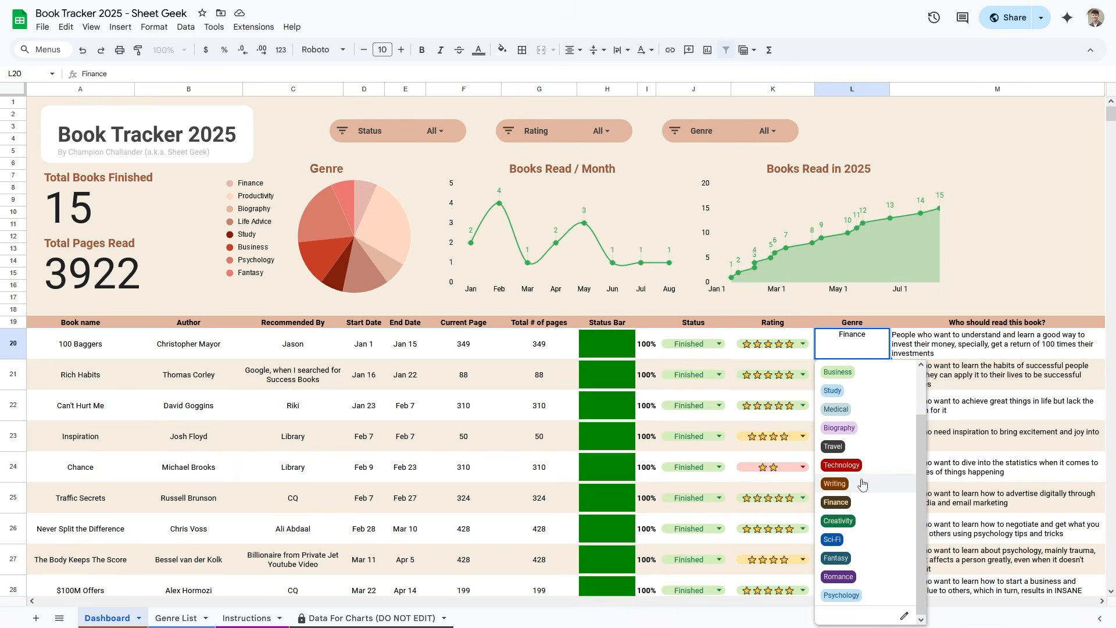
click(988, 285)
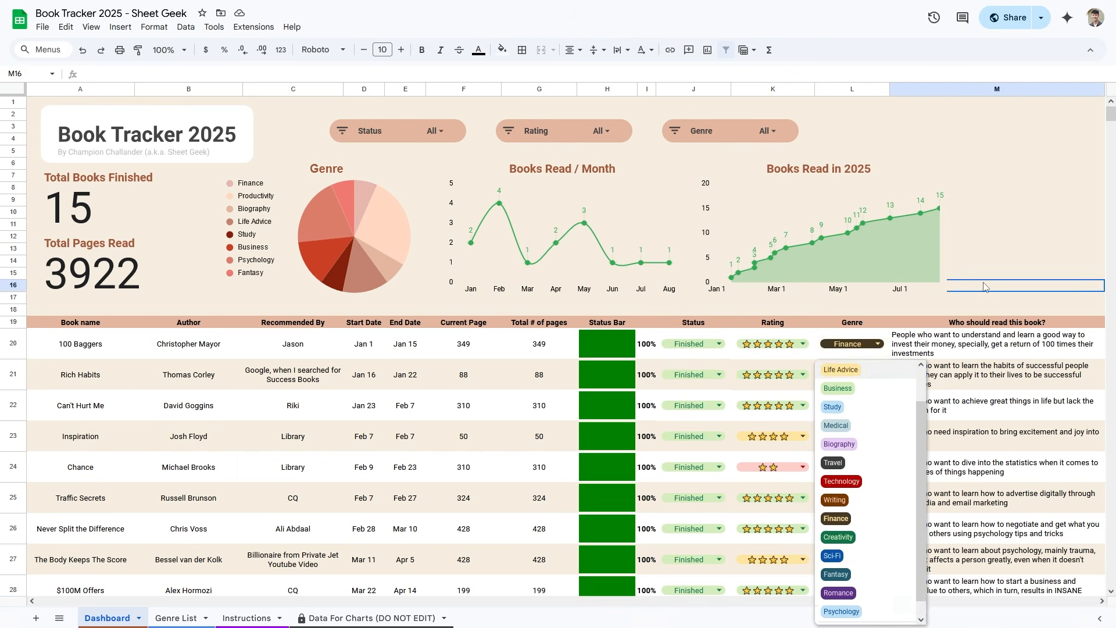
- Add Non Fiction in A18 and Fiction in A19 of the Genre List sheet
click(182, 620)
click(64, 314)
text(N)
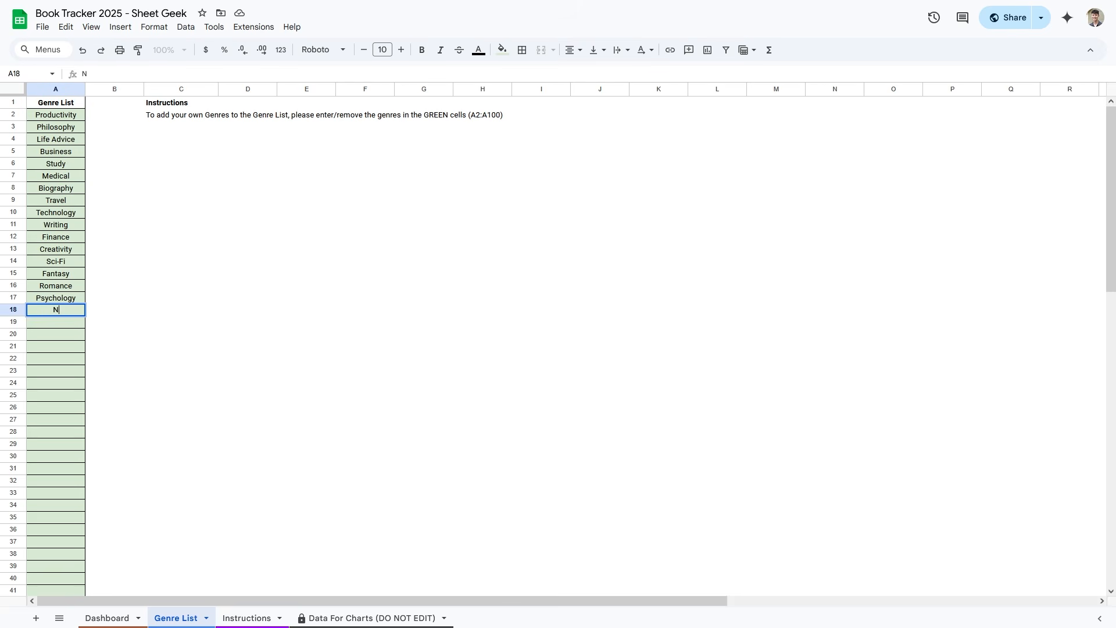
text(on Fiction)
key(Return)
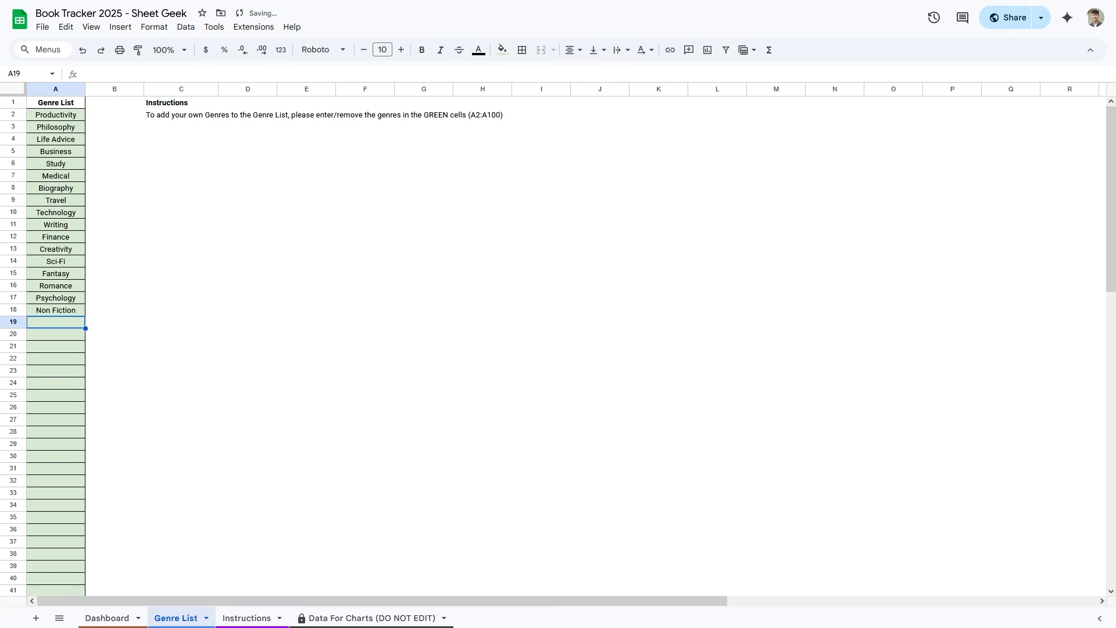
text(Fiction)
key(Return)
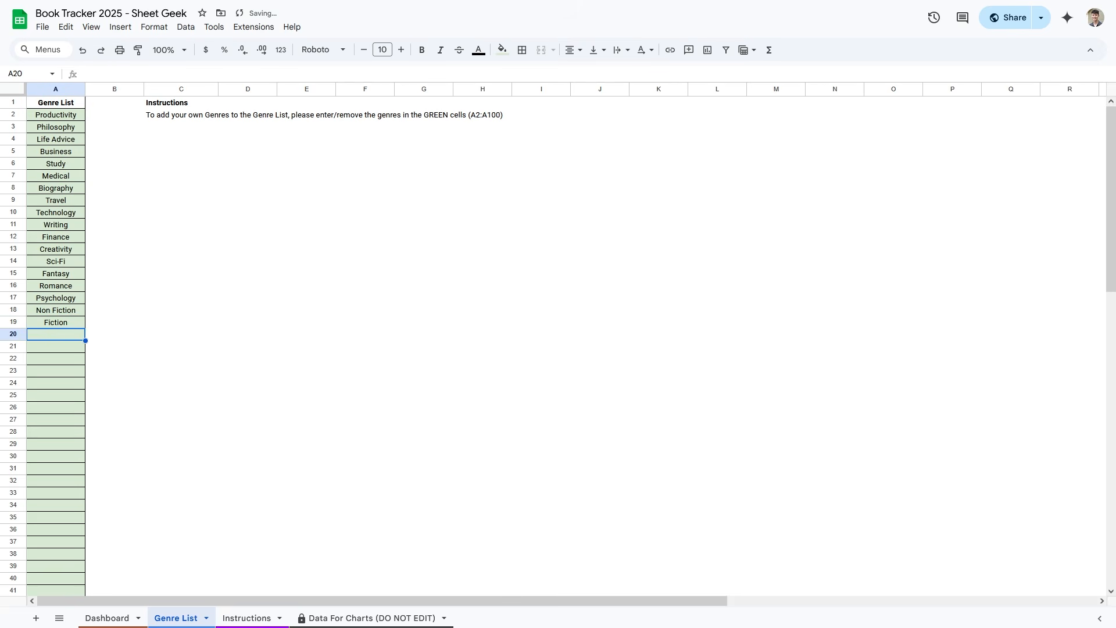
- In the Dashboard's Genre dropdown rule, colour the Non Fiction option red and the Fiction option green
click(119, 616)
scroll(828, 382, down, 10)
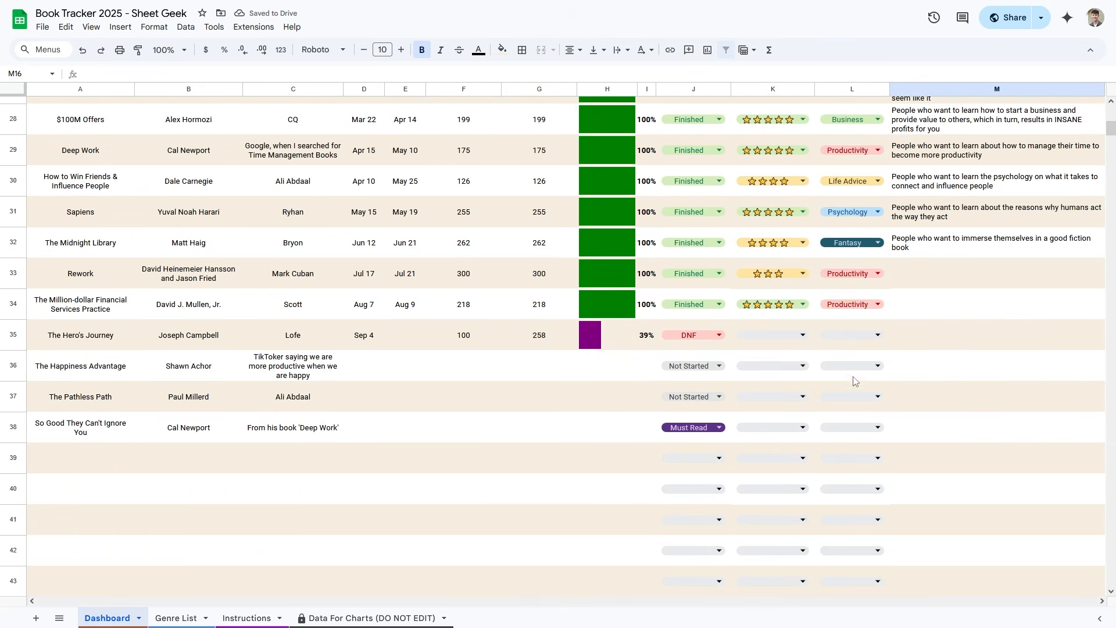
click(857, 335)
scroll(872, 483, down, 5)
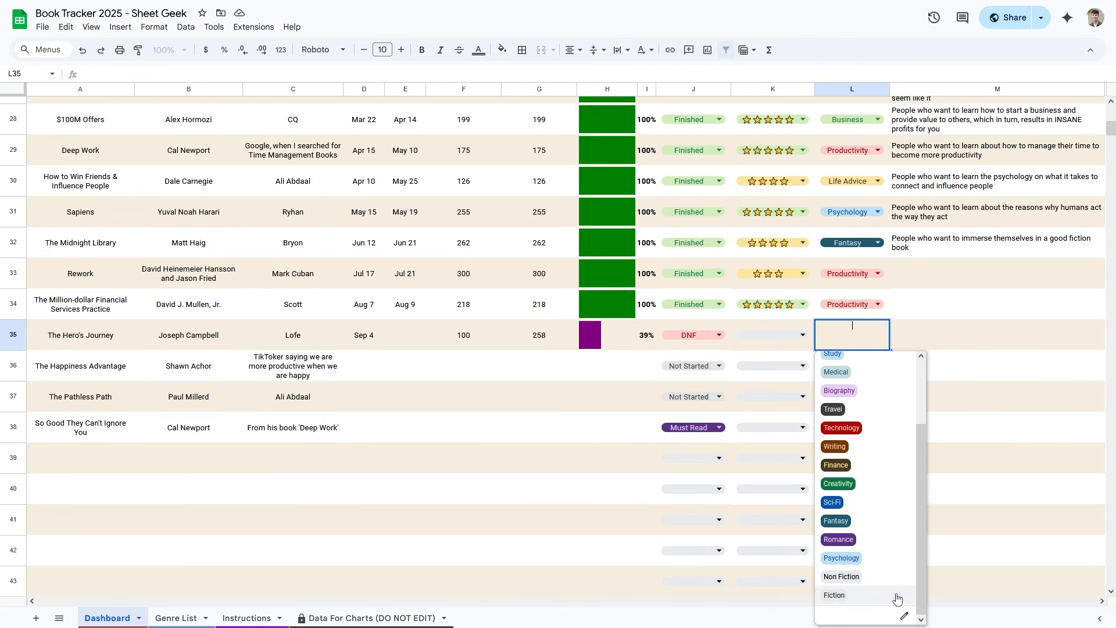
click(904, 616)
scroll(999, 510, down, 5)
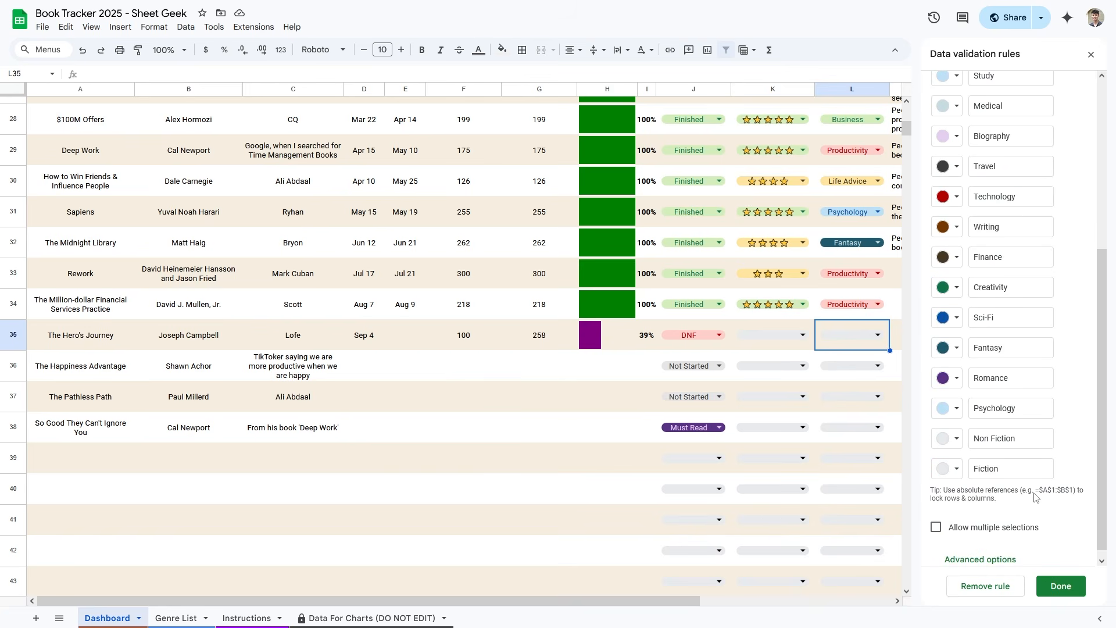
click(949, 430)
click(970, 494)
click(949, 461)
click(1024, 526)
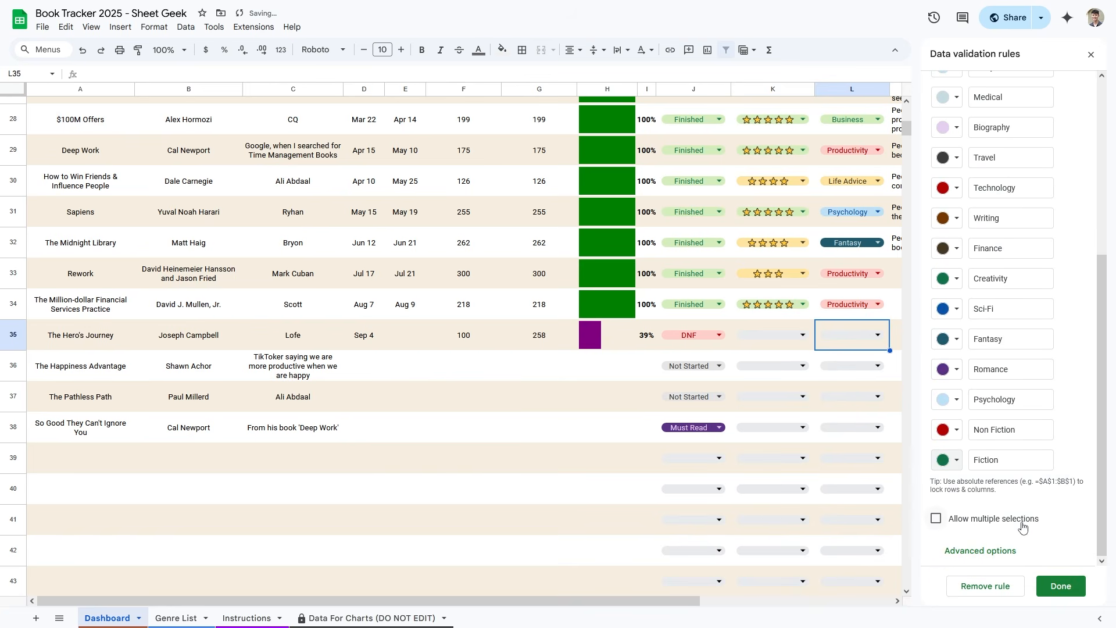
click(1061, 586)
- Check the colours of the new genres in the options for The Hero's Journey, and look over the dashboard's book table
click(673, 351)
click(867, 349)
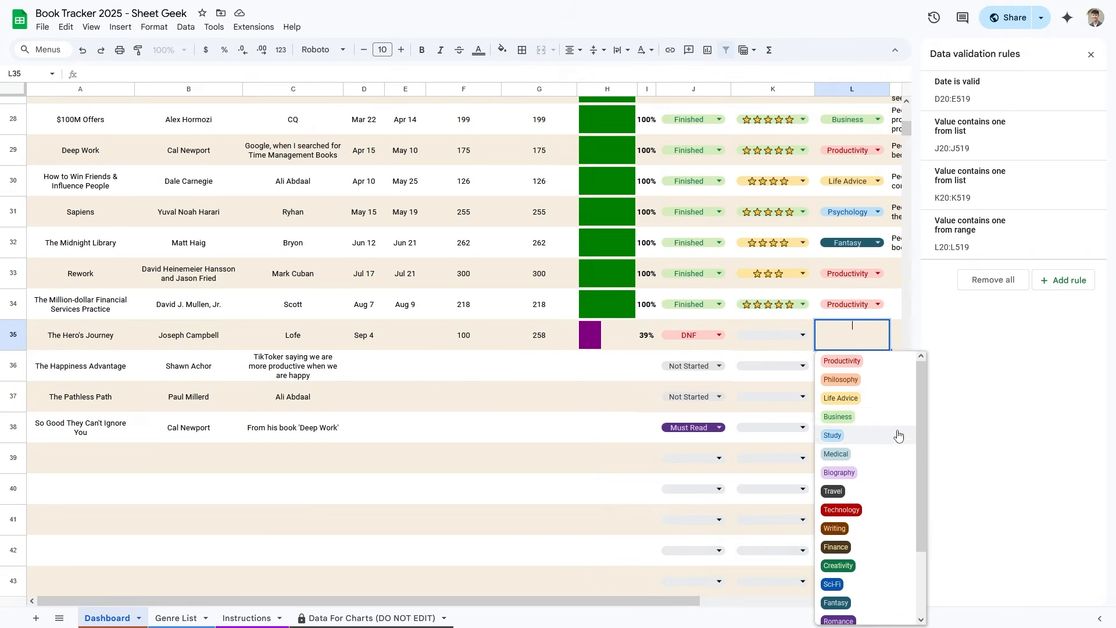
scroll(866, 494, down, 5)
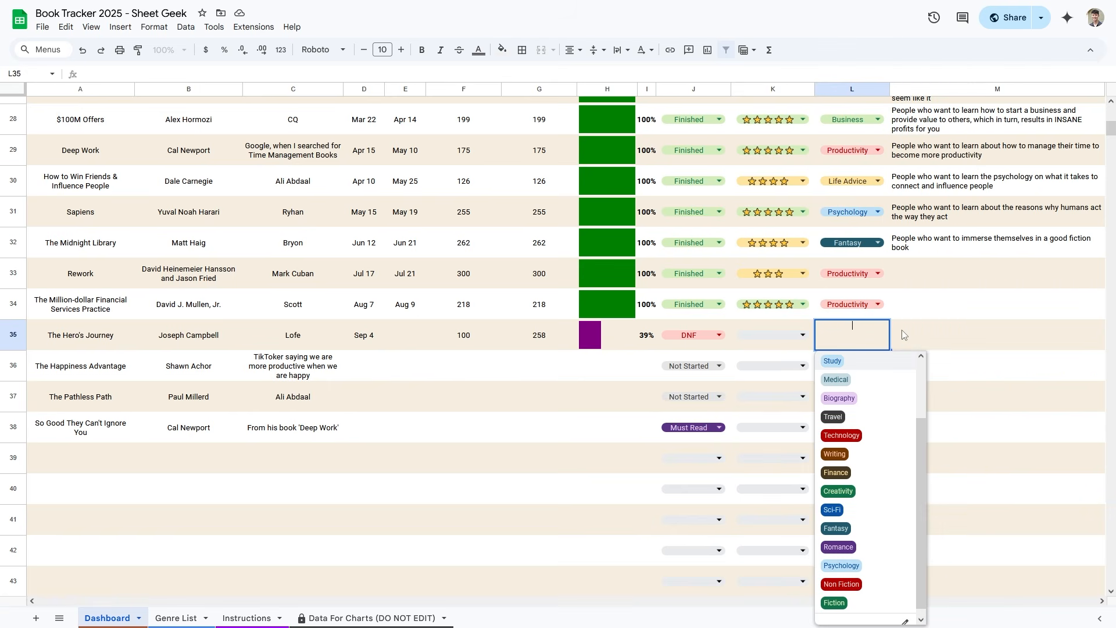
key(Escape)
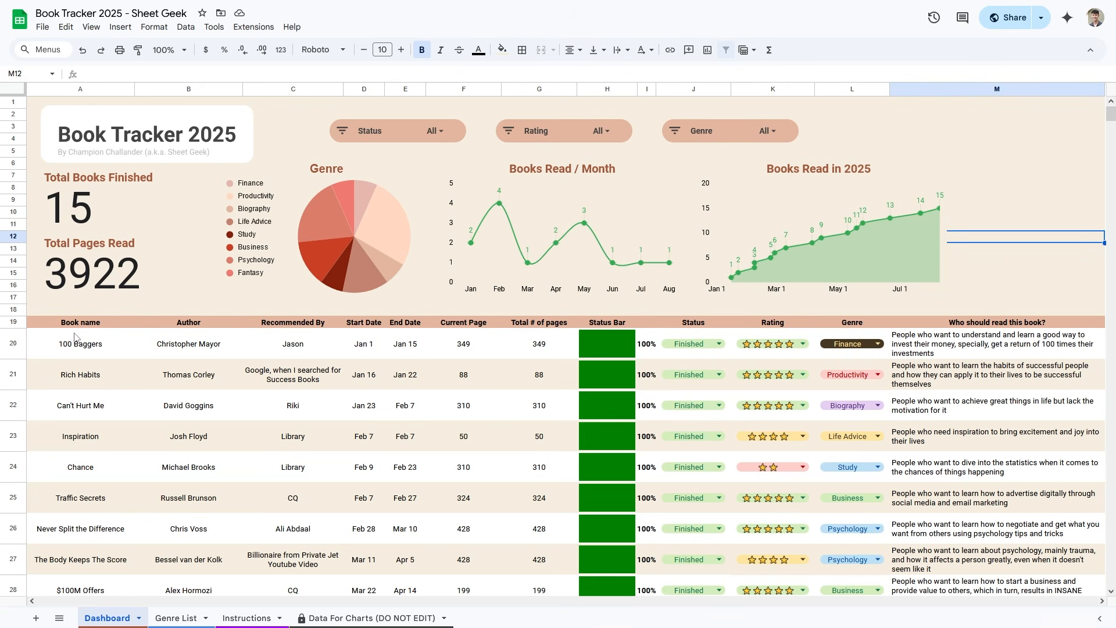
drag(74, 337, 556, 495)
click(499, 470)
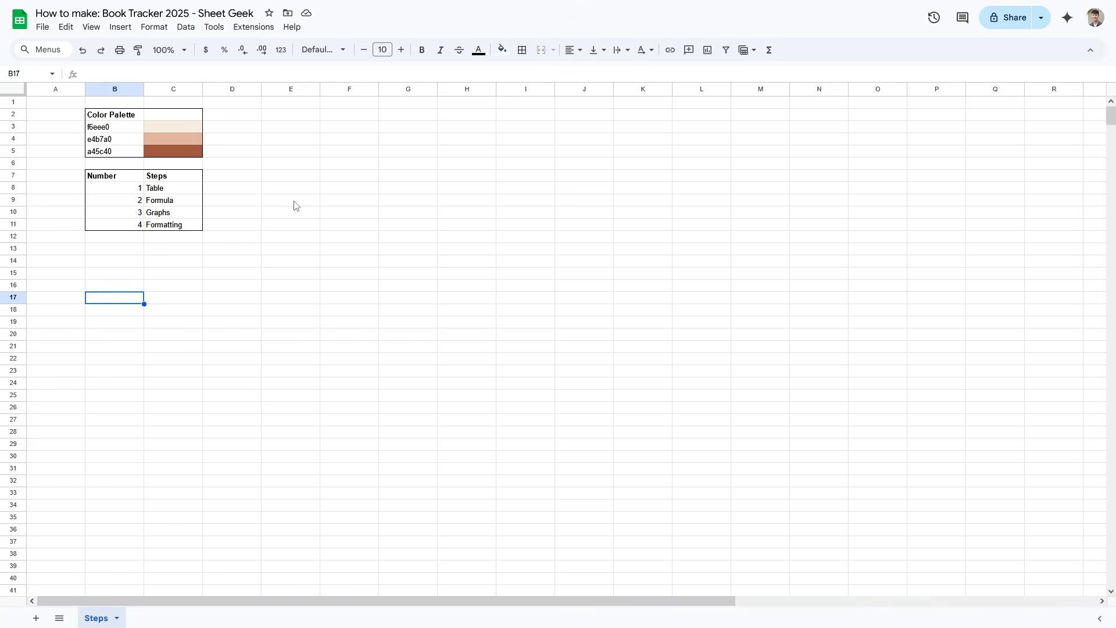
- Switch to the How to make: Book Tracker 2025 - Sheet Geek file and review the Color Palette's hex codes and swatches
drag(129, 116, 186, 152)
click(237, 156)
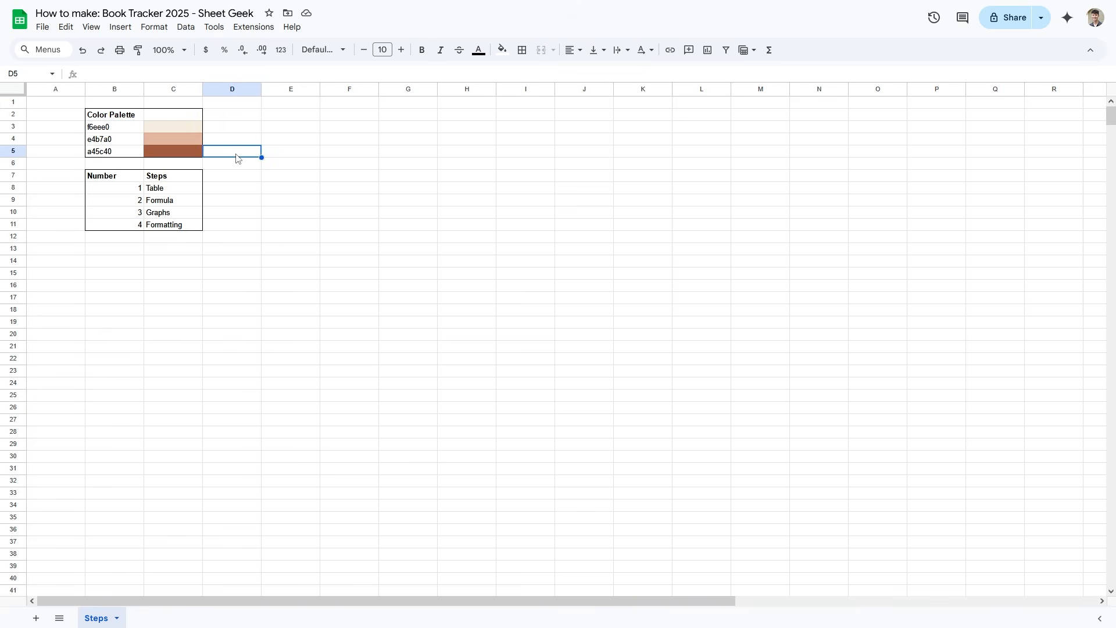
click(132, 131)
click(132, 142)
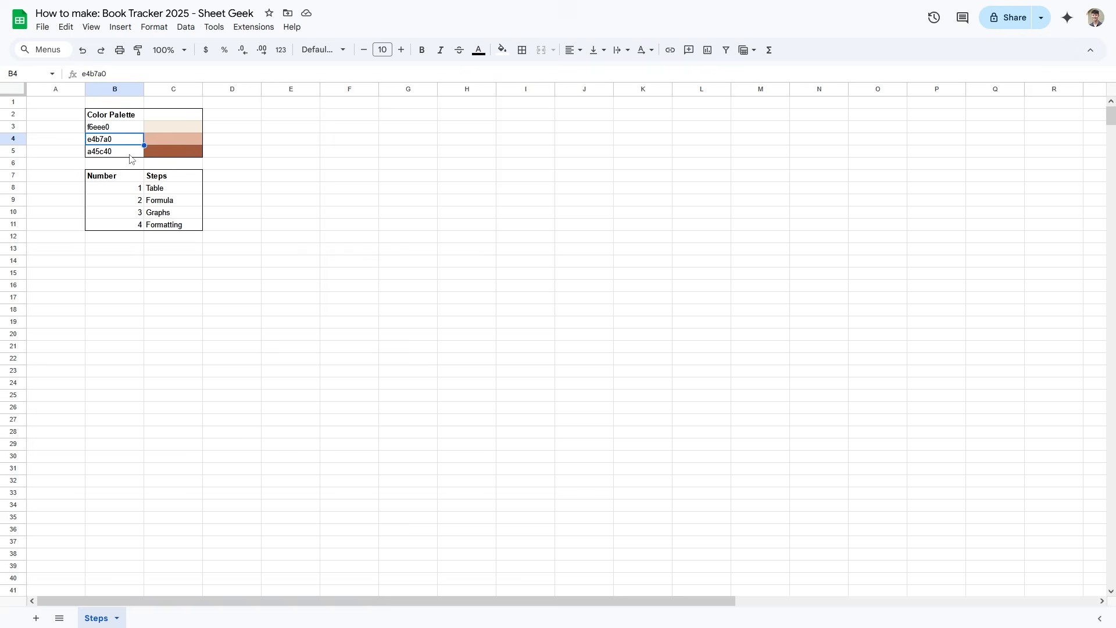
click(133, 154)
click(169, 152)
click(184, 139)
click(187, 129)
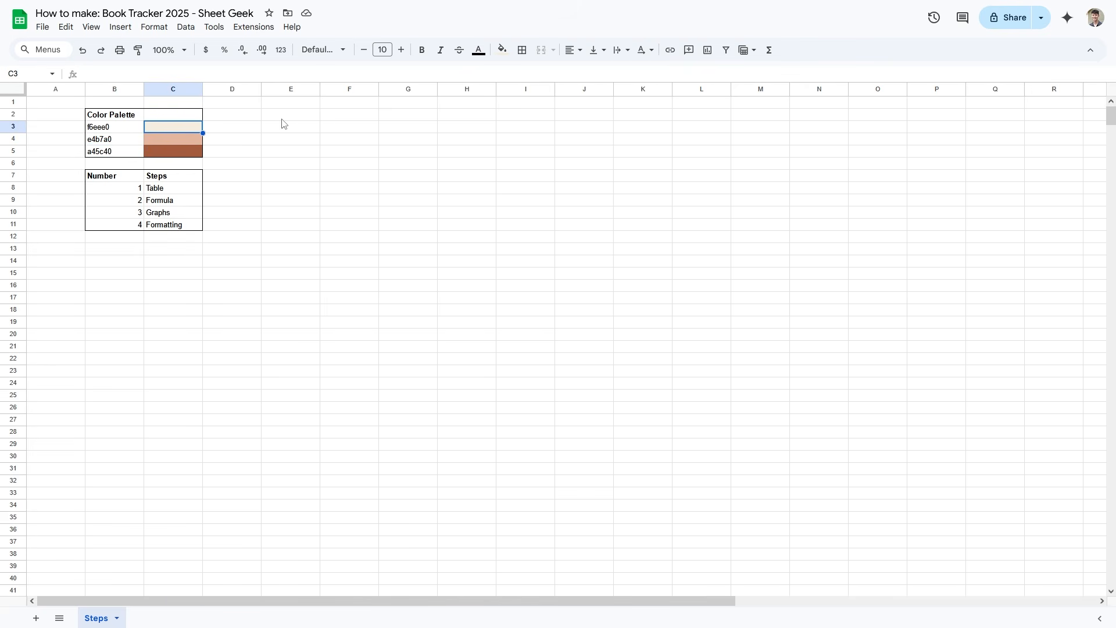
click(349, 175)
- Review the numbered build steps in order: Table, Formula, Graphs and Formatting
drag(128, 179, 198, 226)
click(276, 226)
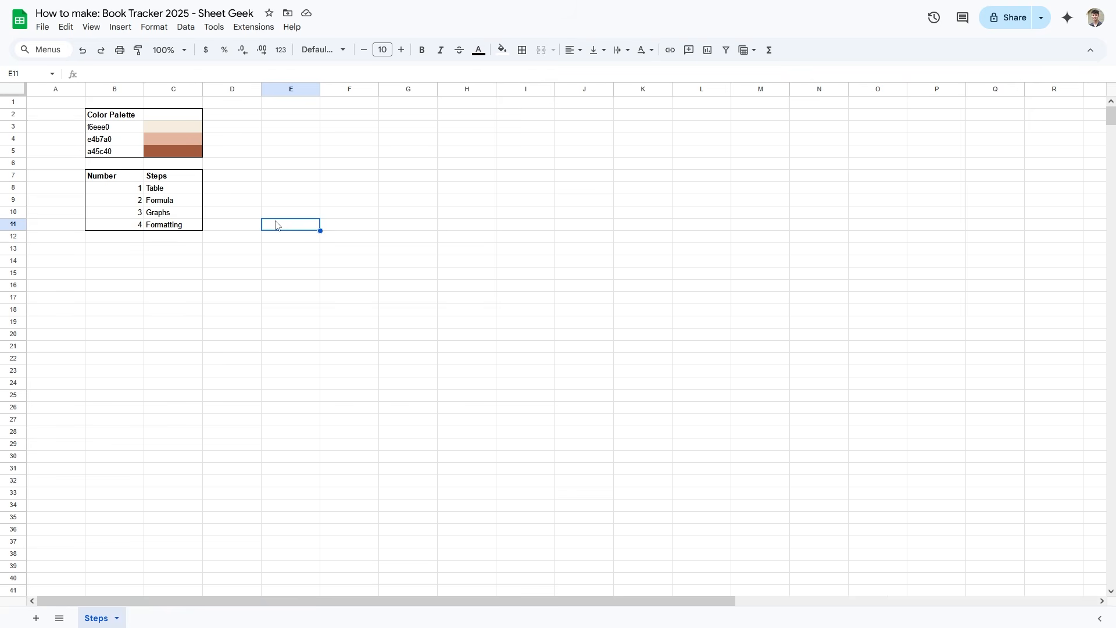
click(186, 192)
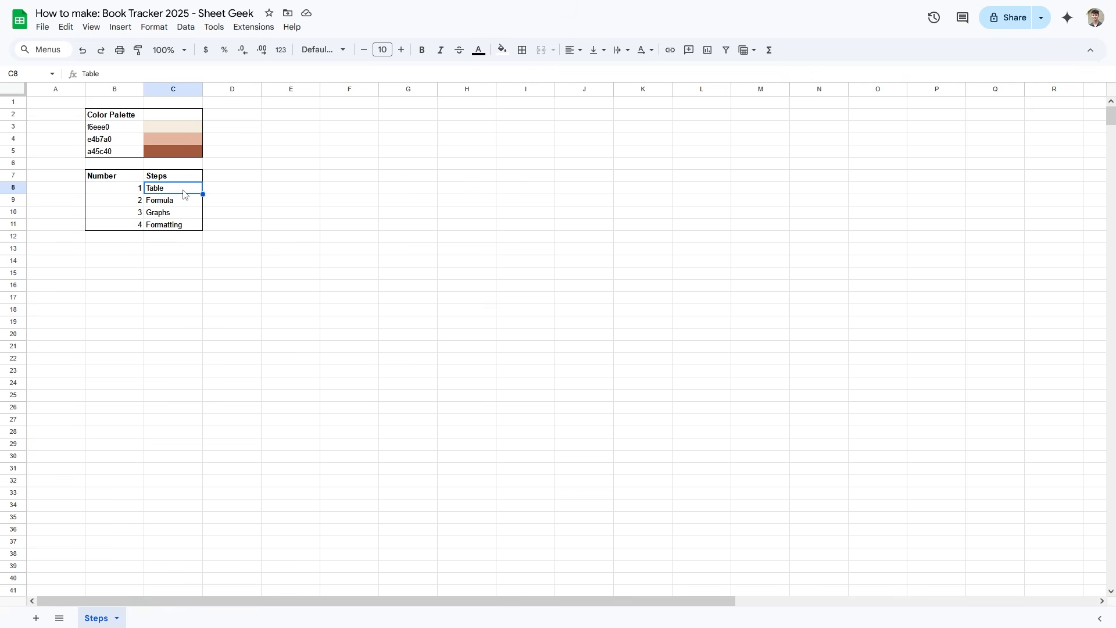
click(182, 205)
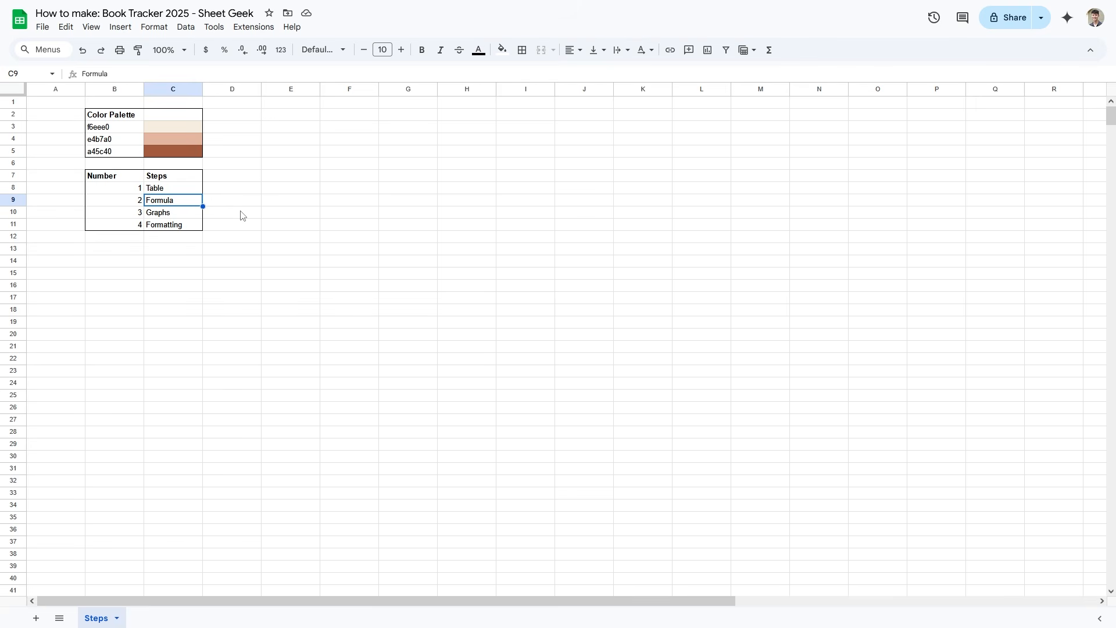
click(187, 214)
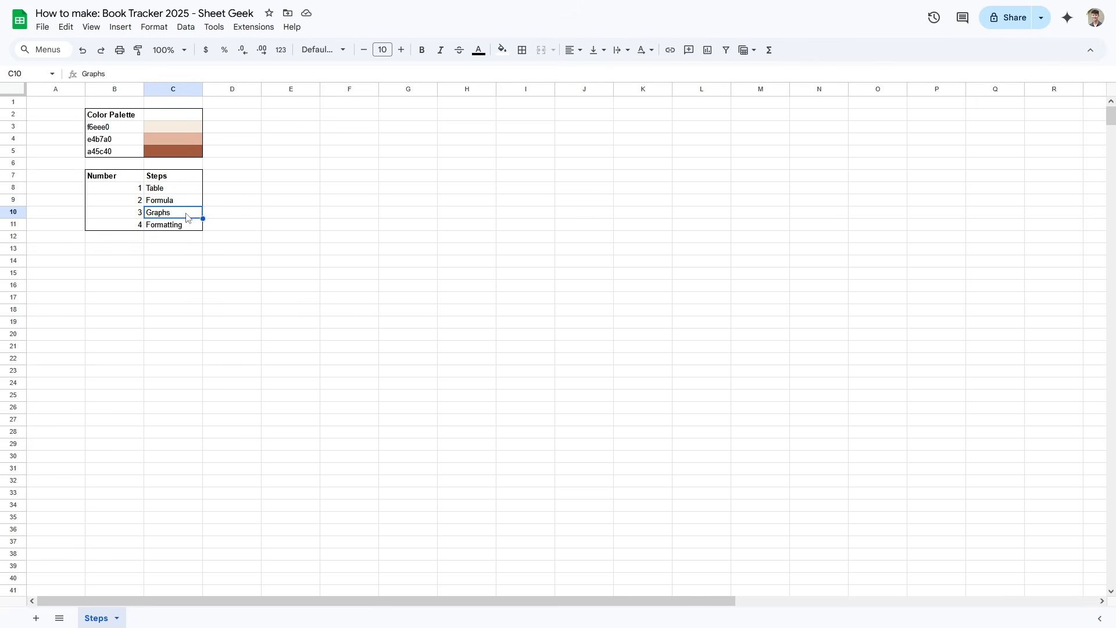
click(195, 225)
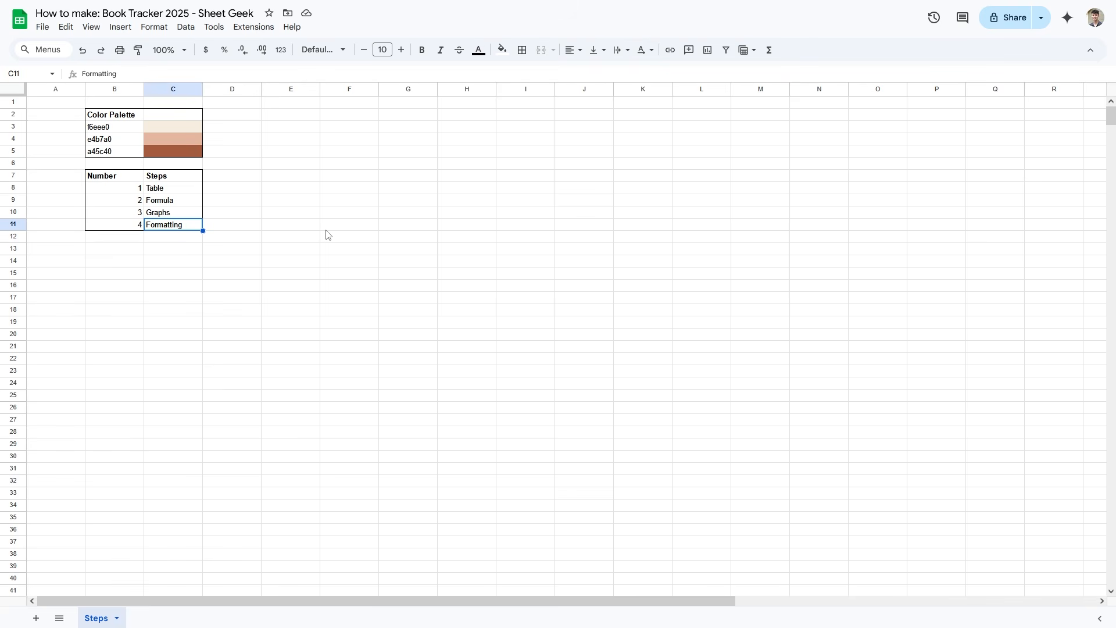
- Add a new sheet to the file and name it Dashboard
click(279, 468)
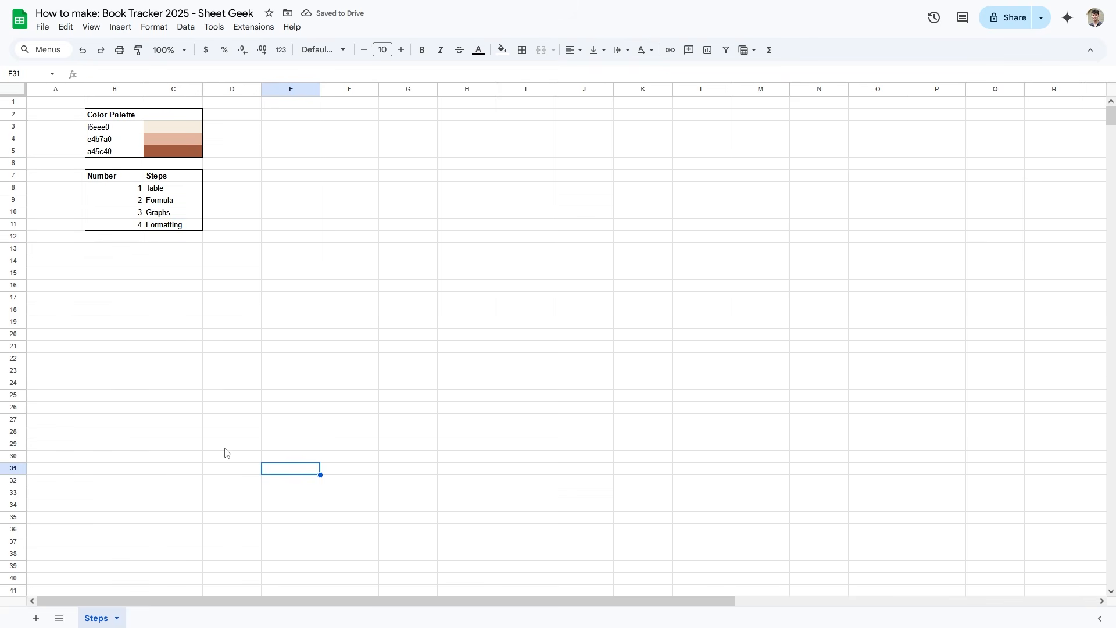
click(35, 618)
right_click(148, 618)
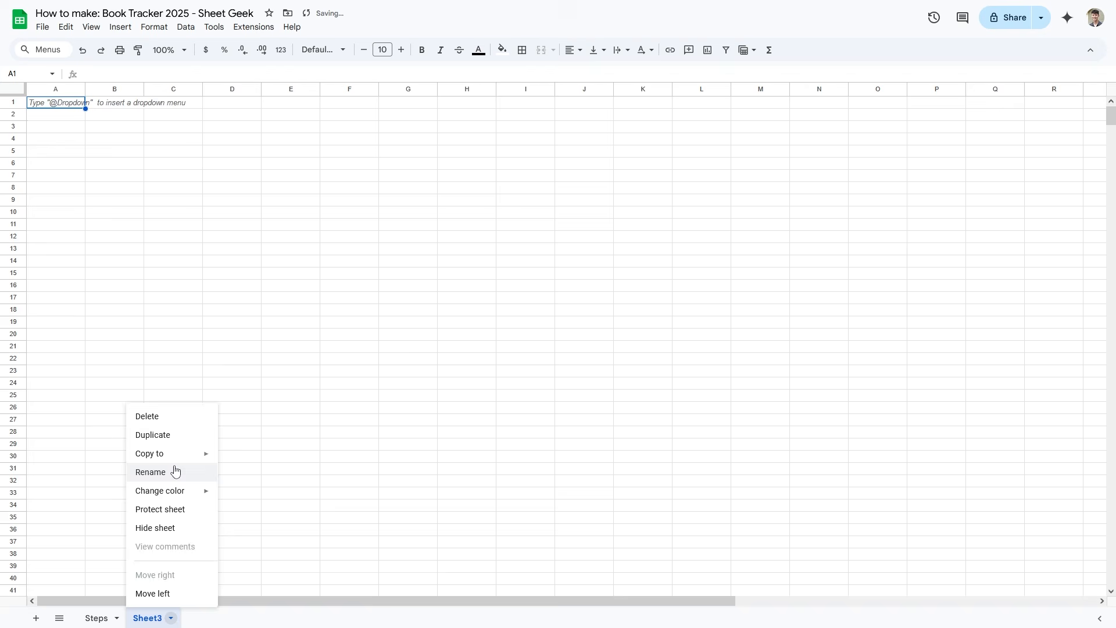
click(174, 472)
text(Dashboard)
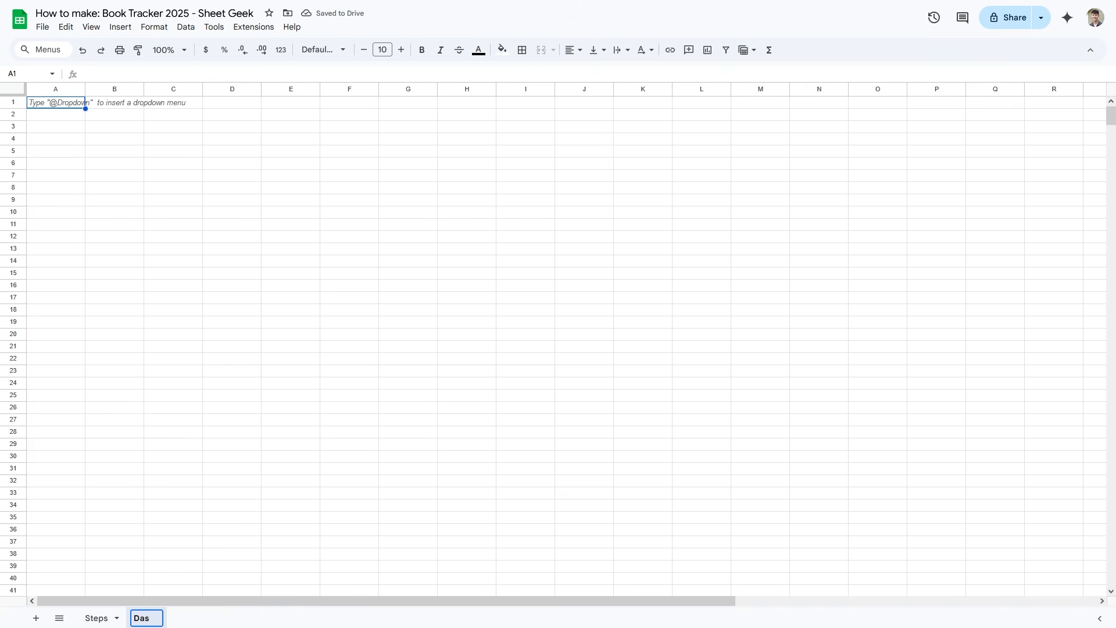
key(Return)
- Colour the Dashboard sheet's tab brown
click(187, 618)
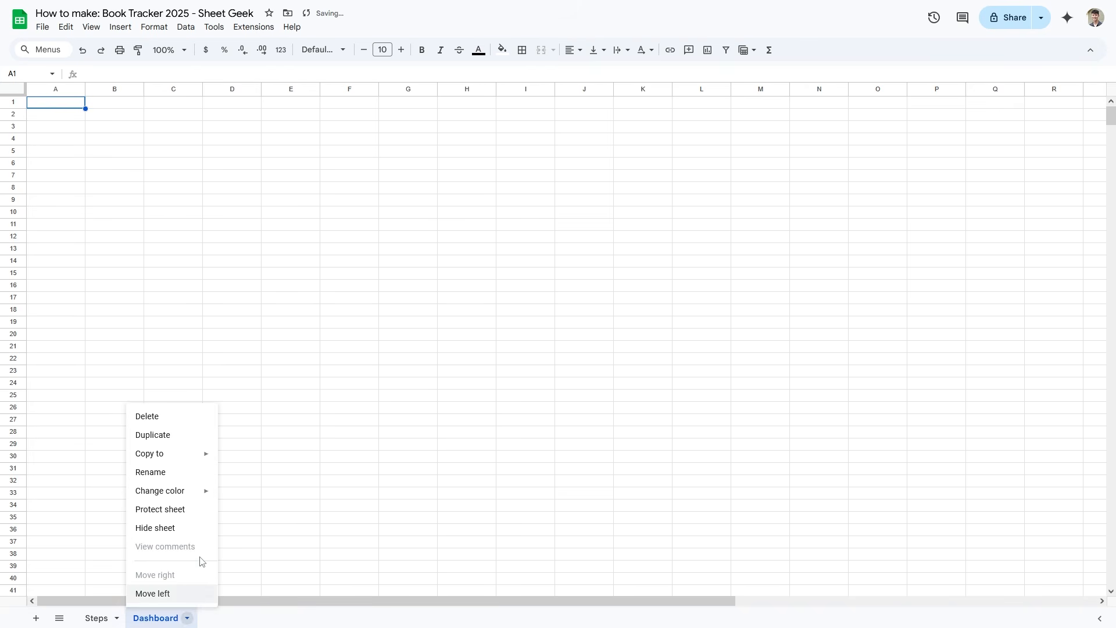
mouse_move(196, 493)
click(256, 487)
click(241, 517)
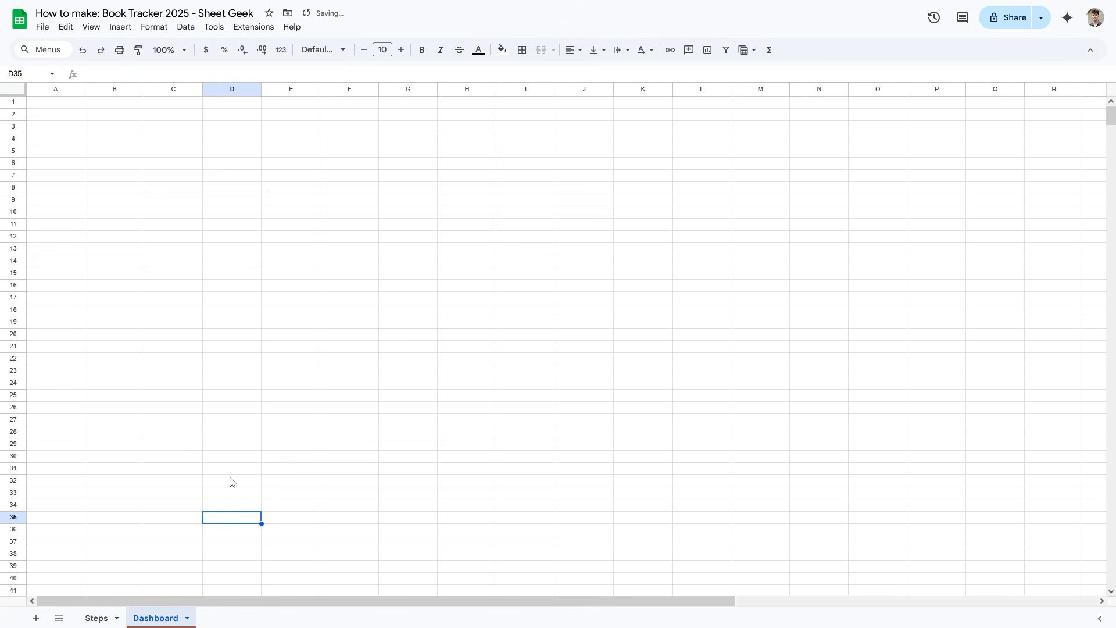
click(249, 420)
- Start the table's header row at A19 with the headings Book Name, Author and Recommended By
click(13, 321)
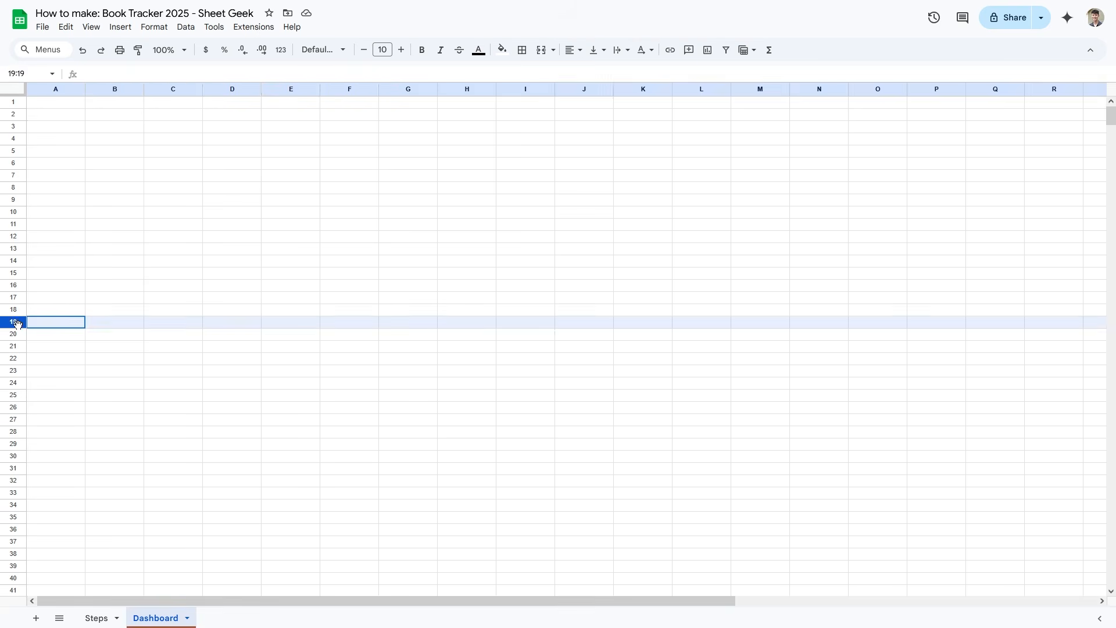
click(54, 326)
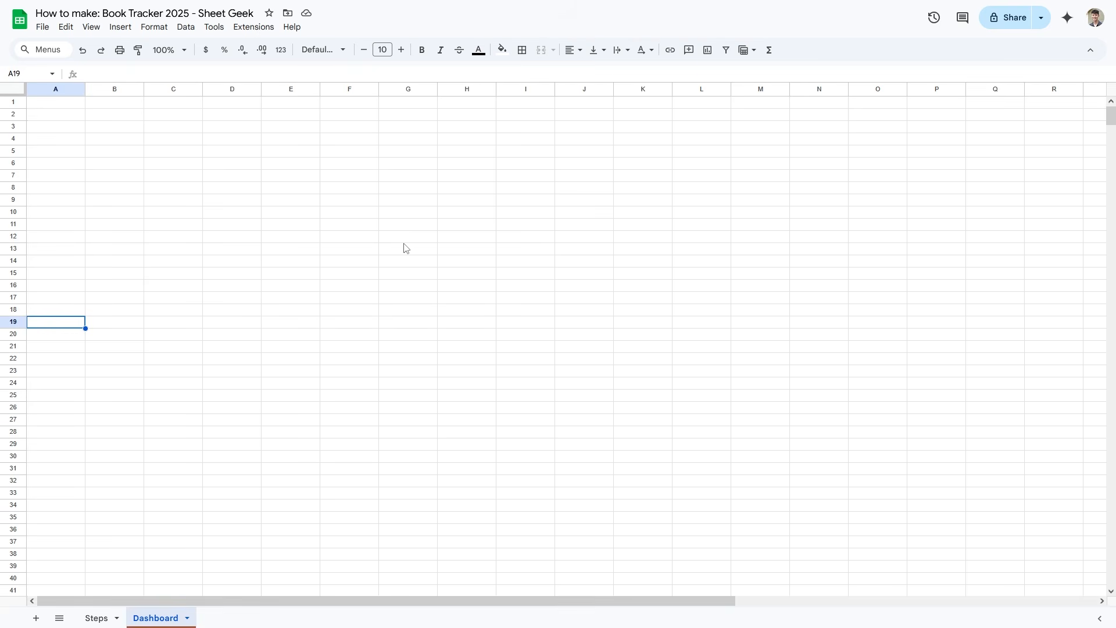
text(Book Name)
key(Tab)
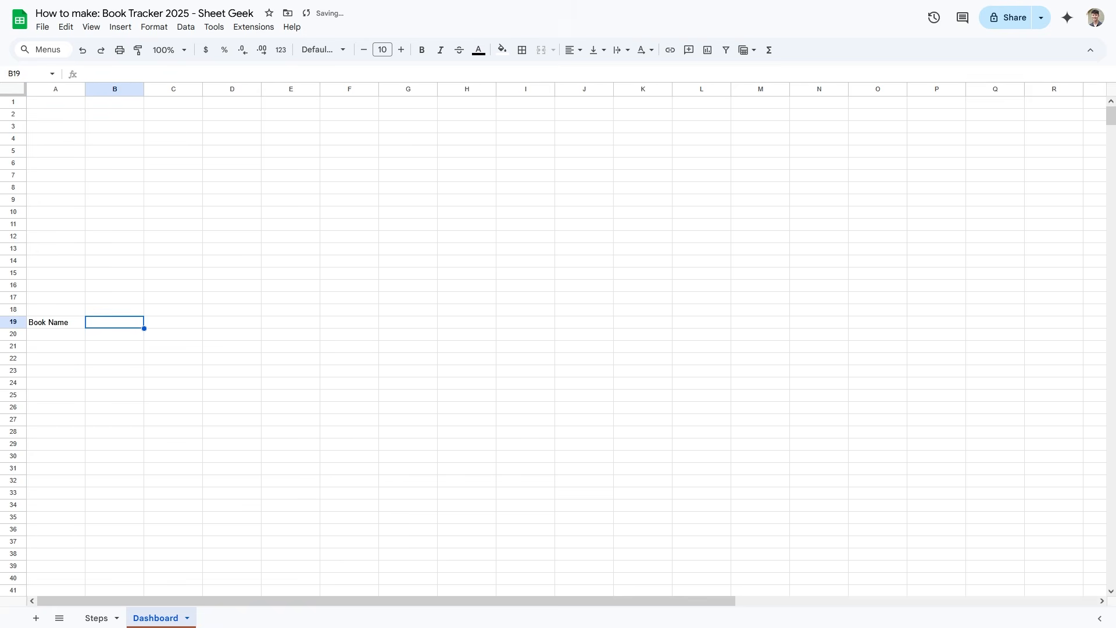
text(Author)
key(Tab)
text(Recoom)
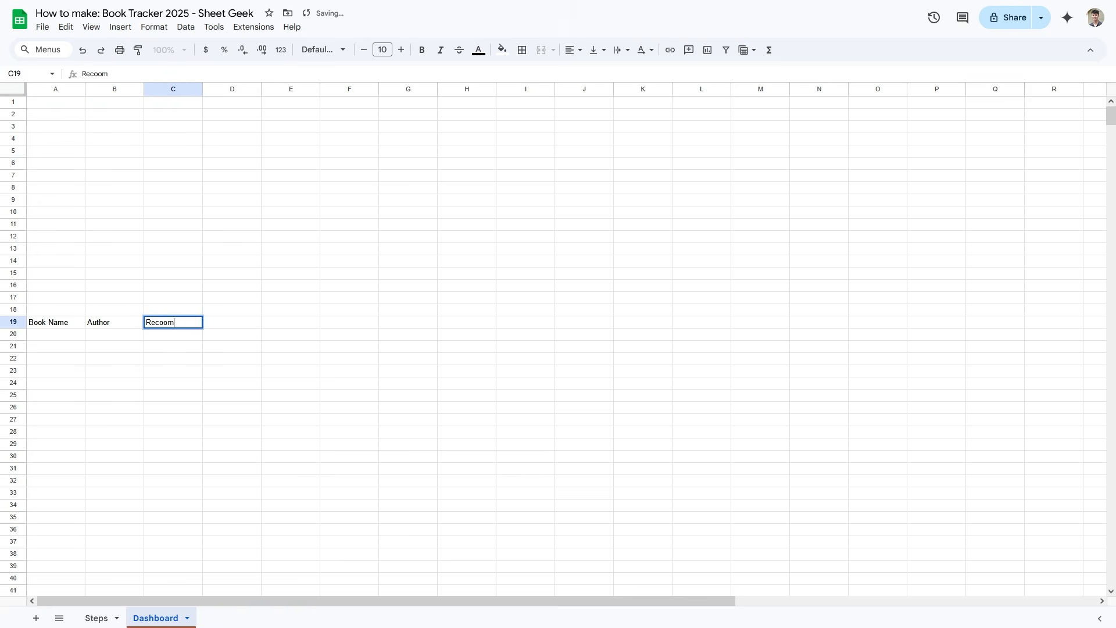
key(BackSpace)
key(BackSpace)
text(mmended By)
key(Tab)
- Add the headings Start Date and End Date in D19 and E19
text(Star)
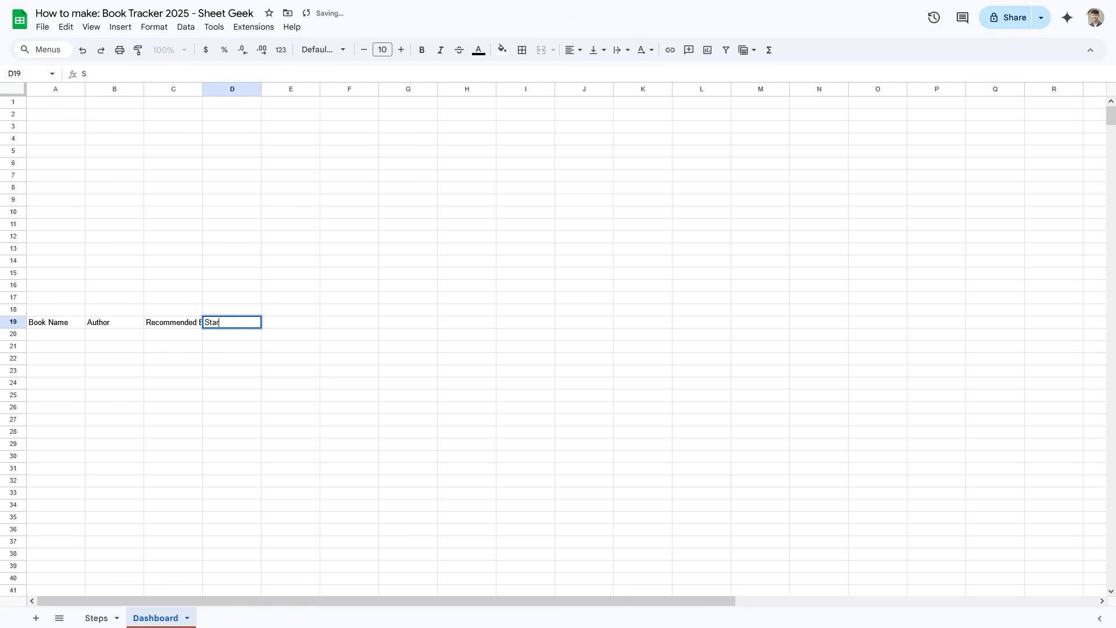
text(t Date)
key(Tab)
text(Ene)
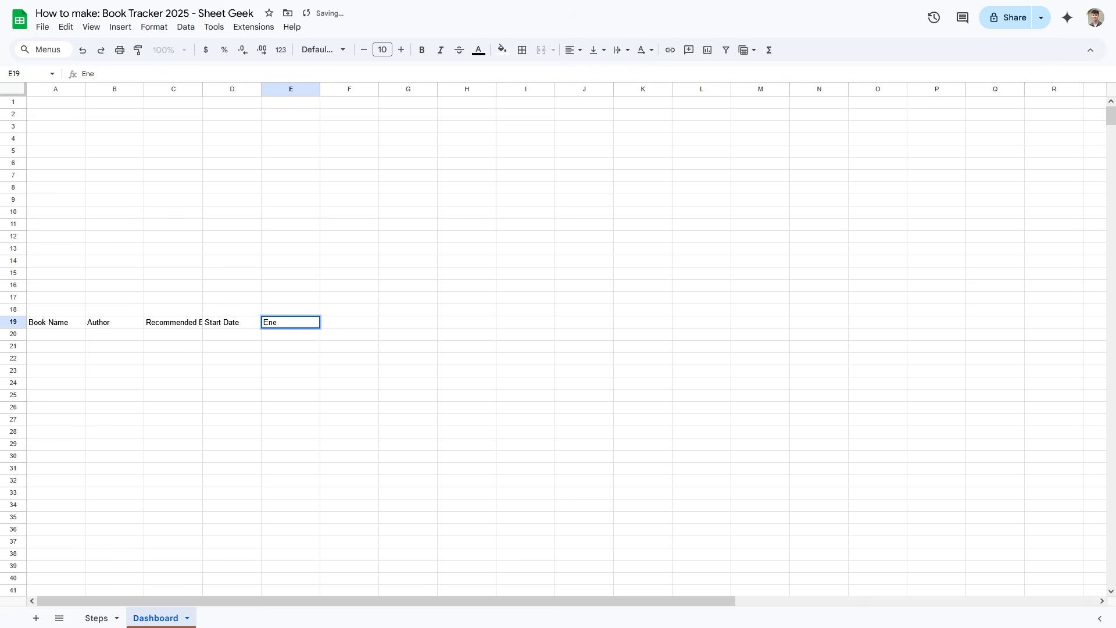
key(BackSpace)
text(d Date)
key(Tab)
- Add the headings Current Page, Total # of Pages and Status Bar in F19 to H19
text(Current Page)
key(Tab)
text(To)
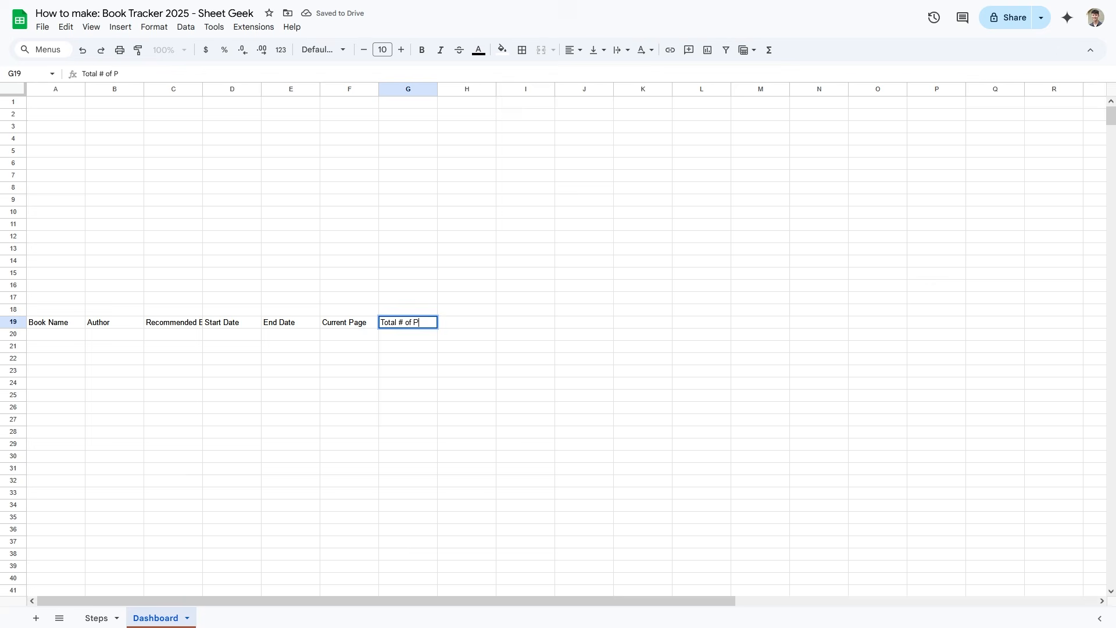
text(es)
key(Tab)
text(Status)
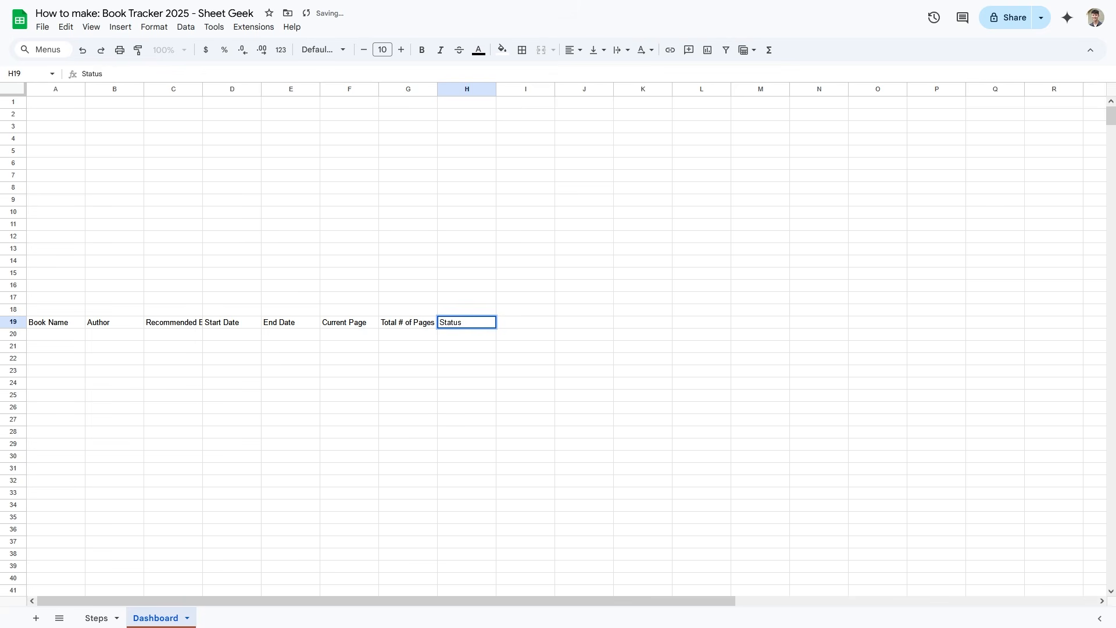
text( Bar)
key(Tab)
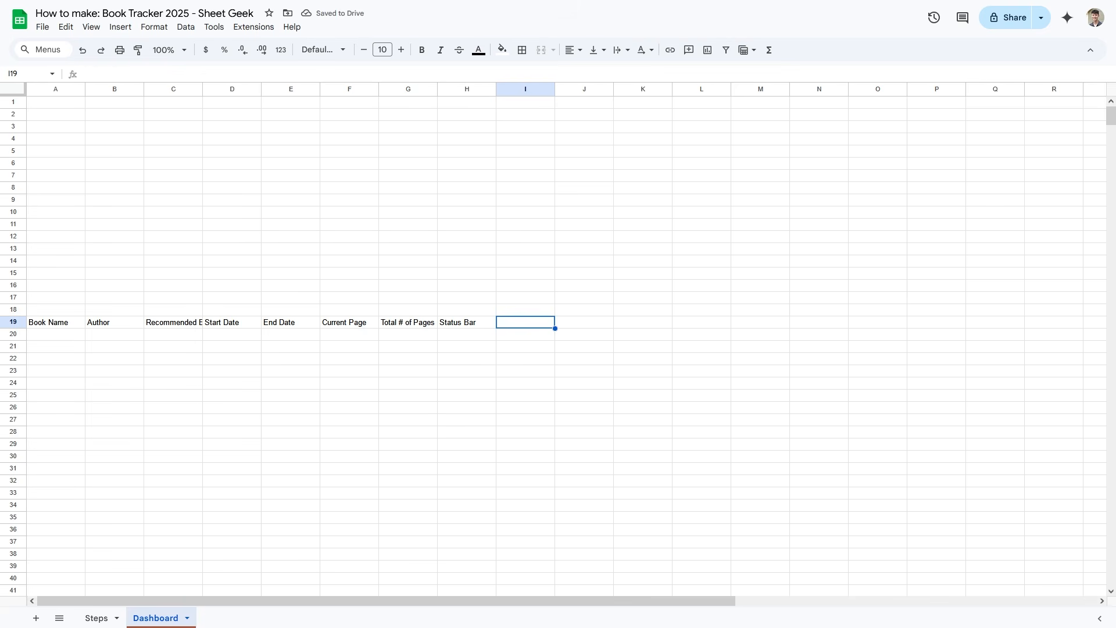
- Add the headings 100%, Status and Rating in I19 to K19
text(100%)
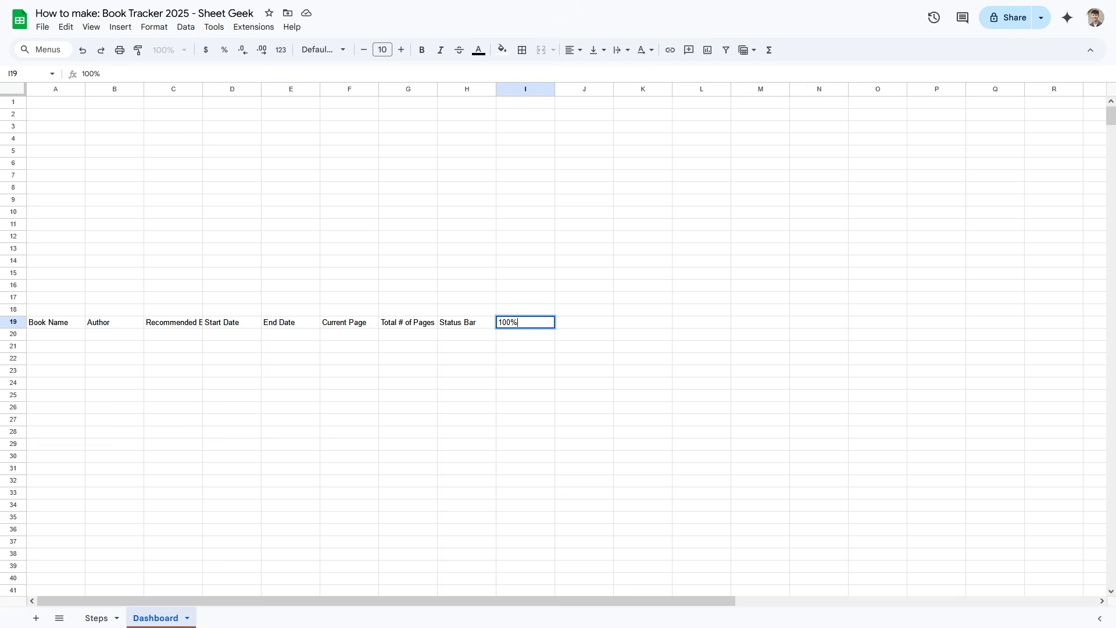
key(Tab)
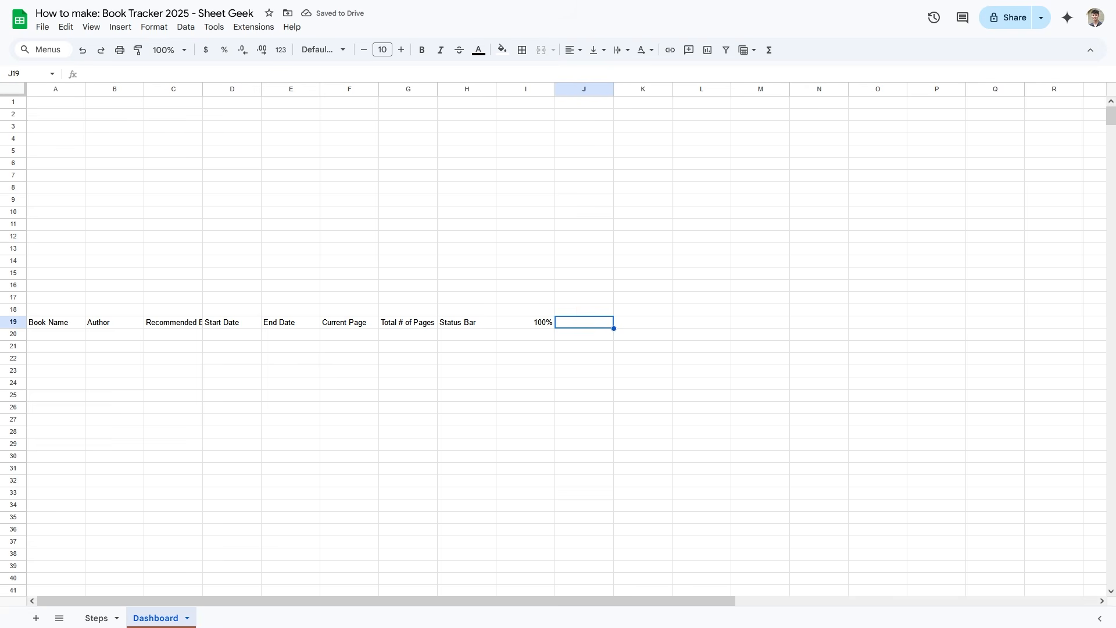
text(Status)
key(Tab)
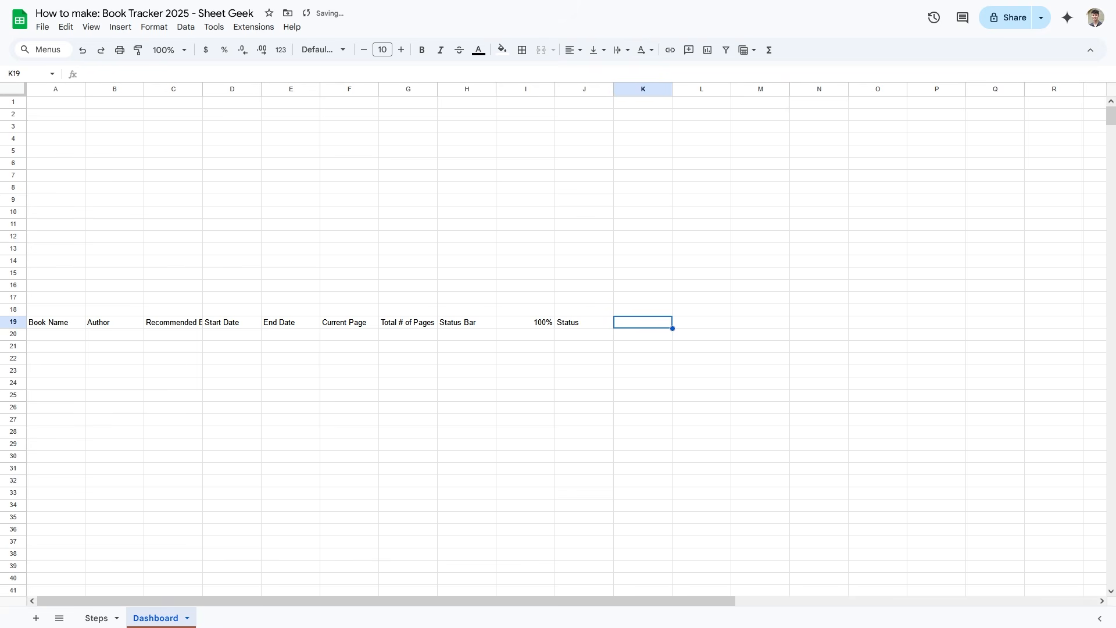
text(Rating)
key(Tab)
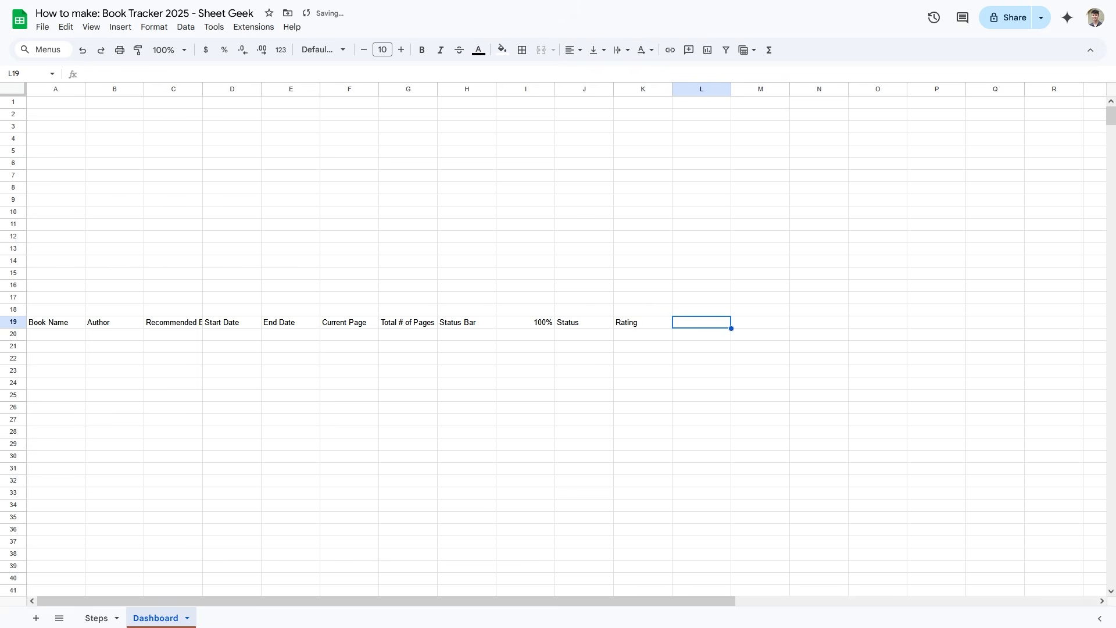
- Complete the header row with Genre in L19 and "Who should read this book?" in M19
text(Genre)
key(Tab)
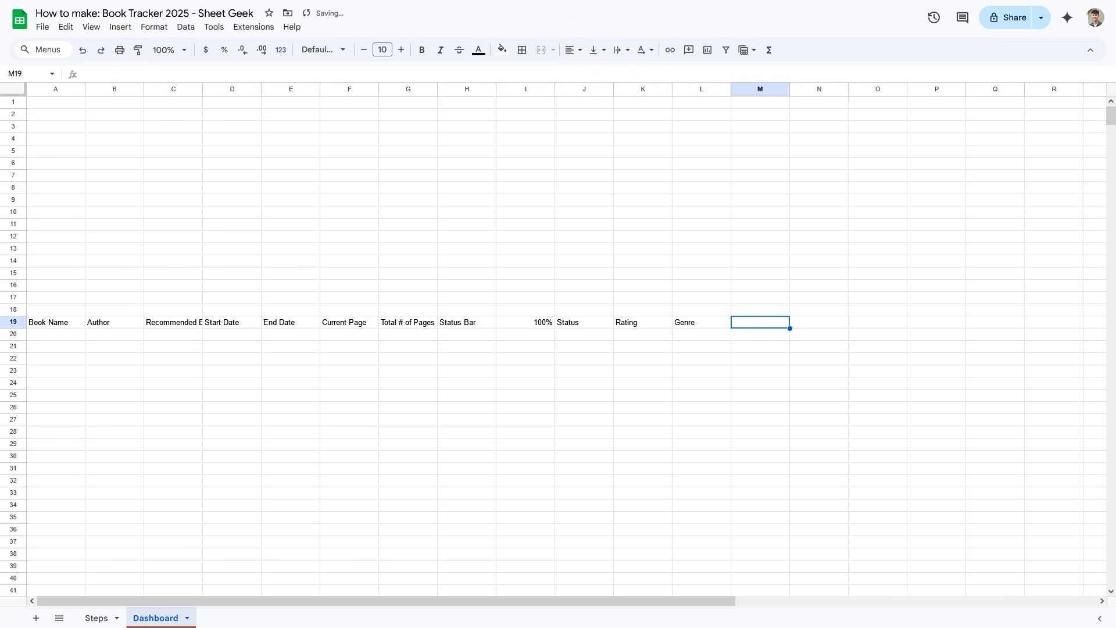
text(Who should re)
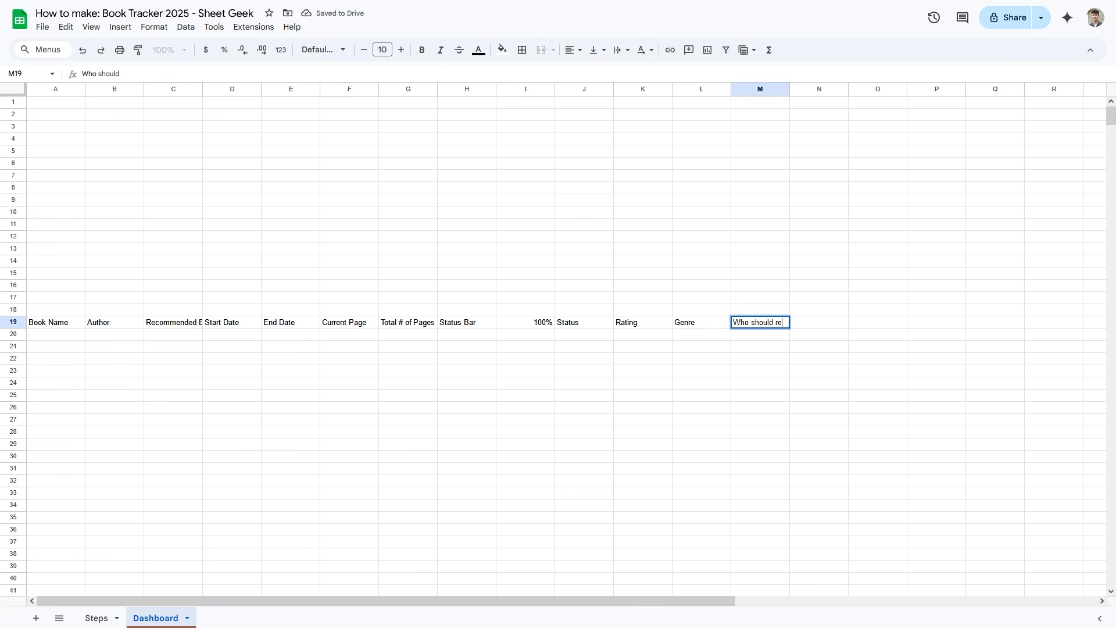
text(ad this book?)
click(525, 163)
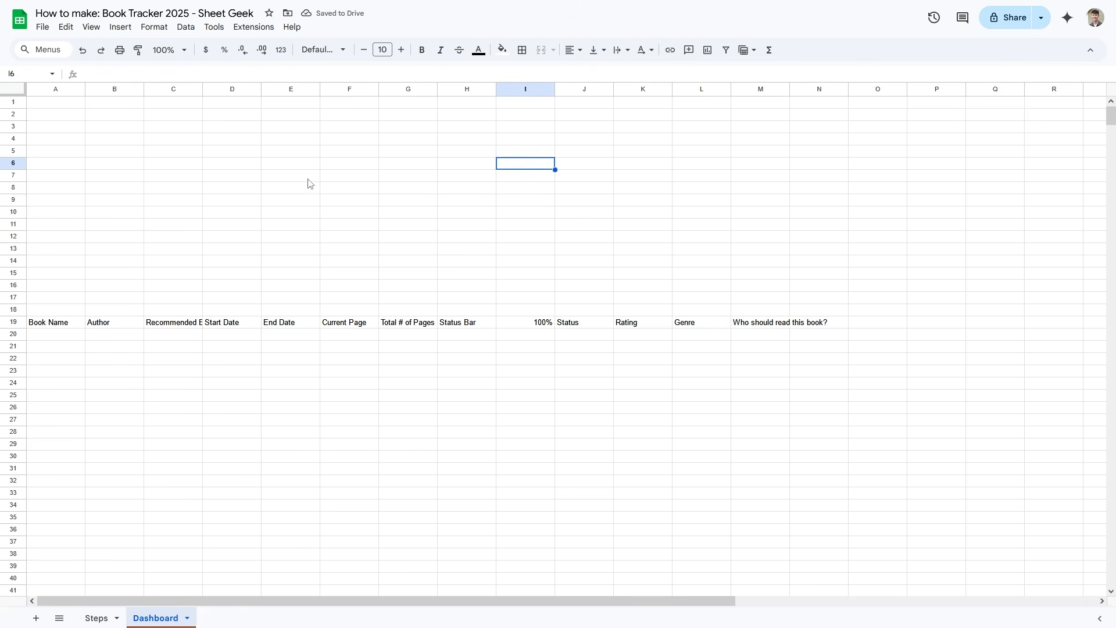
- Set the font of the entire Dashboard sheet to Roboto
drag(53, 322, 741, 327)
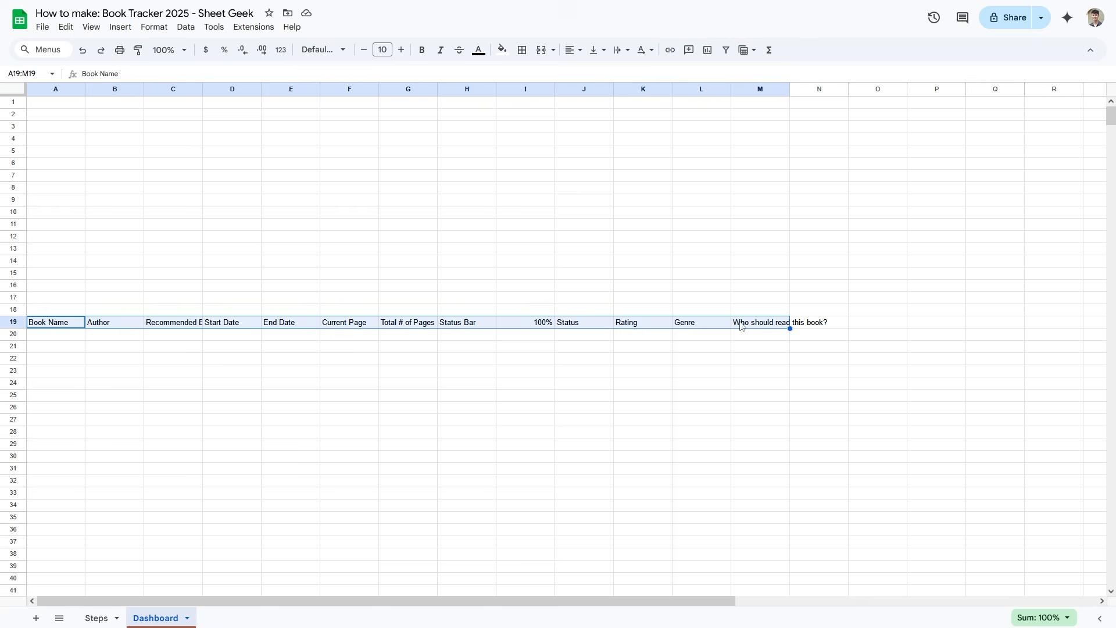
click(14, 92)
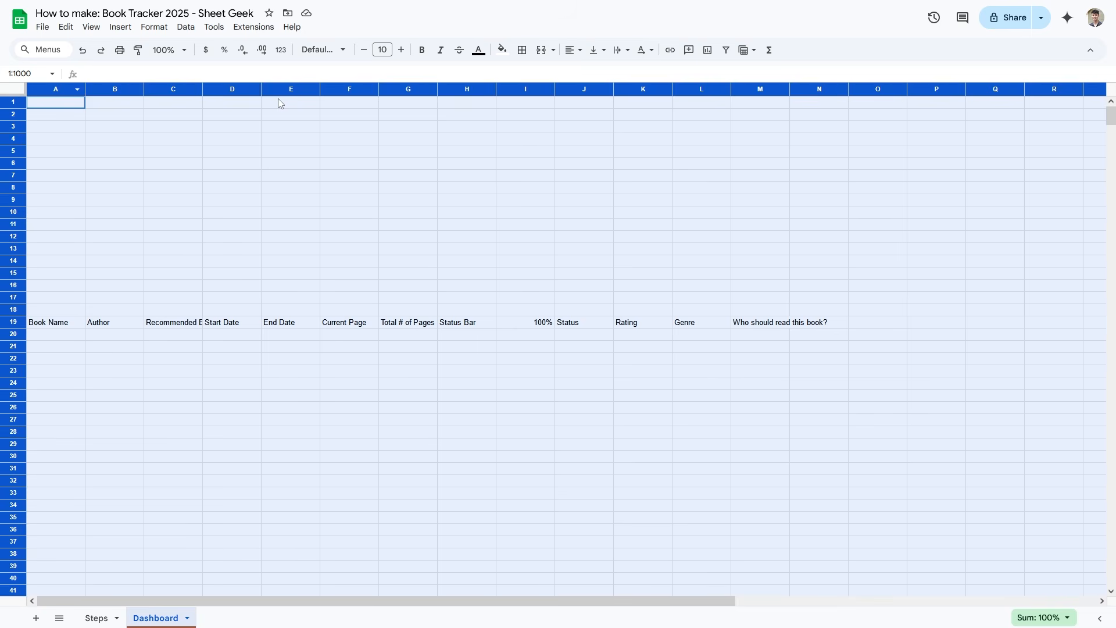
click(323, 50)
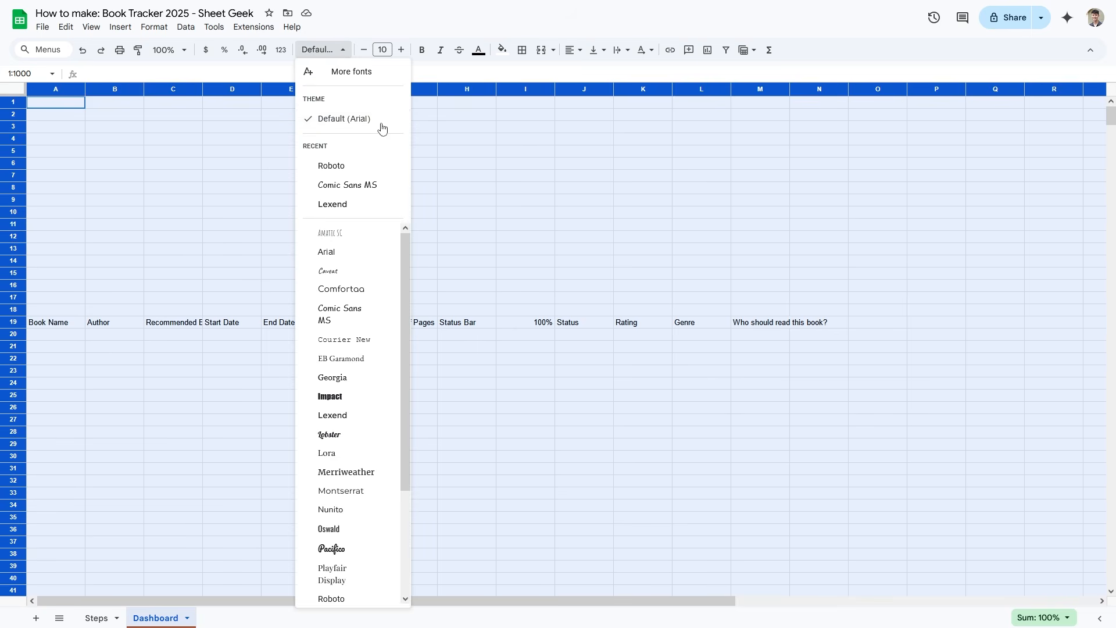
click(361, 165)
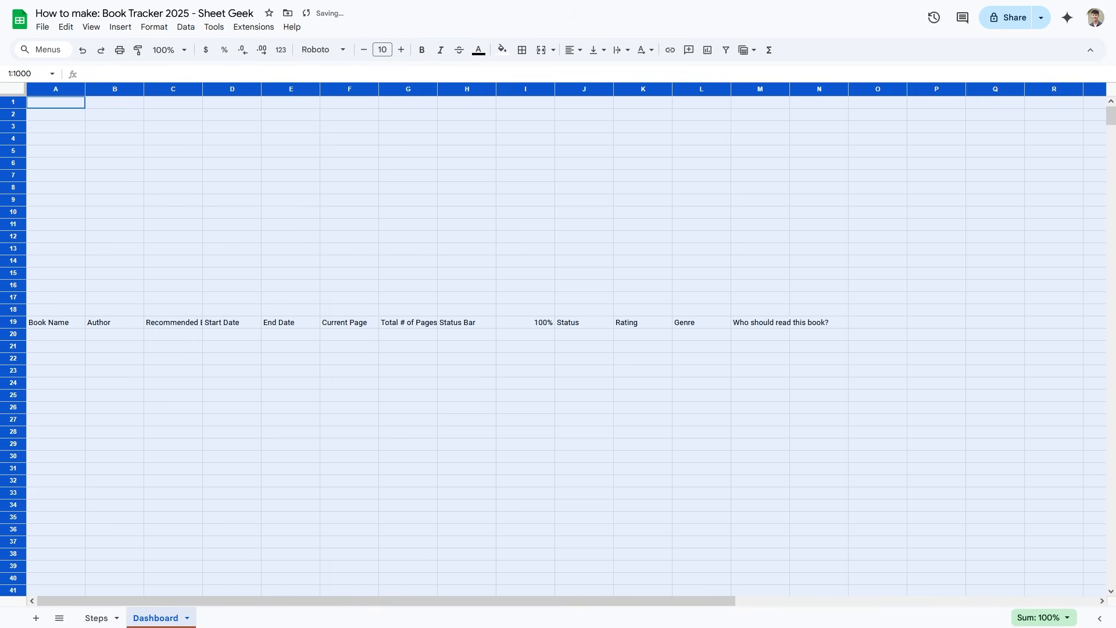
click(401, 175)
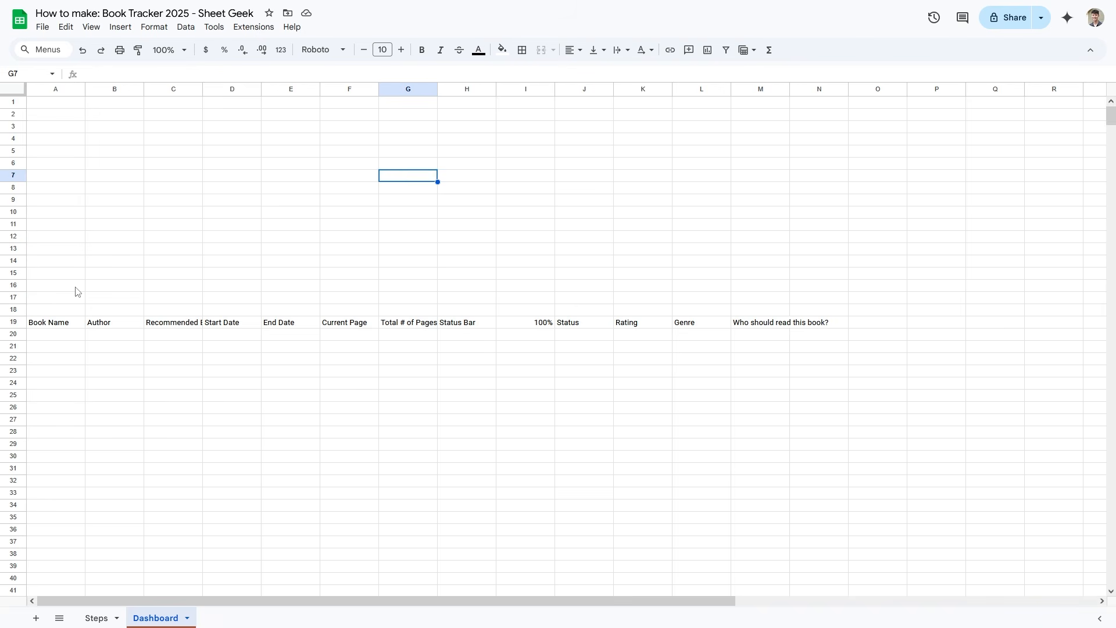
- Make the table headings in A19:M19 bold
drag(43, 322, 783, 325)
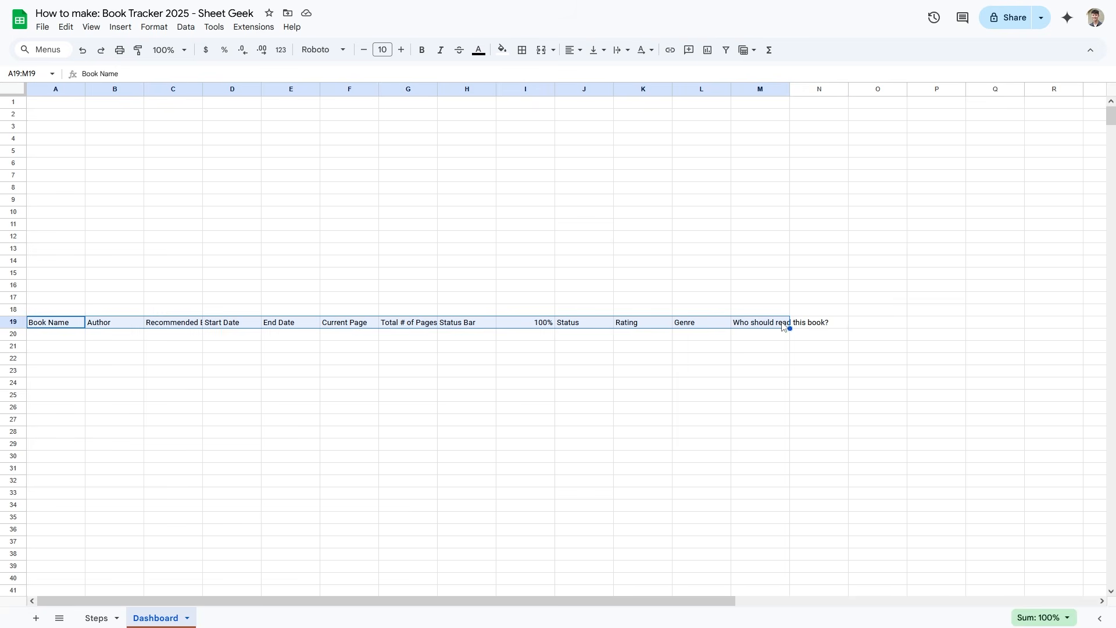
key(ctrl+b)
click(638, 226)
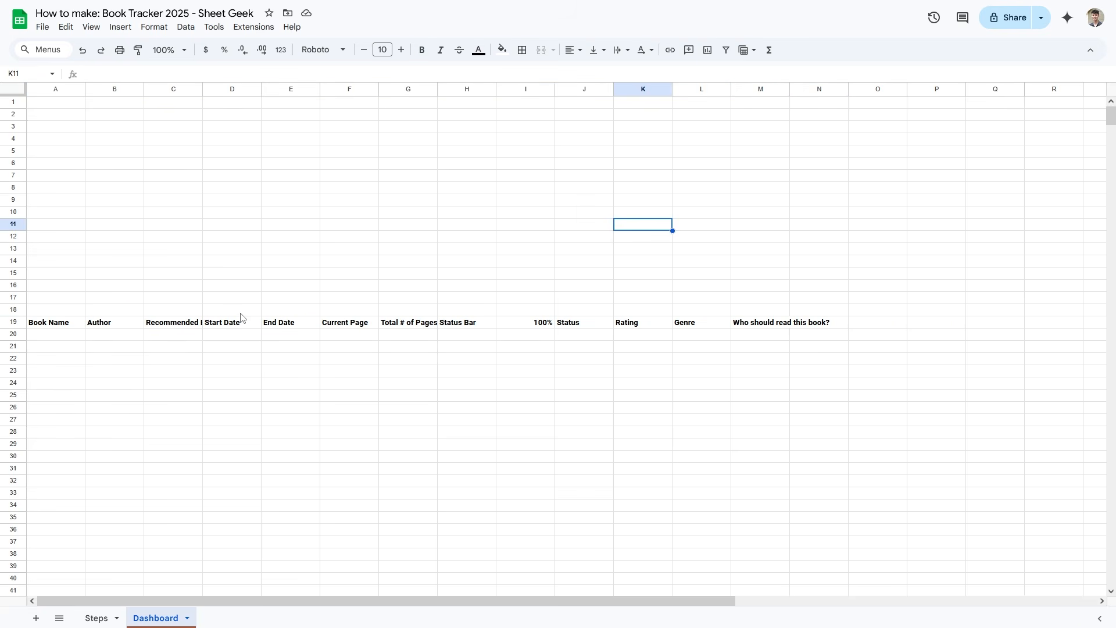
- Enter the first book in row 20 with the name Can't Hurt Me and the author David Goggins
click(69, 335)
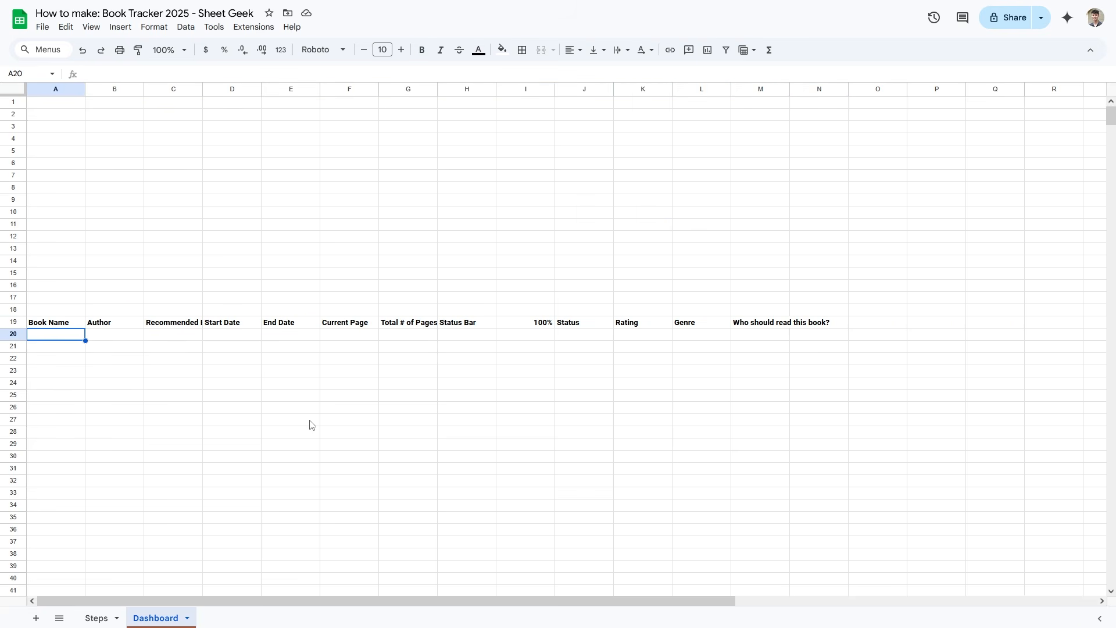
text(Can't)
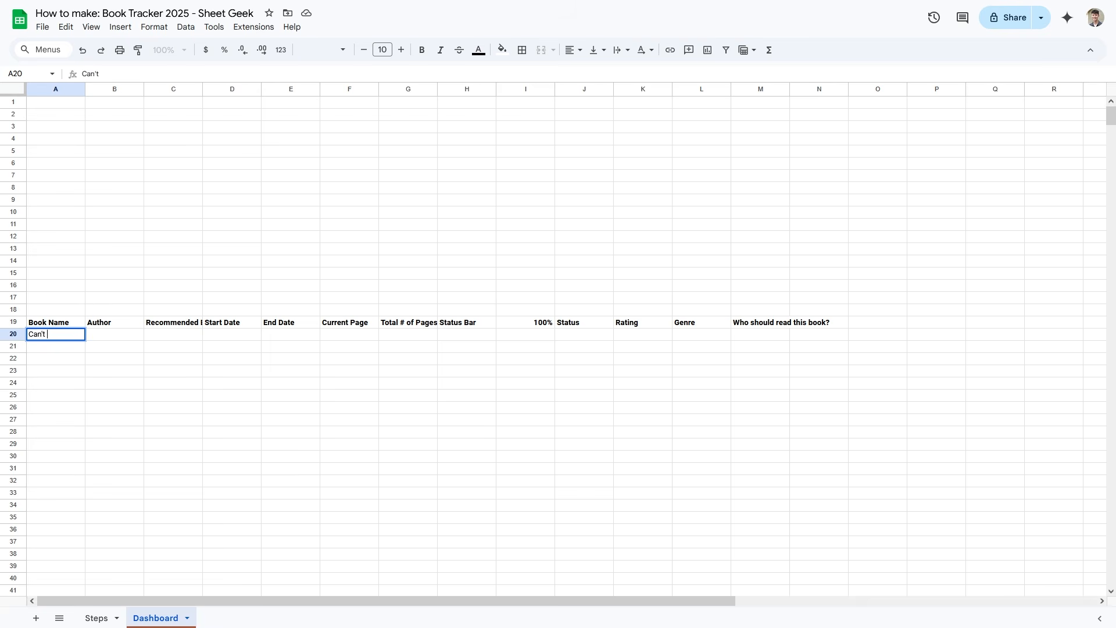
text( Hurt Me)
key(Tab)
text(D)
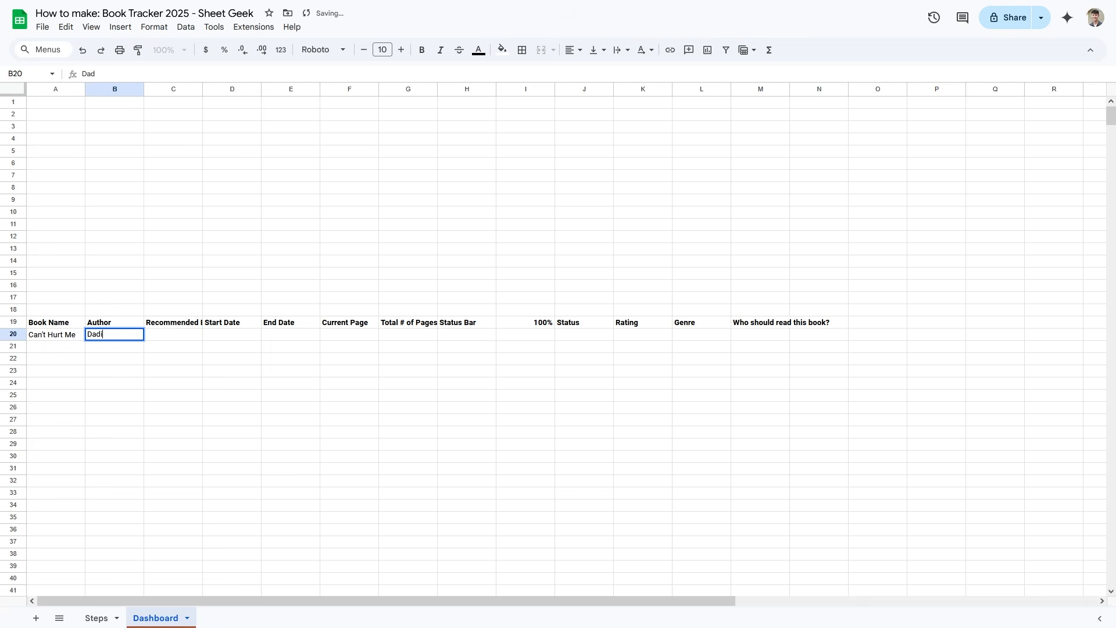
text(avid Goggins)
key(Tab)
- Fill in the recommender's name in C20 and the start date Jan 1 2025 in D20
text(Riki)
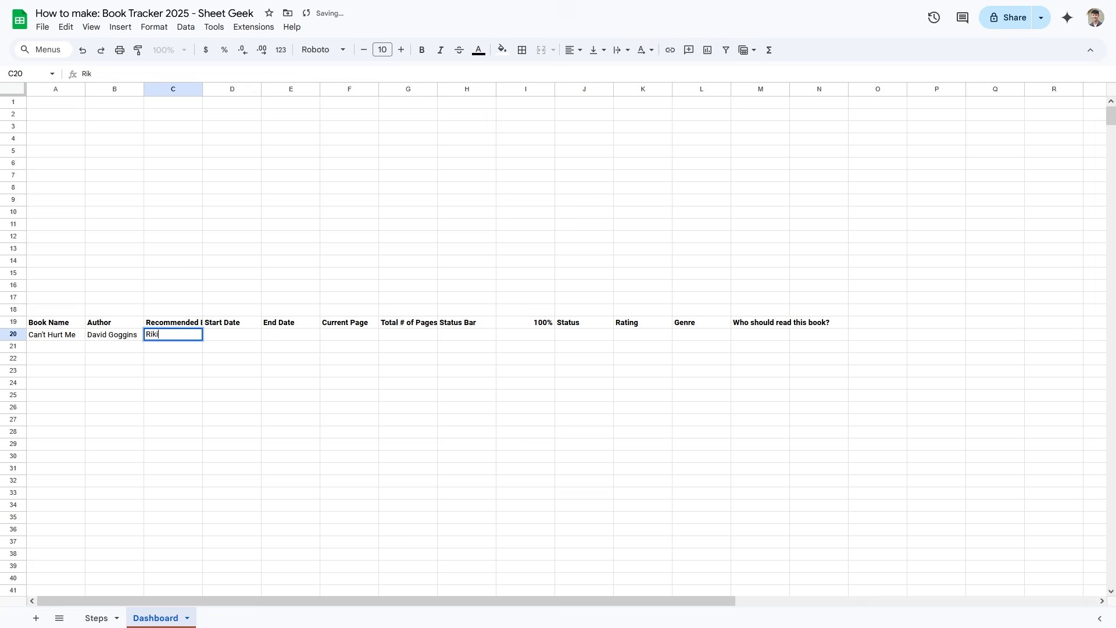
key(Tab)
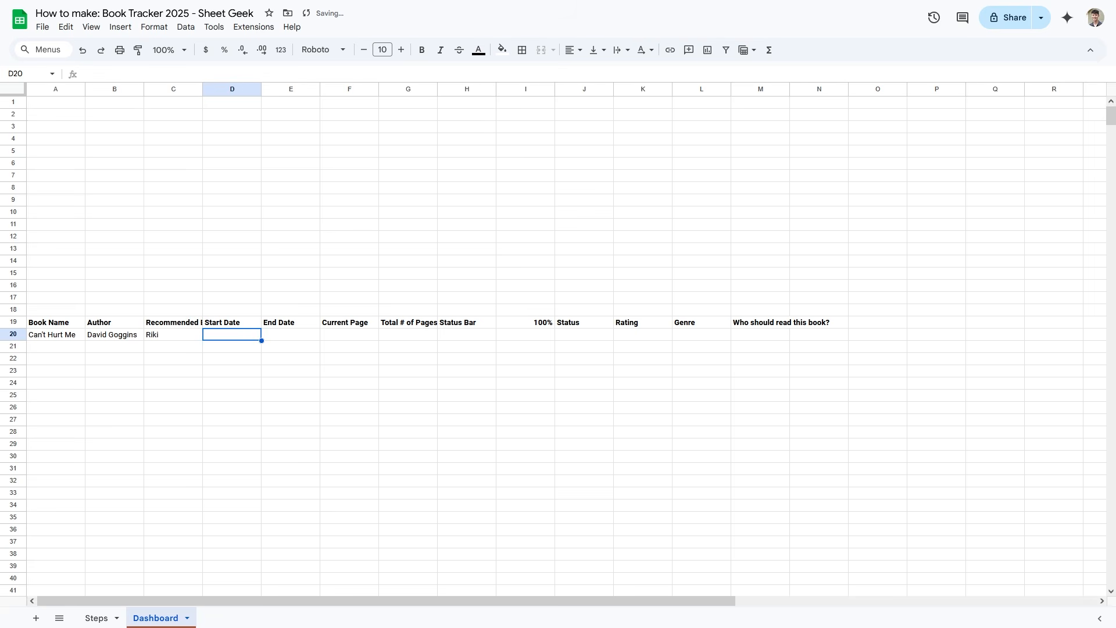
text(Jan)
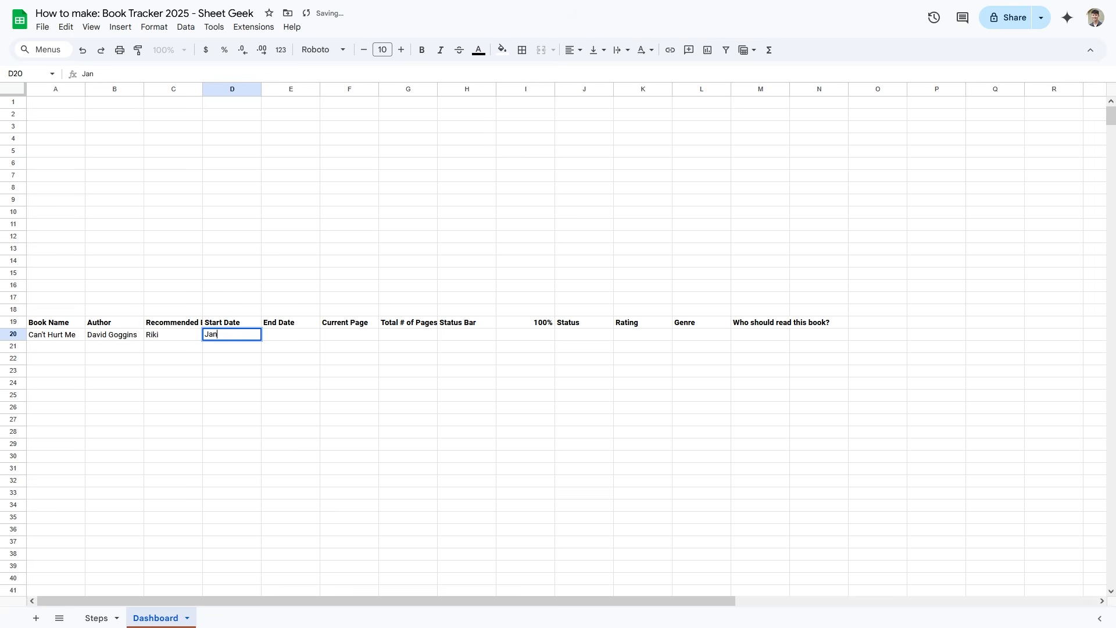
text( 1 2025)
key(Tab)
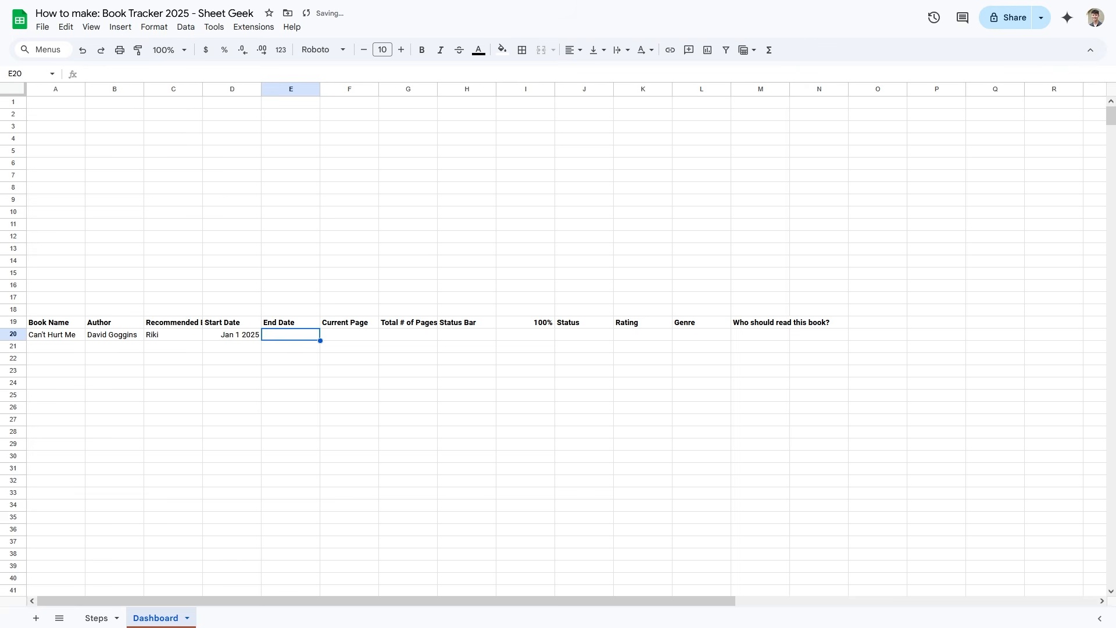
- Enter the end date Jan 31 2025 in E20, current page 0 in F20 and total number of pages 310 in G20
text(Jan 31 2025)
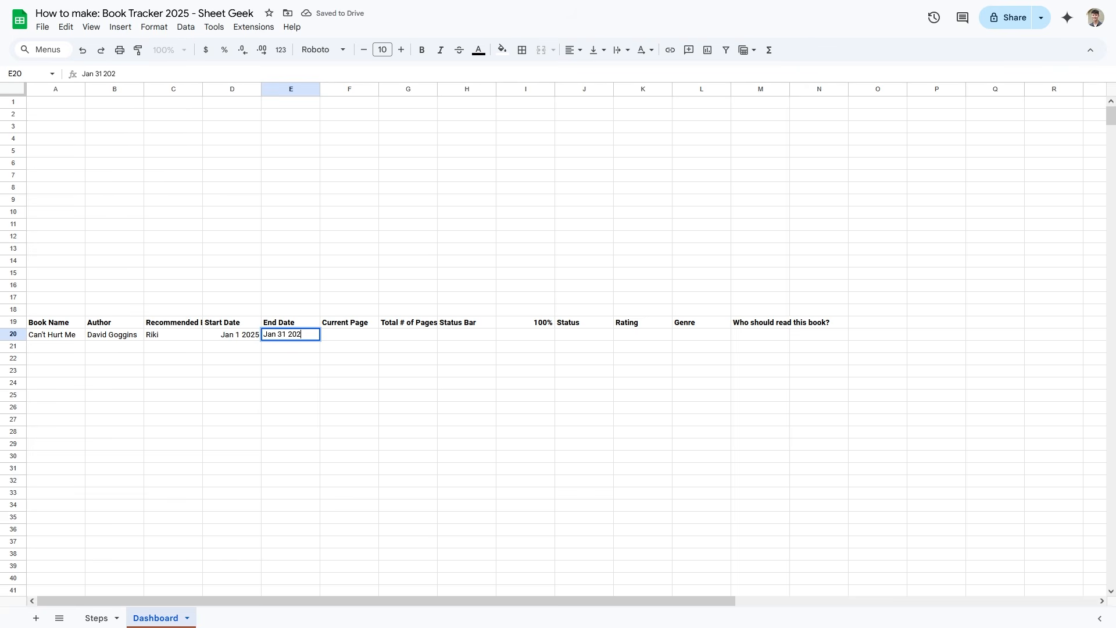
key(Return)
key(Up)
key(Right)
key(Right)
text(0)
key(Tab)
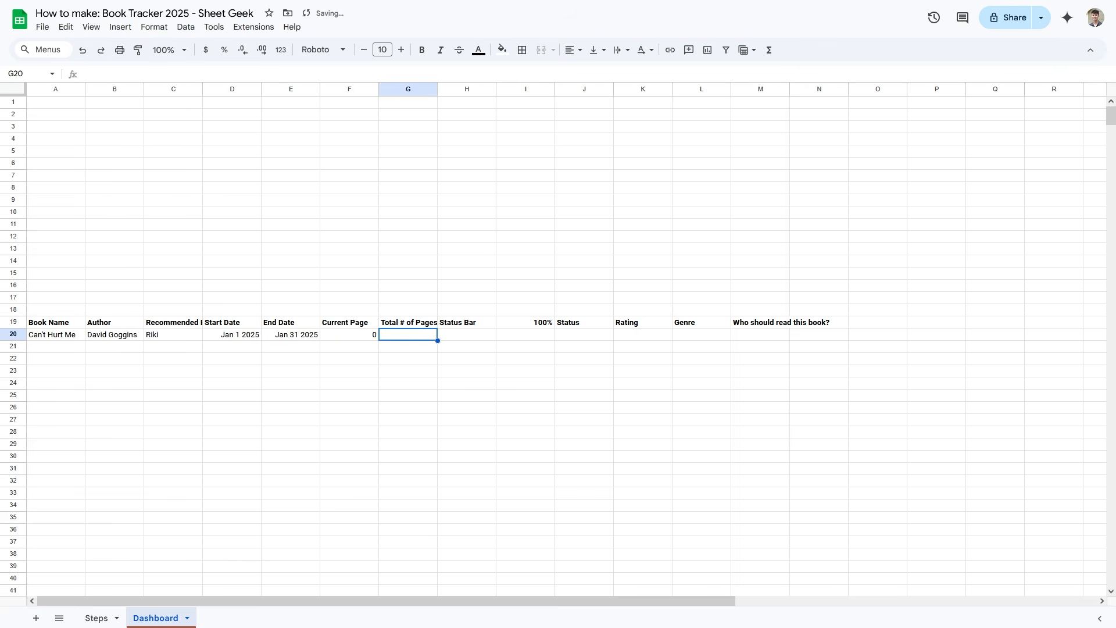
text(310)
key(Return)
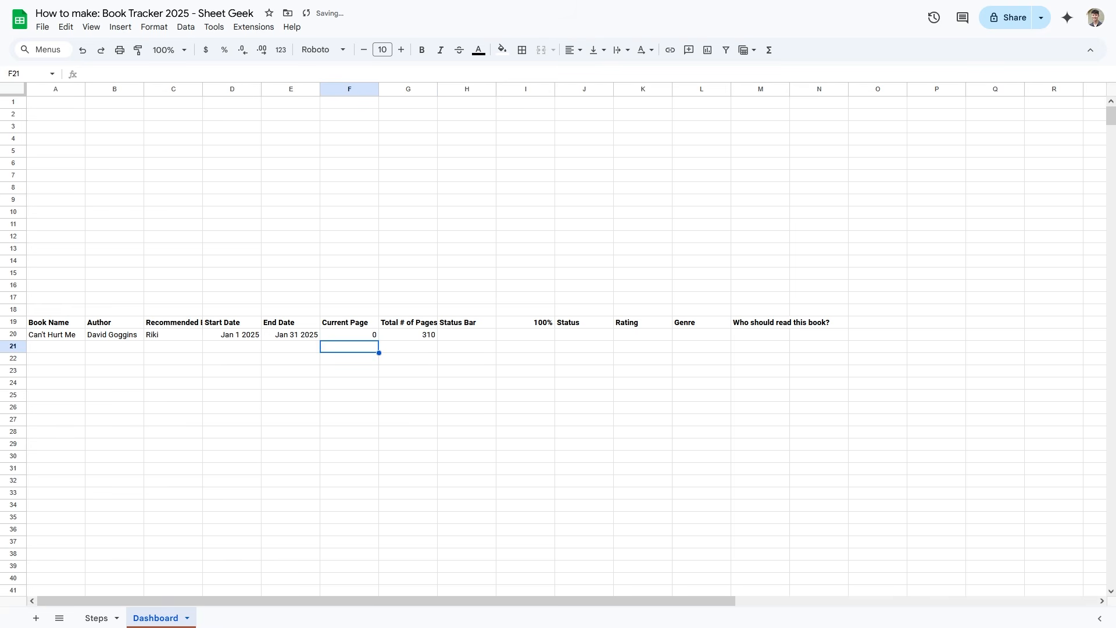
- Calculate the reading progress in I20 with the formula =F20/G20
key(Up)
key(Right)
key(Right)
key(Right)
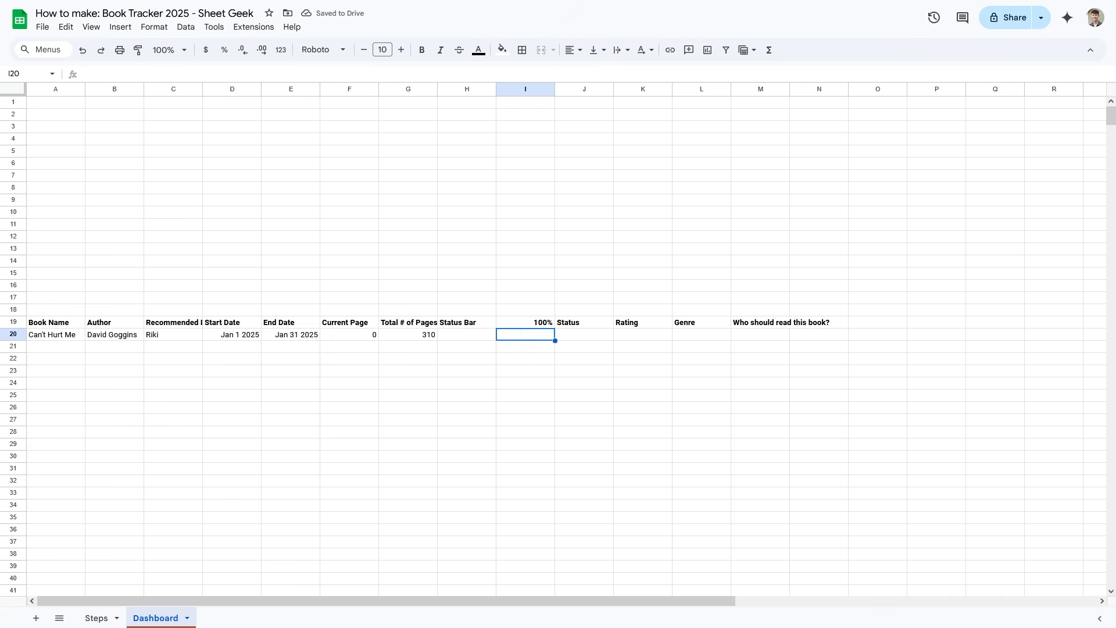
text(=)
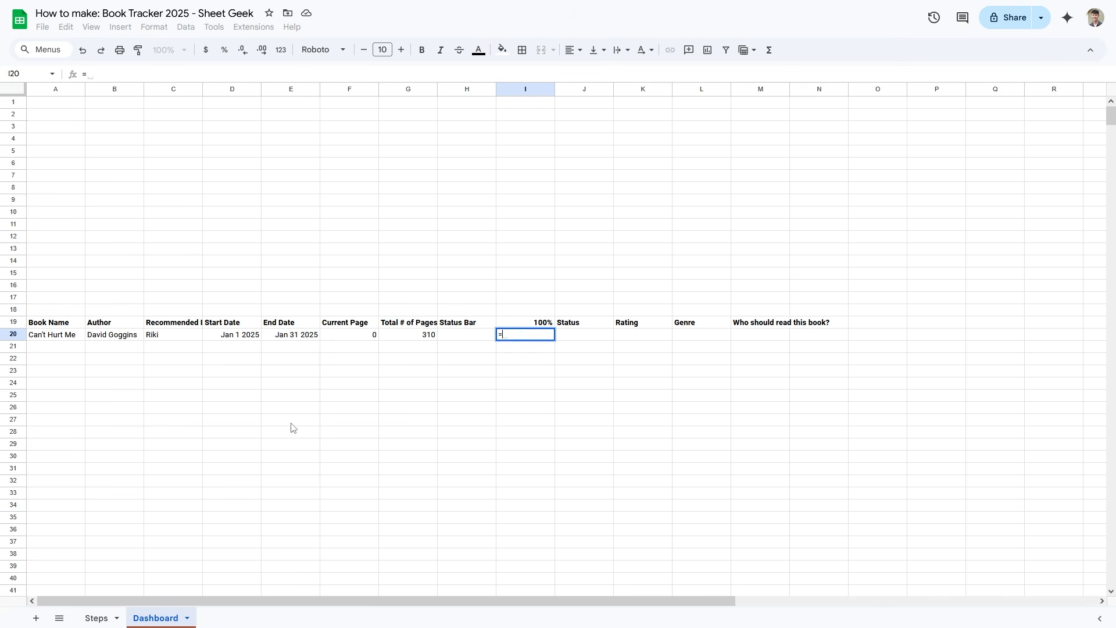
click(372, 340)
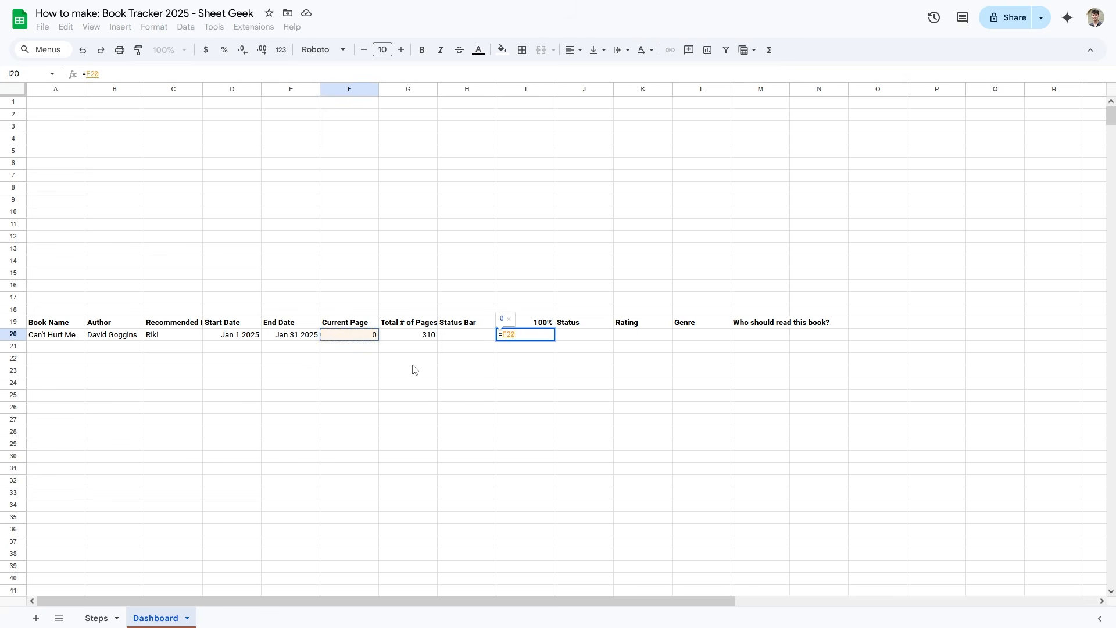
text(/)
click(414, 340)
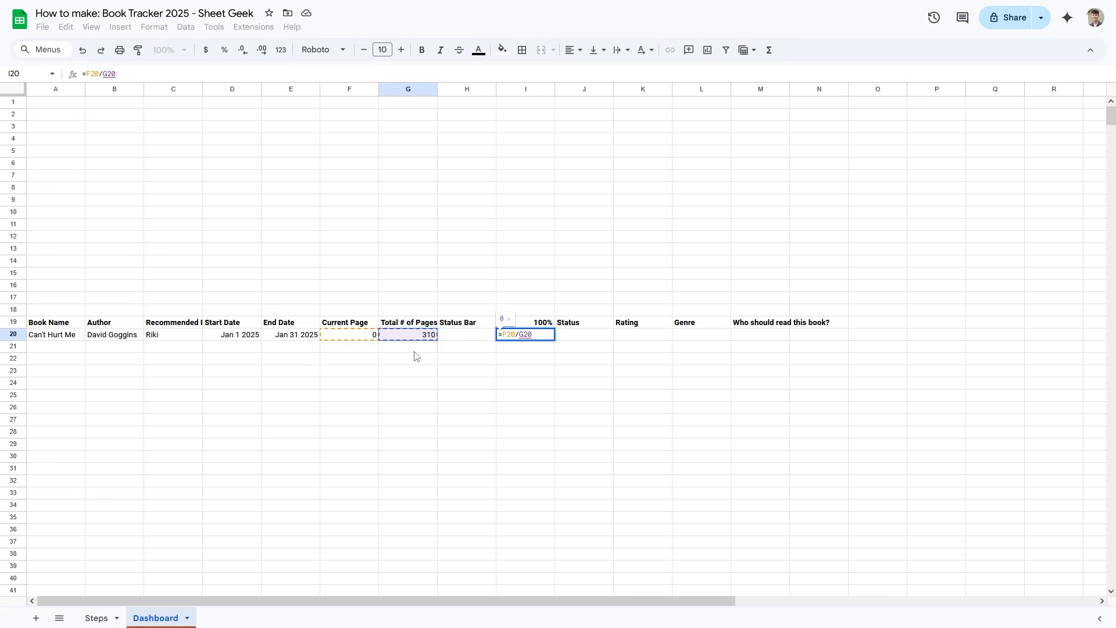
key(Return)
key(Up)
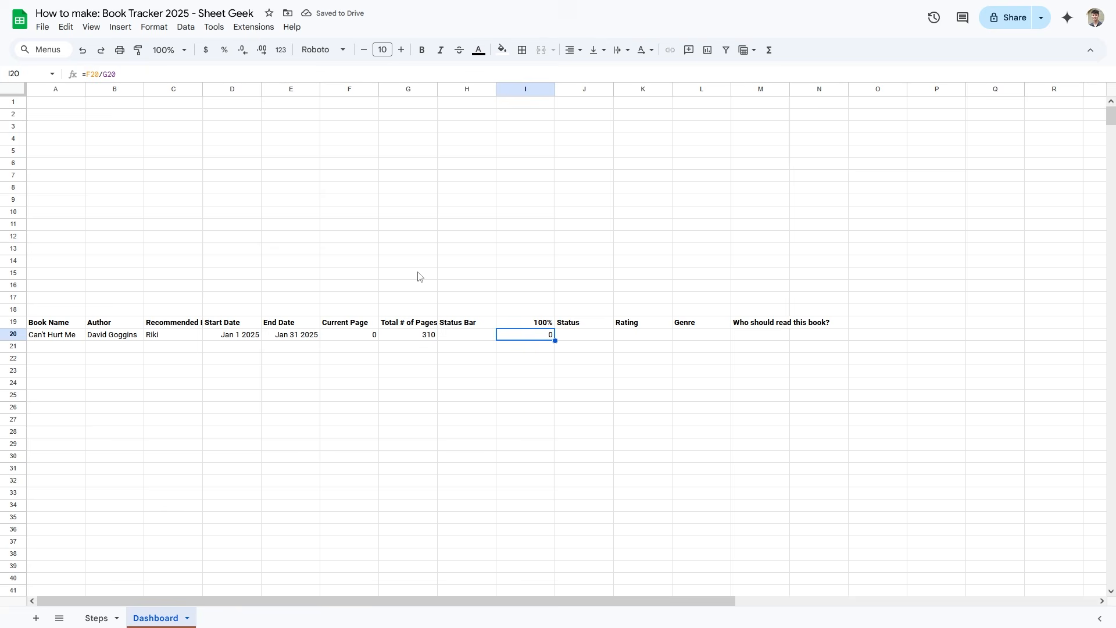
- Set the book's current page in F20 to 310
click(365, 336)
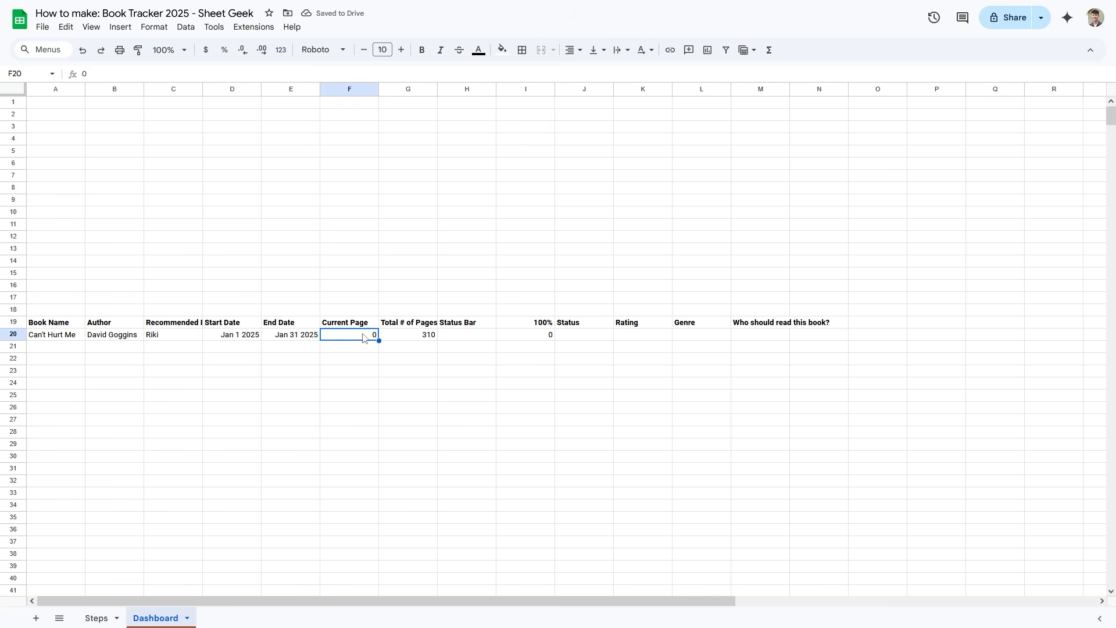
text(310)
key(Return)
- Format the progress value in I20 as a percentage without decimals
click(552, 336)
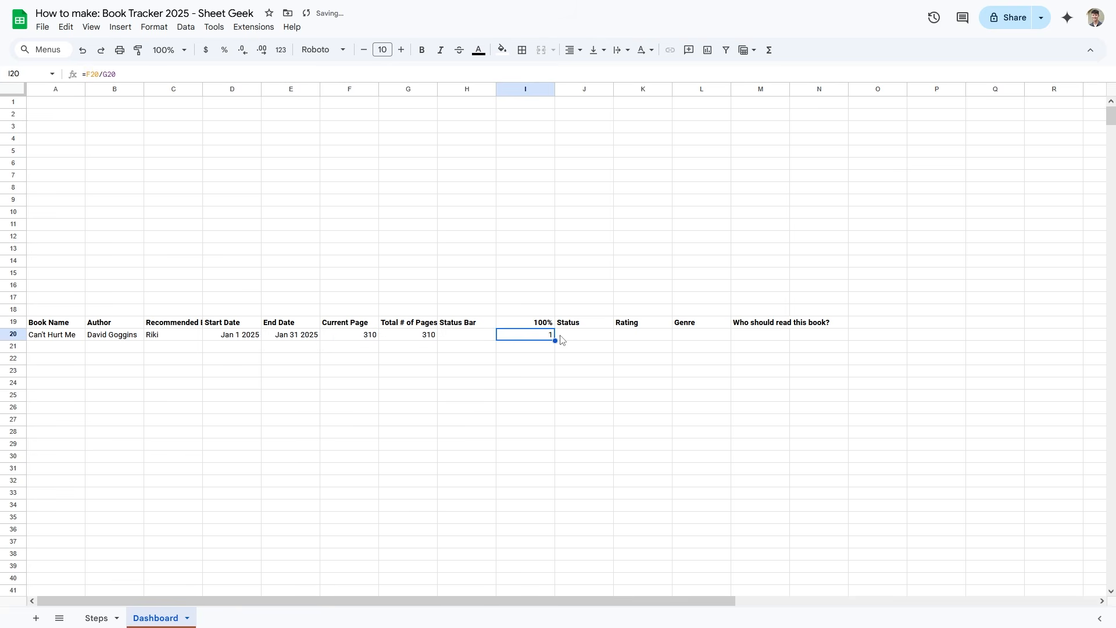
click(224, 56)
click(244, 55)
click(244, 55)
- Begin a SPARKLINE formula in the Status Bar cell H20 that uses I20, with "charttype" bar and "max" 1
click(465, 342)
double_click(464, 337)
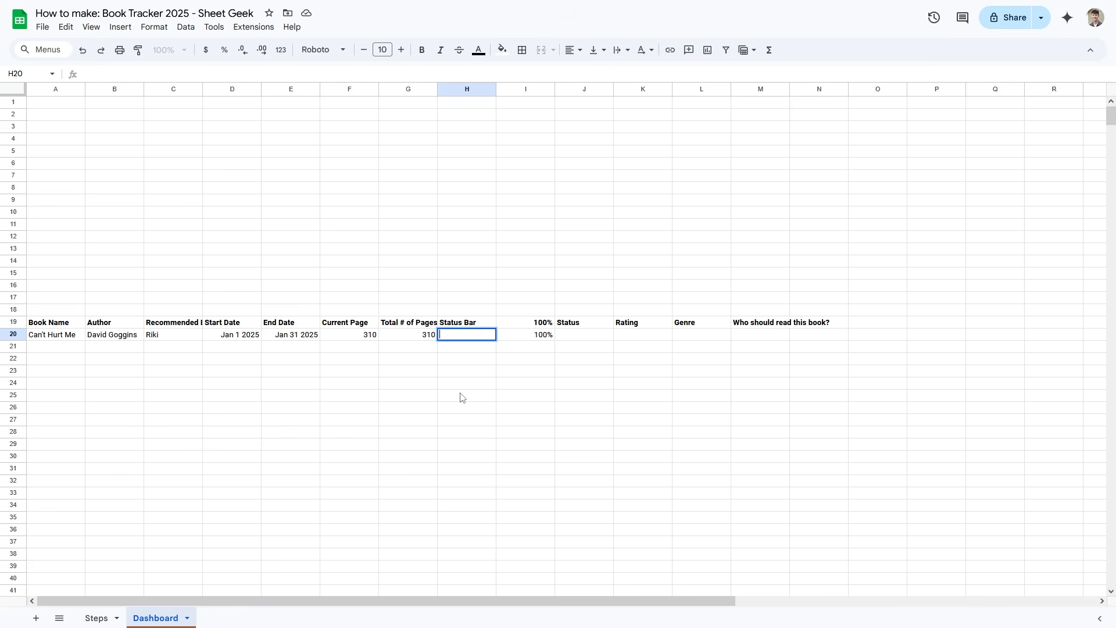
text(=)
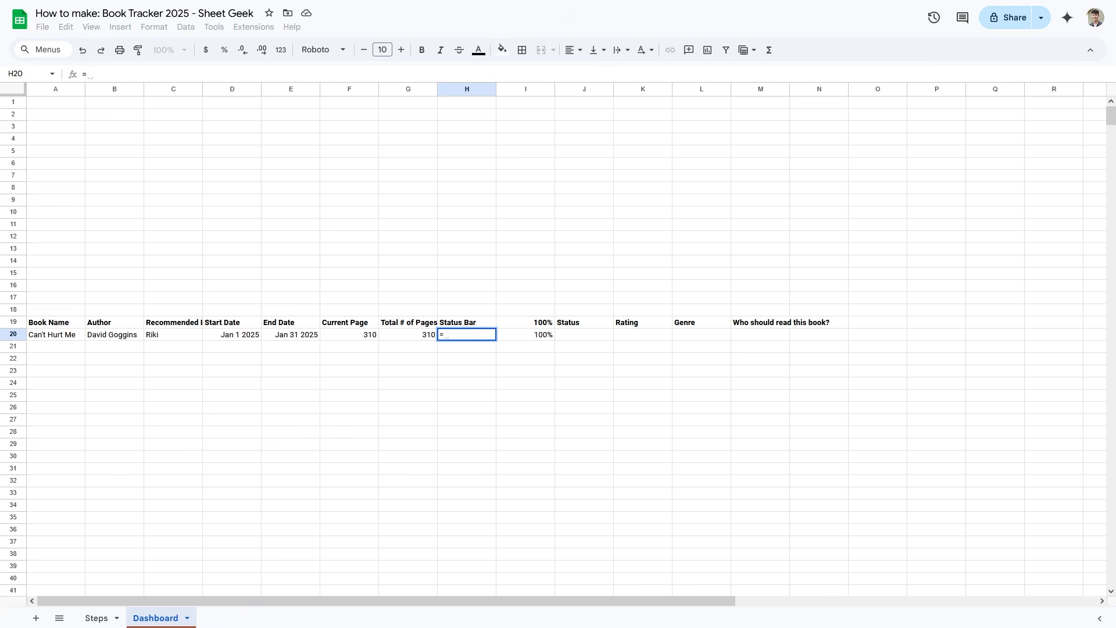
text(SPAR)
key(Tab)
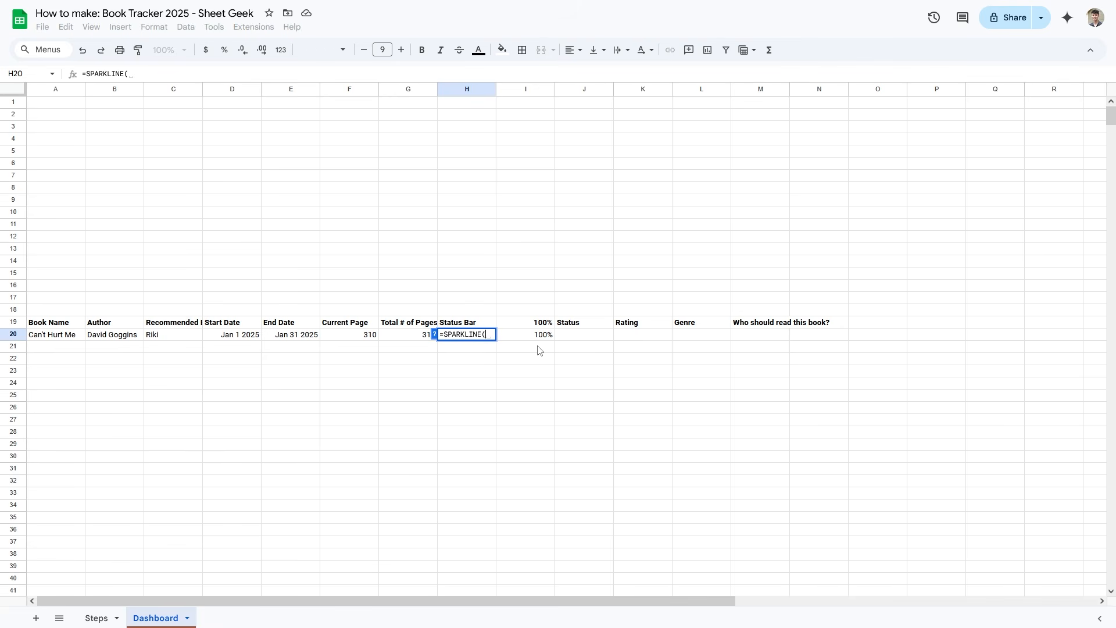
click(532, 339)
text(,)
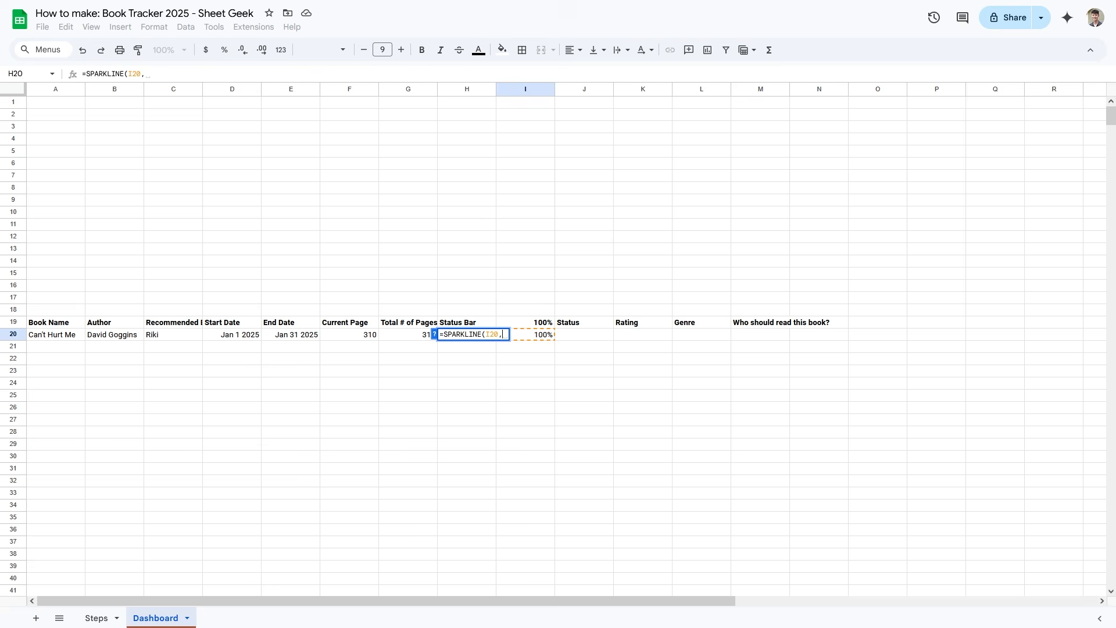
text({"charttype")
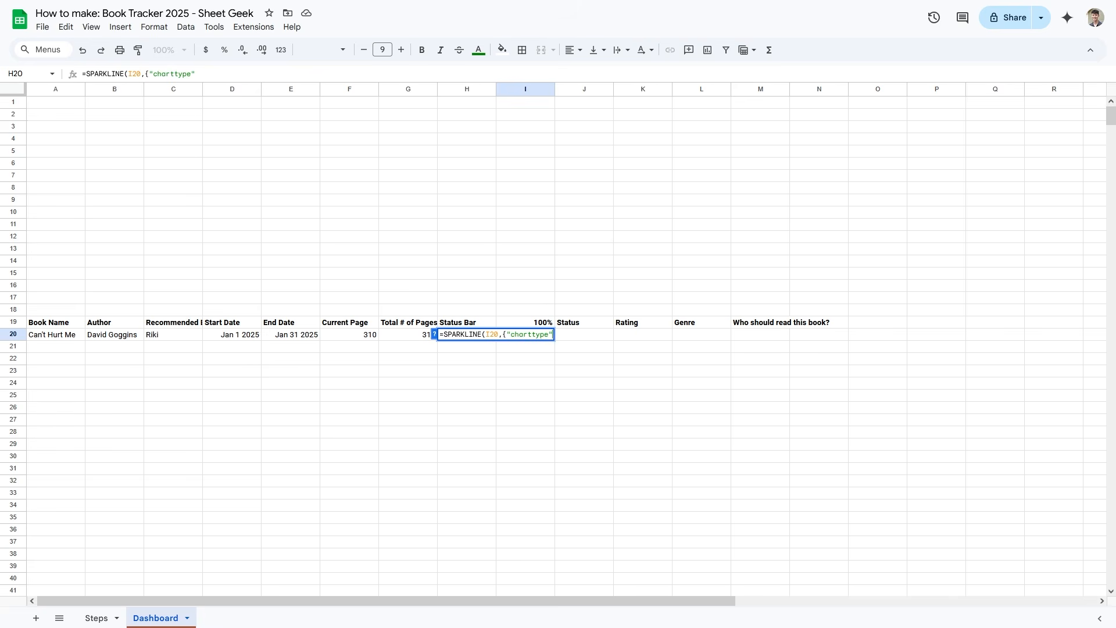
text(, "bar; "max", 1)
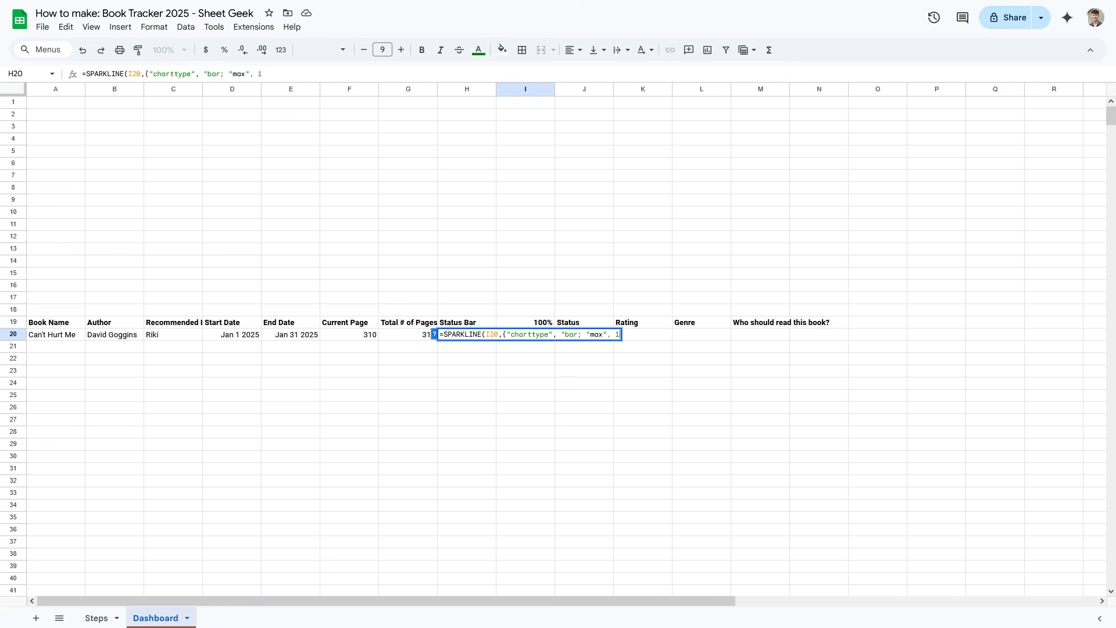
- Add the missing quote after bar and complete the H20 SPARKLINE formula with "min" 0 and "color1" "green"
key(Left)
key(Left)
key(Left)
key(Left)
key(Left)
key(Left)
key(Left)
key(Left)
key(Left)
text(")
text(;"min",0)
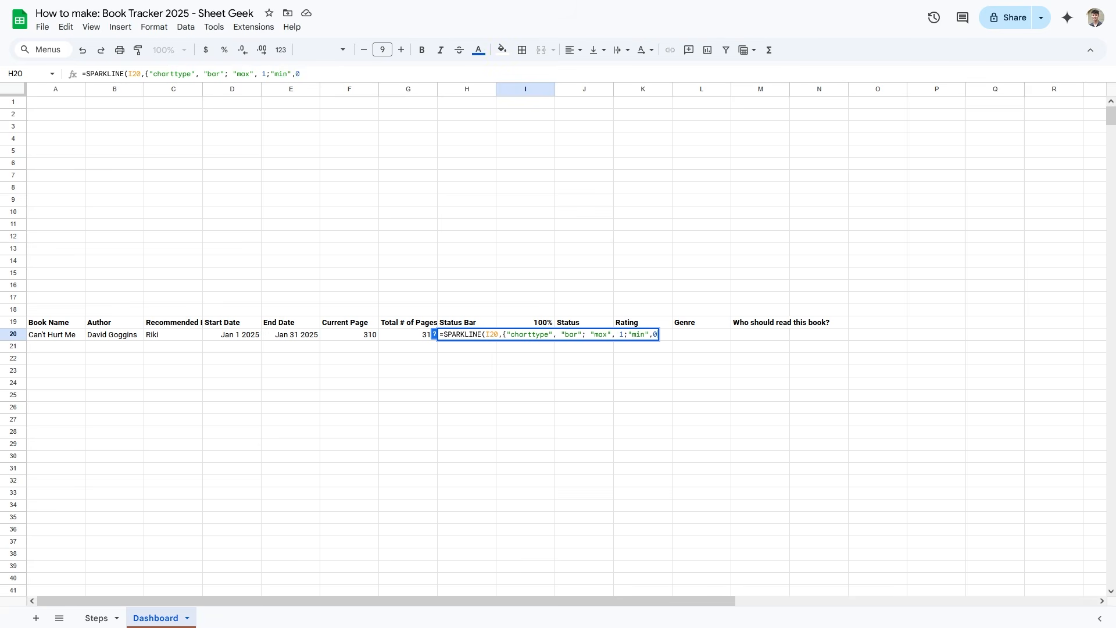
text(;"color1", "gren)
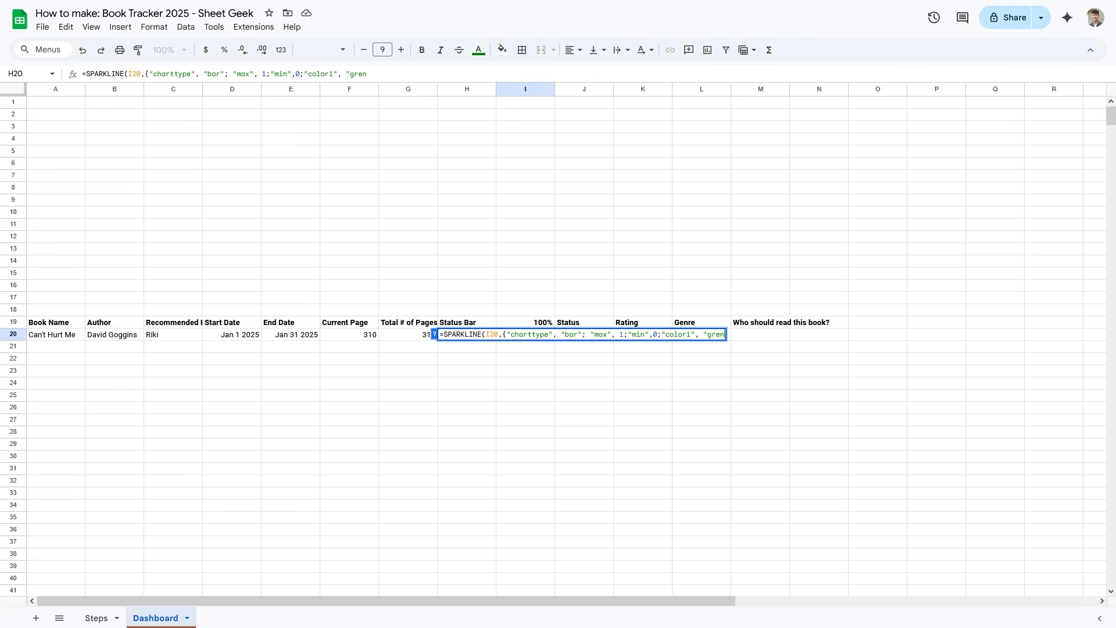
text("}))
key(Return)
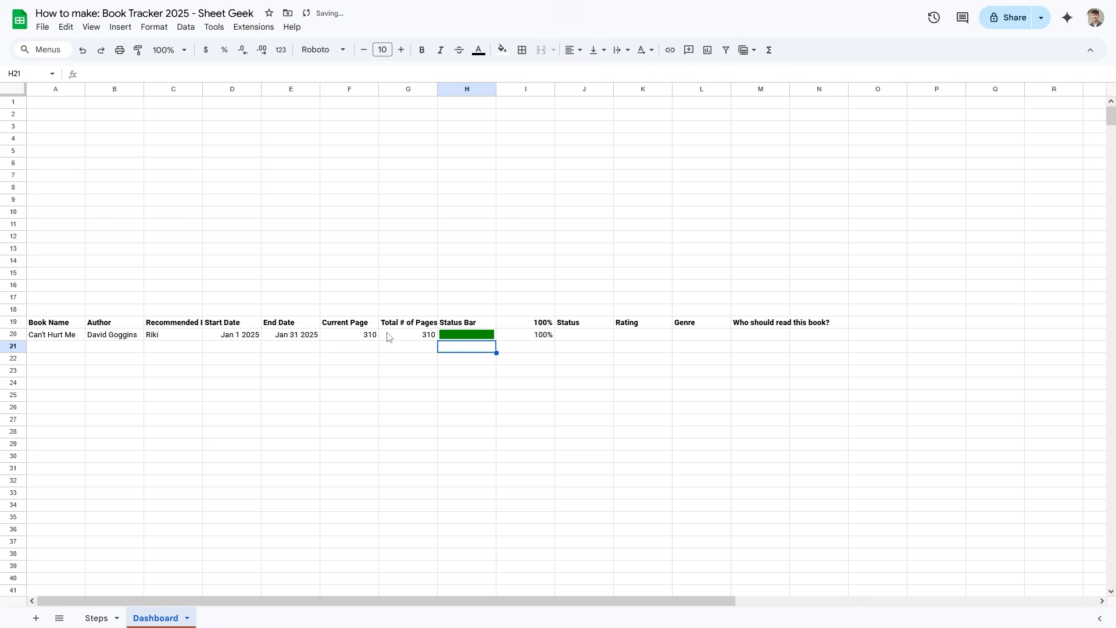
- Set the book's current page in F20 to 155 to test the status bar
click(386, 335)
click(376, 333)
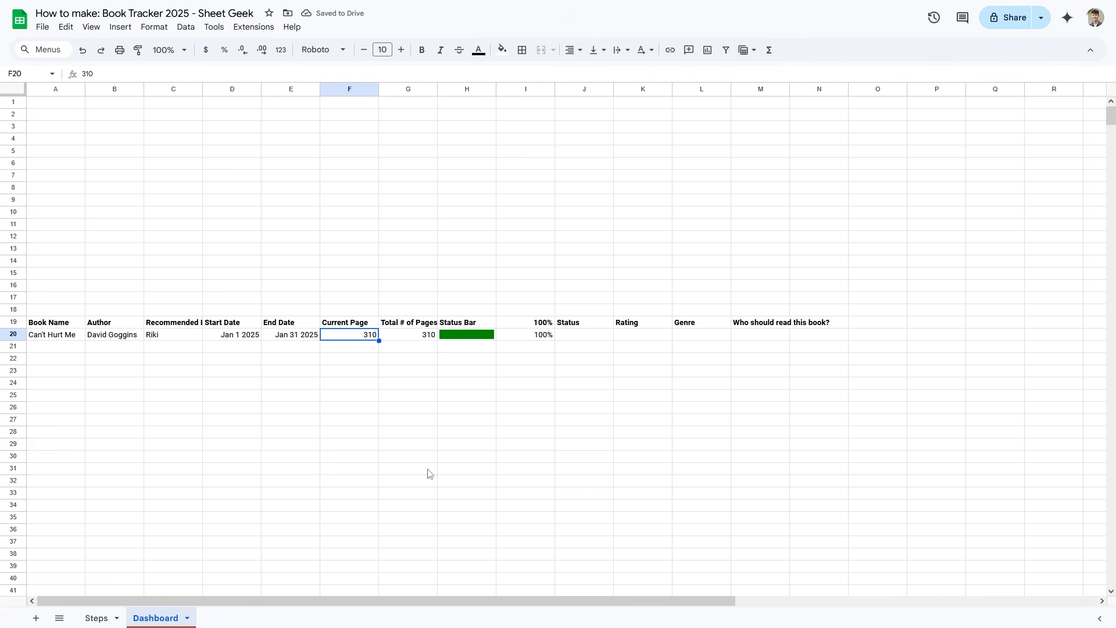
text(155)
key(Return)
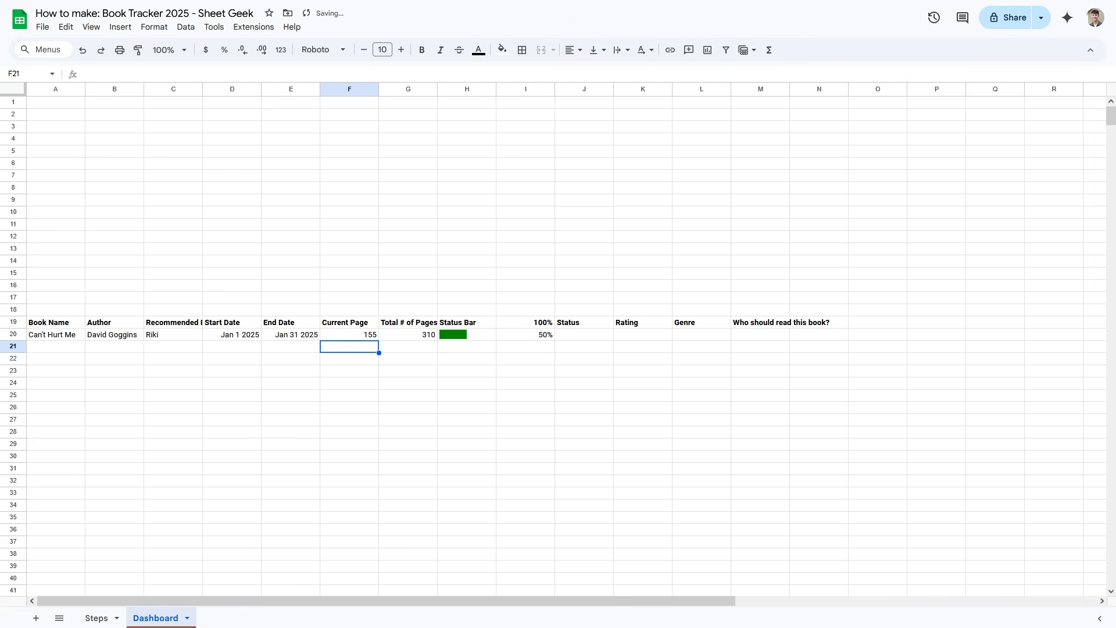
- Place an IF with the condition I20=1 in front of the SPARKLINE in H20's formula
click(474, 336)
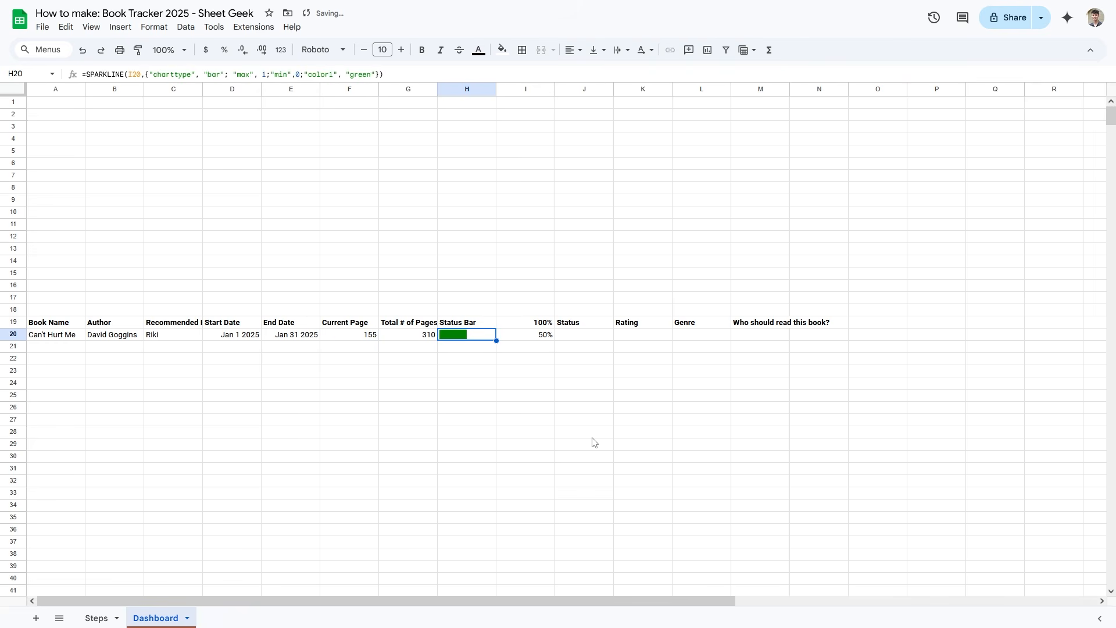
double_click(491, 337)
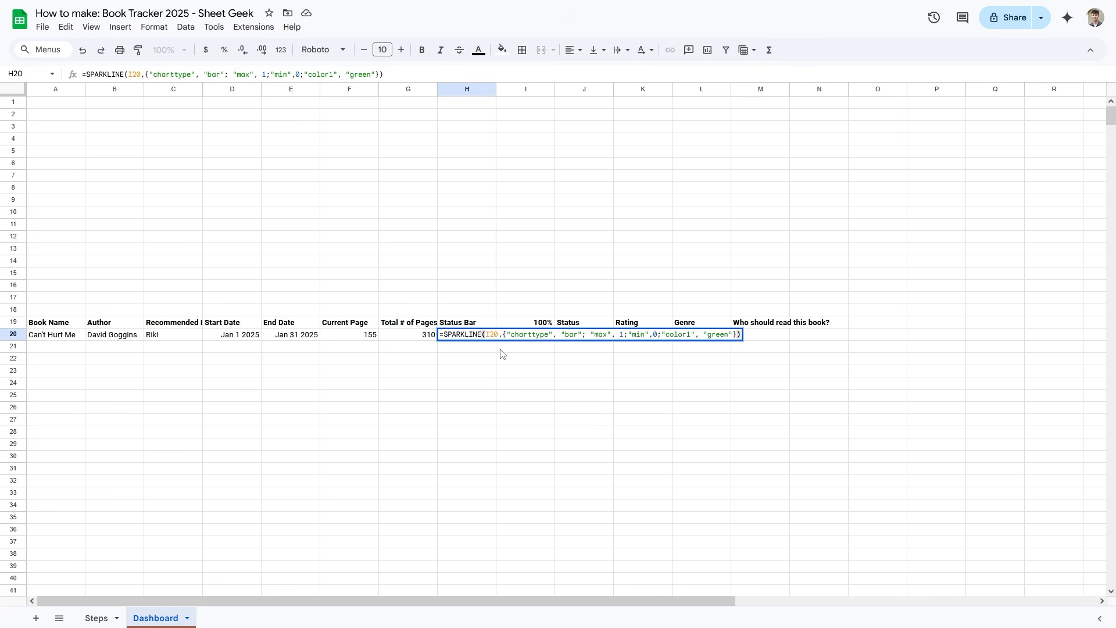
click(445, 335)
text(IF()
text(I20)
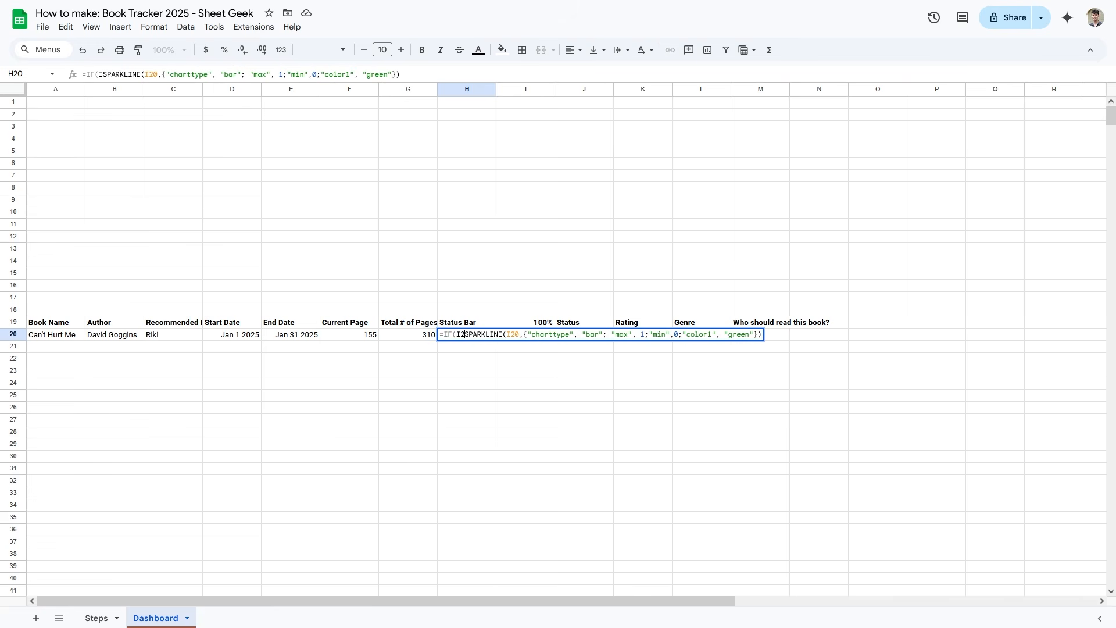
text(,)
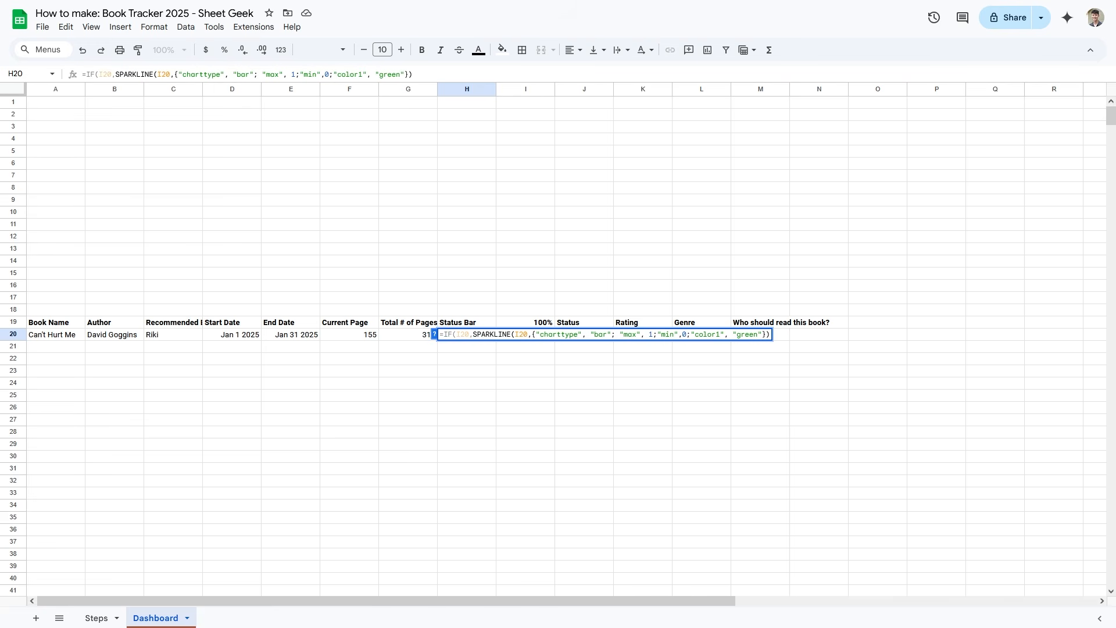
key(BackSpace)
text(=1)
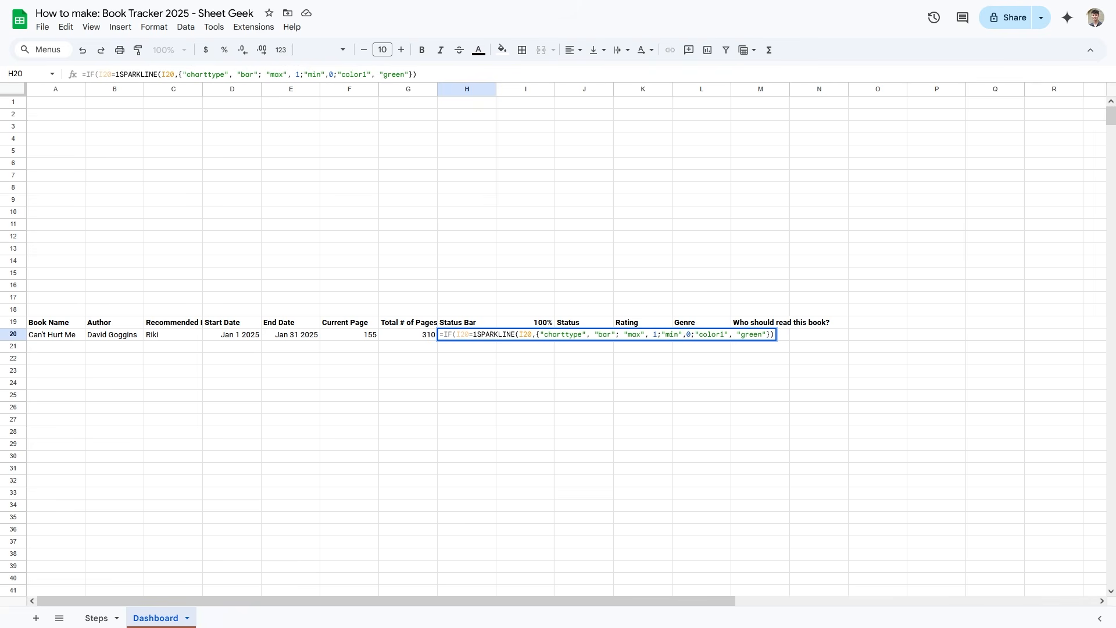
text(,)
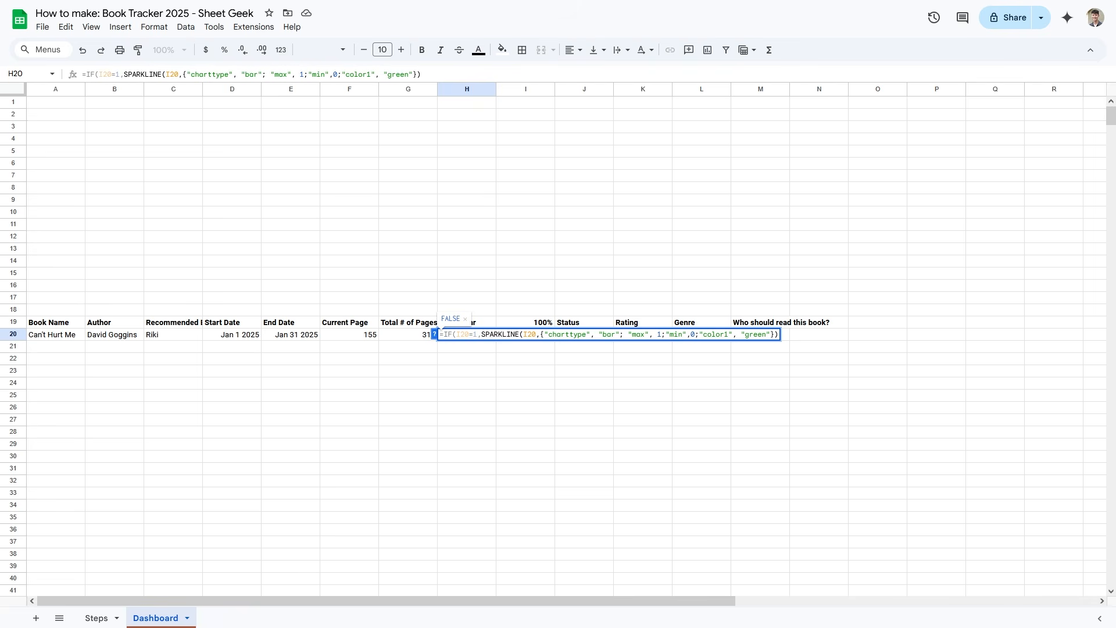
- Add a copy of the SPARKLINE as the IF's false result in H20, with its "color1" set to "purple"
click(775, 335)
text(,)
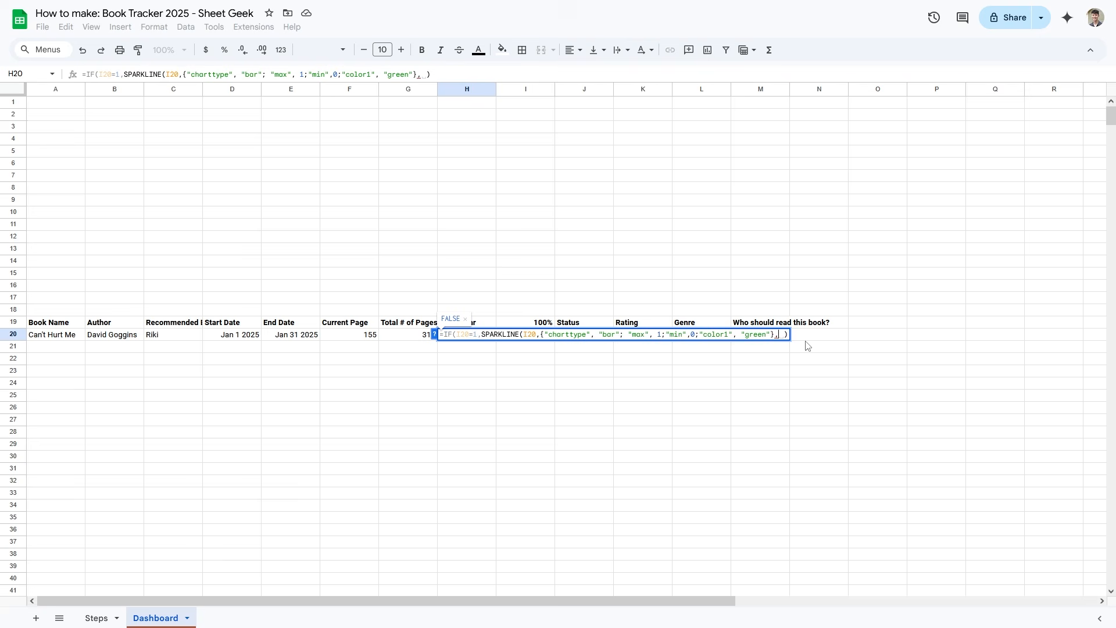
drag(481, 335, 771, 336)
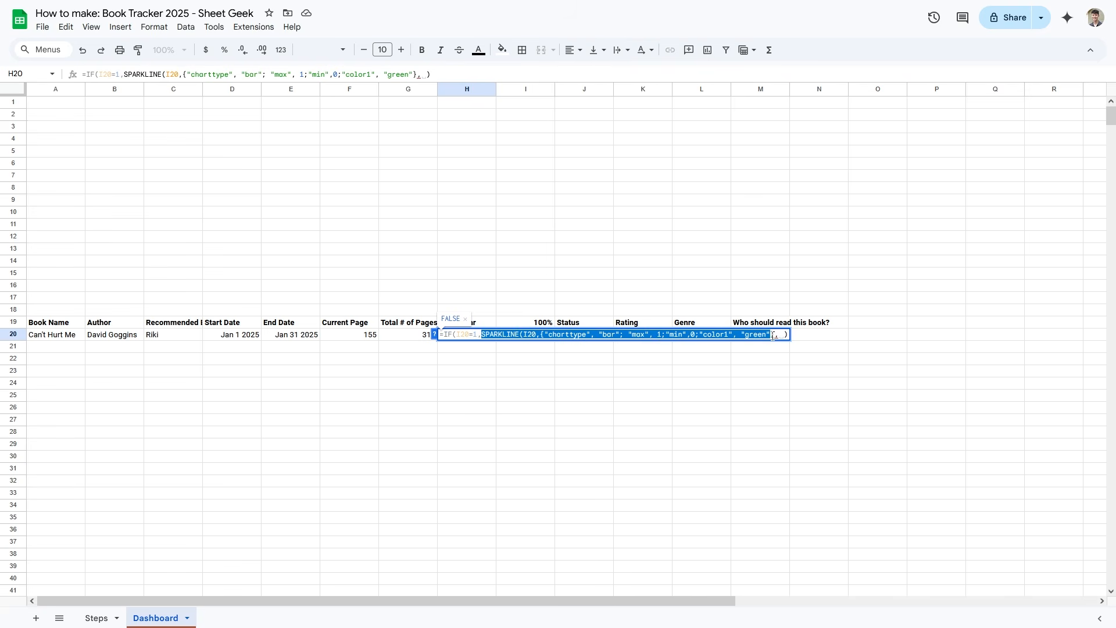
key(ctrl+c)
click(782, 335)
key(ctrl+v)
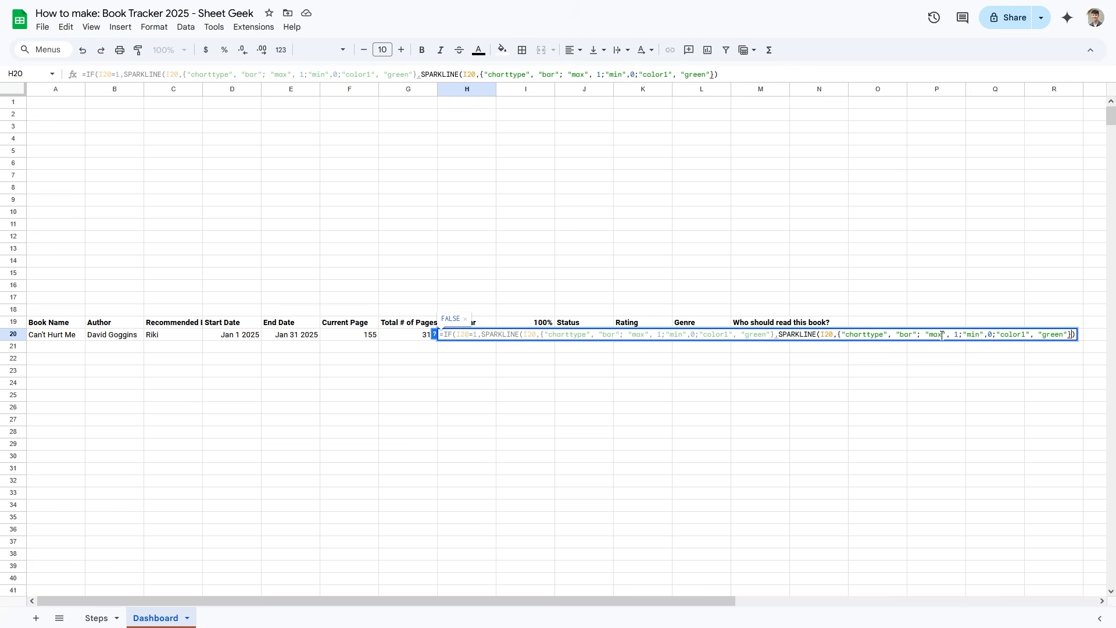
drag(1052, 336, 1042, 335)
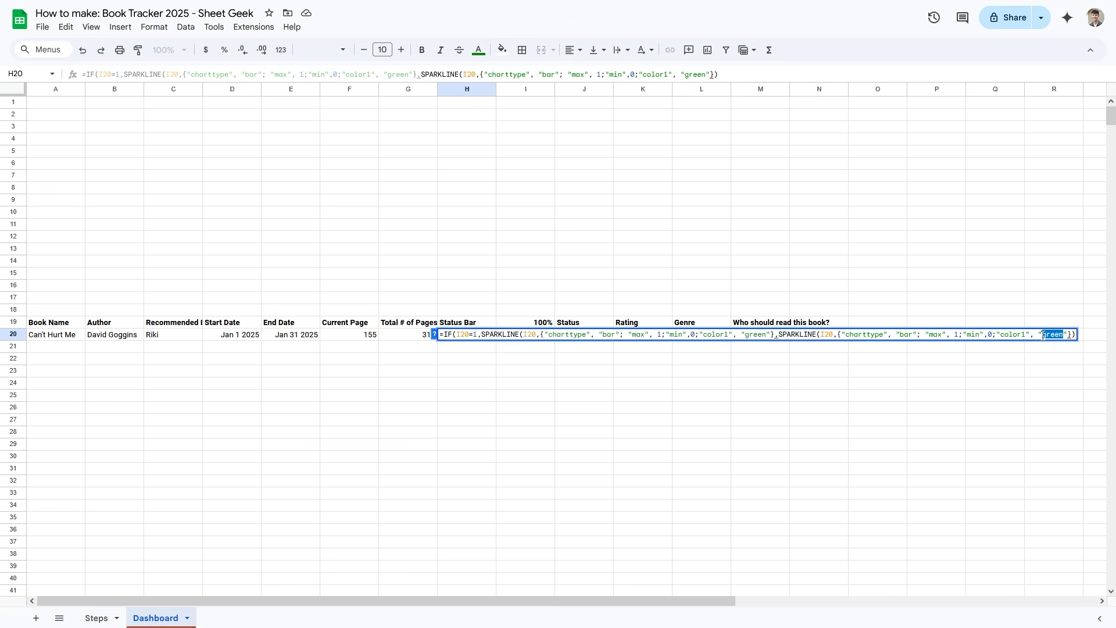
text(orange)
key(Return)
- Fix the parentheses in H20's formula by closing the green SPARKLINE before the comma and removing the extra one at the end
double_click(483, 340)
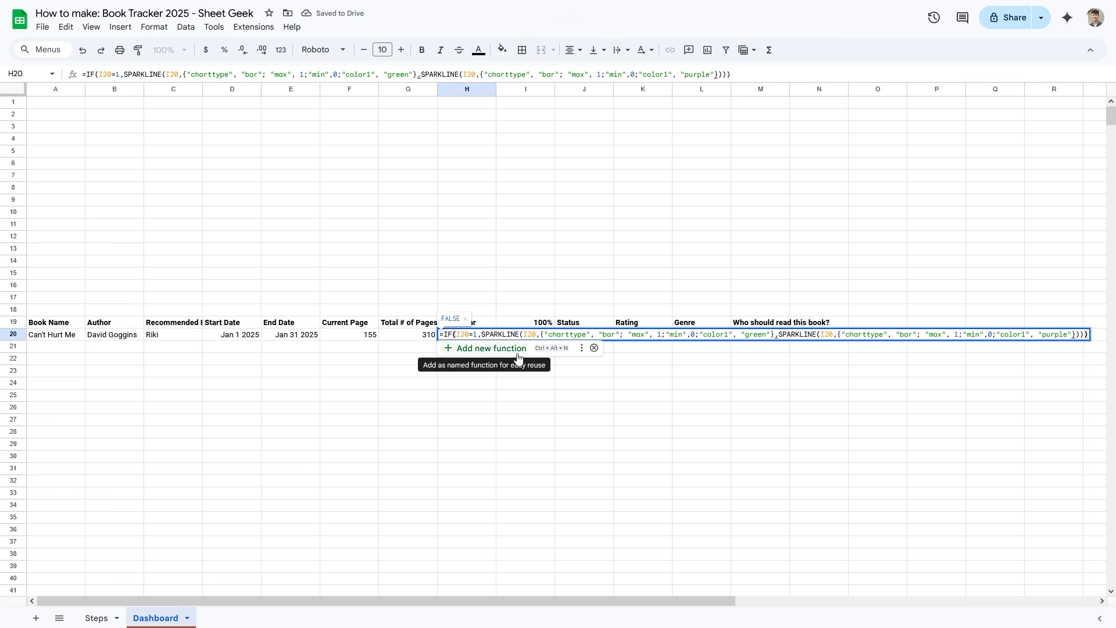
click(775, 336)
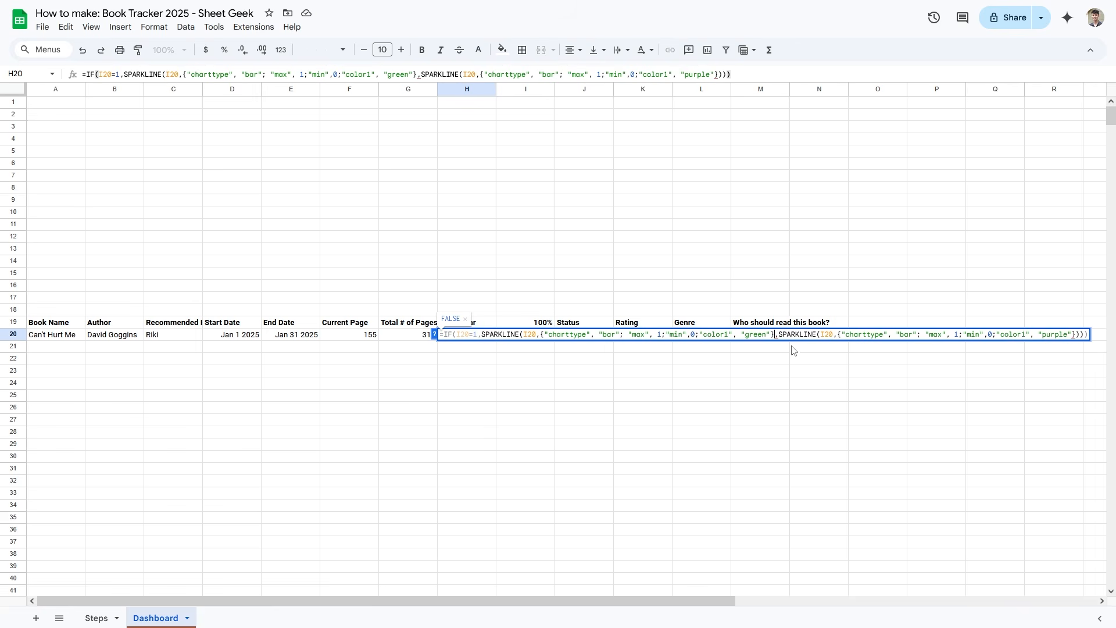
text())
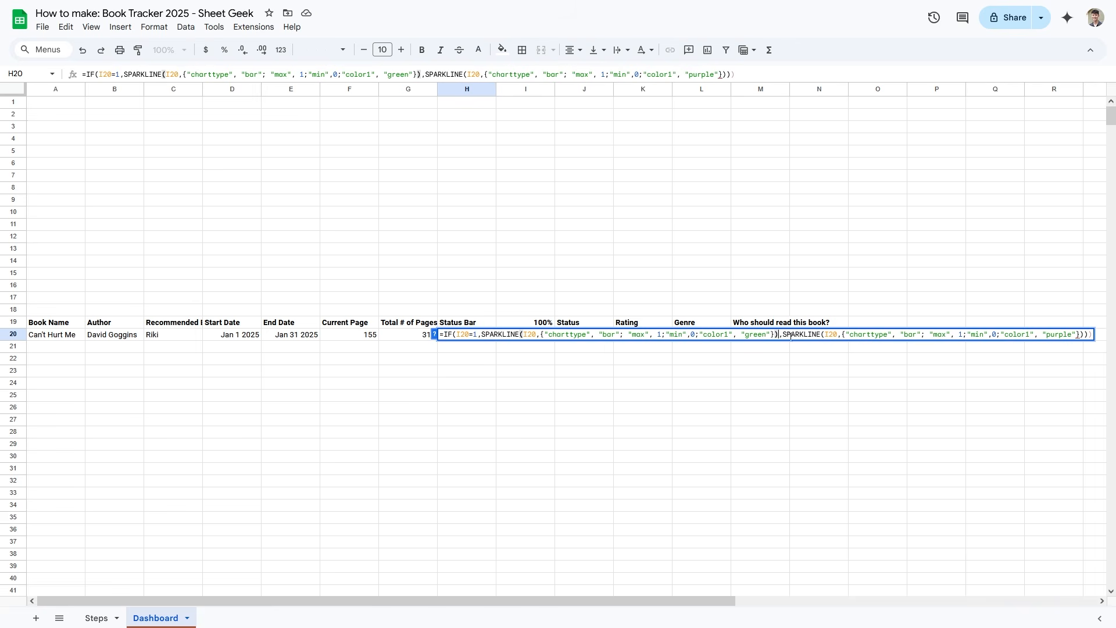
drag(780, 335, 487, 344)
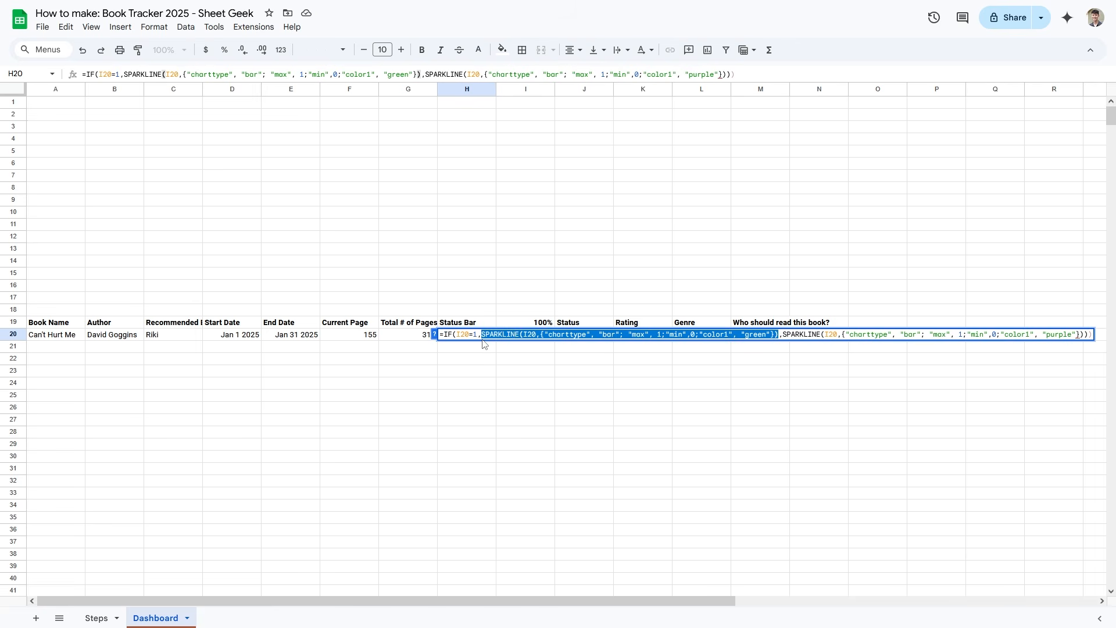
key(Return)
click(709, 270)
click(1091, 336)
key(BackSpace)
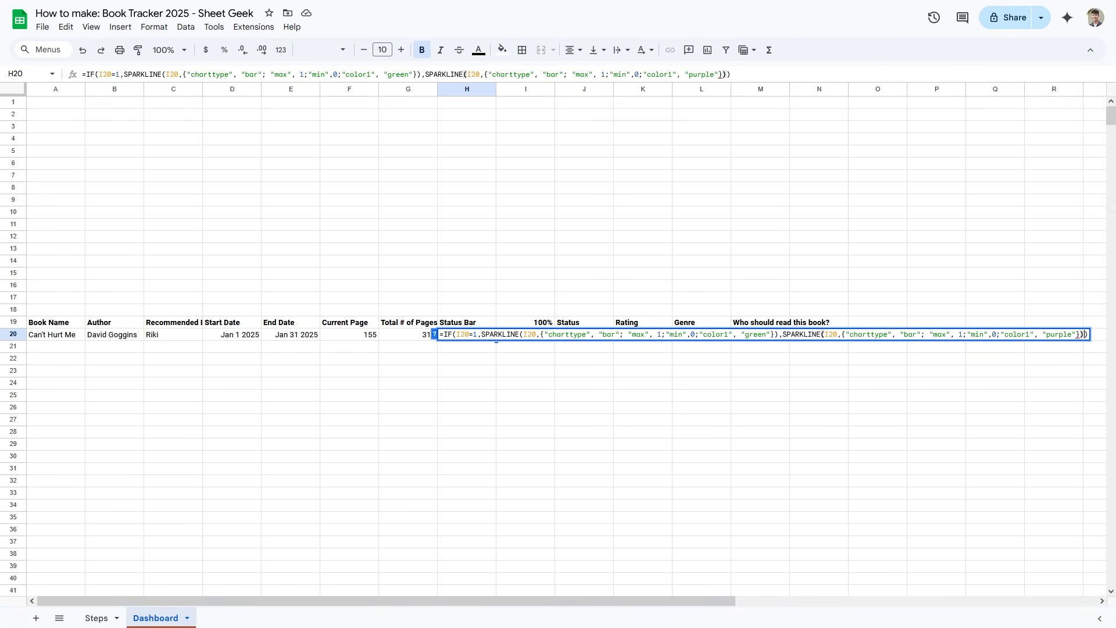
key(Return)
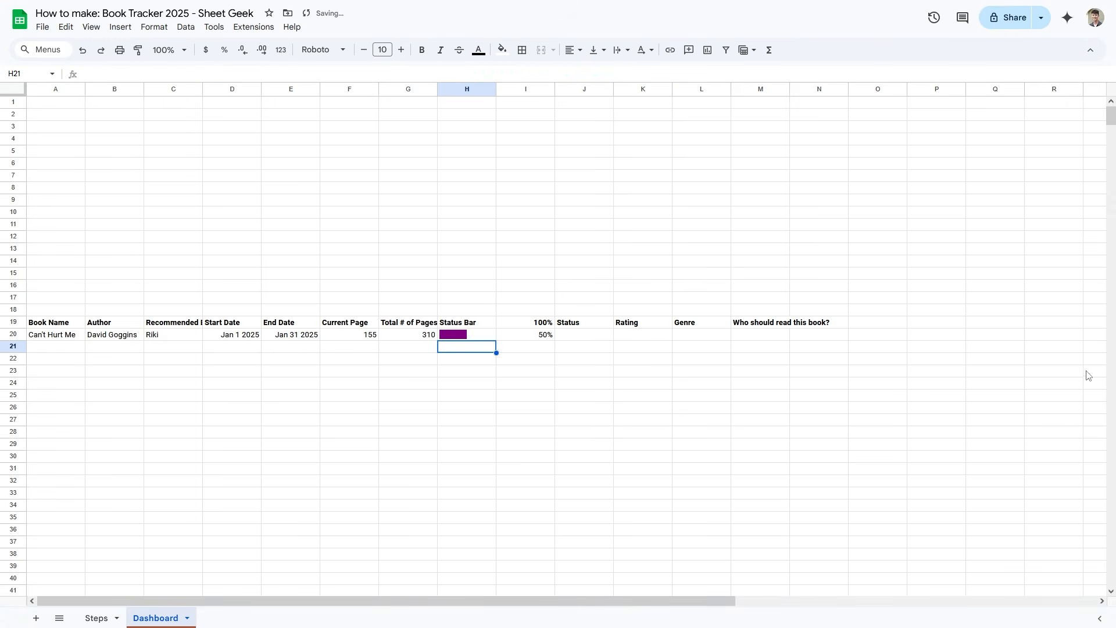
- Test the status bar by setting the current page in F20 to 200, 300 and finally 310
click(372, 338)
text(200)
key(Return)
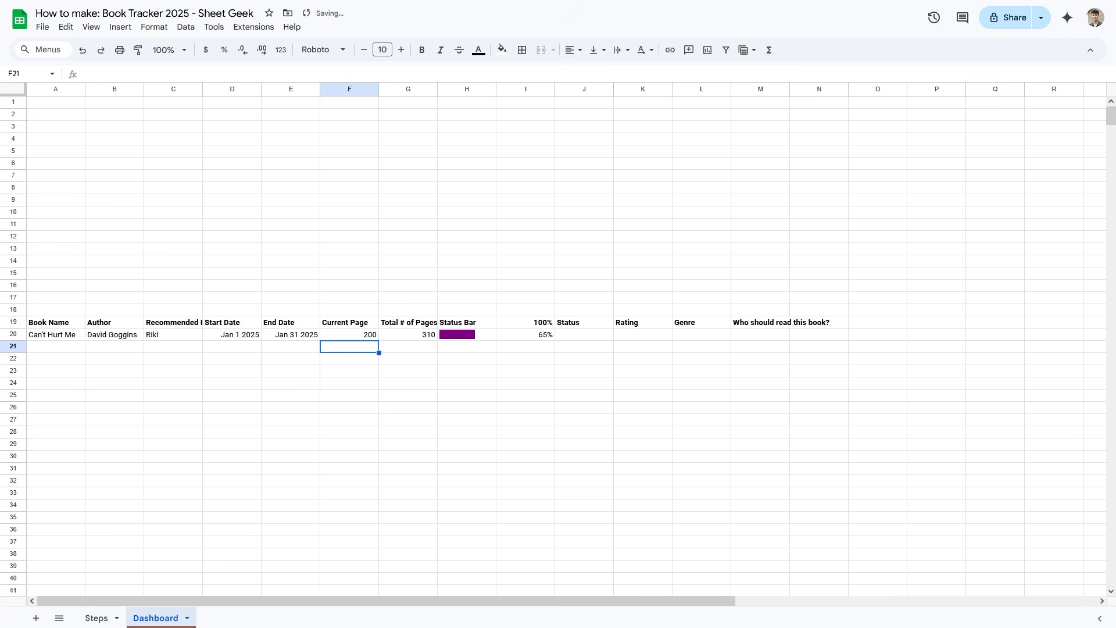
key(Up)
text(300)
key(Return)
key(Up)
text(310)
key(Return)
- Insert a dropdown in J20 with the options Finished, Reading, Not Started, DNF and Must Read
click(588, 335)
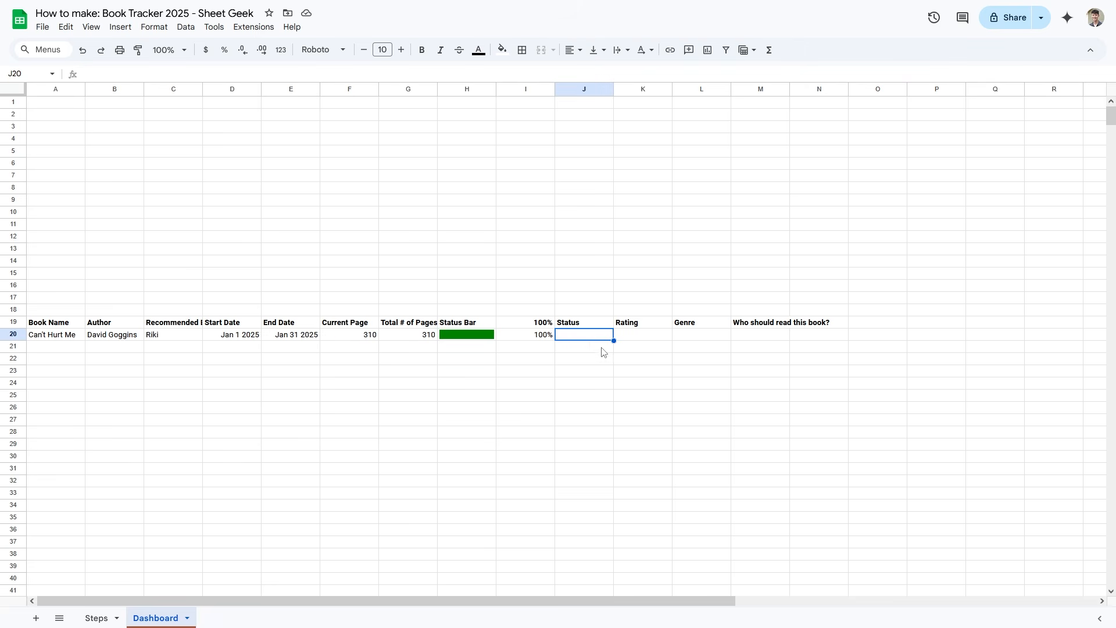
click(121, 27)
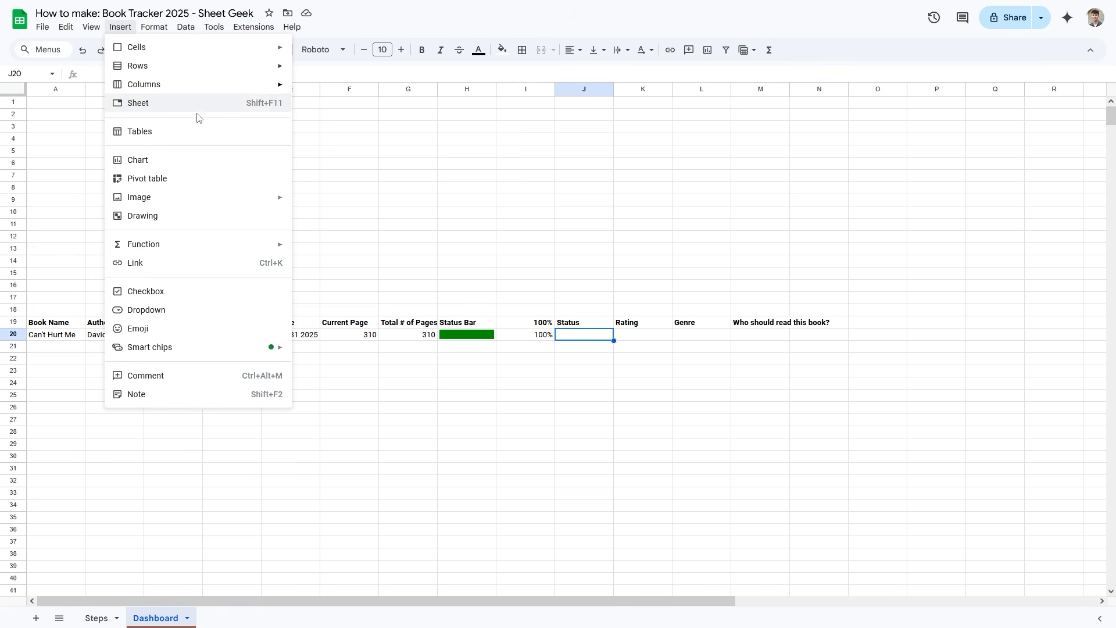
click(177, 315)
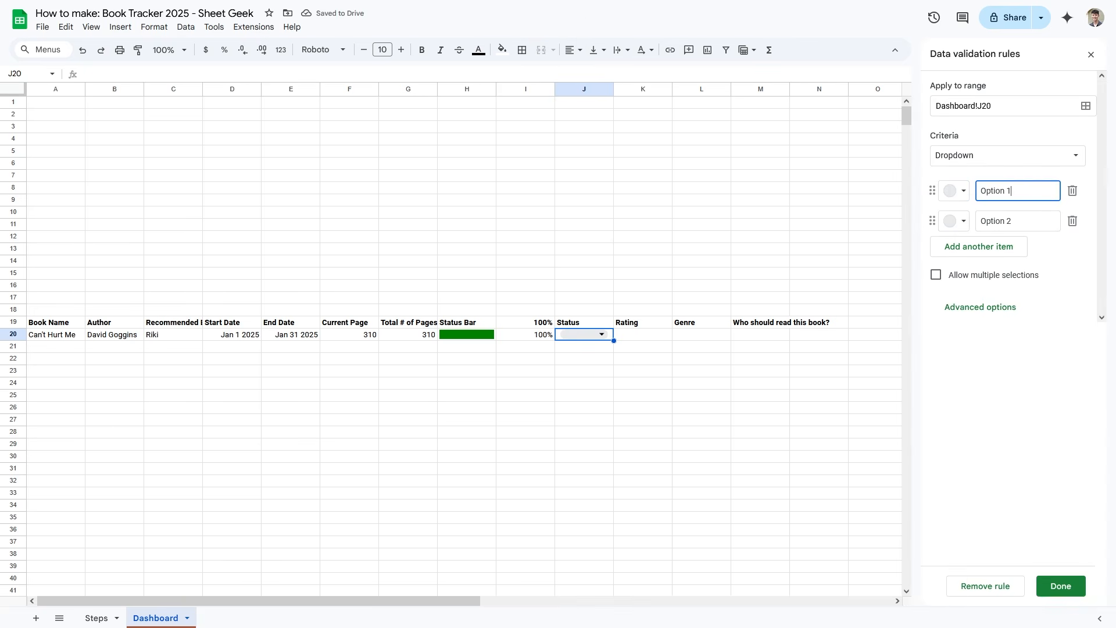
text(Finished)
key(Return)
text(Reading)
key(Return)
text(Not)
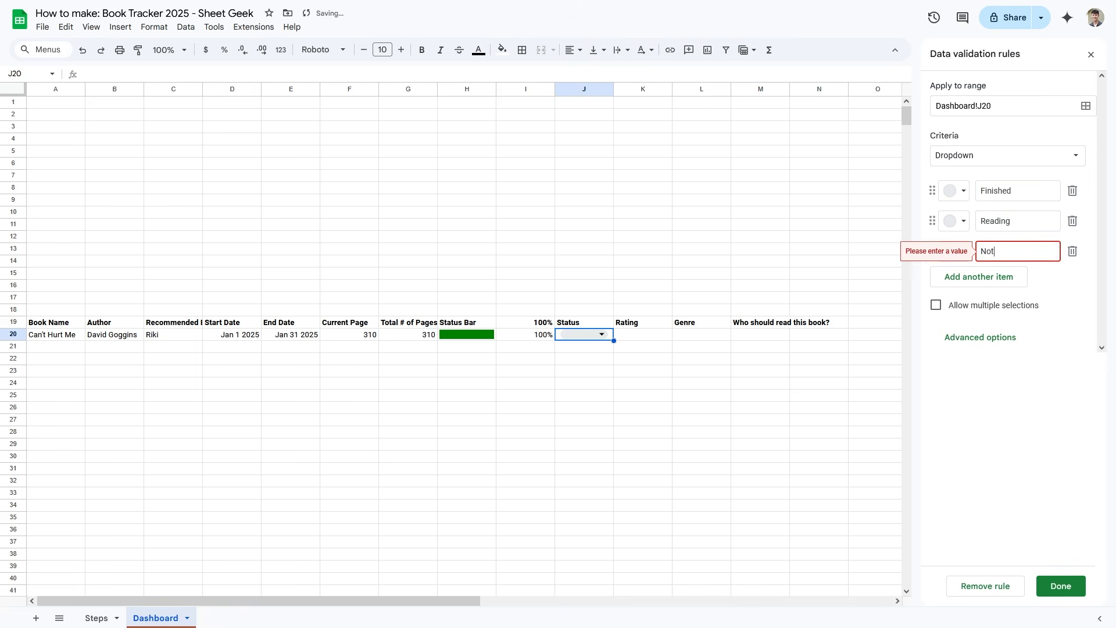
text( Started)
key(Return)
text(DNF)
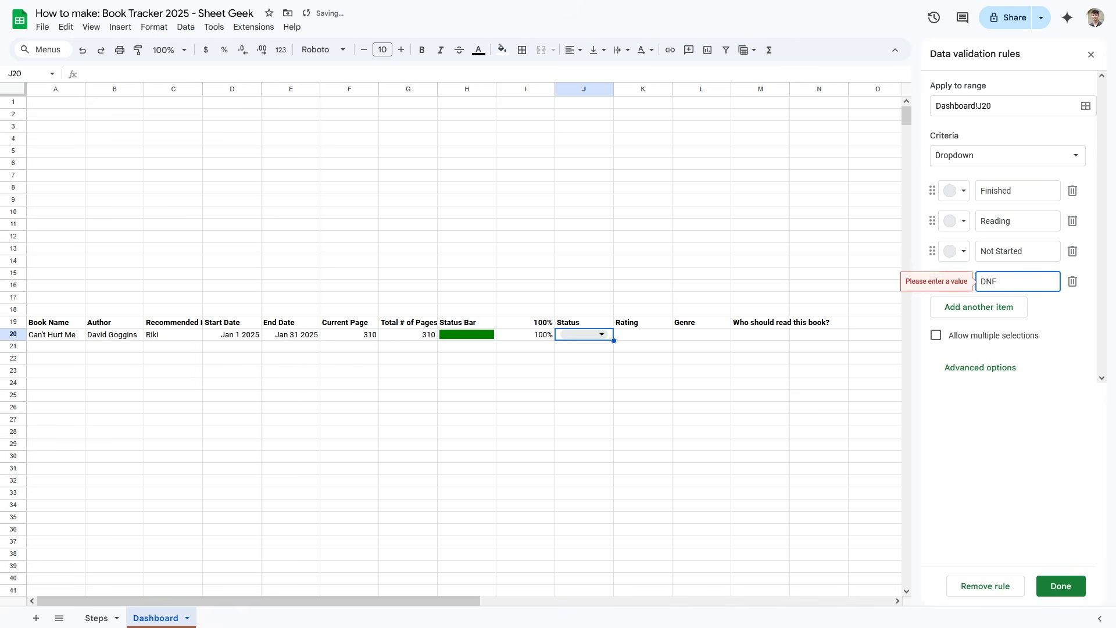
key(Return)
text(Must Read)
- Color the status options: Finished light green, Reading light yellow, Not Started light gray, DNF light red and Must Read dark purple
click(959, 192)
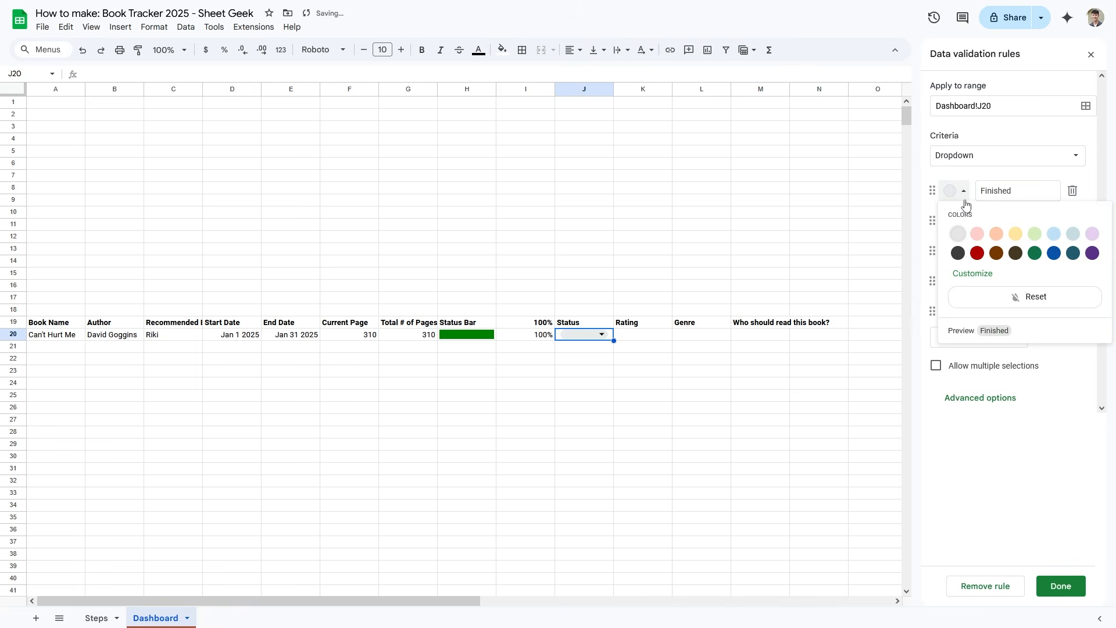
click(1035, 238)
click(960, 223)
click(1016, 264)
click(962, 253)
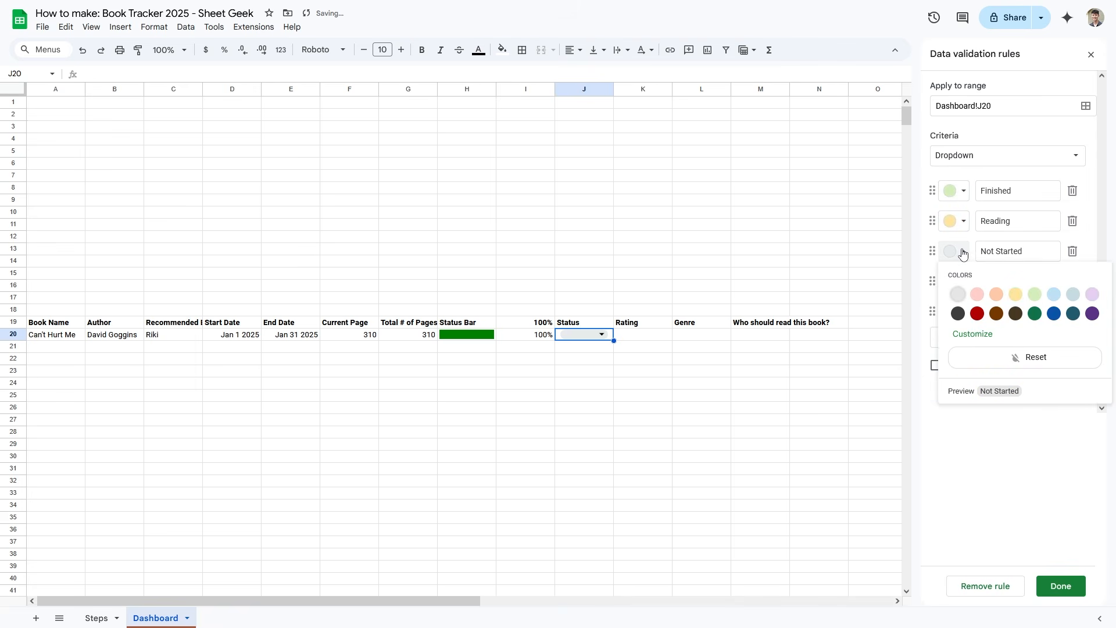
click(960, 298)
click(960, 281)
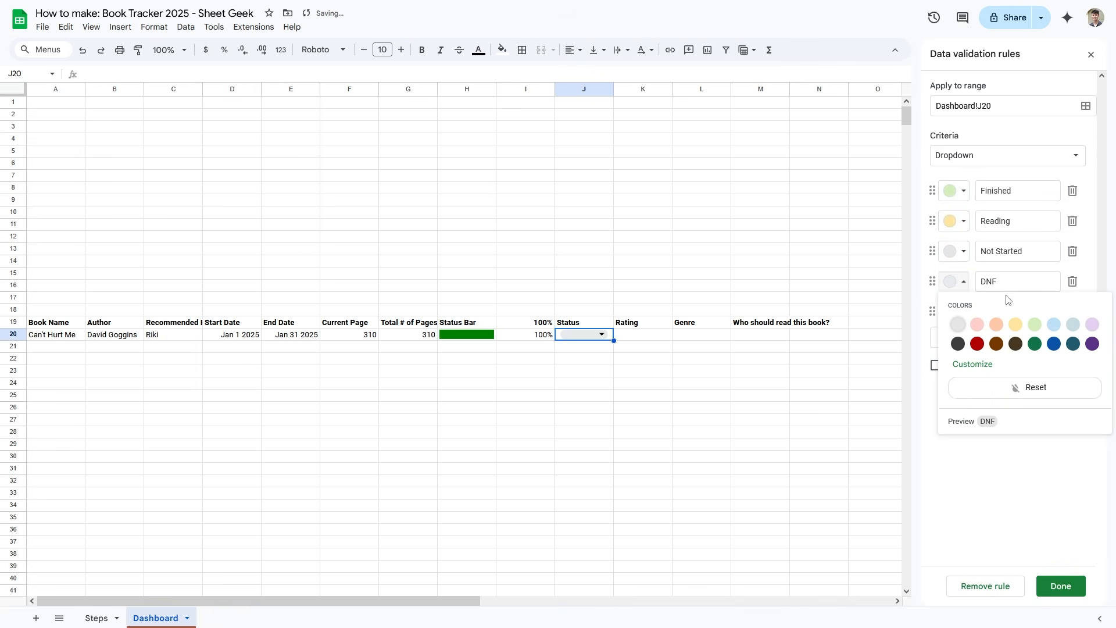
click(977, 324)
click(959, 312)
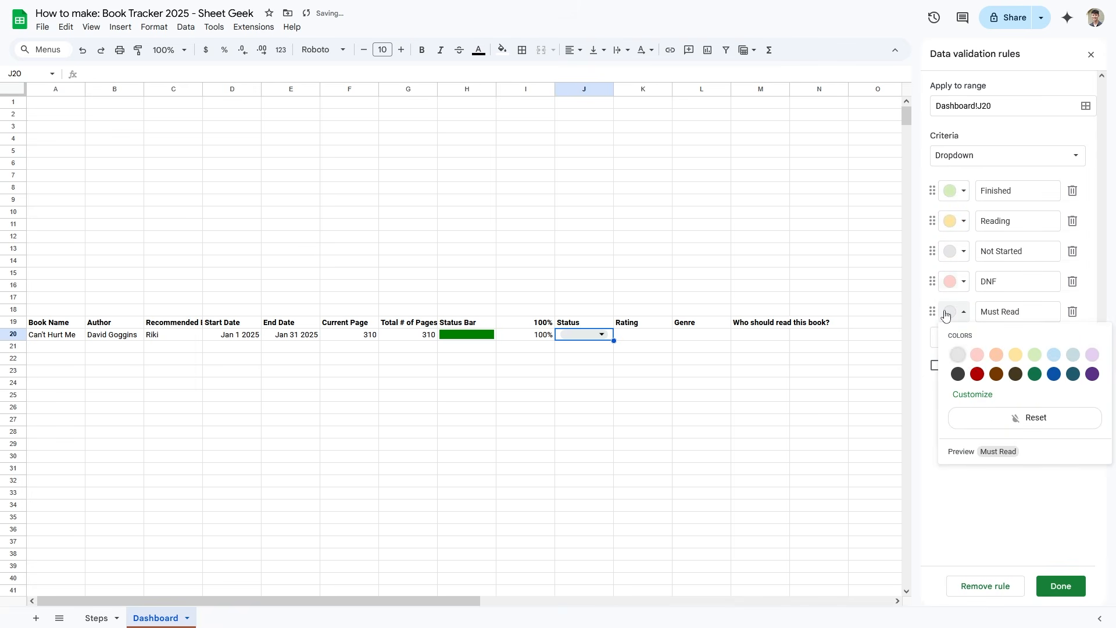
click(1092, 374)
- Save the status dropdown rule and choose Finished for the sample book in J20
click(1062, 586)
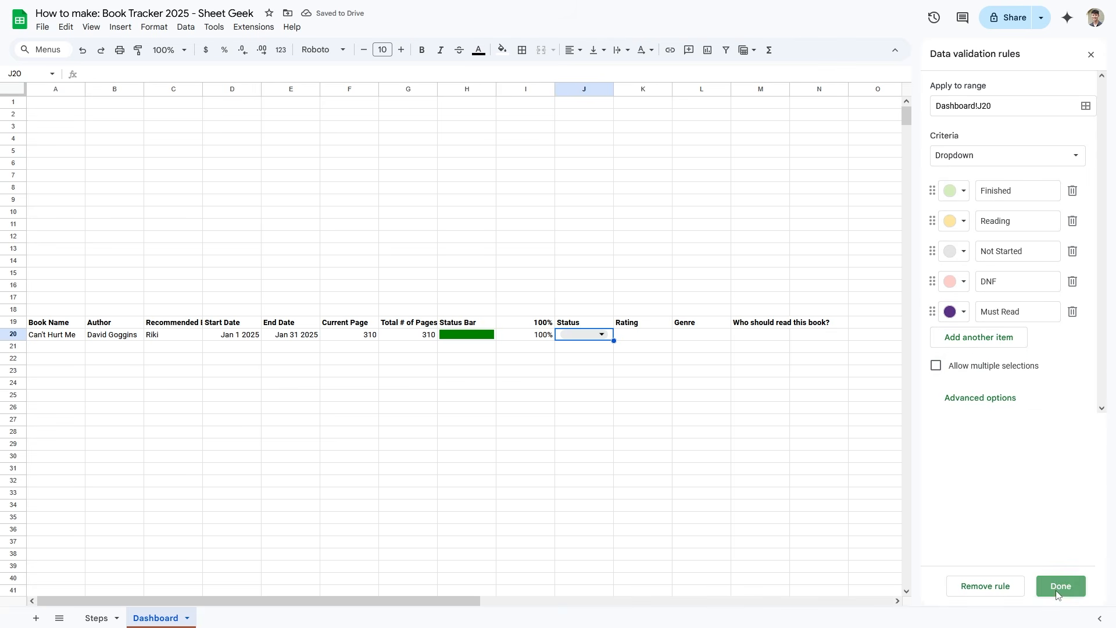
click(602, 334)
click(608, 352)
- Switch to the Google results for "star emoji" and copy the gold star emoji
click(643, 337)
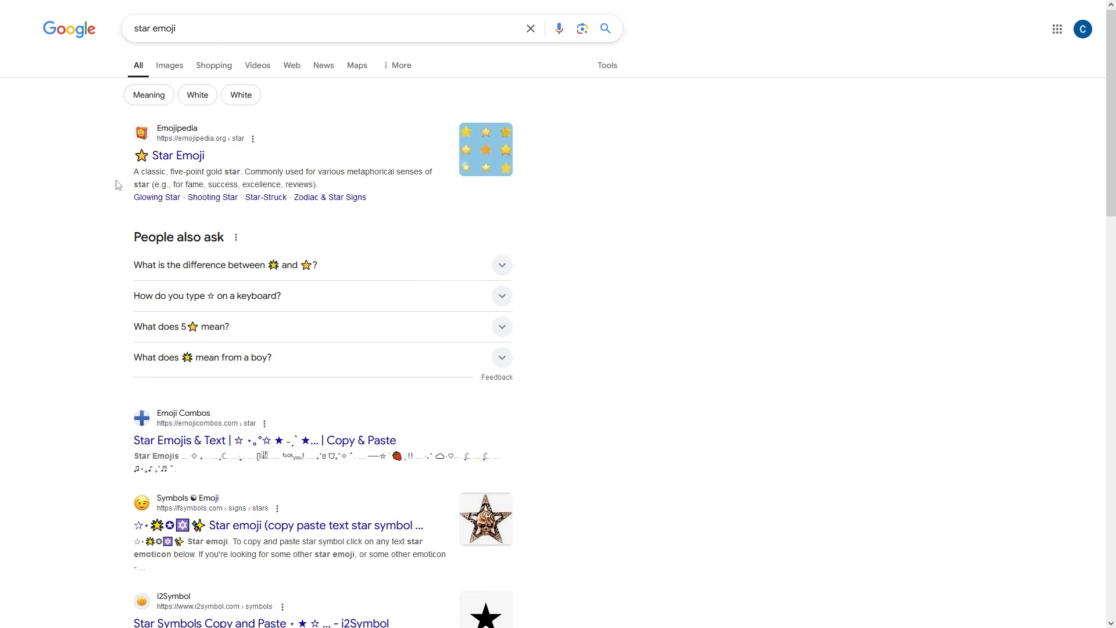
drag(115, 161, 147, 158)
key(ctrl+c)
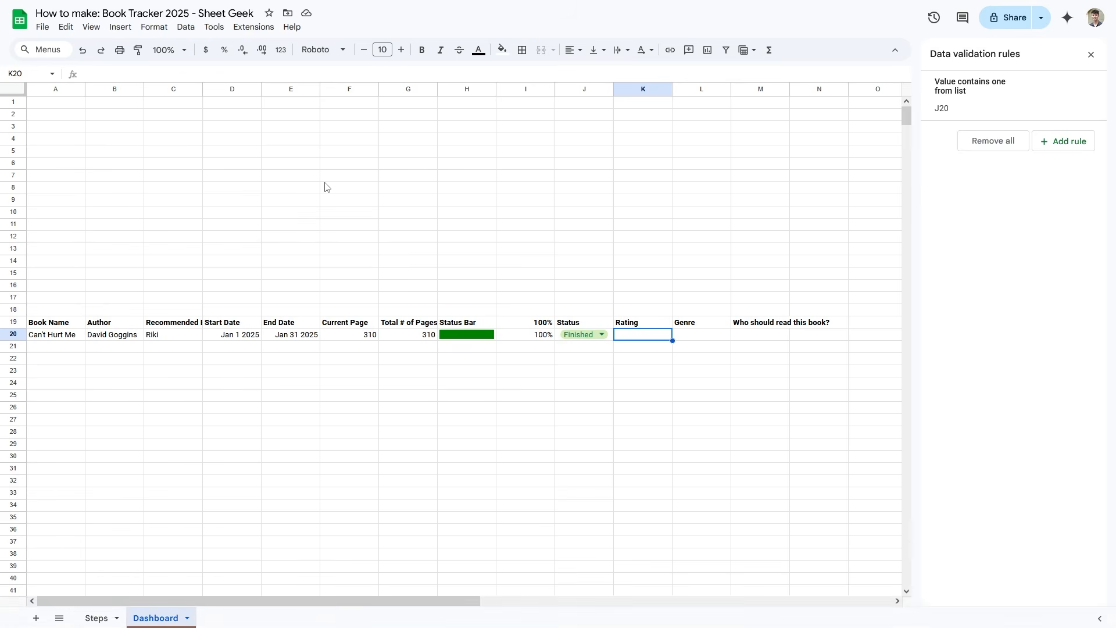
double_click(634, 334)
key(ctrl+v)
click(685, 393)
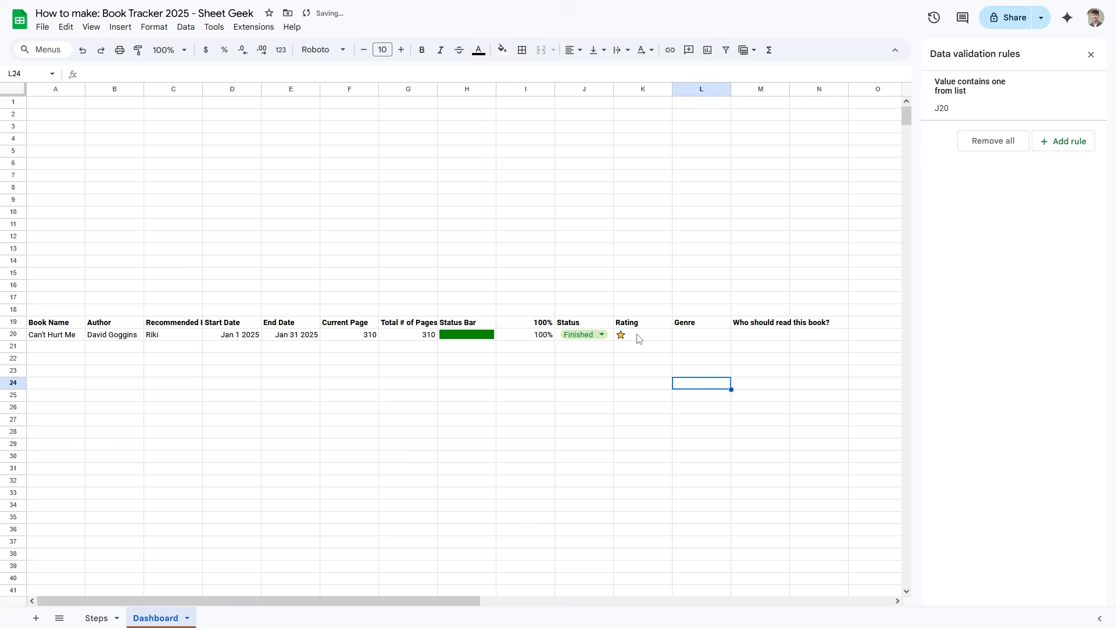
click(638, 337)
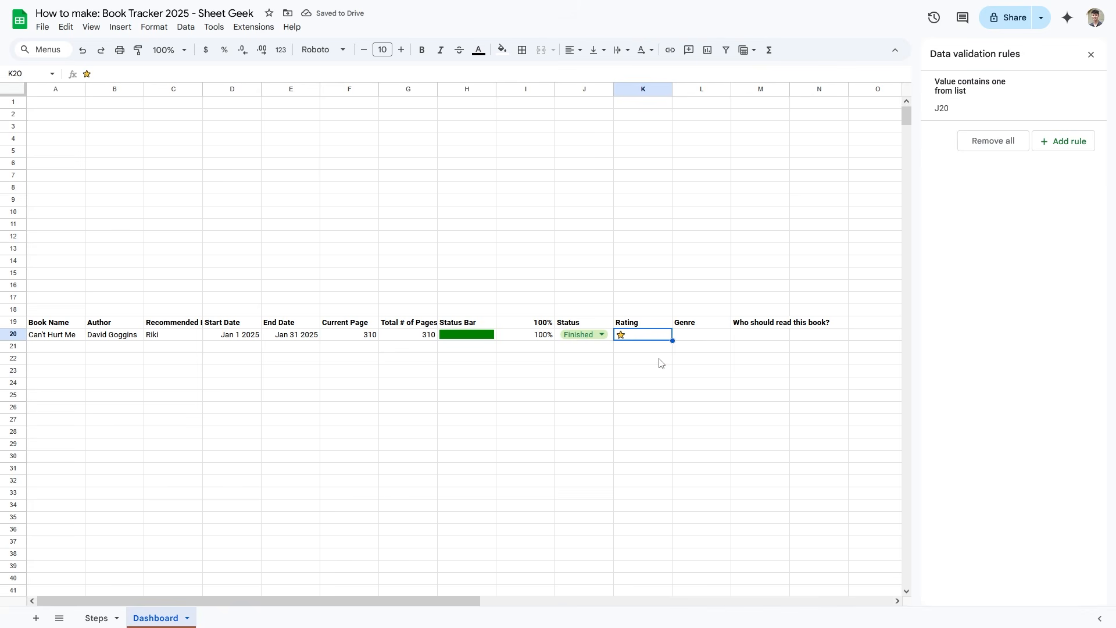
key(Delete)
- Insert a dropdown in K20 with five rating options made of one to five copied star emojis
click(121, 26)
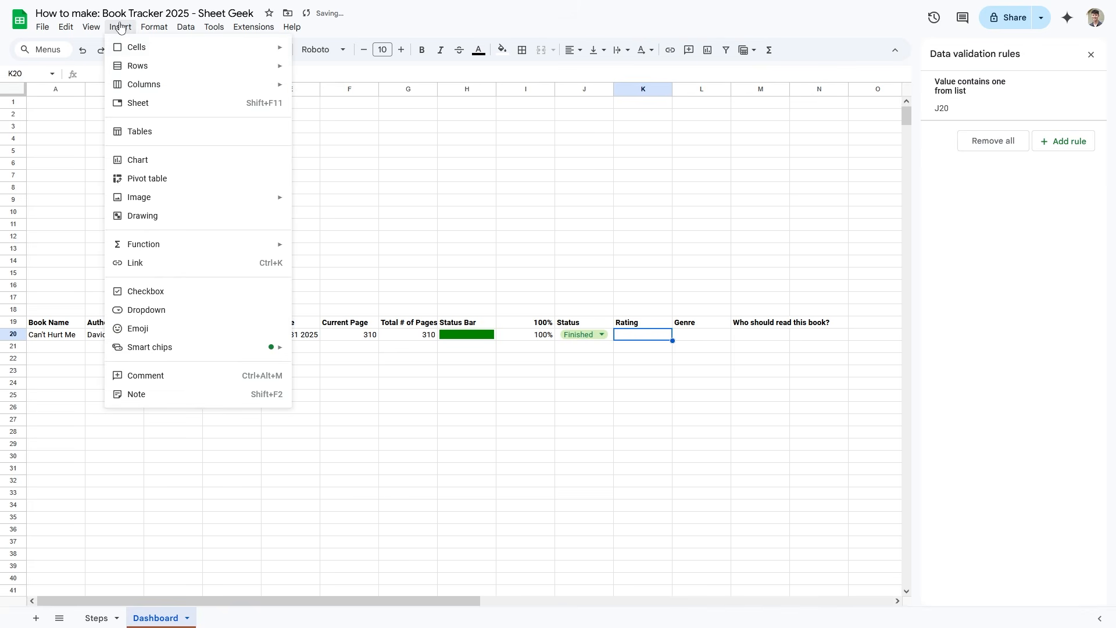
click(171, 311)
key(ctrl+v)
key(Return)
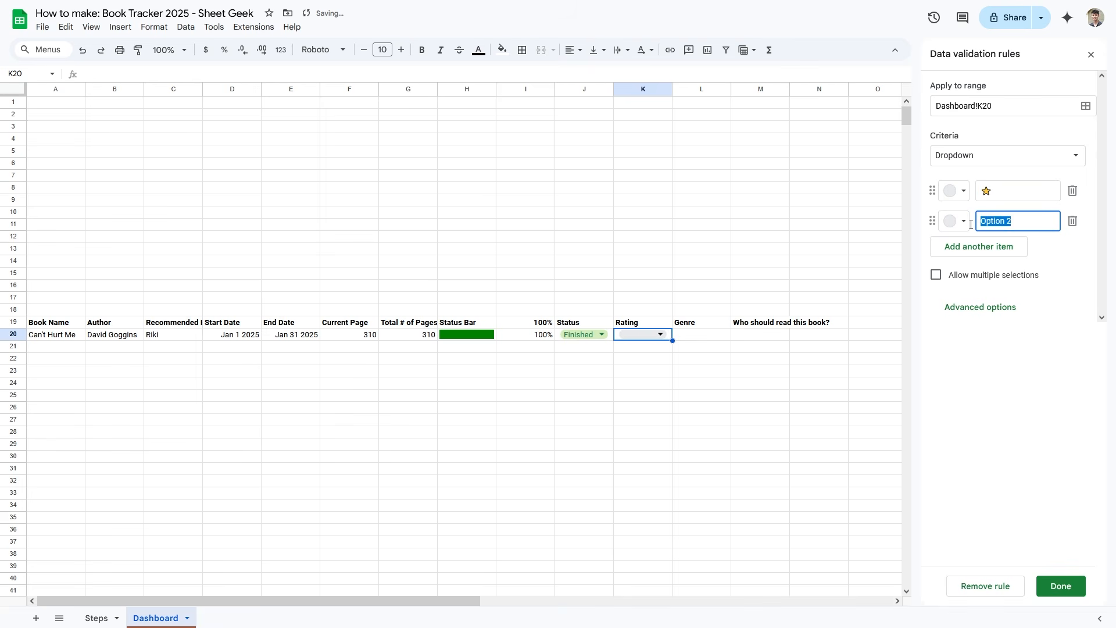
key(ctrl+v)
key(ctrl+v)
key(Return)
key(ctrl+v)
key(ctrl+v)
key(ctrl+v)
key(Return)
key(ctrl+v)
key(ctrl+v)
key(ctrl+v)
key(ctrl+v)
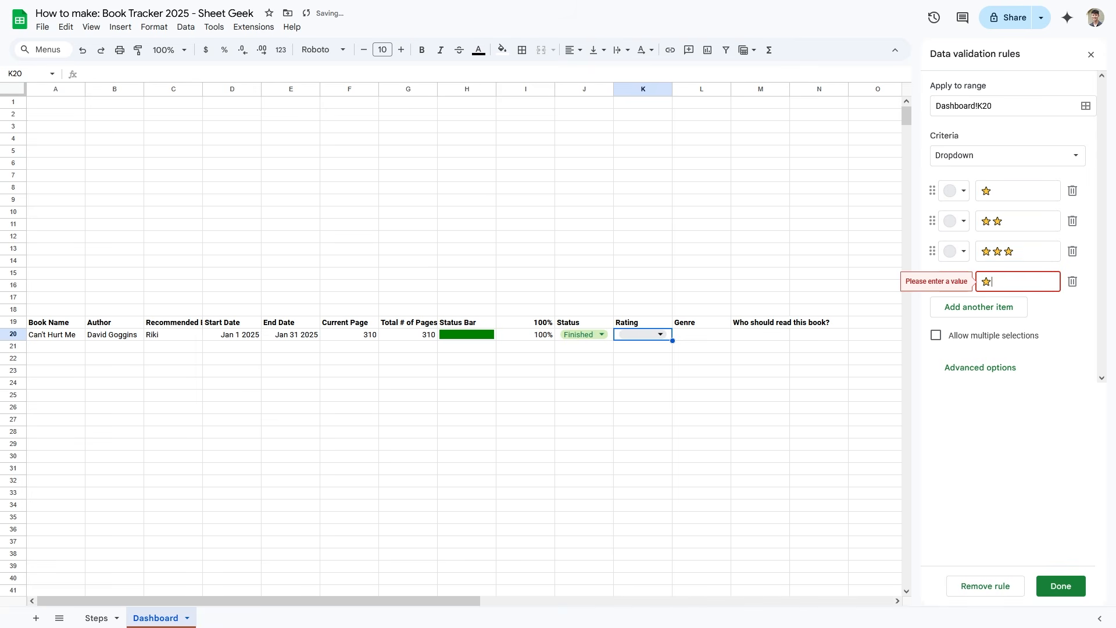
key(Return)
key(ctrl+v)
key(ctrl+v)
key(ctrl+v)
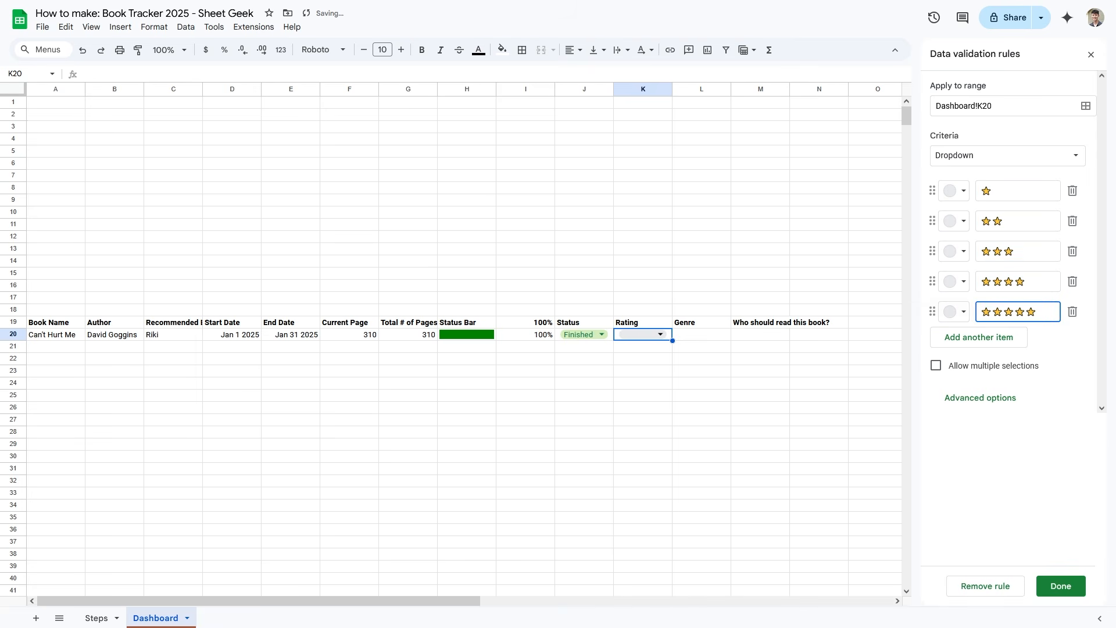
- Color the rating options: five stars light green, four and three stars light yellow, two stars and one star light red
click(961, 313)
click(1017, 349)
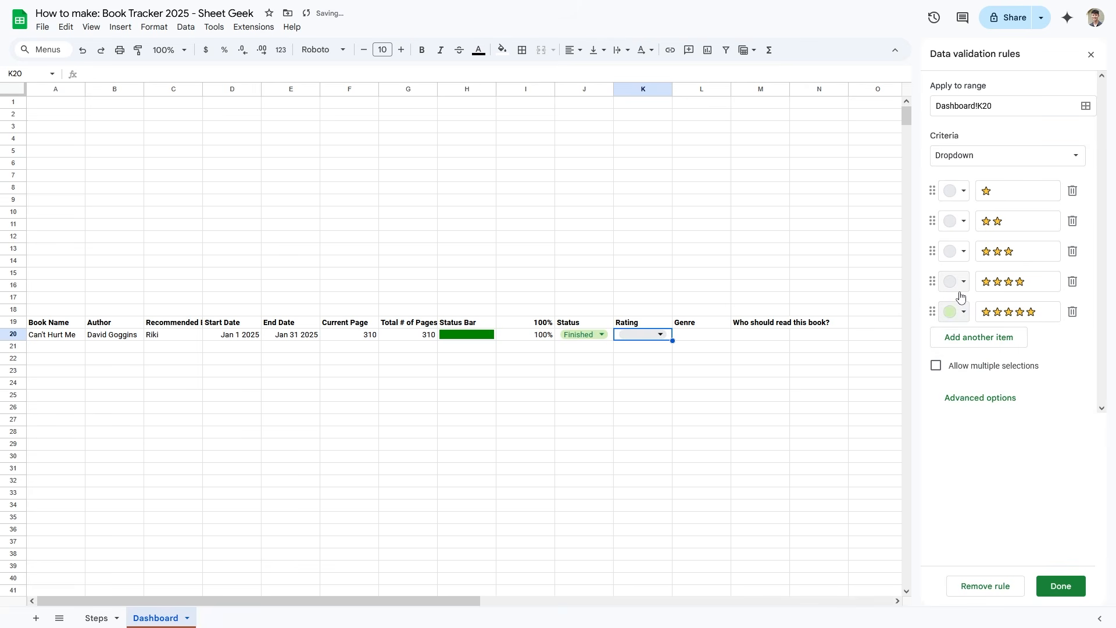
click(961, 281)
click(1016, 325)
click(961, 251)
click(1015, 294)
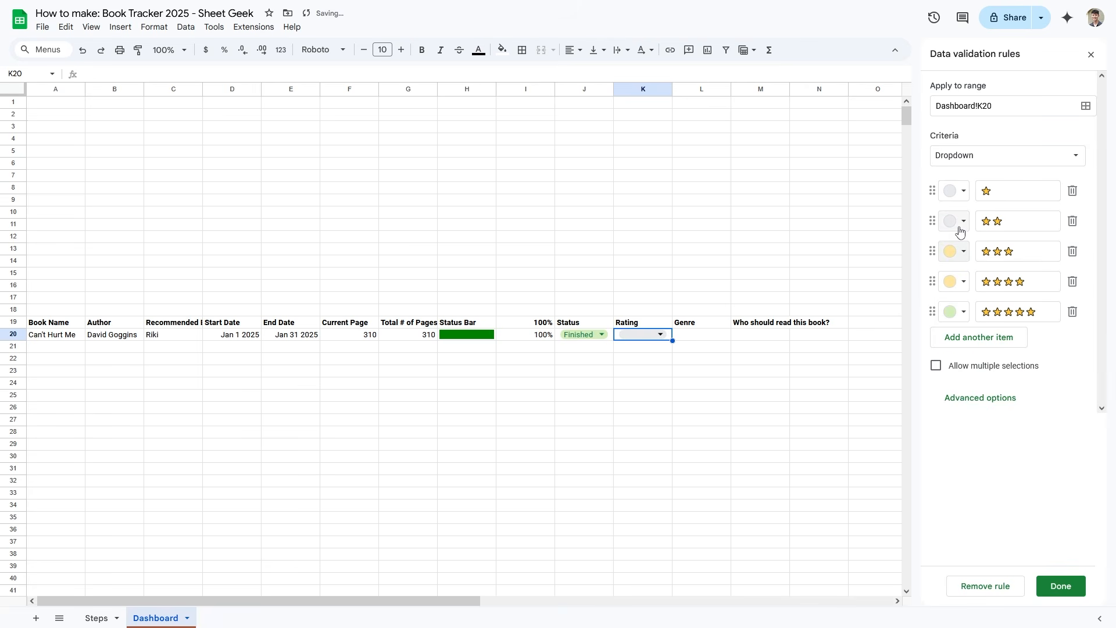
click(961, 221)
click(1016, 264)
click(961, 190)
click(977, 233)
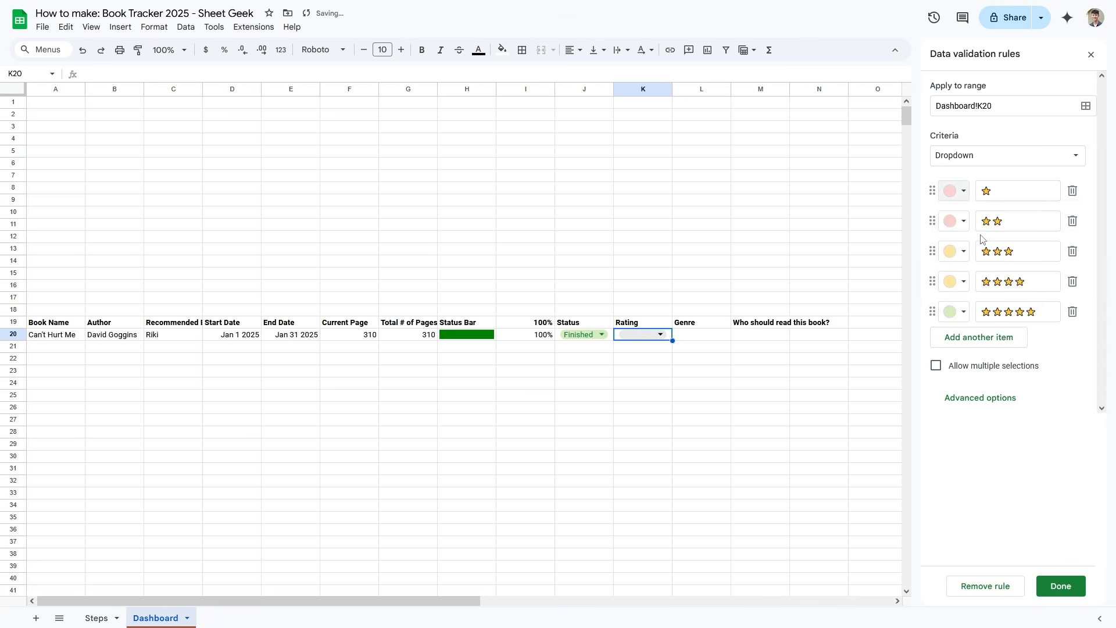
- Save the rating dropdown, choose five stars in K20, and widen column K to fit all the stars
click(1062, 585)
click(660, 335)
click(688, 431)
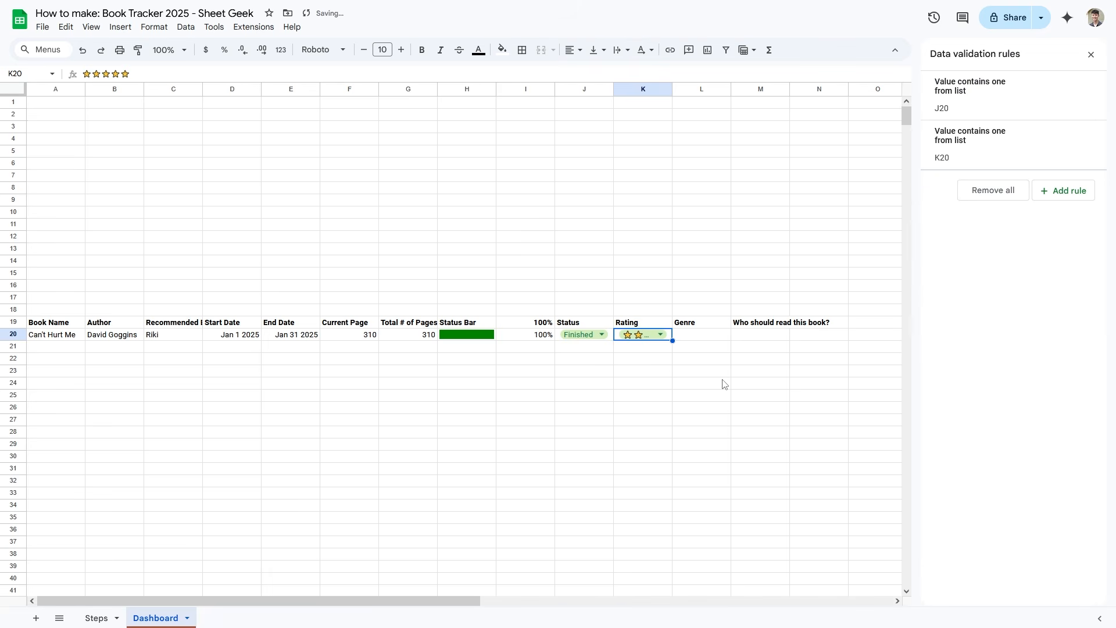
drag(672, 92, 694, 92)
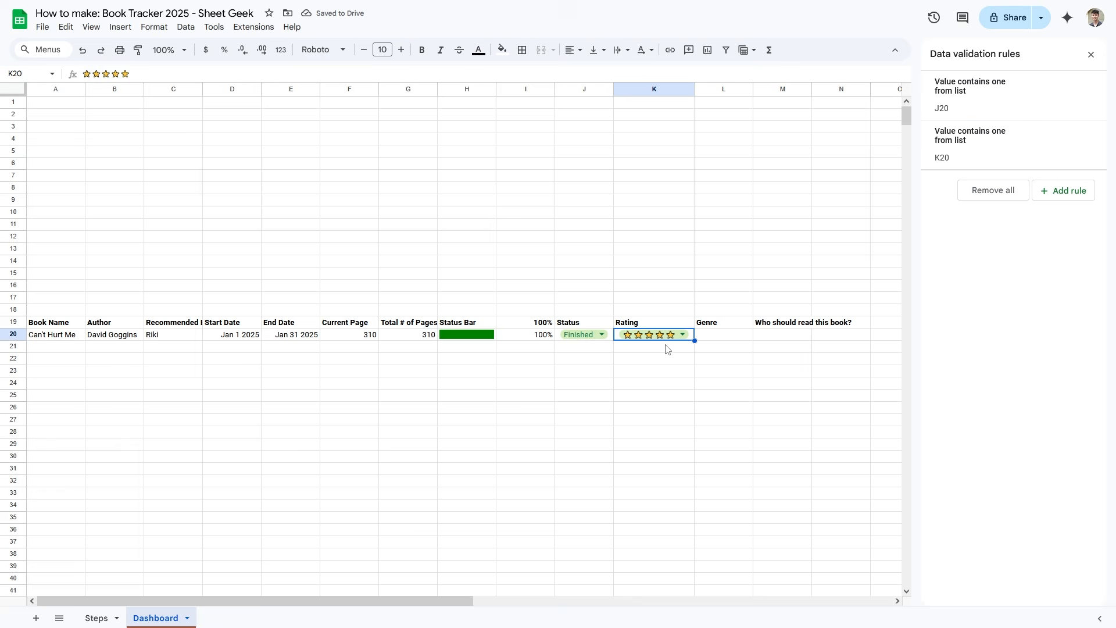
click(721, 337)
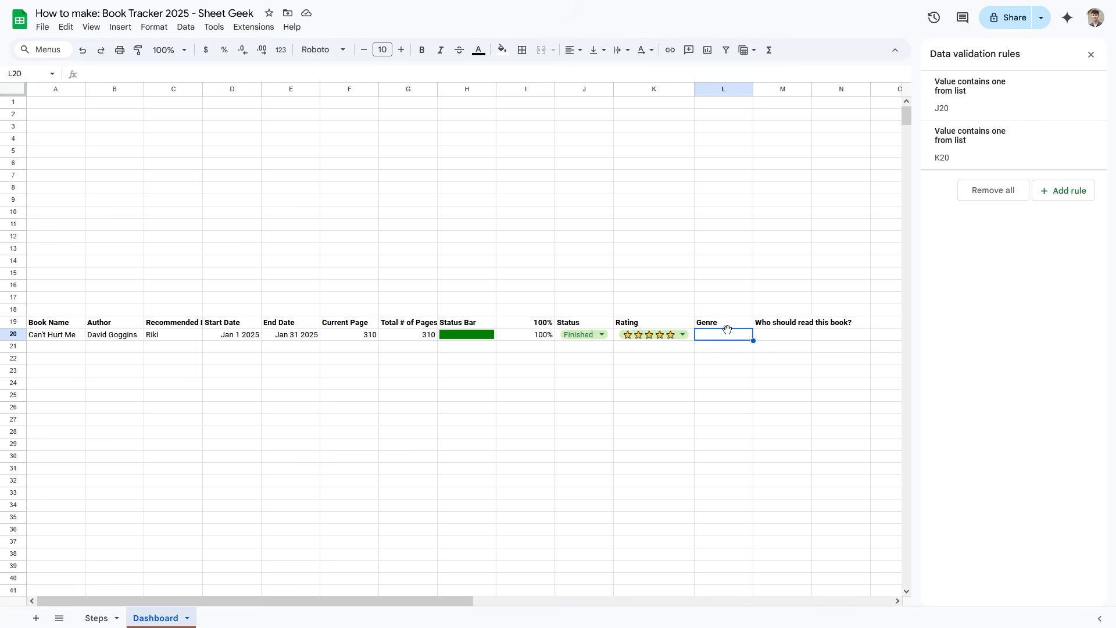
double_click(725, 336)
click(681, 408)
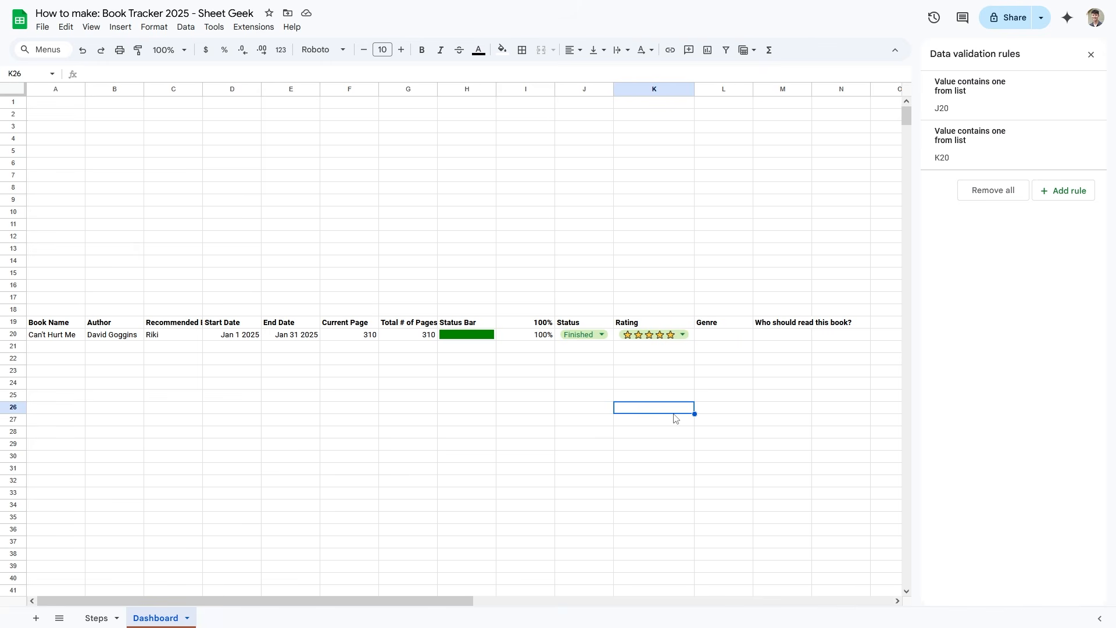
double_click(720, 336)
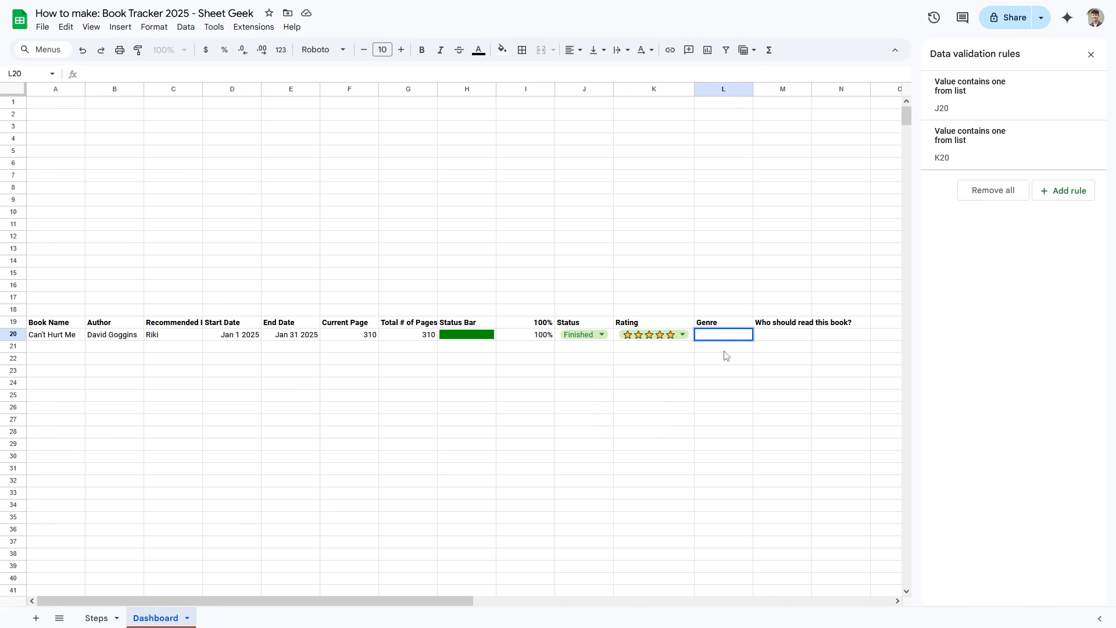
- Add a new sheet and rename it "Genre List"
click(36, 618)
click(241, 618)
click(232, 472)
text(Genre List)
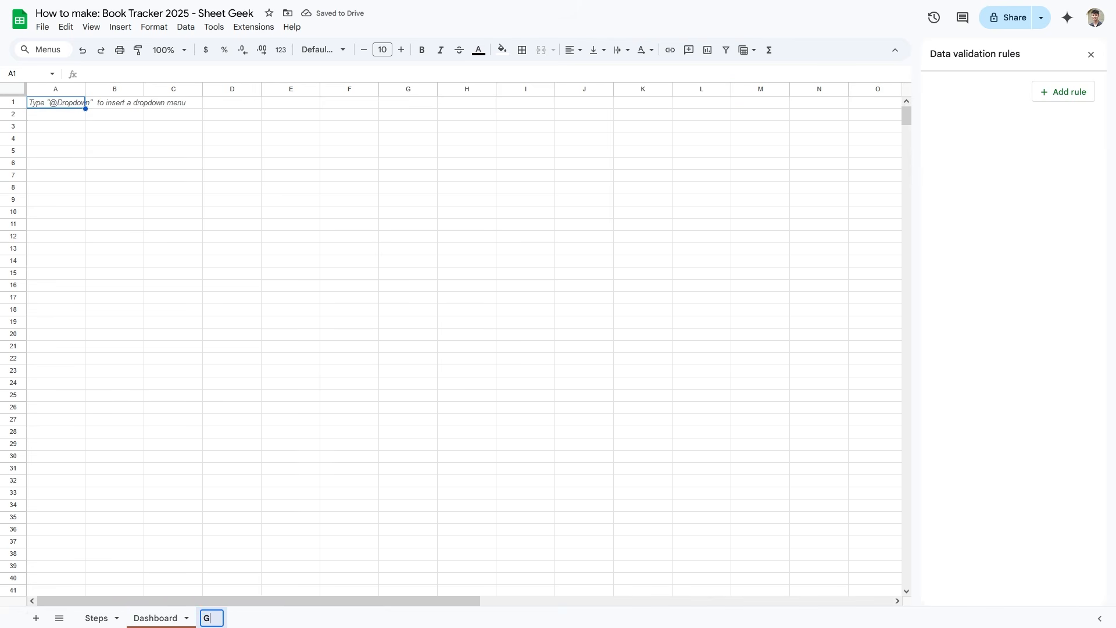
key(Return)
click(304, 568)
- Color the Genre List sheet tab blue
click(254, 618)
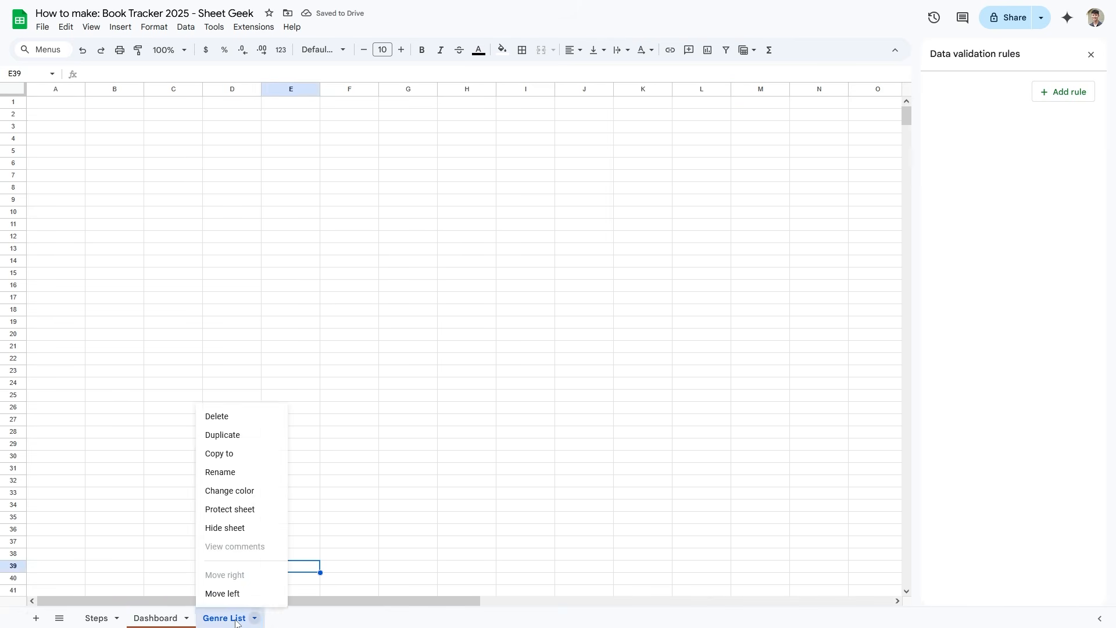
mouse_move(255, 493)
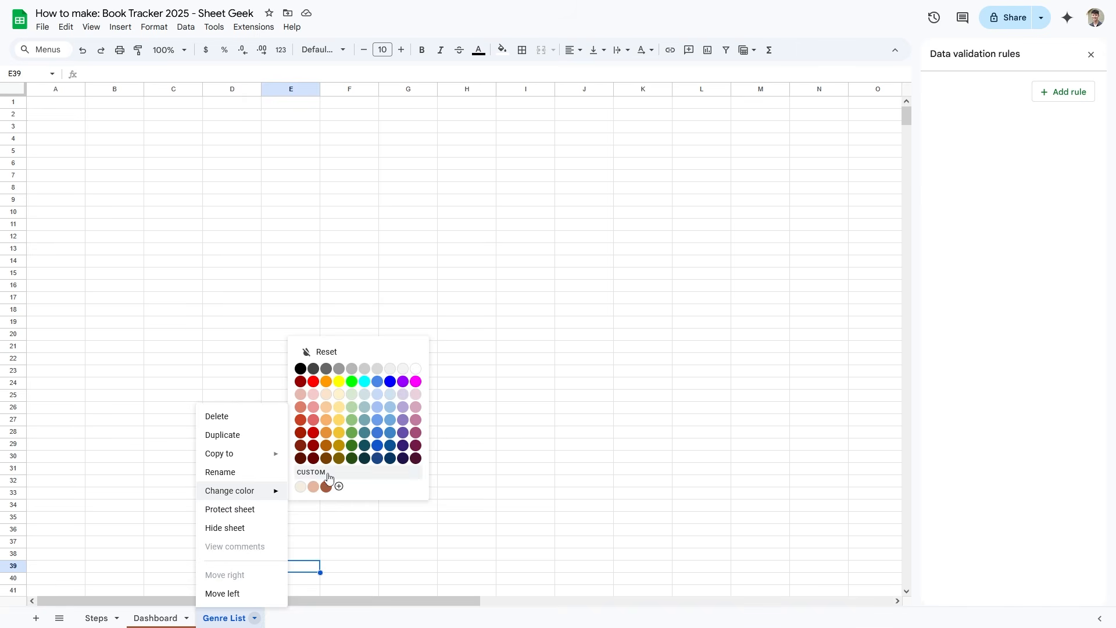
click(378, 383)
- Enter the heading "Genre List" in A1 and make it bold
click(69, 105)
text(Ge)
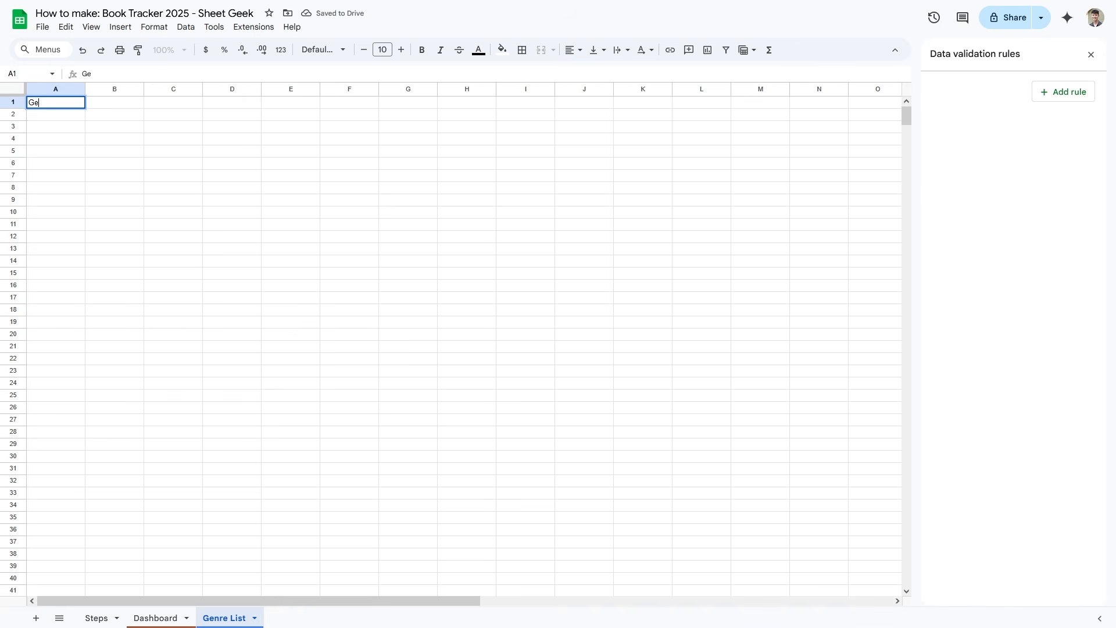
text(nre List)
key(Return)
key(Up)
key(ctrl+b)
click(336, 214)
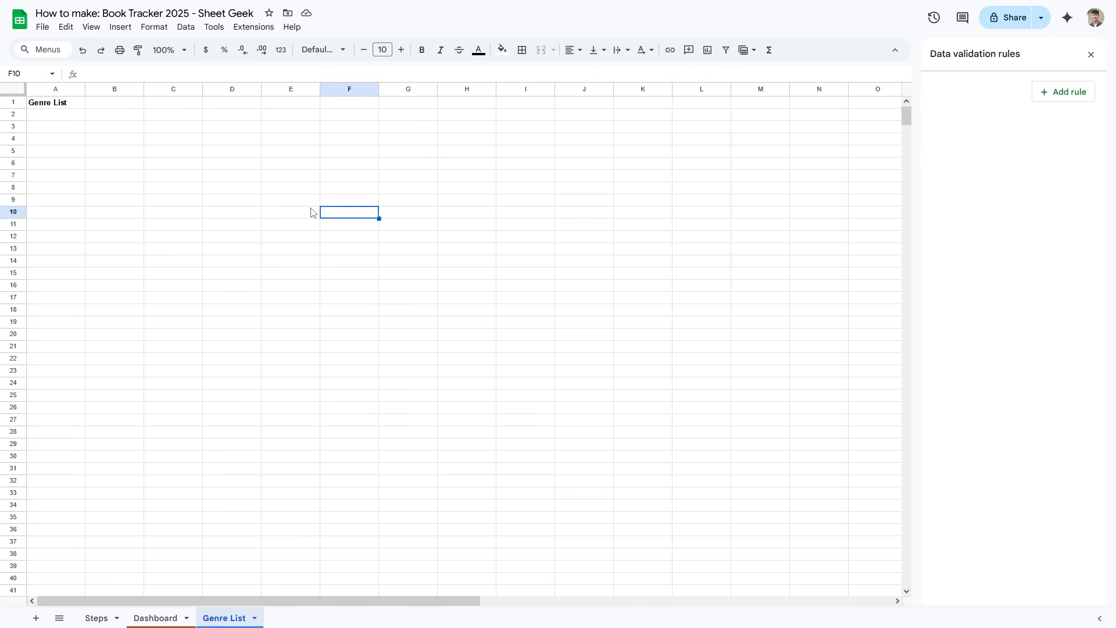
- Fill A2:A100 with light green, apply black borders to all its cells, and border the A1 heading
drag(46, 114, 58, 499)
click(503, 49)
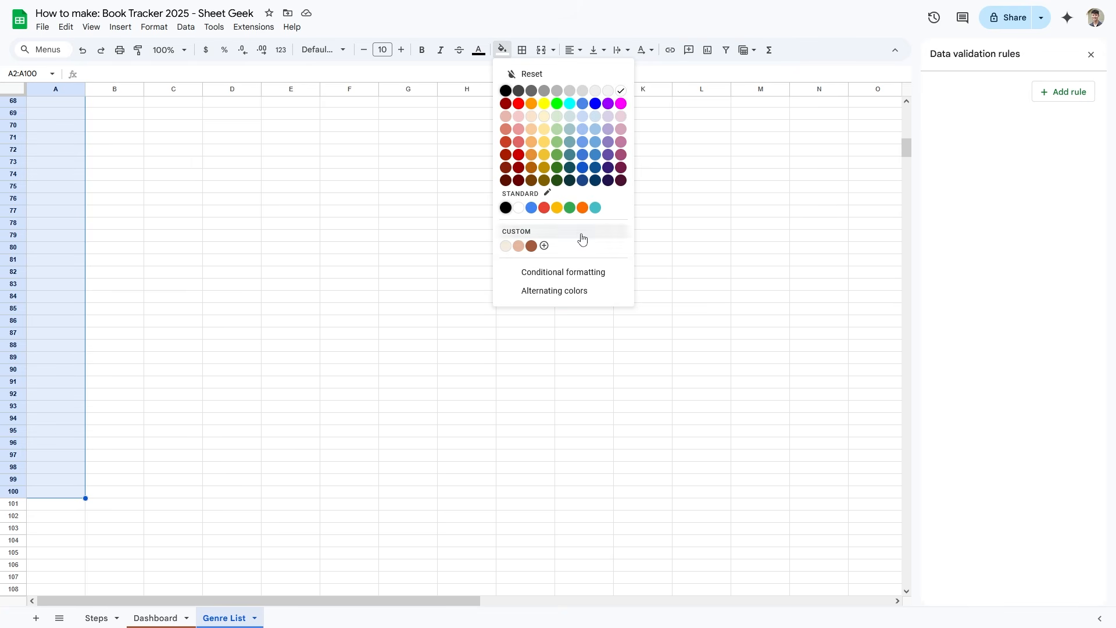
click(558, 128)
click(522, 49)
click(528, 75)
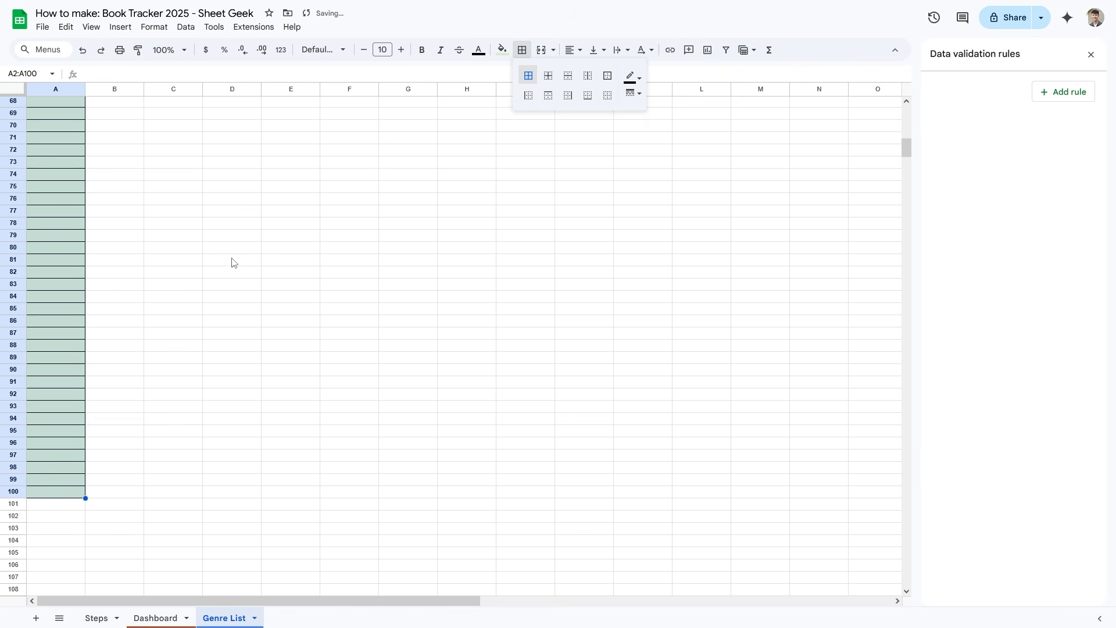
scroll(204, 247, up, 15)
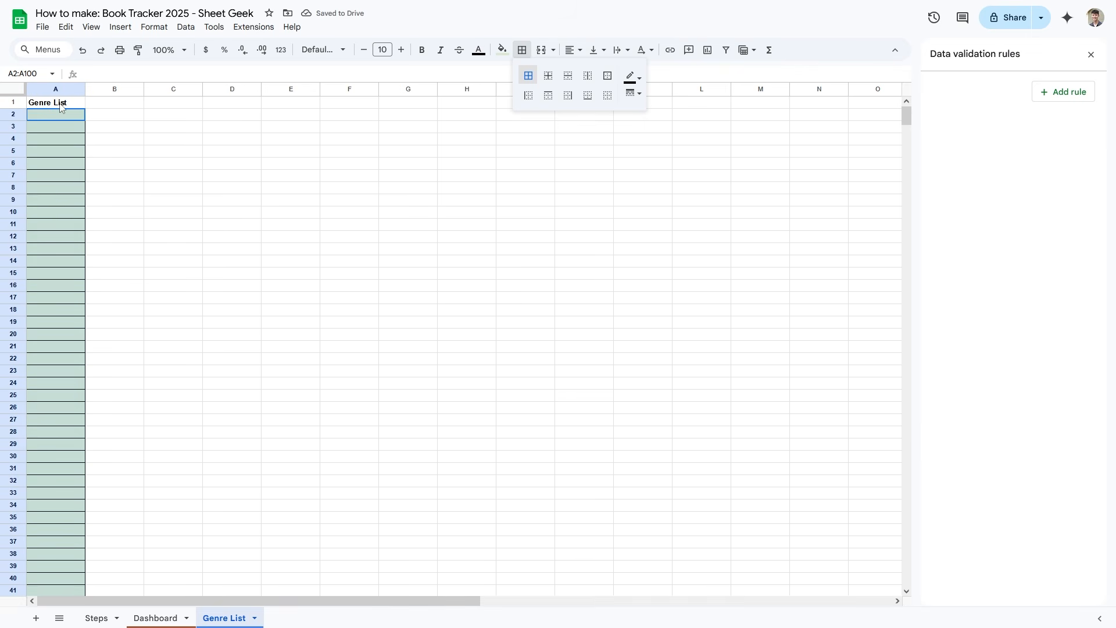
click(59, 103)
click(523, 50)
click(104, 211)
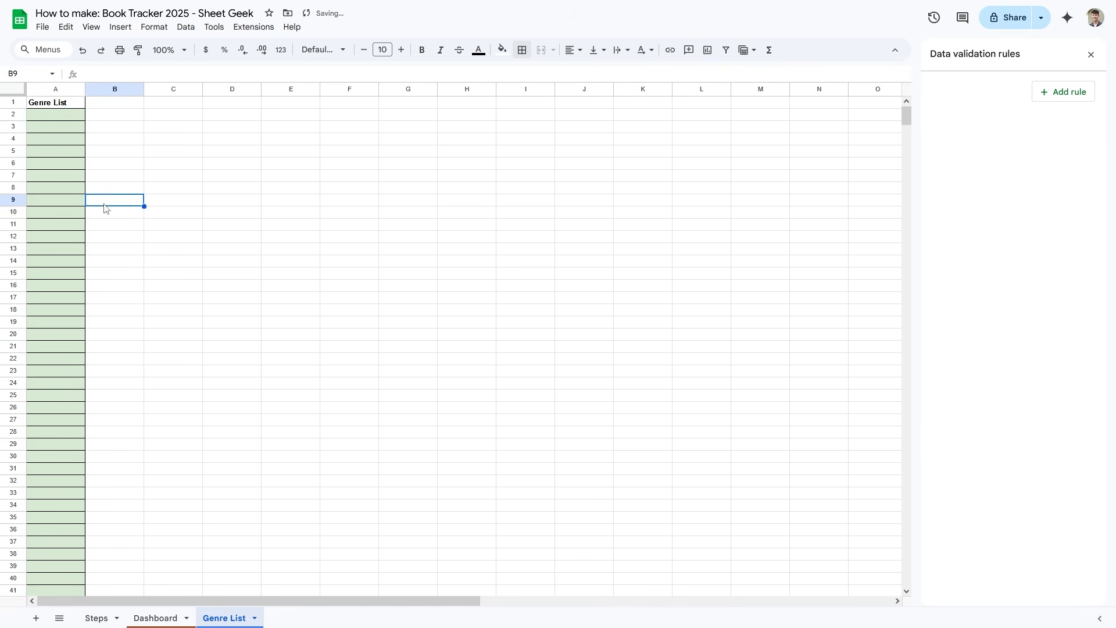
- Fill A2:A17 with the genres from Productivity to Psychology and center all of column A horizontally
click(51, 118)
drag(50, 118, 58, 383)
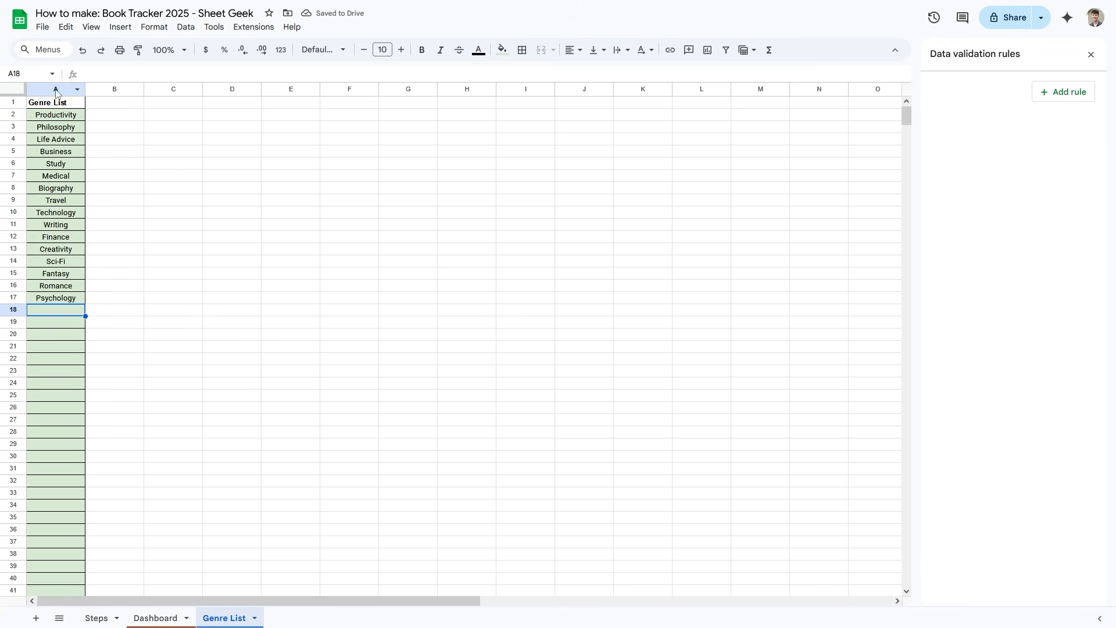
click(58, 91)
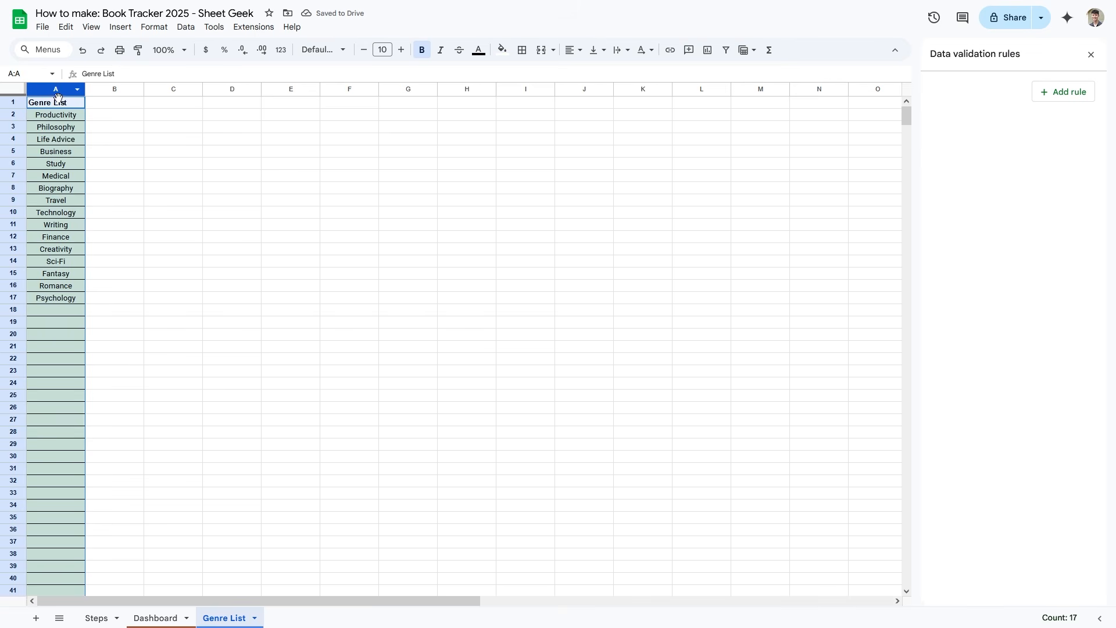
click(574, 50)
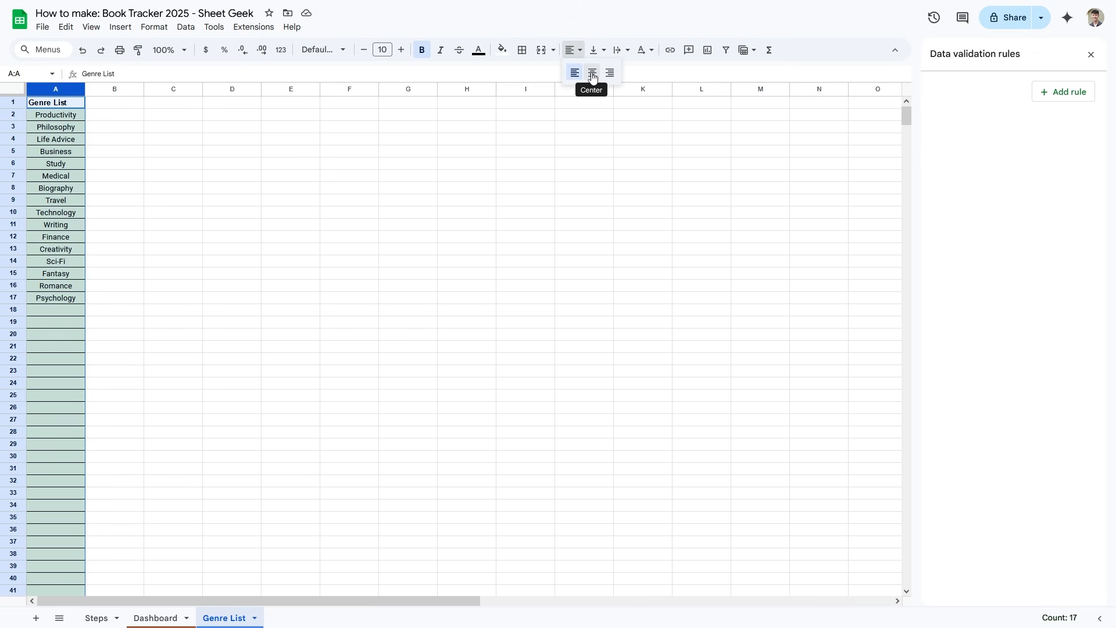
click(591, 73)
click(174, 239)
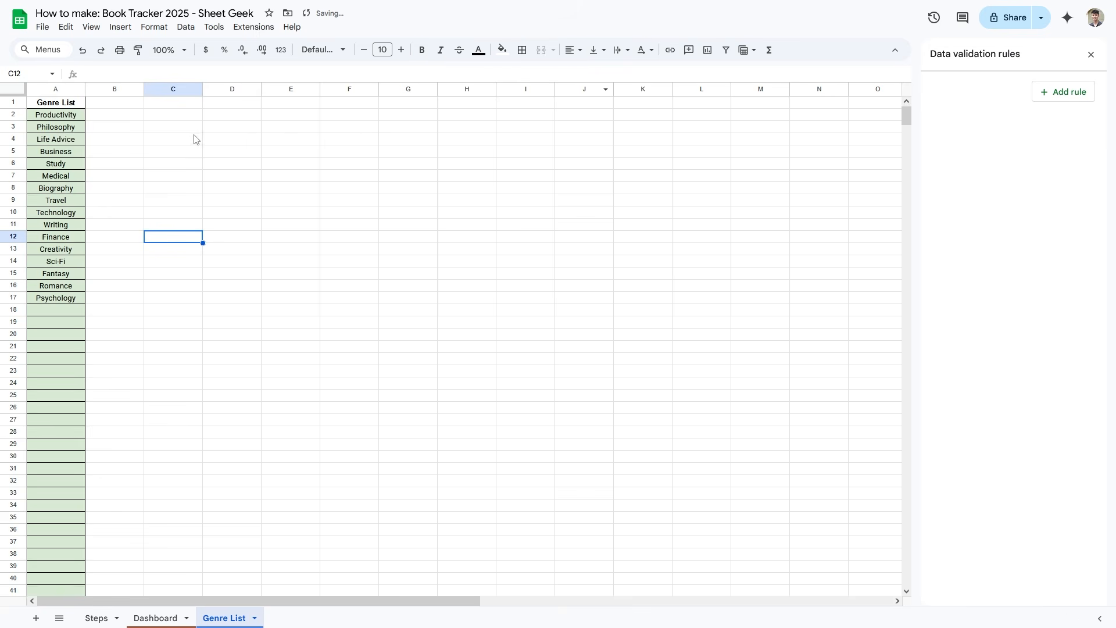
- Enter "Instructions" in C1 and, in C2, a note about adding or removing genres in the GREEN cells (A2:A100)
click(195, 107)
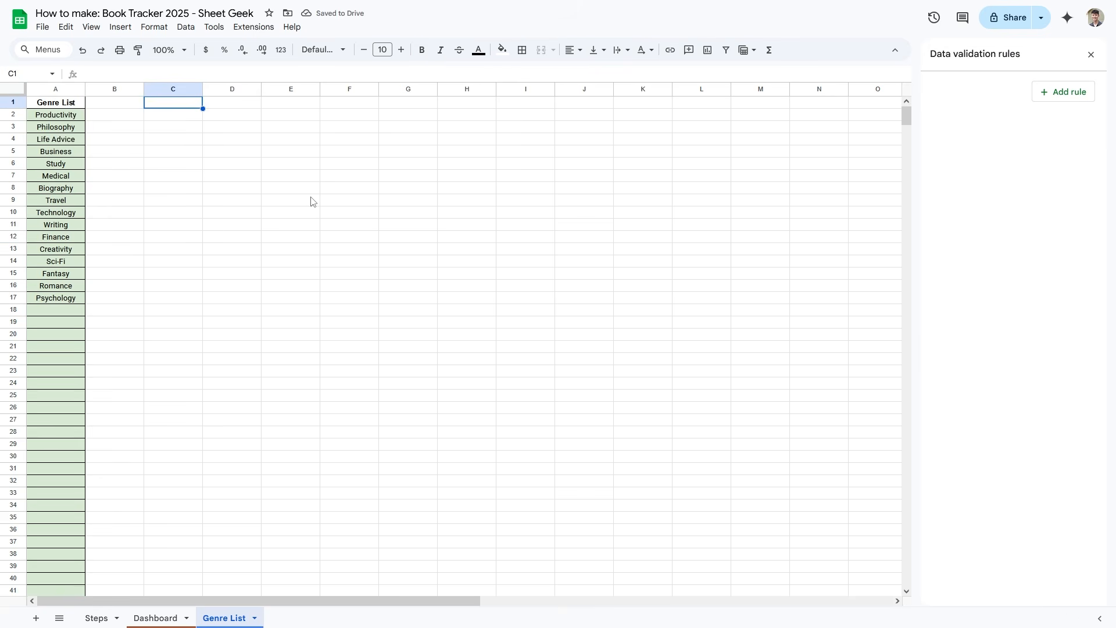
text(Instructions)
key(Return)
text(To add your o)
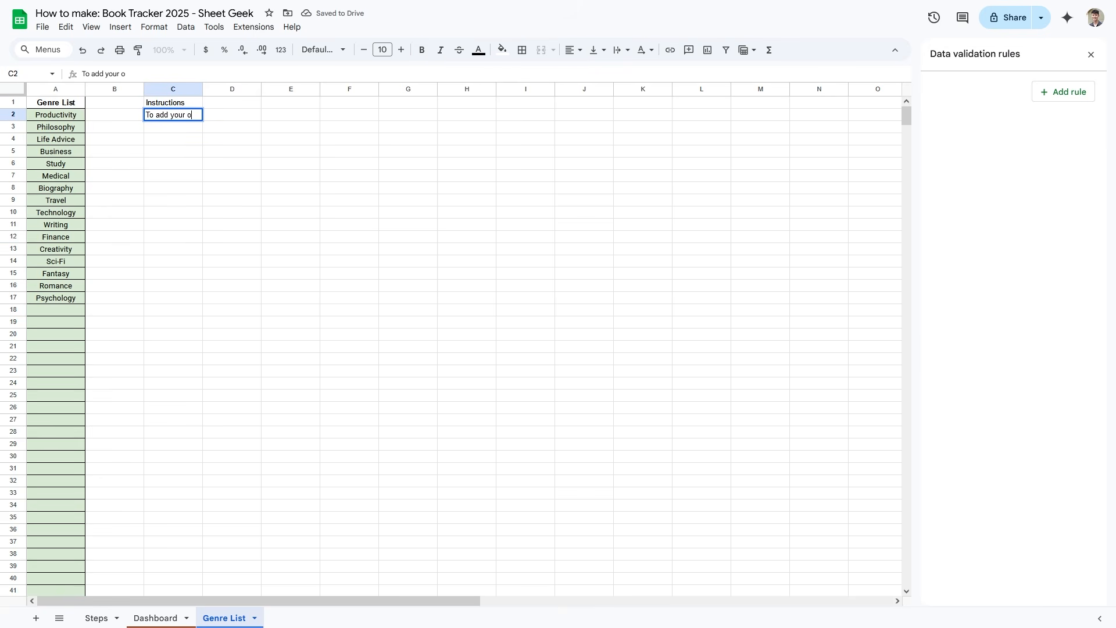
text(wn Genres to the )
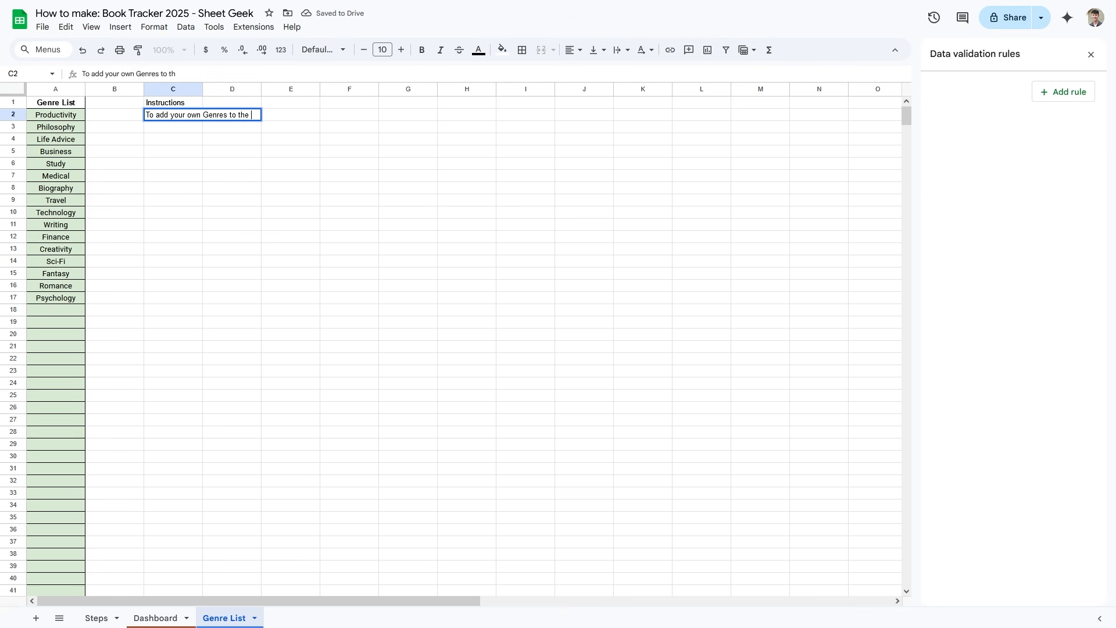
text(Genre List, please en)
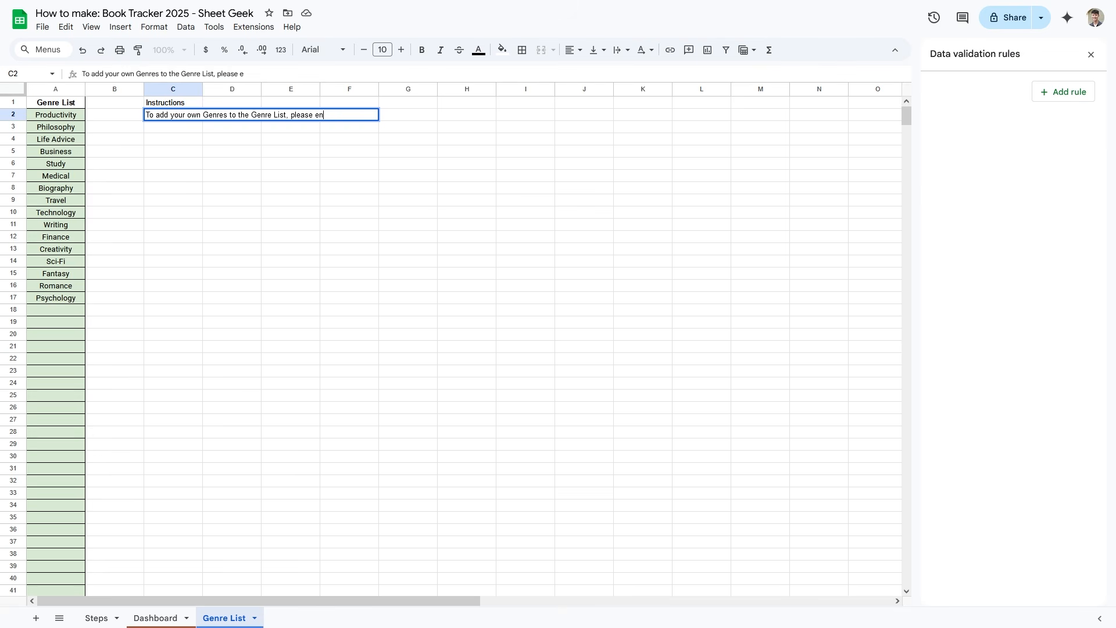
text(ter/remove the genres in the GREEN cells (A2:)
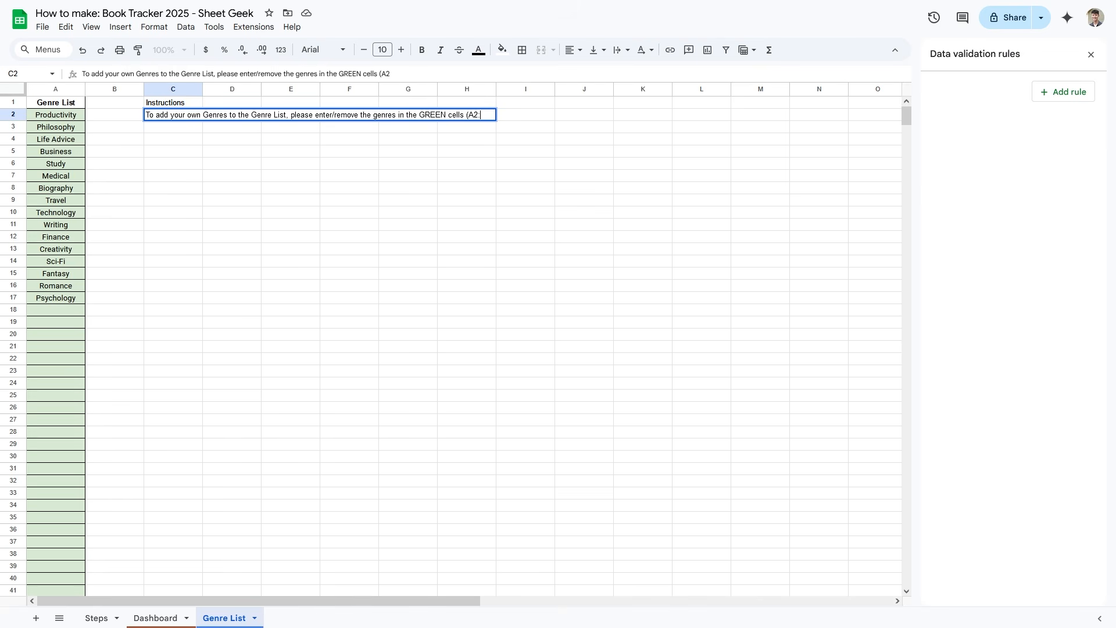
text(A100))
key(Return)
click(317, 144)
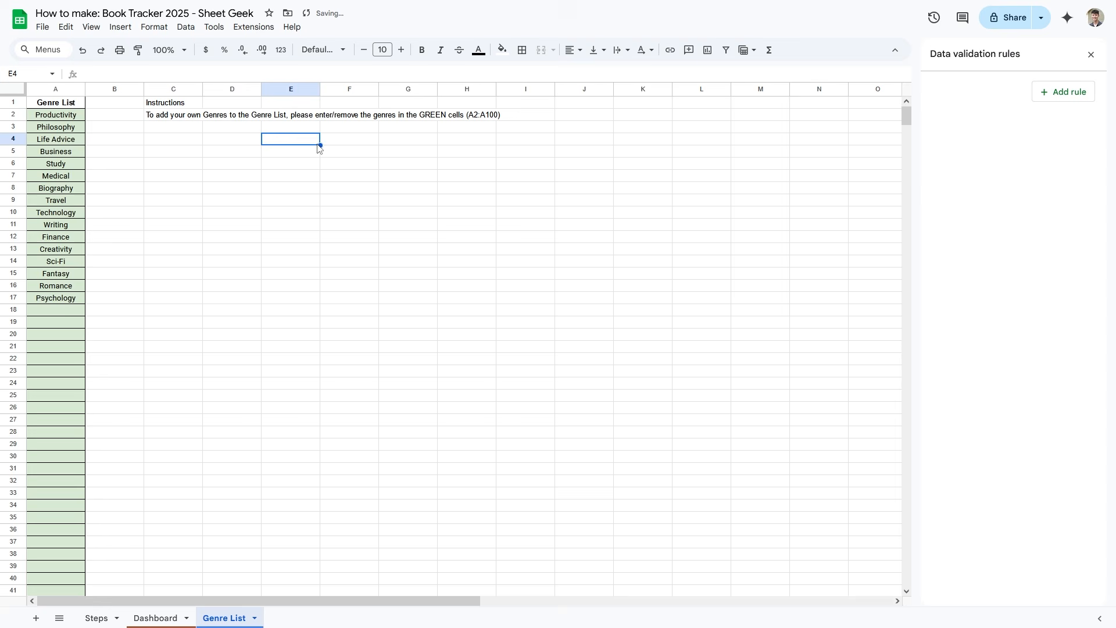
drag(56, 127, 43, 372)
click(199, 309)
- Make the Instructions heading in C1 bold and center it
click(173, 103)
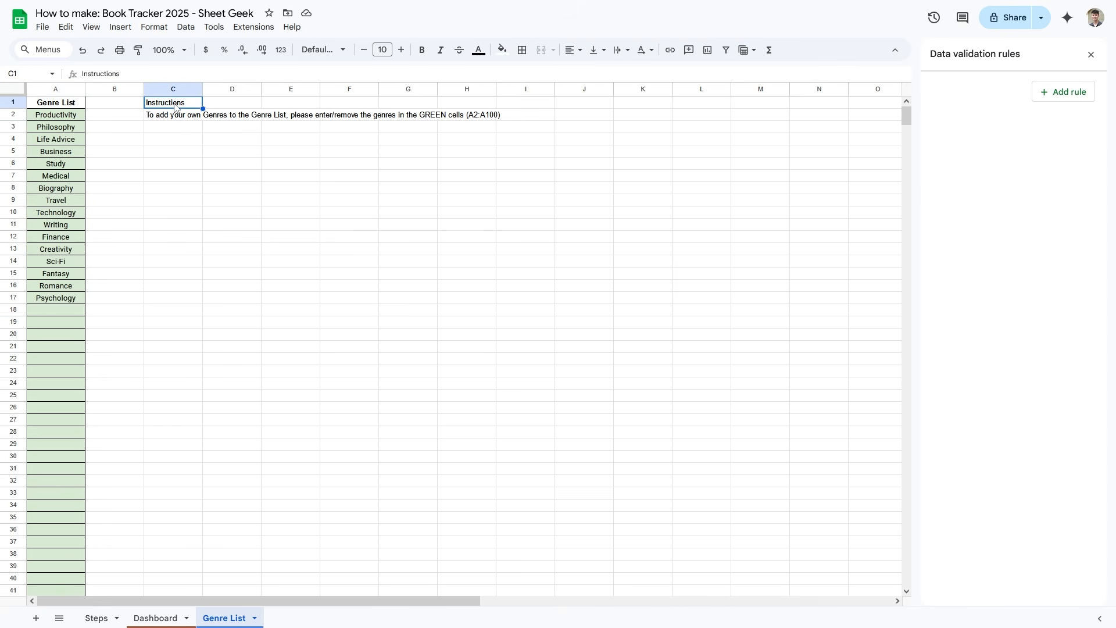
key(ctrl+b)
key(ctrl+shift+e)
click(433, 188)
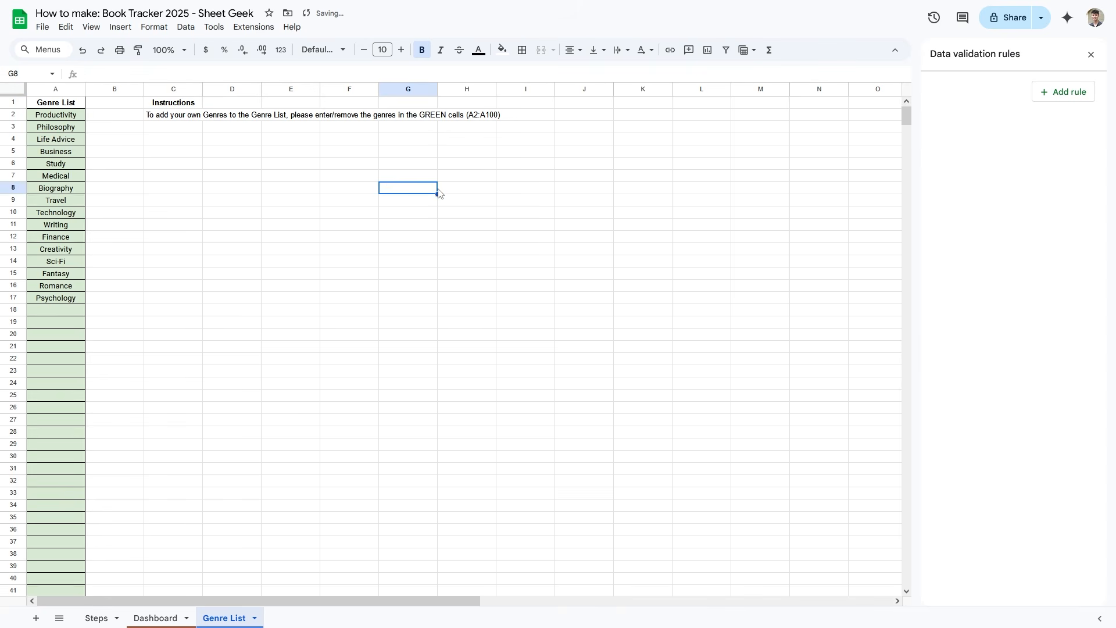
- Hide the gridlines on the Genre List sheet
click(164, 106)
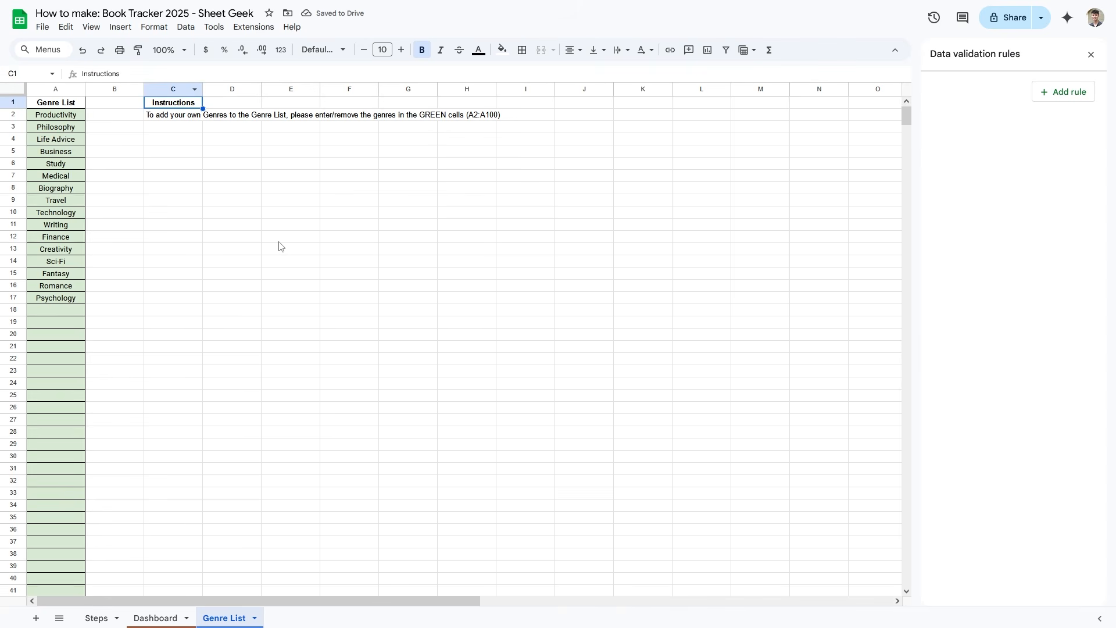
click(91, 27)
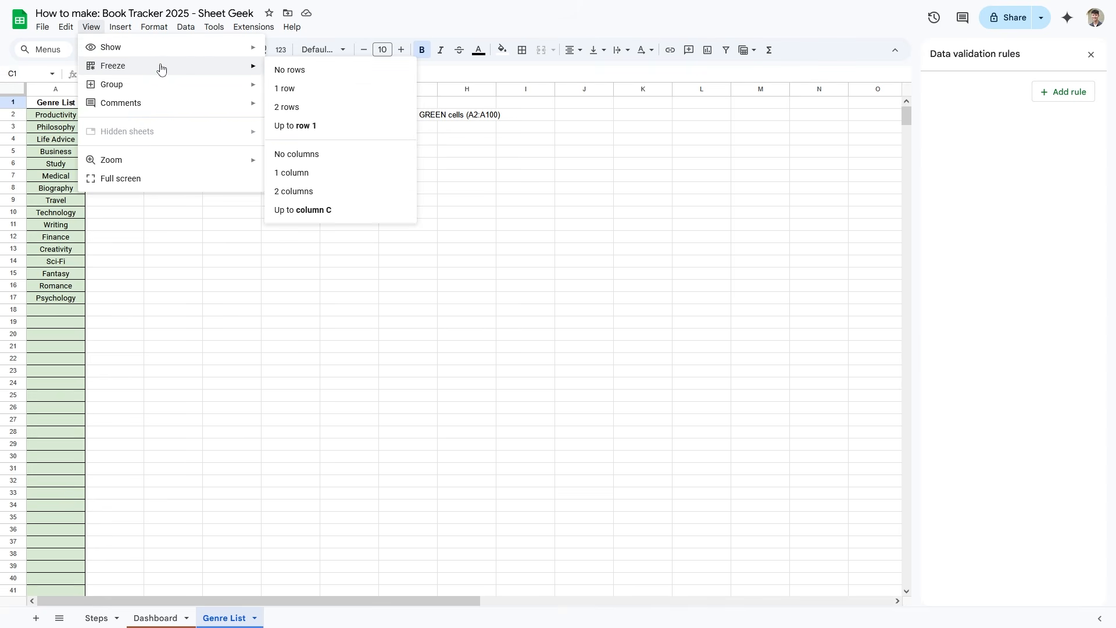
mouse_move(175, 47)
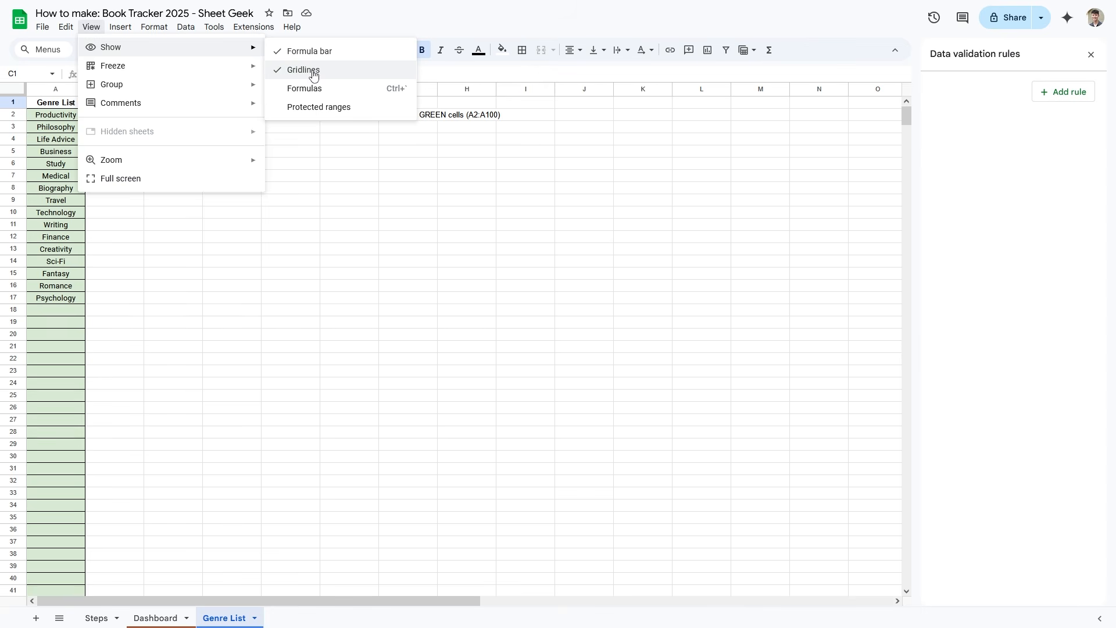
click(343, 75)
click(239, 285)
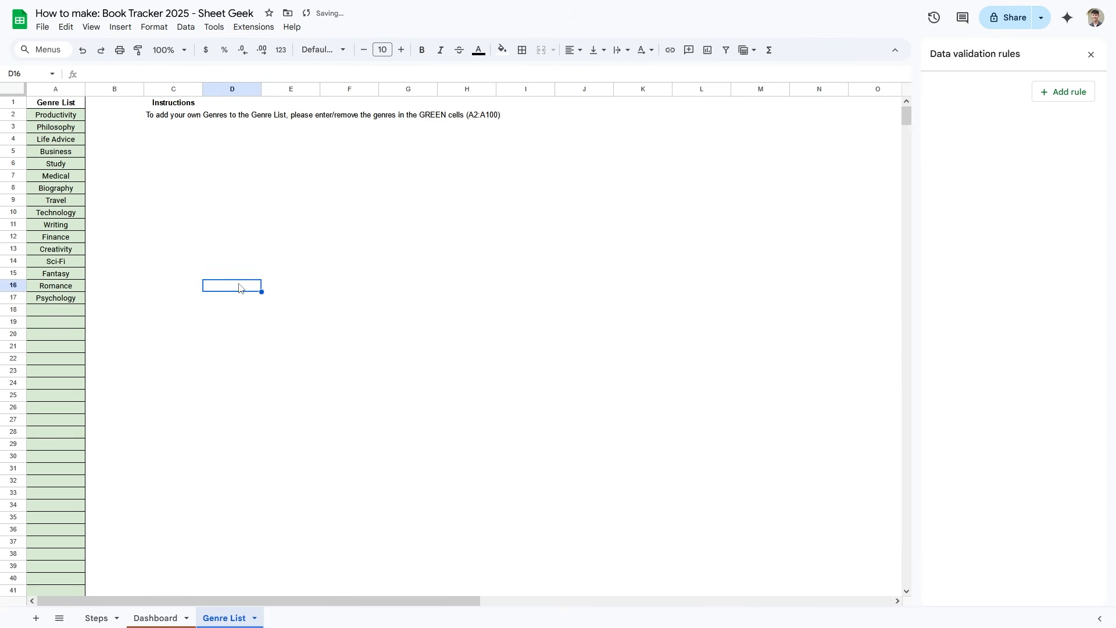
- Insert a dropdown in the Dashboard's Genre cell L20 and set its criteria to Dropdown (from a range)
click(157, 618)
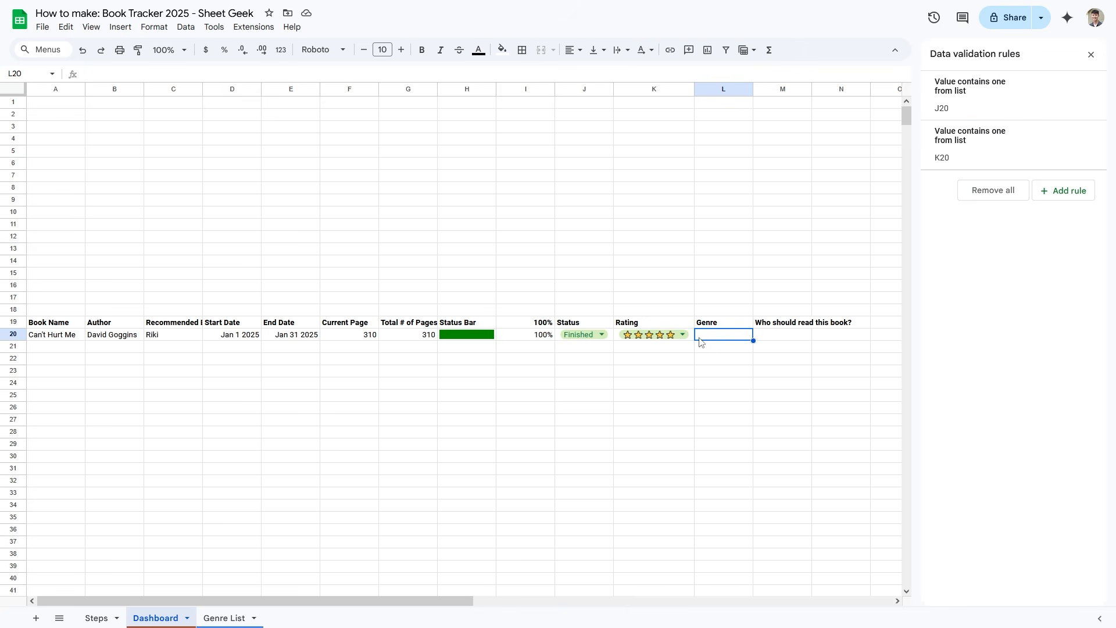
click(120, 27)
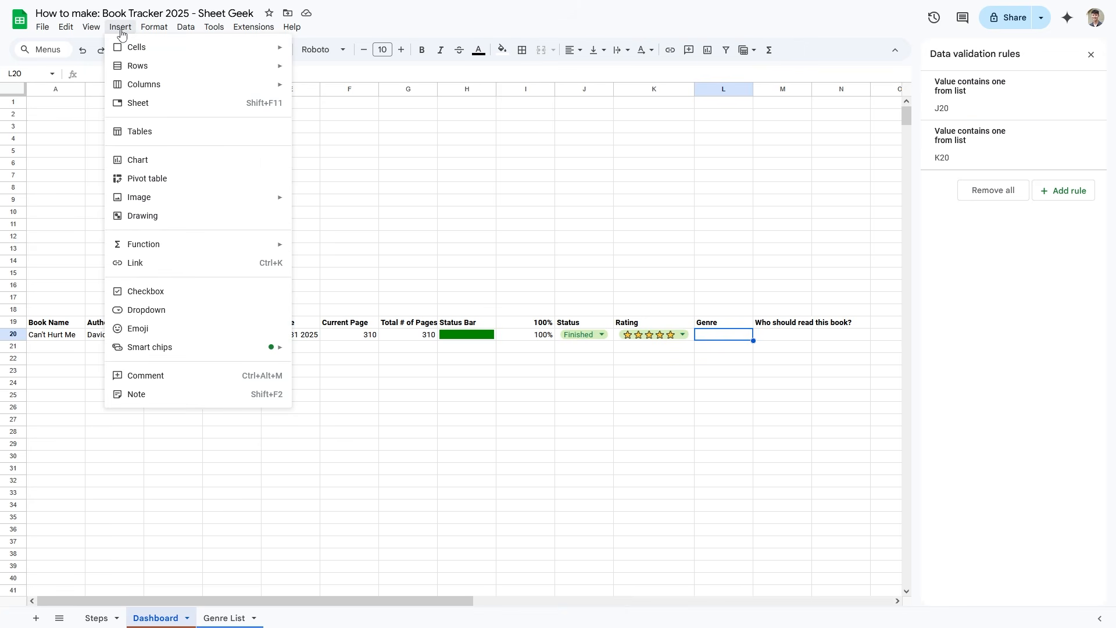
click(184, 309)
click(976, 153)
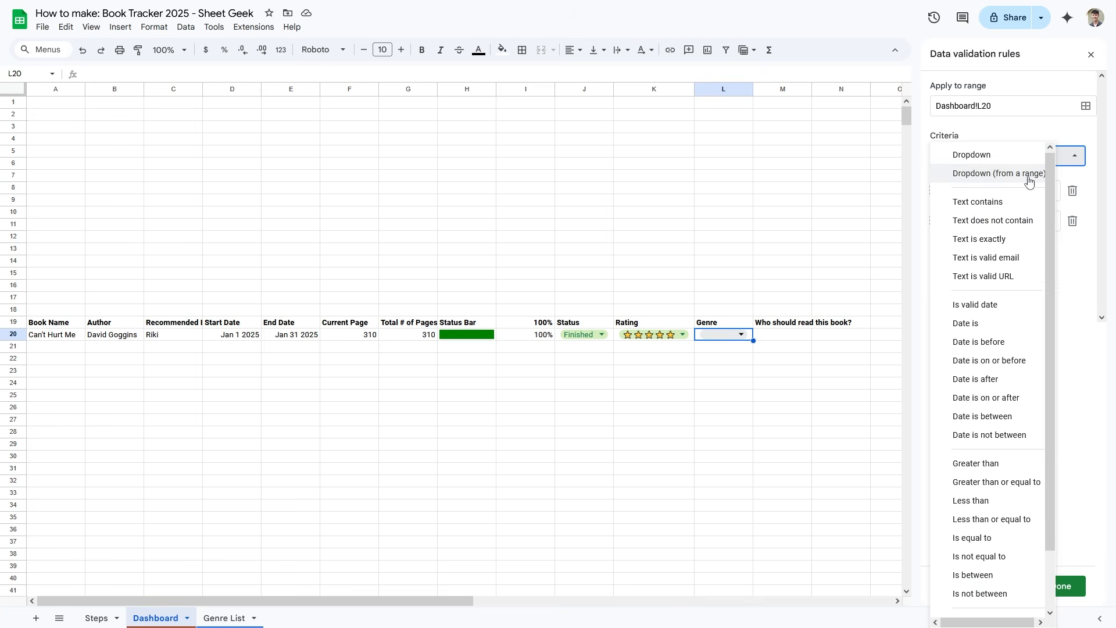
click(1010, 174)
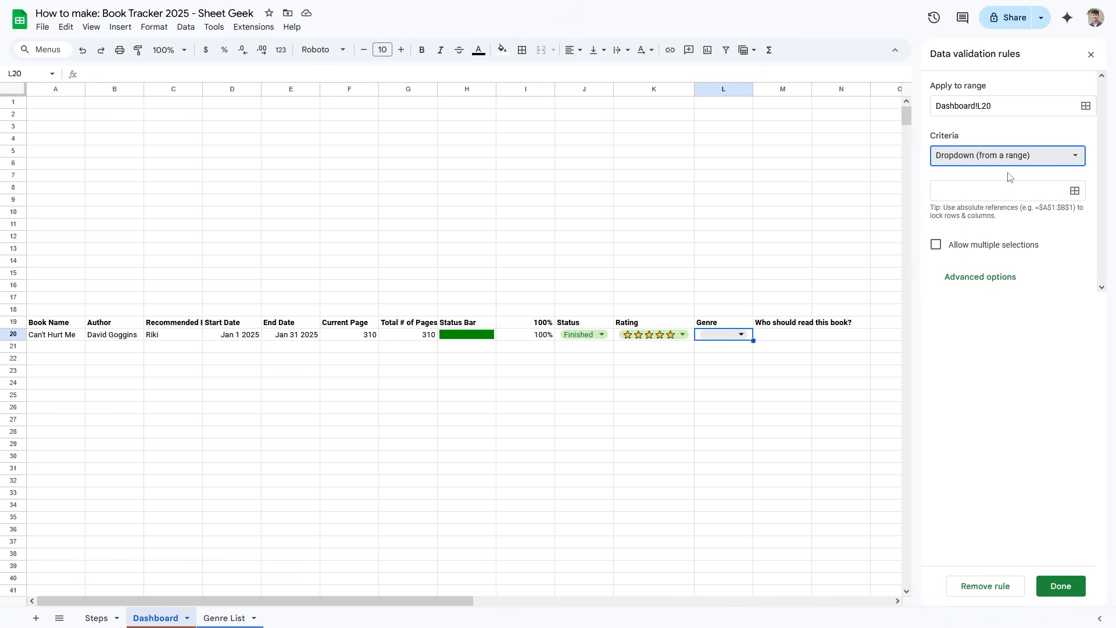
- Set the genre dropdown's source to the range 'Genre List'!A2:A100
click(1075, 192)
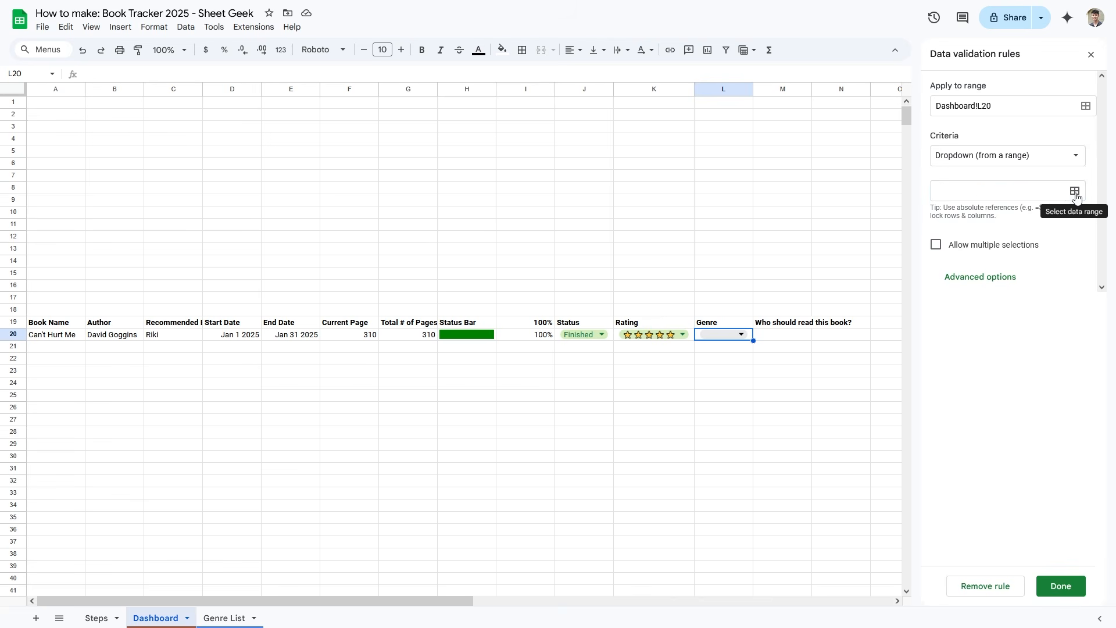
click(639, 305)
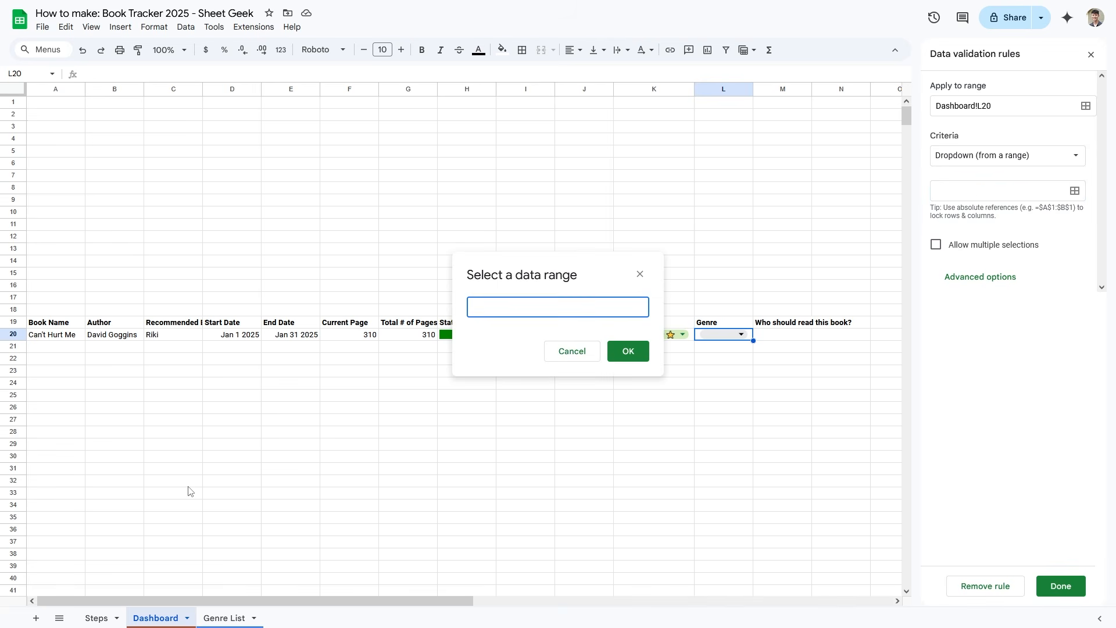
click(225, 618)
click(61, 115)
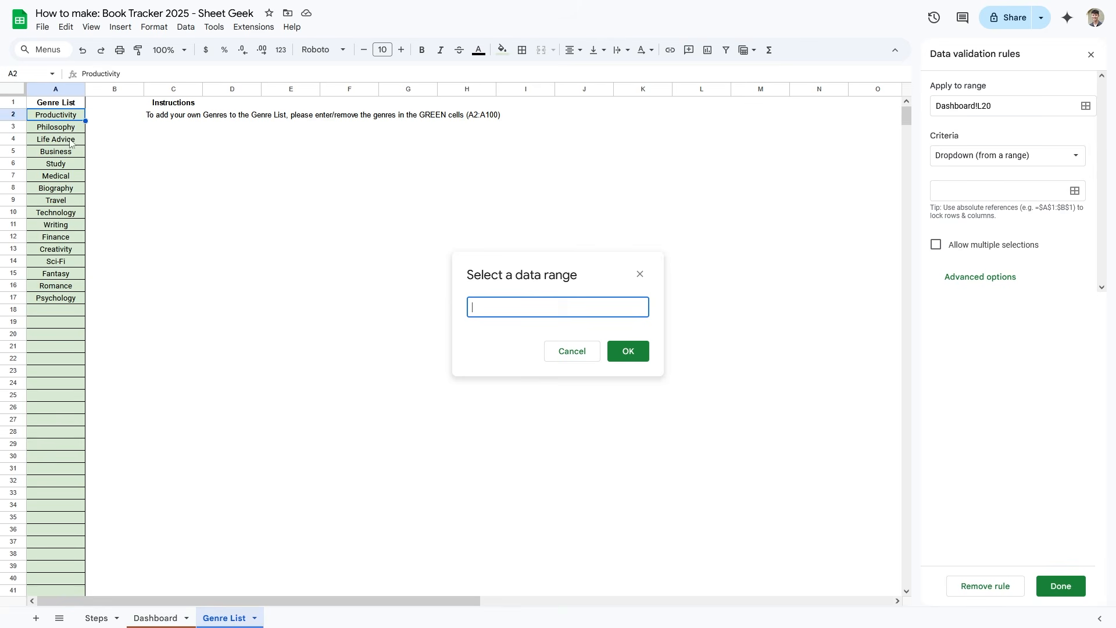
drag(56, 119, 75, 472)
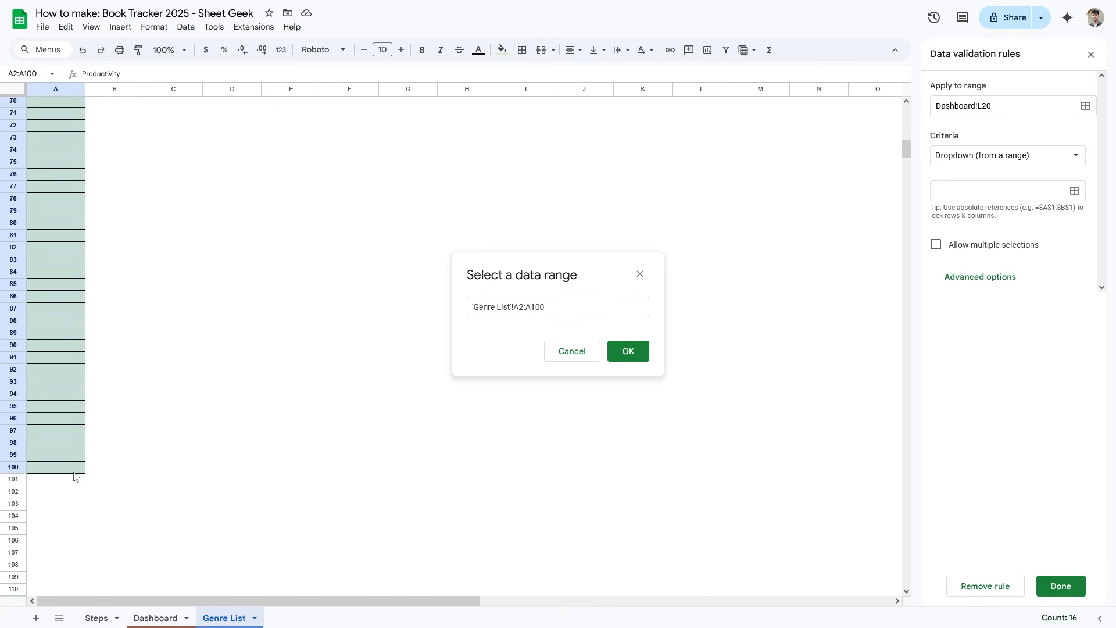
click(638, 352)
- Color the genre dropdown options: Productivity light red, Philosophy light orange and Life Advice light yellow
scroll(1093, 481, down, 4)
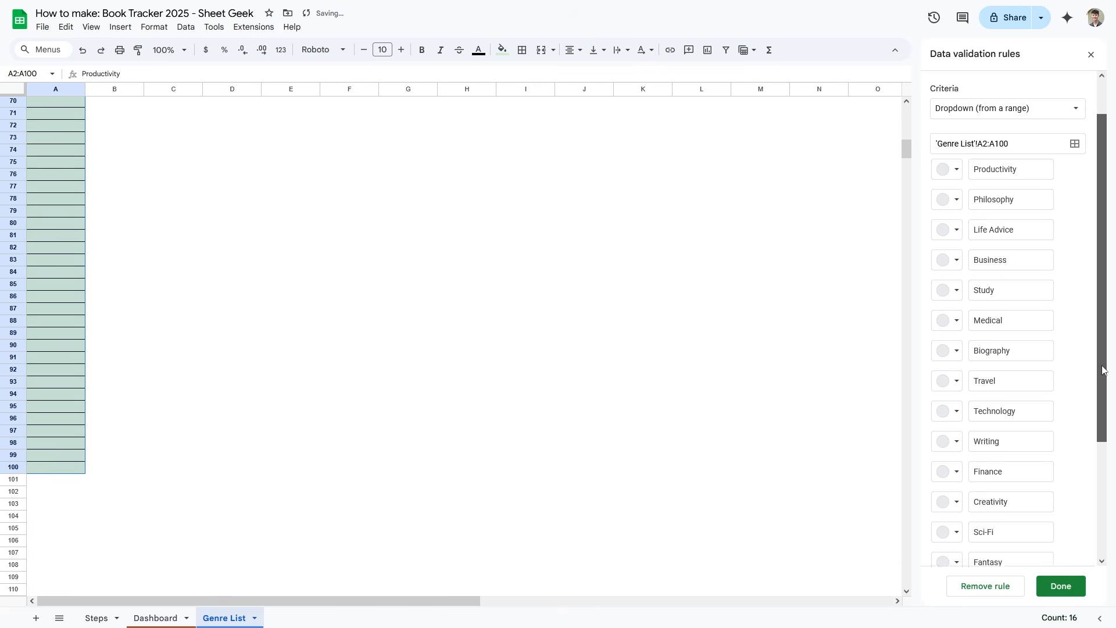
scroll(1093, 481, up, 3)
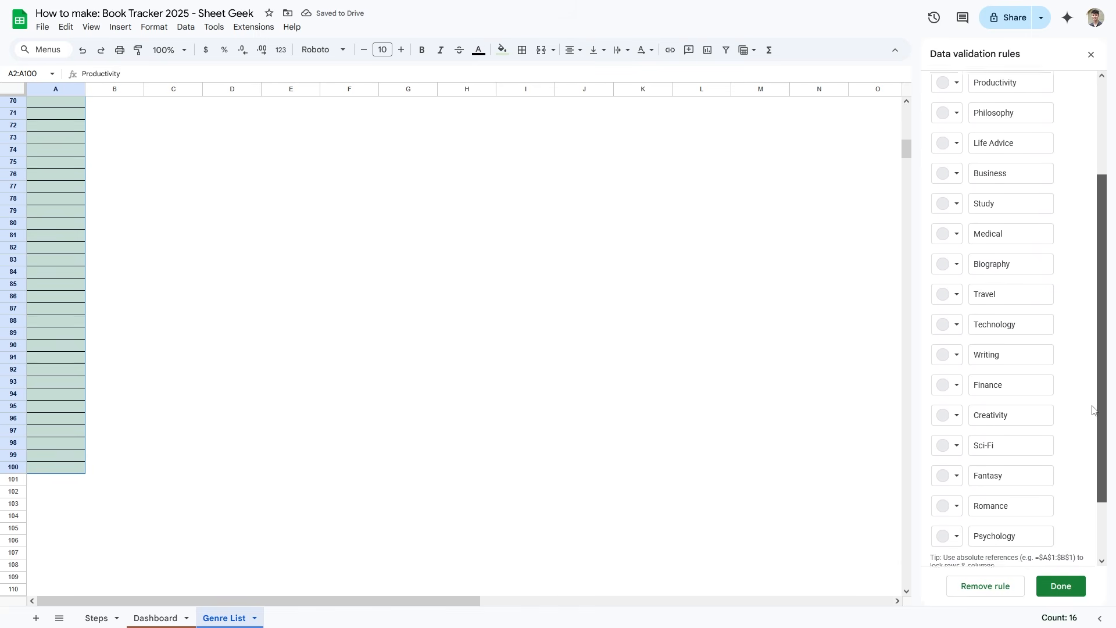
click(958, 167)
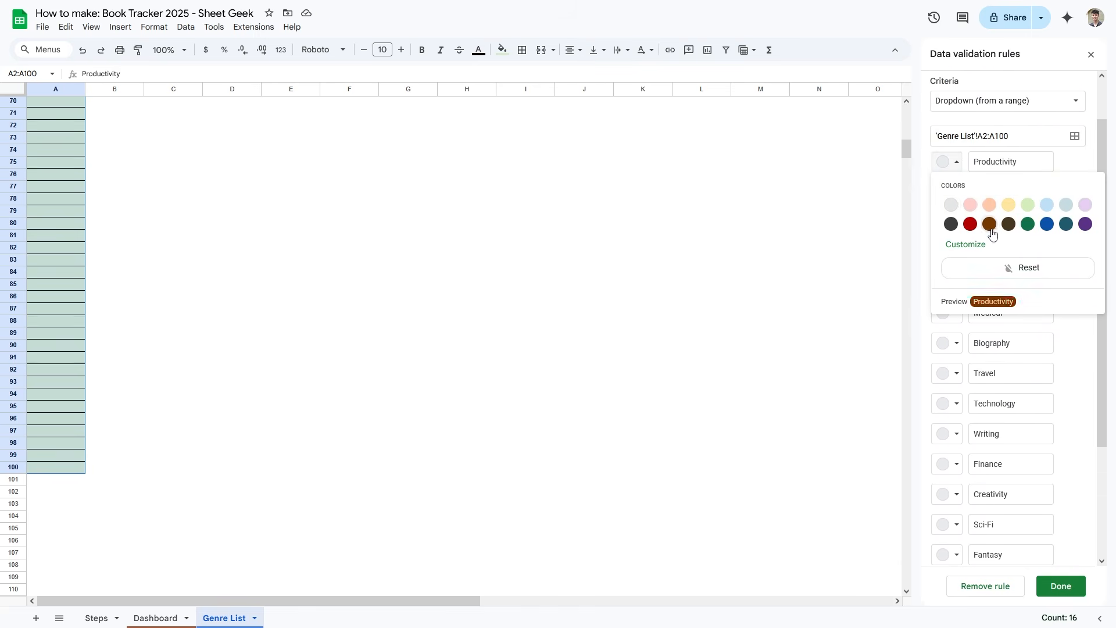
click(970, 205)
click(956, 192)
click(990, 235)
click(957, 222)
click(1009, 265)
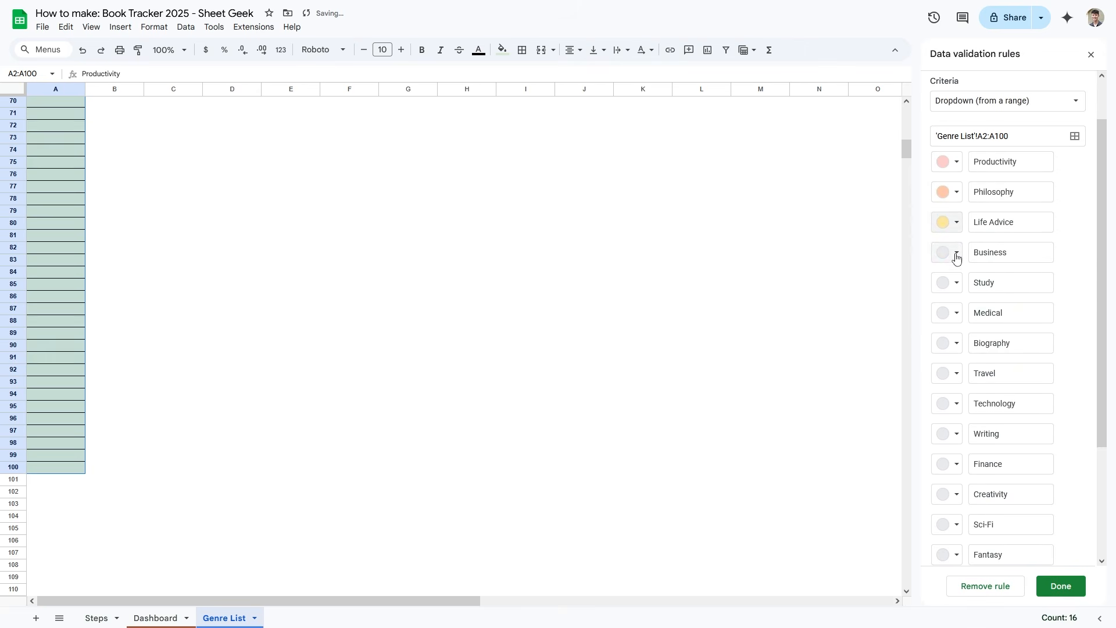
- Color Business light green, Study light blue and each remaining genre a distinct color, and save the dropdown rule
click(956, 252)
click(1028, 296)
click(957, 282)
click(1047, 325)
scroll(1048, 326, down, 3)
click(1061, 586)
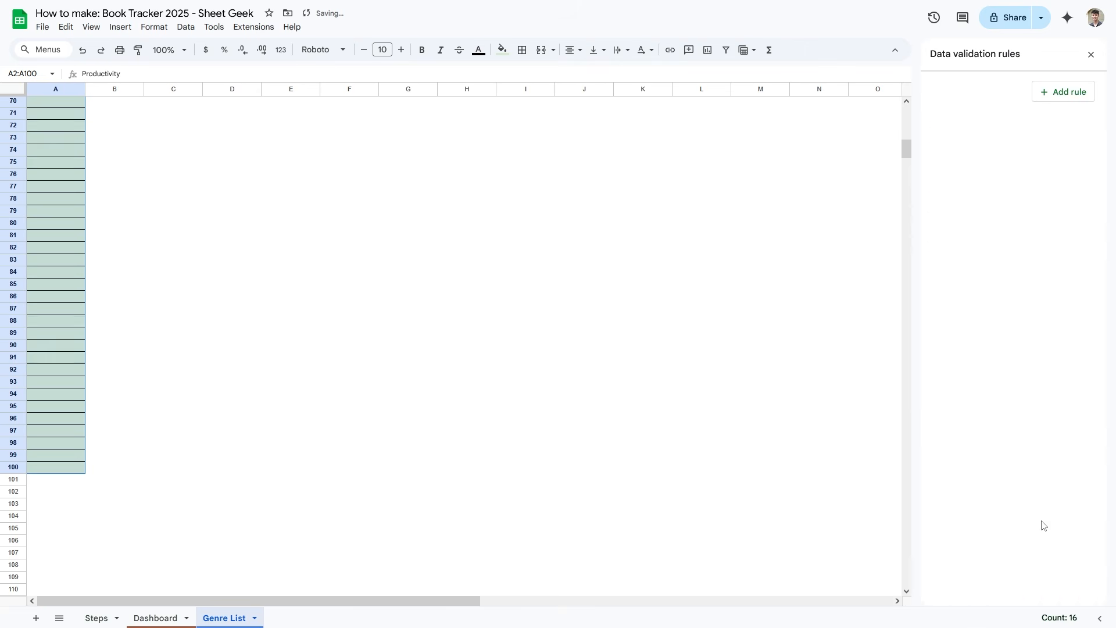
- Set the sample book's genre in Dashboard cell L20 to Life Advice and fit column L's width to its content
click(160, 623)
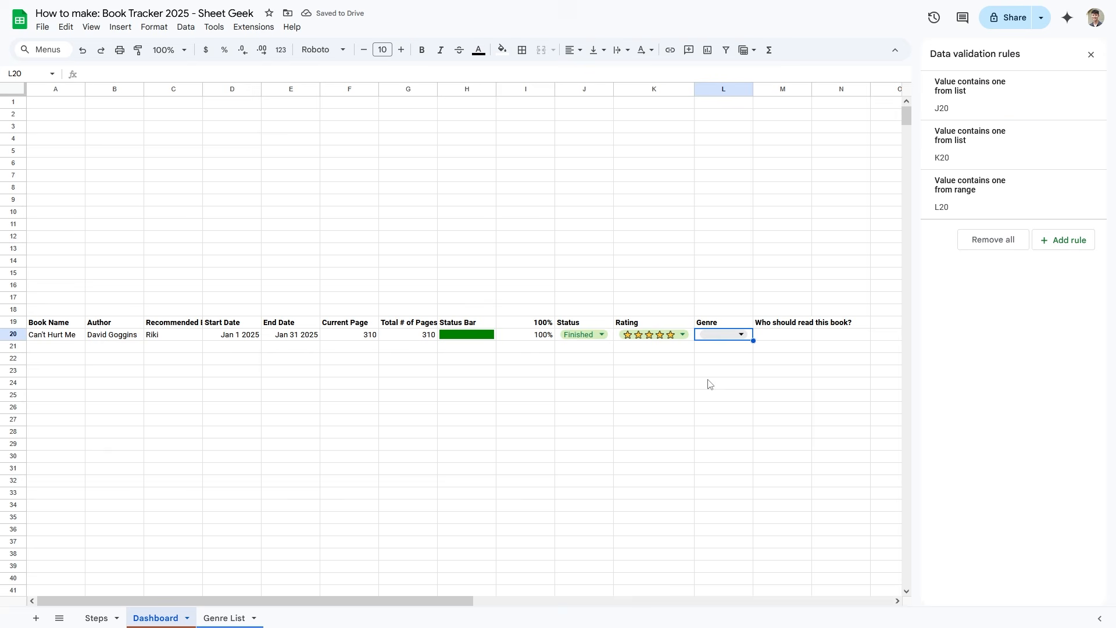
click(723, 336)
scroll(750, 407, down, 1)
scroll(756, 470, up, 1)
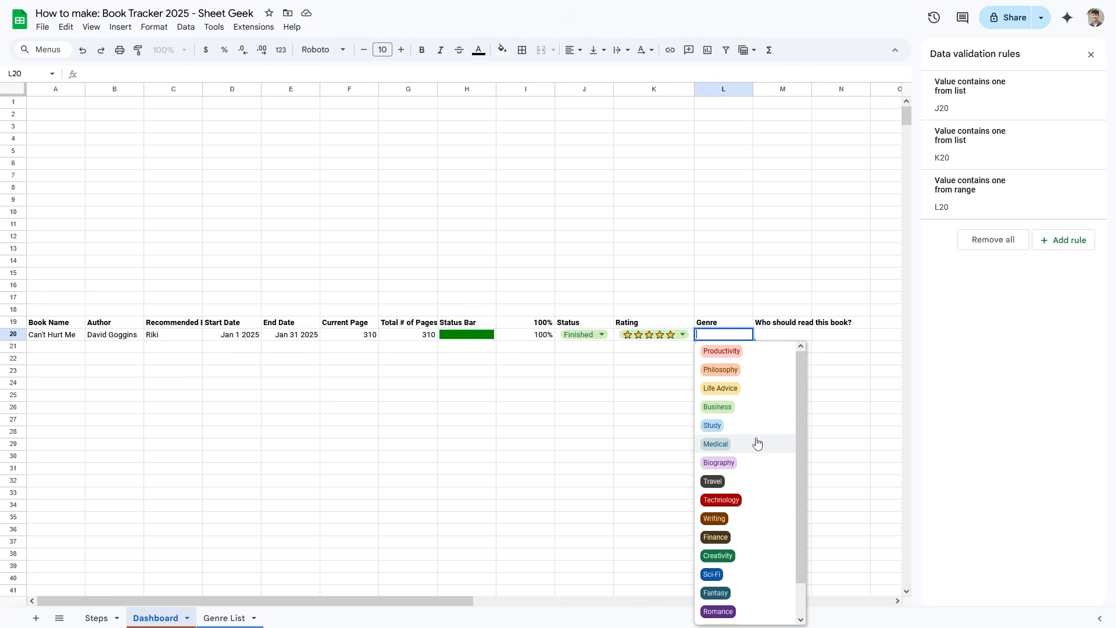
click(751, 389)
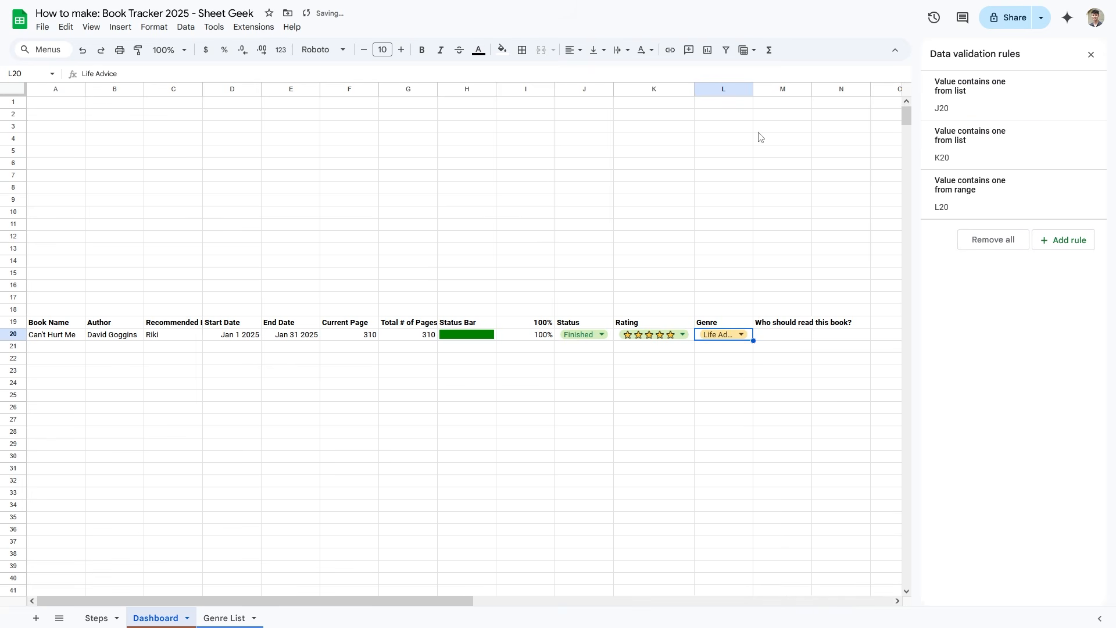
double_click(753, 89)
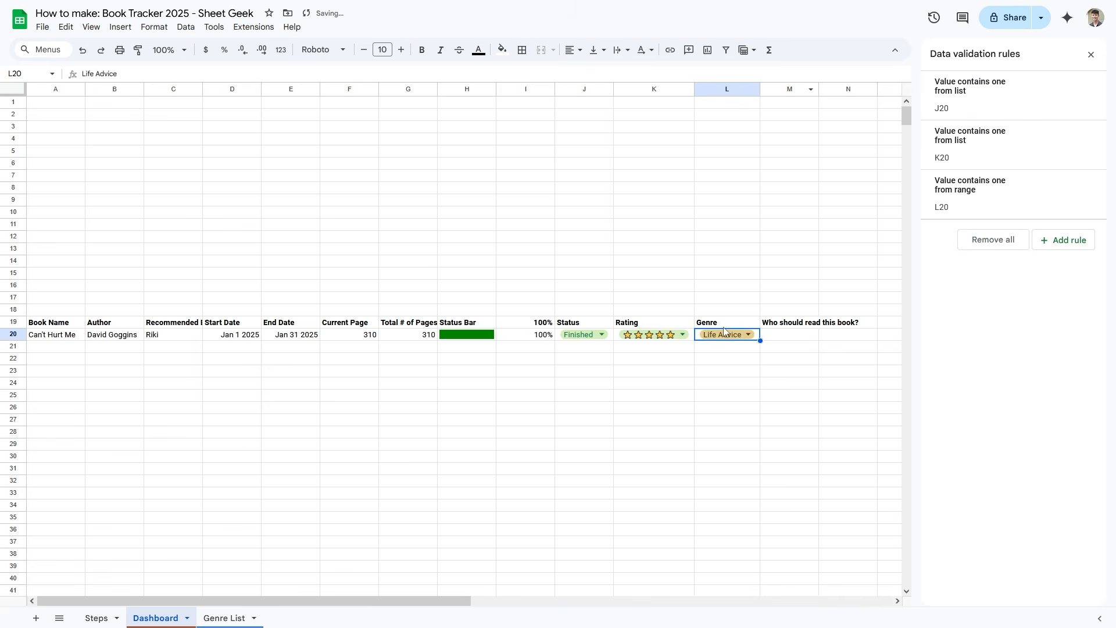
click(1092, 54)
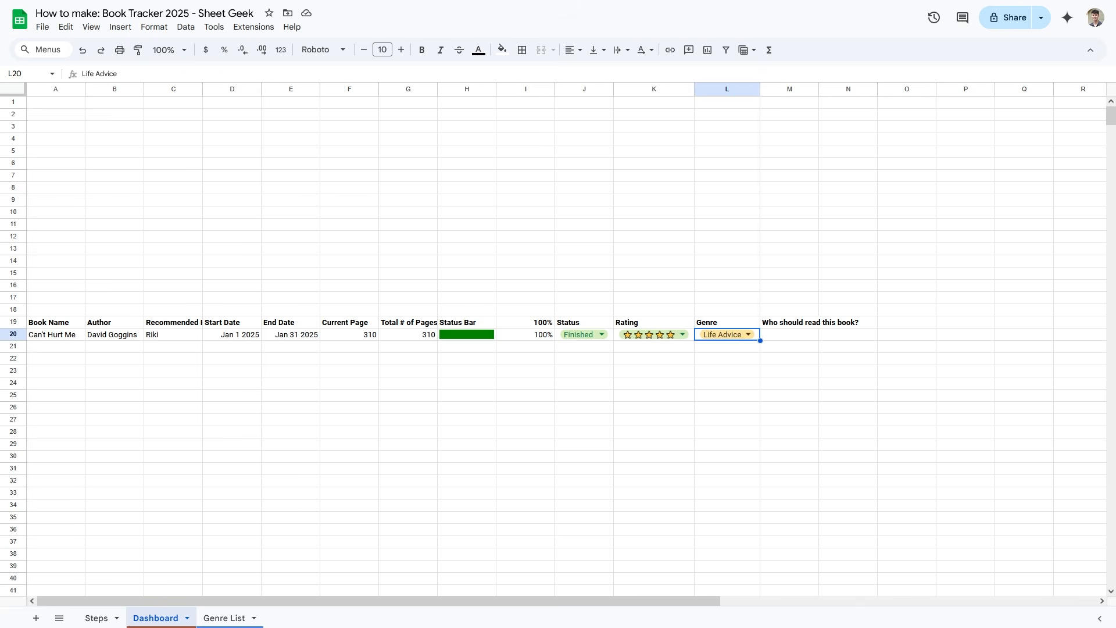
- Enter "People who want to achieve great things in life but lack the motivation for it" in M20 and fit column M's width
click(874, 371)
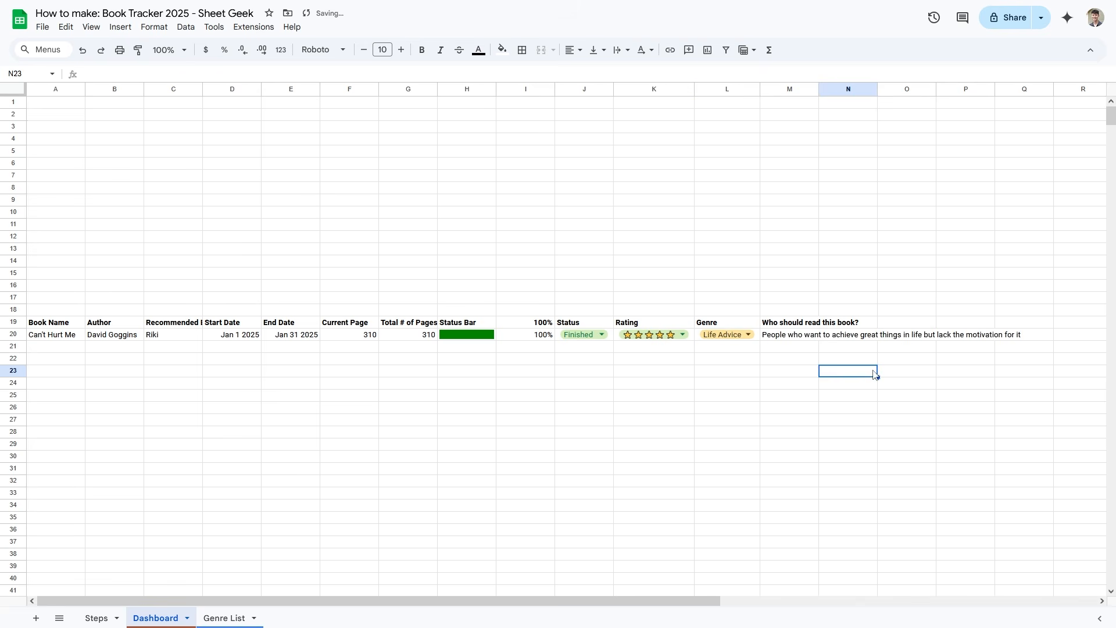
click(912, 386)
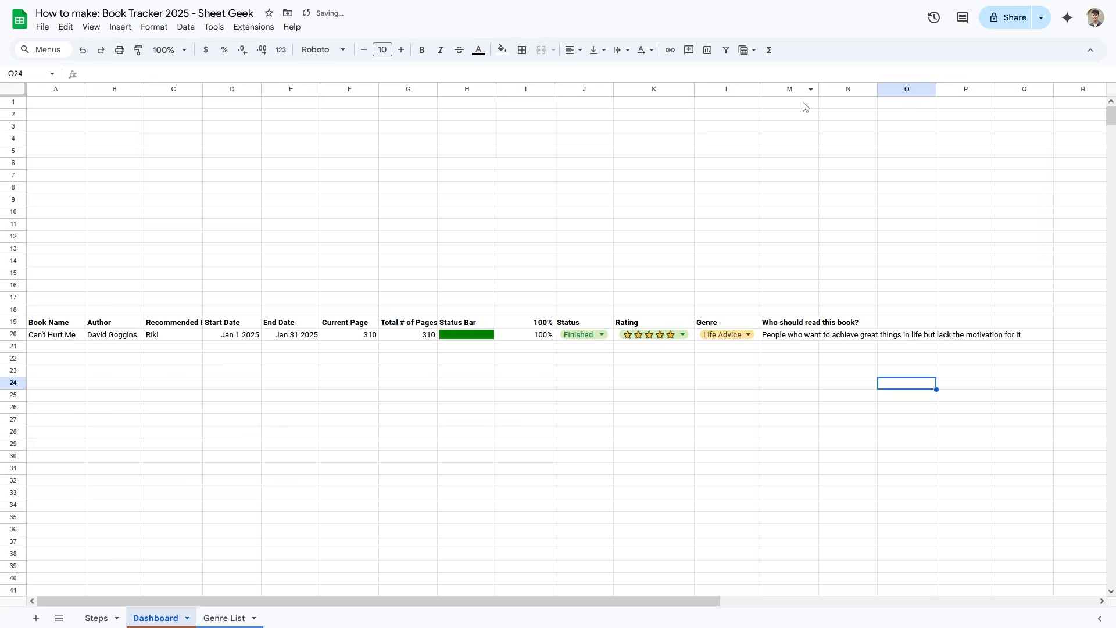
double_click(819, 89)
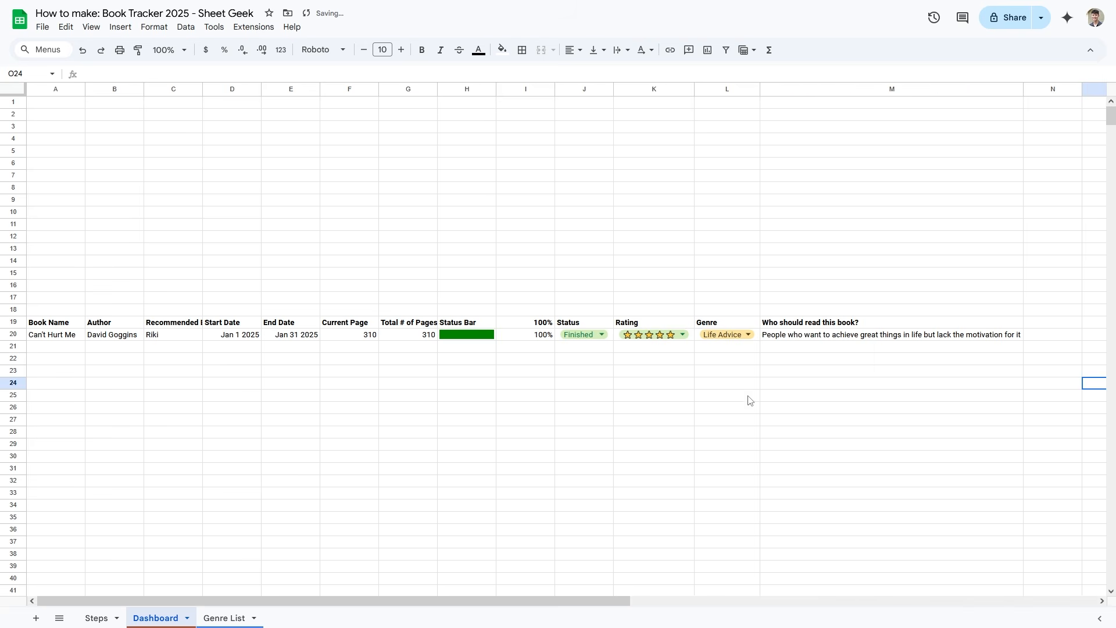
click(836, 385)
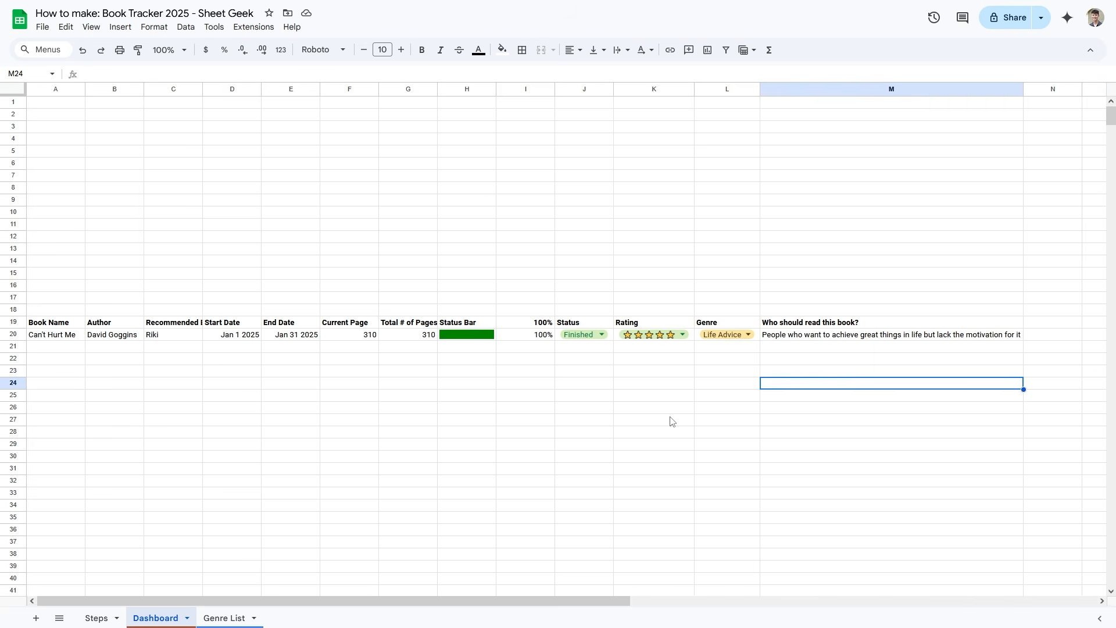
- Delete the unused columns N to Z from the Dashboard sheet
scroll(602, 568, right, 5)
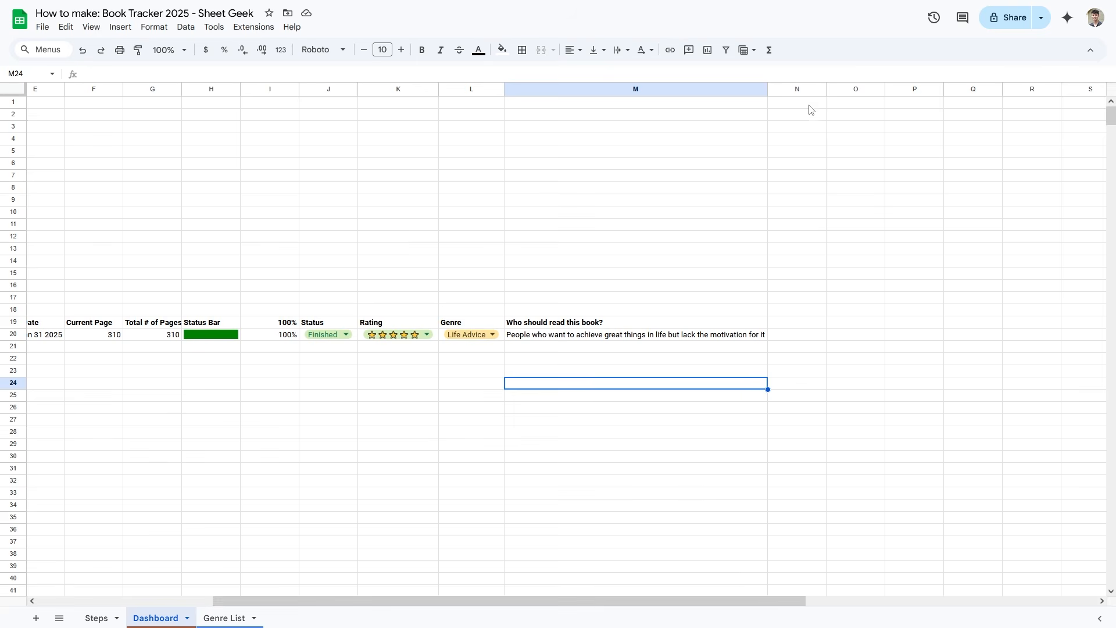
click(805, 90)
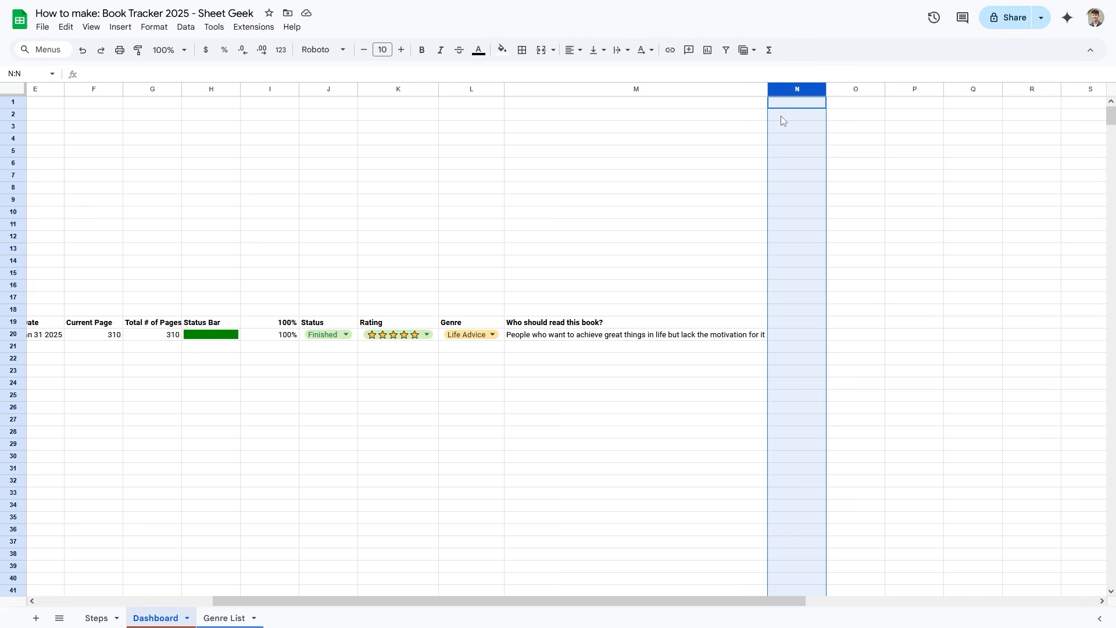
key(ctrl+shift+Right)
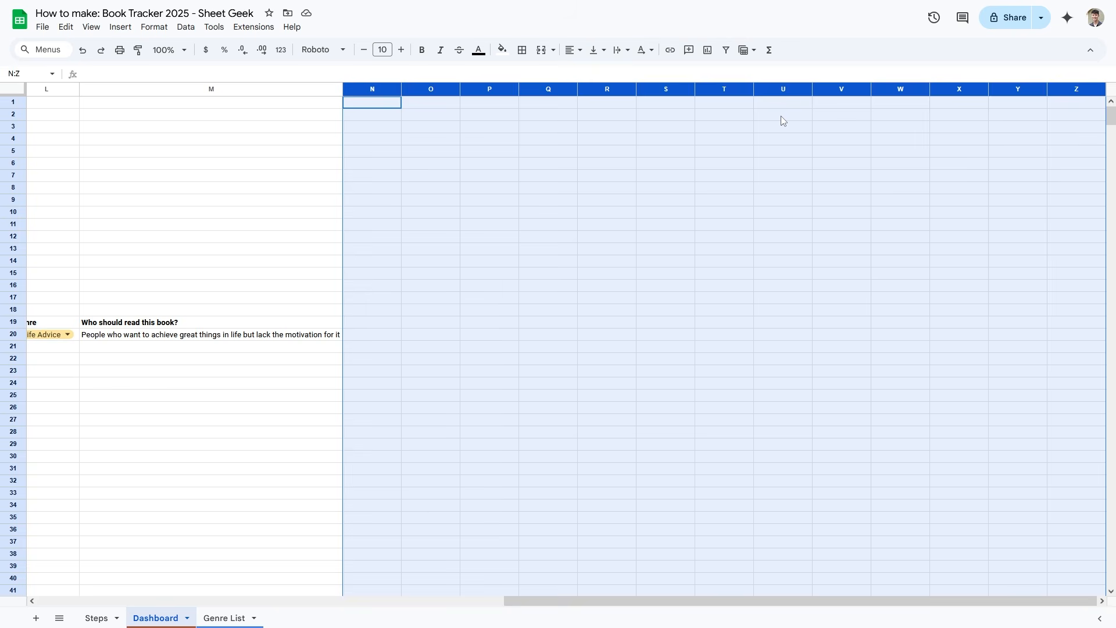
click(394, 88)
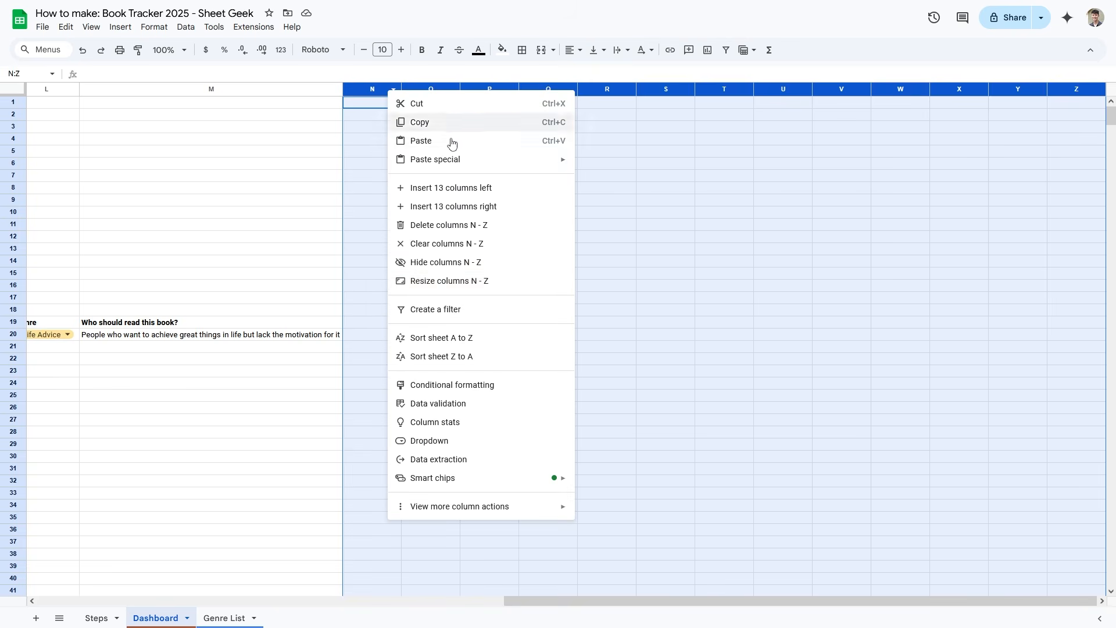
click(471, 225)
click(1023, 448)
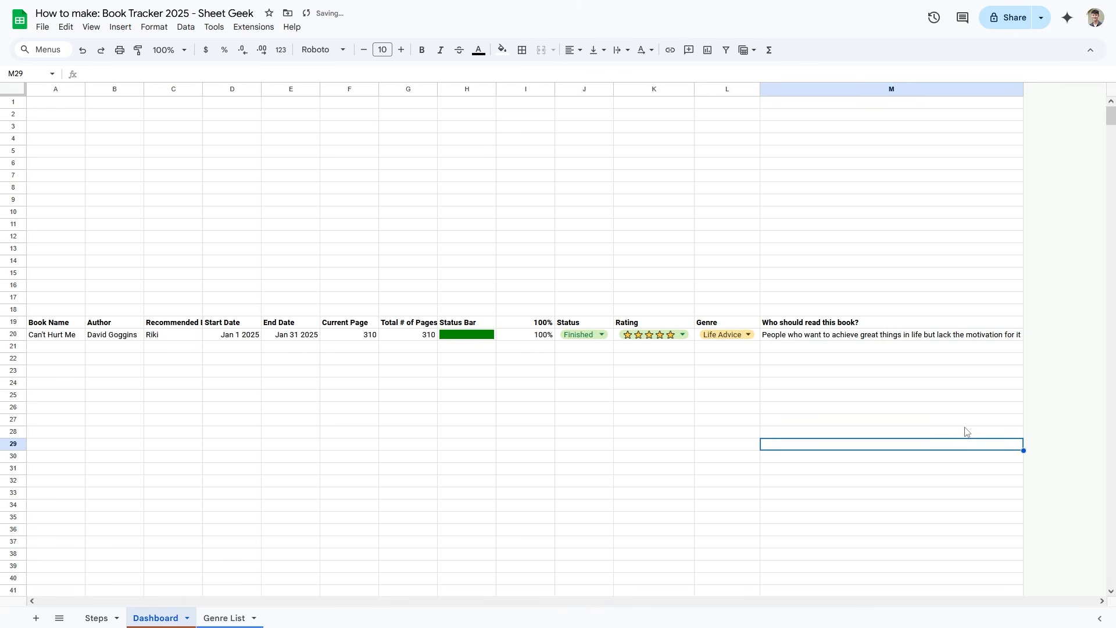
- Center the contents of all Dashboard cells horizontally
click(173, 164)
click(22, 95)
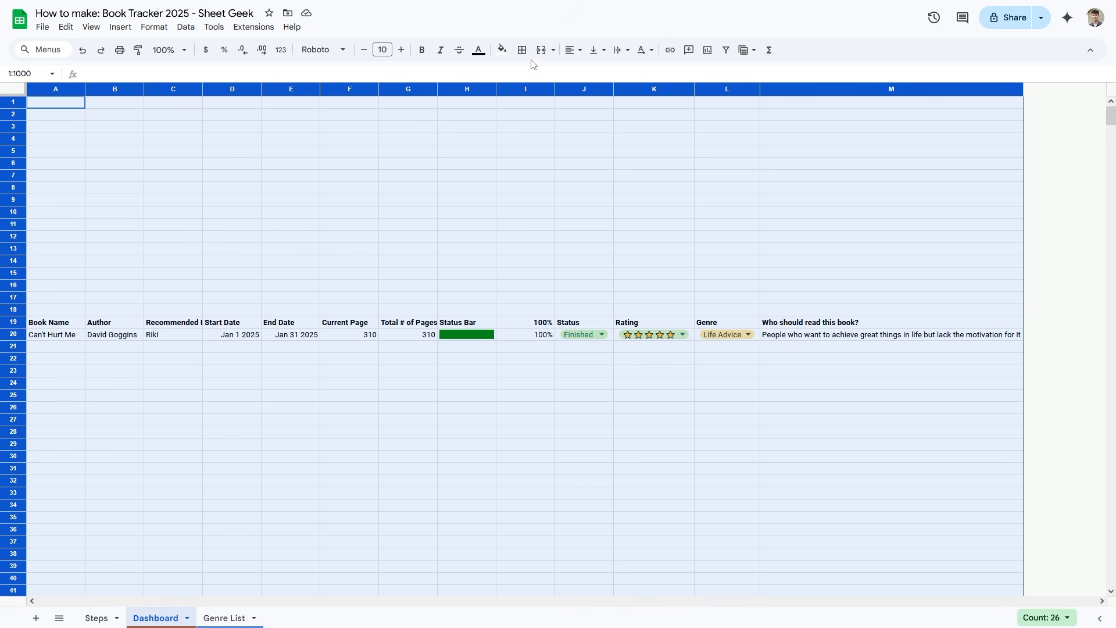
click(573, 50)
click(592, 73)
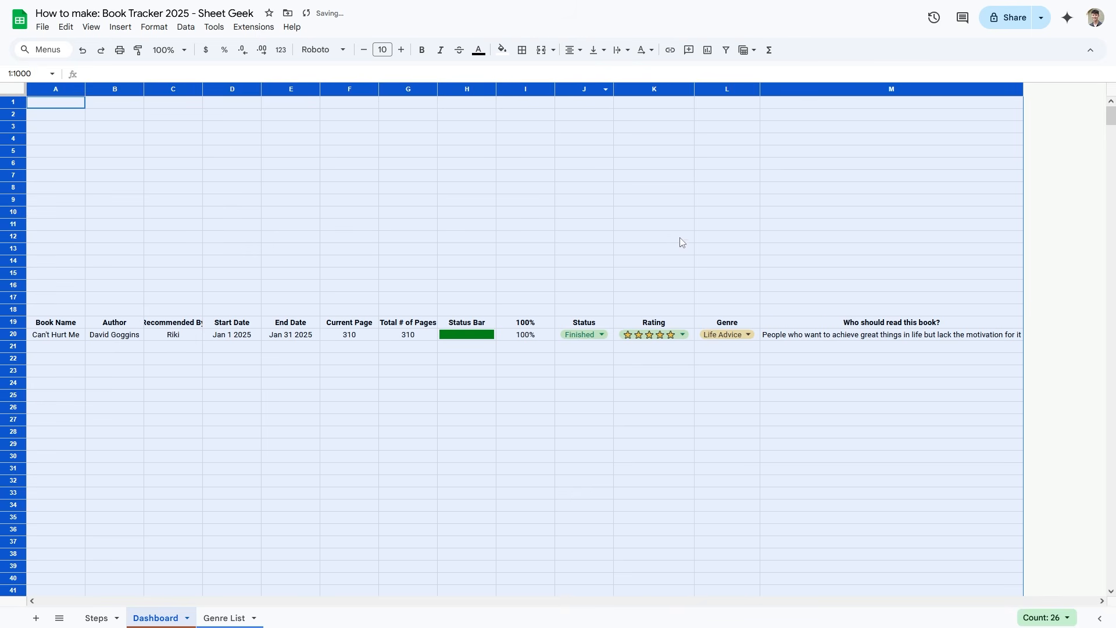
click(426, 361)
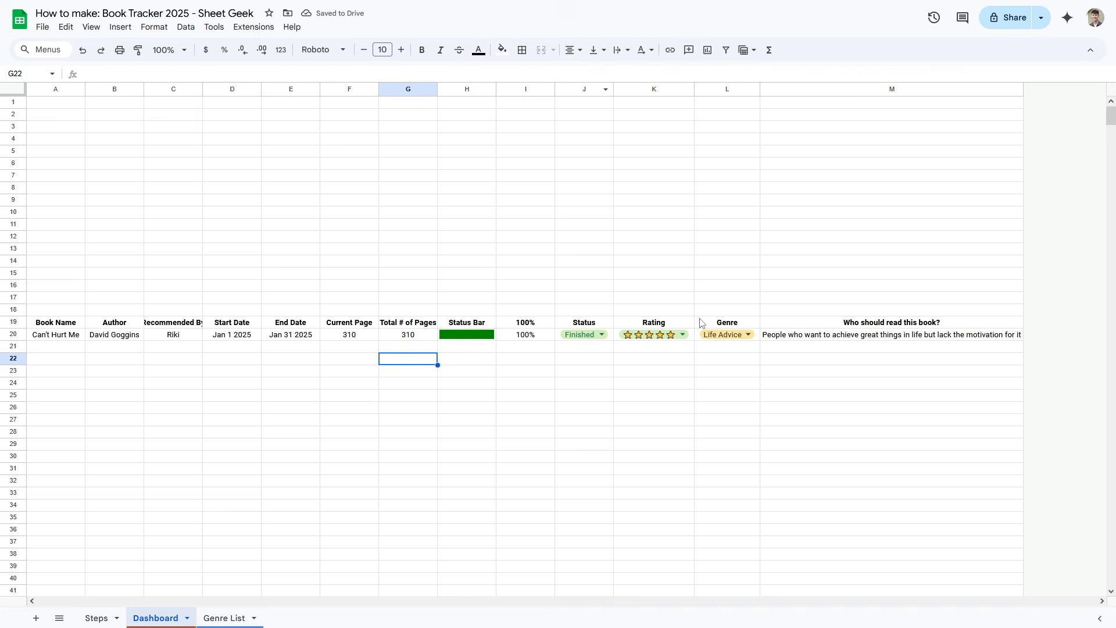
- Widen columns A to C equally and narrow the Start Date and End Date columns
drag(54, 94, 174, 91)
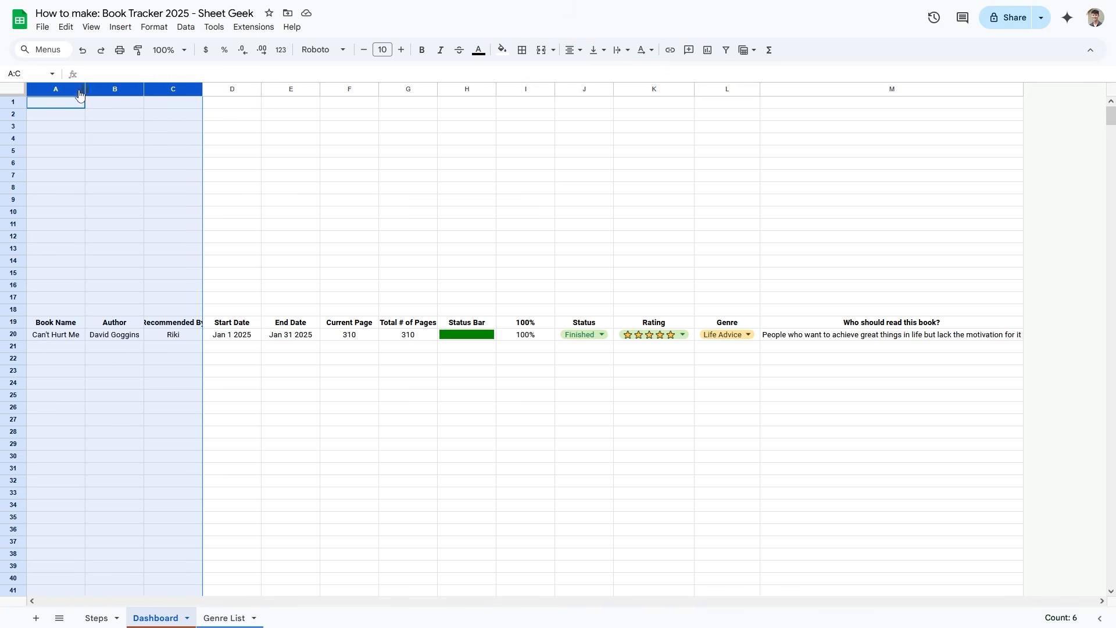
drag(86, 88, 126, 88)
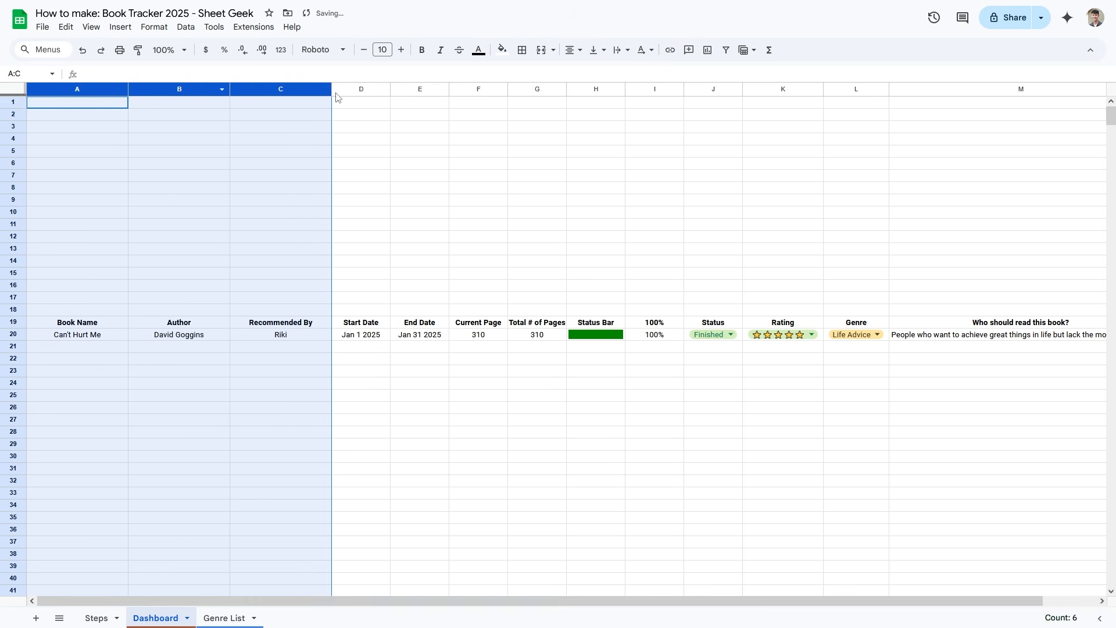
mouse_move(351, 89)
mouse_down()
mouse_move(410, 88)
mouse_move(370, 89)
mouse_up()
drag(447, 90, 483, 89)
drag(483, 89, 476, 89)
- Narrow column M slightly and set its text to wrap
click(1095, 94)
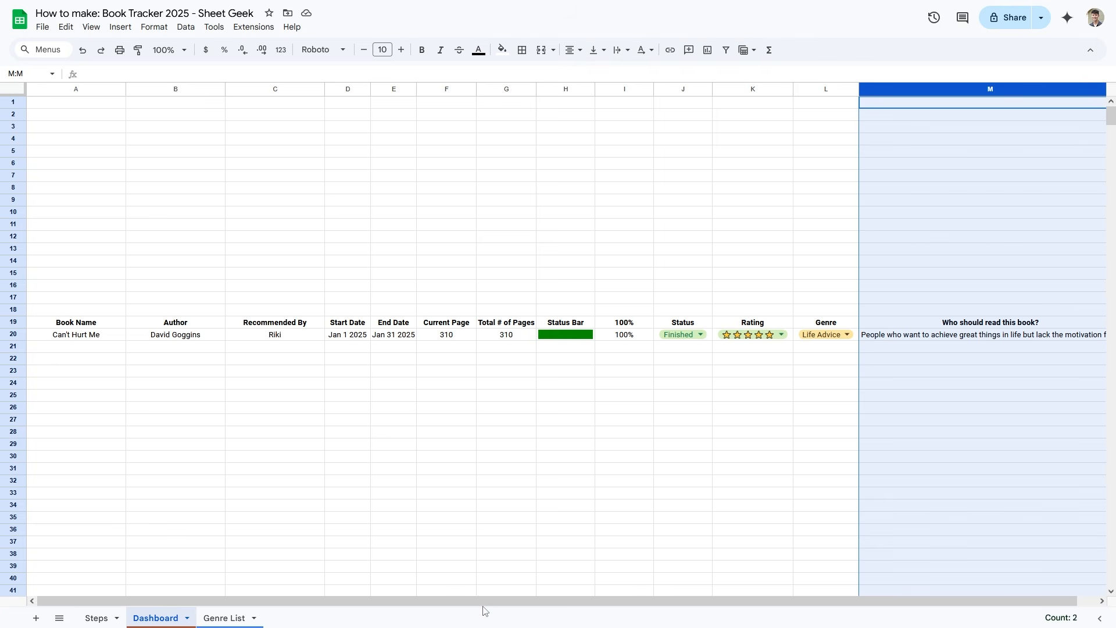
drag(486, 602, 526, 601)
drag(1106, 90, 1069, 90)
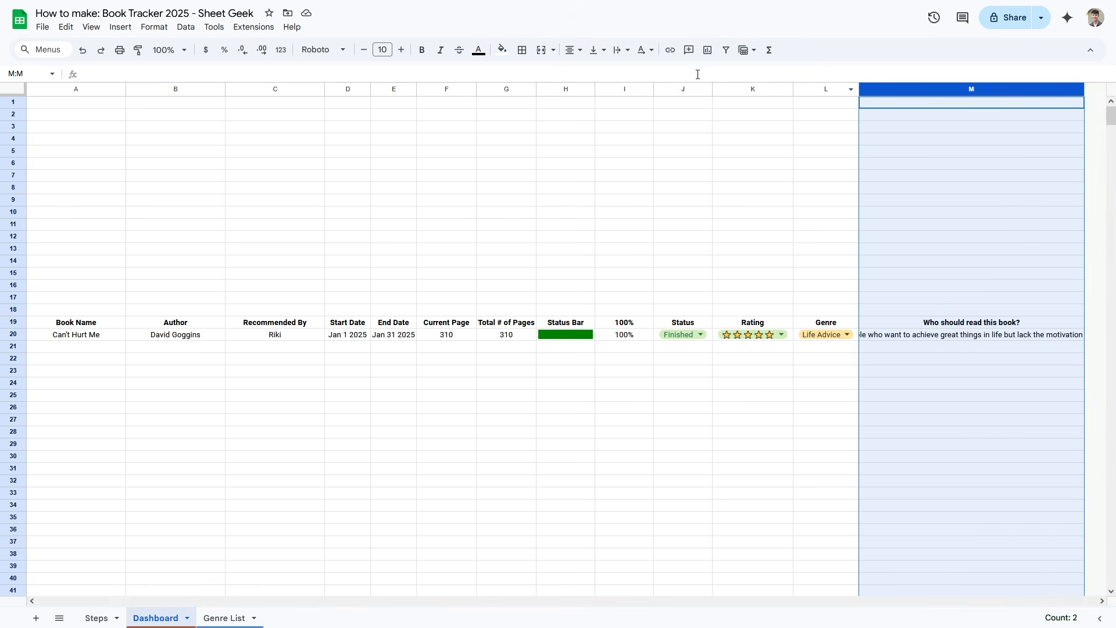
click(622, 50)
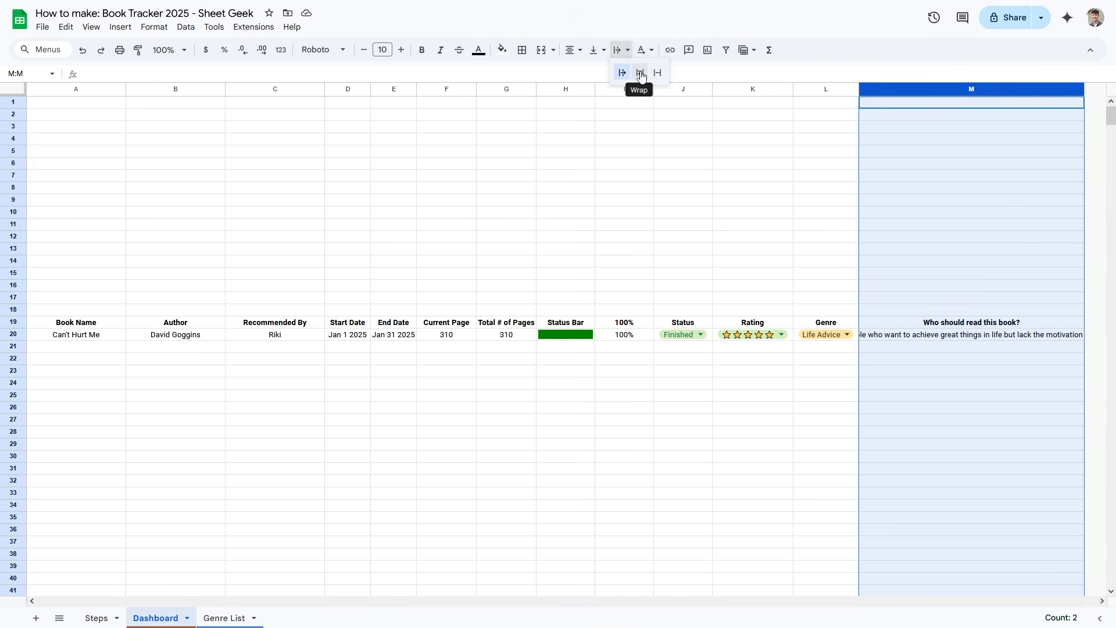
click(641, 74)
click(944, 342)
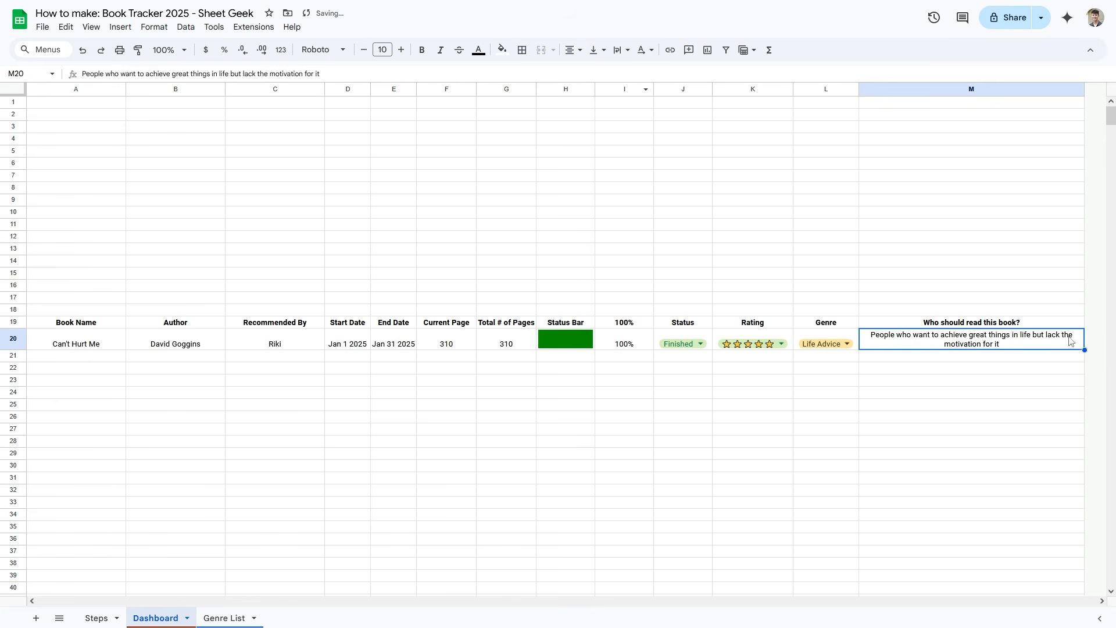
- Align the contents of all Dashboard cells vertically to the middle
click(9, 93)
click(598, 50)
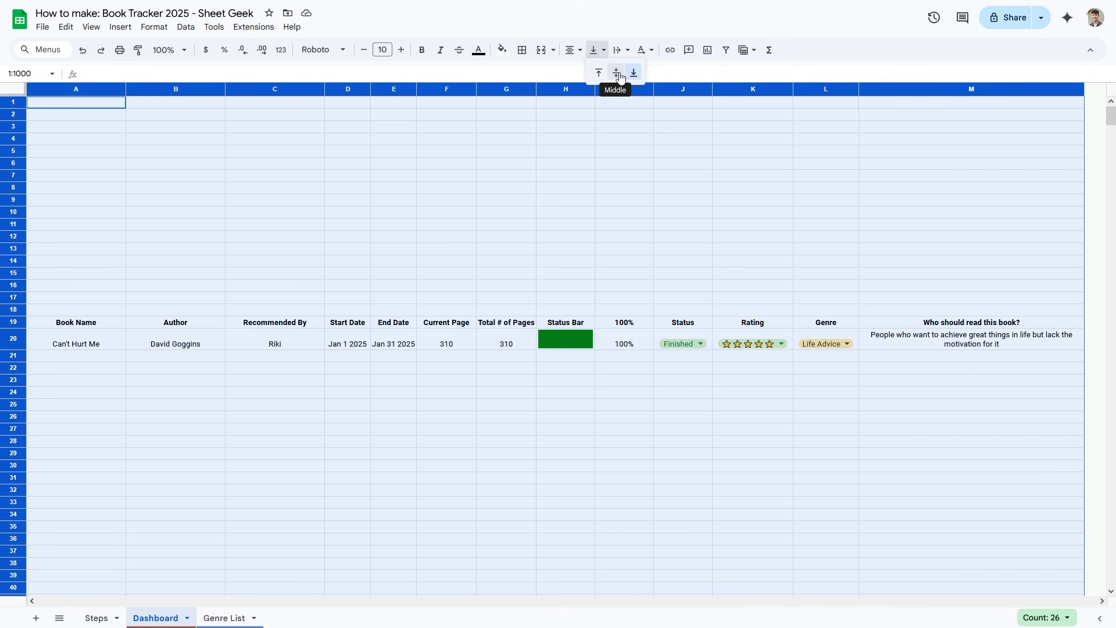
click(618, 75)
click(514, 348)
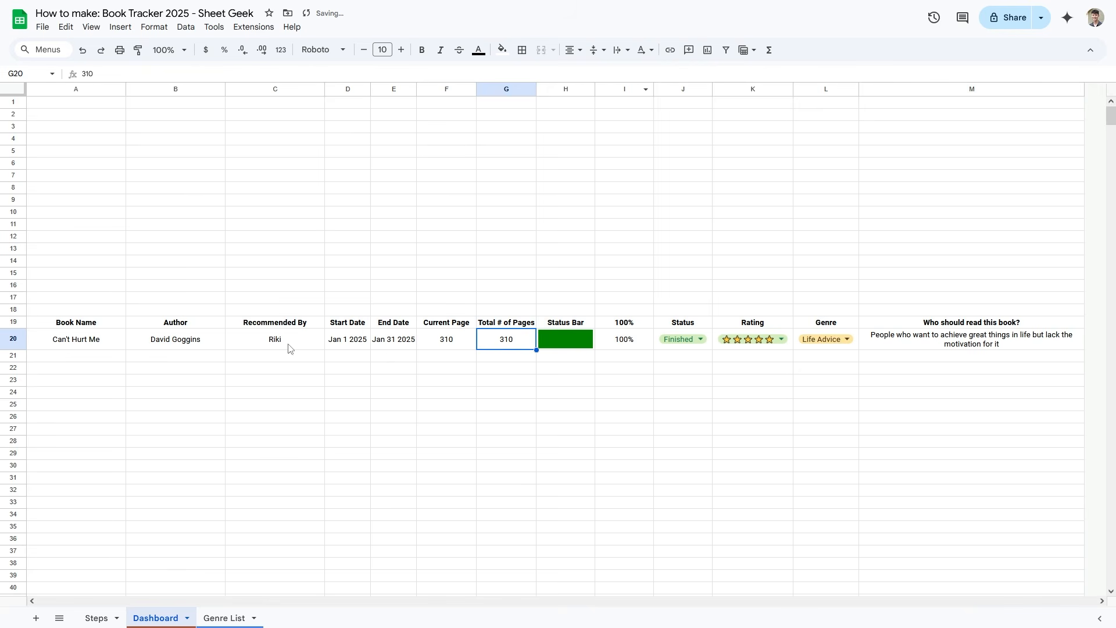
- Increase the height of rows 20 to 1000 evenly, leaving some space around the wrapped text
click(22, 342)
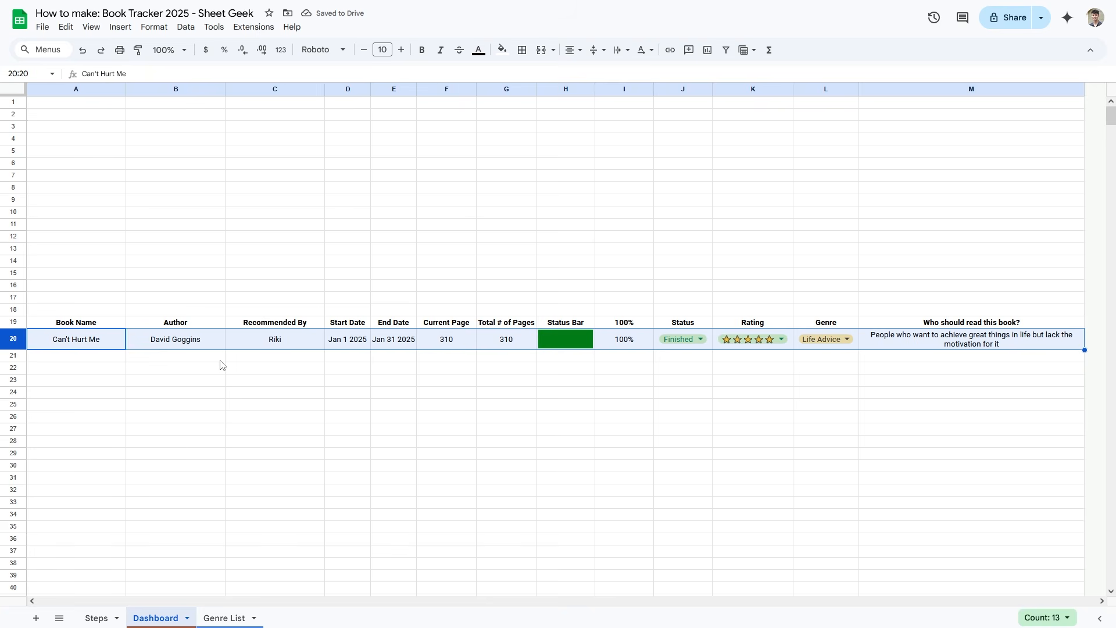
key(ctrl+shift+Down)
scroll(229, 366, up, 20)
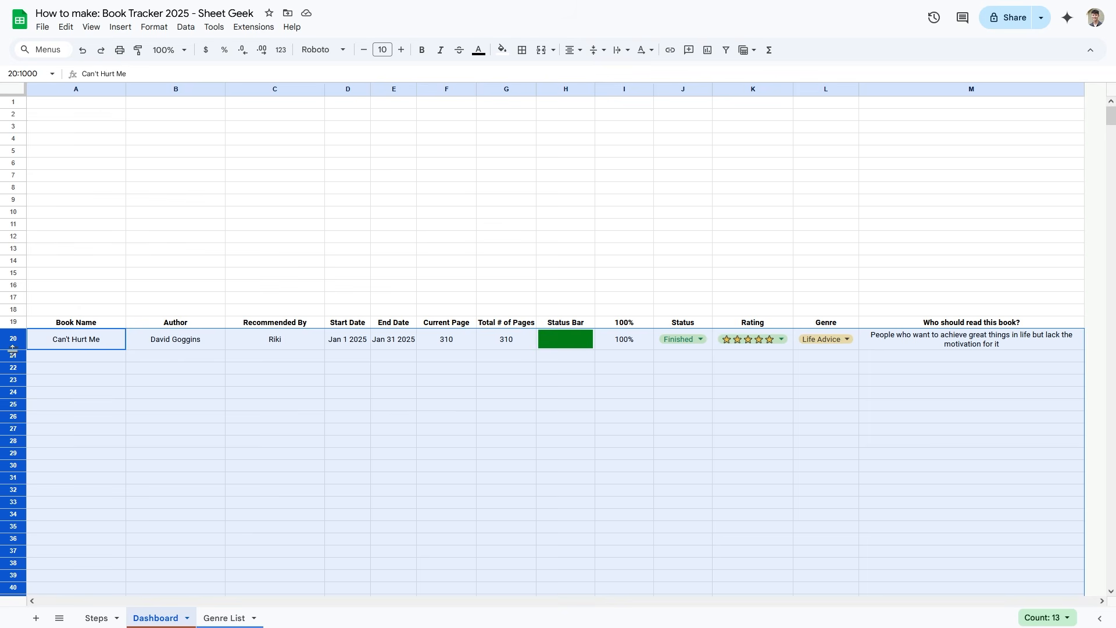
drag(12, 348, 13, 351)
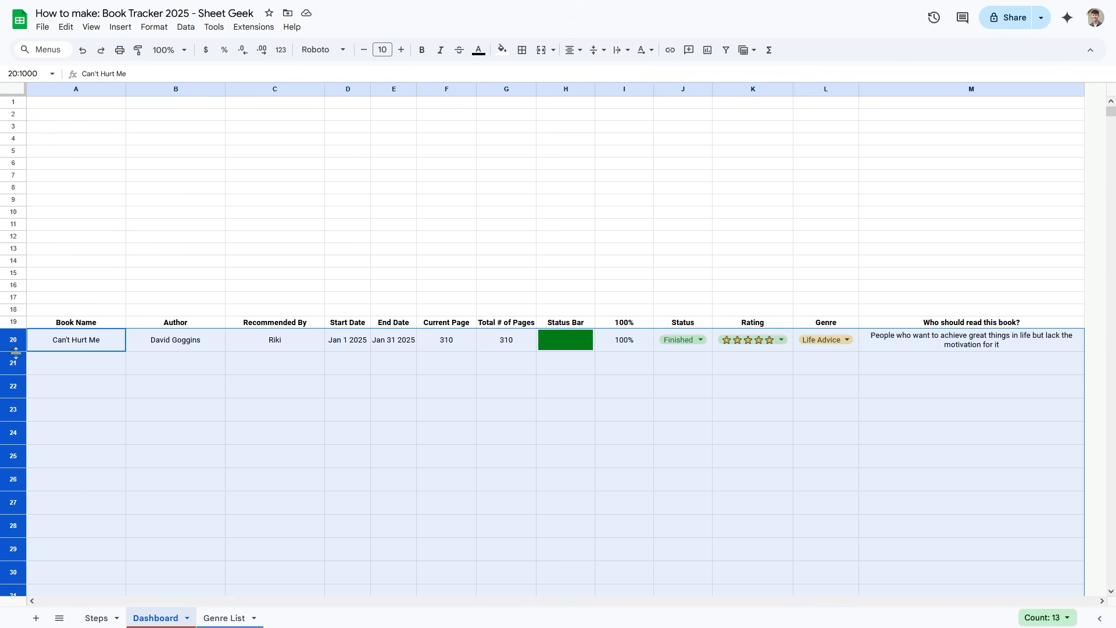
drag(16, 352, 15, 355)
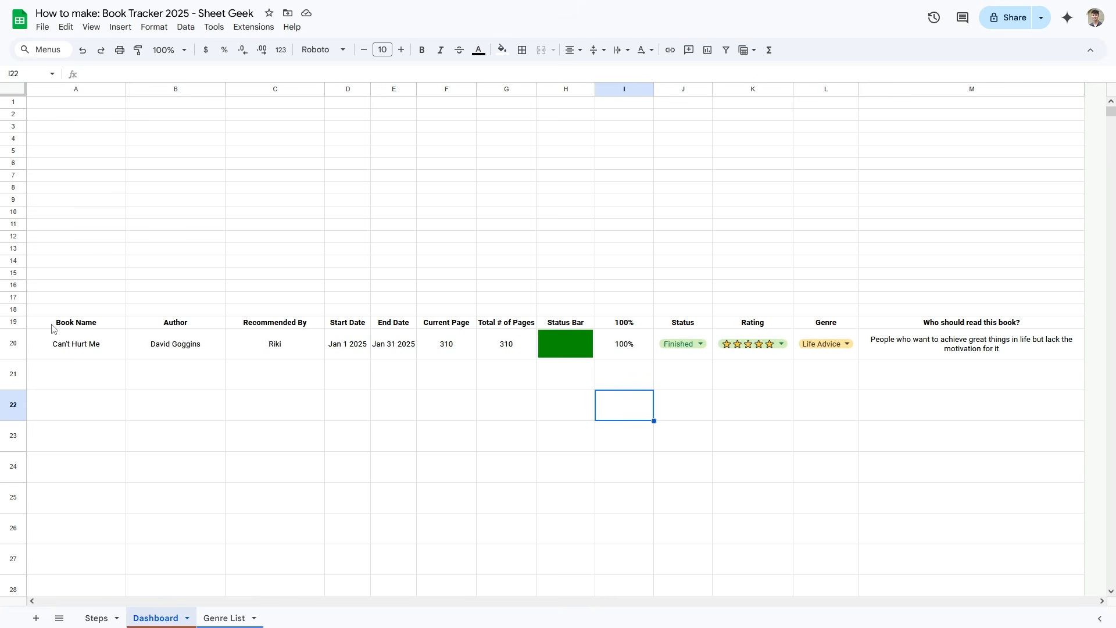
- Apply alternating colors with a header to the Dashboard table range A19:M1000
drag(52, 329, 893, 324)
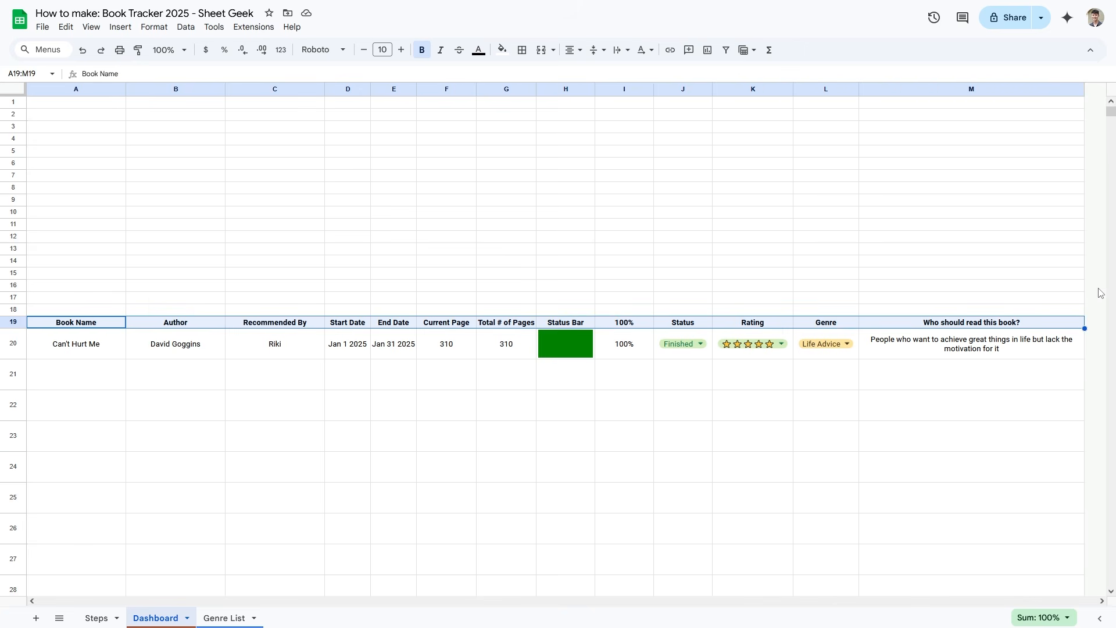
key(shift+Down)
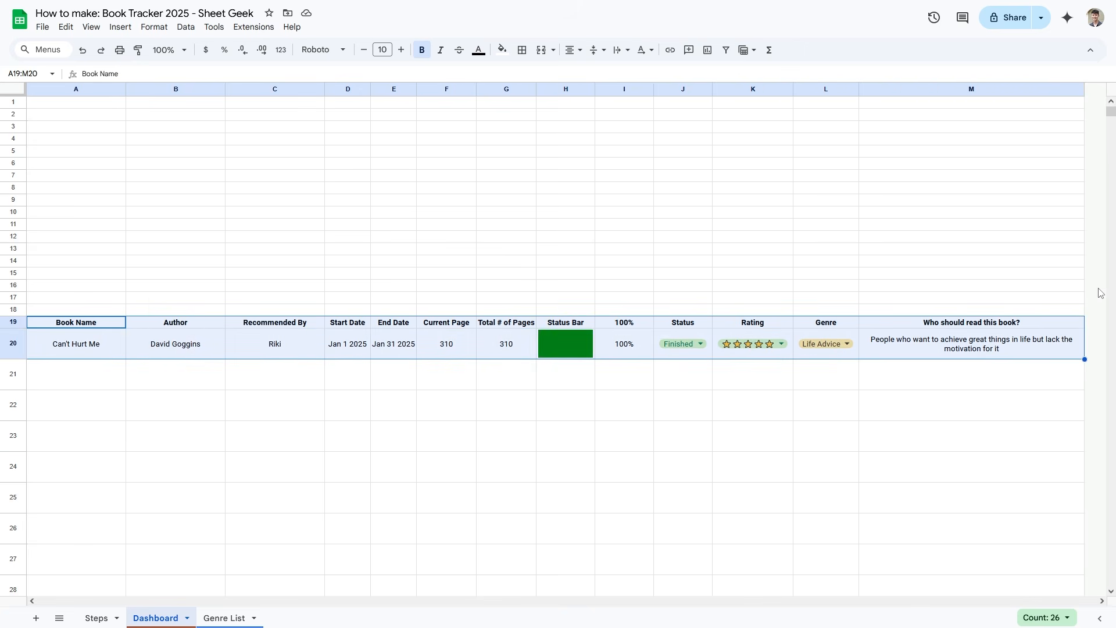
key(ctrl+shift+Down)
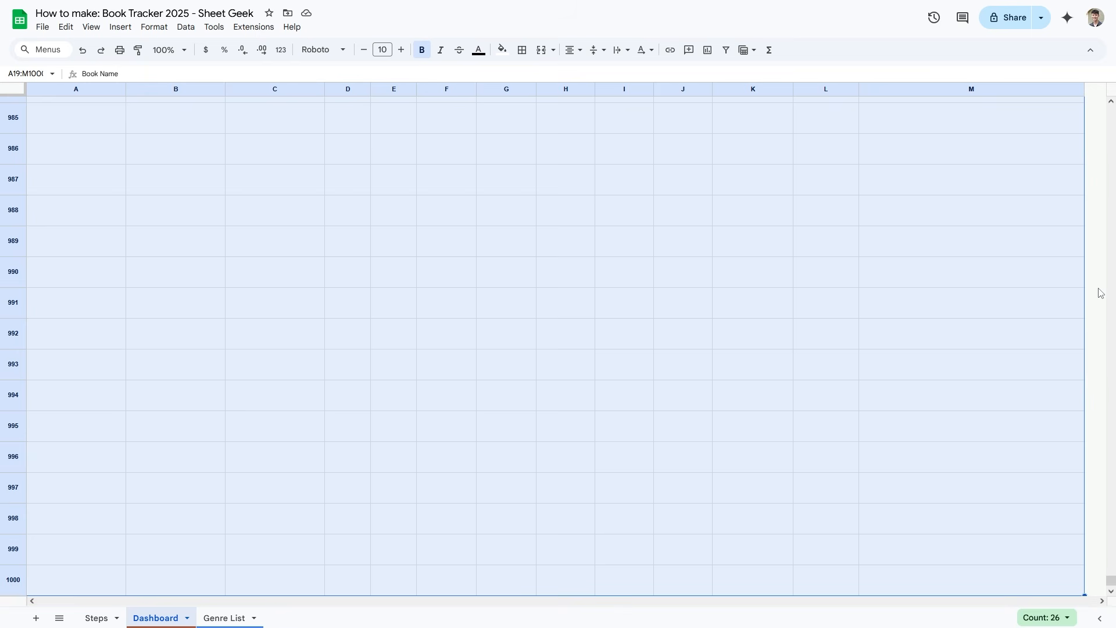
drag(1112, 579, 1111, 110)
click(154, 27)
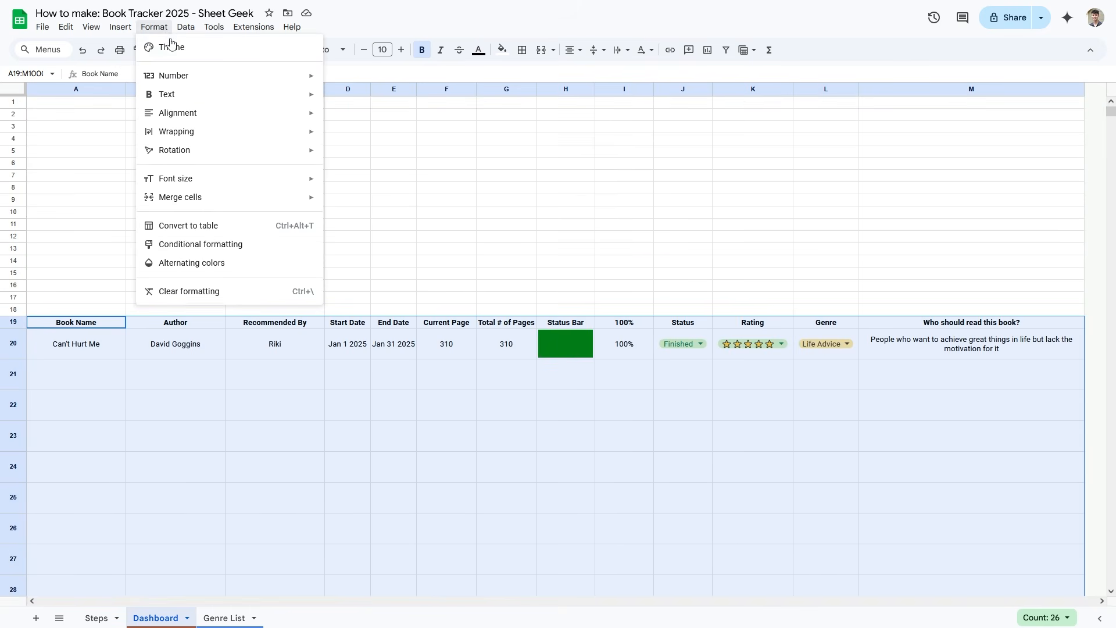
click(198, 264)
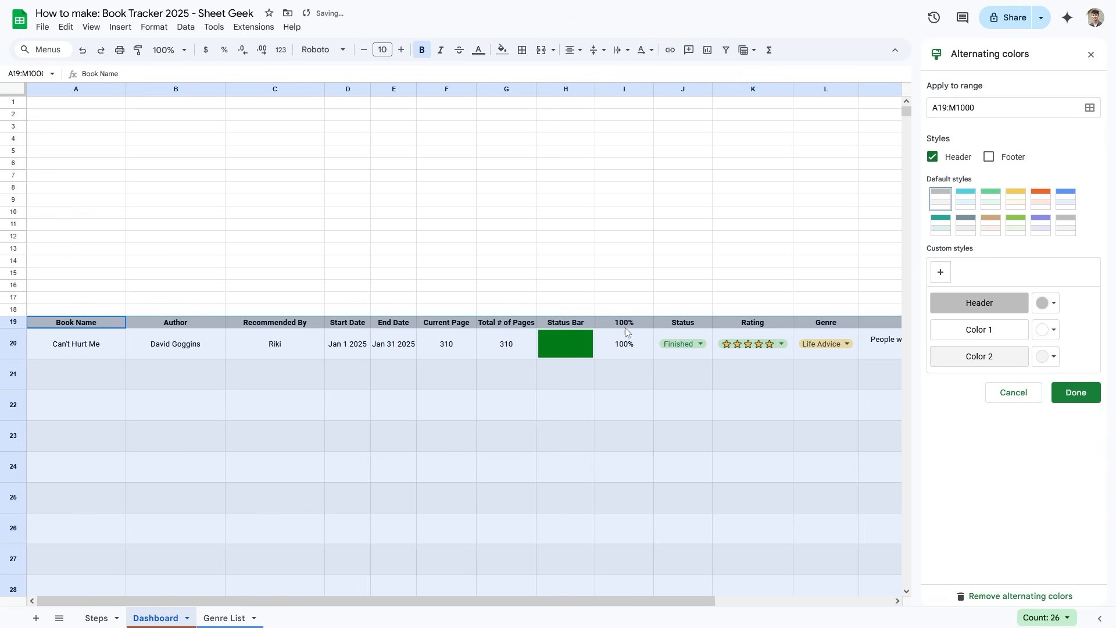
scroll(328, 295, down, 4)
scroll(225, 354, up, 4)
click(729, 389)
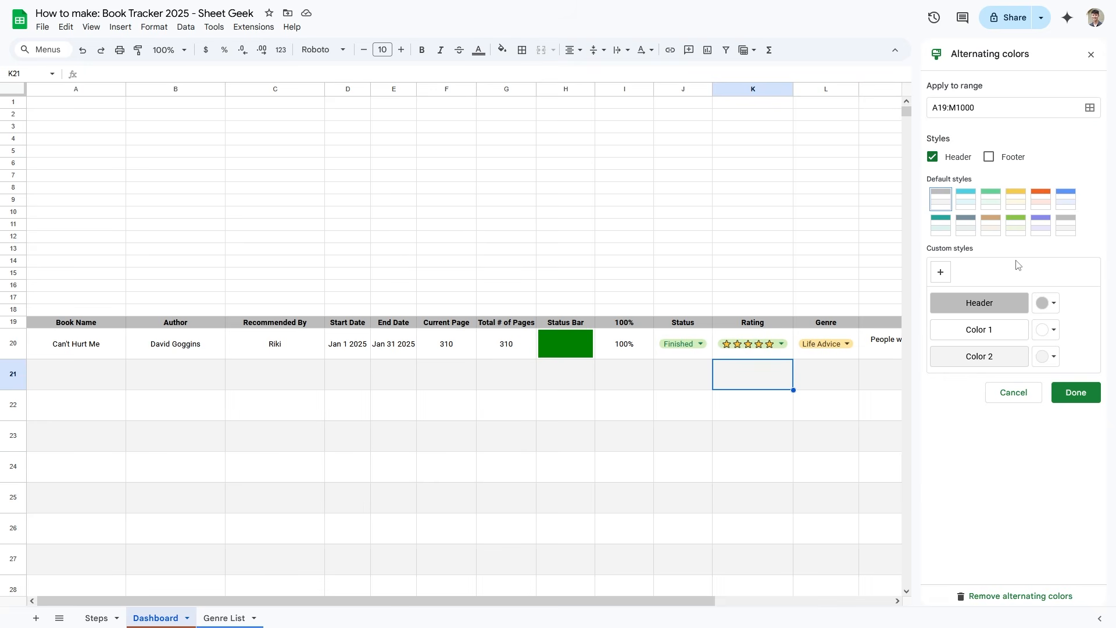
- Set the alternating colors' header to the light salmon custom color
click(1008, 303)
click(959, 486)
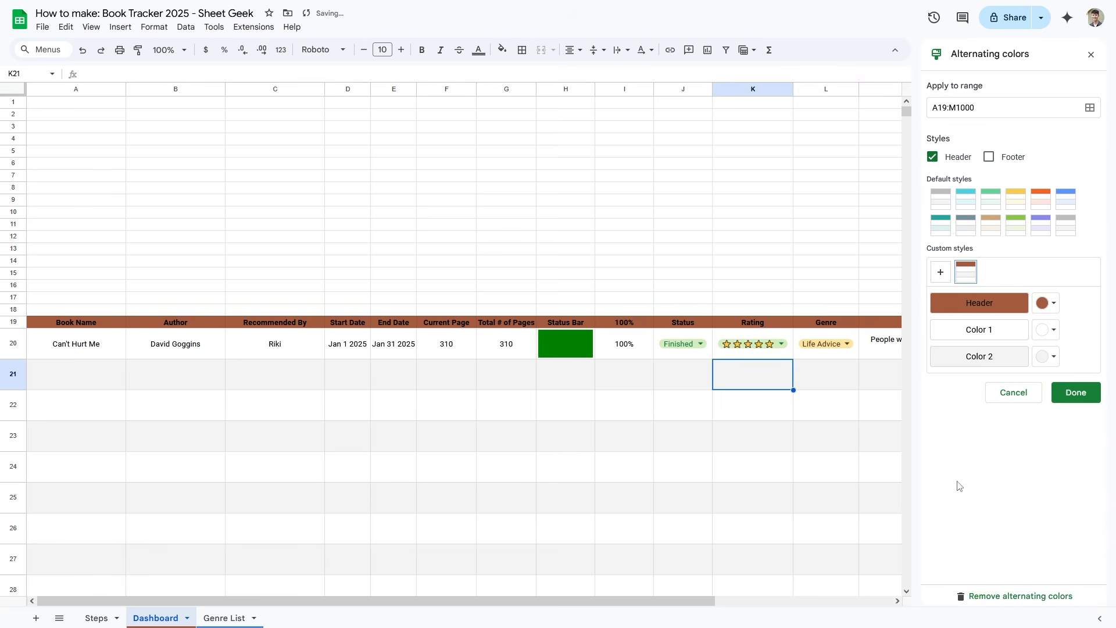
click(1047, 303)
click(947, 487)
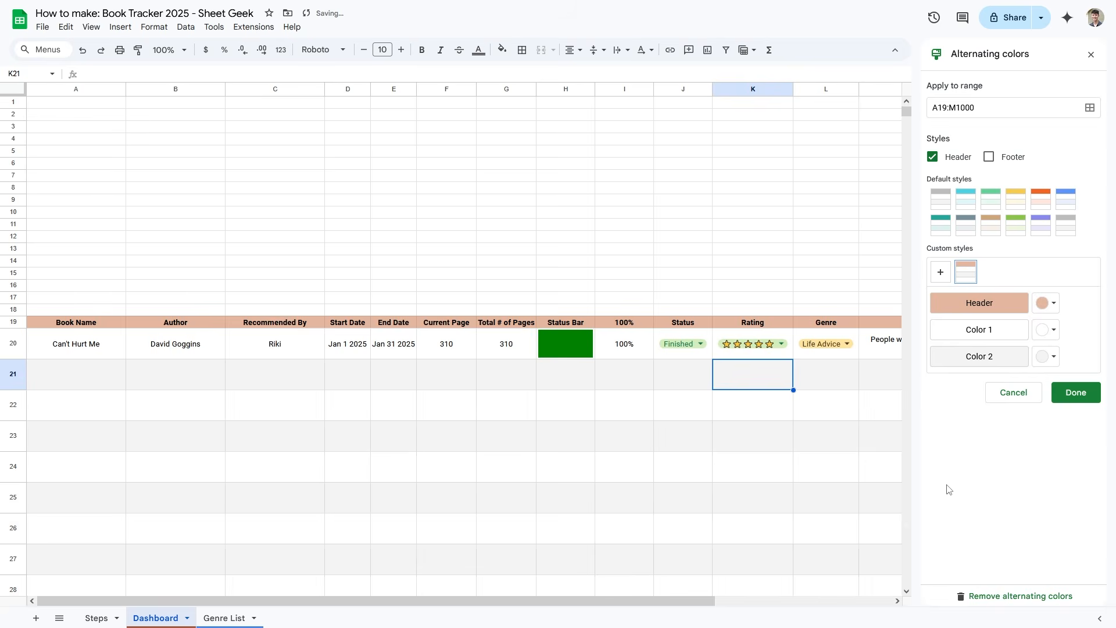
- Set the alternating colors' Color 2 to the cream custom color and finish the banding setup
click(1047, 357)
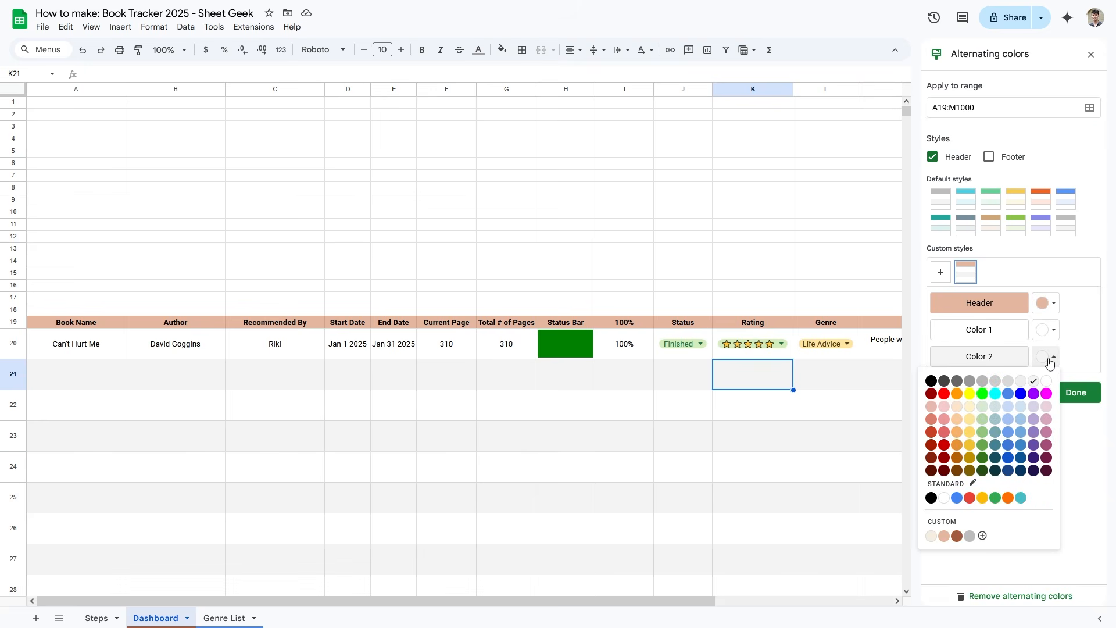
click(932, 537)
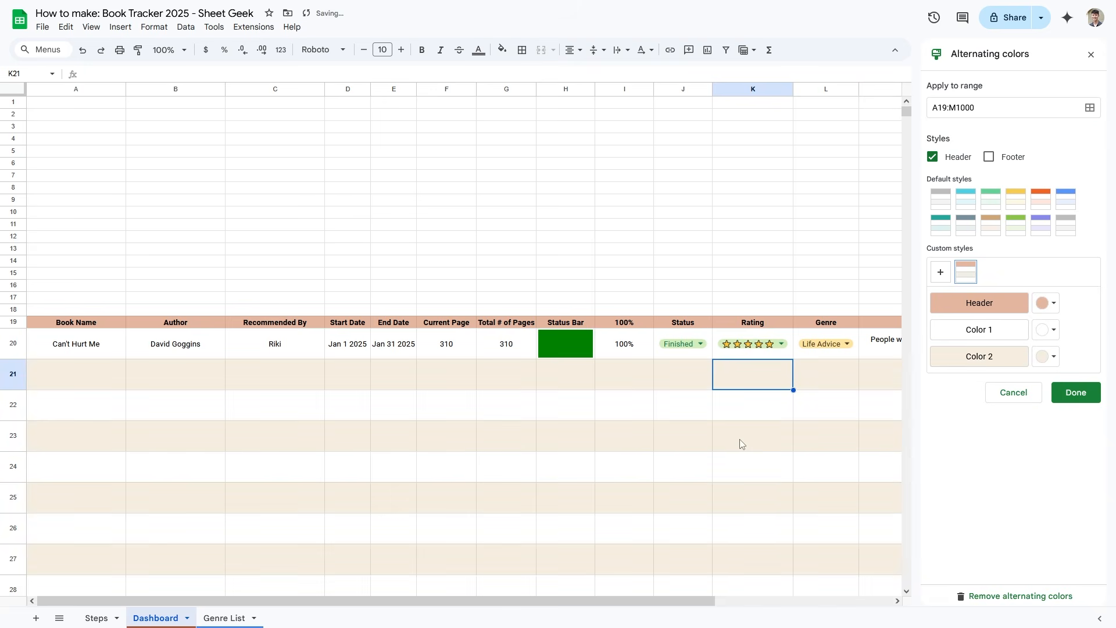
click(482, 386)
click(1077, 393)
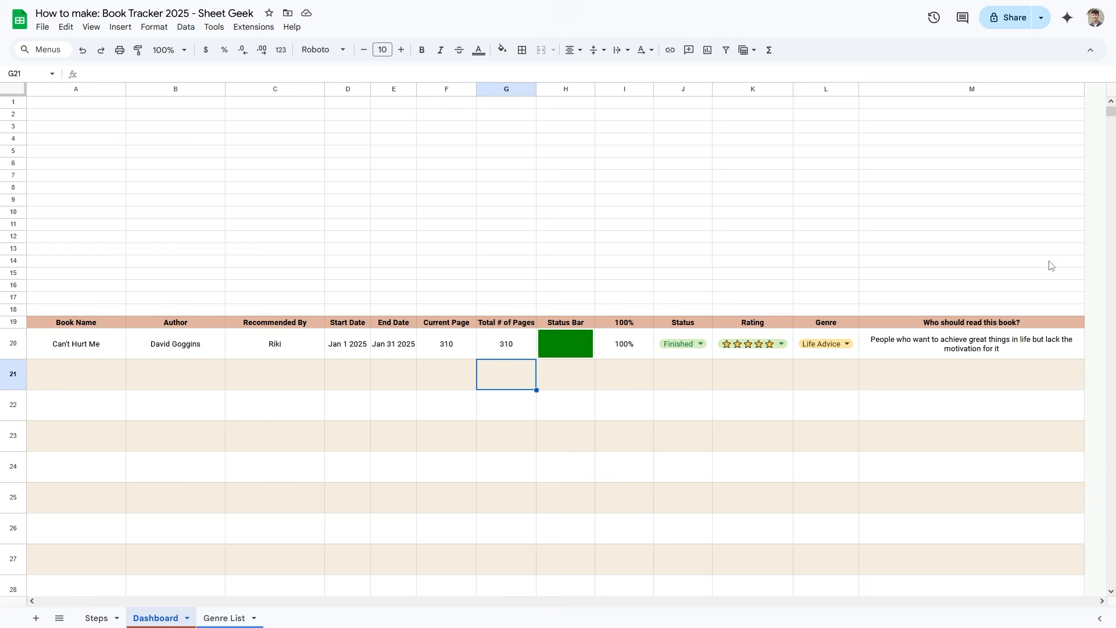
scroll(918, 355, down, 20)
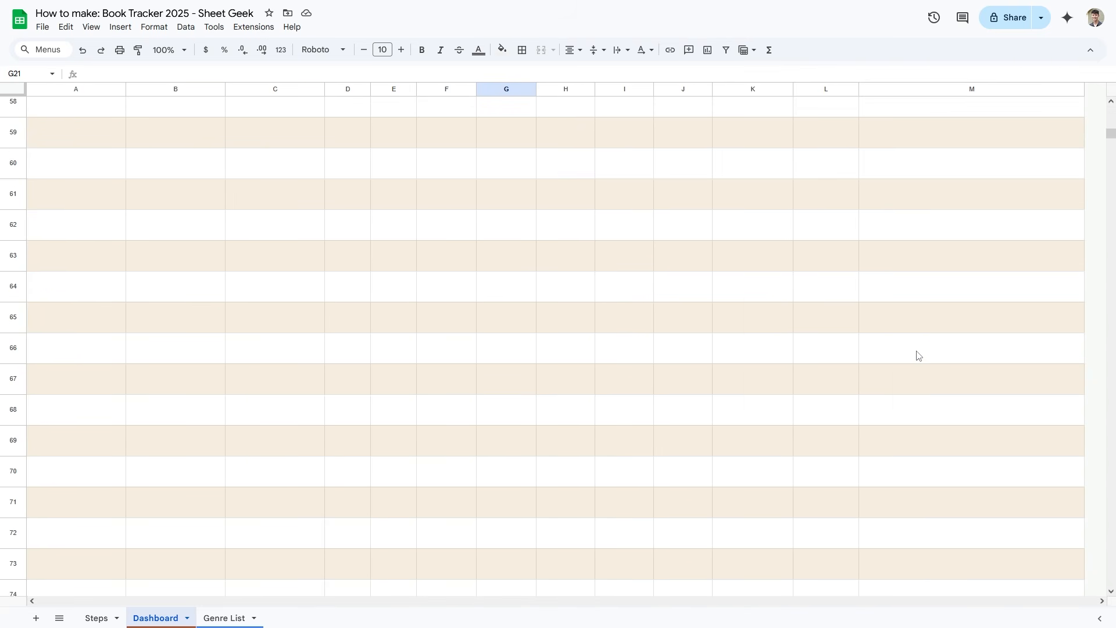
scroll(917, 354, up, 20)
- Try to fill the Status Bar formula from H20 down to H78, and undo the fill
click(566, 346)
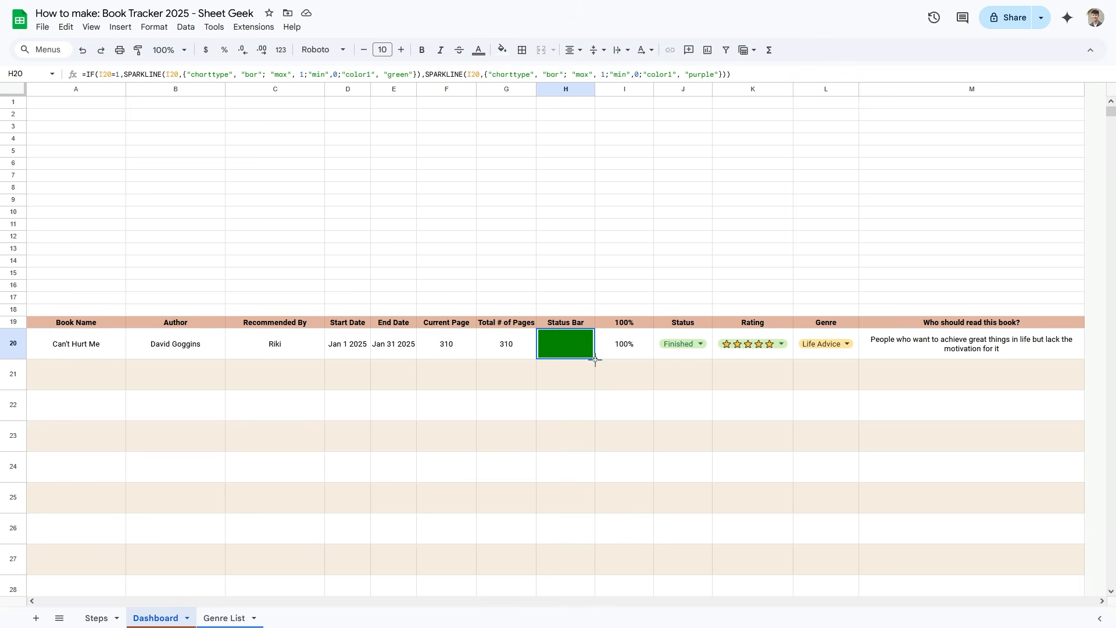
drag(599, 465, 571, 499)
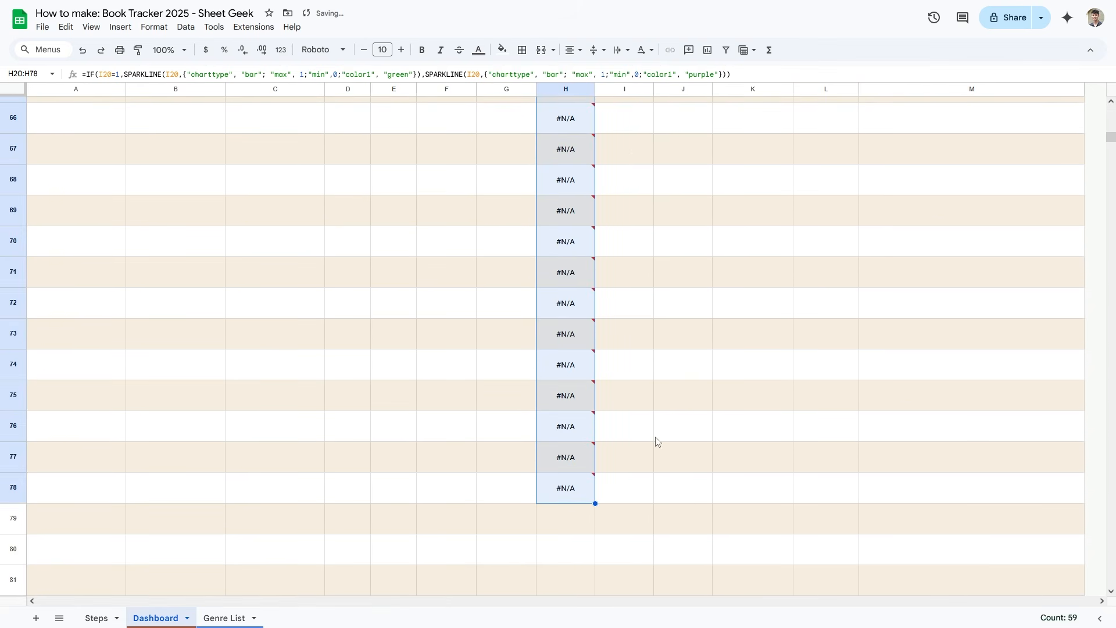
key(ctrl+z)
scroll(625, 436, up, 6)
scroll(625, 436, up, 15)
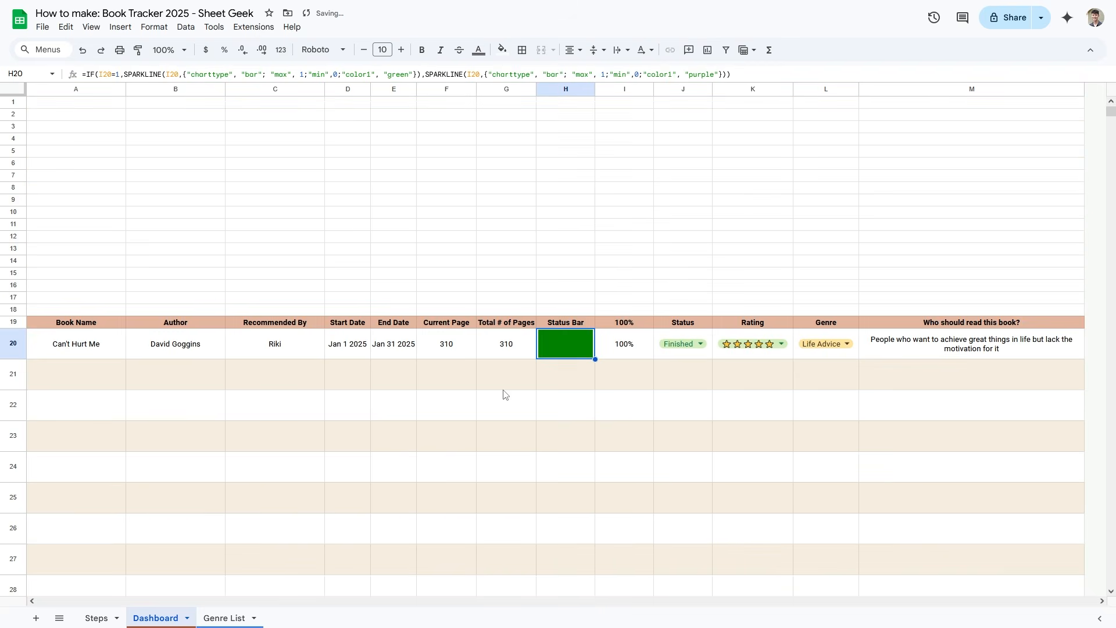
- Enter =SEQUENCE(500) in G21 to number the rows below the sample book
click(504, 389)
text(=seq)
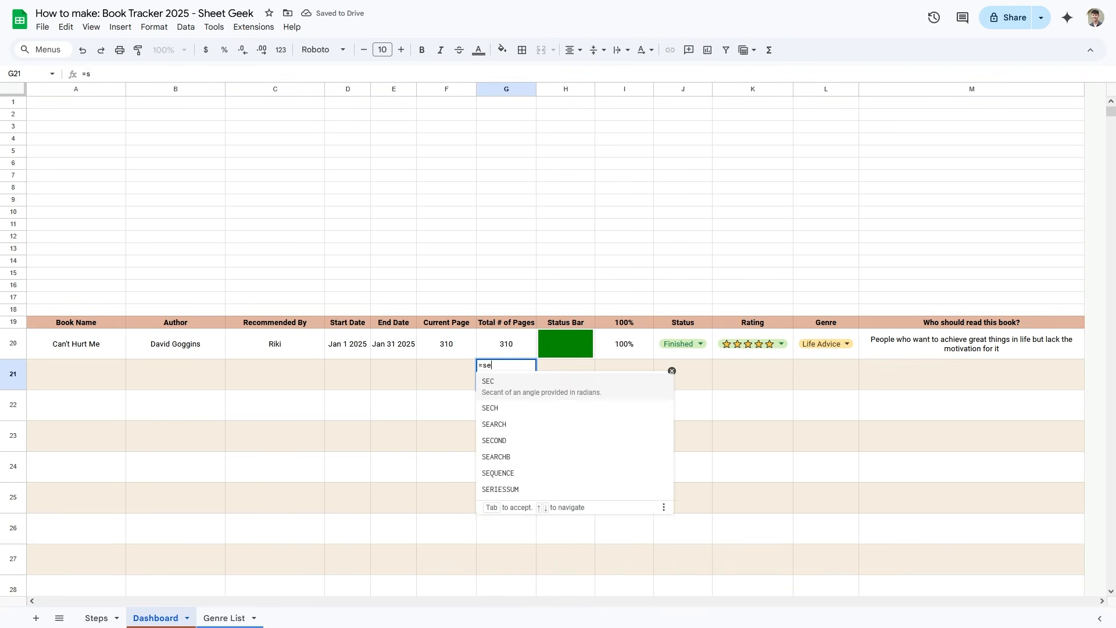
key(Tab)
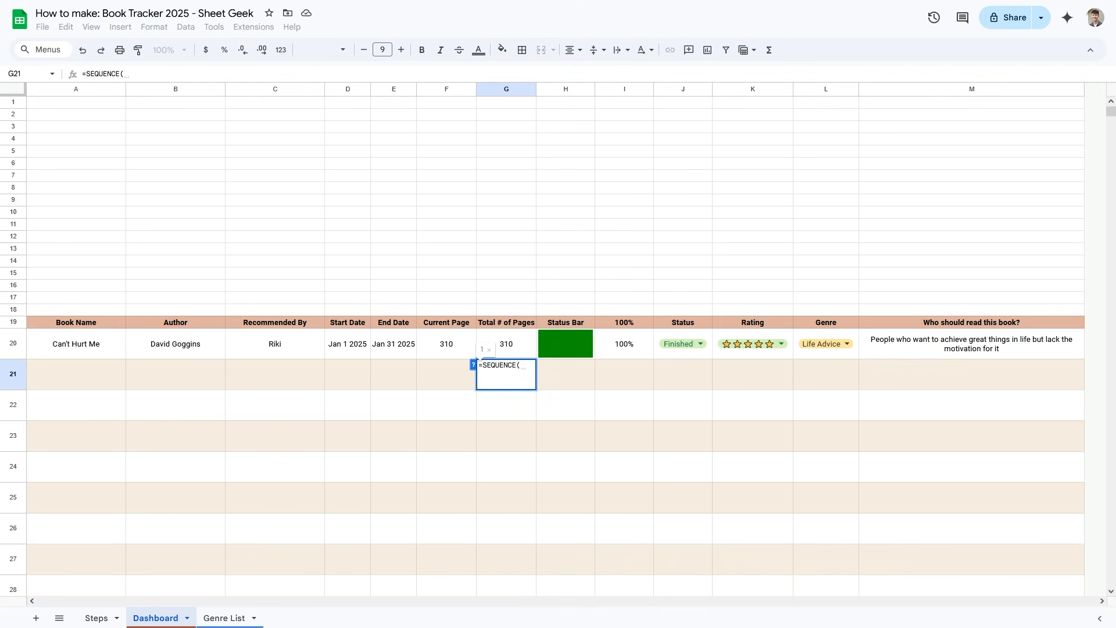
text(100))
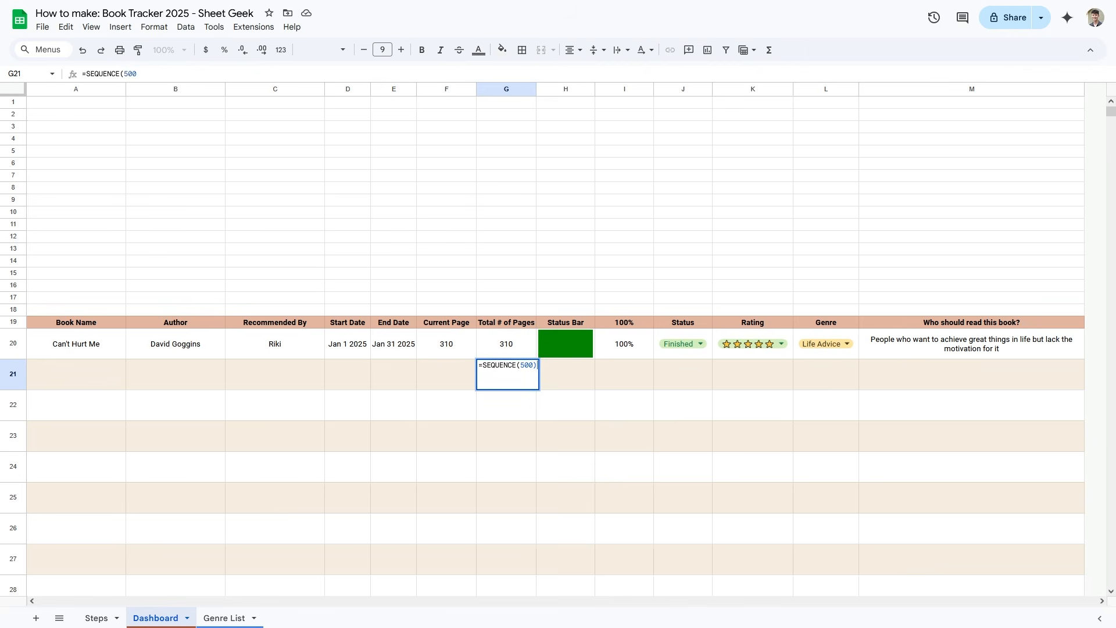
key(Return)
- Delete the surplus rows 521 to 1000 so the sheet ends at the last sequence number
scroll(1115, 173, down, 6)
drag(1114, 125, 1099, 358)
scroll(481, 561, up, 3)
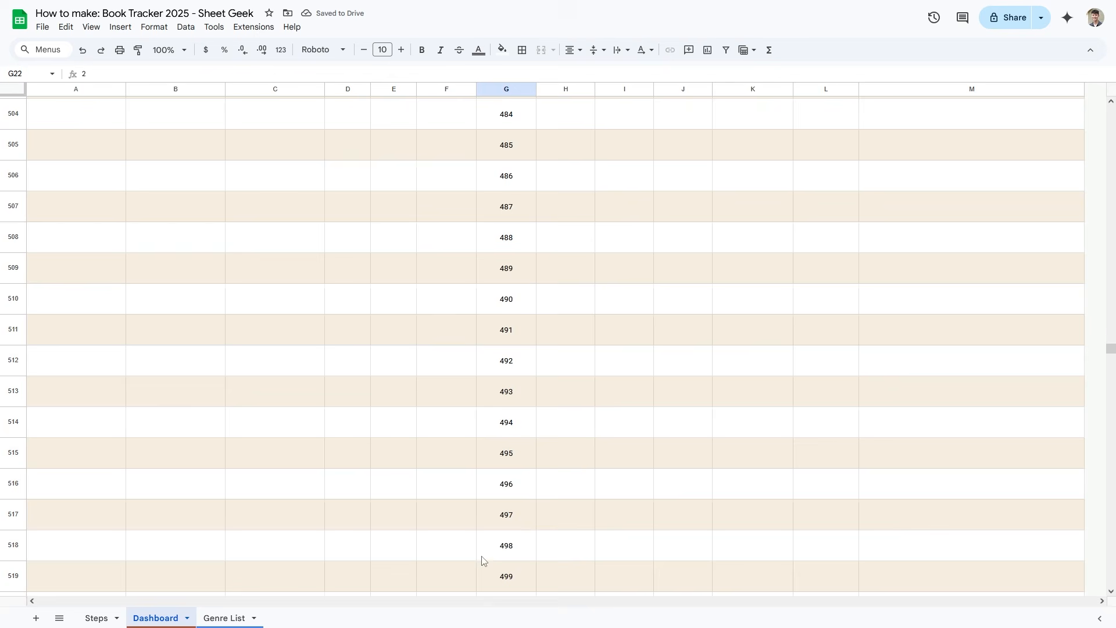
scroll(514, 528, down, 1)
click(20, 532)
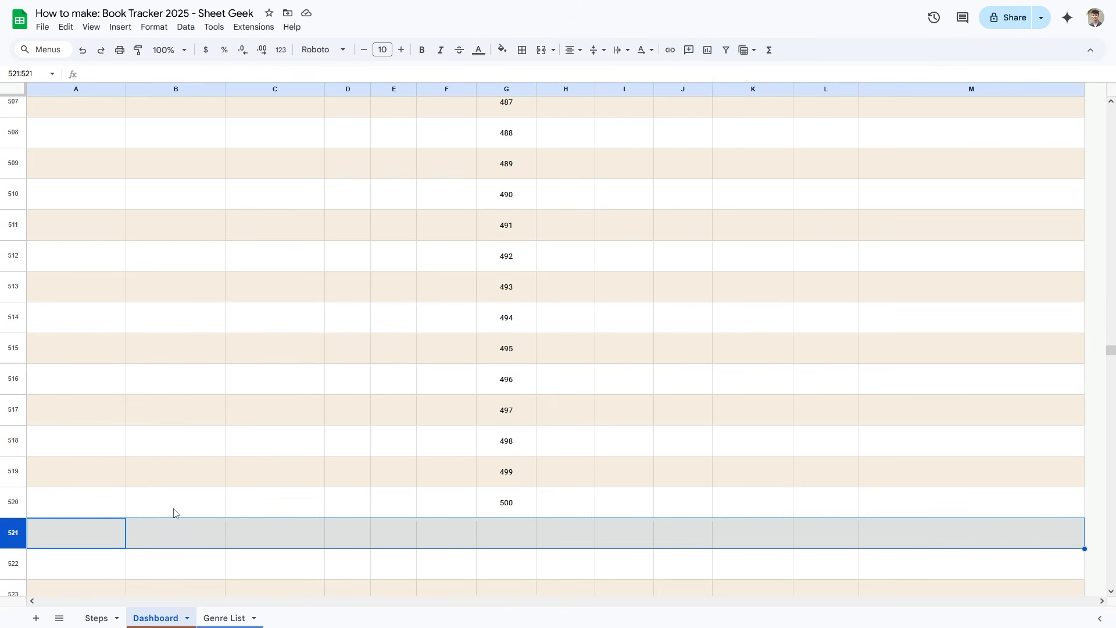
key(ctrl+shift+Down)
right_click(7, 367)
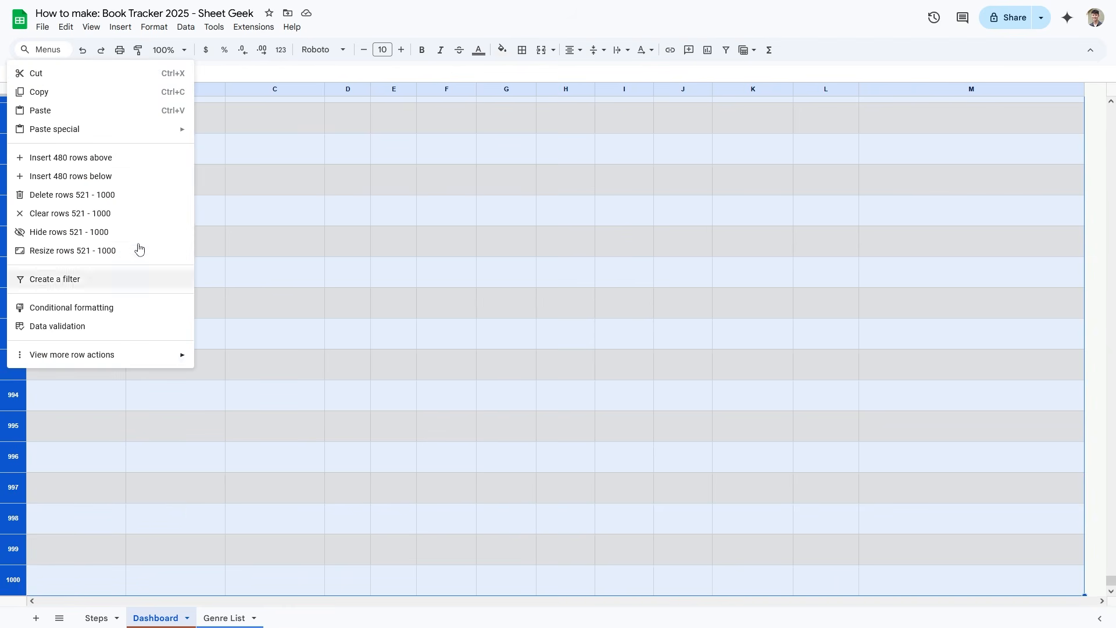
click(119, 197)
click(159, 483)
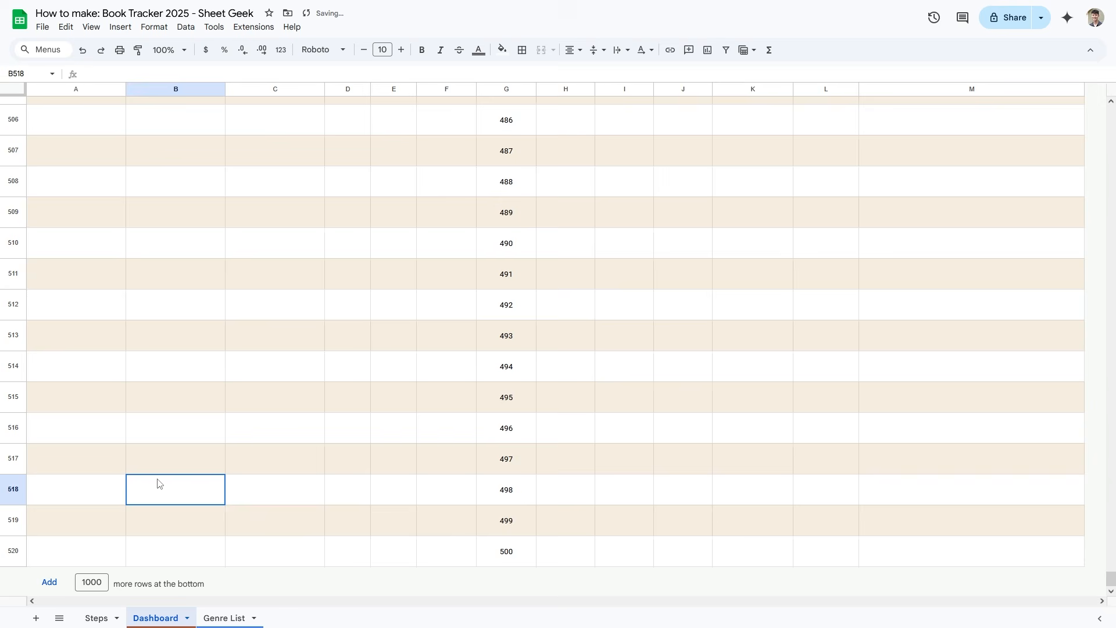
- Fill the Status Bar formula from H20 down through all rows of the table
click(505, 554)
drag(1111, 579, 1111, 112)
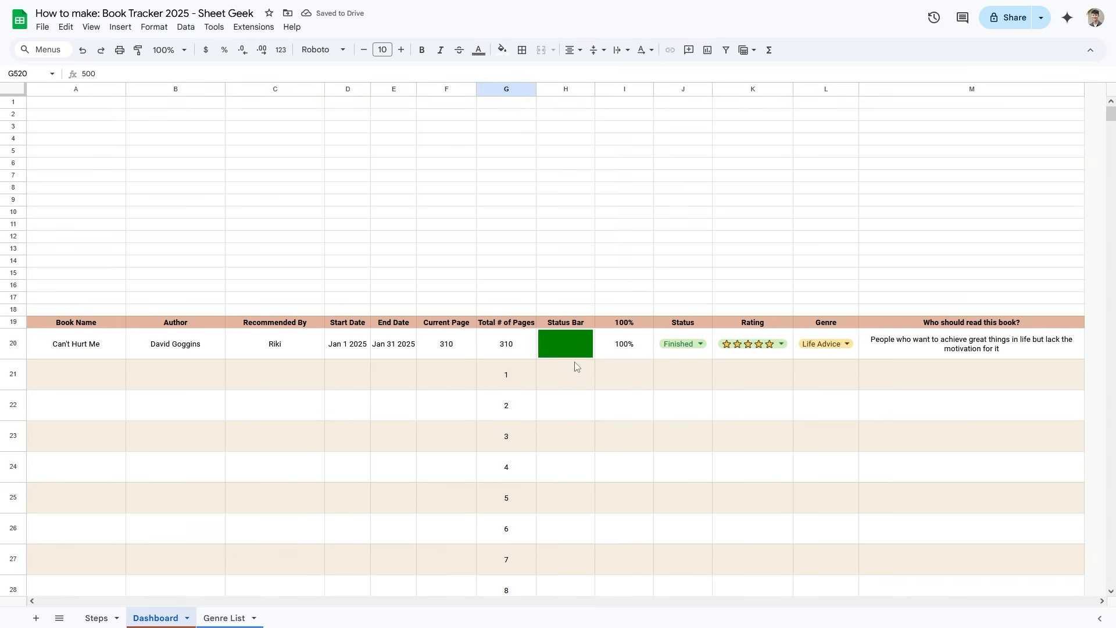
click(576, 352)
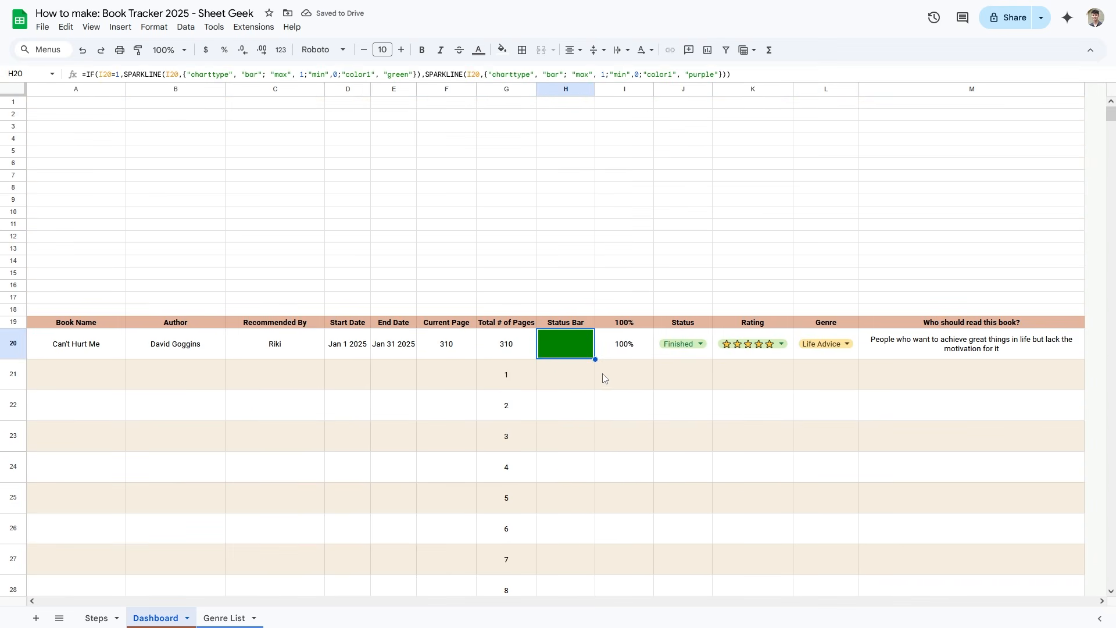
double_click(593, 357)
scroll(640, 383, down, 10)
scroll(648, 372, down, 10)
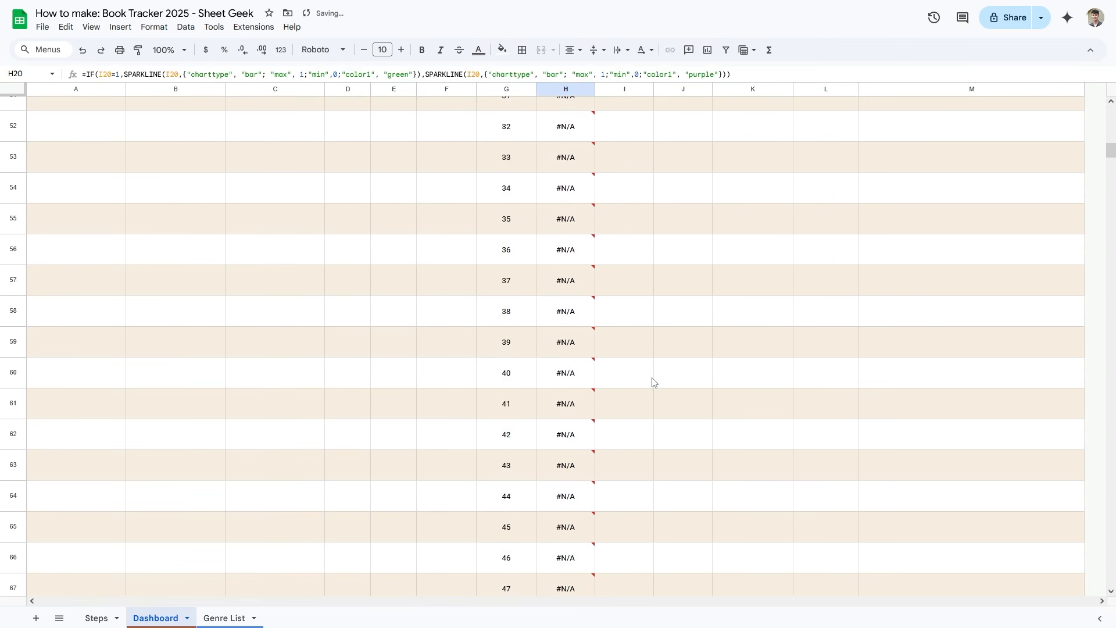
drag(1111, 161, 1069, 115)
click(722, 409)
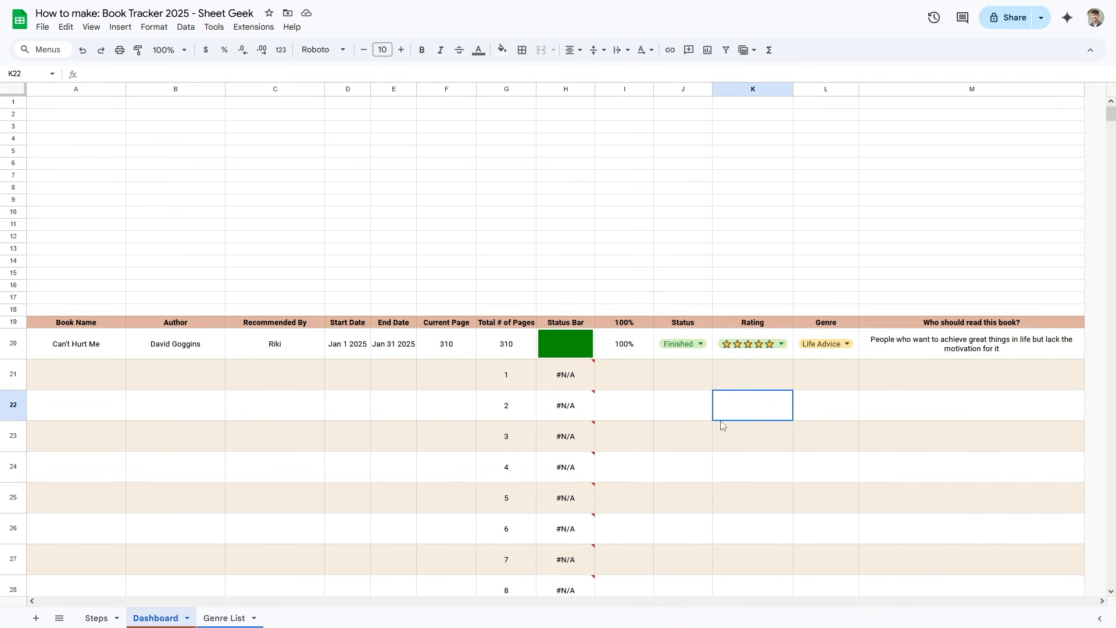
- Fill the percentage formula from I20 down through all rows of the table
click(634, 349)
double_click(654, 360)
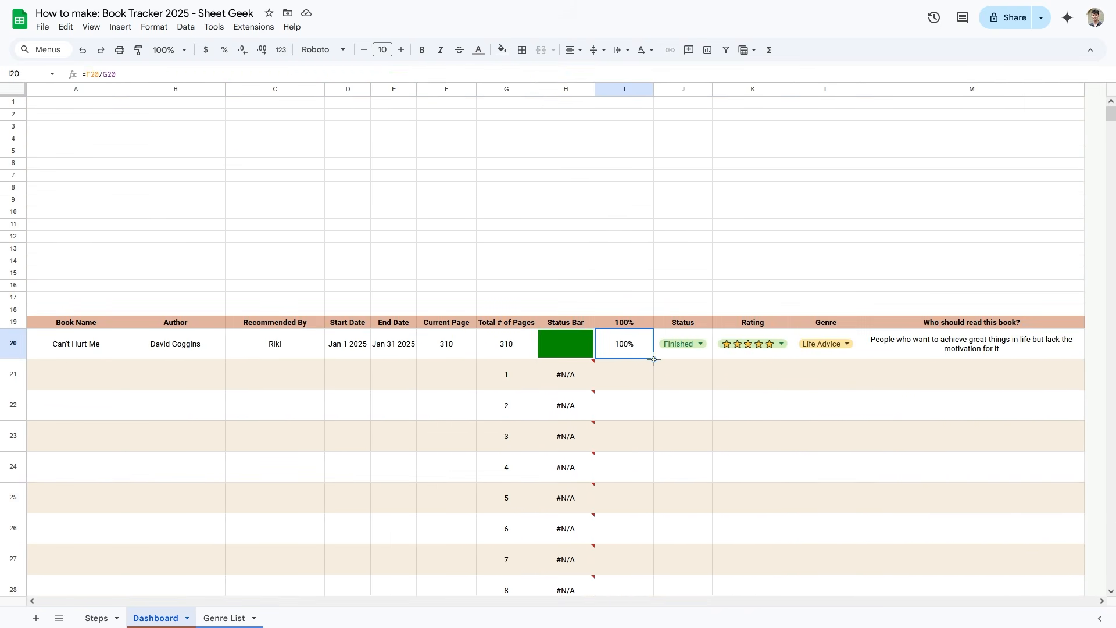
scroll(756, 378, down, 10)
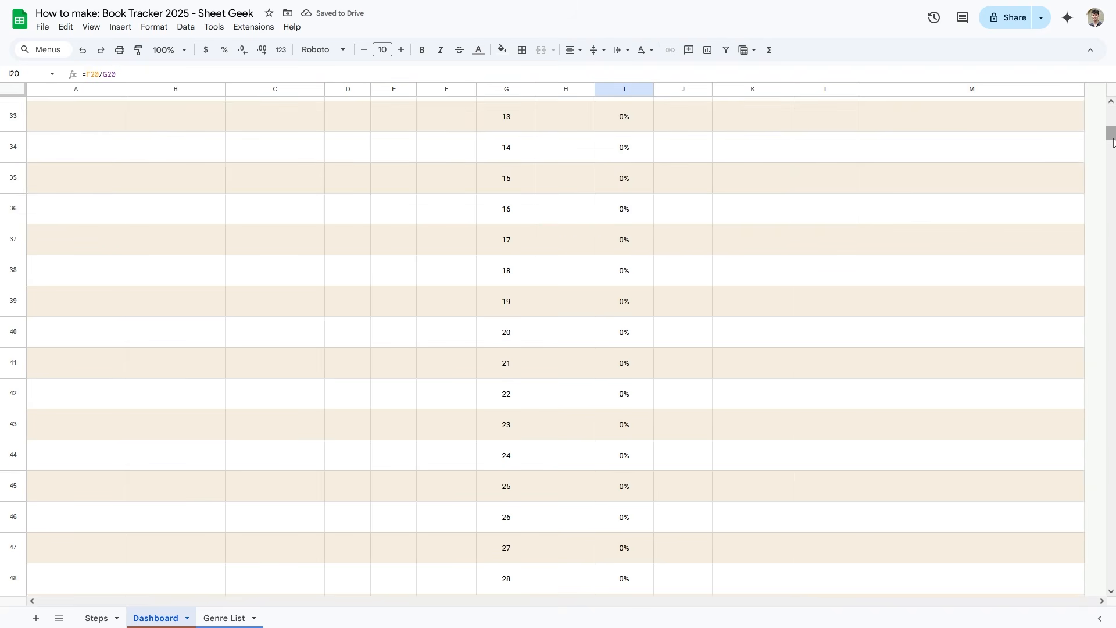
drag(1112, 132, 1113, 165)
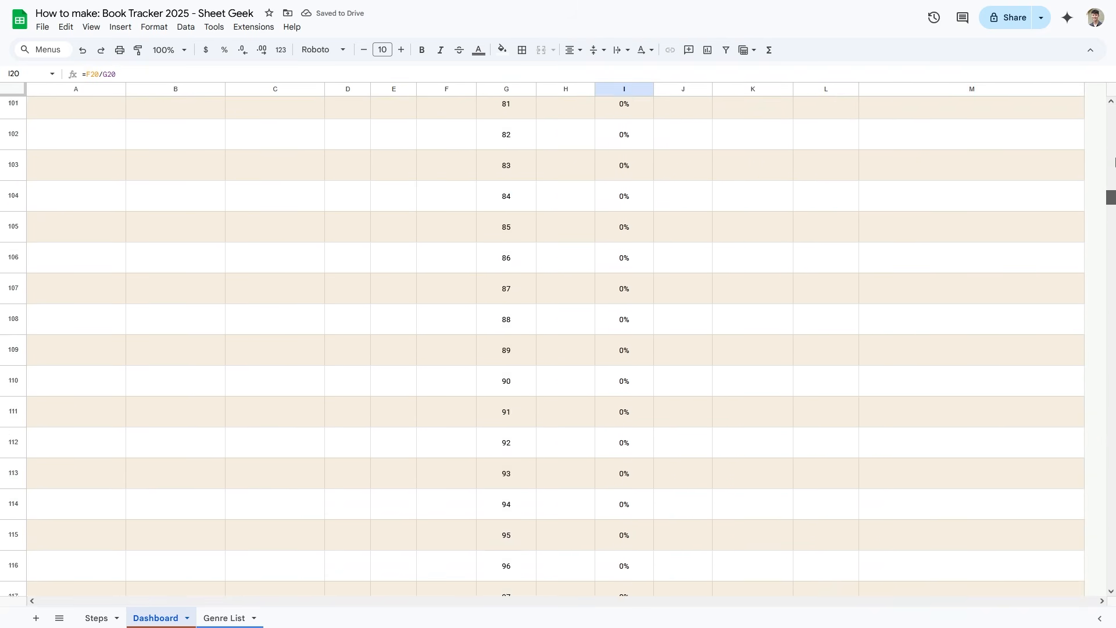
- Enter test Current Page values 1, 3, 2, 2, 2 and 2 in F21 to F26 to try out the status bars
click(586, 388)
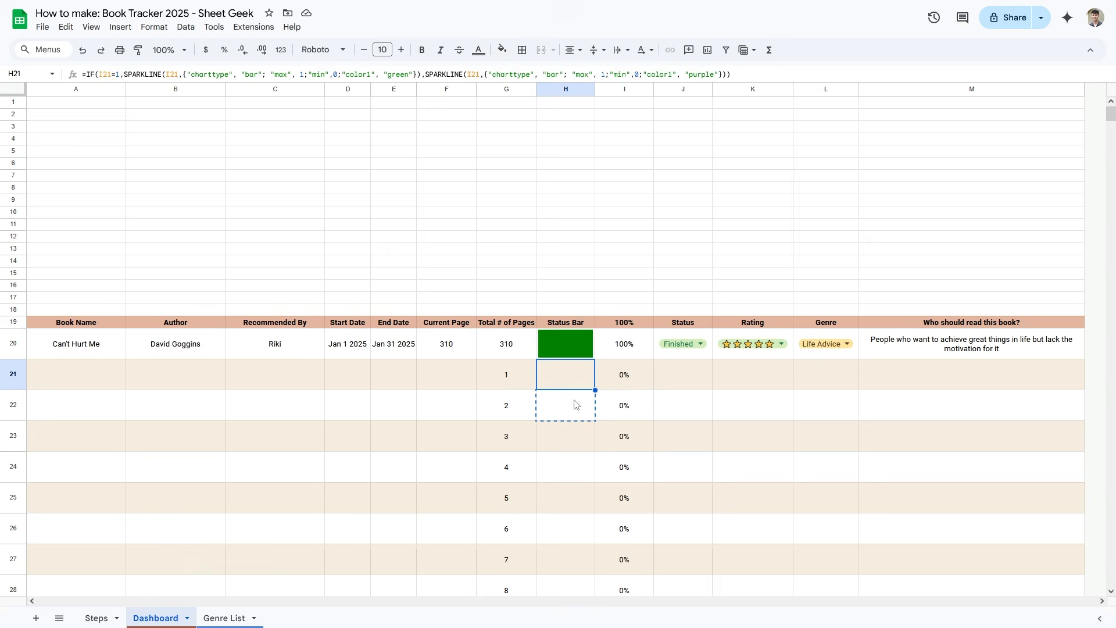
click(453, 377)
text(1)
click(456, 433)
text(2)
click(456, 411)
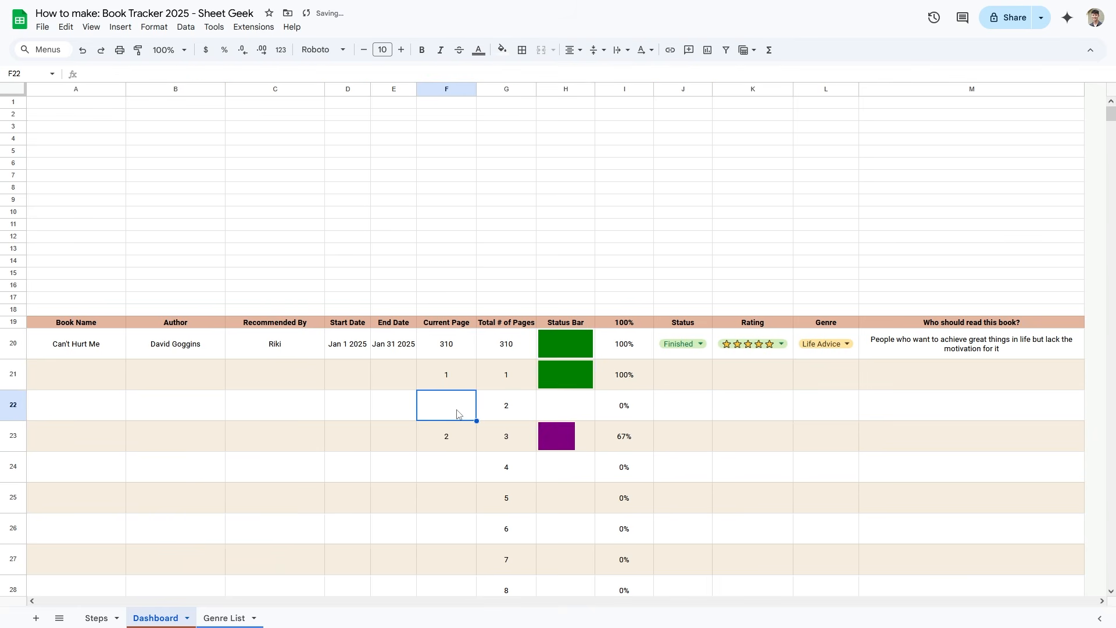
text(3)
click(454, 474)
text(3)
key(Return)
text(2)
key(Return)
text(2)
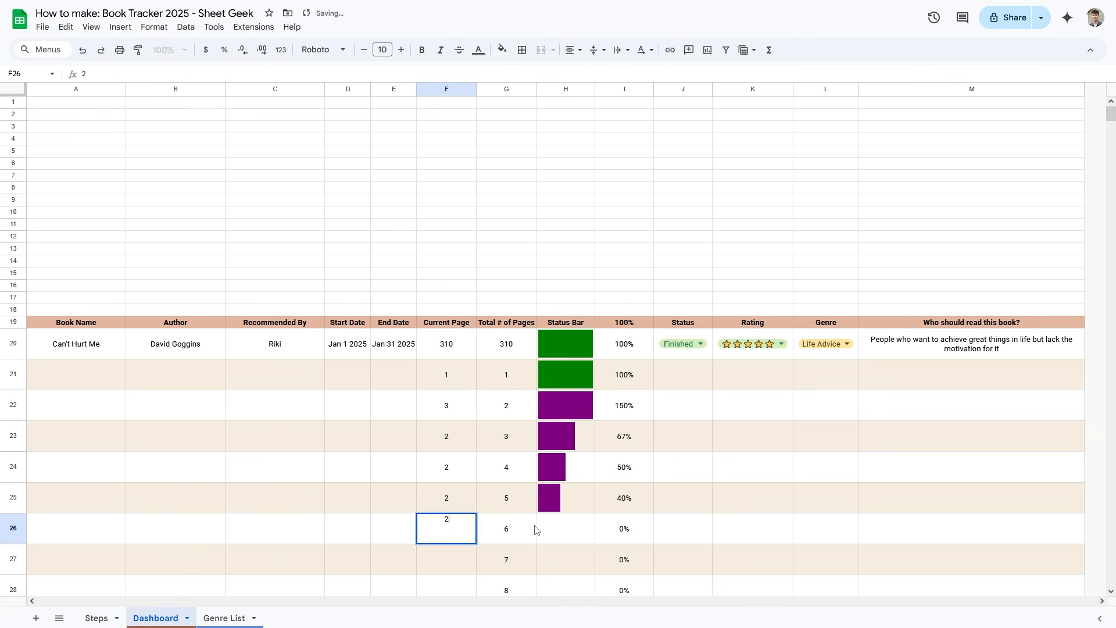
key(Tab)
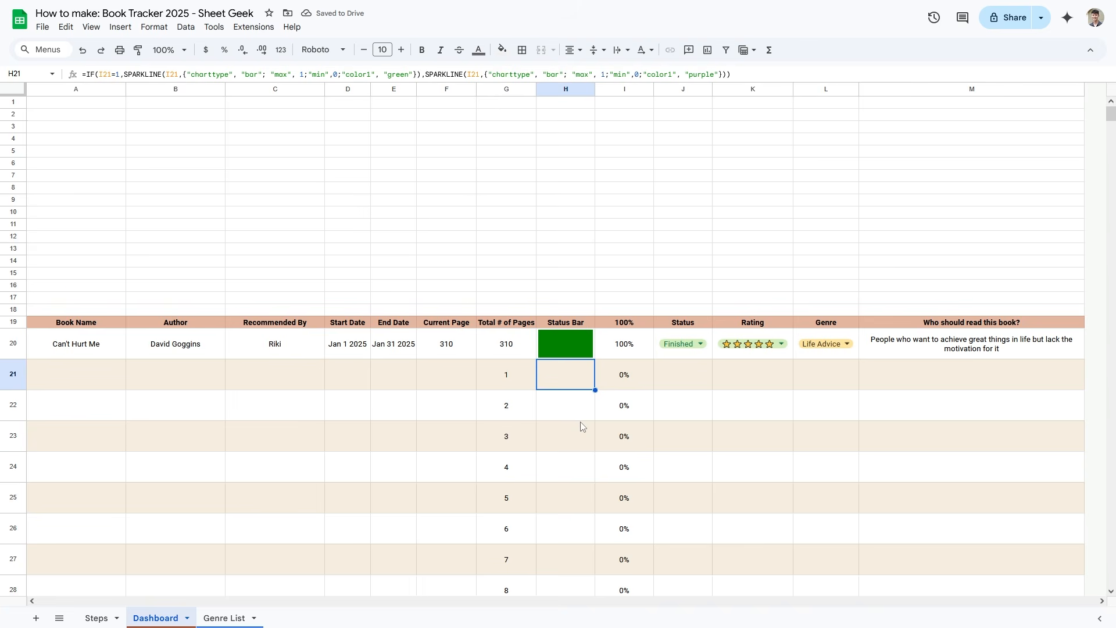
- Clear the 100% header text from cell I19 above the percentage column
click(637, 384)
click(640, 324)
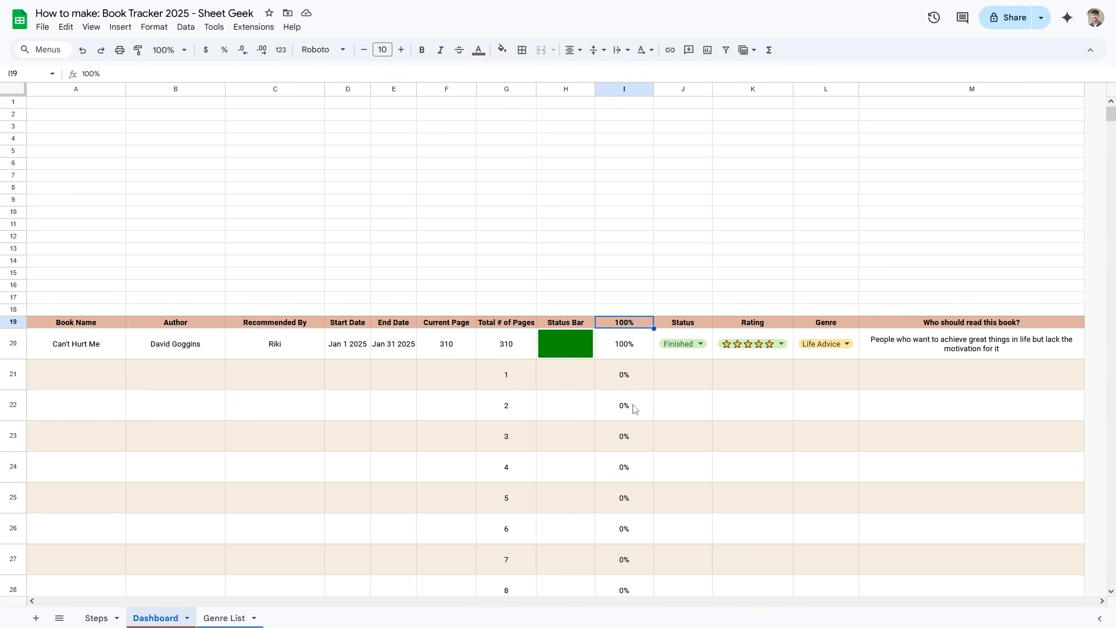
key(Delete)
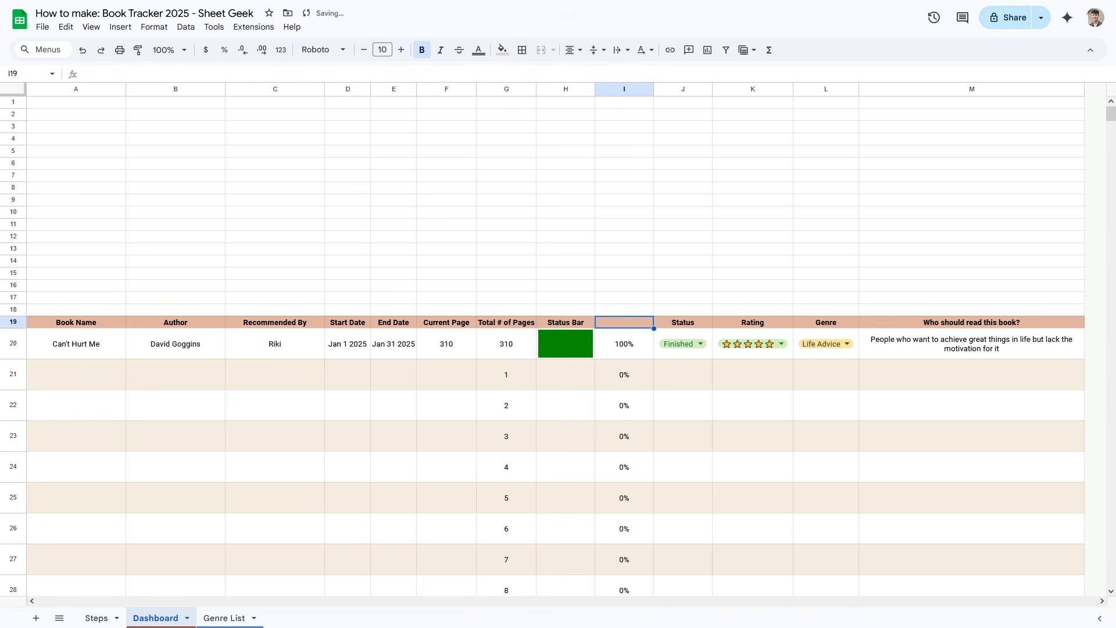
- Fill the Status, Rating and Genre dropdowns from J20:L20 down through all rows of the table
click(684, 387)
click(708, 357)
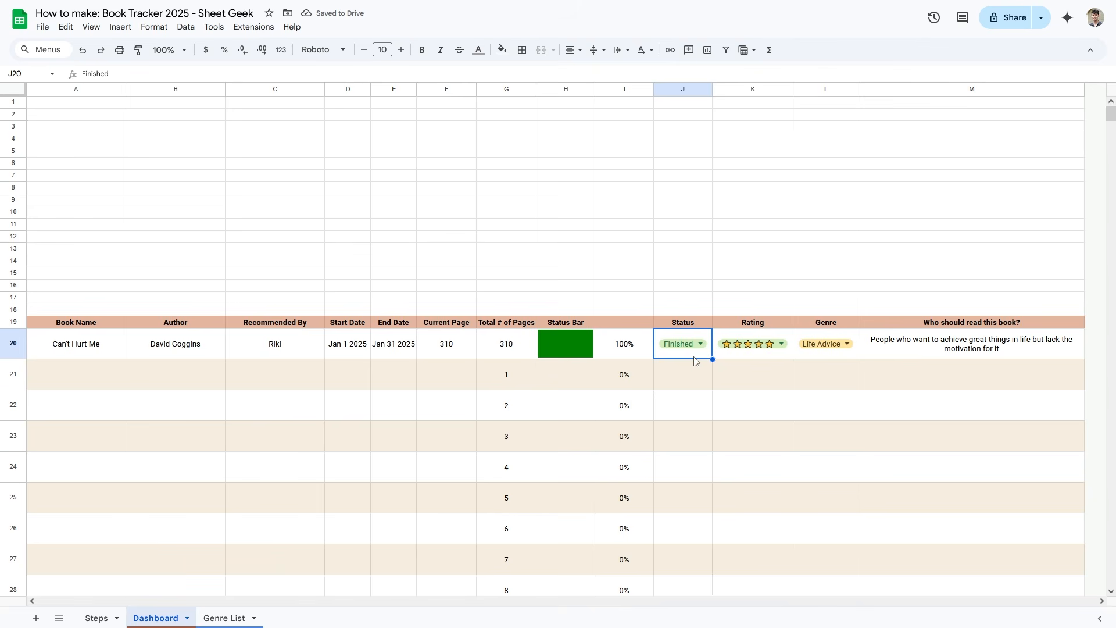
drag(700, 352, 814, 352)
double_click(861, 359)
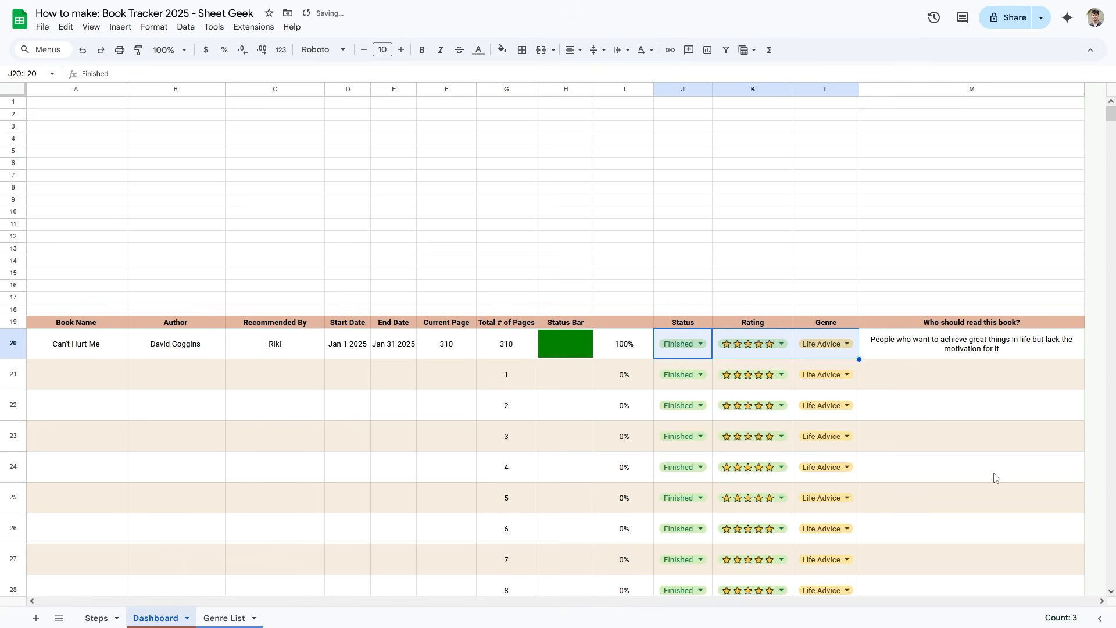
scroll(992, 468, down, 20)
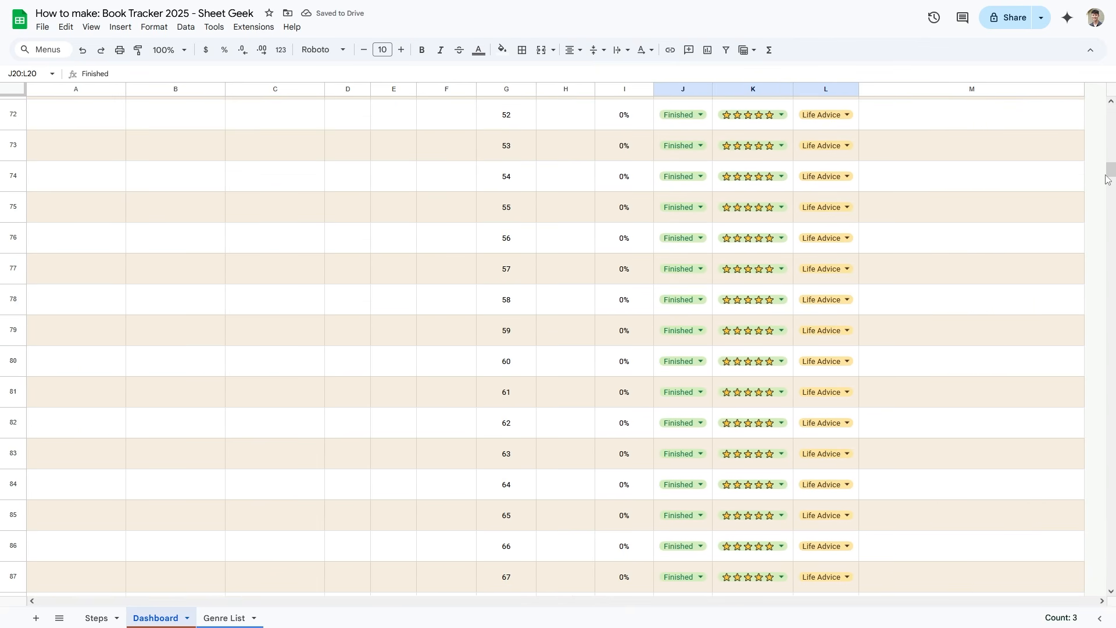
- Undo the fill that copied the row 20 Status, Rating and Genre selections down the table
drag(1108, 174, 1107, 108)
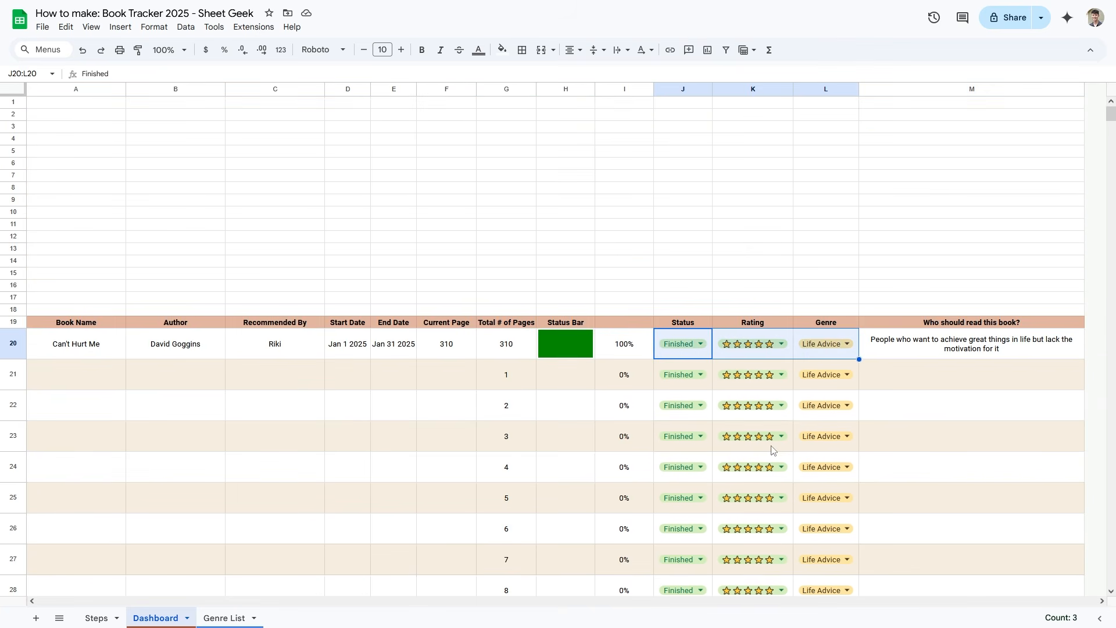
click(947, 431)
key(ctrl+z)
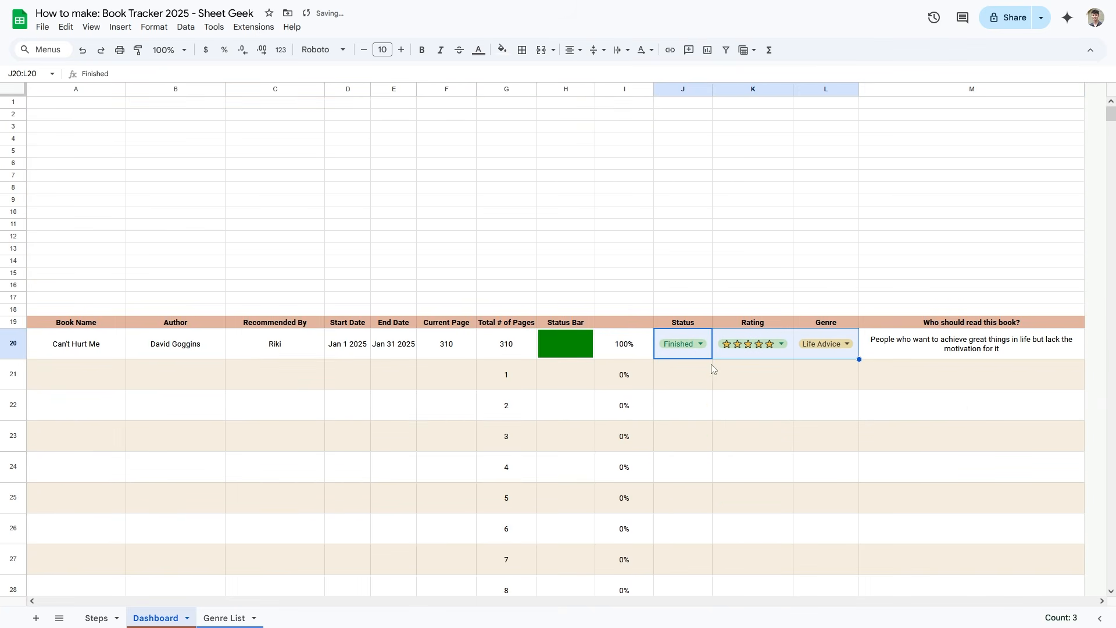
- Clear the chosen Status, Rating and Genre values in J20:L20 while keeping their dropdowns
click(828, 405)
drag(689, 355, 806, 357)
key(Delete)
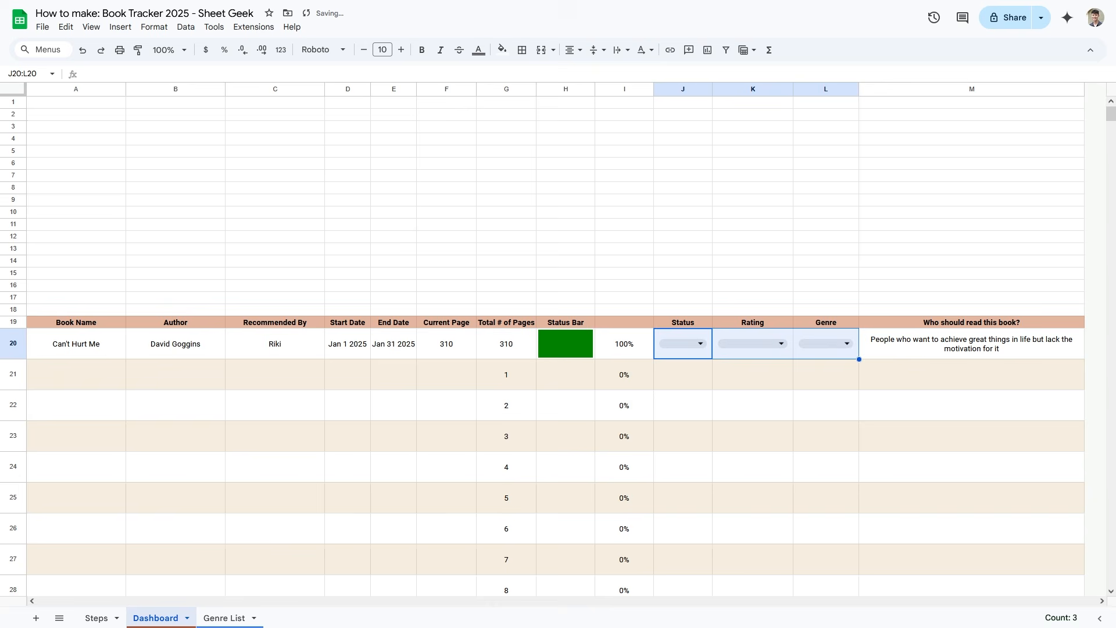
click(682, 345)
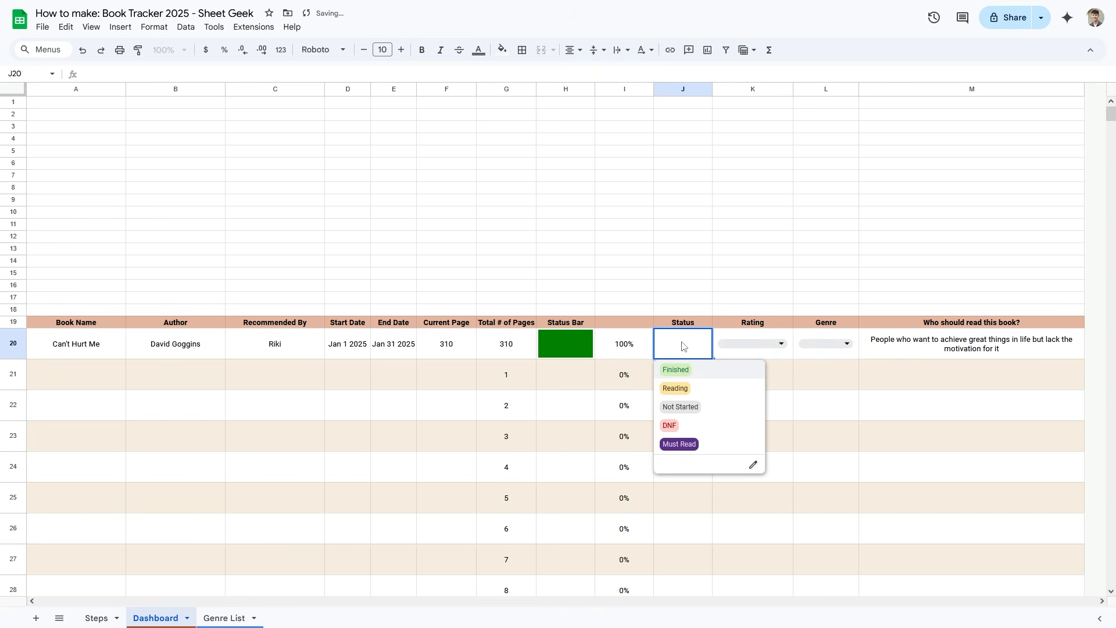
click(805, 403)
- Fill the empty Status, Rating and Genre dropdowns from J20:L20 down through all the table rows
drag(689, 353, 819, 356)
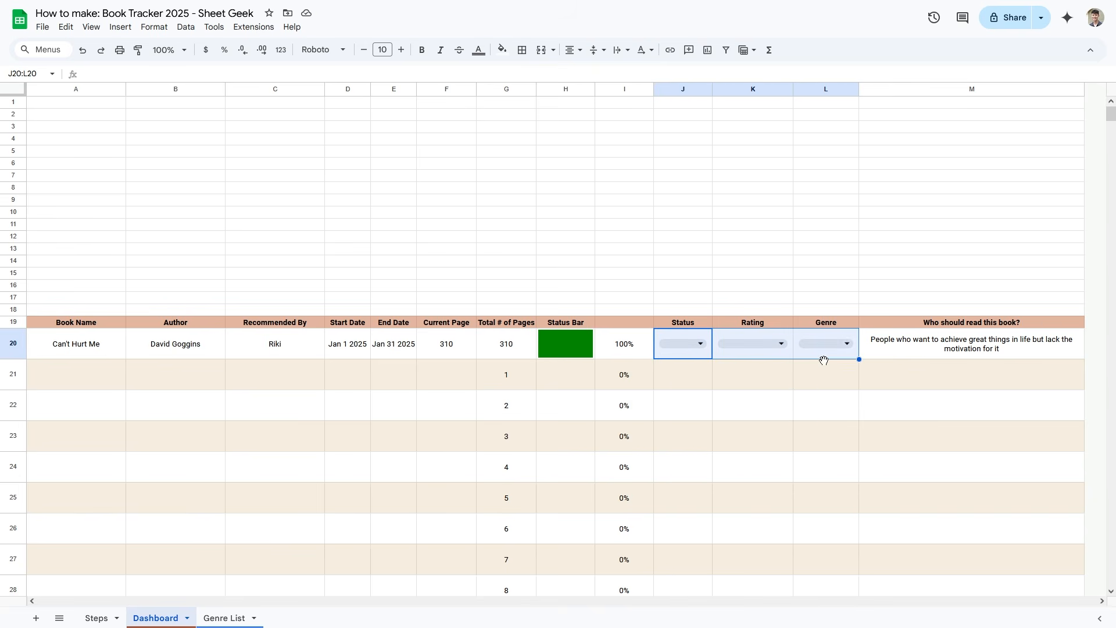
double_click(861, 359)
scroll(847, 401, down, 15)
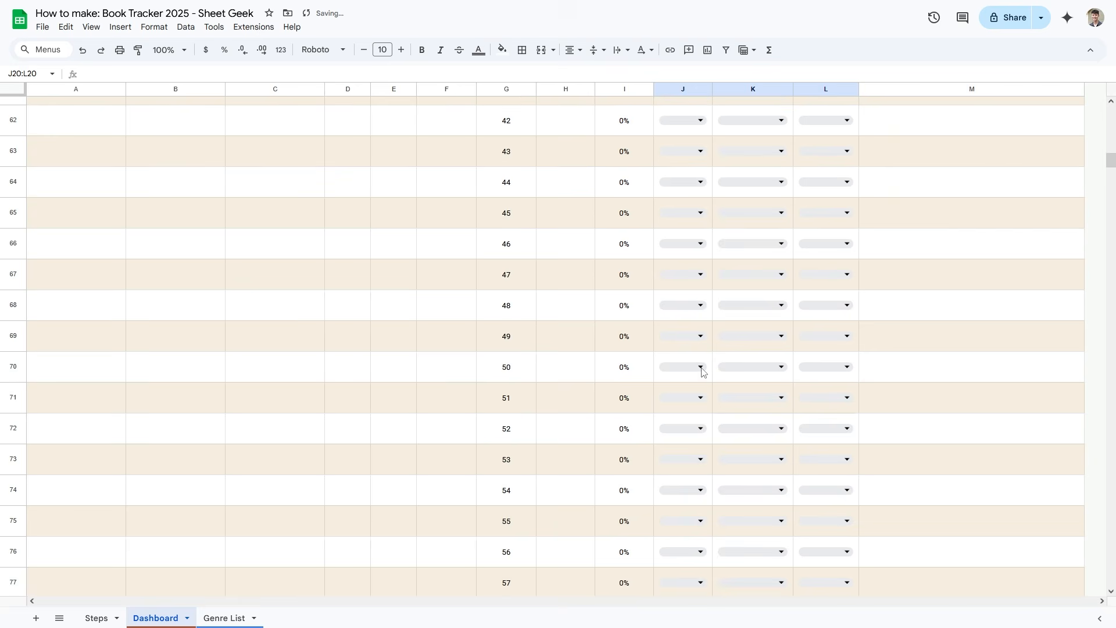
click(680, 373)
scroll(959, 351, up, 20)
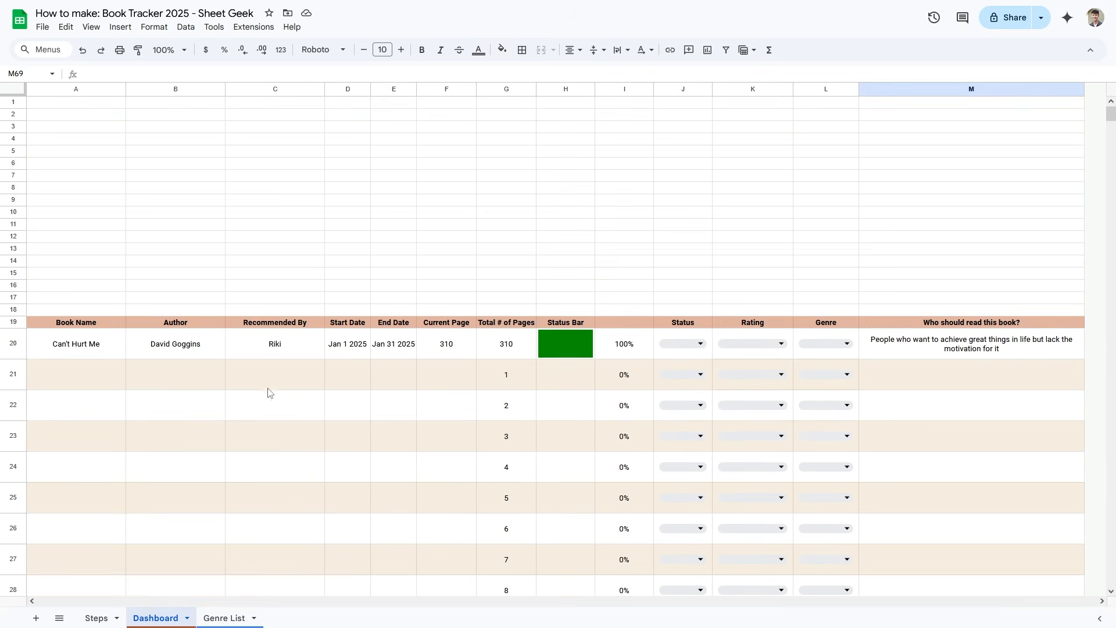
click(116, 381)
drag(130, 383, 444, 378)
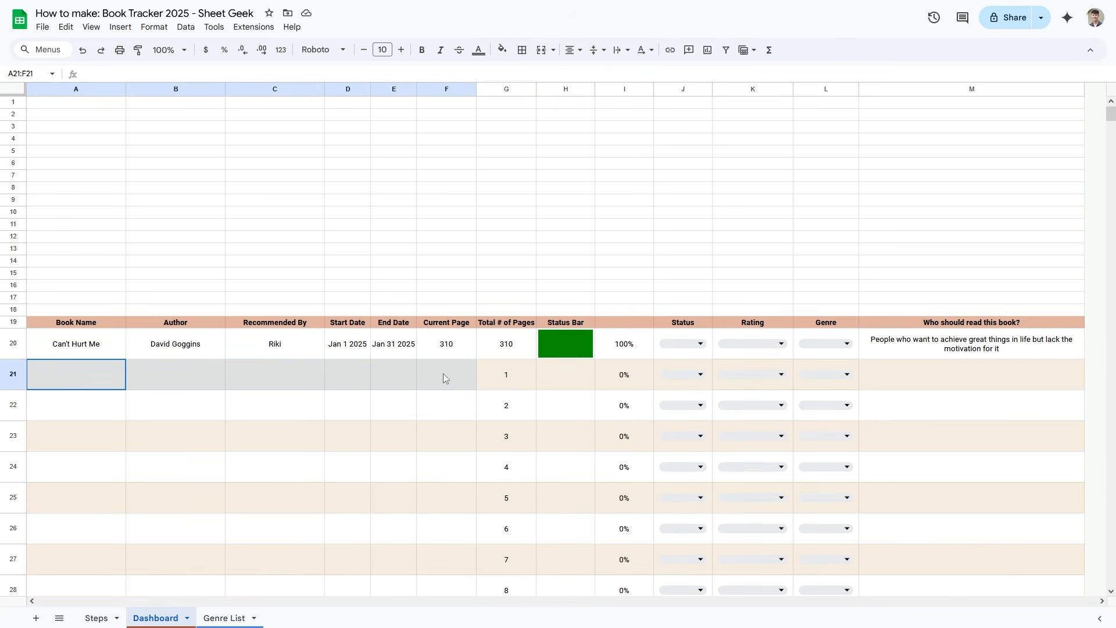
click(443, 374)
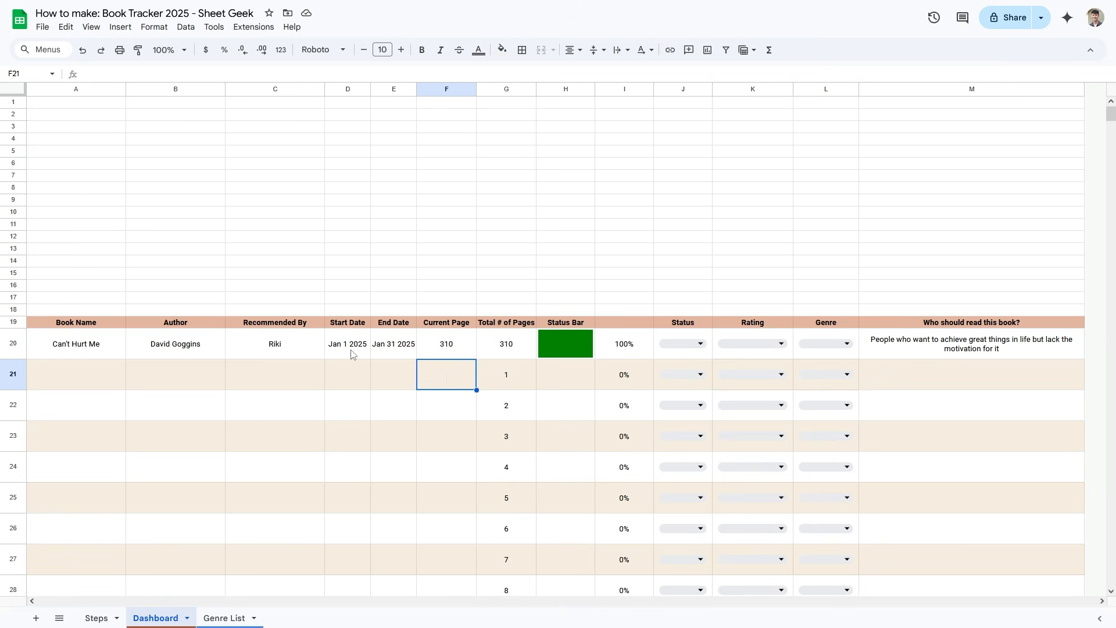
- Apply the Date number format to the Start Date and End Date cells D20:E520
drag(351, 352, 393, 350)
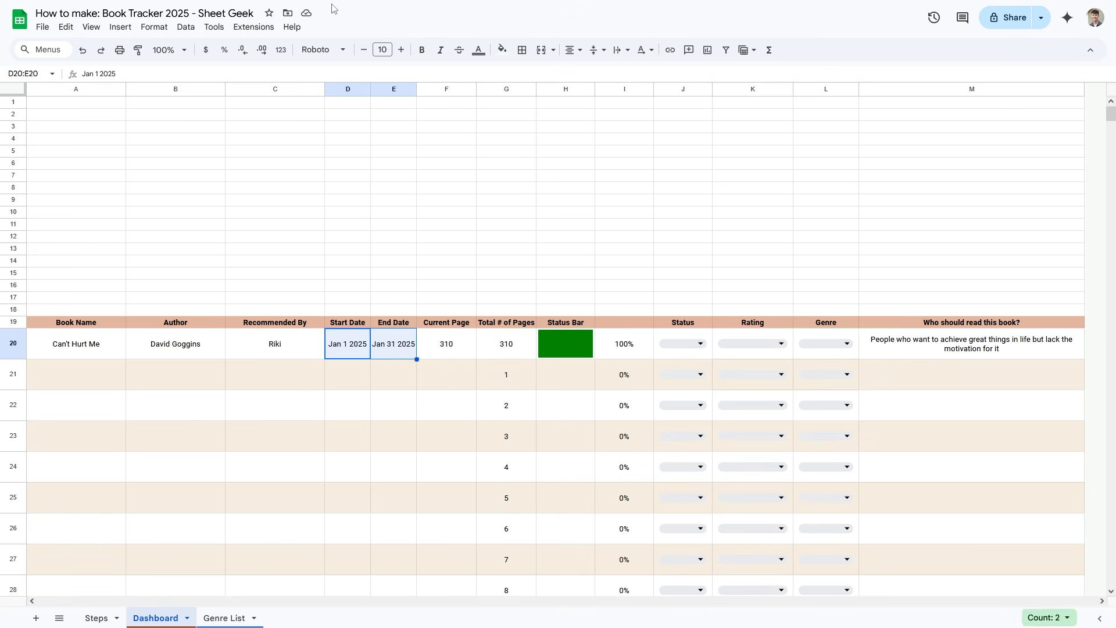
drag(347, 92, 394, 90)
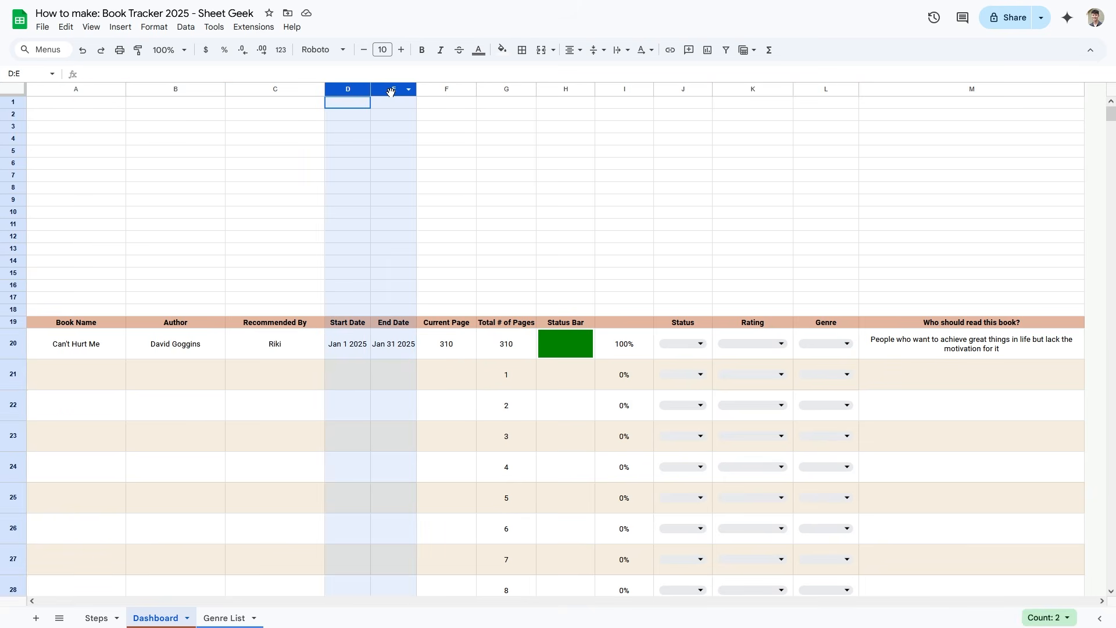
double_click(359, 350)
drag(358, 351, 388, 346)
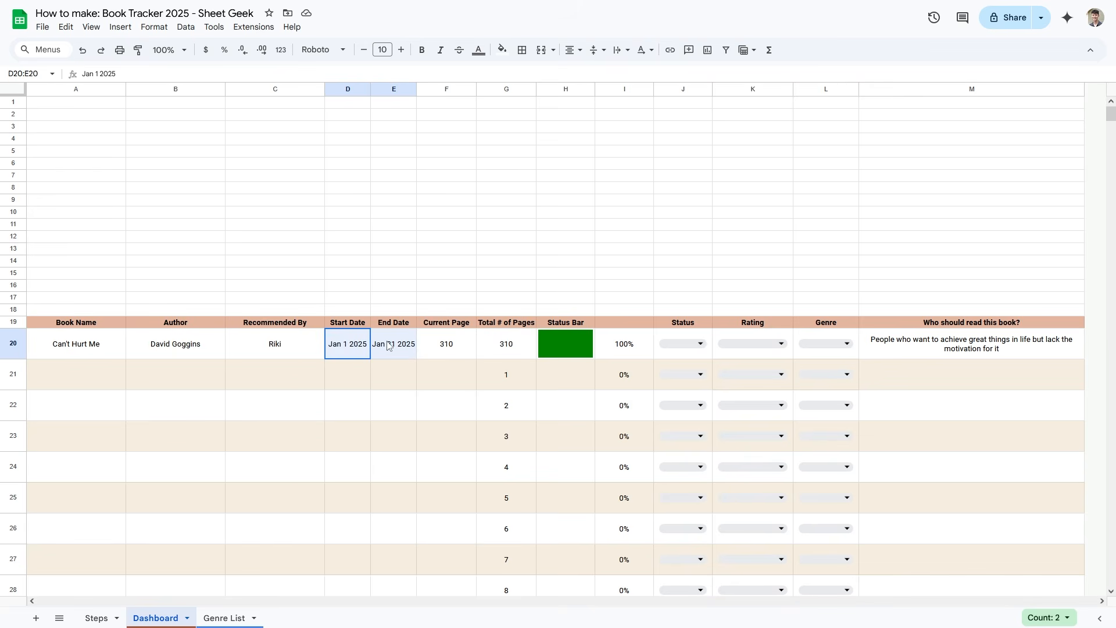
key(ctrl+shift+Down)
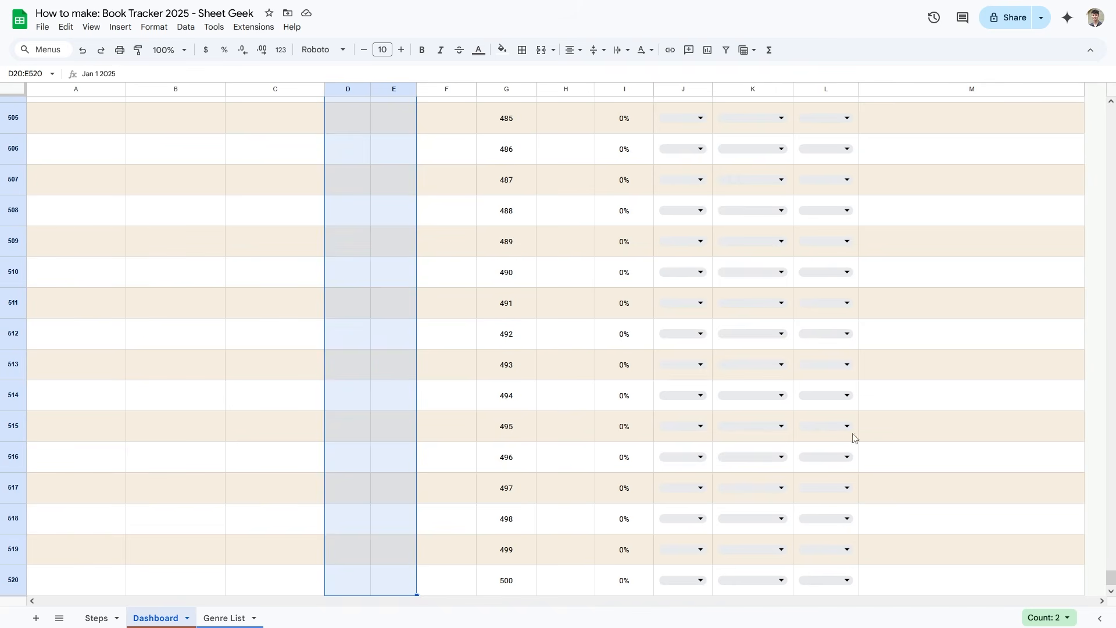
key(ctrl+BackSpace)
click(282, 50)
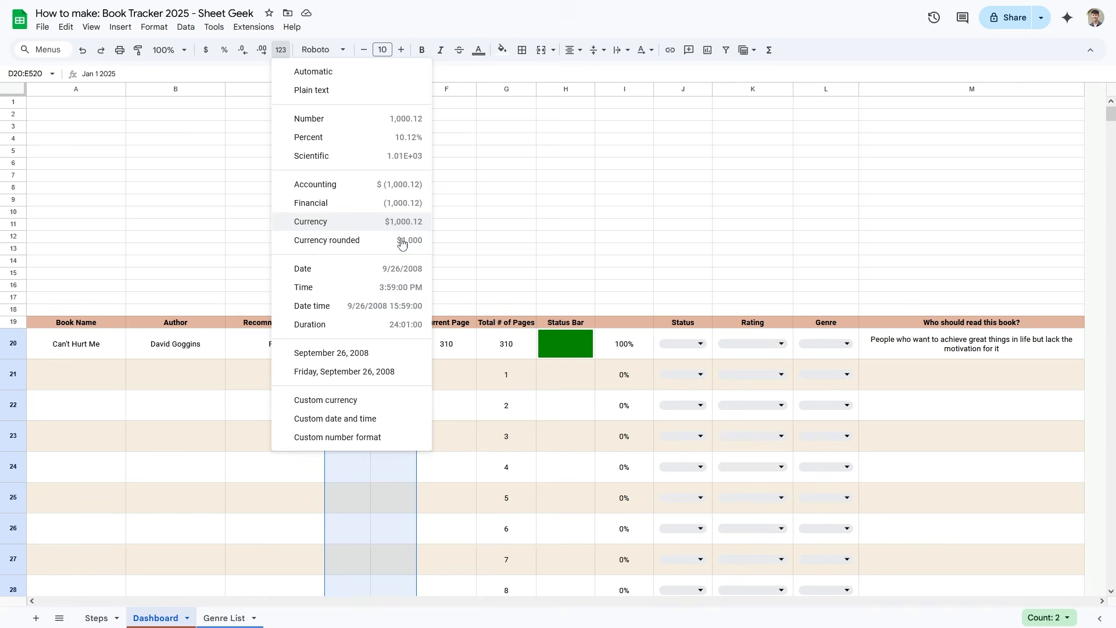
click(324, 272)
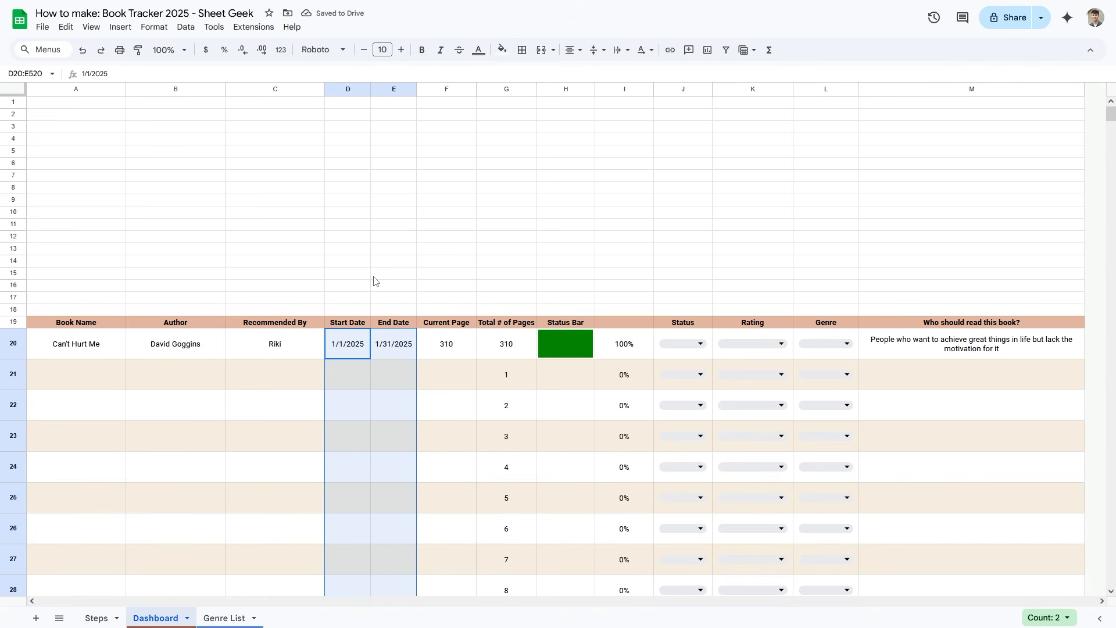
- Apply a custom date format to D20:E520 with abbreviated month, day, comma and year, as in Jan 1, 2025
click(282, 50)
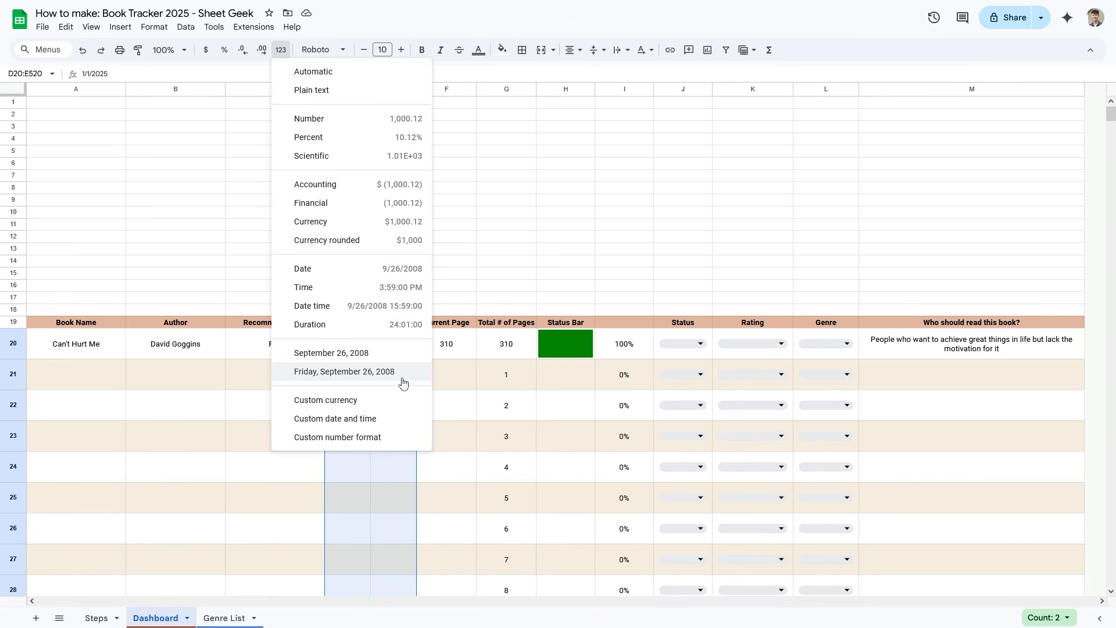
click(395, 419)
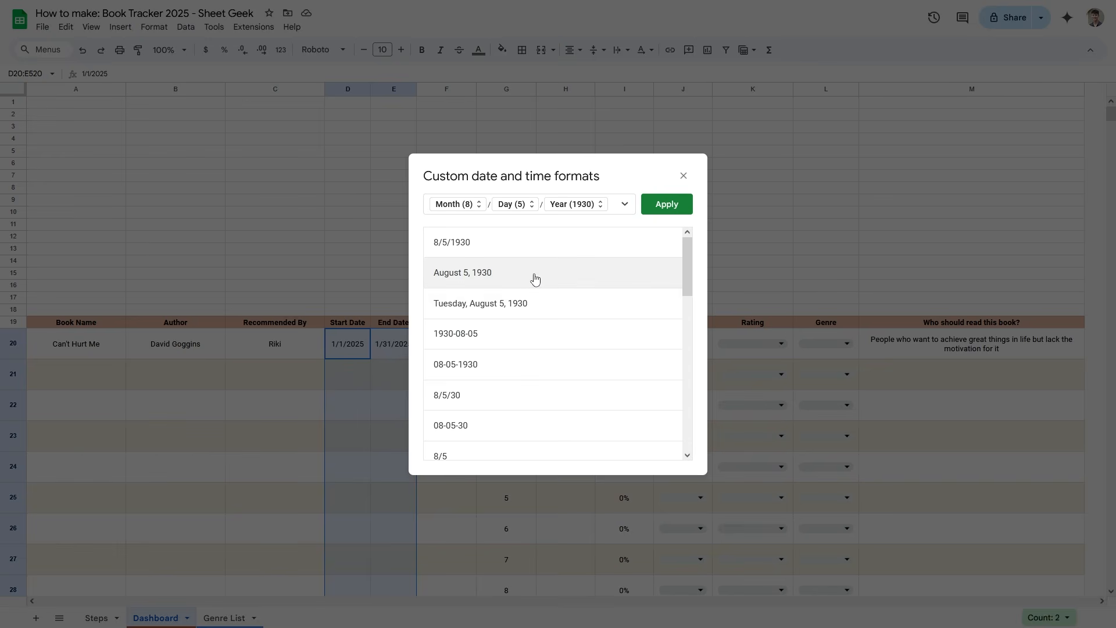
scroll(535, 279, down, 4)
click(523, 313)
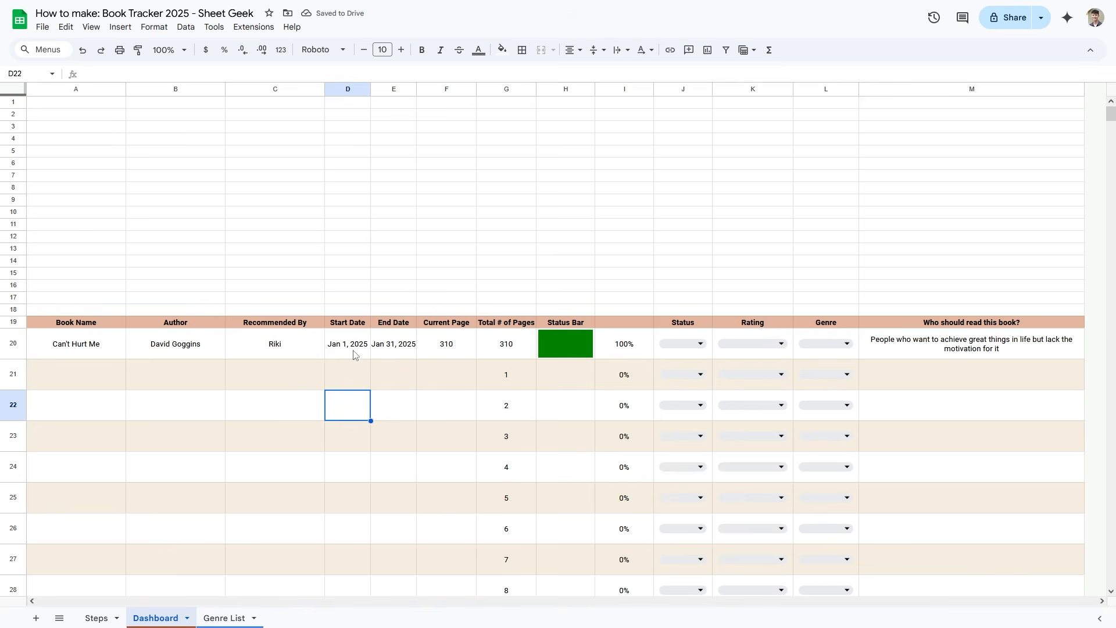
- Widen the Start Date column slightly so its dates have more room
drag(352, 349, 394, 344)
drag(371, 90, 374, 90)
click(347, 378)
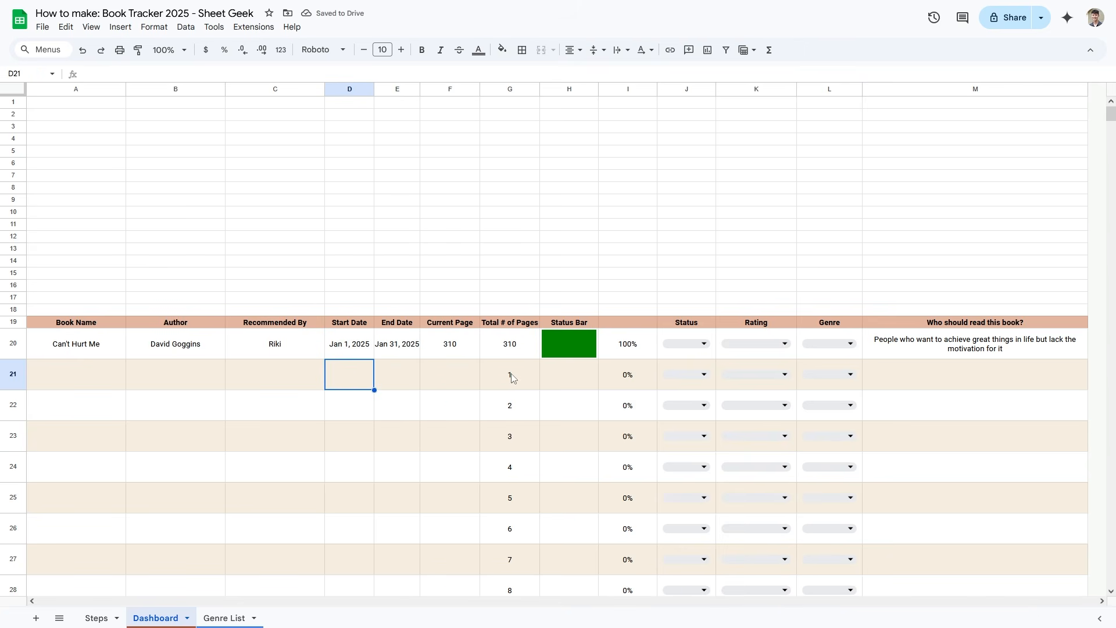
- Hide the gridlines on the Dashboard sheet
click(438, 274)
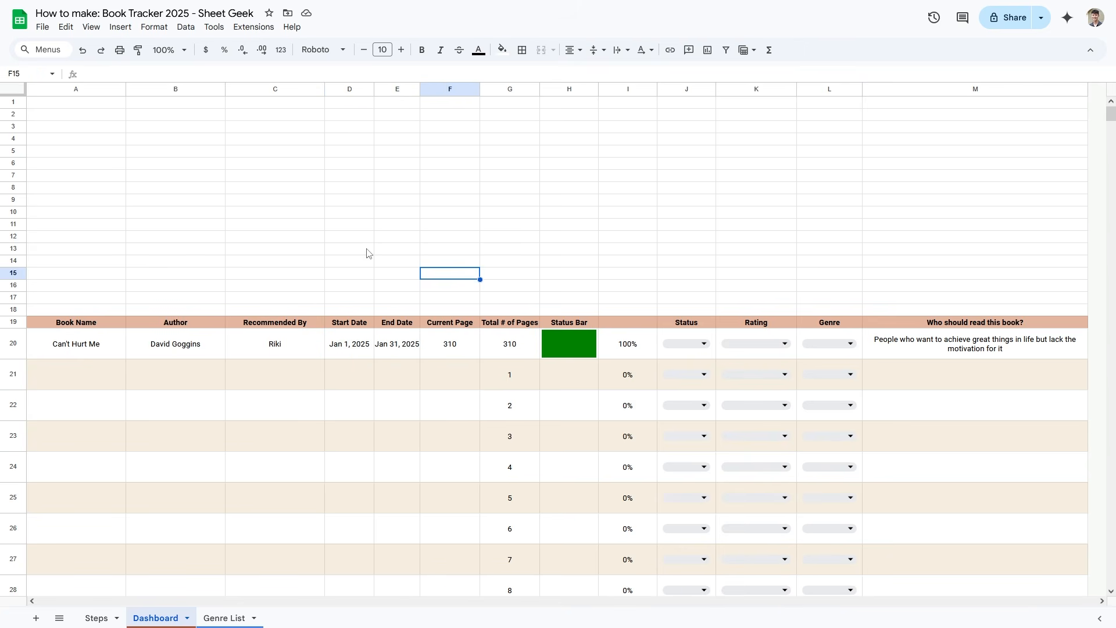
drag(173, 146, 571, 262)
click(551, 214)
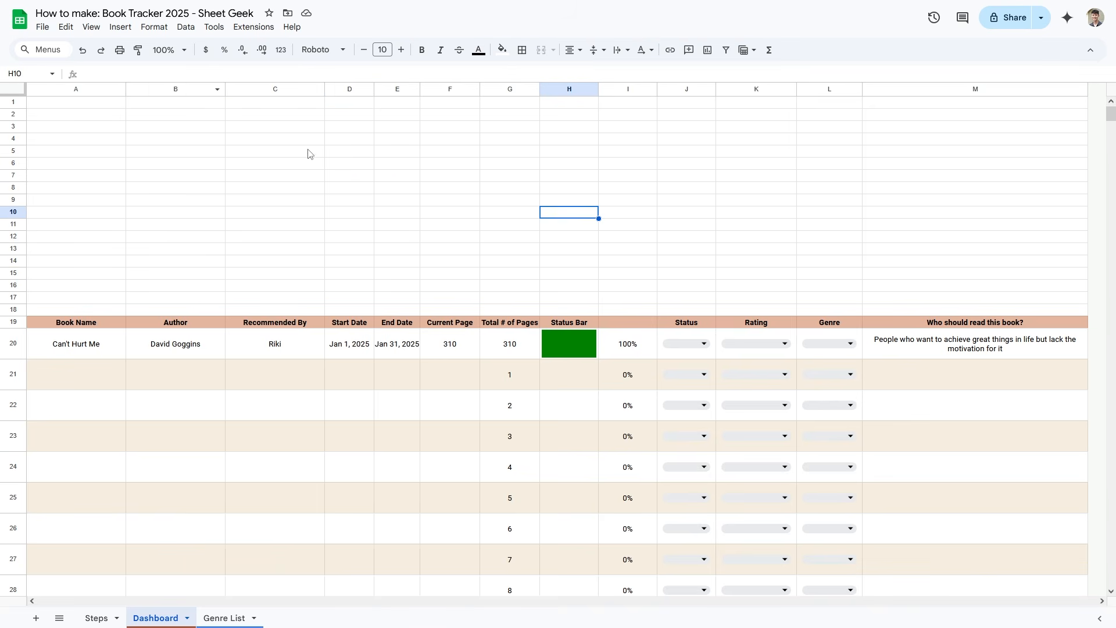
click(90, 27)
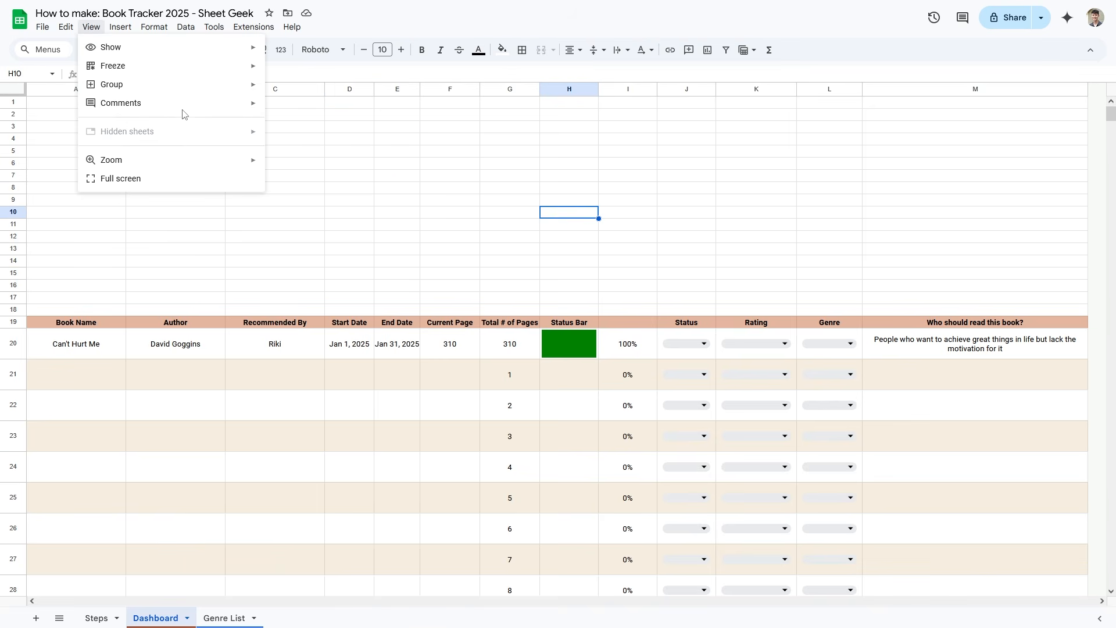
mouse_move(157, 49)
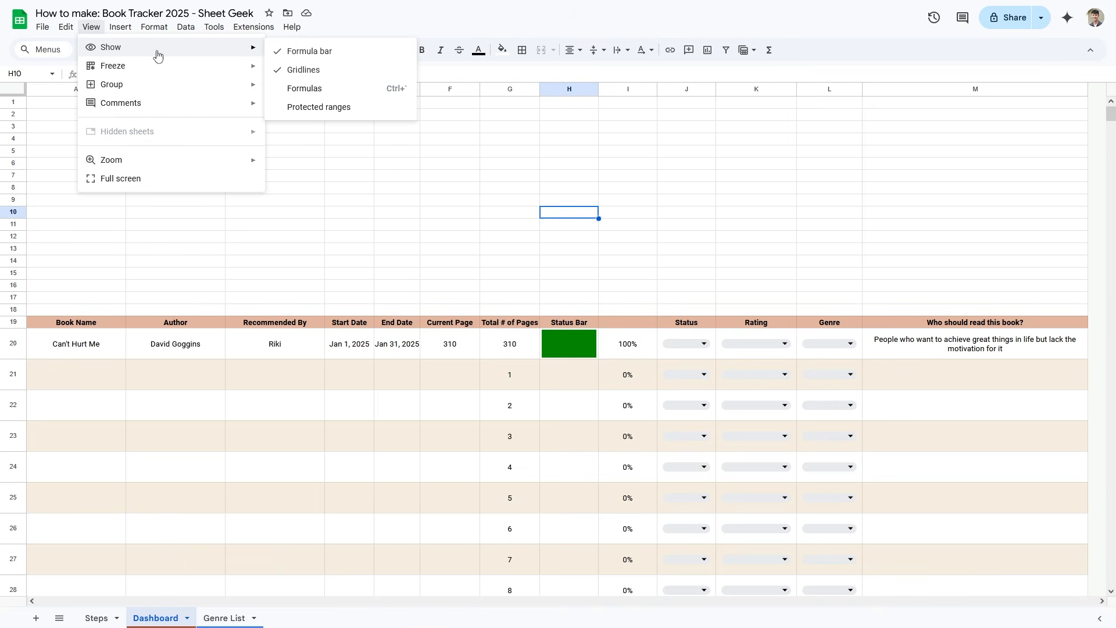
click(328, 71)
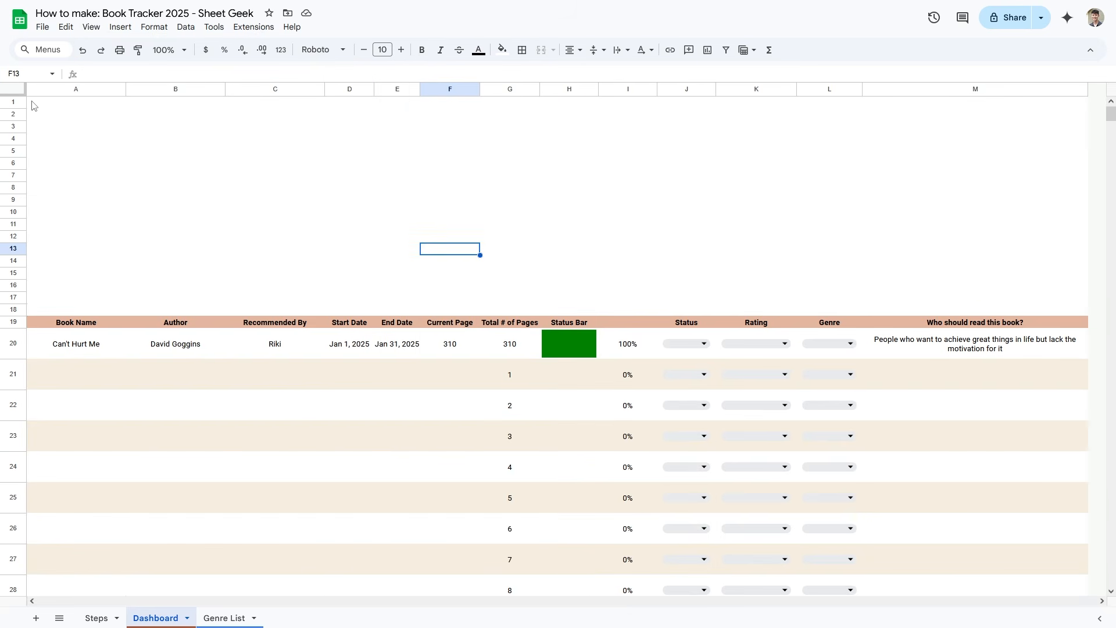
- Fill the empty area A1:M18 above the table header with the custom light beige color
drag(34, 102, 1074, 312)
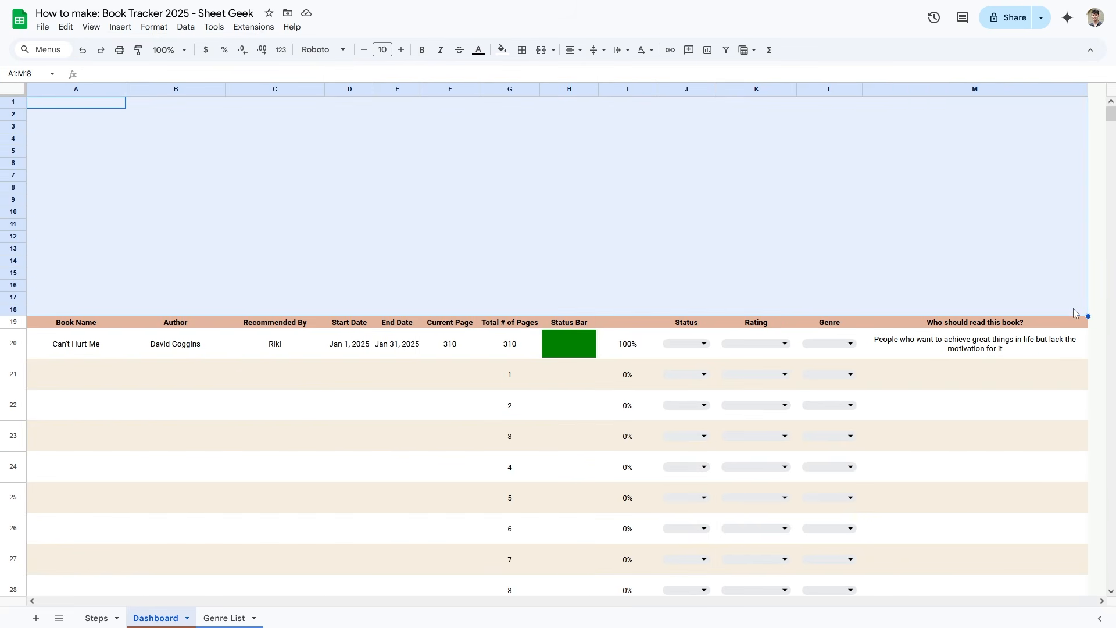
click(503, 49)
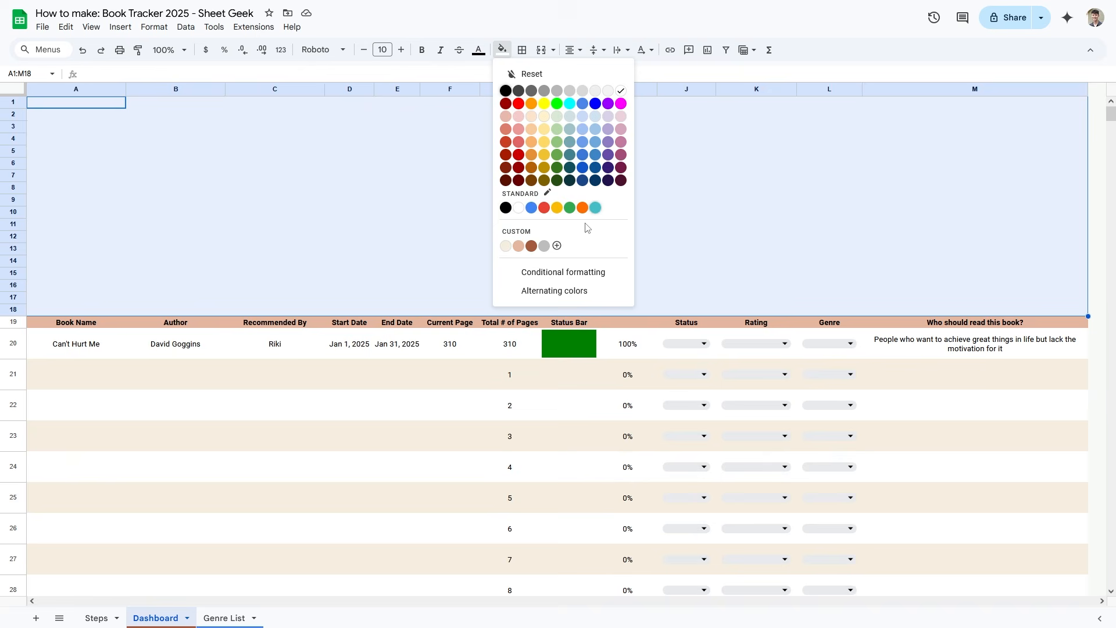
click(516, 249)
click(633, 255)
scroll(622, 232, down, 10)
scroll(615, 209, up, 10)
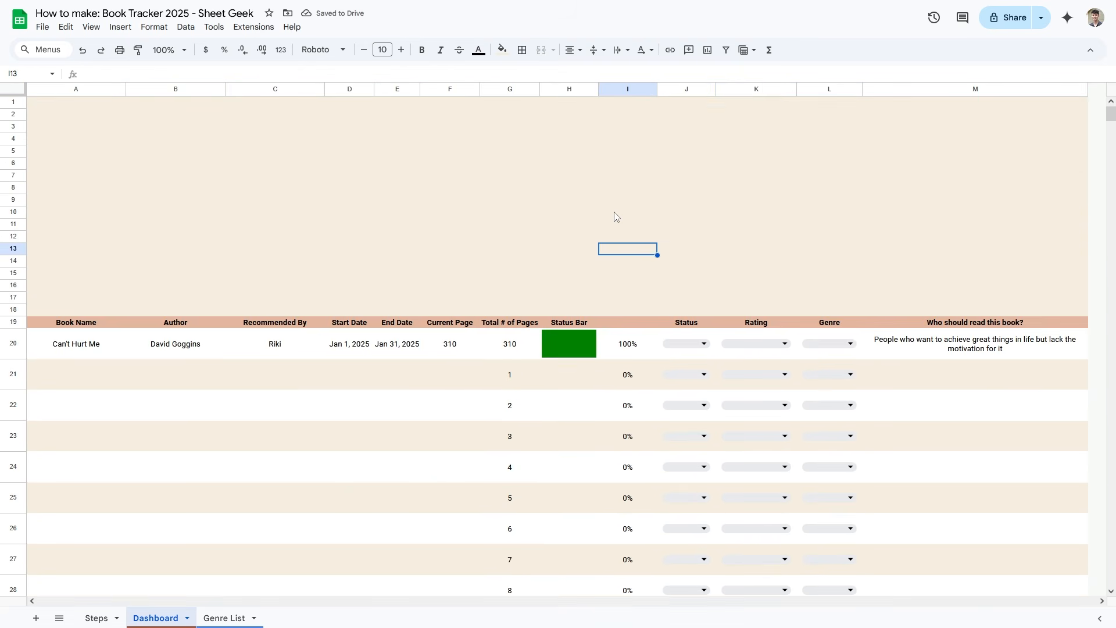
- Delete the SEQUENCE formula in G21 to clear the placeholder page totals
click(532, 384)
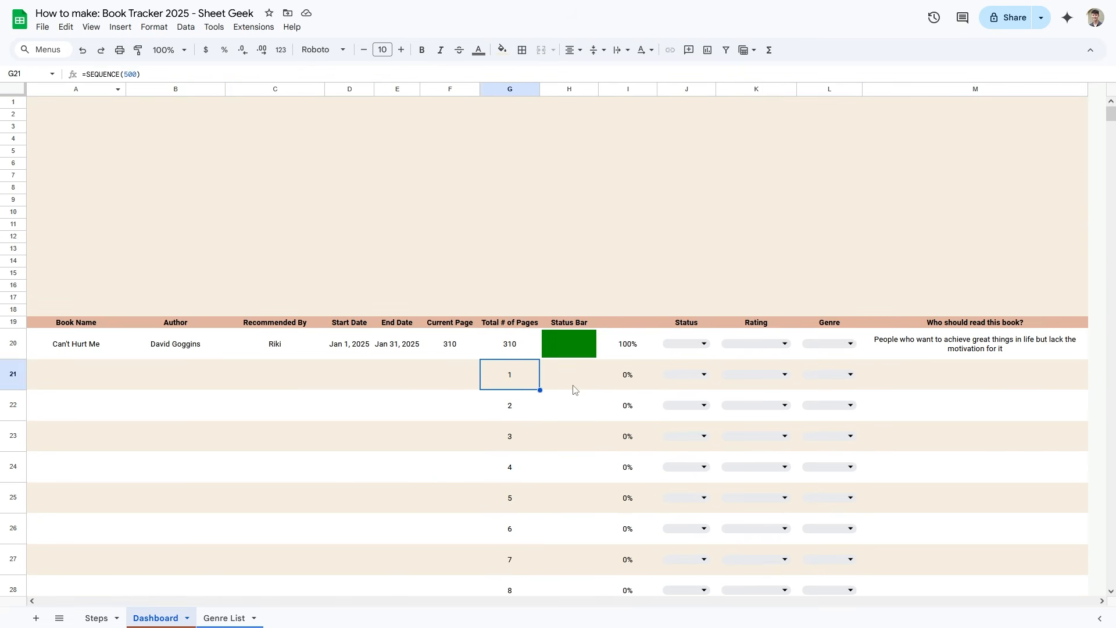
key(Delete)
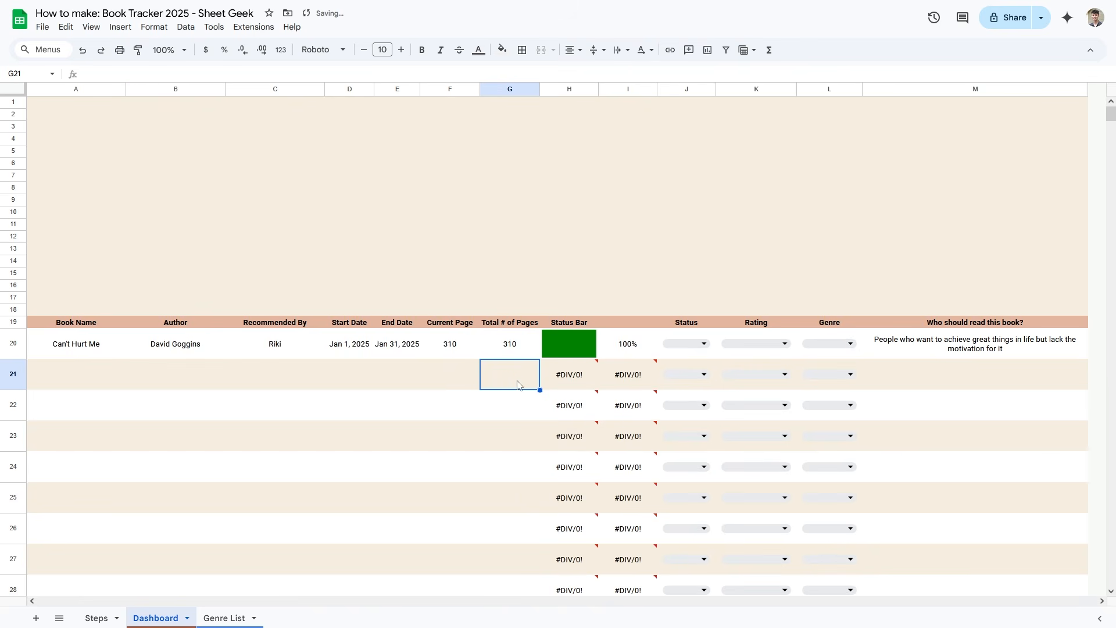
- Examine the formulas and error details in the Status Bar and percentage cells H21 and I21
click(562, 392)
drag(574, 380, 620, 378)
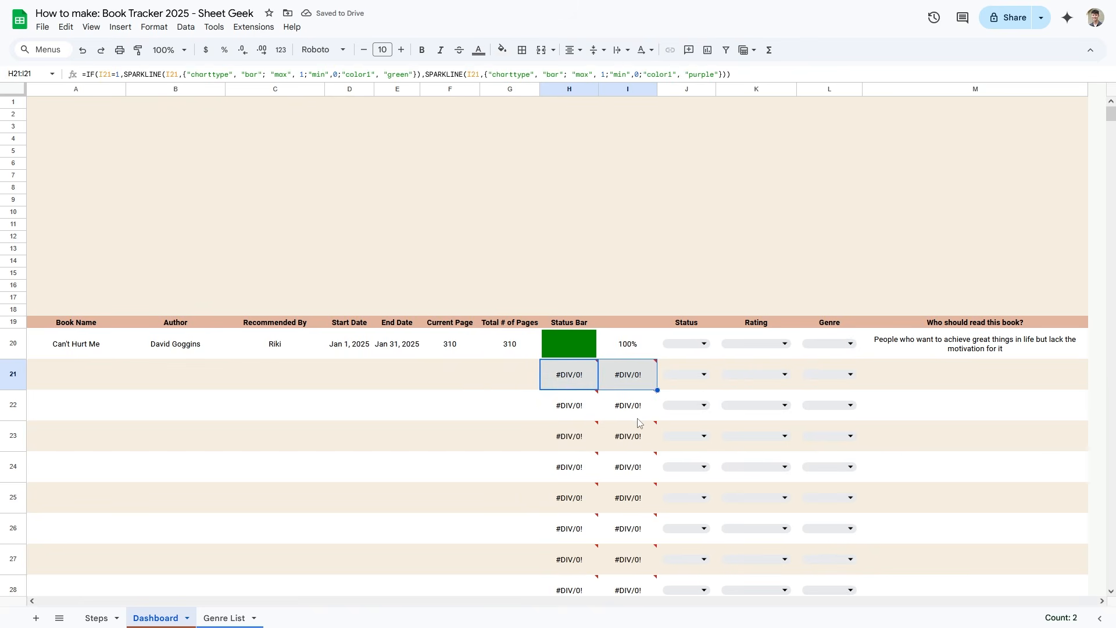
click(553, 390)
key(Left)
key(Right)
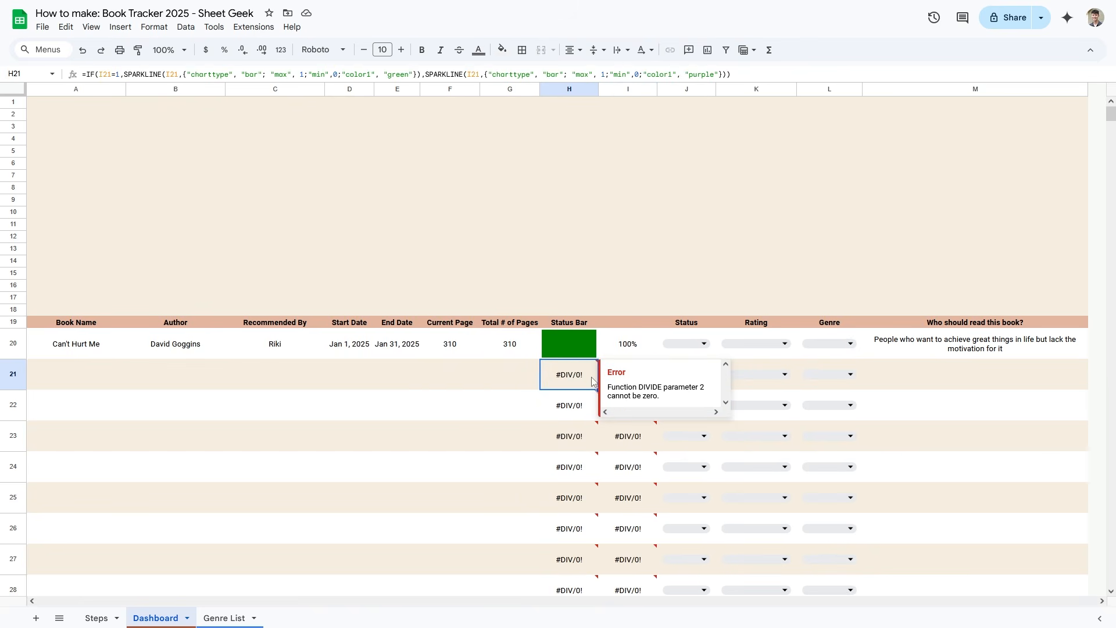
click(643, 374)
double_click(641, 378)
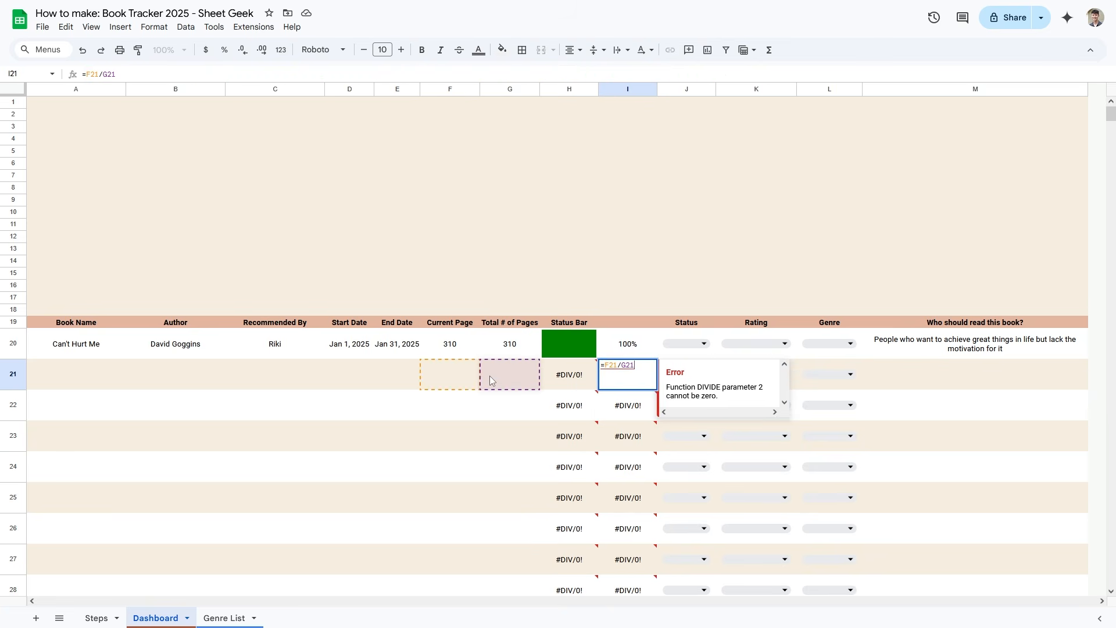
key(Escape)
double_click(555, 367)
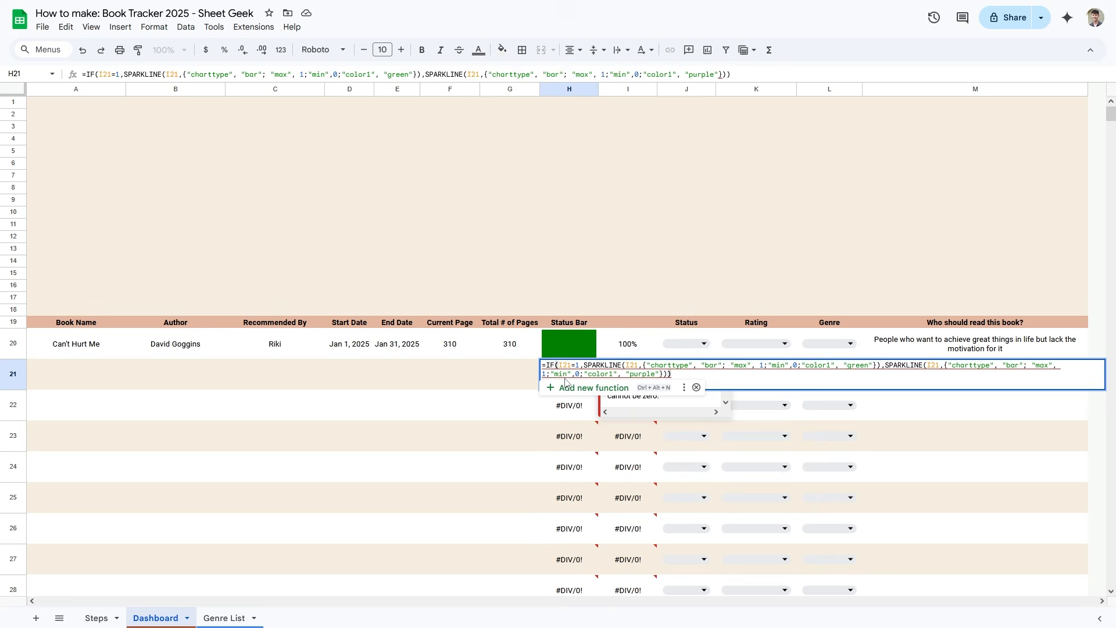
key(Escape)
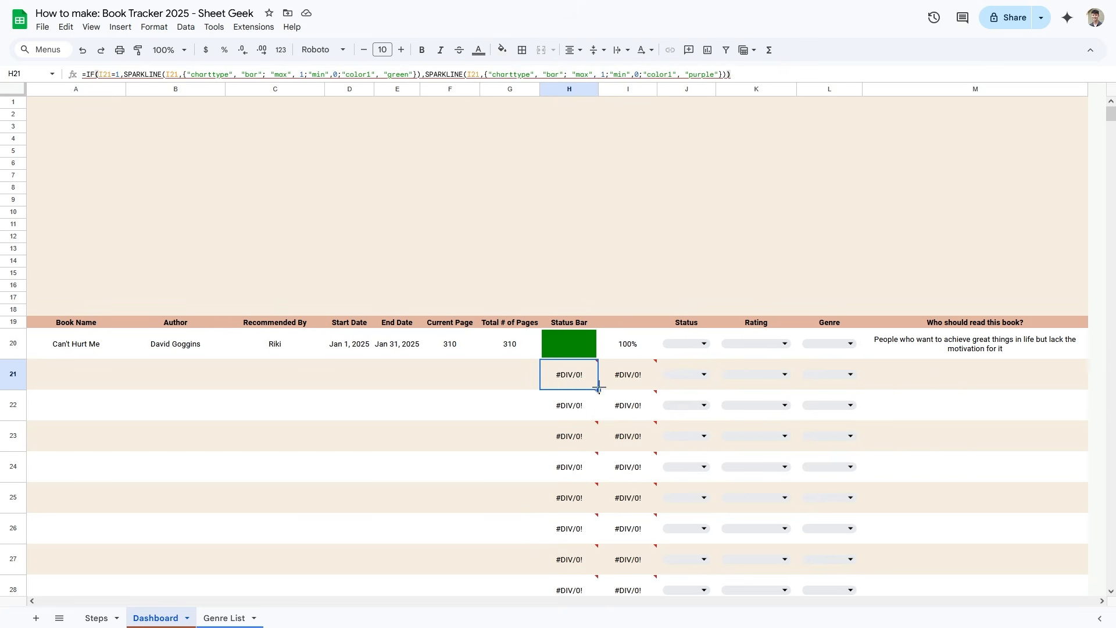
click(625, 380)
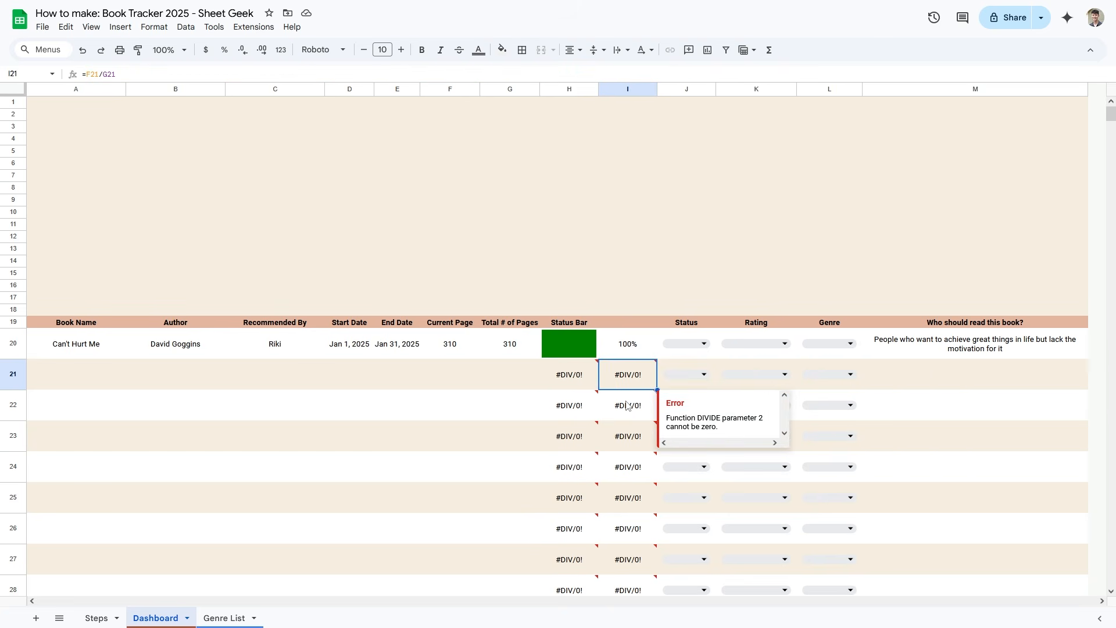
- Replace the percentage formula in I21 with =IF(ISBLANK(G21),"",F21/G21) so rows without a page total stay empty
click(592, 378)
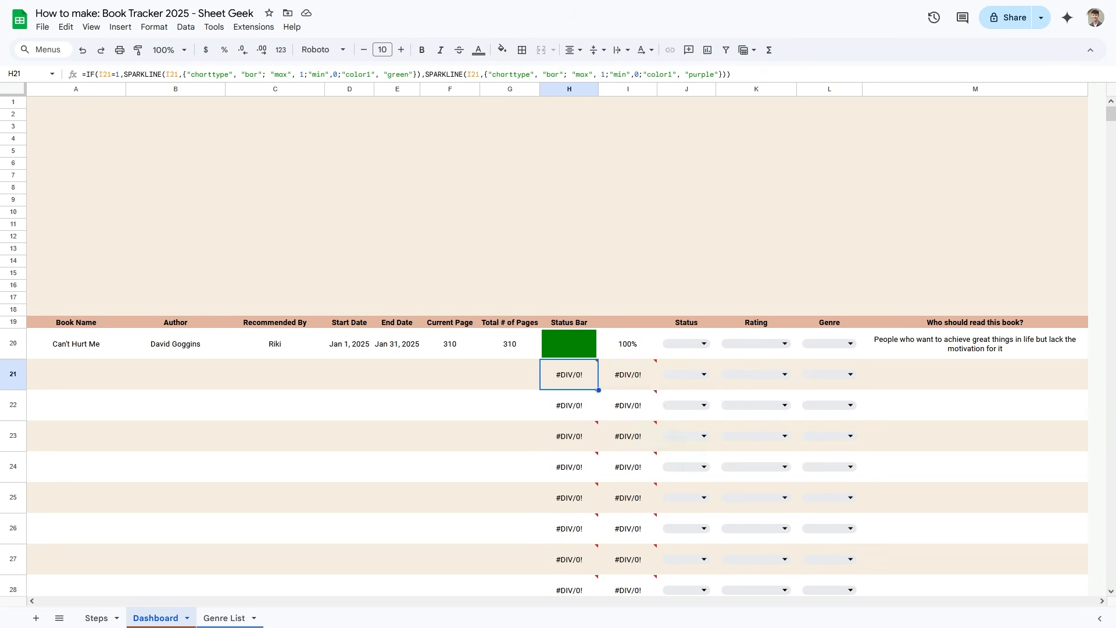
click(620, 375)
double_click(620, 375)
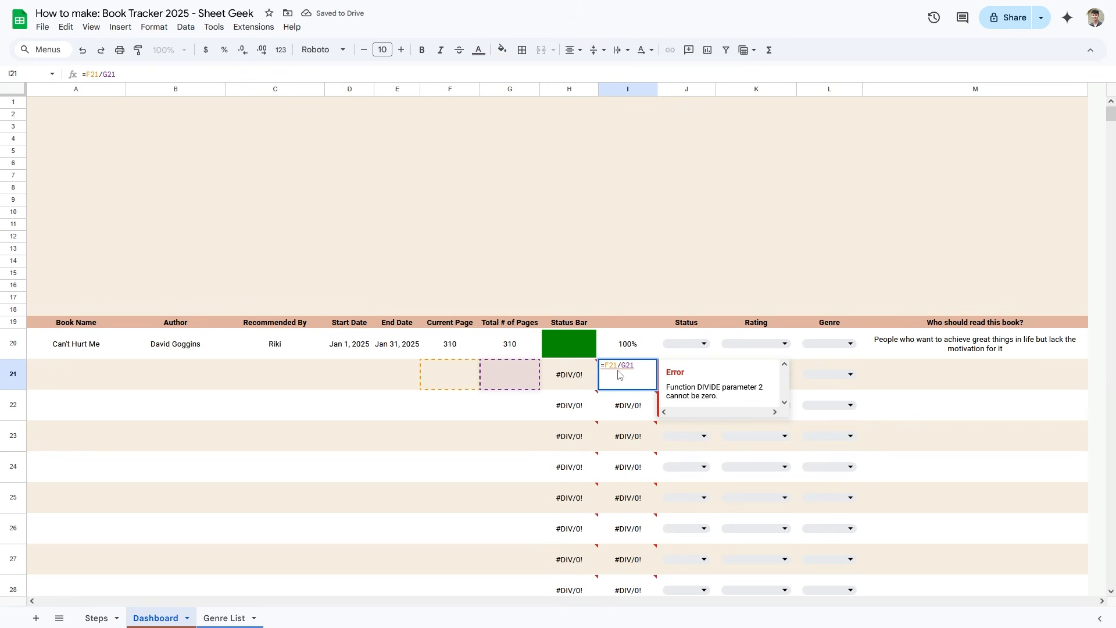
key(BackSpace)
text(IF(G21)
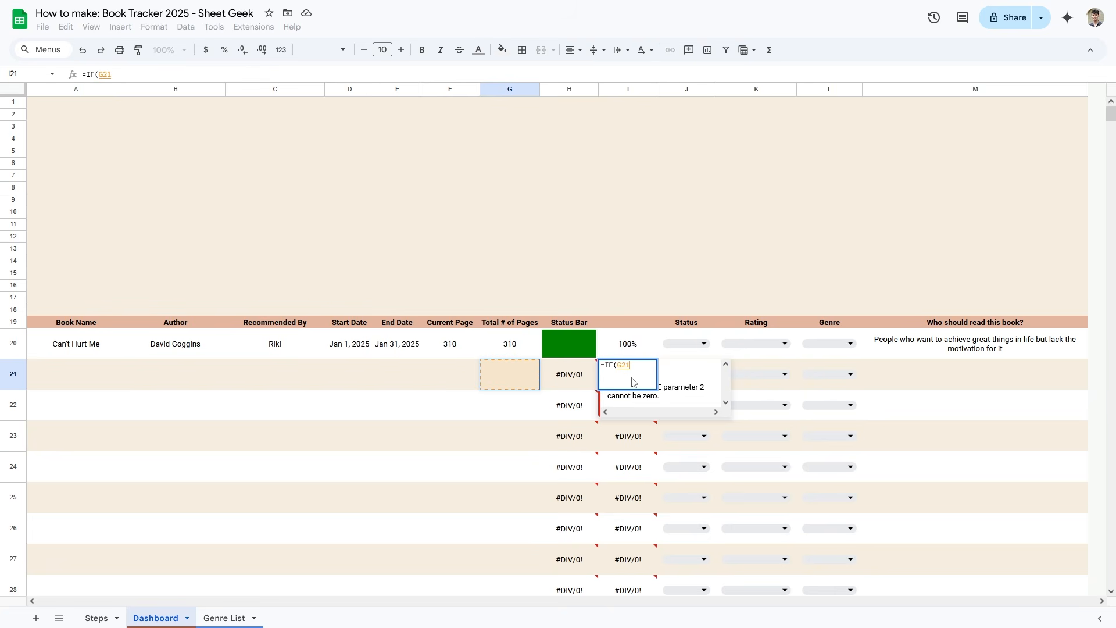
click(619, 366)
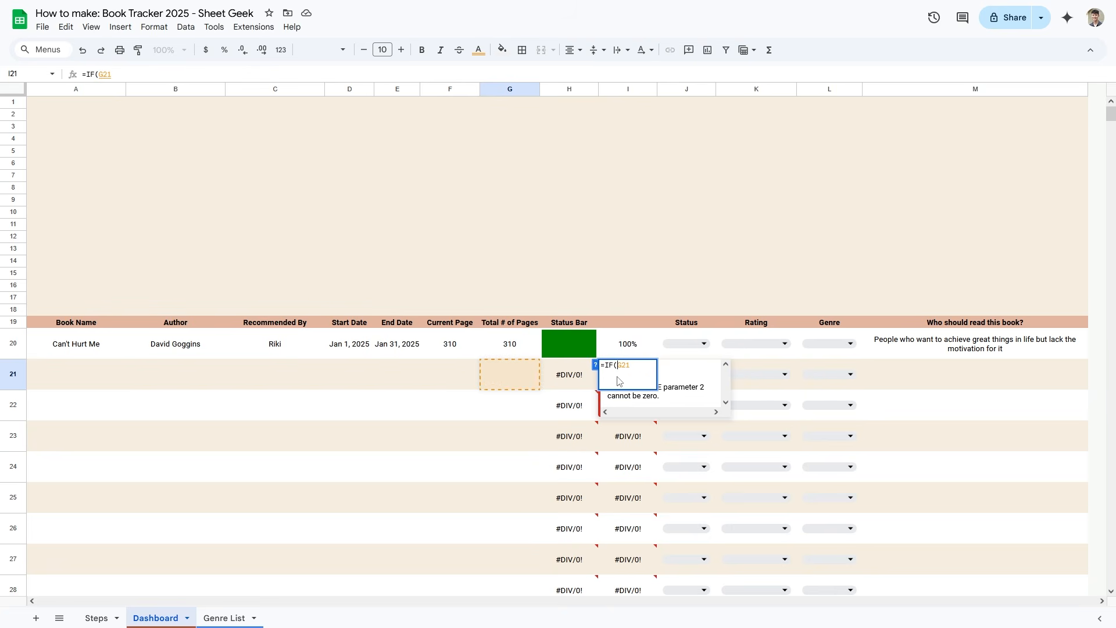
text(ISBLANK(G21)
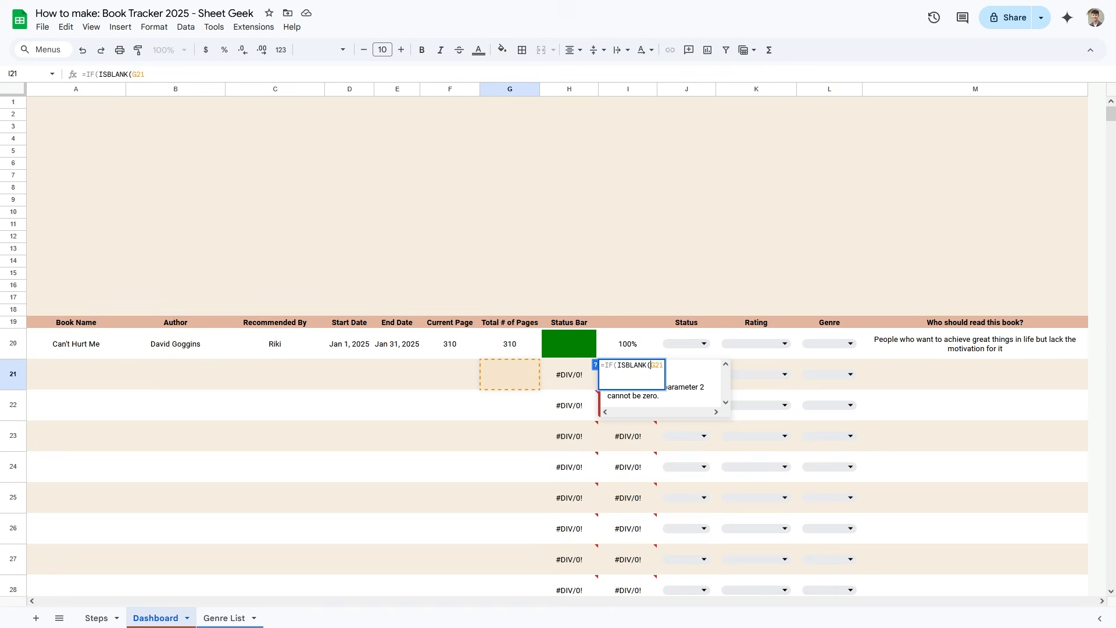
text(),"",)
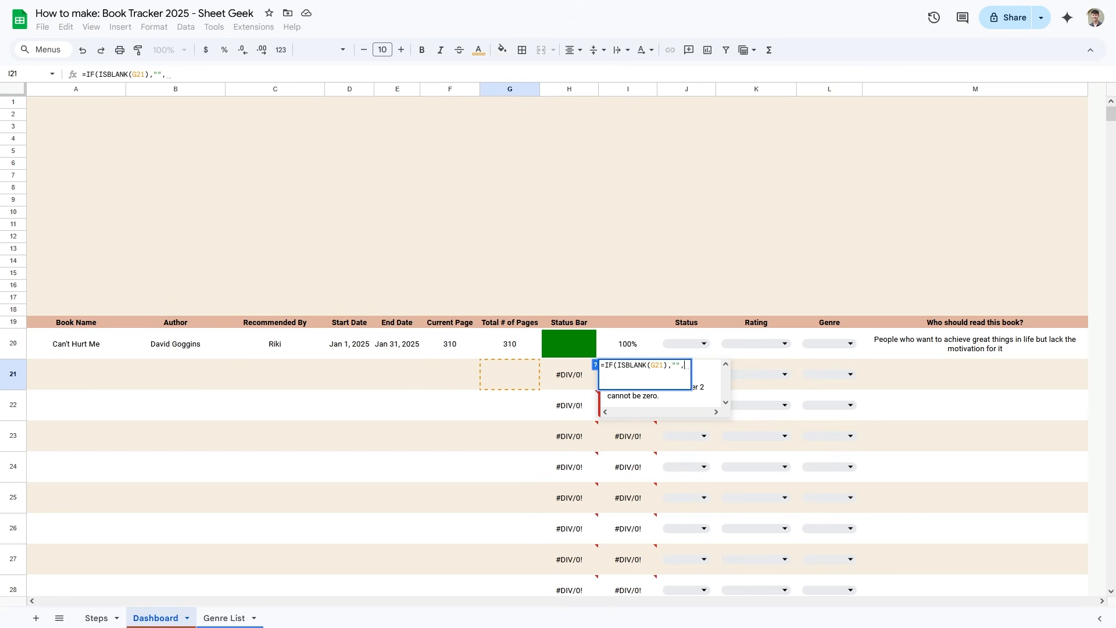
text(F21/G21)
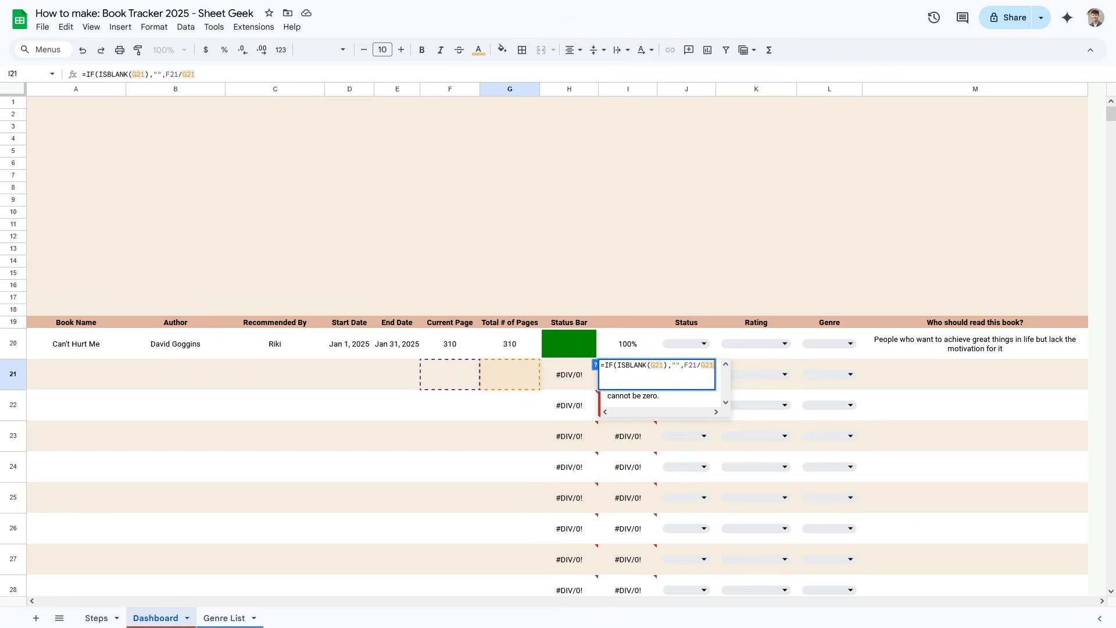
key(Return)
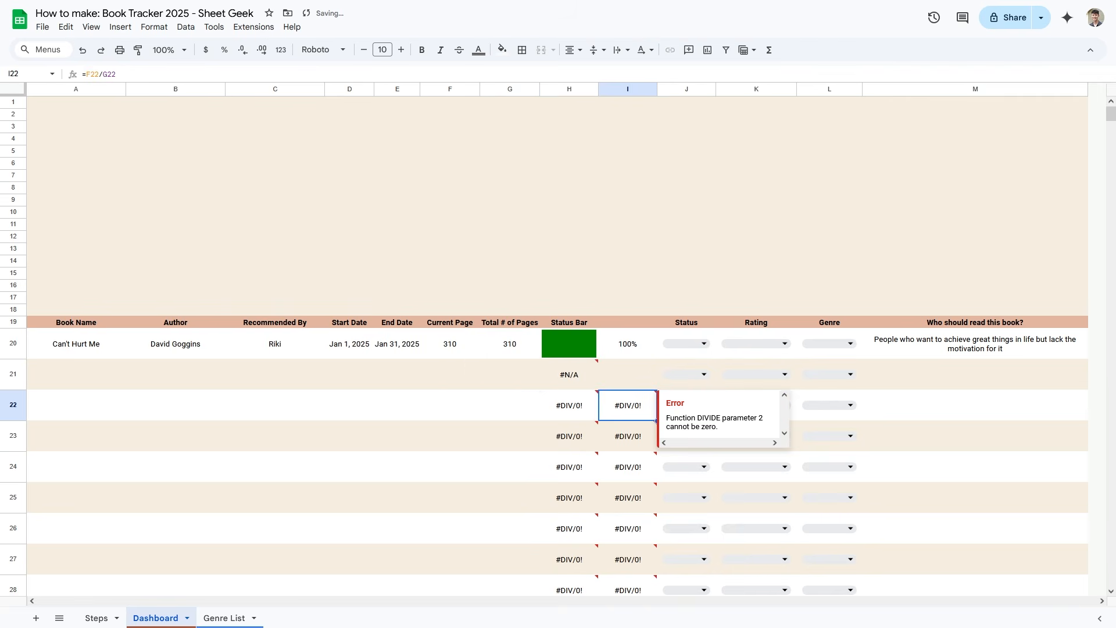
key(Up)
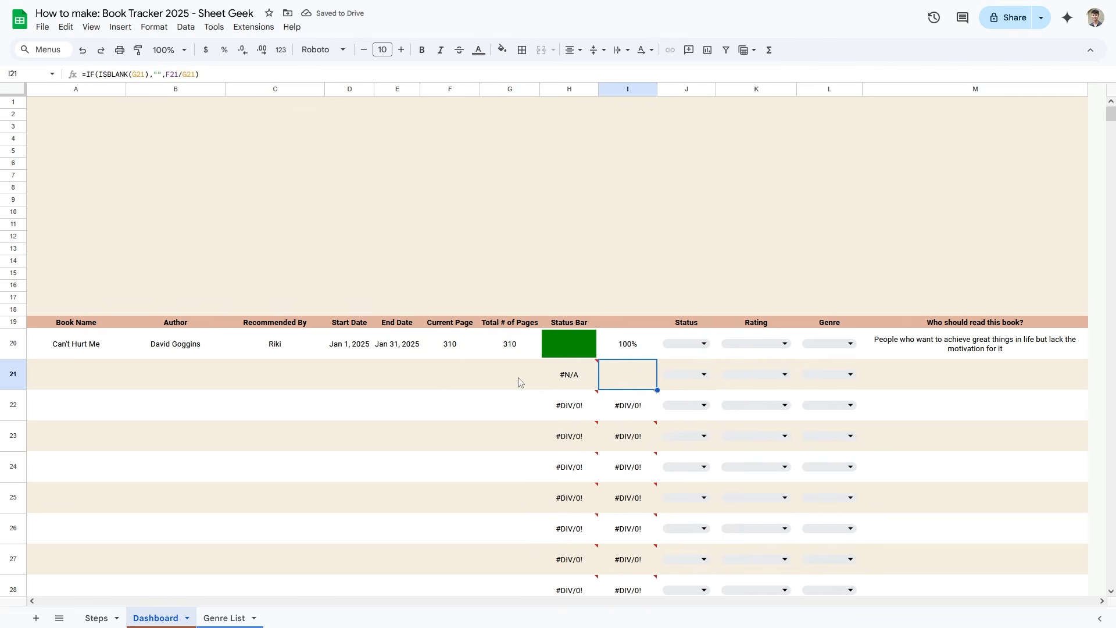
click(521, 382)
text(100)
key(Return)
click(624, 362)
click(582, 385)
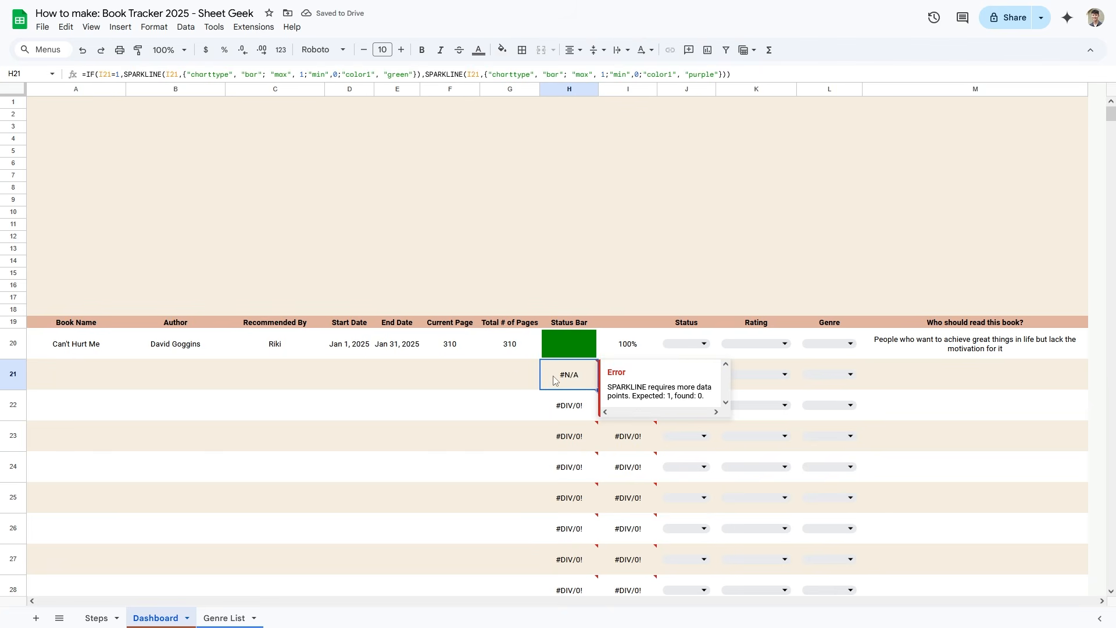
click(601, 412)
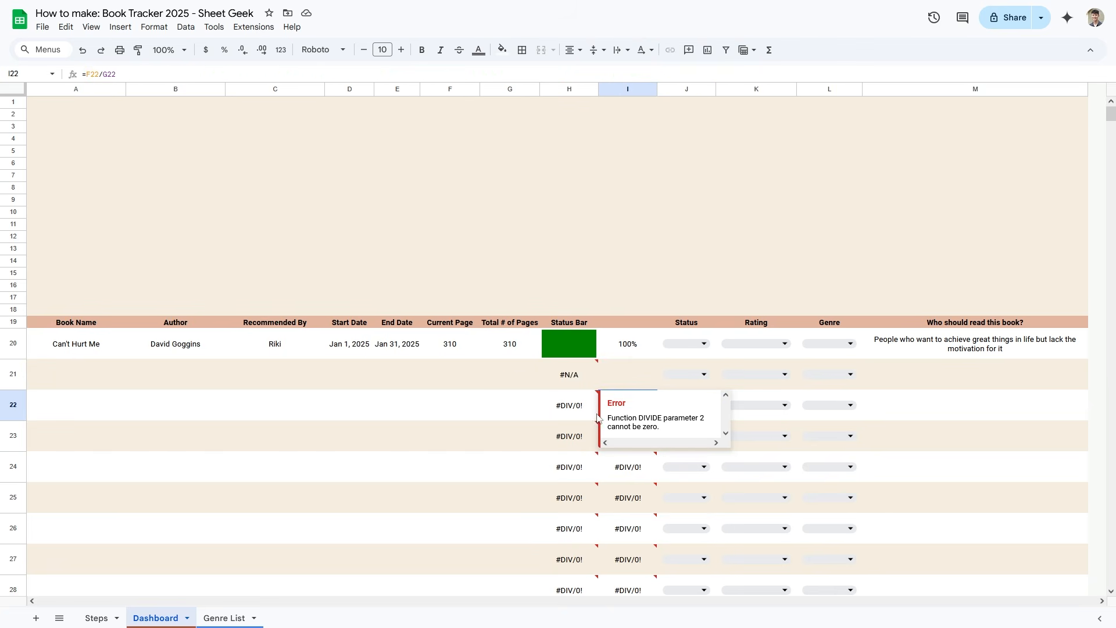
- Cut the existing Status Bar formula out of H21 after the equals sign and begin an IF with an ISBLANK test on F21
double_click(576, 384)
drag(546, 365, 699, 374)
key(BackSpace)
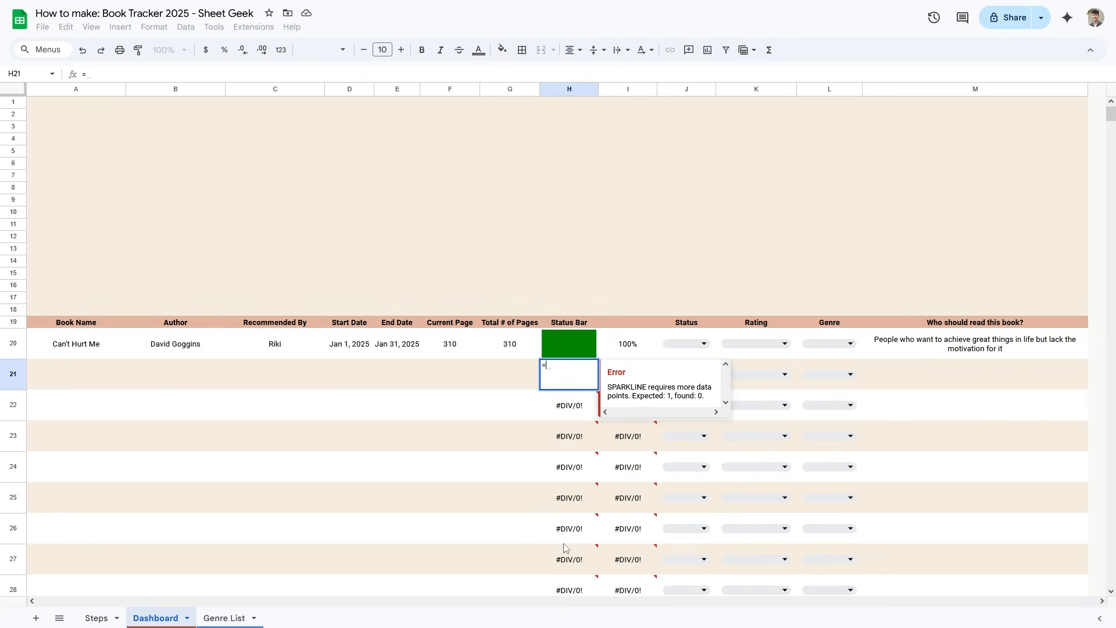
text(IF()
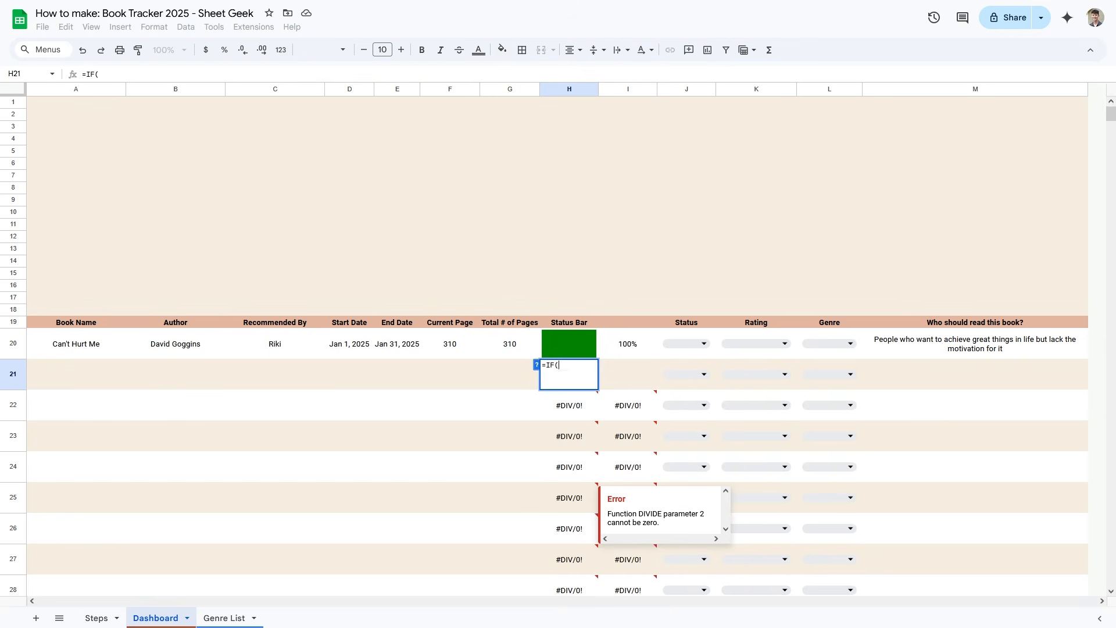
click(456, 383)
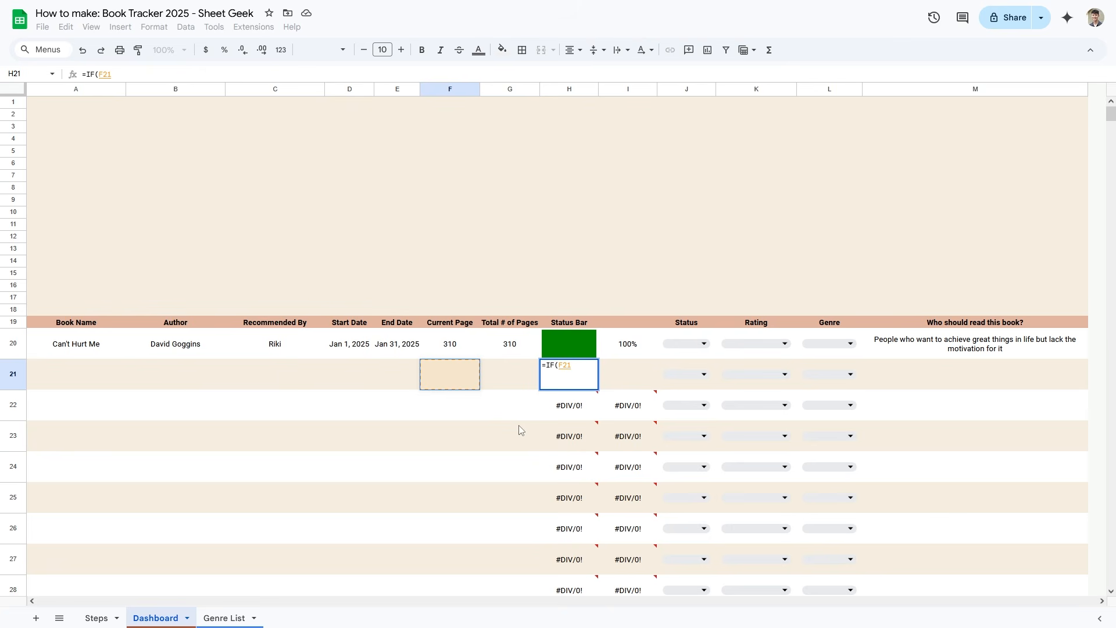
key(Left)
key(Left)
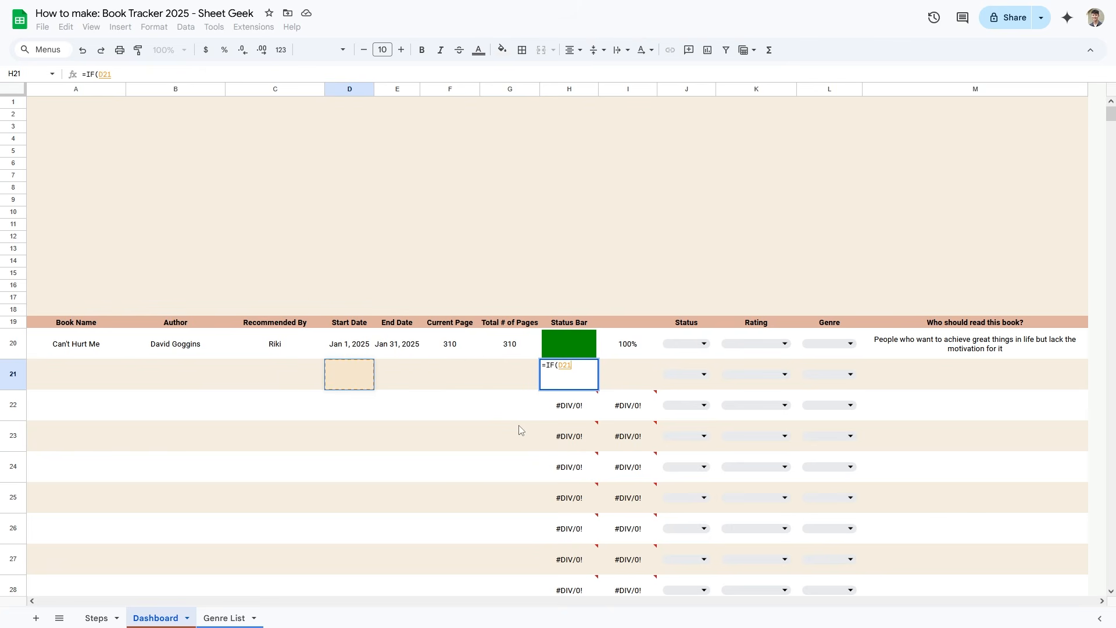
key(Right)
key(Right)
click(559, 366)
text(ISBLANK()
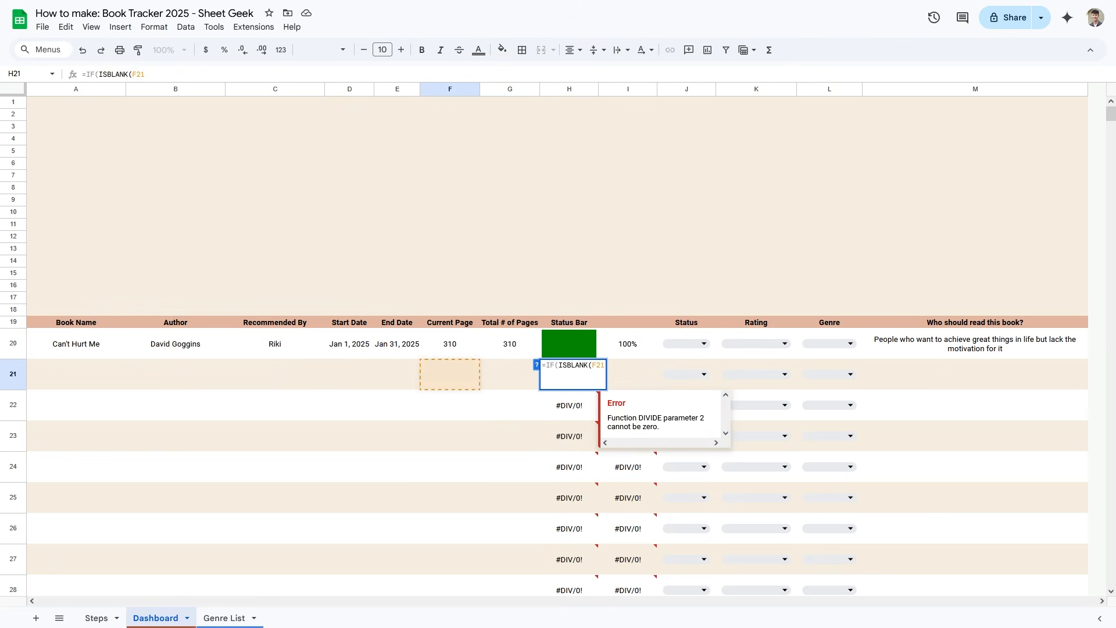
- Complete the H21 formula to return "" when F21 is blank and otherwise the original IF with the green and purple SPARKLINE bars
key(End)
text(),"")
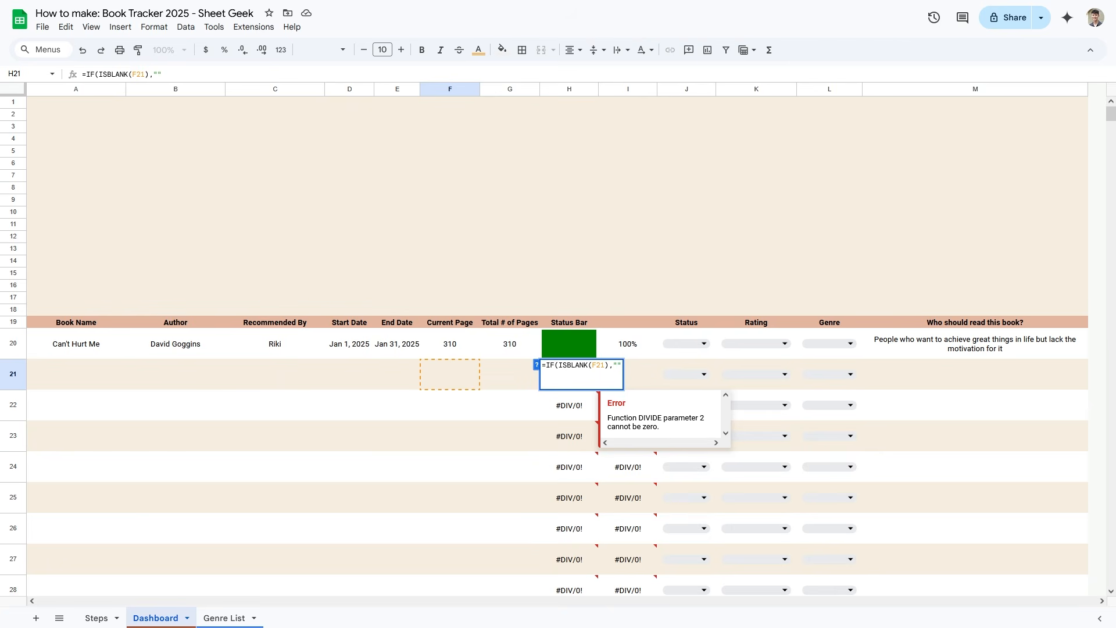
text(,)
key(ctrl+v)
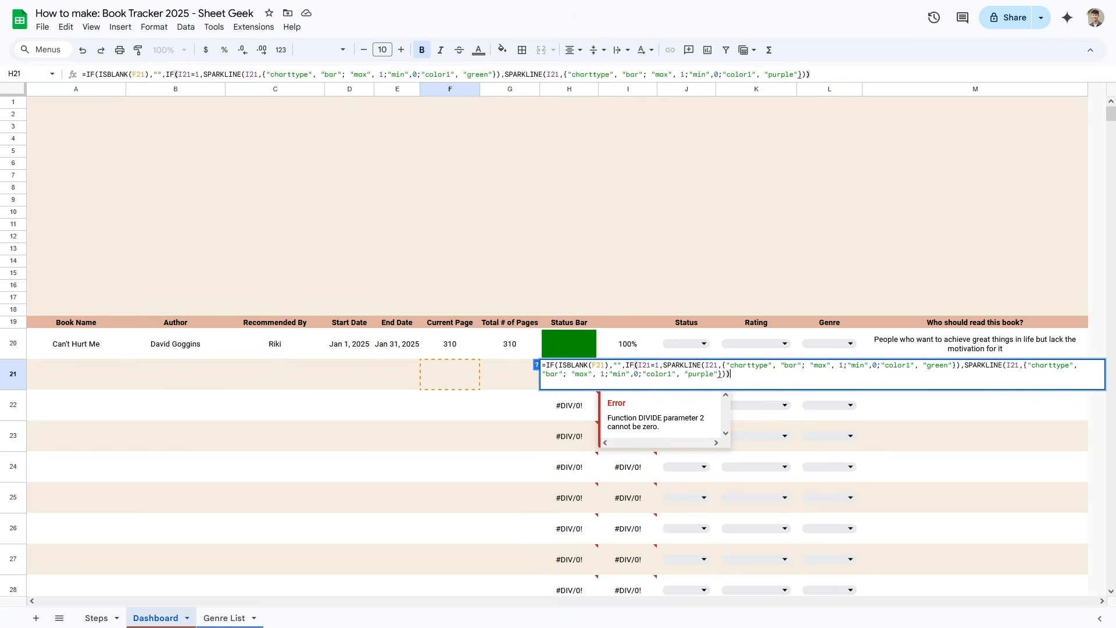
click(621, 380)
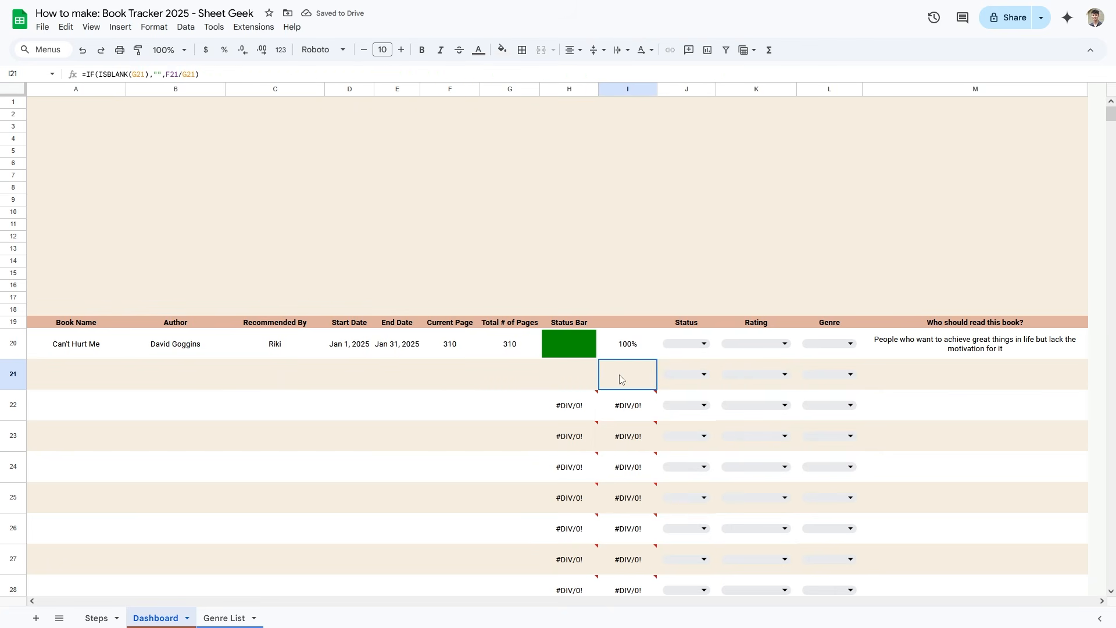
click(588, 377)
click(635, 378)
click(576, 381)
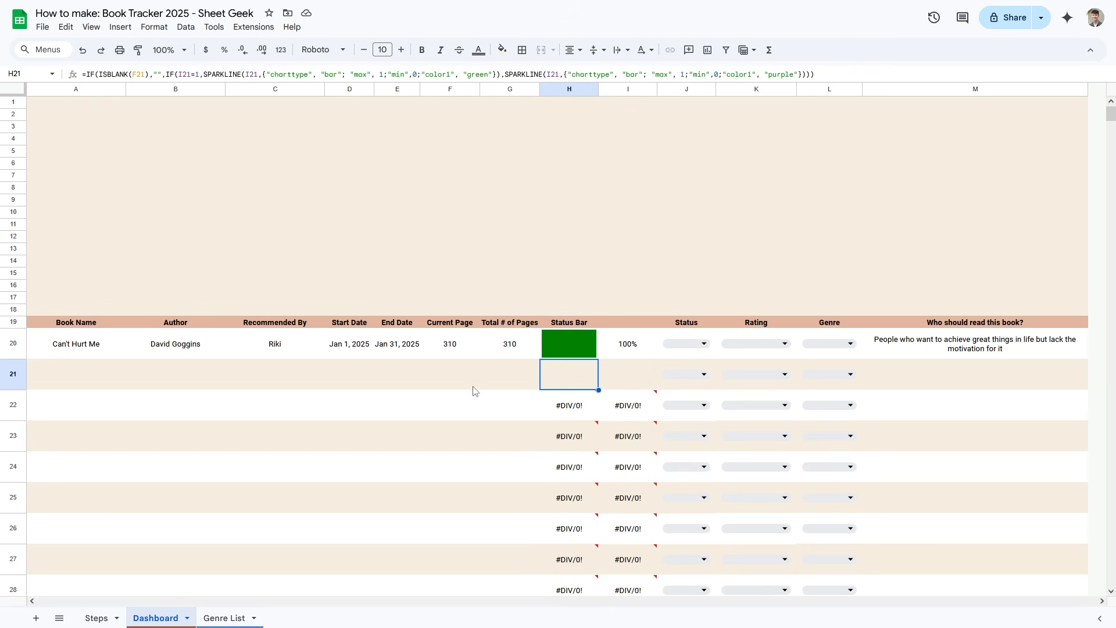
- Enter 500 as the total number of pages in G21 and check the percentage in I21
click(499, 380)
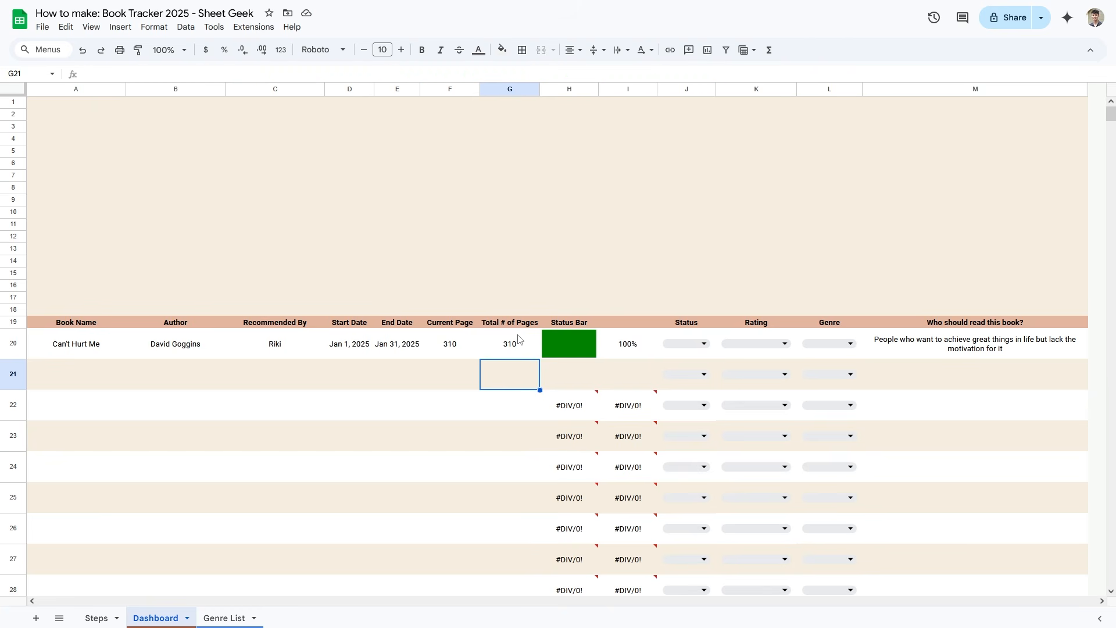
double_click(502, 378)
text(500)
key(Return)
click(633, 377)
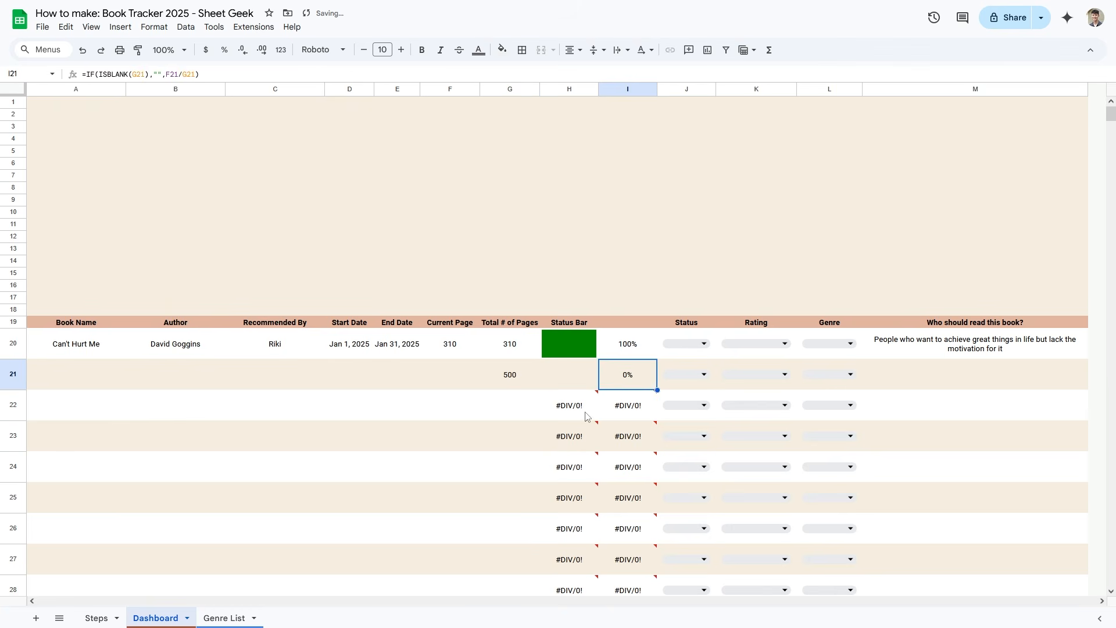
- Test the row 21 progress bar with current page values of 100 and then 200 in F21
key(Left)
key(Left)
key(Left)
text(100)
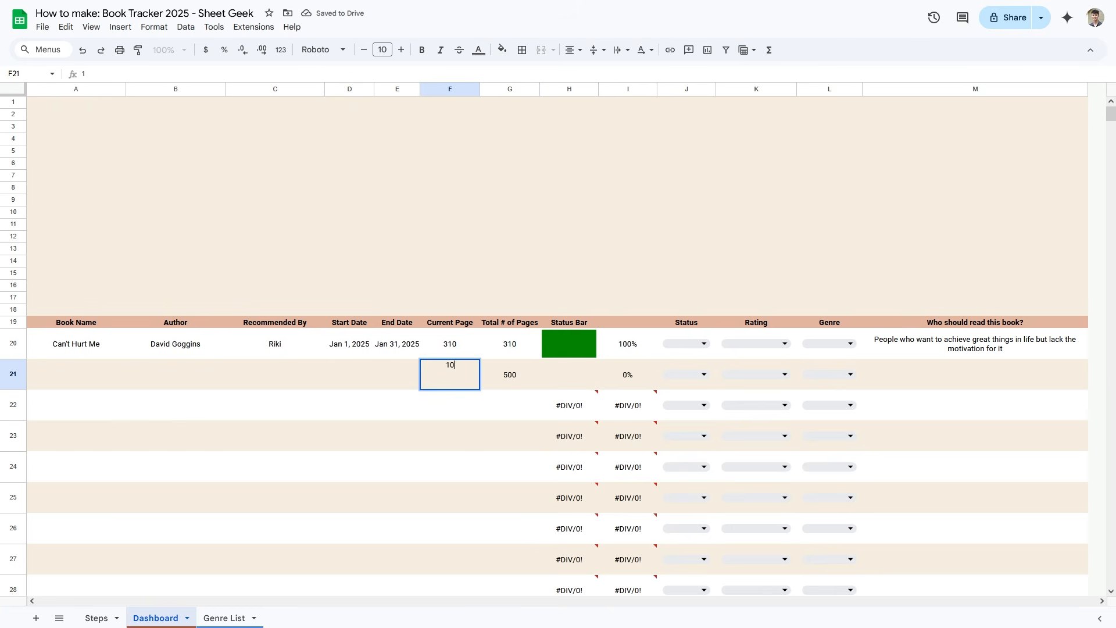
key(Return)
key(Up)
text(200)
key(Return)
key(Up)
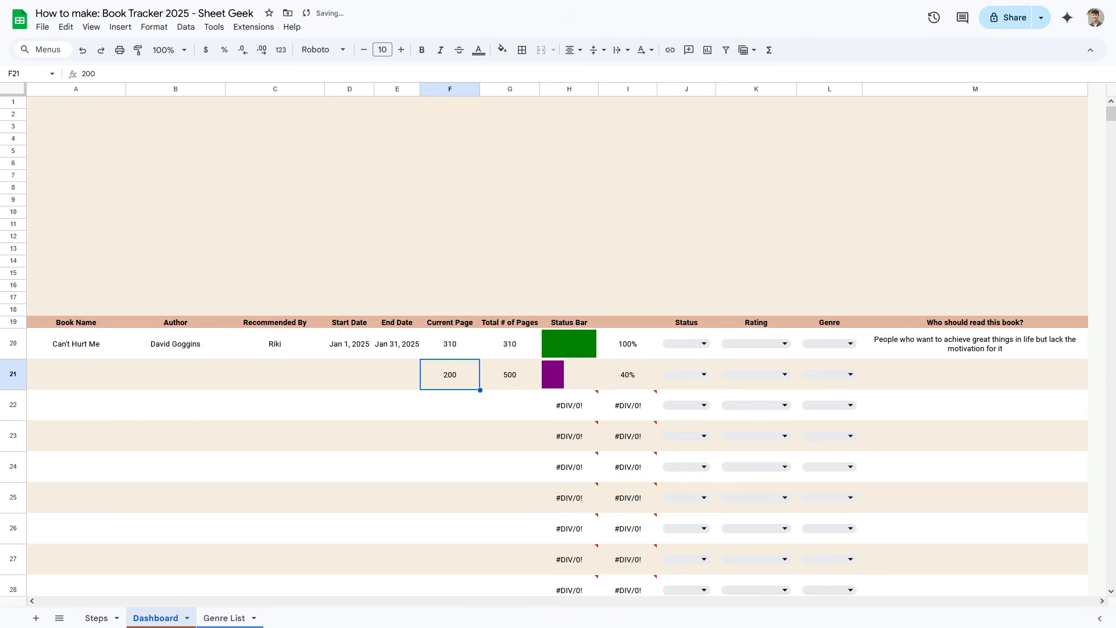
- Set the current page in F21 to 500 to test the progress bar for a finished book
text(4--)
key(Return)
key(Up)
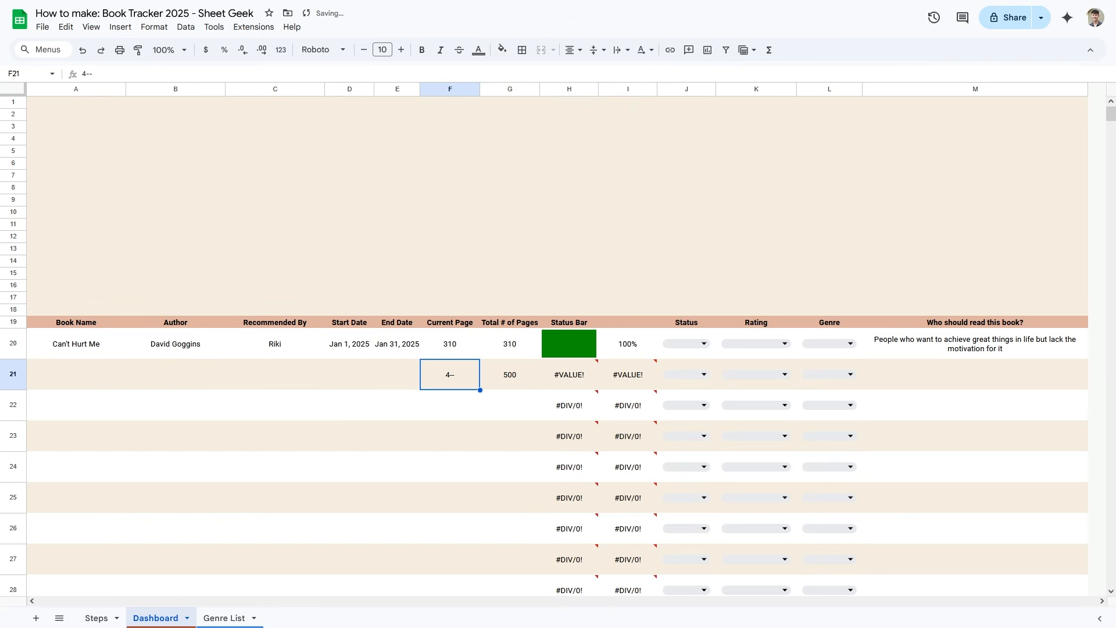
text(500)
key(Return)
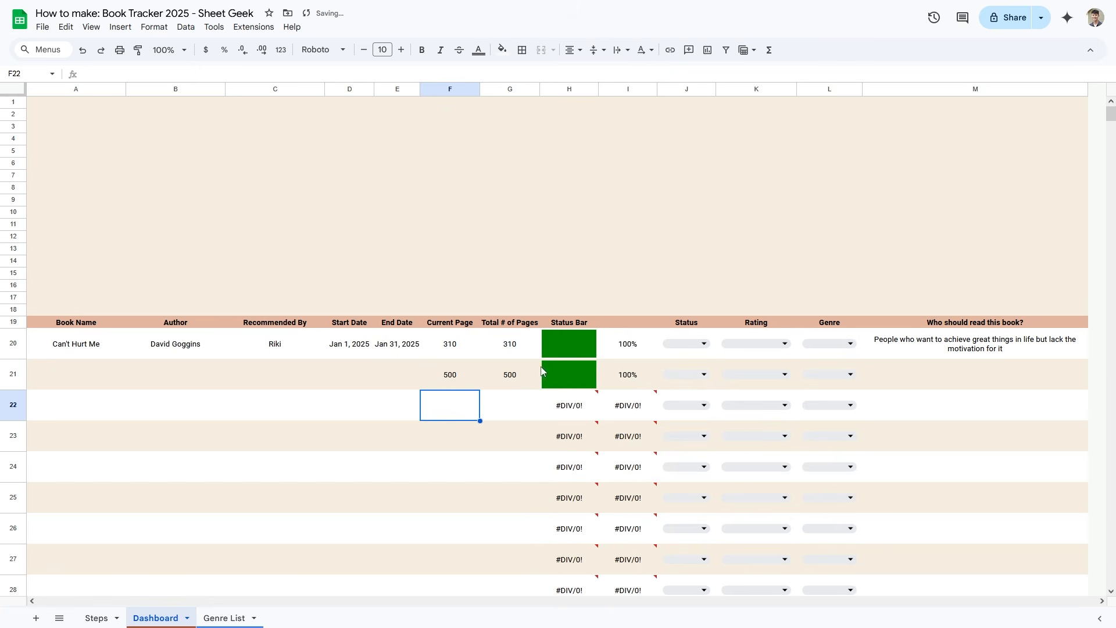
- Copy the blank-checking Status Bar and percentage formulas from H21 and I21 up into row 20
click(553, 380)
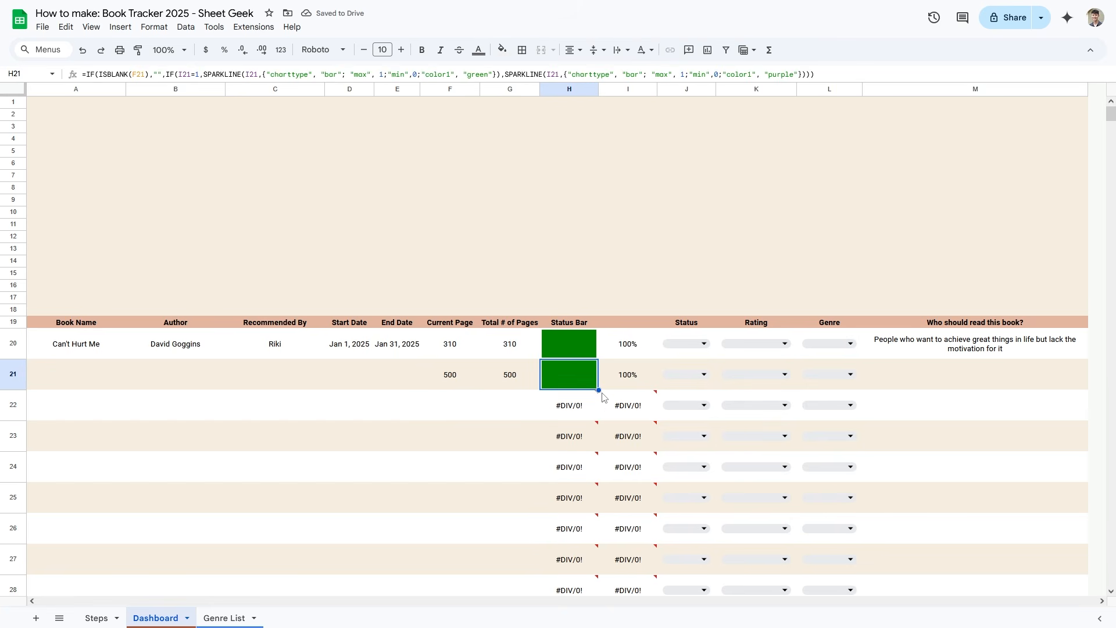
click(556, 357)
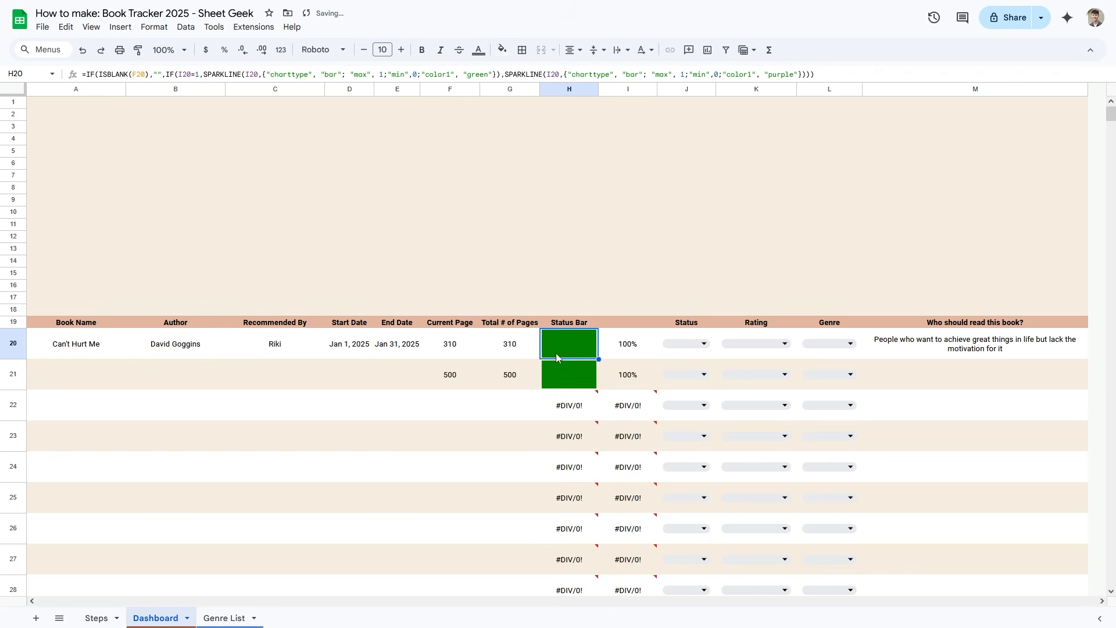
click(624, 350)
click(633, 381)
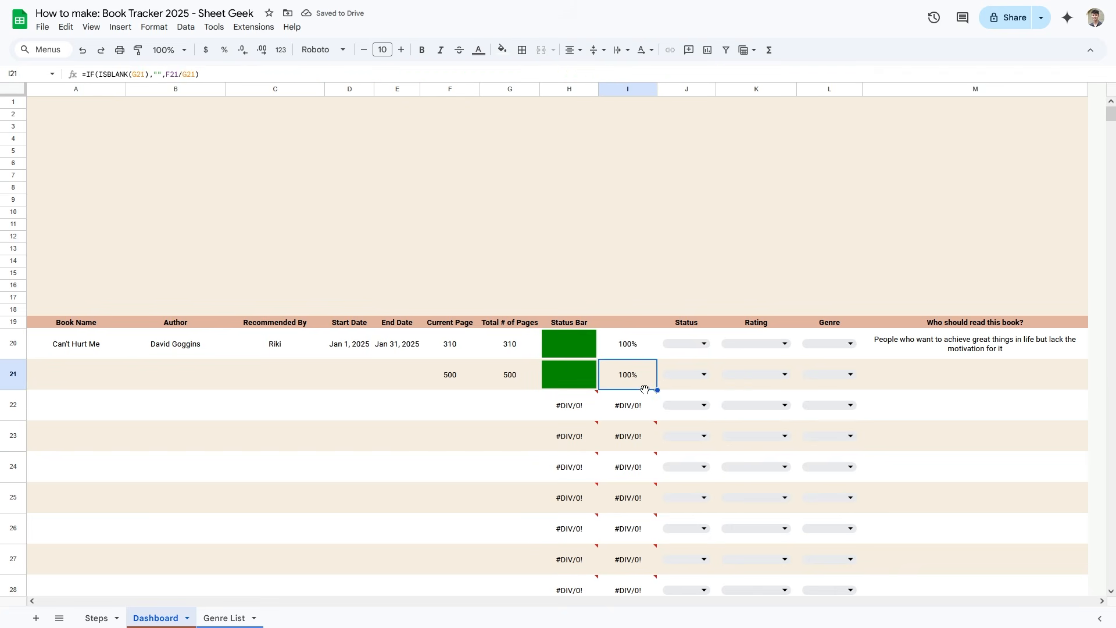
drag(657, 391, 654, 346)
- Delete the old Status Bar and percentage formulas from H22:I520
click(570, 425)
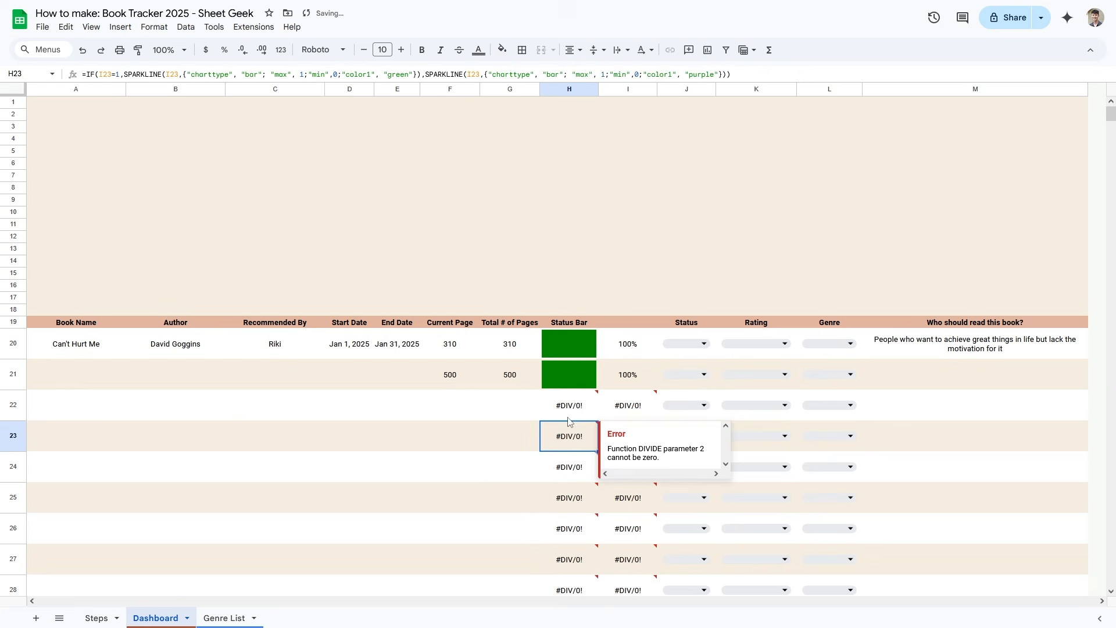
drag(569, 413, 620, 412)
mouse_move(610, 448)
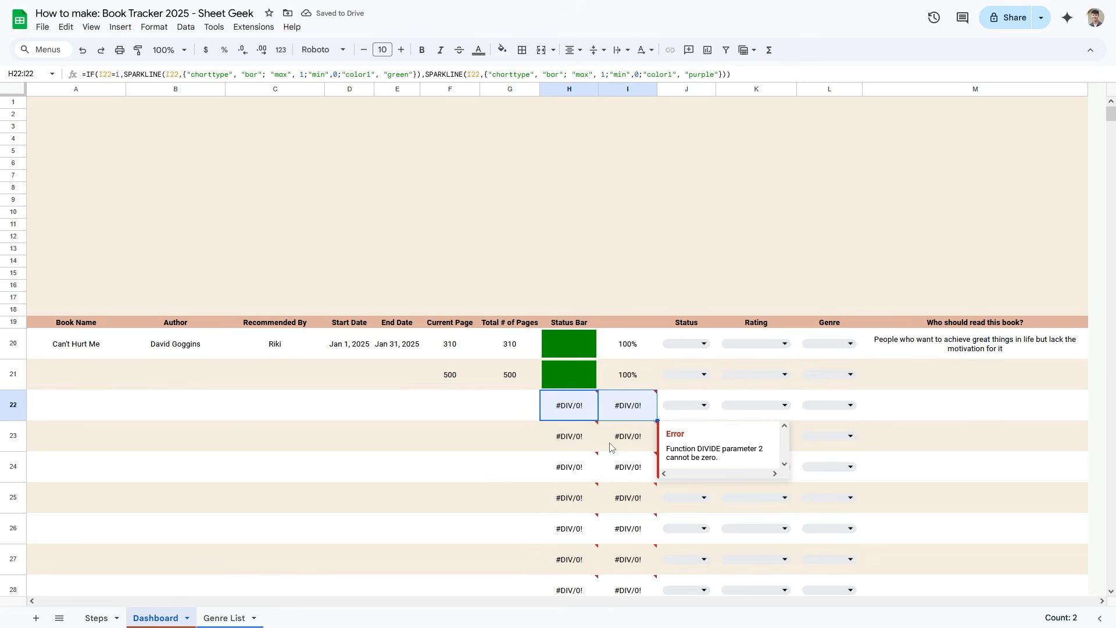
key(ctrl+shift+Down)
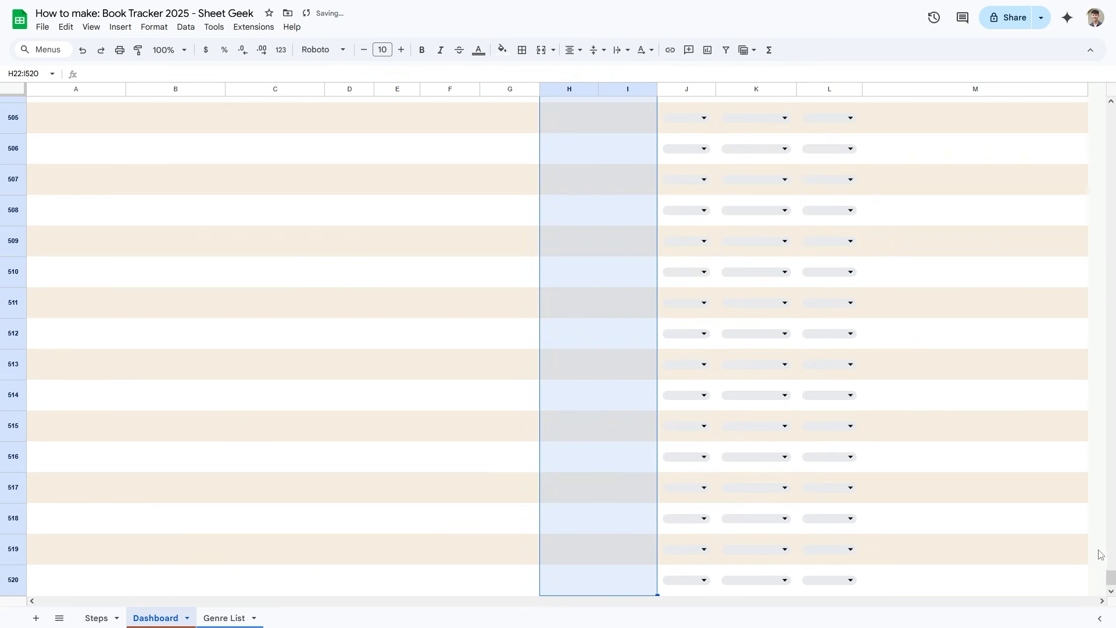
drag(1111, 577, 1111, 114)
- Fill the Total # of Pages column from G22 down with placeholder numbers using =SEQUENCE(50)
click(634, 377)
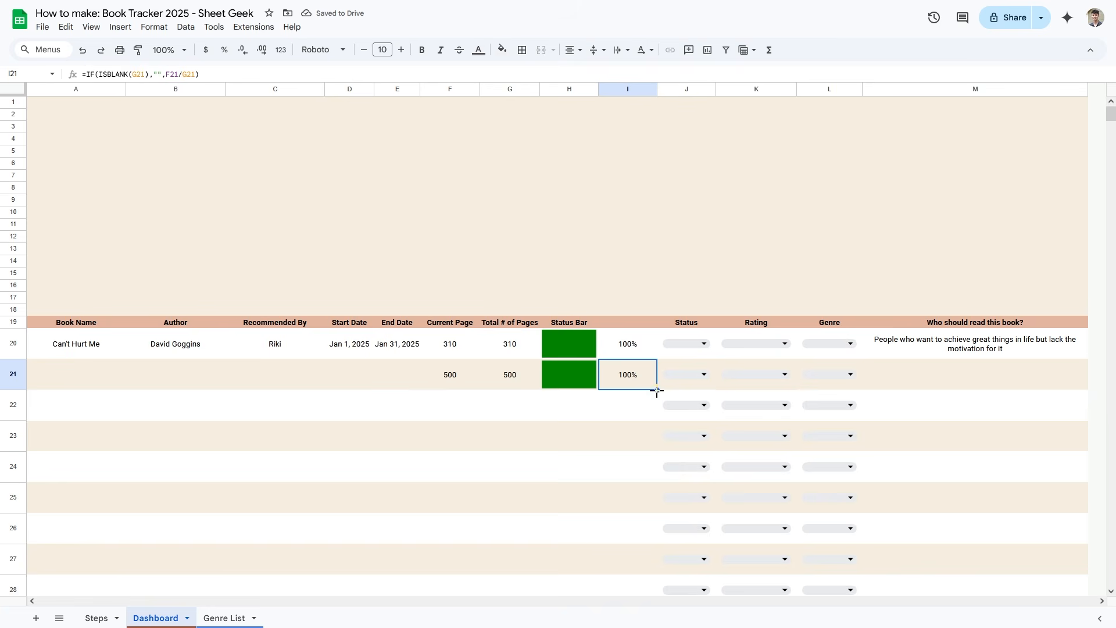
click(521, 406)
click(629, 384)
click(503, 410)
text(=SEQ)
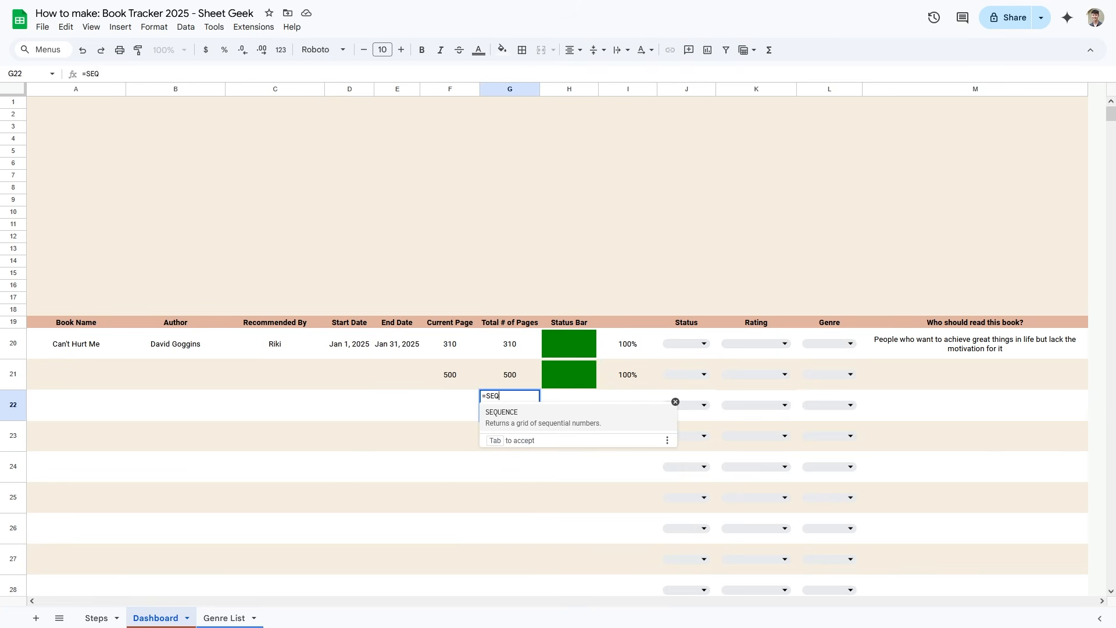
key(Tab)
text(50)
key(Return)
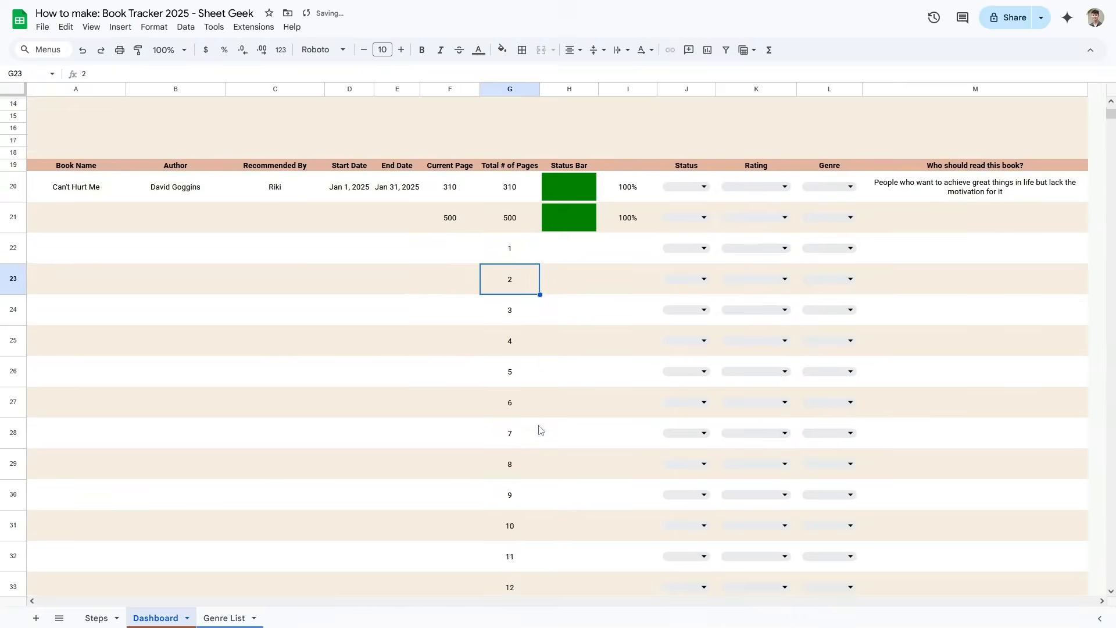
- Fill the Status Bar formula in H21 and the percentage formula in I21 down through row 521
click(591, 384)
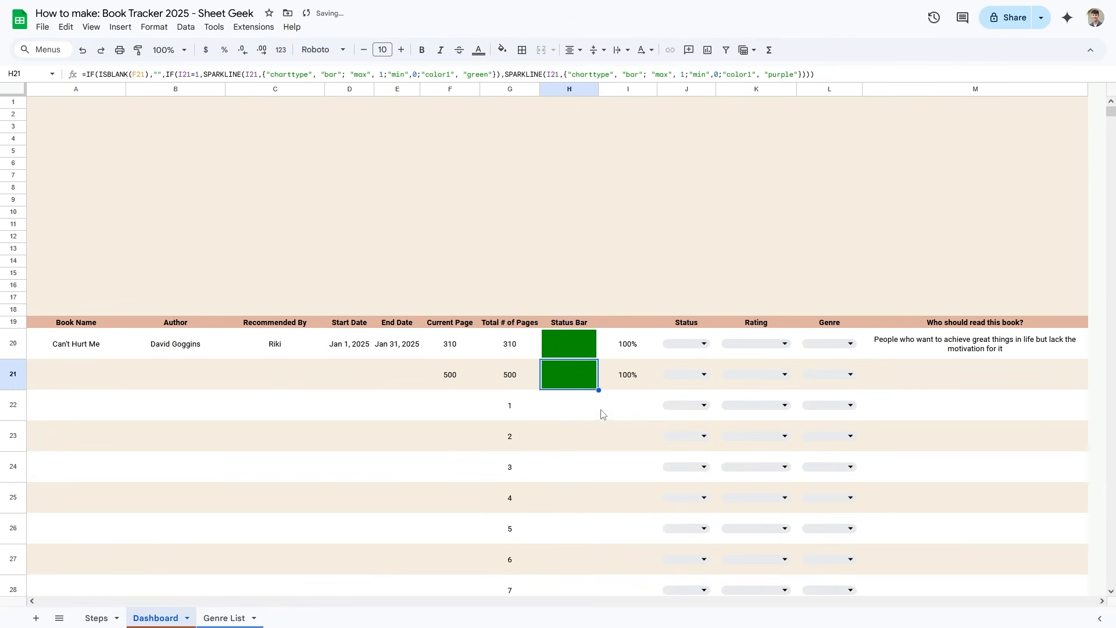
click(579, 443)
click(591, 402)
click(645, 377)
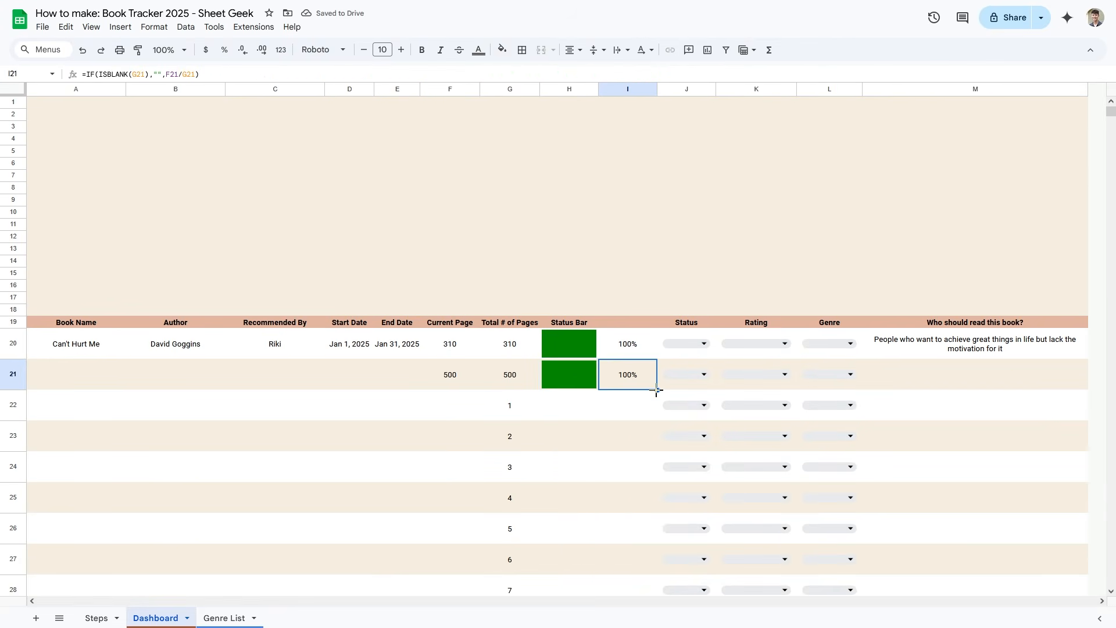
double_click(657, 390)
scroll(609, 500, down, 6)
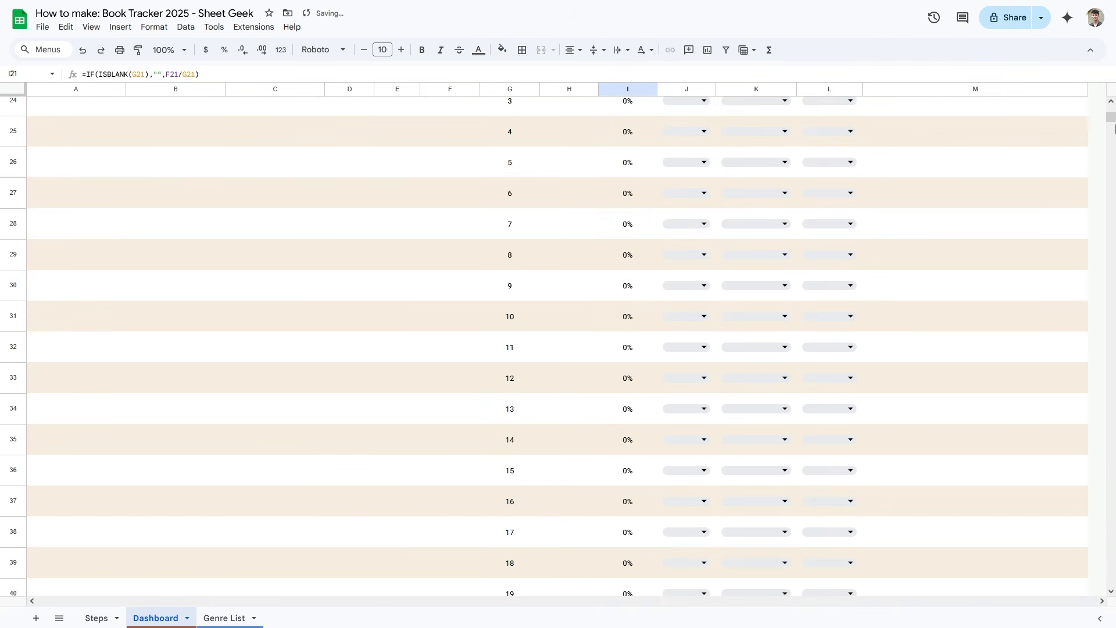
click(632, 553)
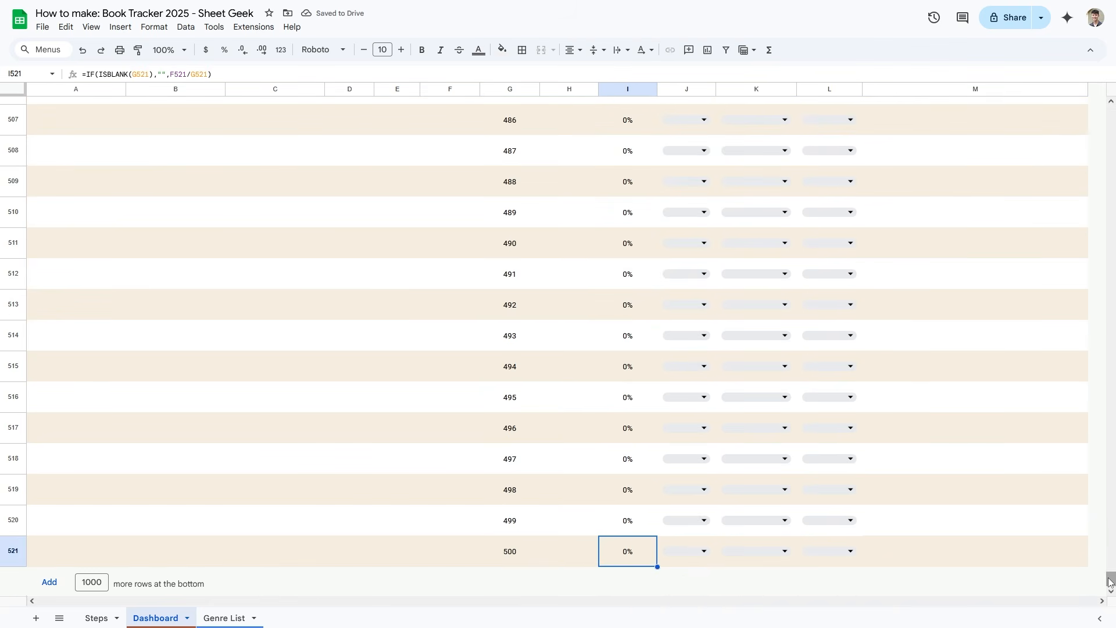
drag(1111, 579, 1112, 114)
- Delete the placeholder =SEQUENCE(500) from G22 and check the copied Status Bar formulas in H22 and H23
click(511, 406)
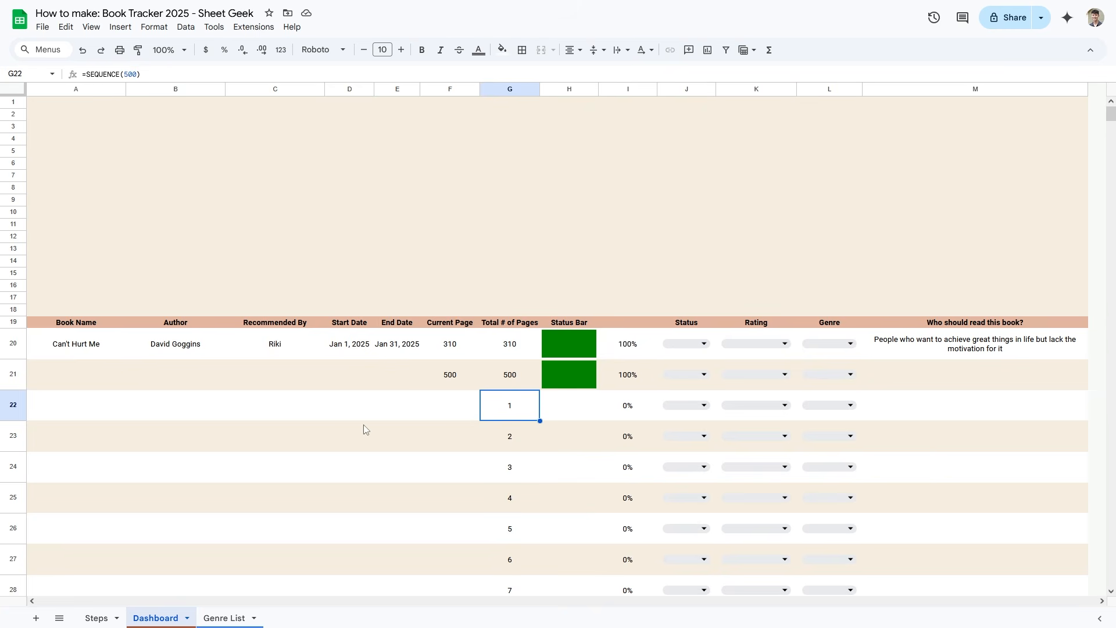
key(Delete)
click(576, 446)
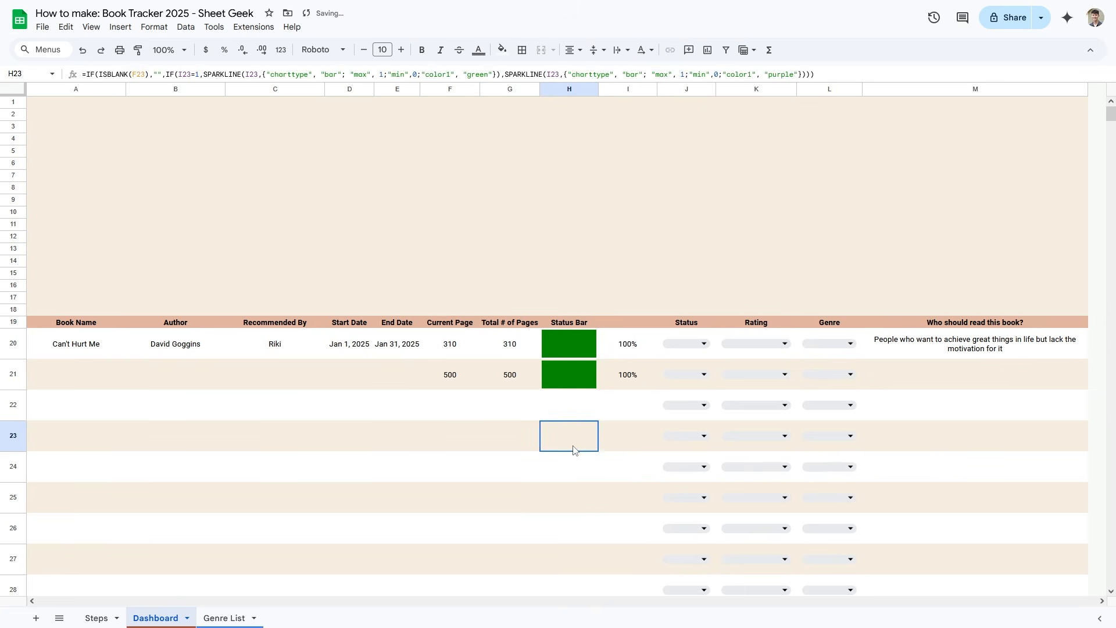
click(574, 414)
click(223, 418)
click(565, 414)
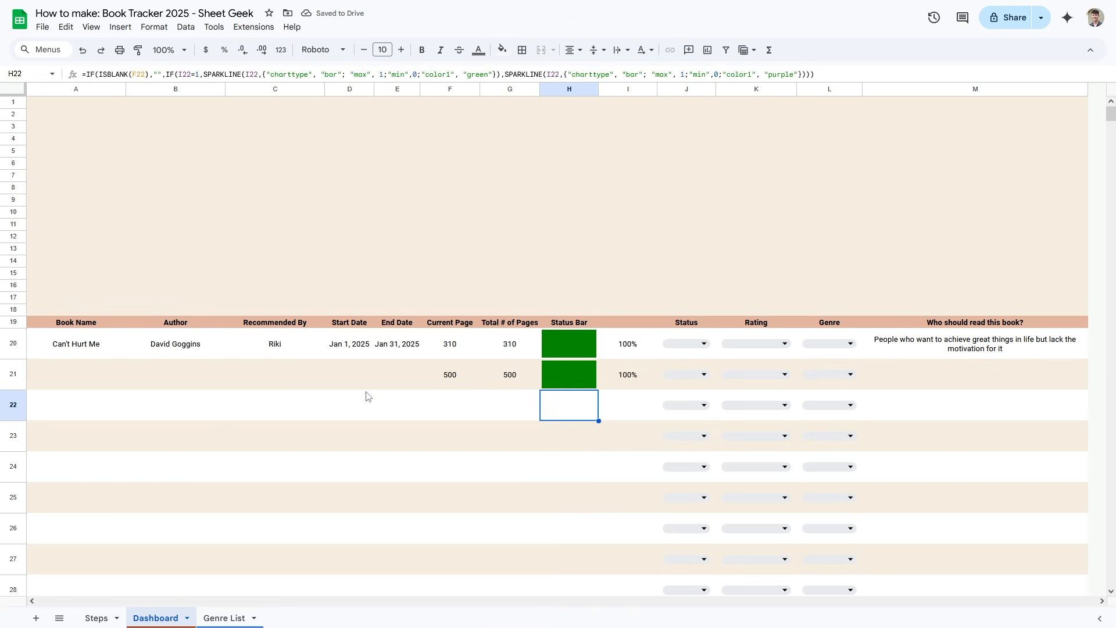
click(520, 418)
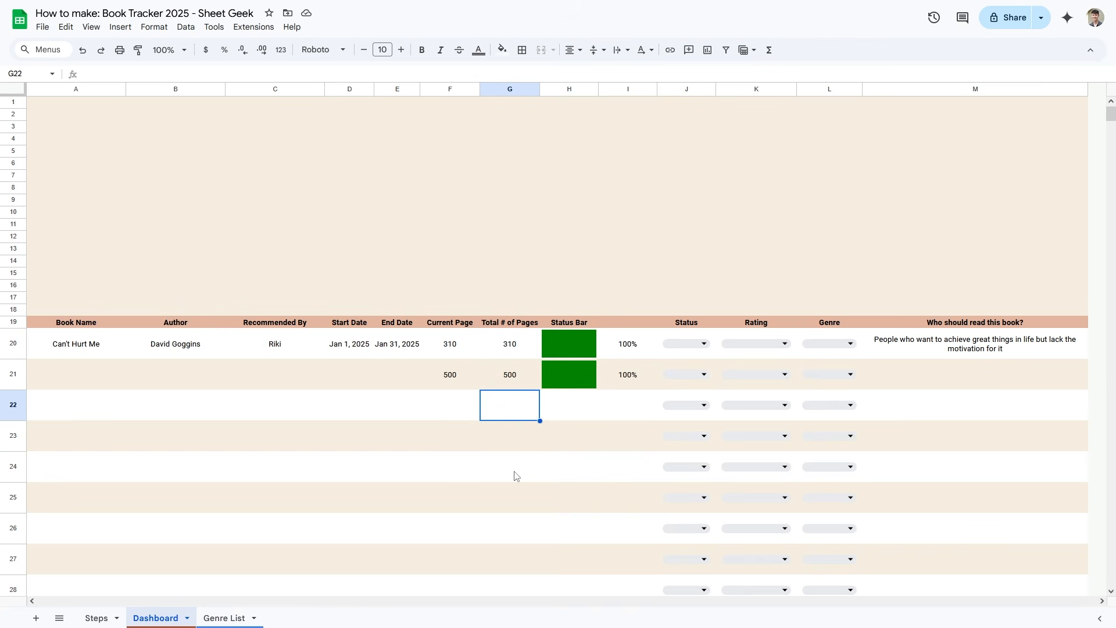
- Display all formulas in the sheet and inspect the Status Bar and percentage formulas in rows 20 to 22
key(ctrl+grave)
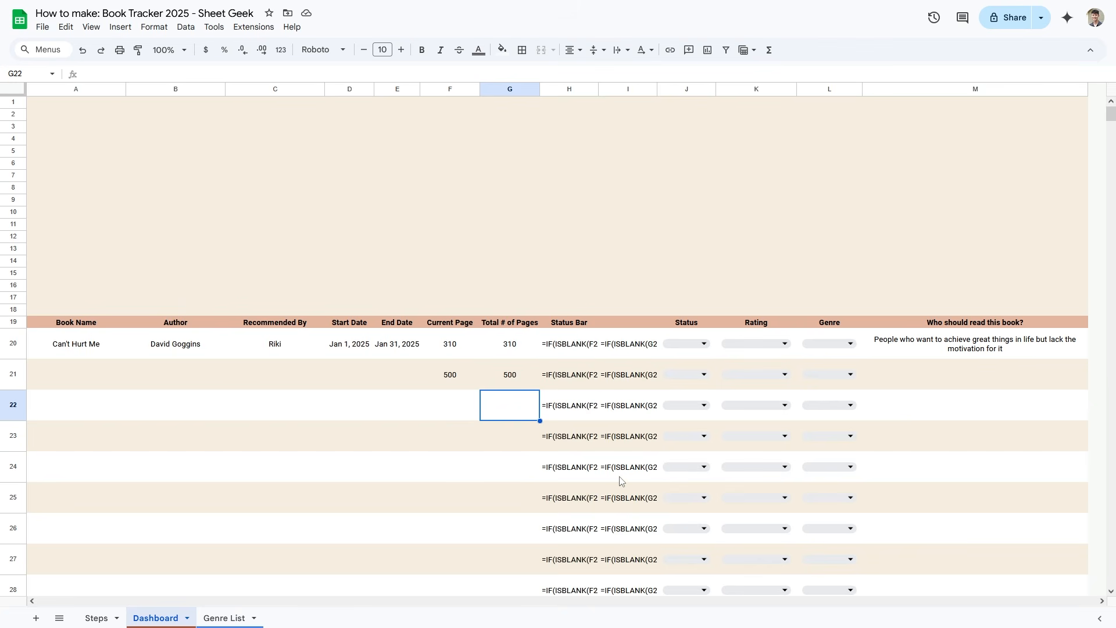
click(589, 419)
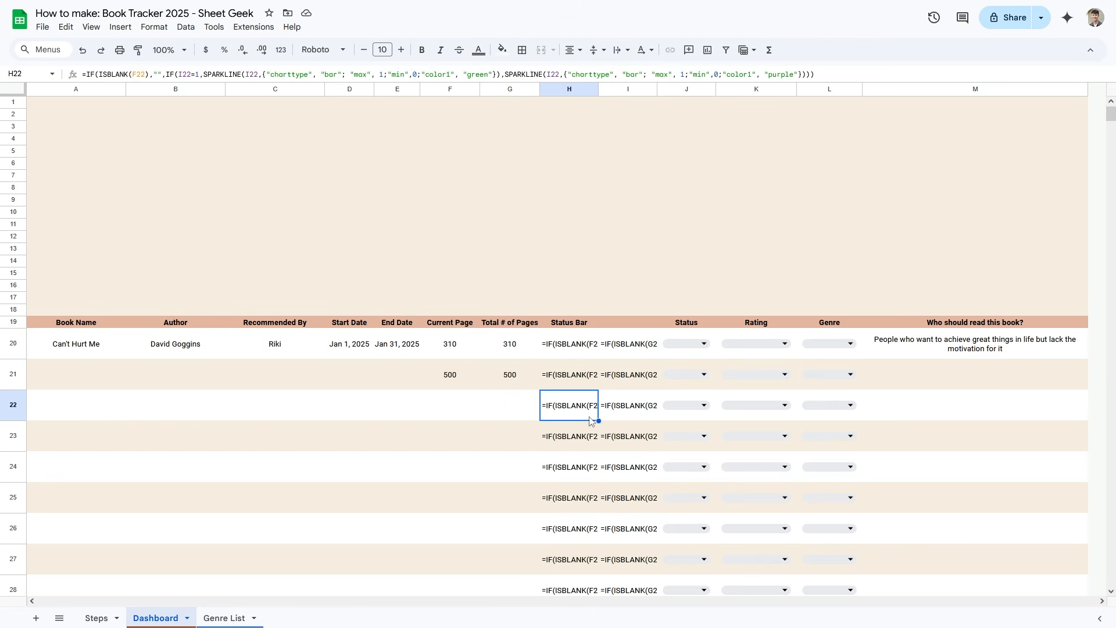
click(626, 409)
click(613, 381)
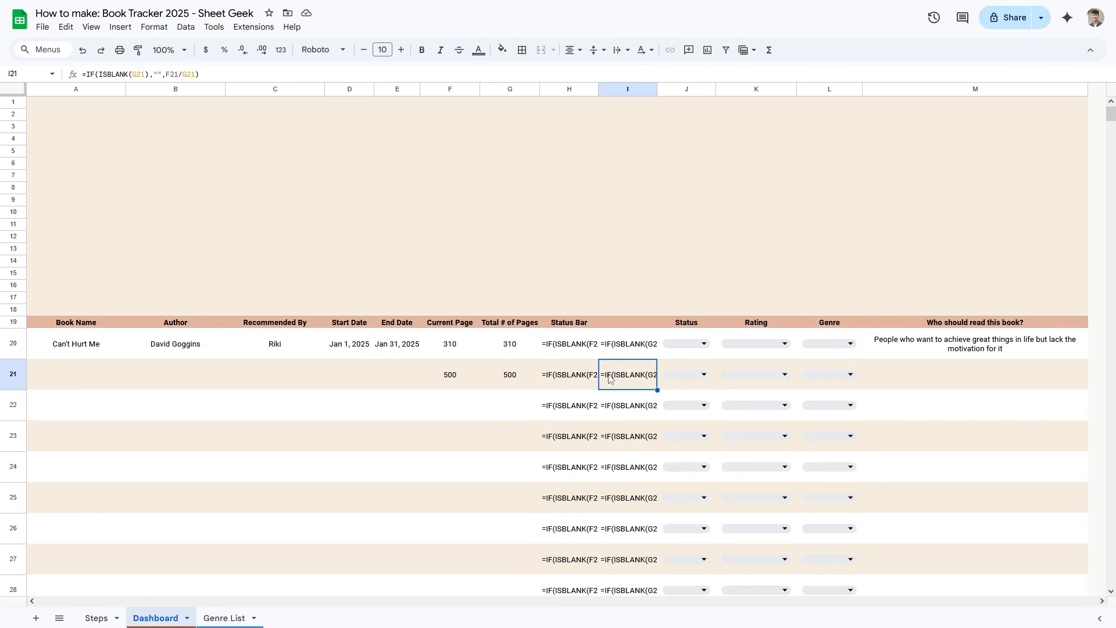
click(582, 373)
click(570, 348)
click(625, 348)
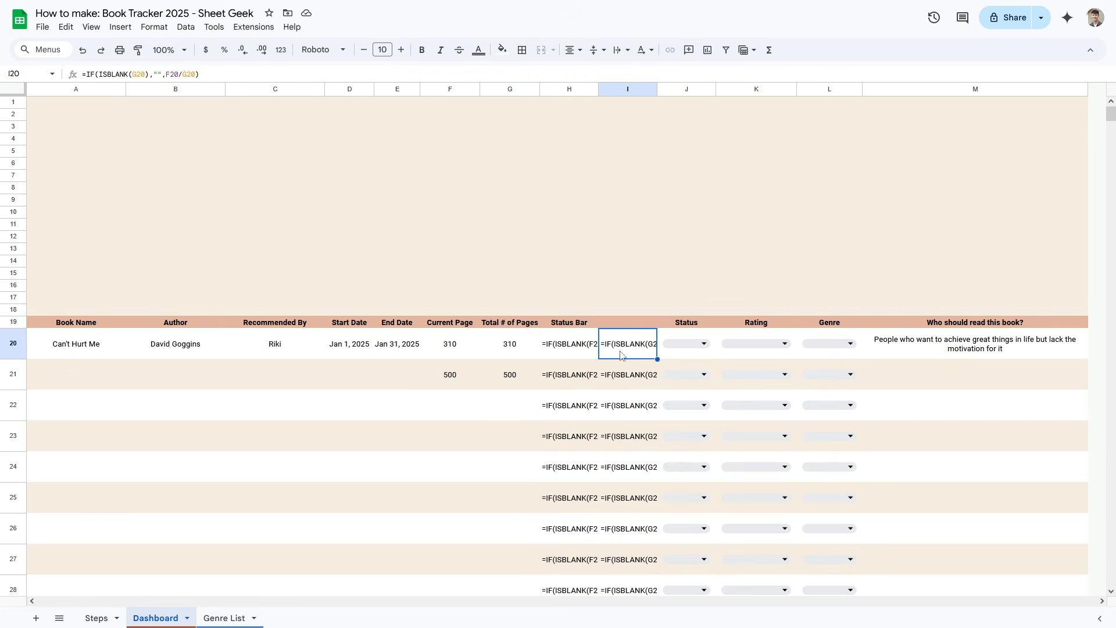
- Look up the shortcut for showing all formulas, check the formulas farther down, and return the sheet to displaying values
key(ctrl+slash)
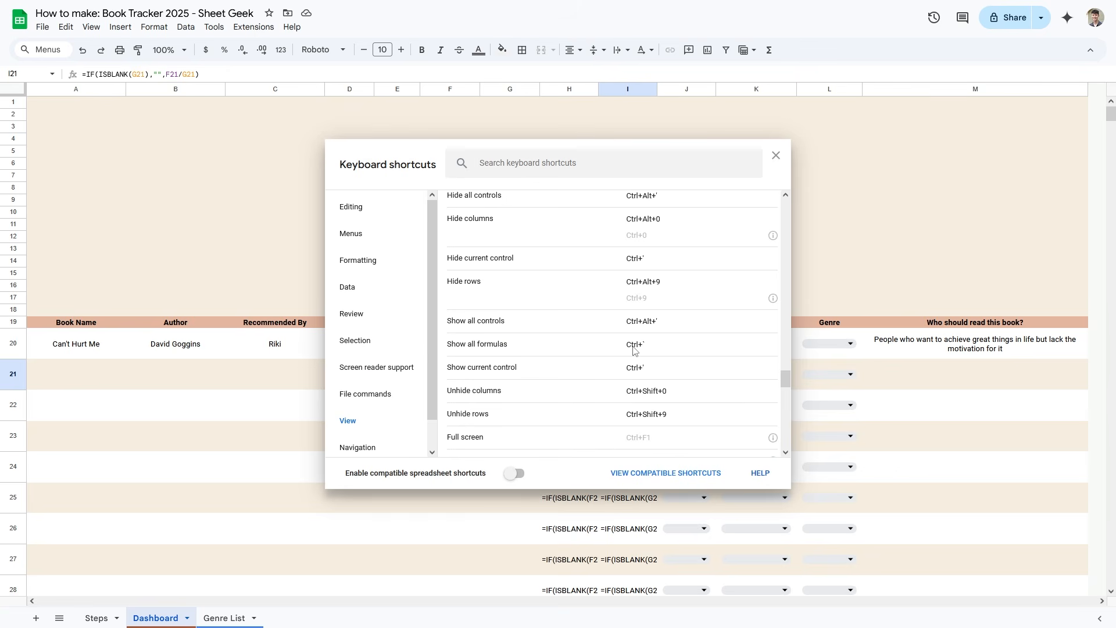
click(777, 155)
scroll(622, 460, down, 12)
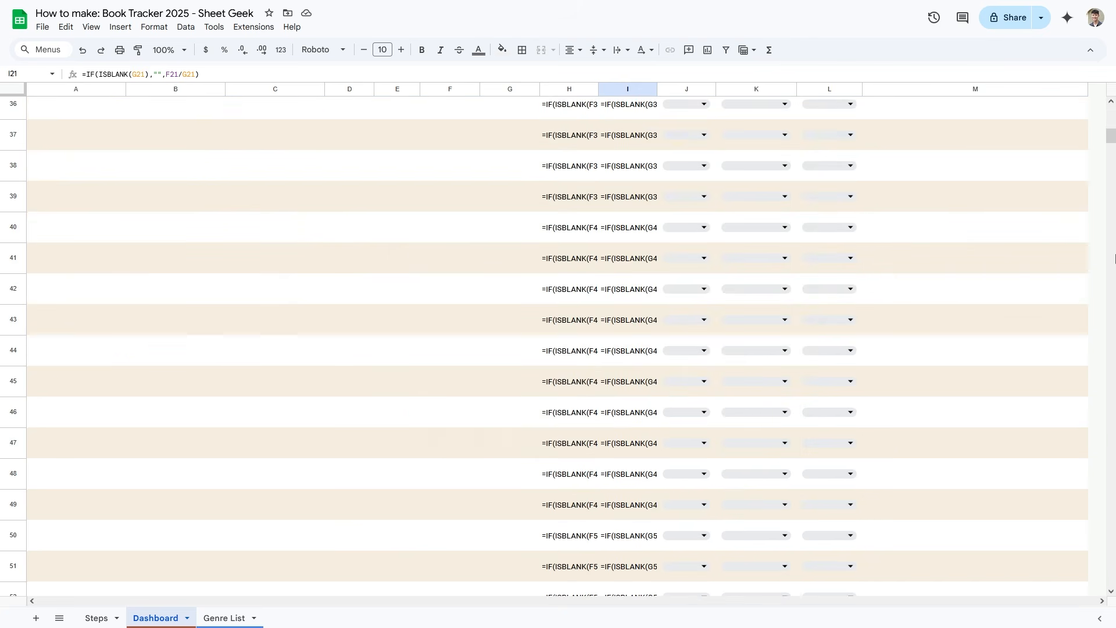
drag(1111, 140, 1115, 94)
key(ctrl+grave)
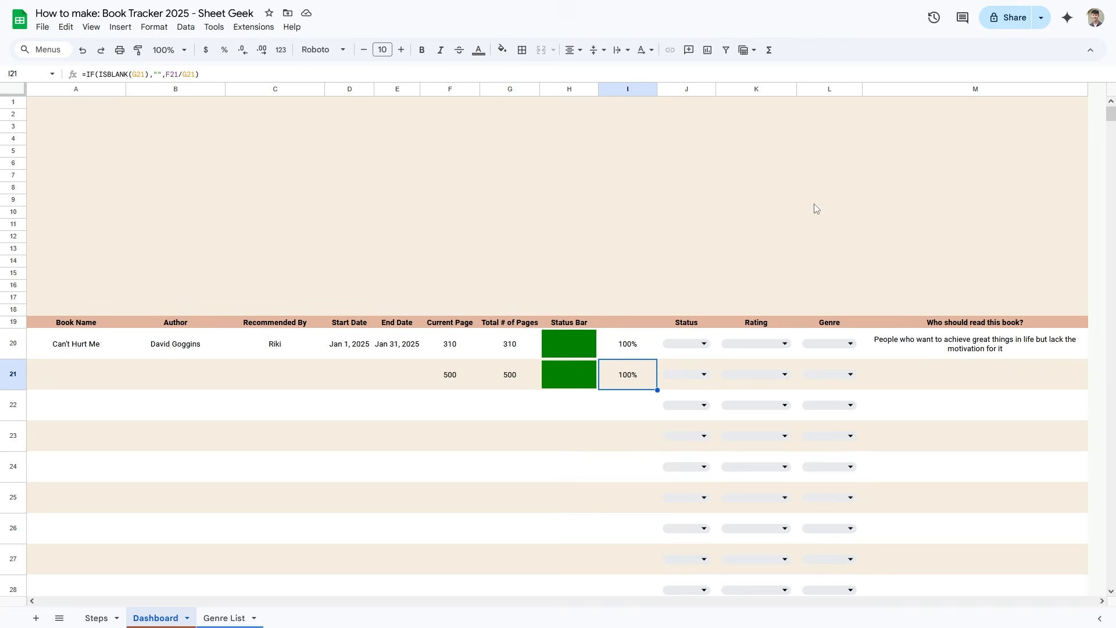
- Clear the test page numbers from F21:G21
click(622, 435)
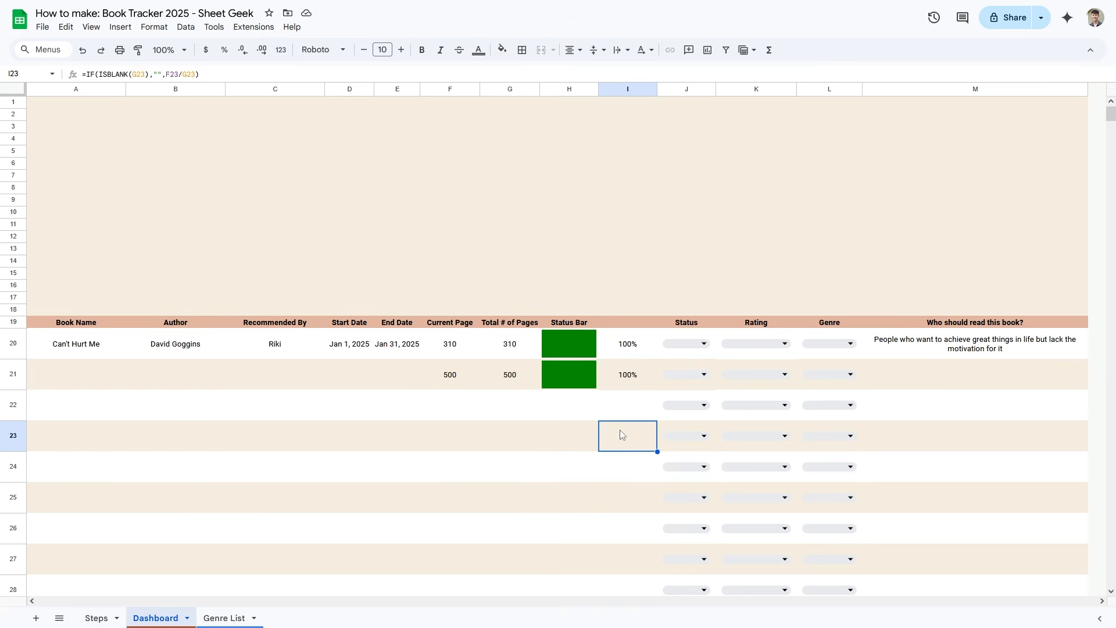
drag(450, 380, 500, 376)
key(Delete)
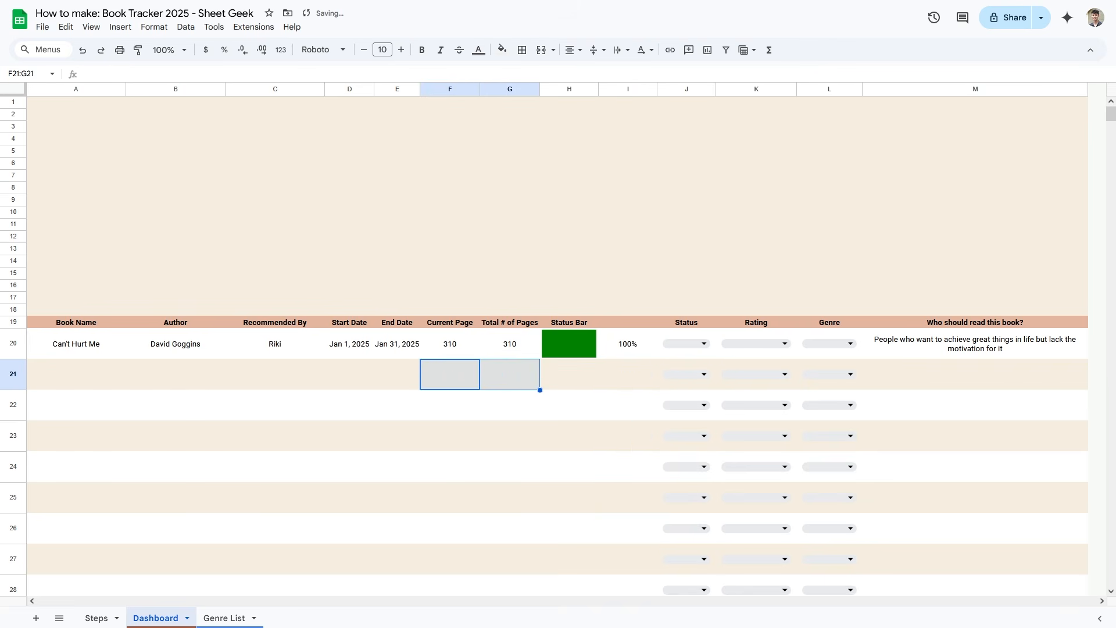
click(581, 407)
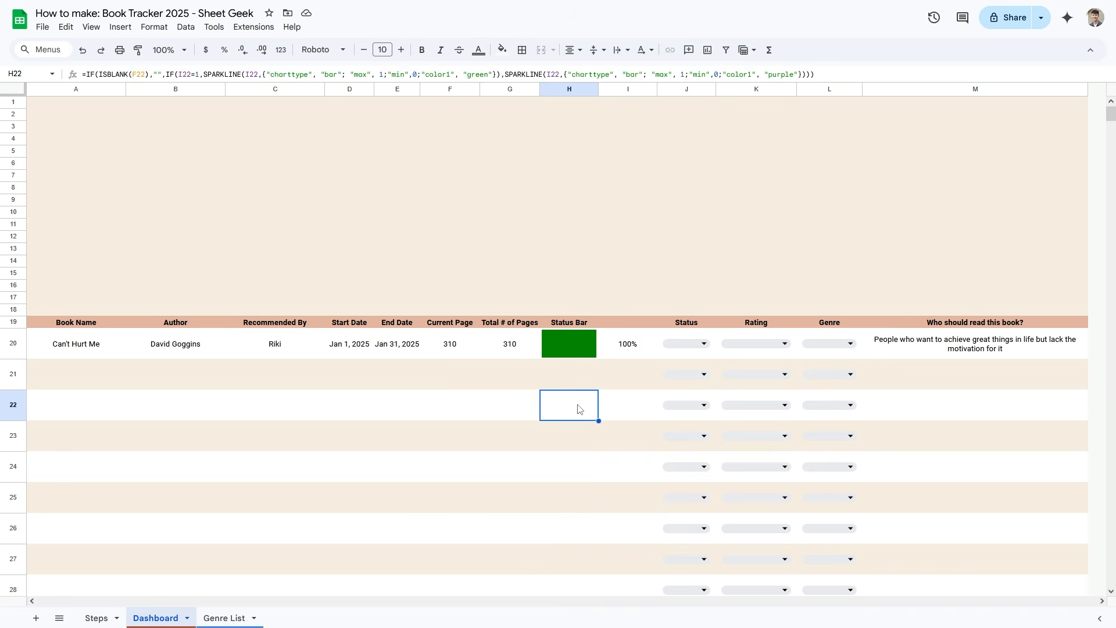
click(243, 225)
mouse_move(57, 119)
mouse_down()
mouse_move(993, 291)
mouse_move(986, 301)
mouse_up()
click(641, 234)
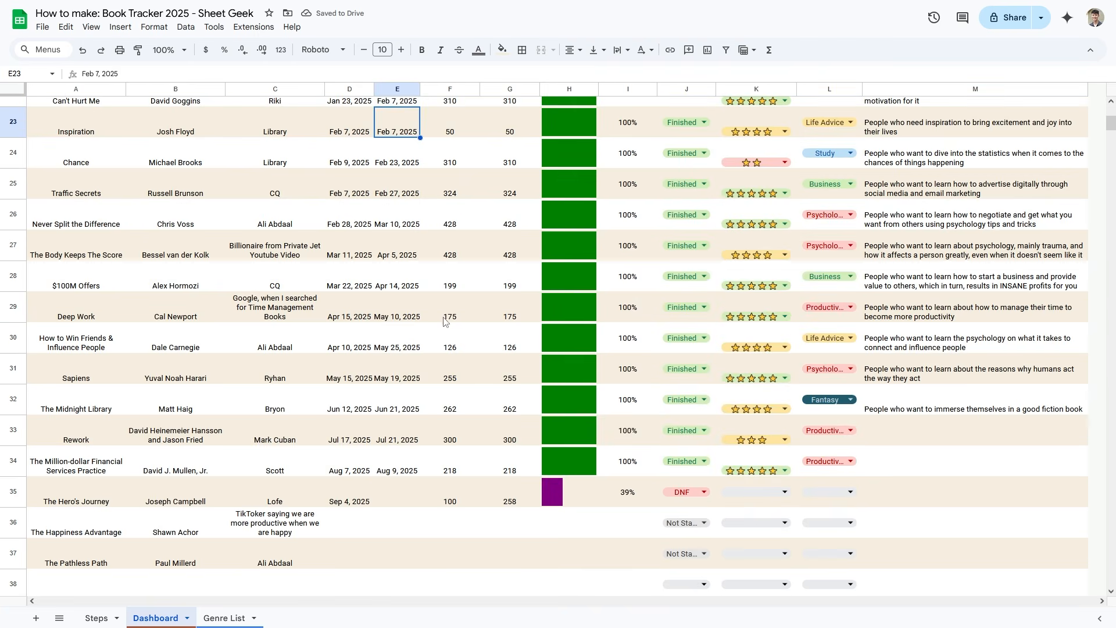
- Review the filled-in book rows from row 20 to row 38, including their progress bars, statuses, ratings and genres
scroll(460, 322, down, 2)
scroll(460, 323, up, 7)
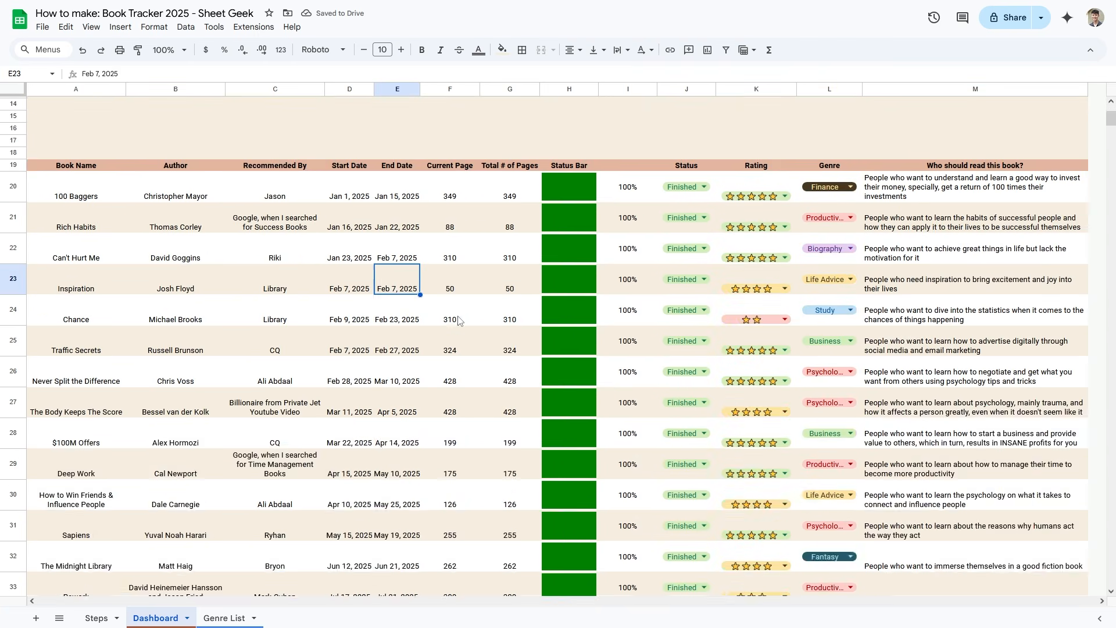
scroll(465, 248, down, 3)
scroll(437, 275, up, 3)
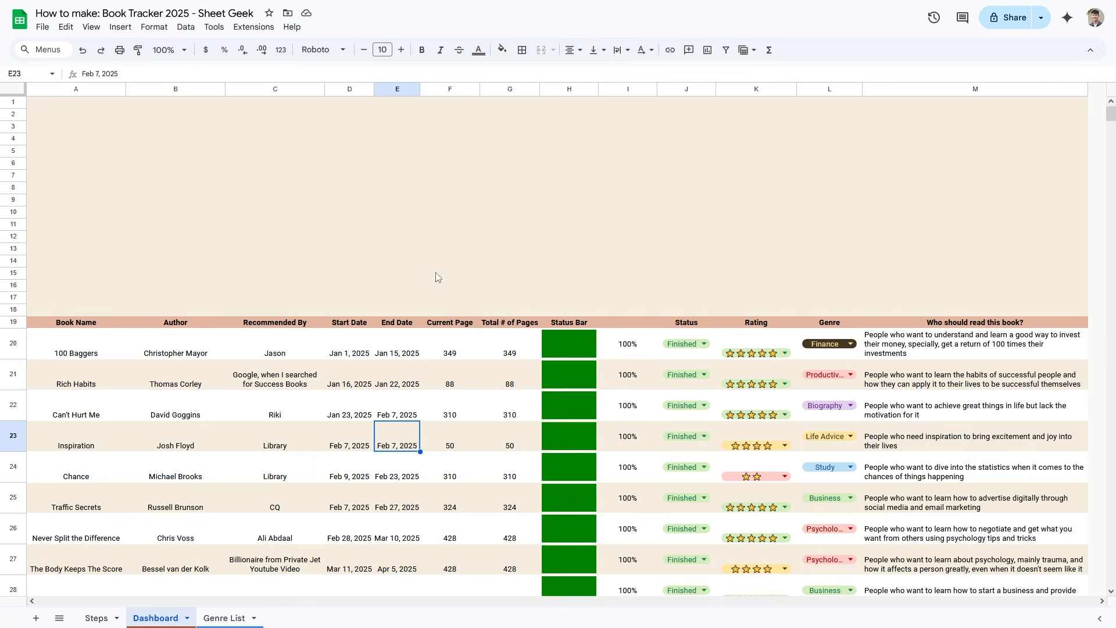
scroll(431, 260, down, 5)
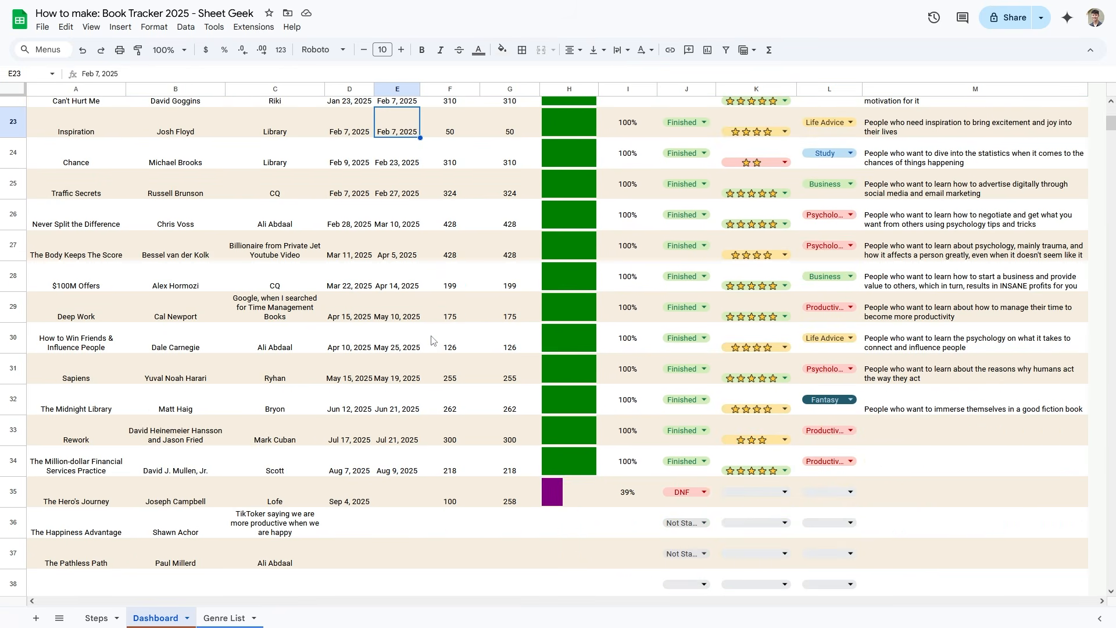
scroll(432, 340, up, 5)
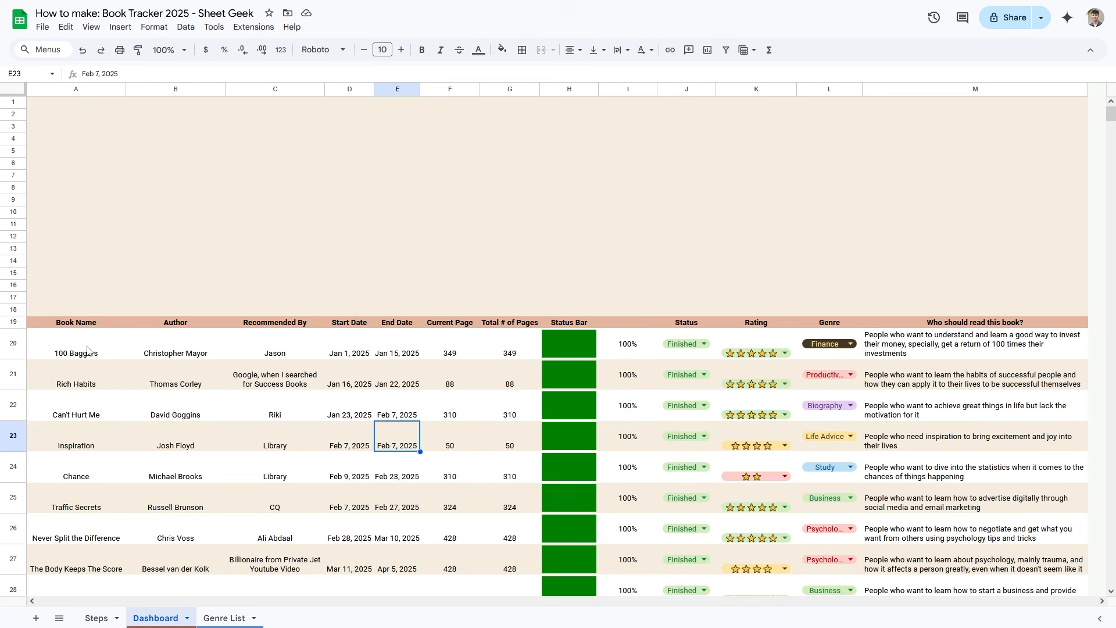
drag(74, 353, 959, 352)
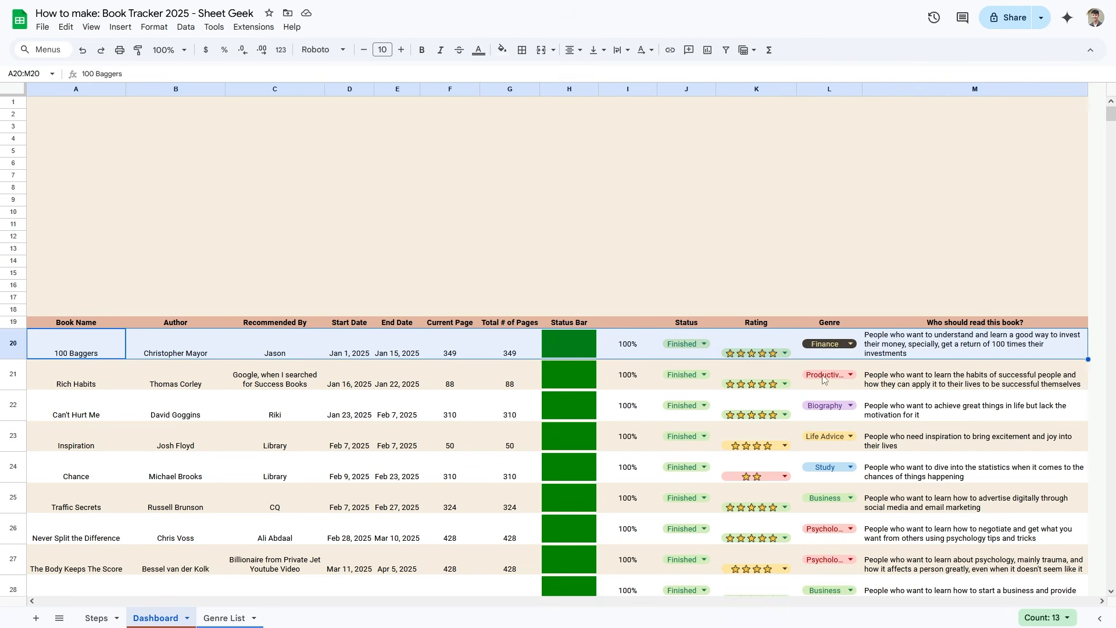
- Format the whole Dashboard sheet with horizontally centered, vertically middle-aligned and wrapped text
click(22, 92)
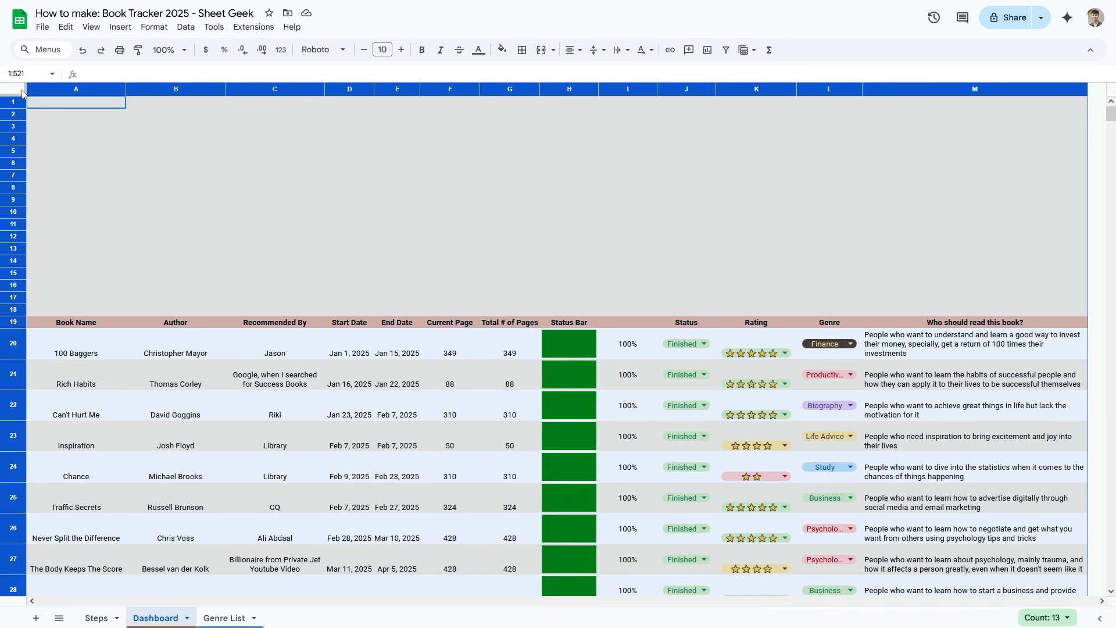
click(573, 50)
click(592, 73)
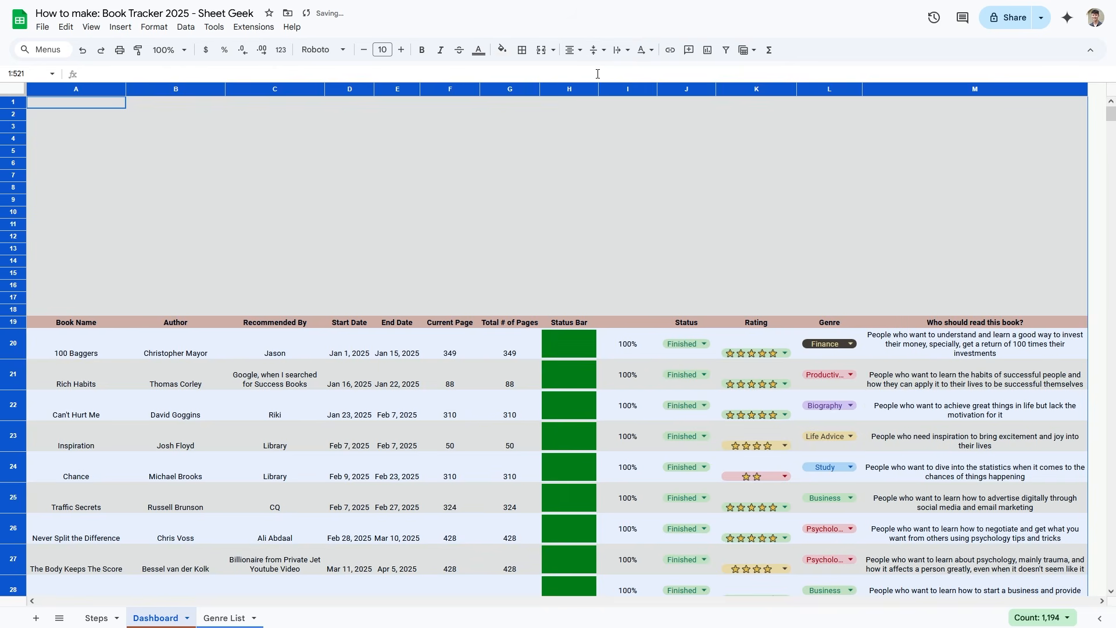
click(596, 50)
click(616, 78)
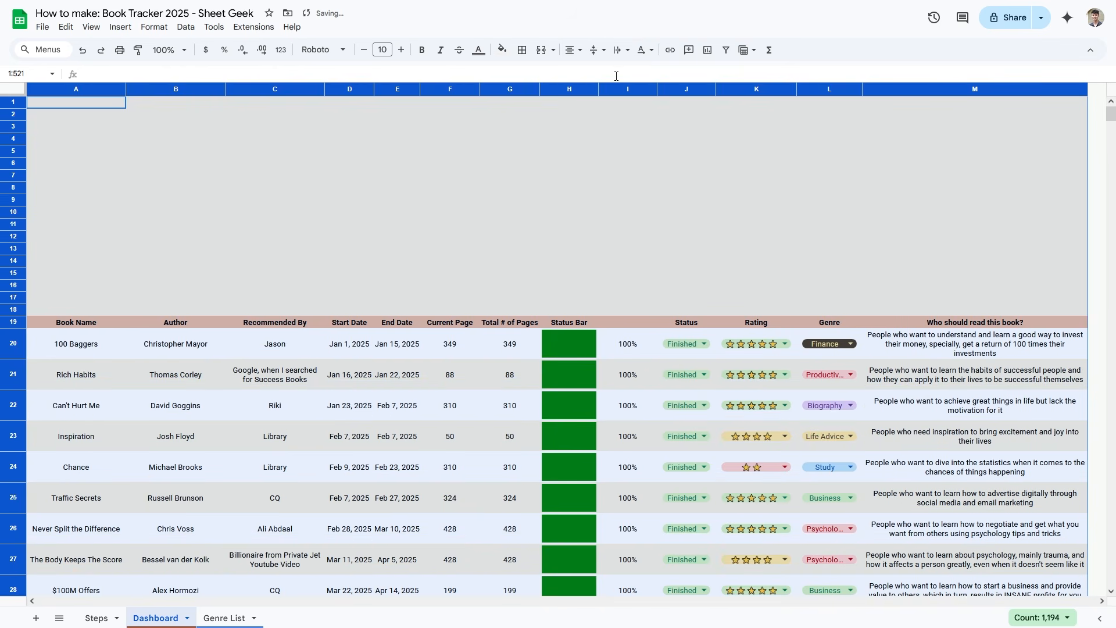
click(619, 51)
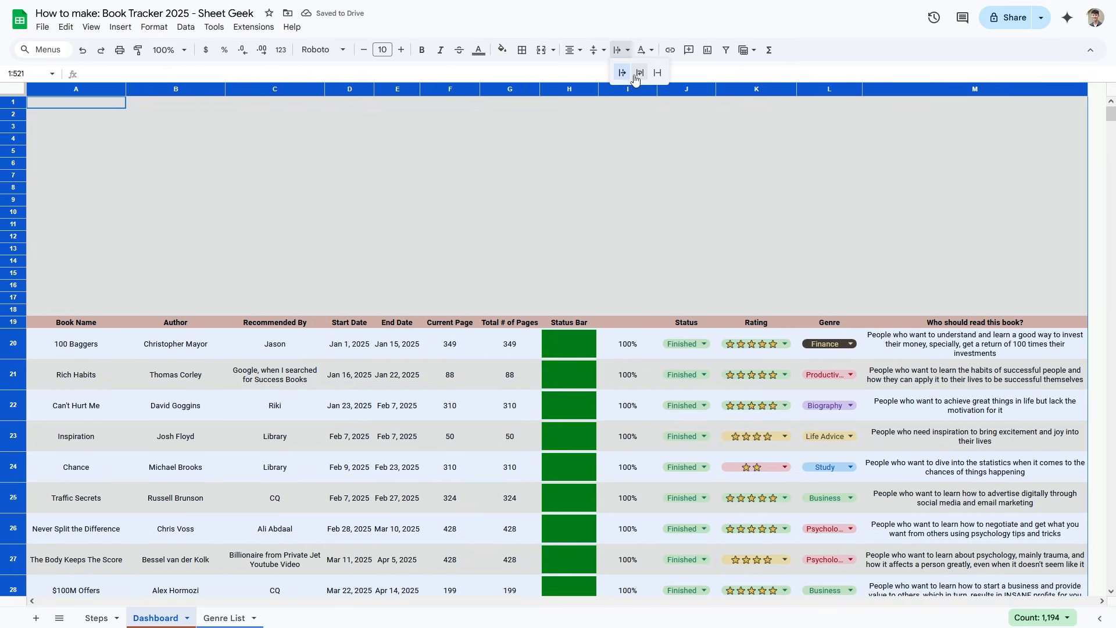
click(636, 79)
click(567, 200)
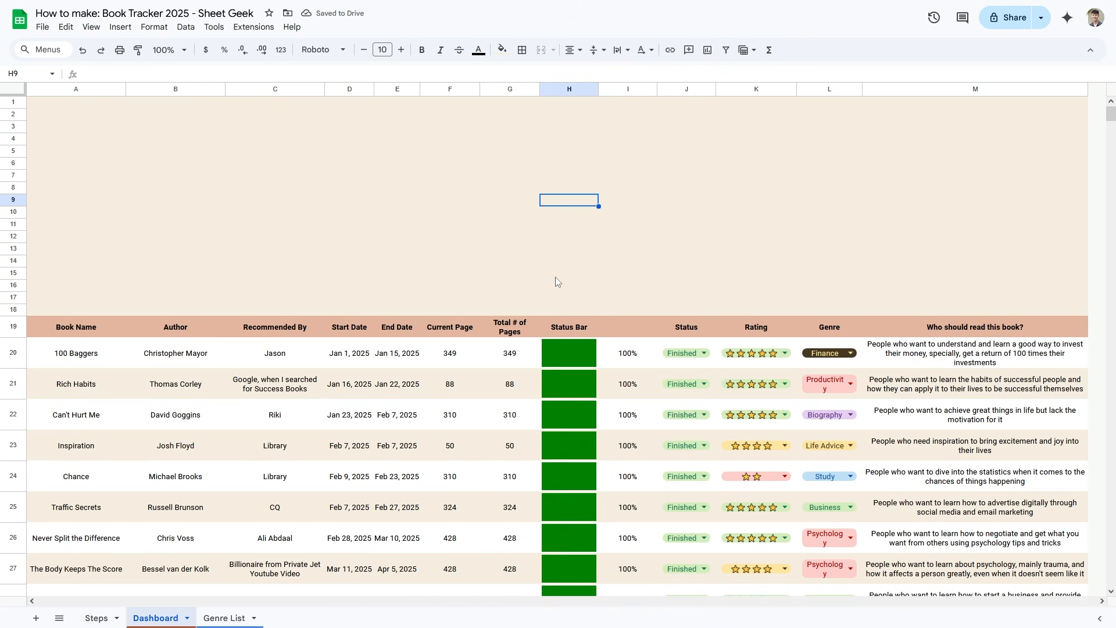
- Widen the Total # of Pages column so its header fits on one line, and narrow column I to fit the percentages
click(524, 329)
drag(540, 90, 548, 90)
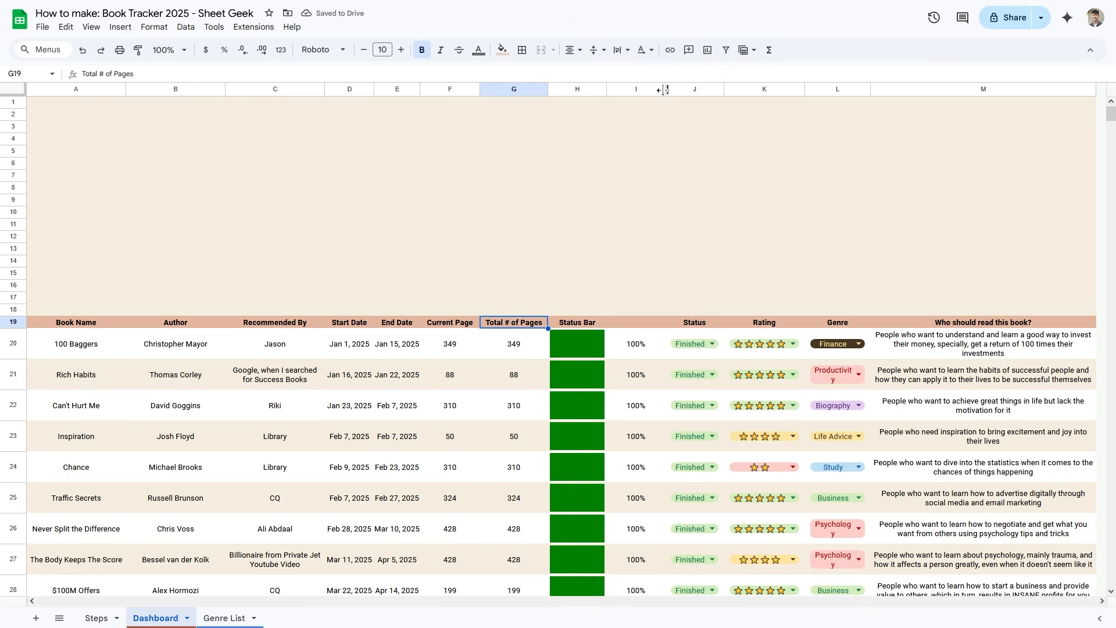
drag(665, 90, 627, 90)
- Make all the percentages in column I bold
click(617, 89)
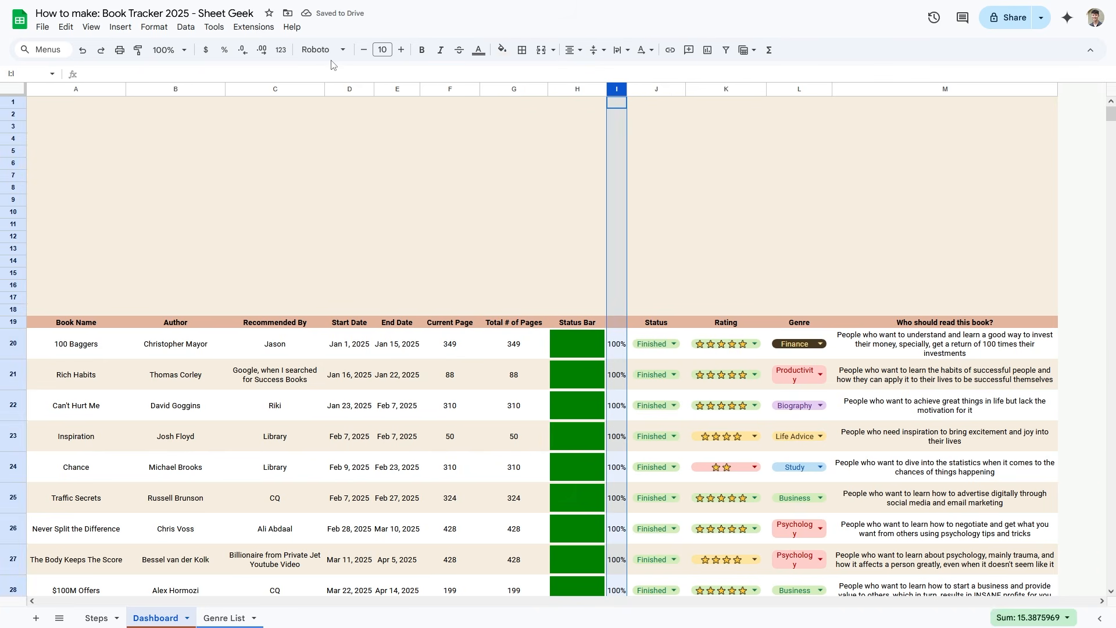
click(422, 49)
click(514, 249)
- Widen the Genre column and the Status column so their dropdown labels fit on one line
scroll(798, 431, down, 3)
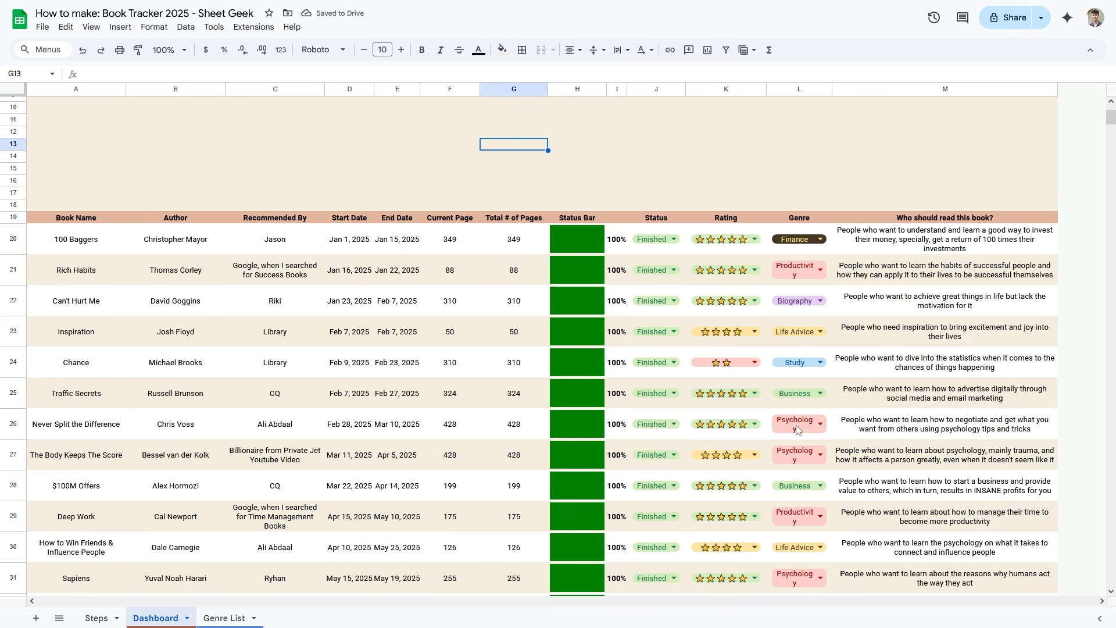
scroll(800, 418, down, 3)
drag(833, 89, 838, 89)
drag(686, 89, 703, 89)
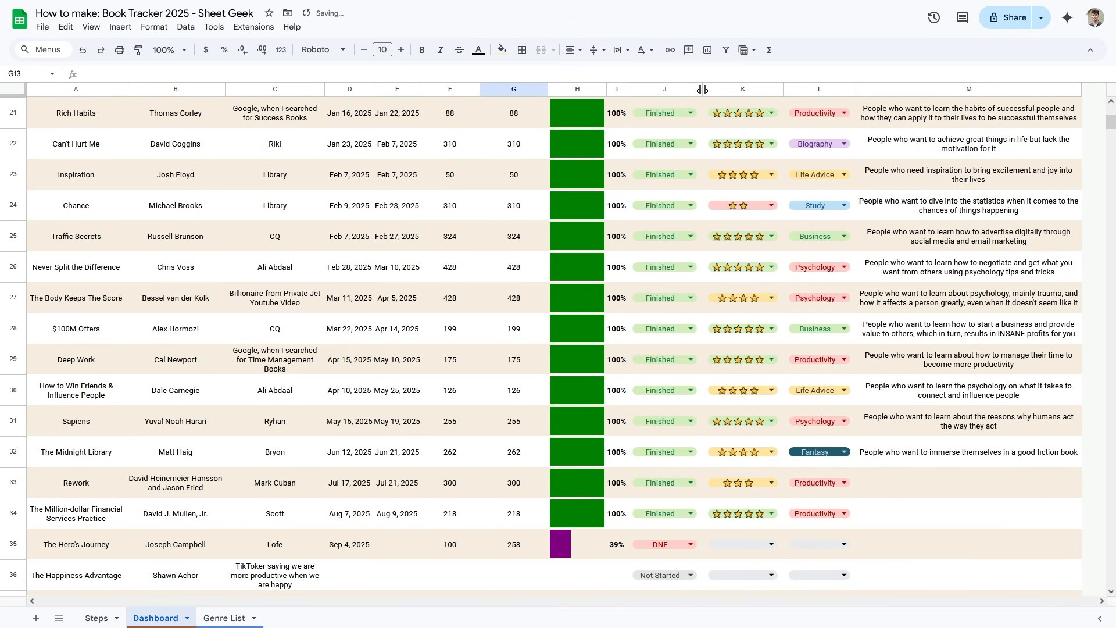
scroll(308, 299, up, 3)
scroll(307, 299, down, 6)
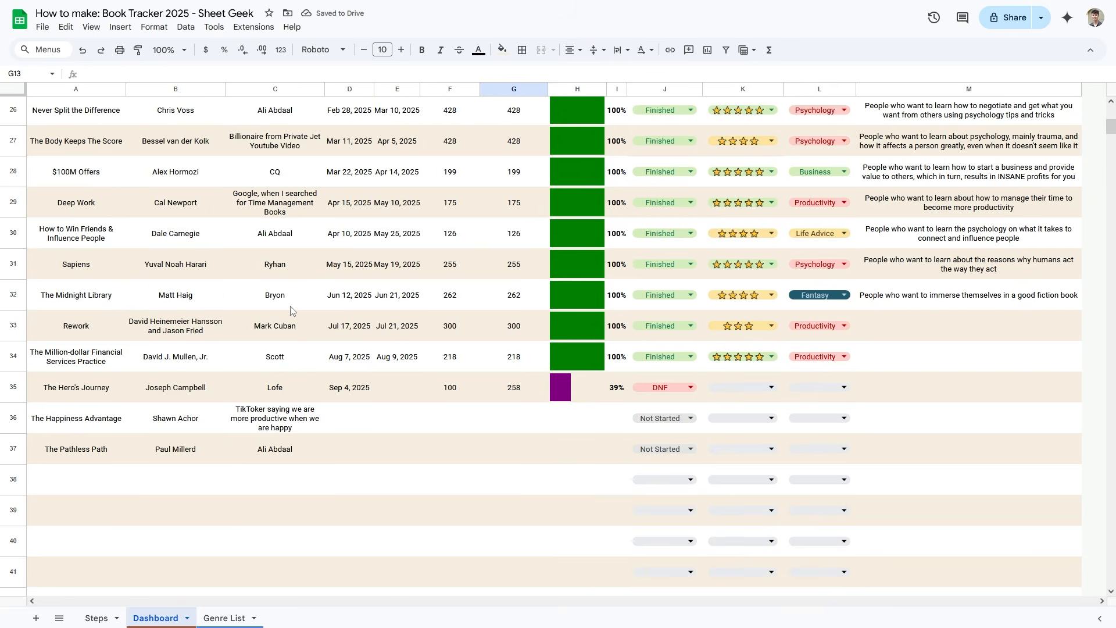
scroll(294, 305, up, 5)
click(275, 464)
drag(43, 457, 274, 464)
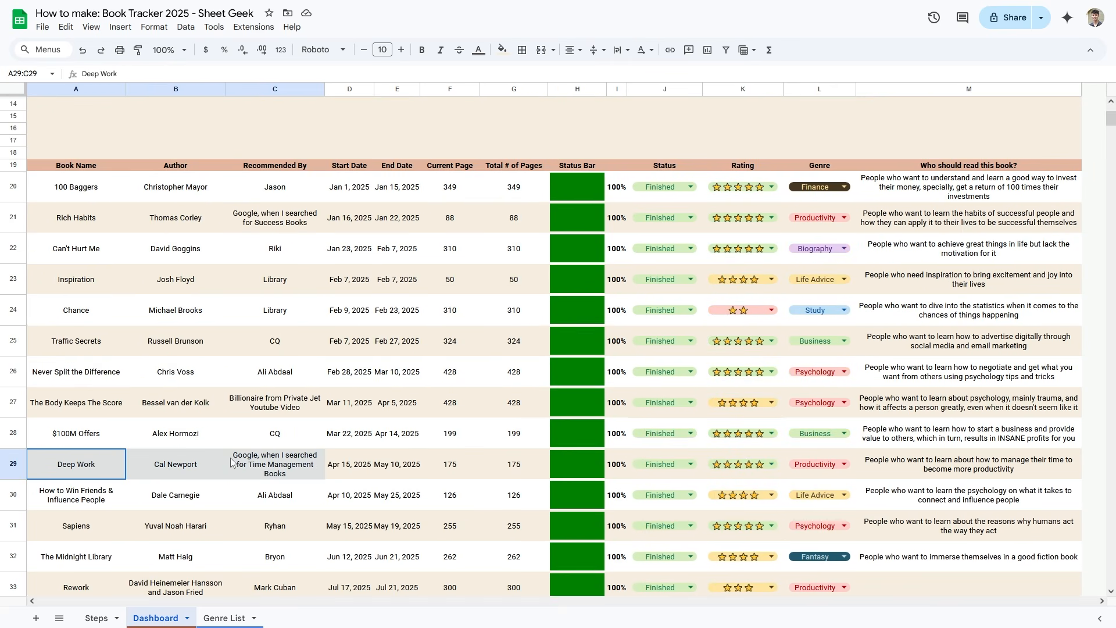
- Widen columns A through C equally so the book names, authors and recommendations have more room
key(ctrl+space)
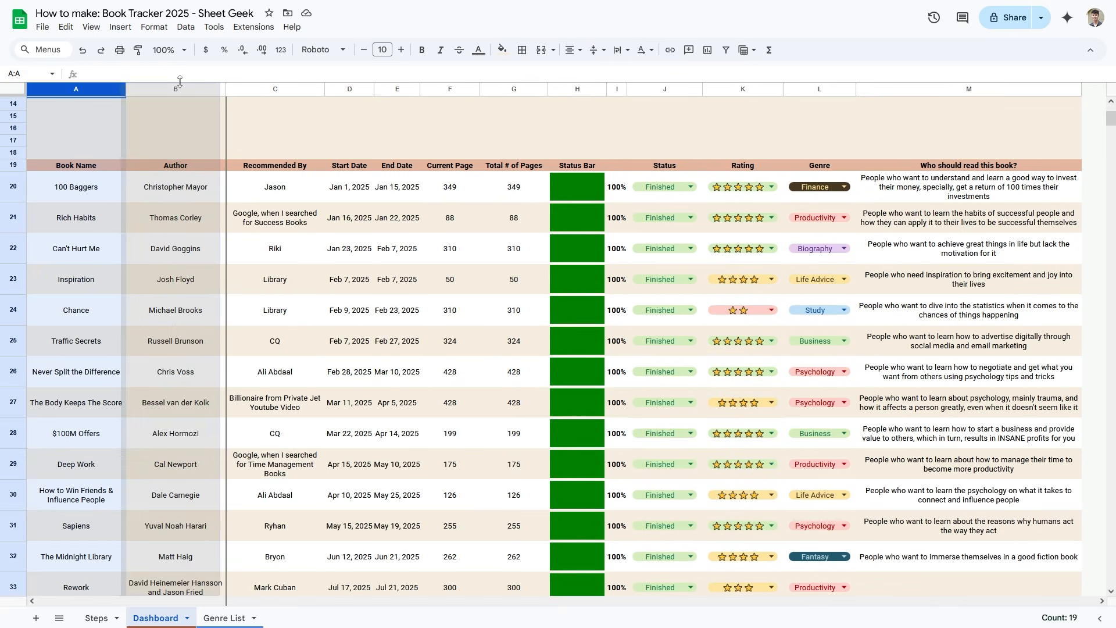
drag(125, 87, 132, 87)
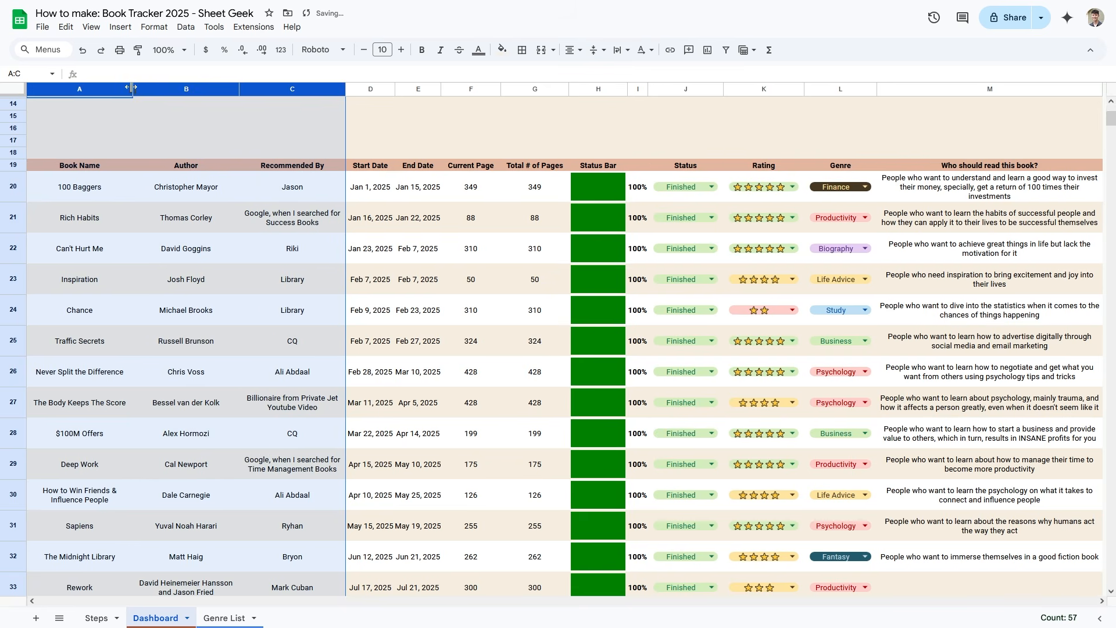
- Left-align the text in column M while keeping its header "Who should read this book?" centered
click(989, 89)
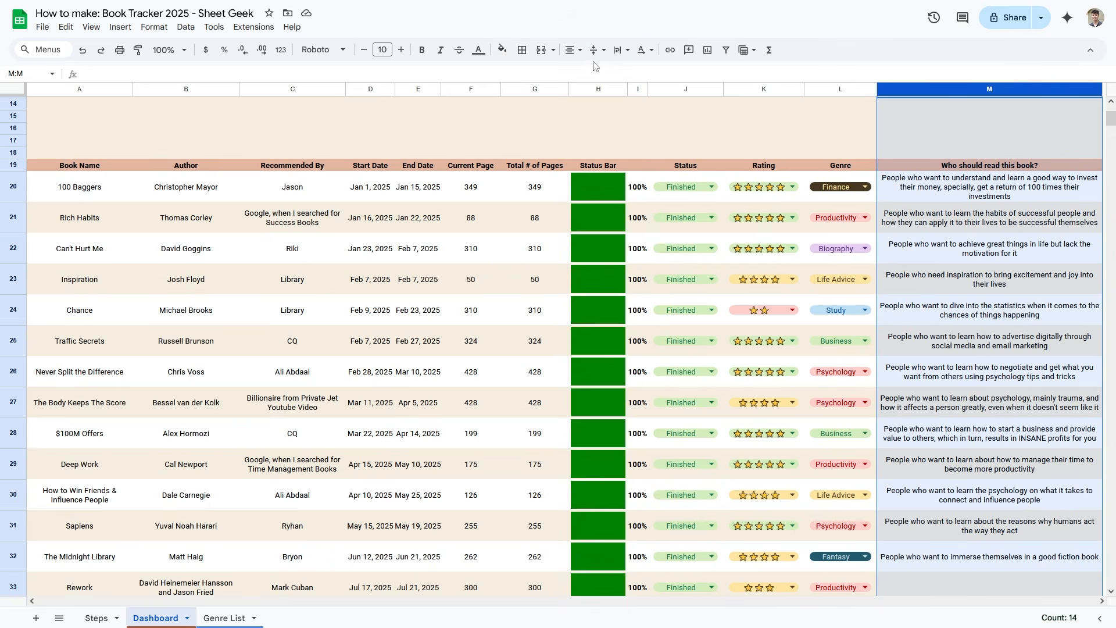
click(573, 50)
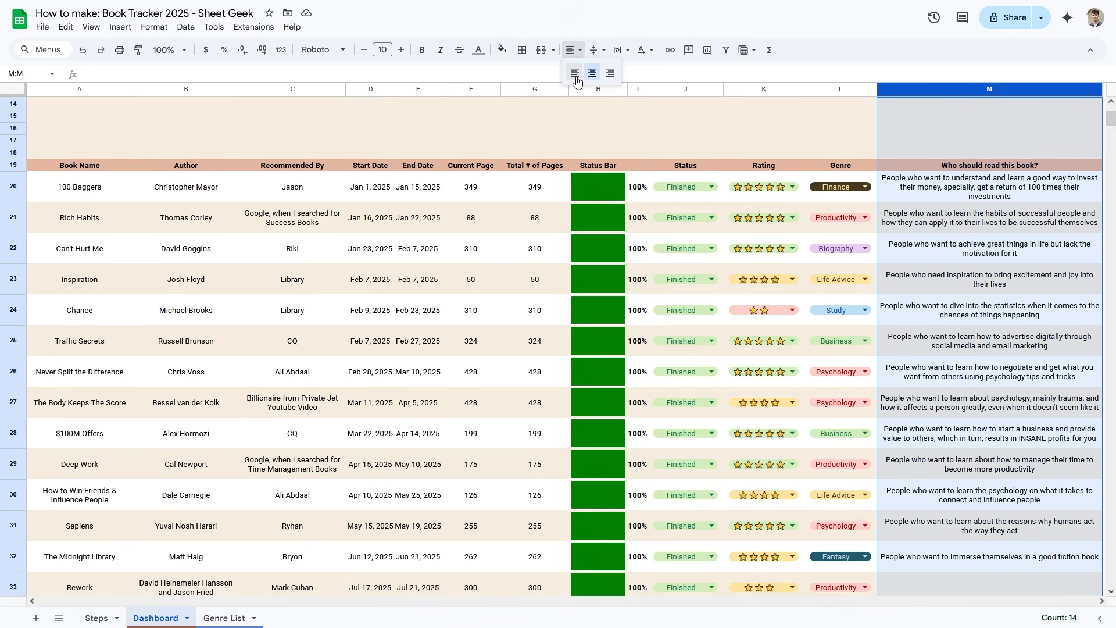
click(576, 75)
click(985, 166)
click(581, 52)
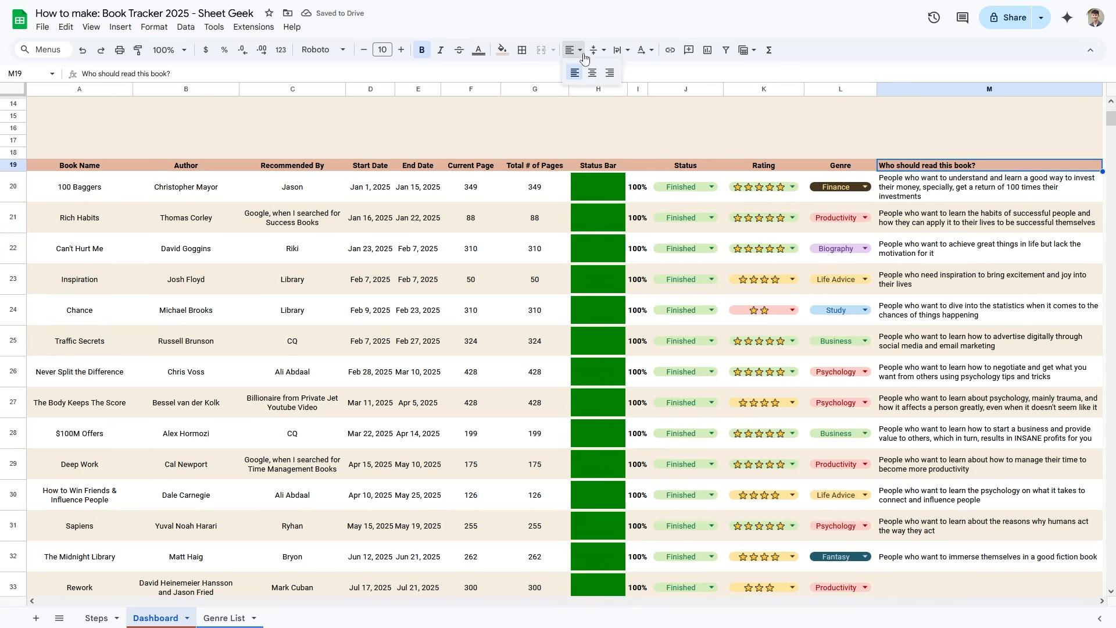
click(593, 73)
click(837, 130)
- Insert a drawing on the Dashboard and draw a wide white rounded rectangle without a visible outline in it
scroll(666, 265, up, 3)
click(666, 265)
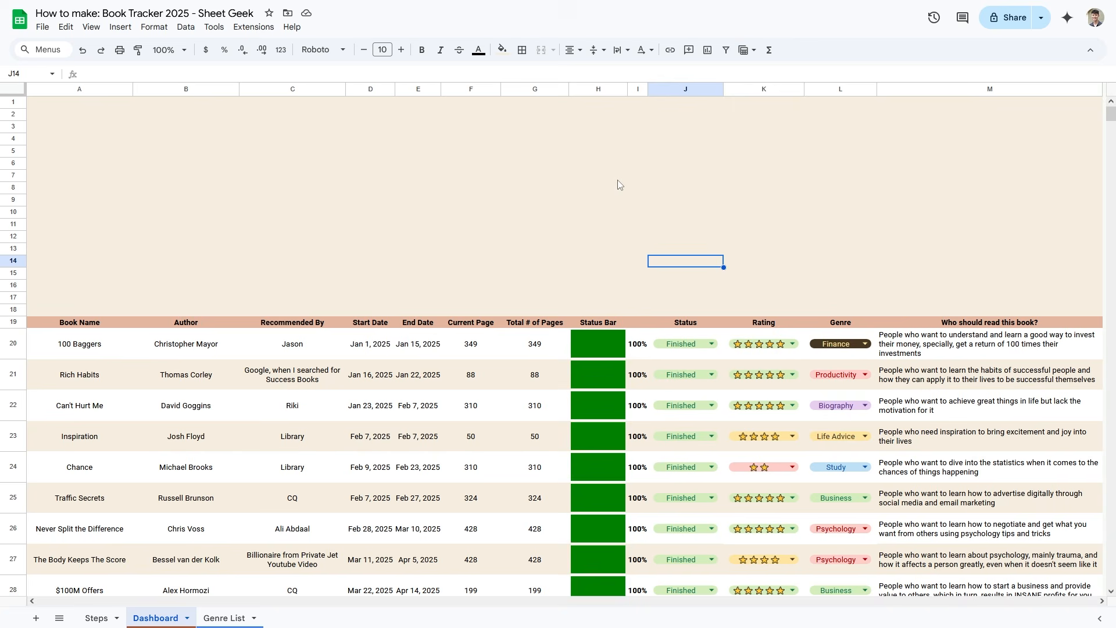
click(140, 200)
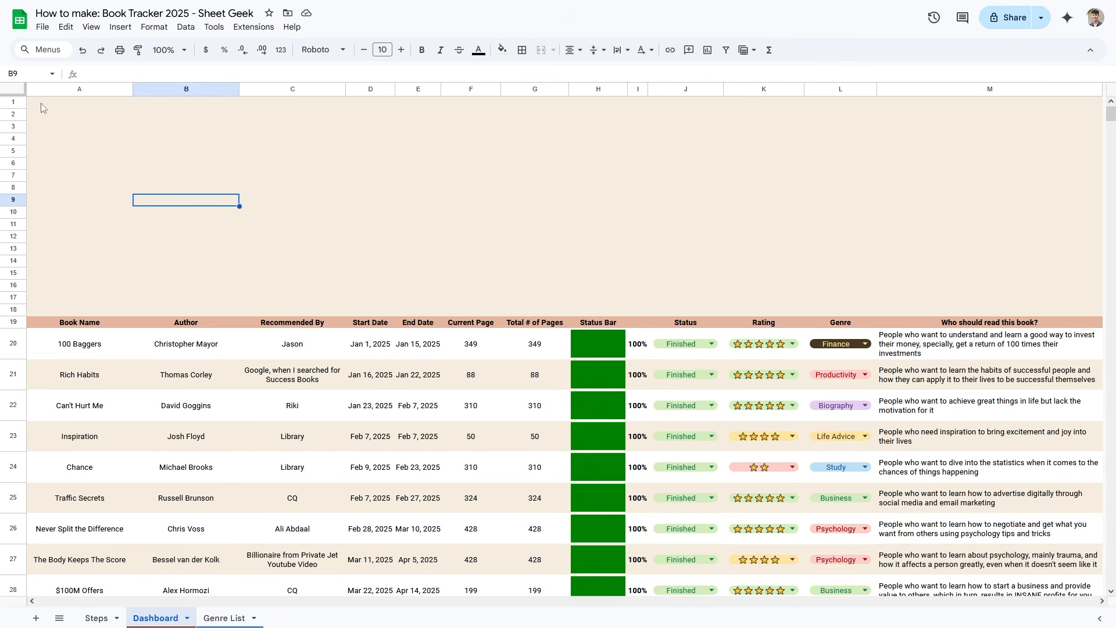
drag(41, 107, 273, 145)
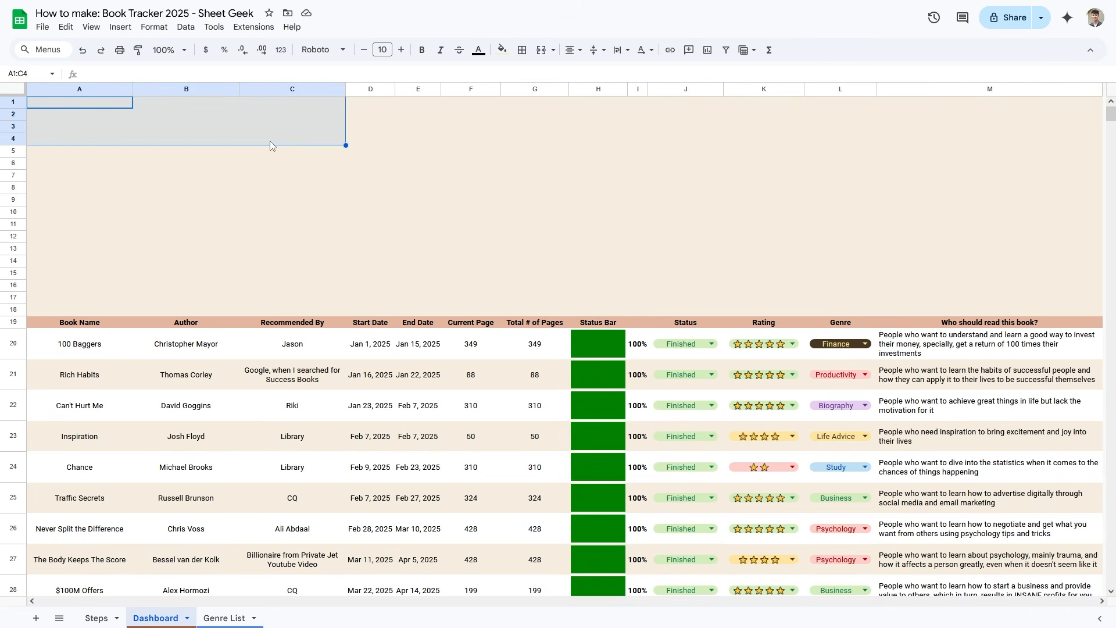
click(120, 27)
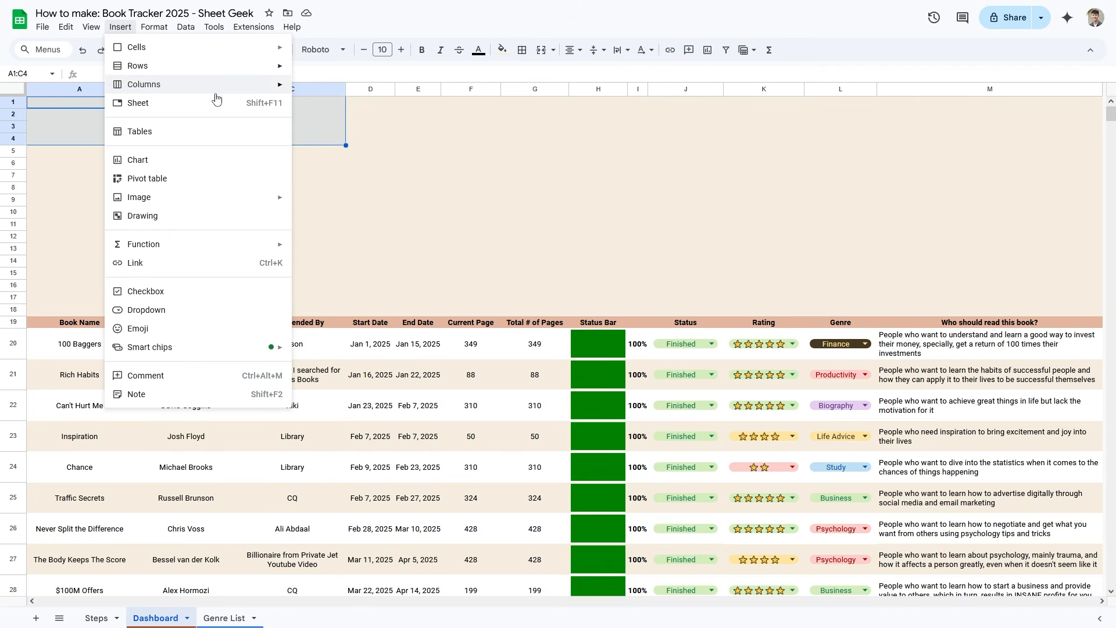
click(167, 221)
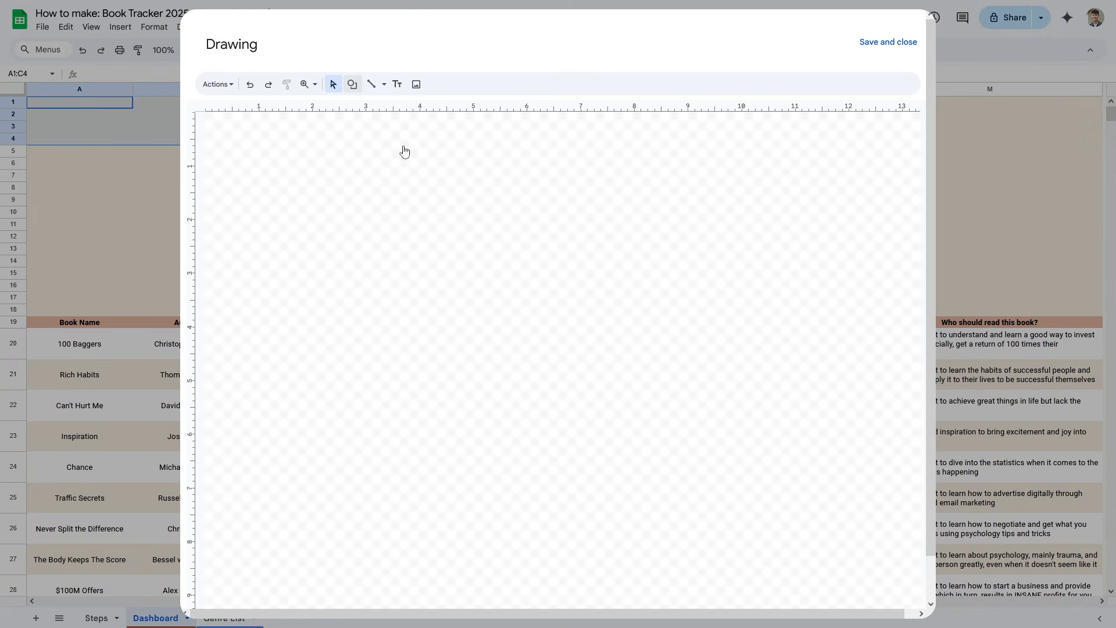
click(352, 85)
mouse_move(406, 151)
mouse_move(399, 106)
click(457, 110)
drag(289, 174, 523, 248)
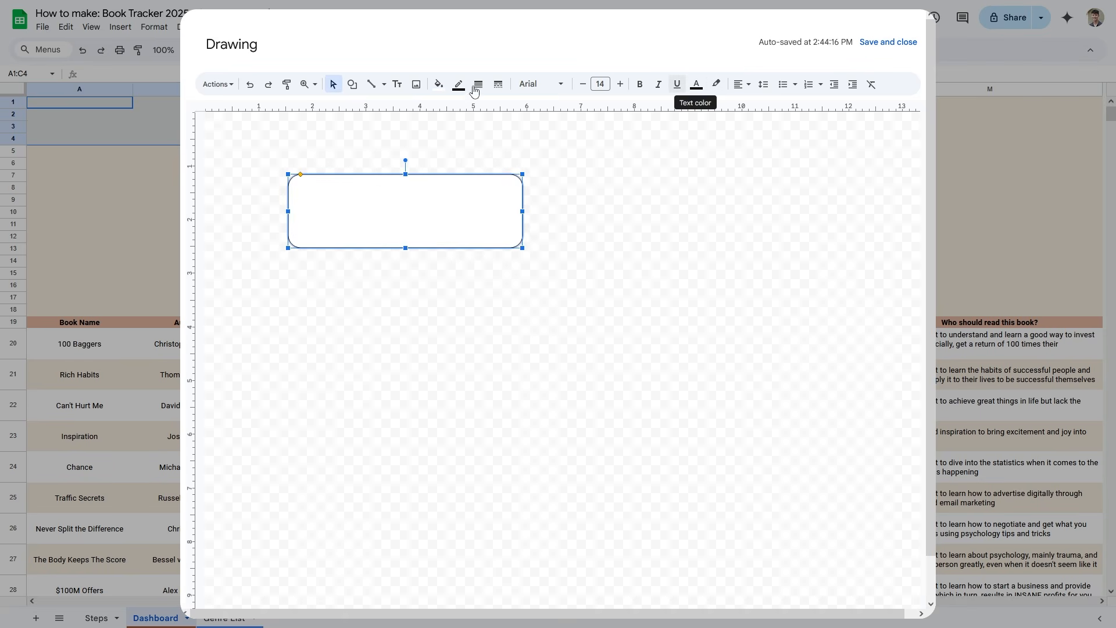
- Enter "Book Tracker 2025" in the rounded rectangle with a second line reading "By", the author's name and "(a.k.a Sheet Geek)"
double_click(407, 197)
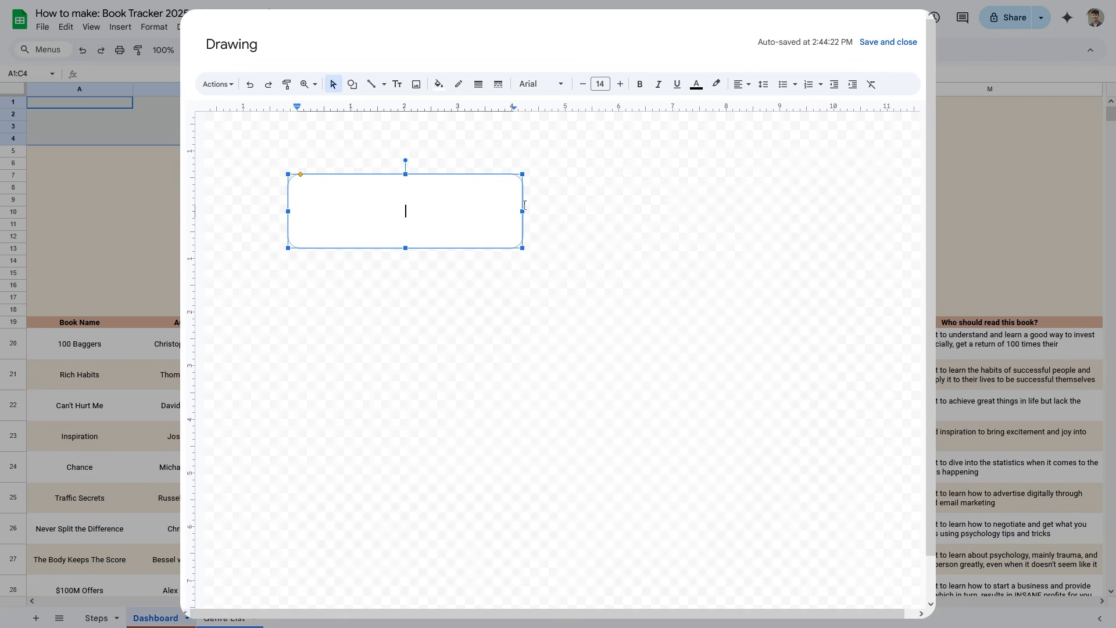
text(Book Tracker 2025)
key(Return)
text(Byh)
key(BackSpace)
text(Champion Challander (a.k.a Sheet Geek))
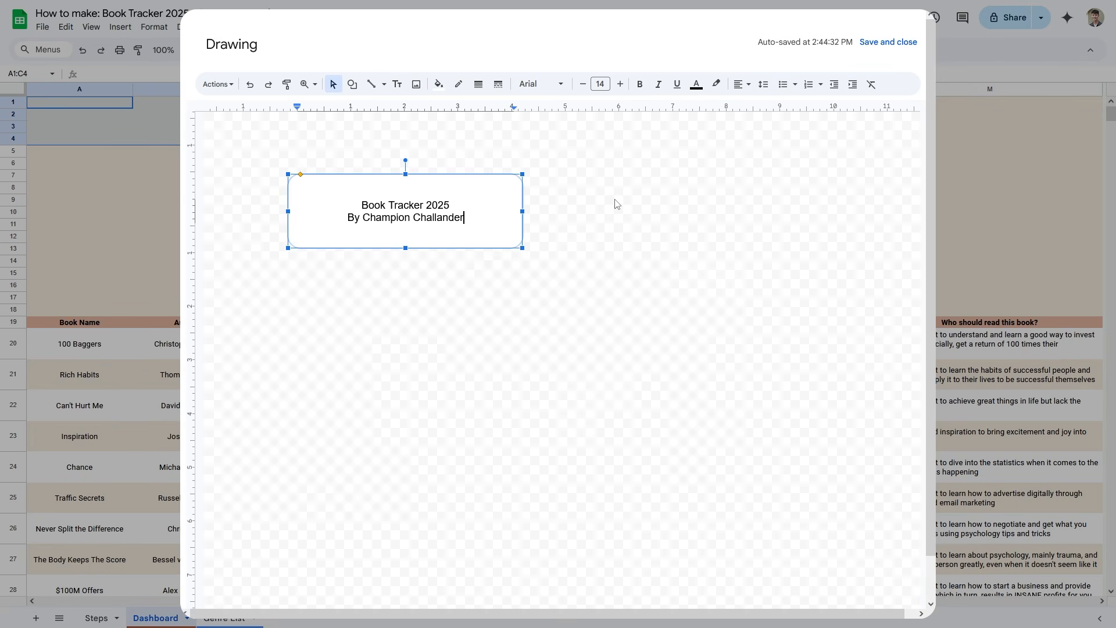
- Change the font of all the text in the rounded rectangle to Roboto
key(ctrl+a)
click(540, 84)
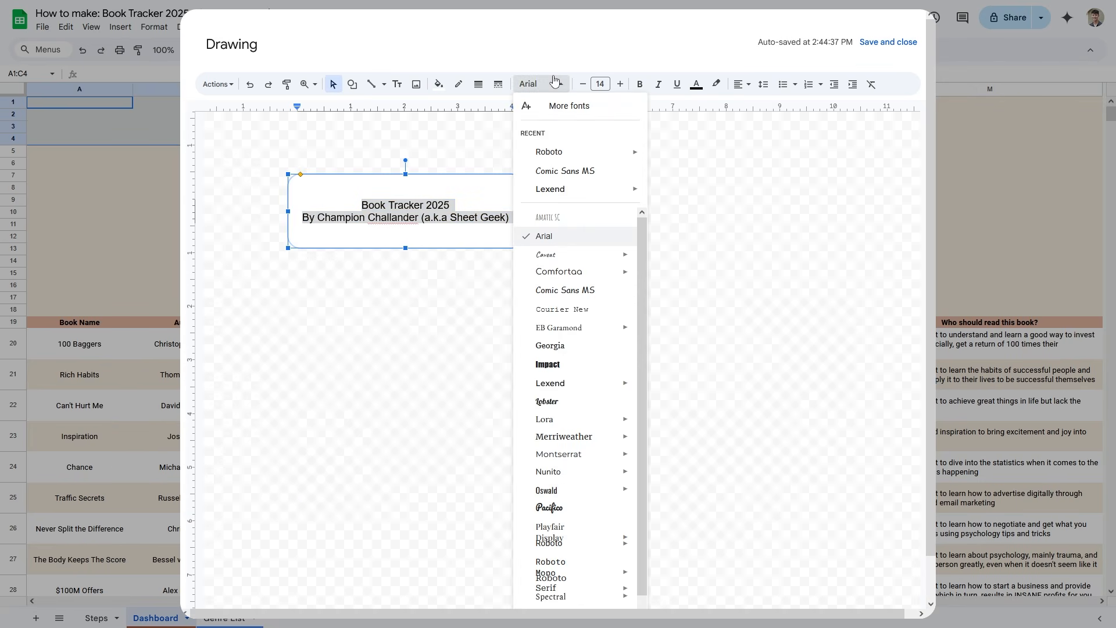
click(570, 155)
- Make the "Book Tracker 2025" line bold and enlarge it to fill most of the rounded rectangle's width
click(491, 204)
triple_click(491, 204)
key(ctrl+b)
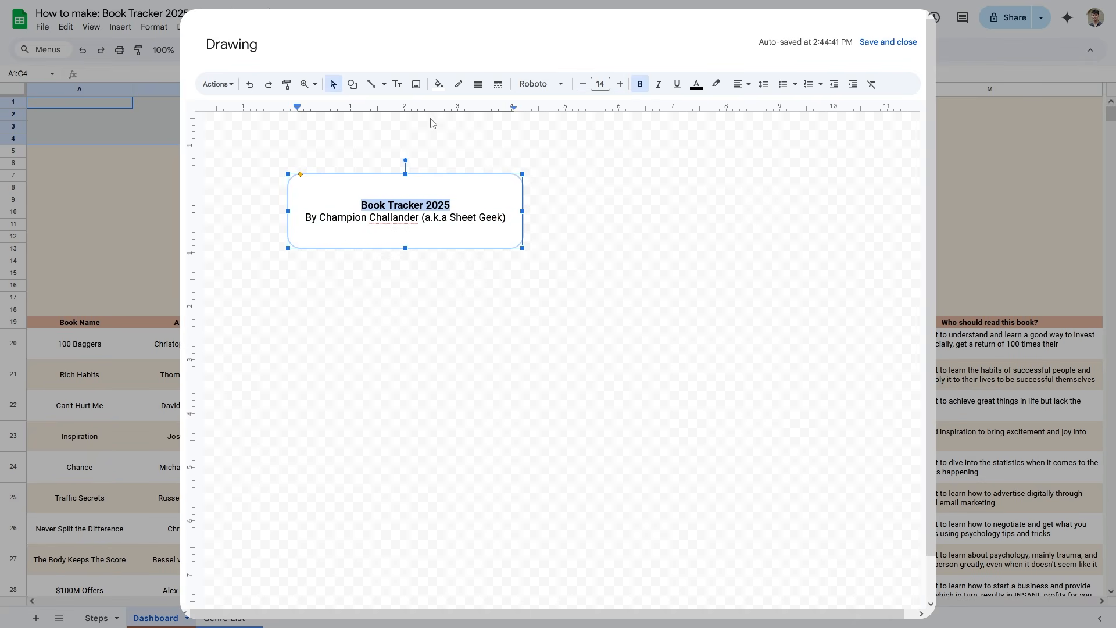
click(619, 86)
click(619, 86)
click(618, 86)
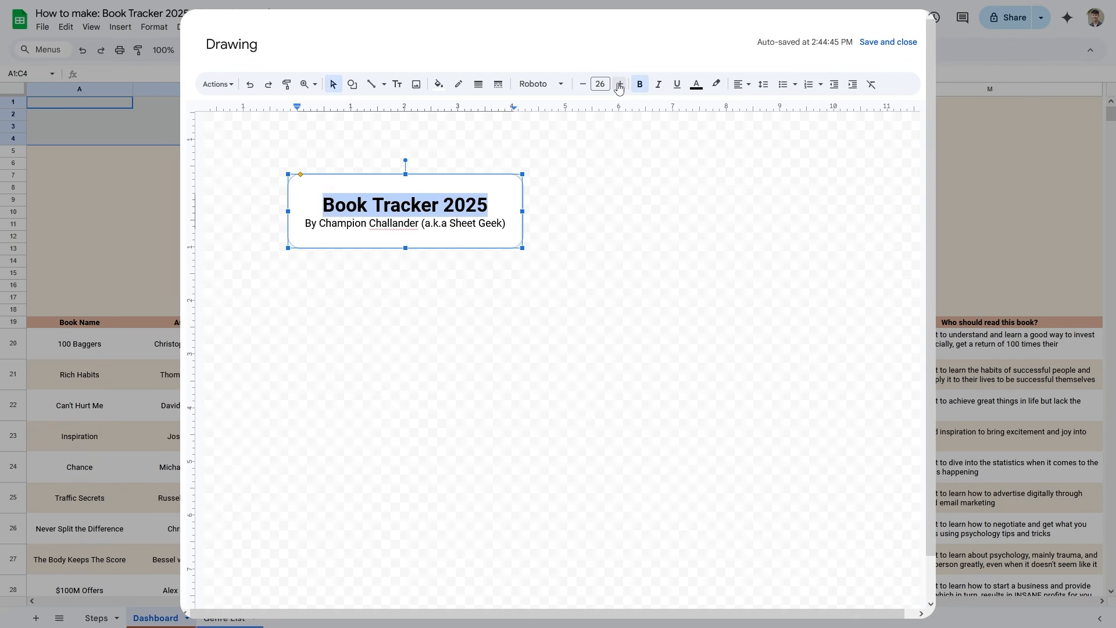
click(619, 86)
click(620, 87)
click(620, 87)
- Set the author line to font size 9 in light gray, and save the drawing onto the Dashboard
drag(507, 226, 294, 237)
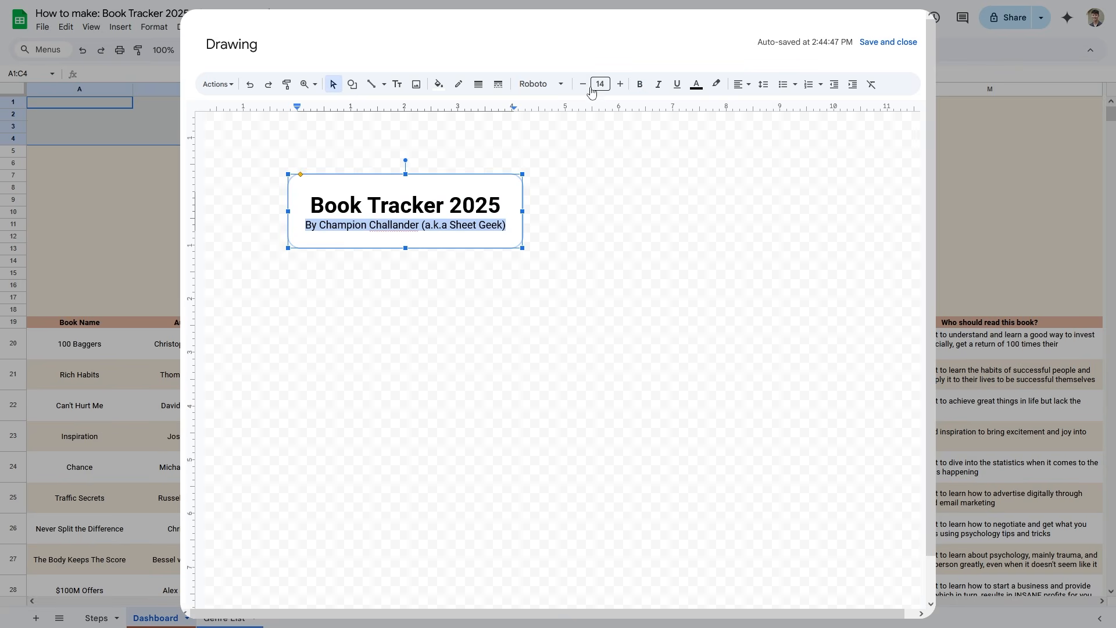
click(585, 87)
click(585, 87)
click(586, 87)
click(586, 88)
click(585, 88)
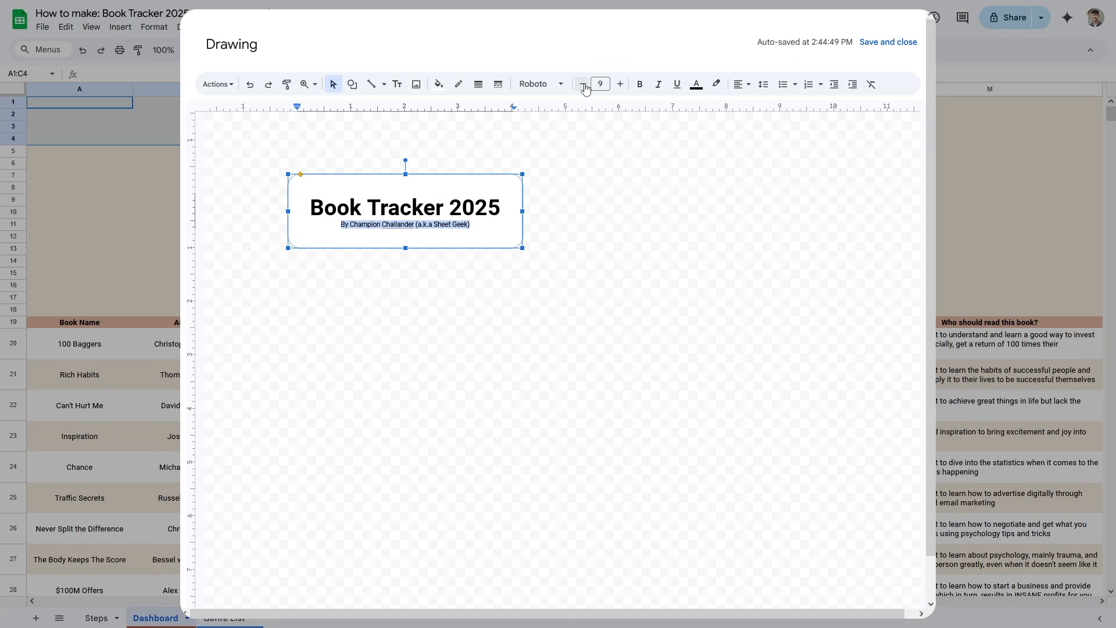
click(703, 91)
click(764, 144)
click(625, 222)
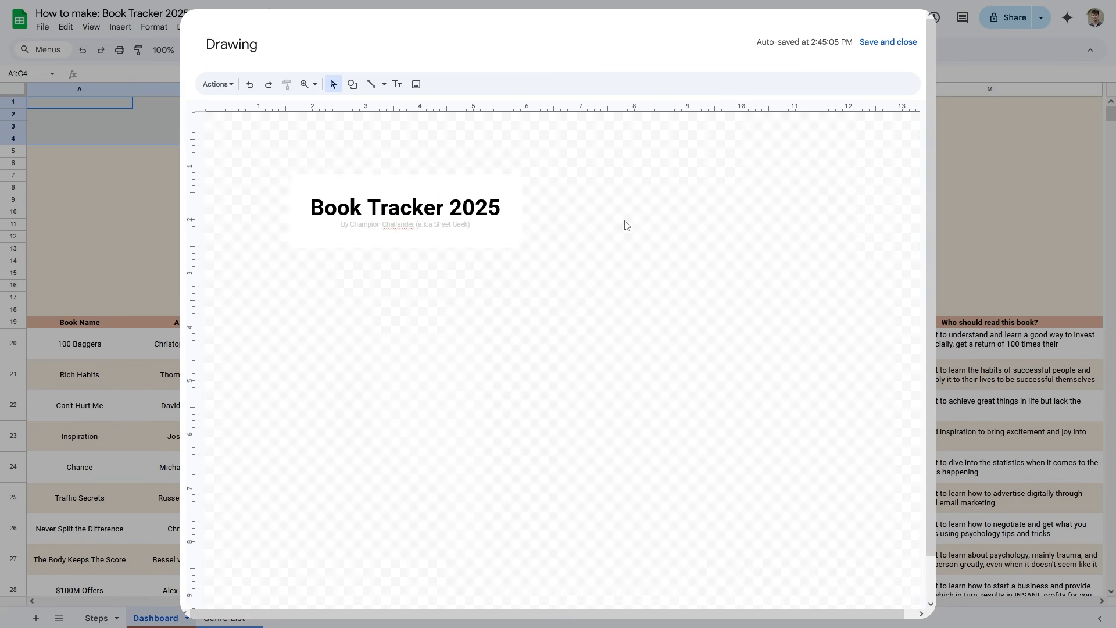
click(886, 43)
- Reopen the title drawing, reduce the rounded rectangle's height to fit closely around the text, and save it
click(214, 148)
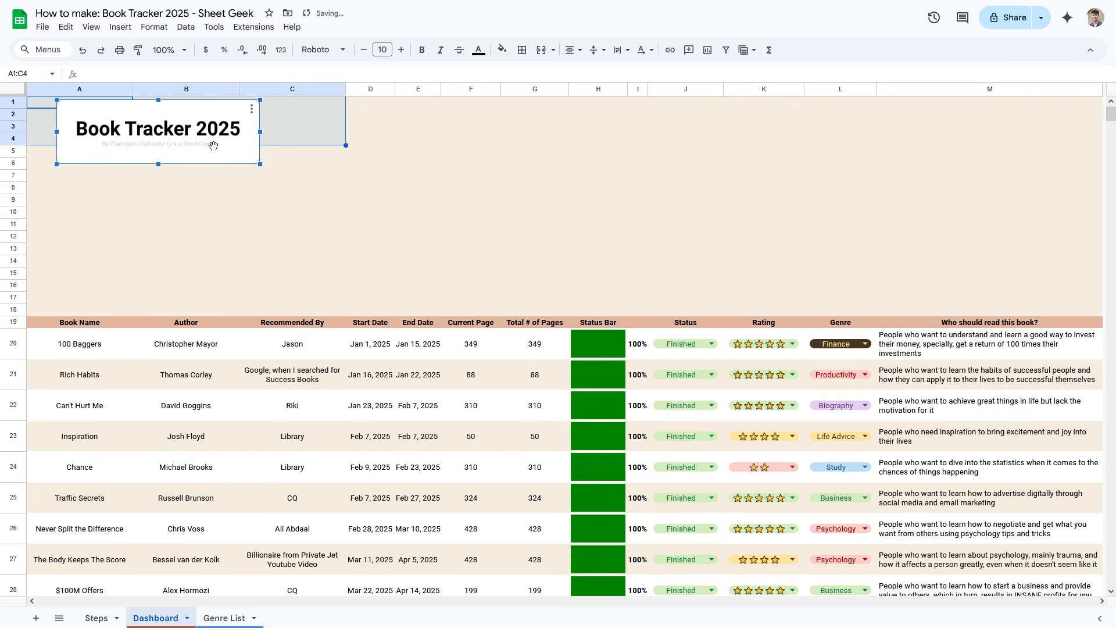
double_click(214, 146)
click(414, 236)
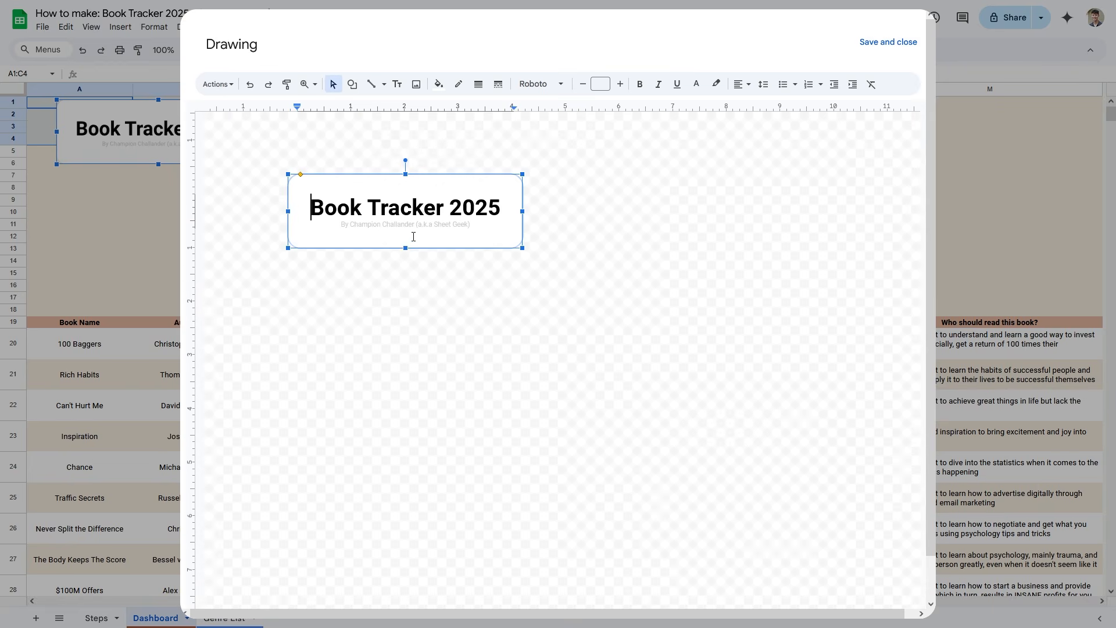
drag(405, 248, 409, 231)
drag(409, 231, 407, 226)
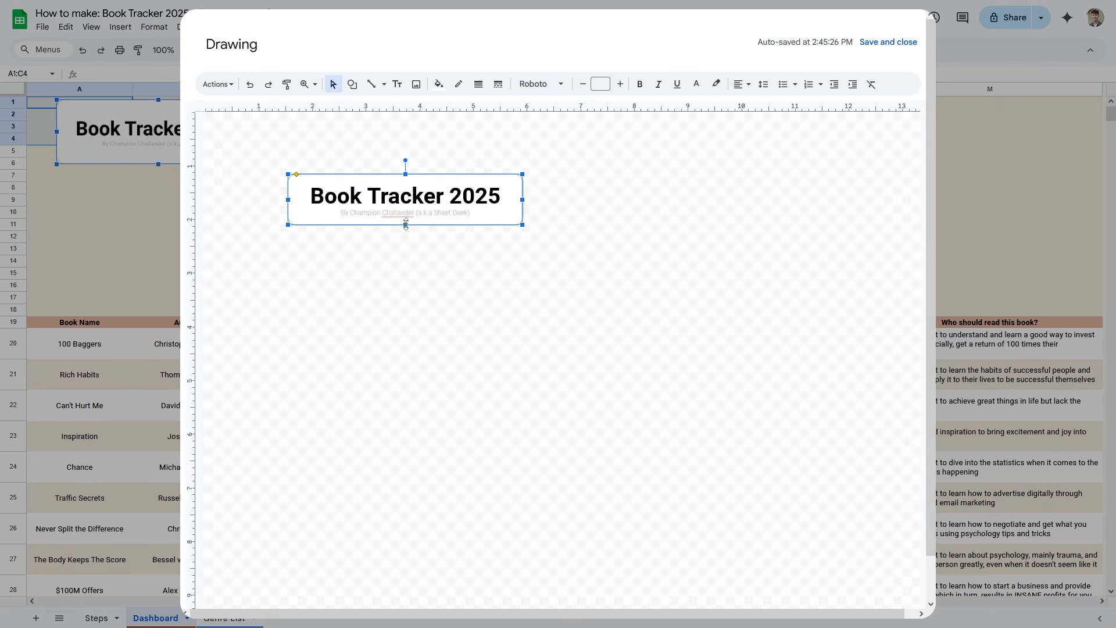
click(888, 42)
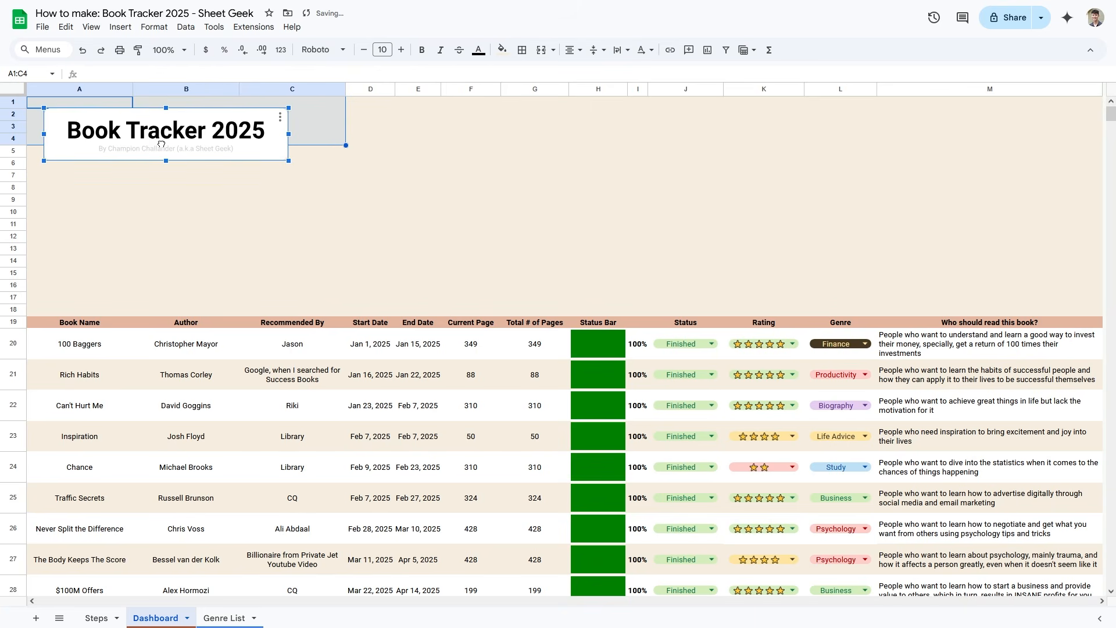
click(292, 215)
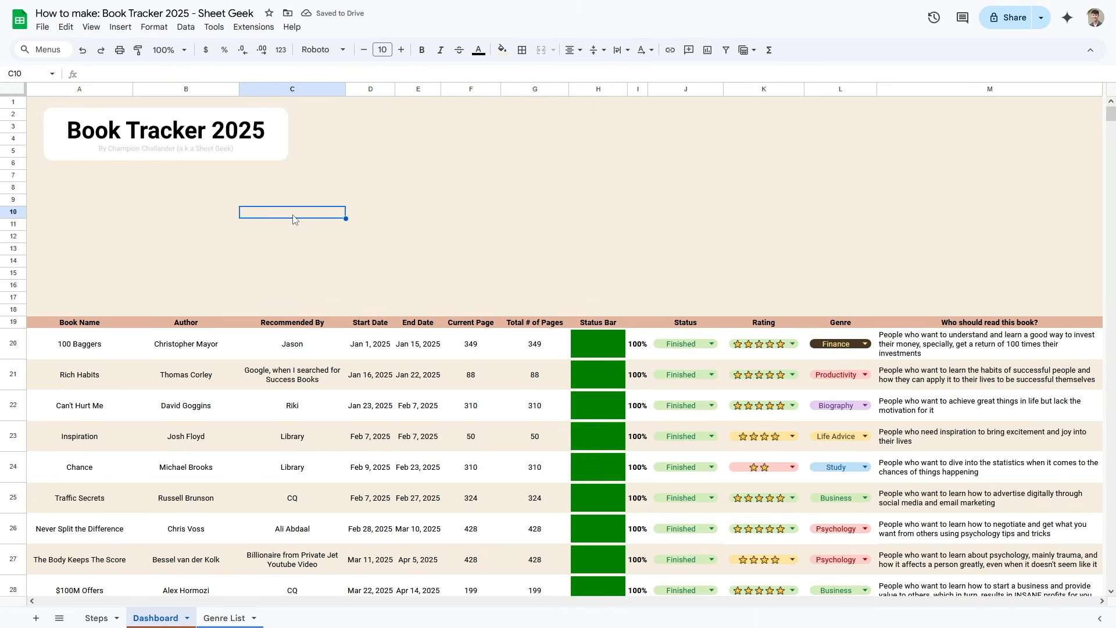
- Insert a pie chart from C7:F16 and move and shrink it to fit above the table header, below the title
drag(284, 189, 494, 288)
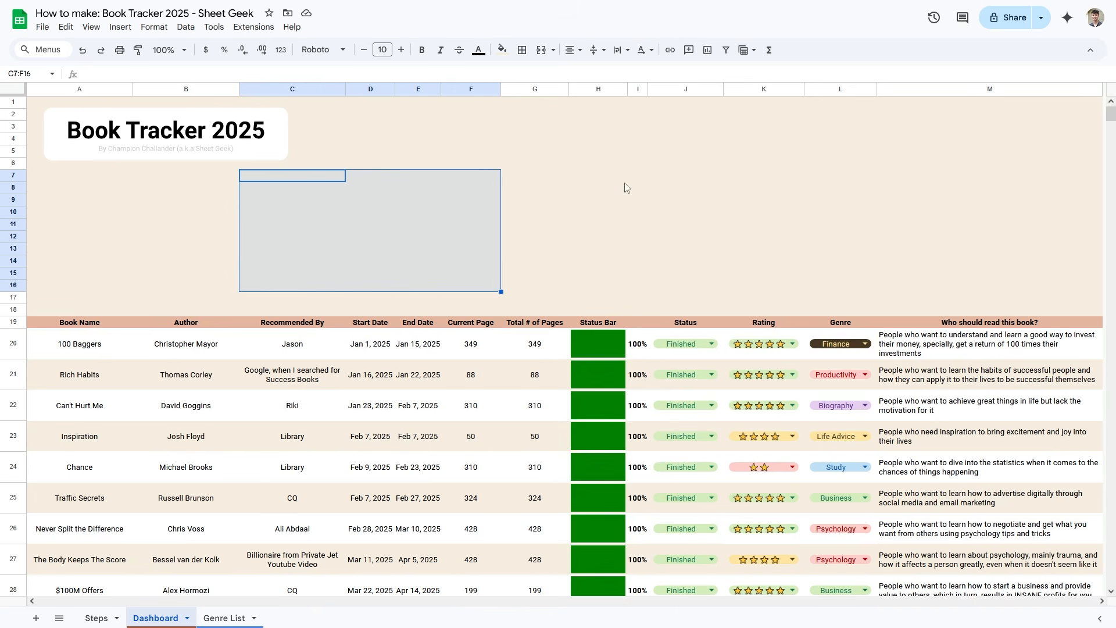
click(708, 51)
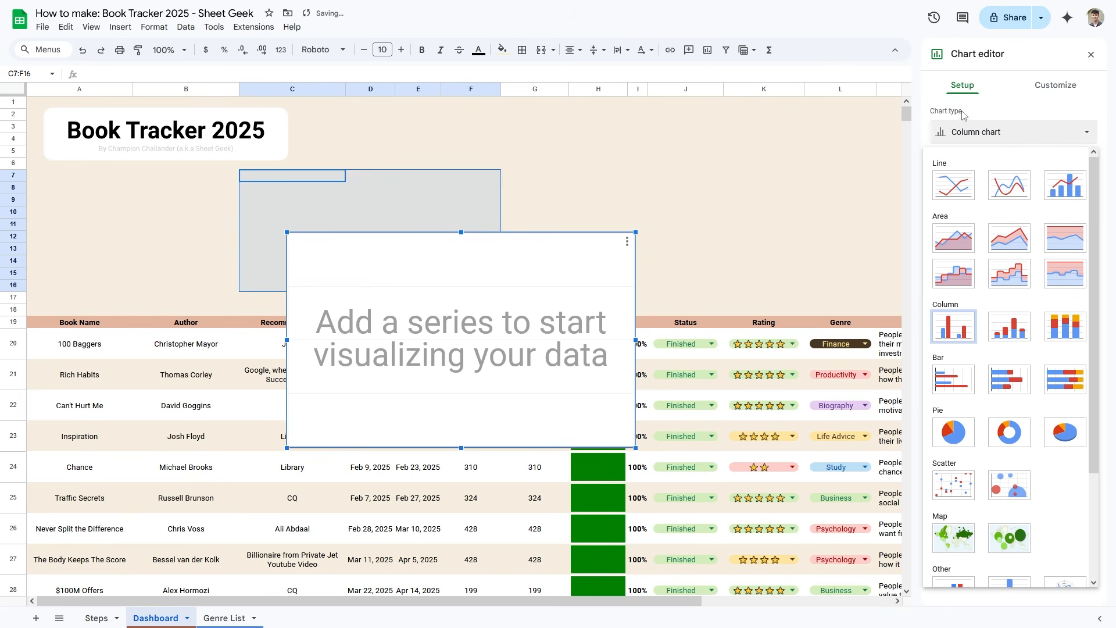
click(954, 433)
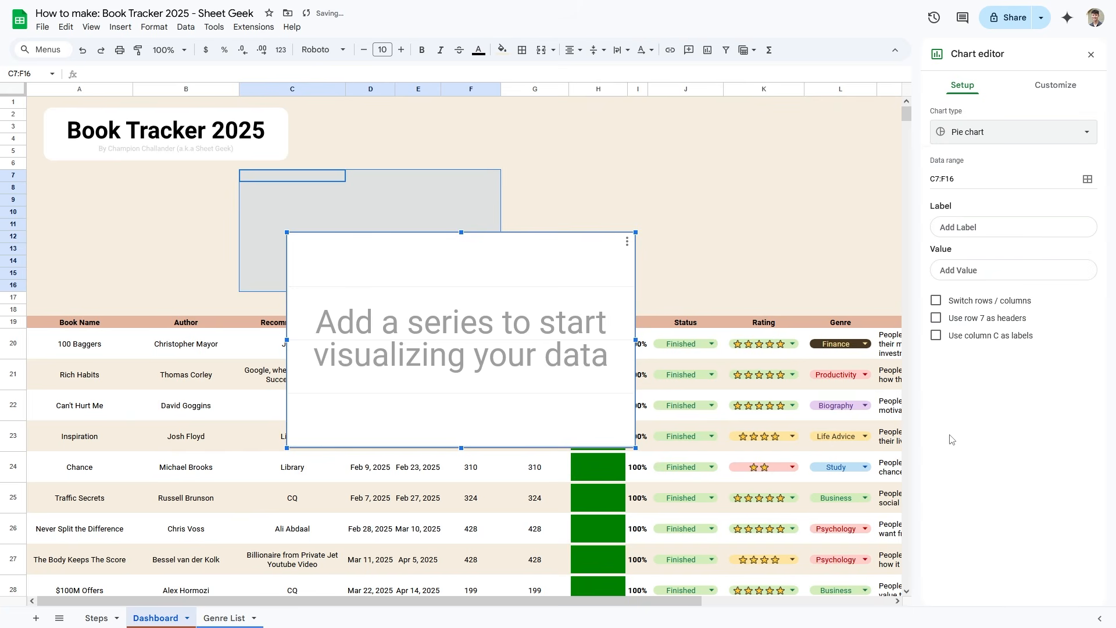
drag(547, 370, 507, 317)
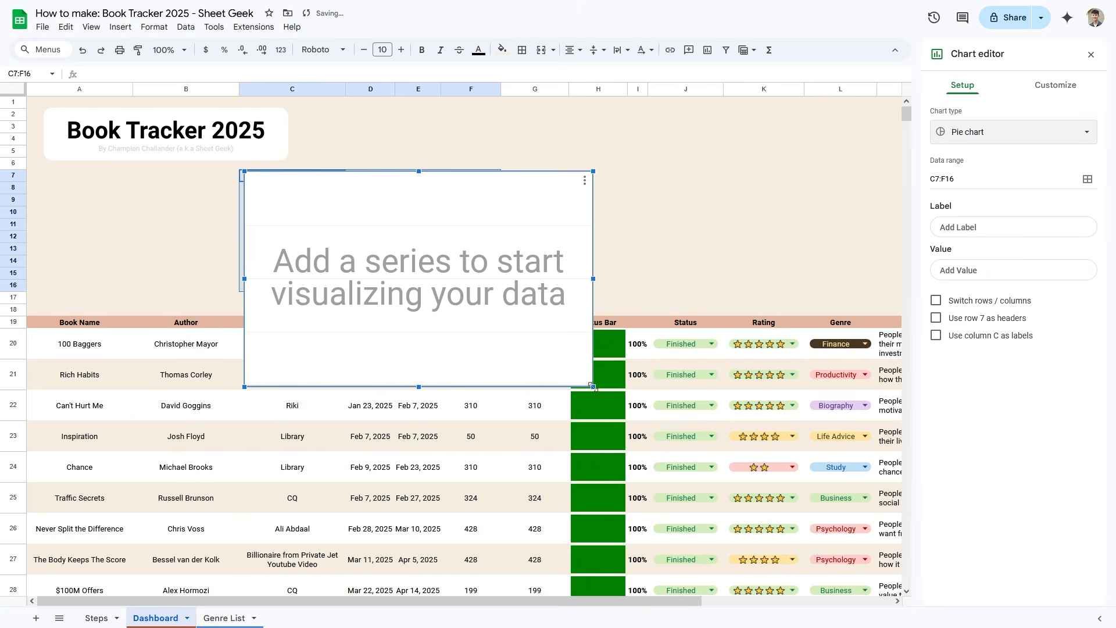
drag(593, 386, 440, 298)
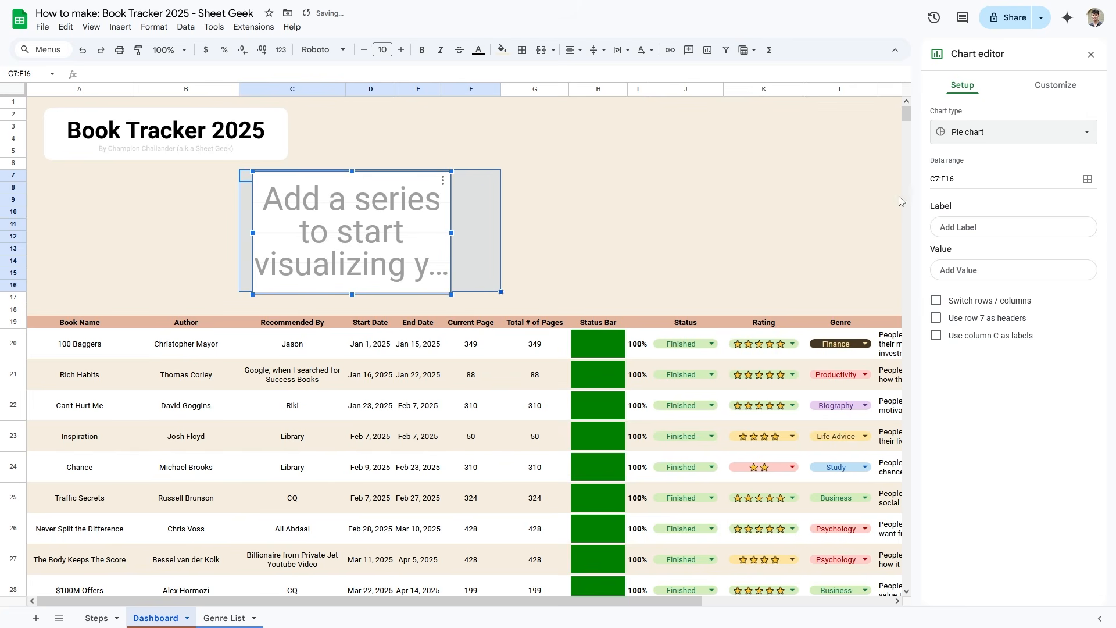
- Replace the pie chart's data range with the Genre column range L20:L521 and aggregate its labels
drag(967, 180, 928, 178)
key(BackSpace)
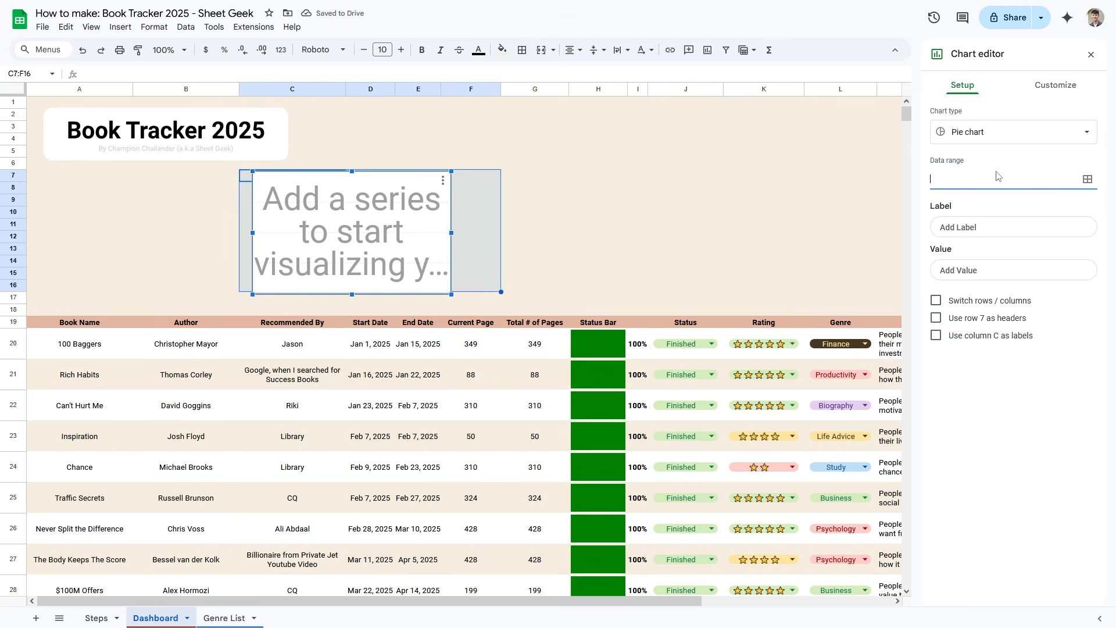
click(1087, 179)
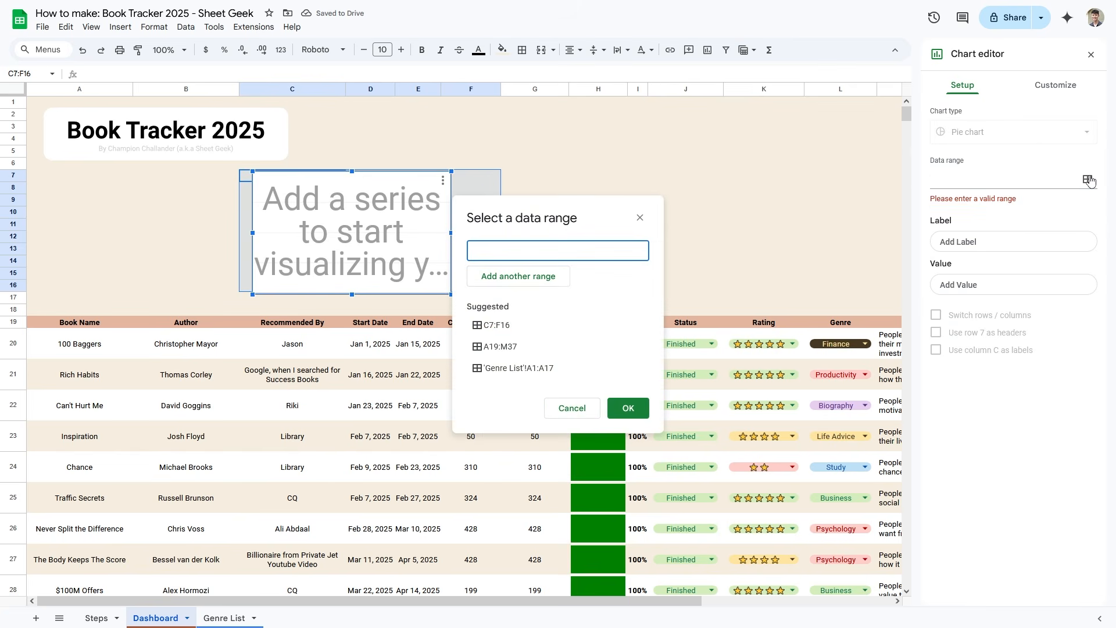
drag(530, 219, 454, 217)
drag(612, 599, 717, 595)
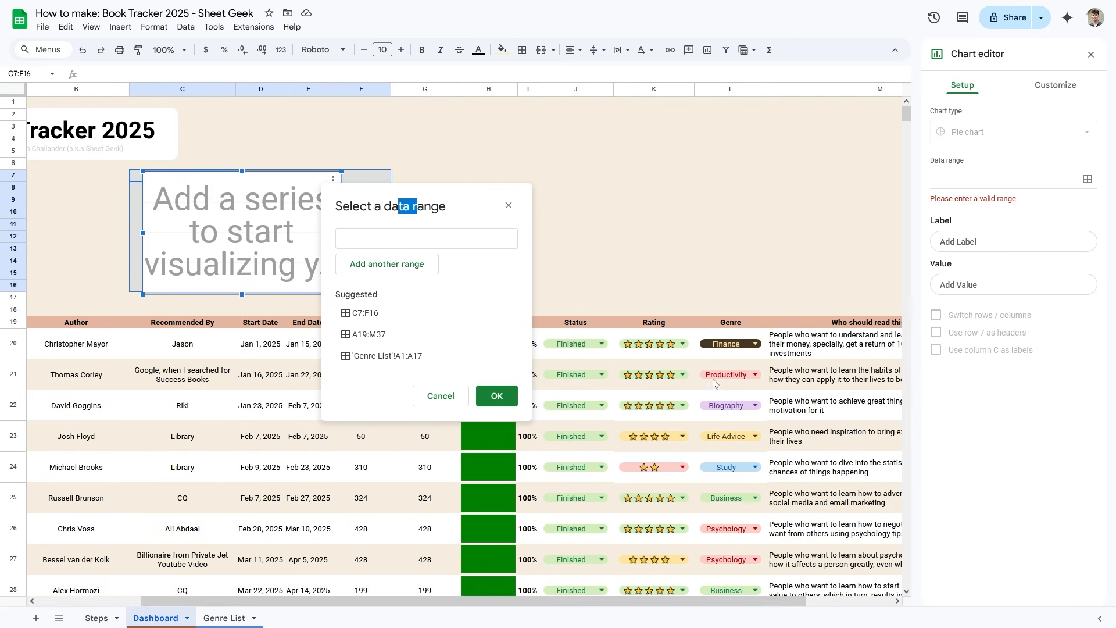
click(719, 356)
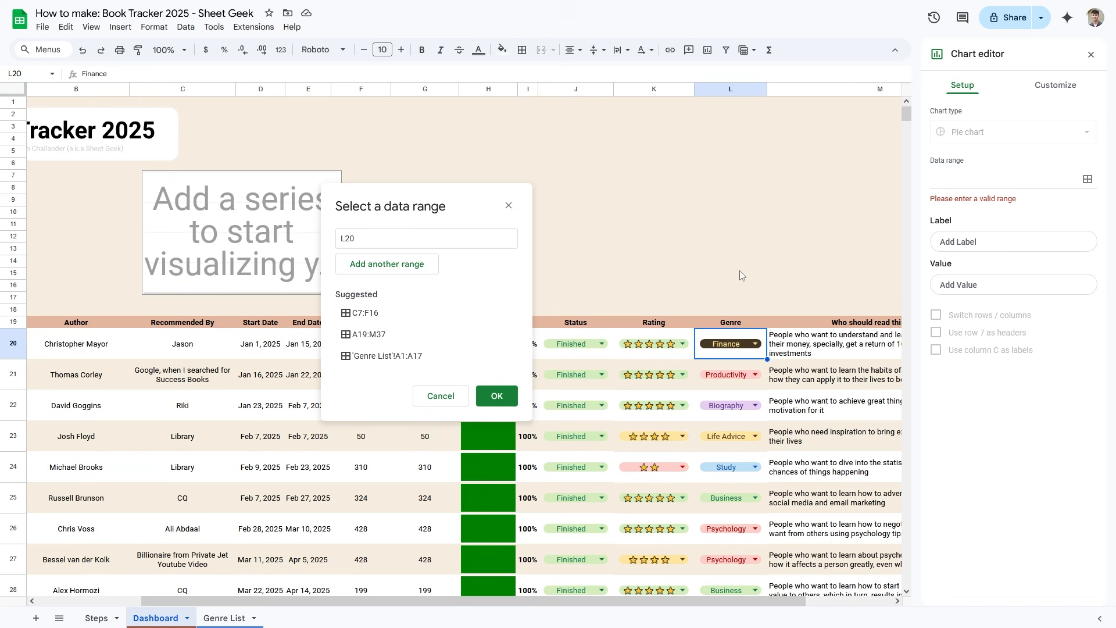
key(ctrl+shift+Down)
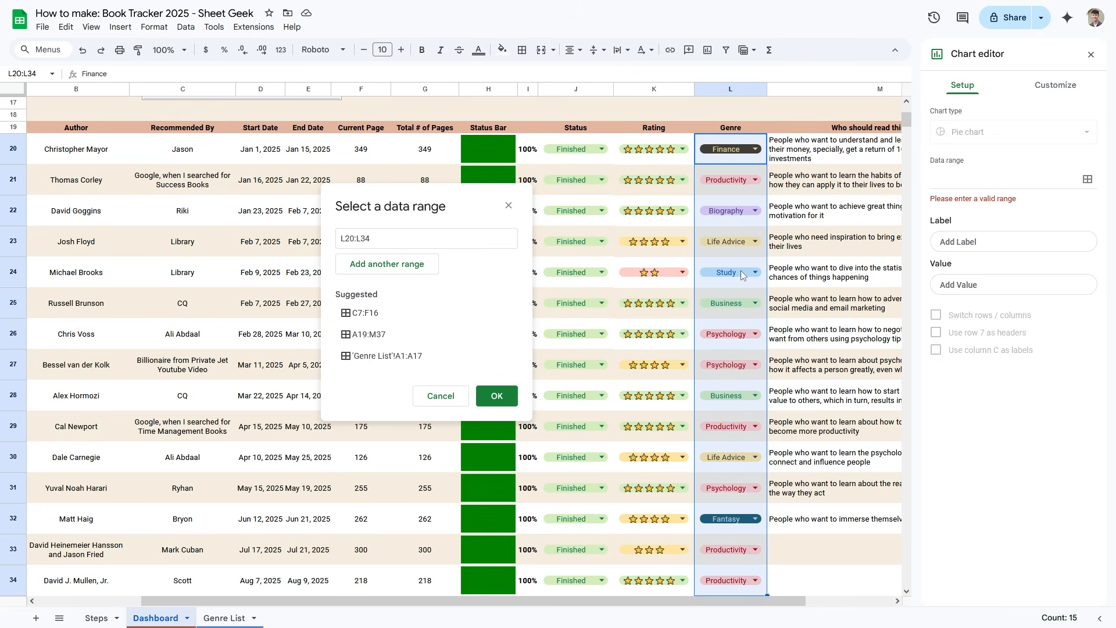
scroll(741, 271, down, 4)
scroll(748, 273, up, 3)
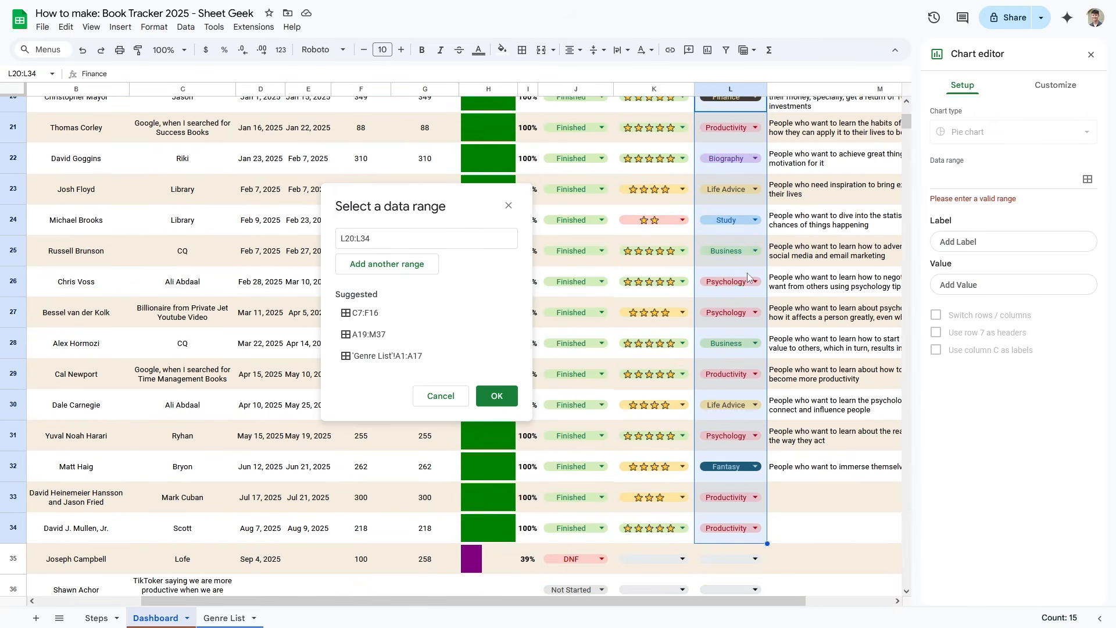
scroll(734, 298, down, 10)
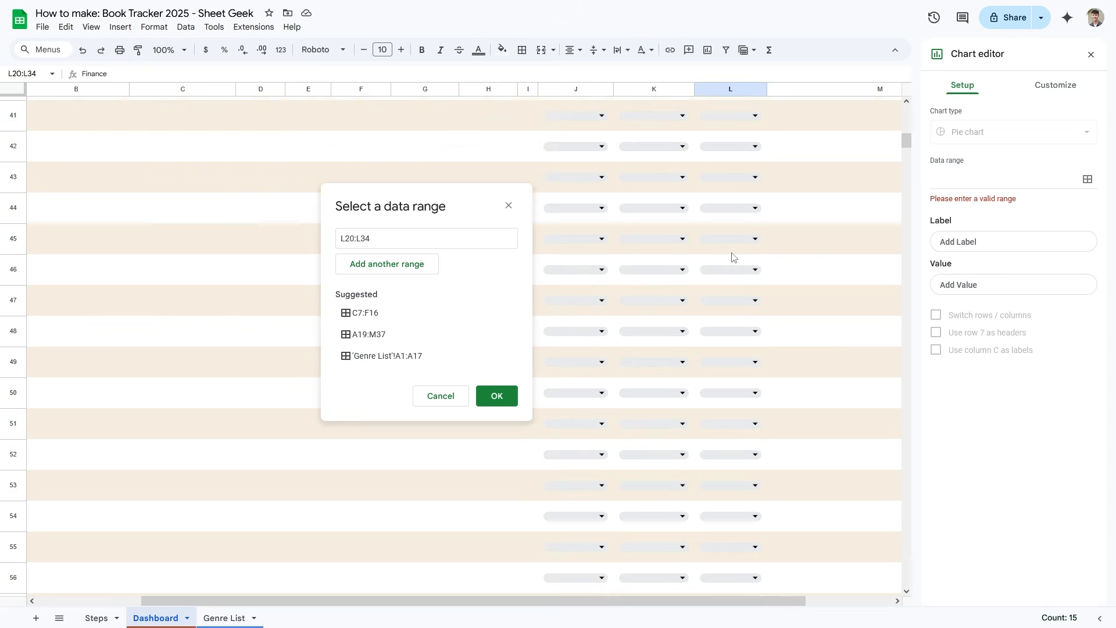
scroll(736, 326, down, 5)
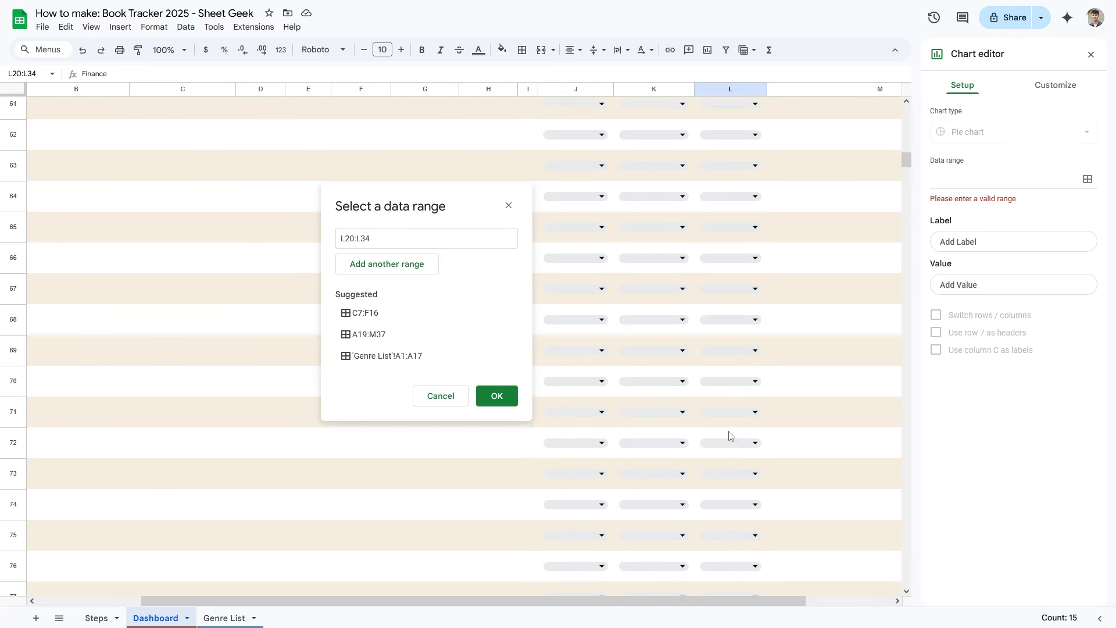
scroll(731, 419, up, 15)
scroll(735, 413, down, 3)
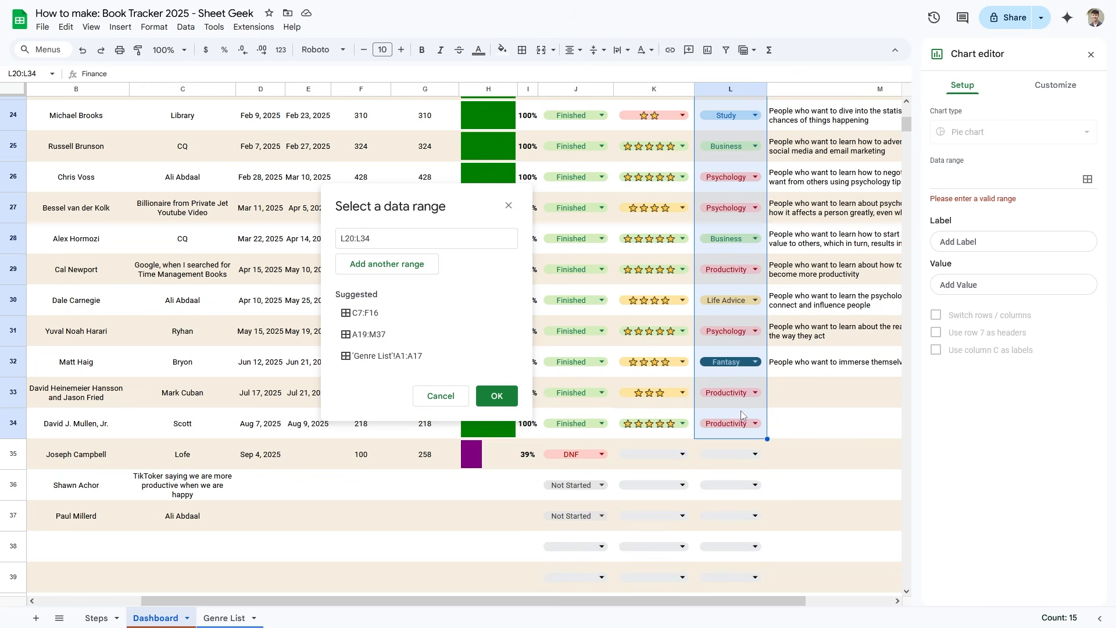
key(ctrl+shift+Down)
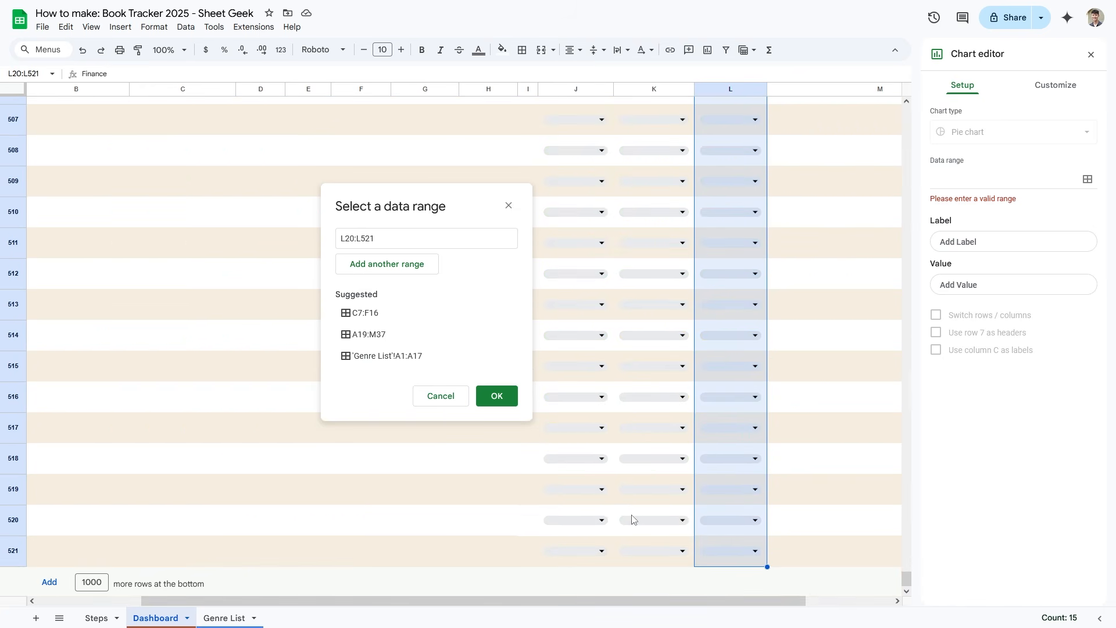
click(494, 401)
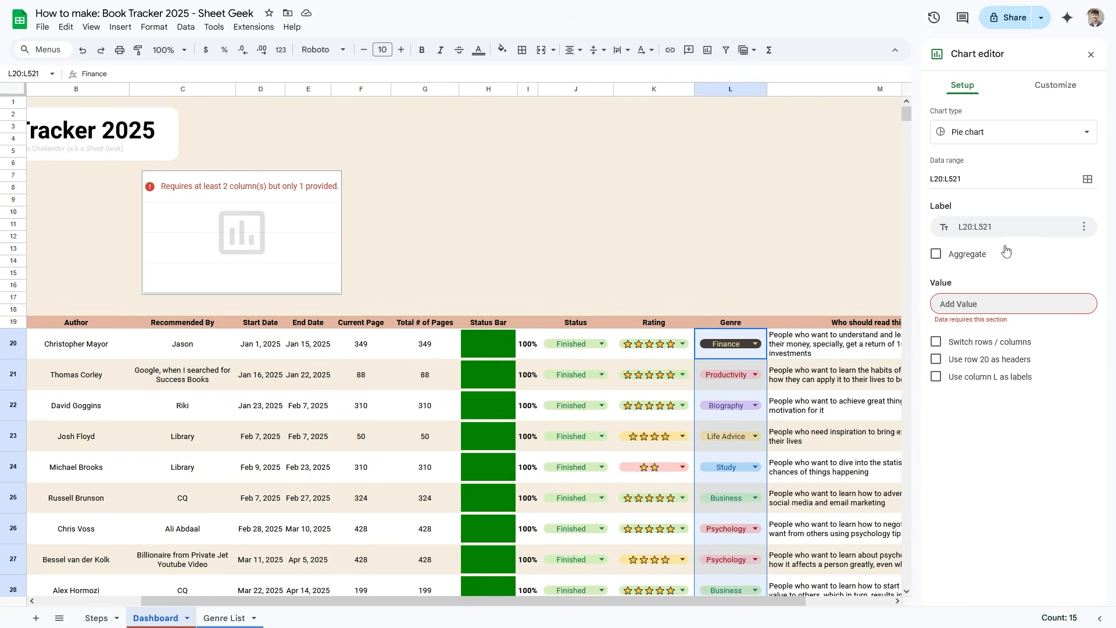
click(948, 261)
- Shift the pie chart slightly to the right and set its background to the custom light beige matching the sheet
drag(170, 226, 201, 230)
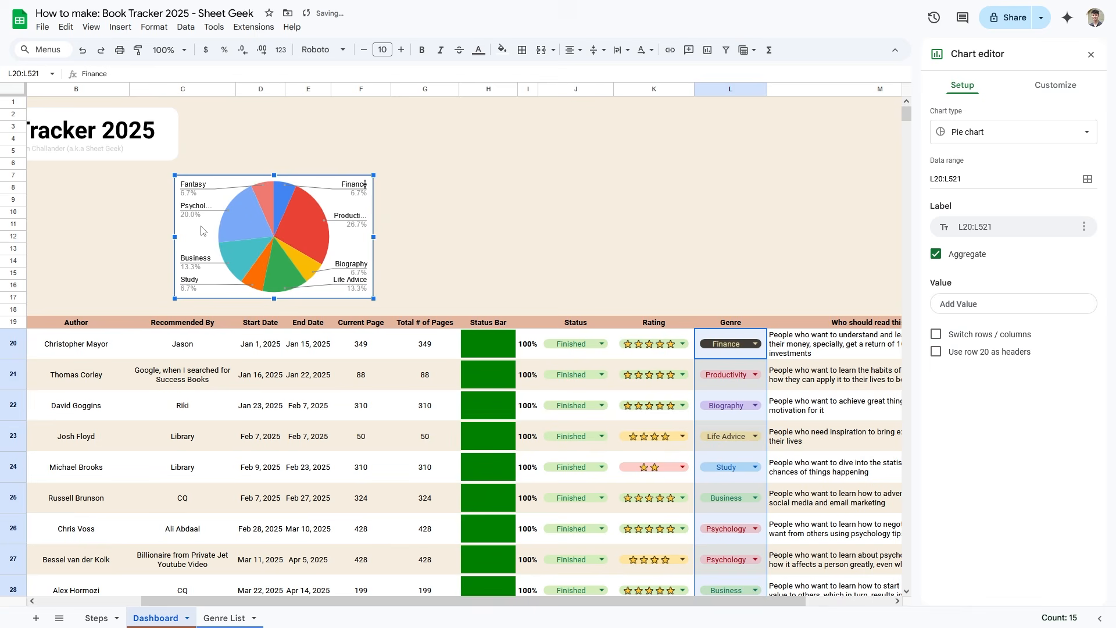
double_click(232, 225)
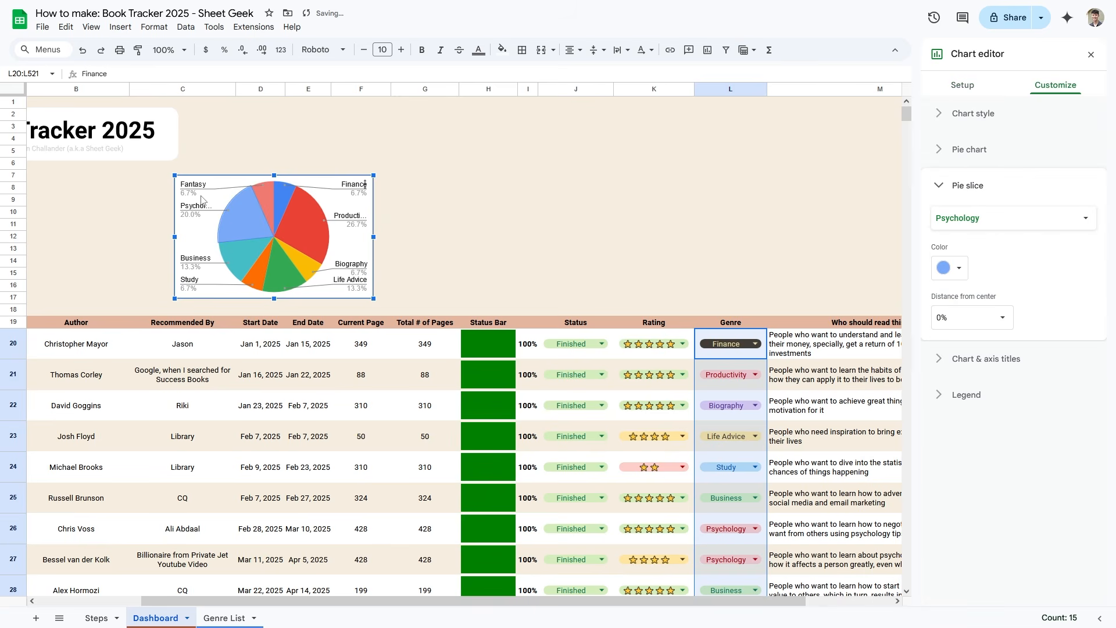
click(267, 192)
click(947, 116)
click(958, 162)
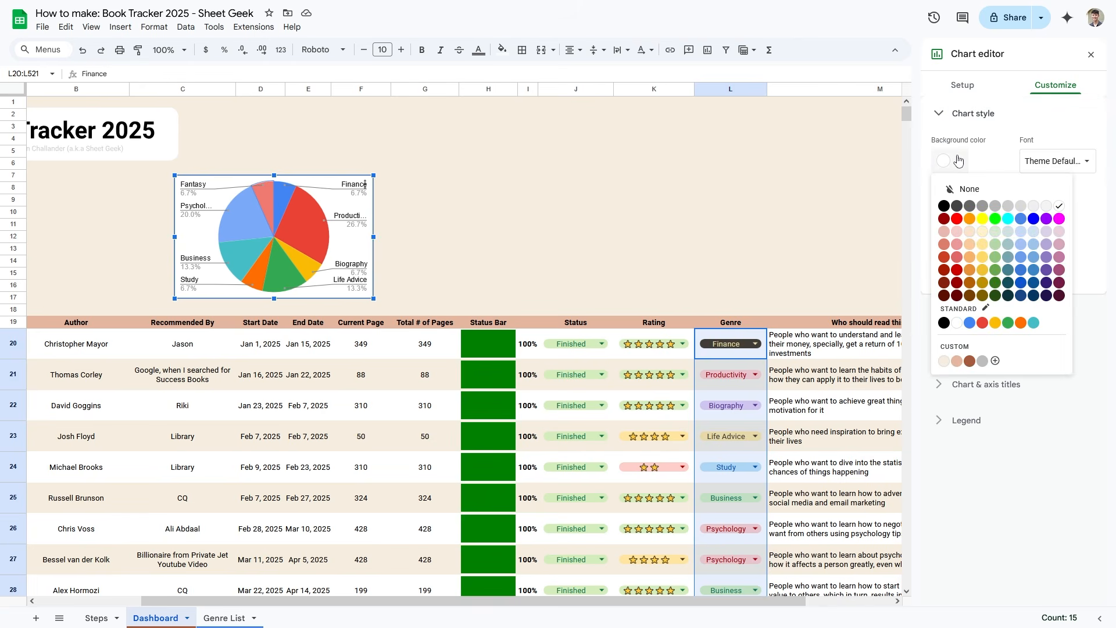
click(957, 361)
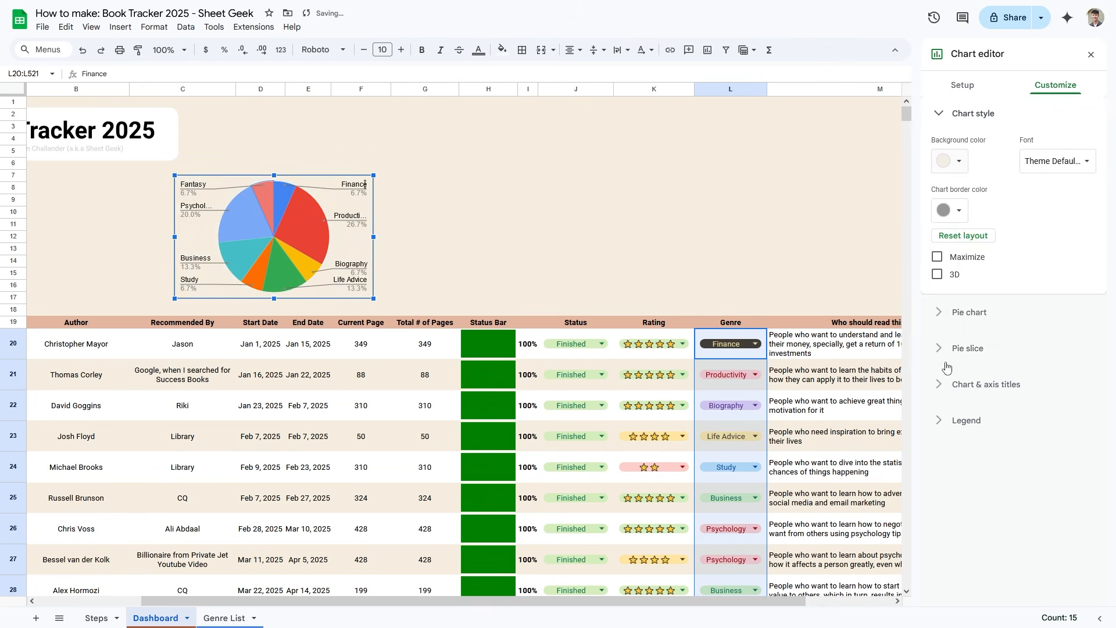
- Reopen the pie chart for editing and set its border color to None
click(543, 245)
click(483, 241)
click(475, 184)
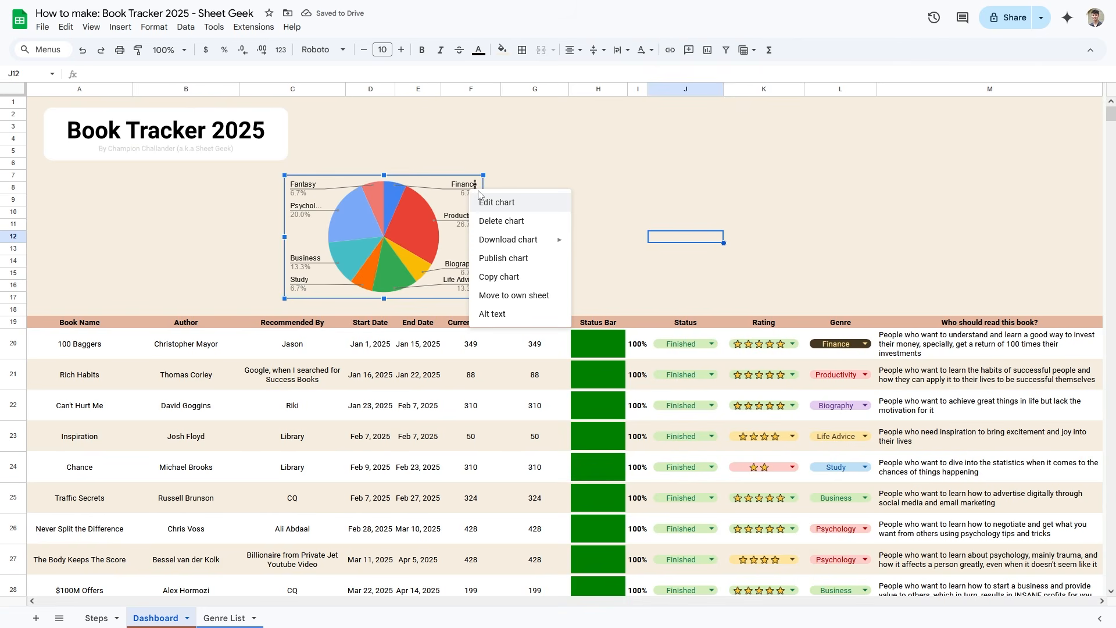
click(488, 202)
click(1055, 85)
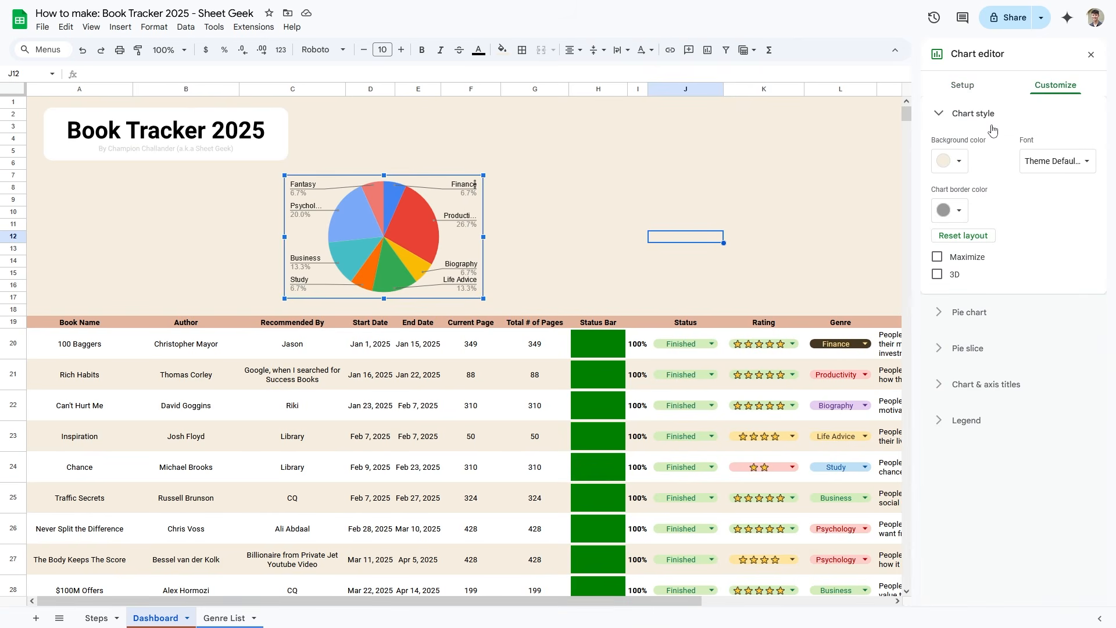
click(959, 211)
click(967, 238)
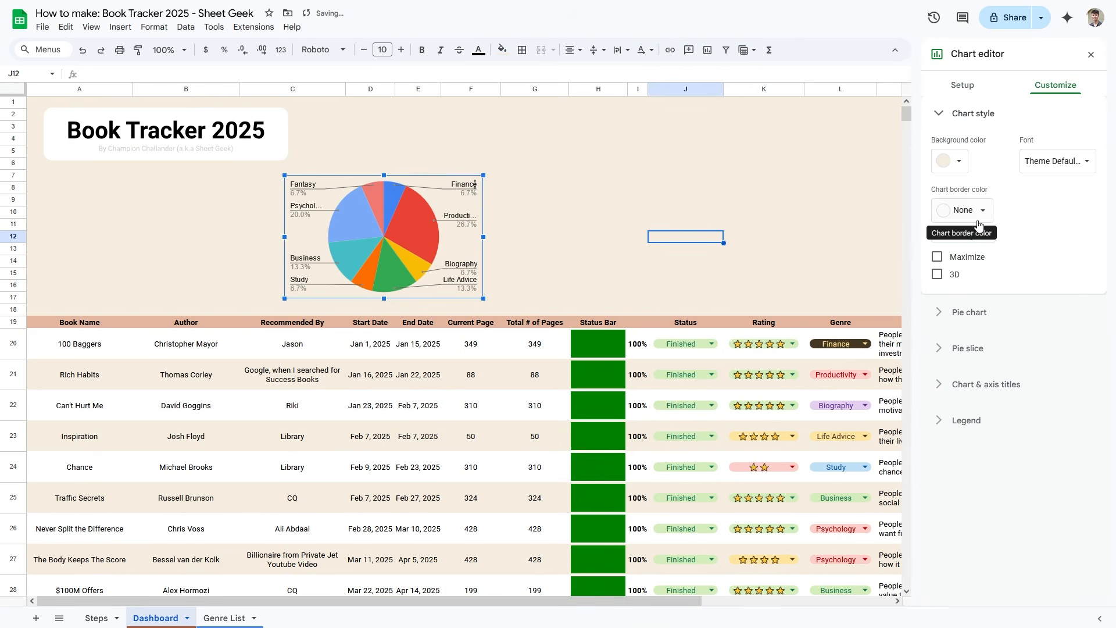
- Color the Finance slice with the custom reddish brown and the Productivity slice with the custom light peach
click(968, 348)
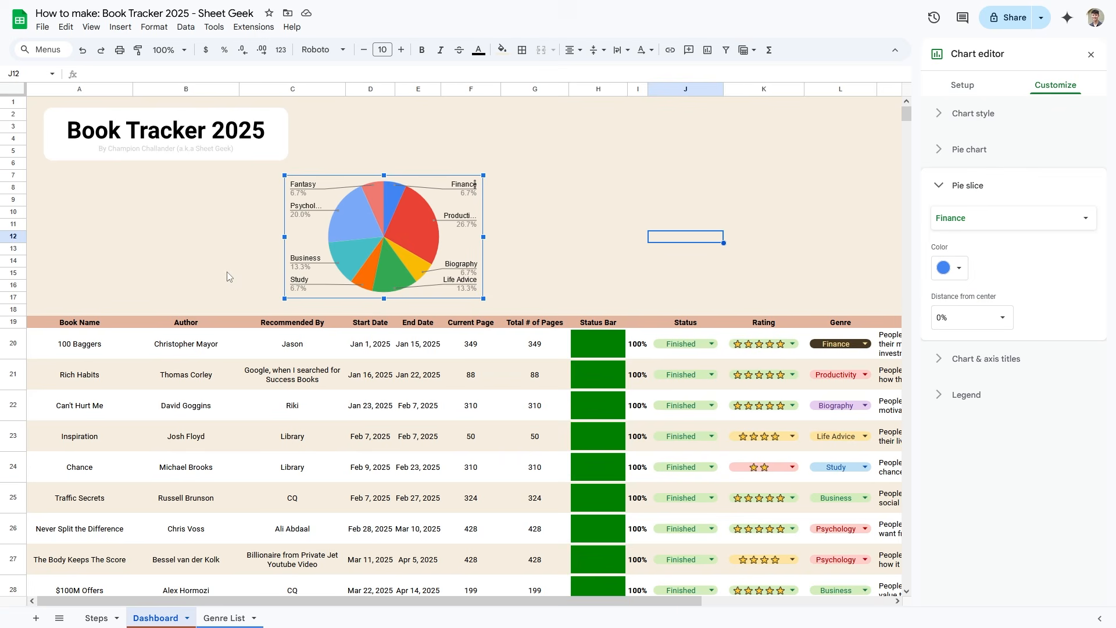
click(945, 266)
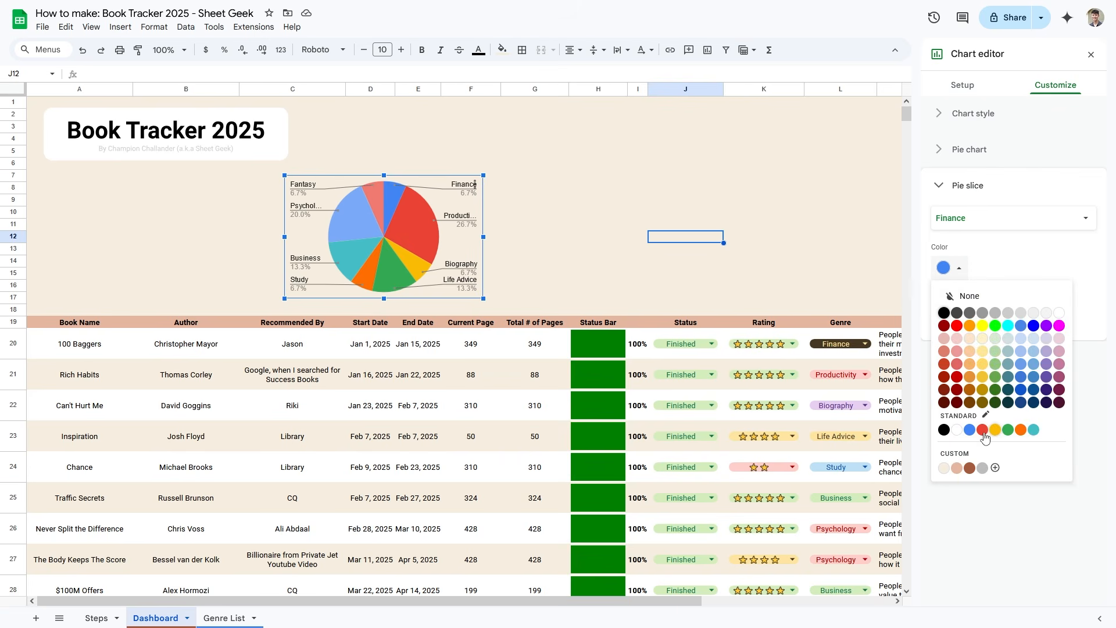
click(970, 467)
click(419, 232)
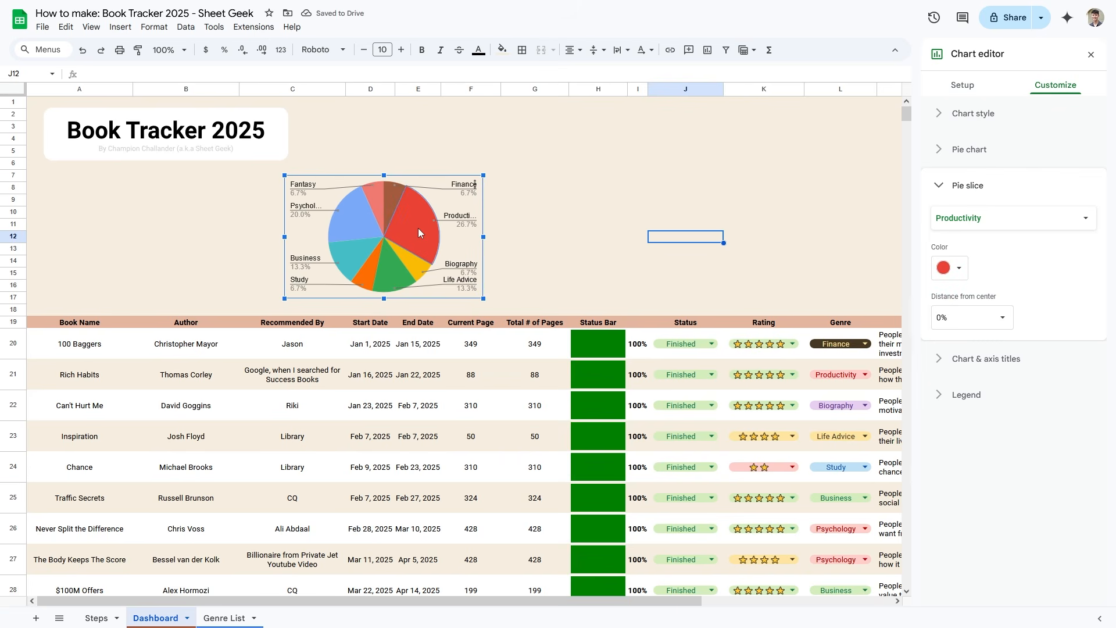
click(948, 267)
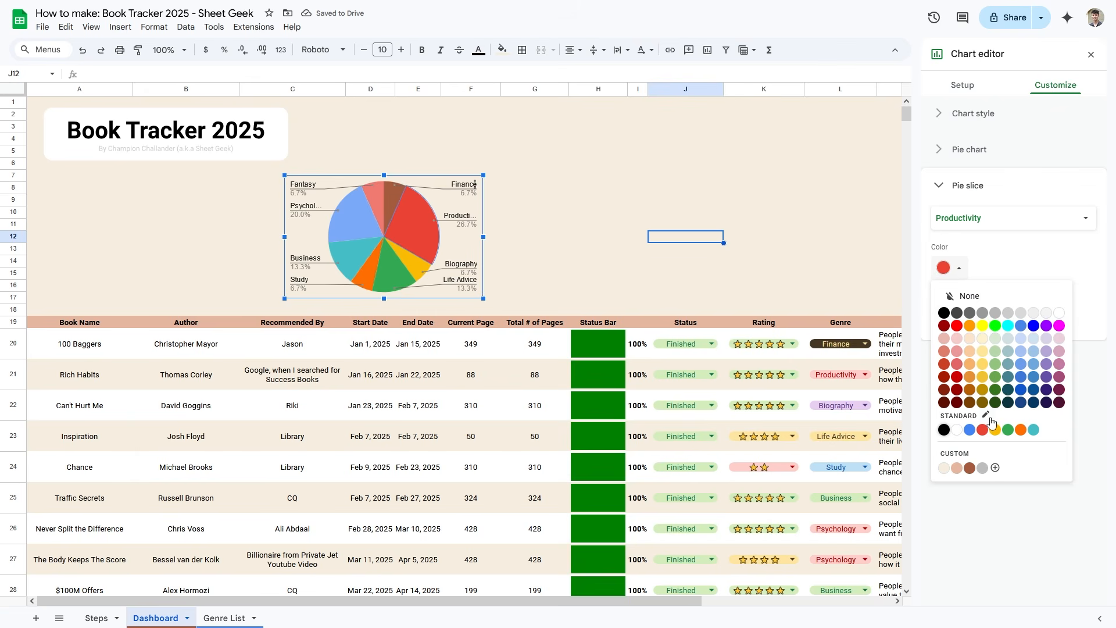
click(958, 467)
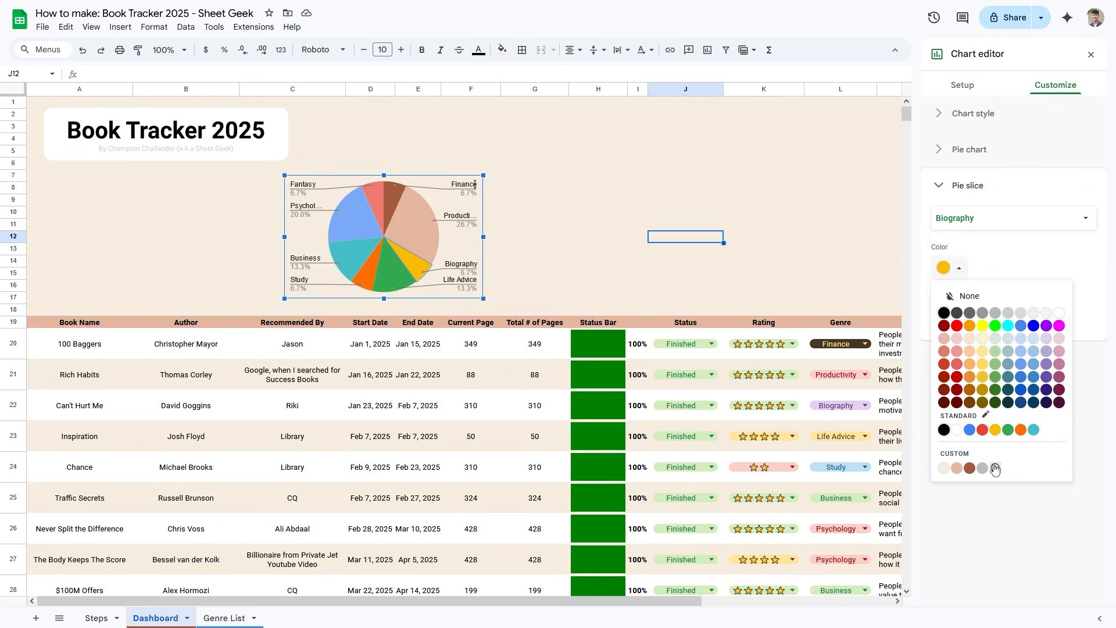
- Give the Biography slice a new custom dark orange-brown color
click(995, 465)
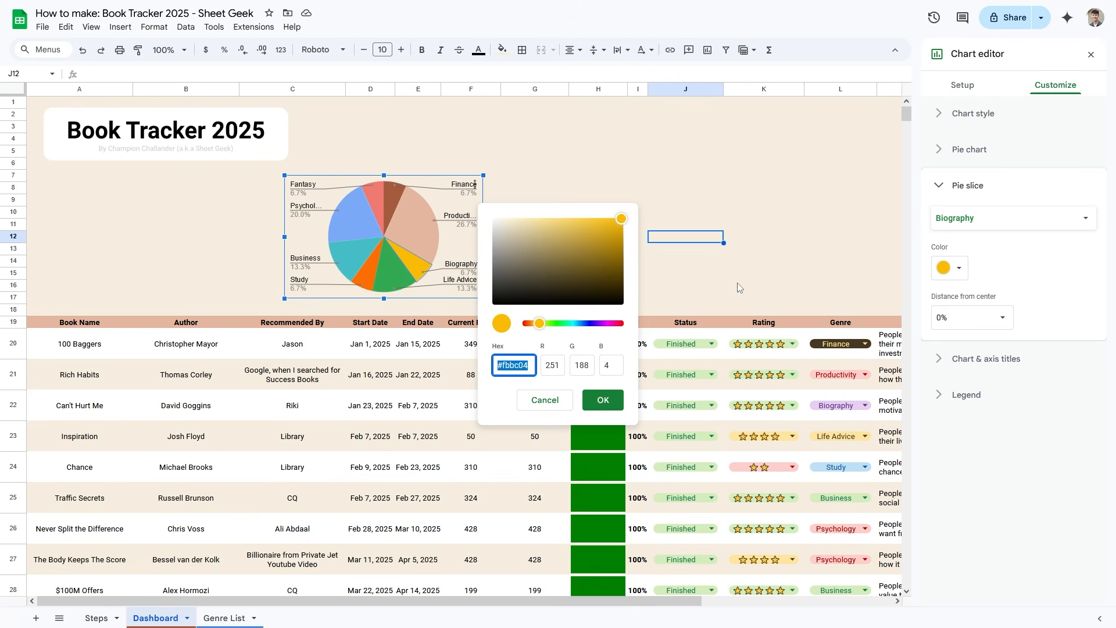
mouse_move(539, 323)
mouse_down()
mouse_move(568, 324)
mouse_move(526, 331)
mouse_move(537, 331)
mouse_up()
drag(619, 235, 631, 245)
click(605, 399)
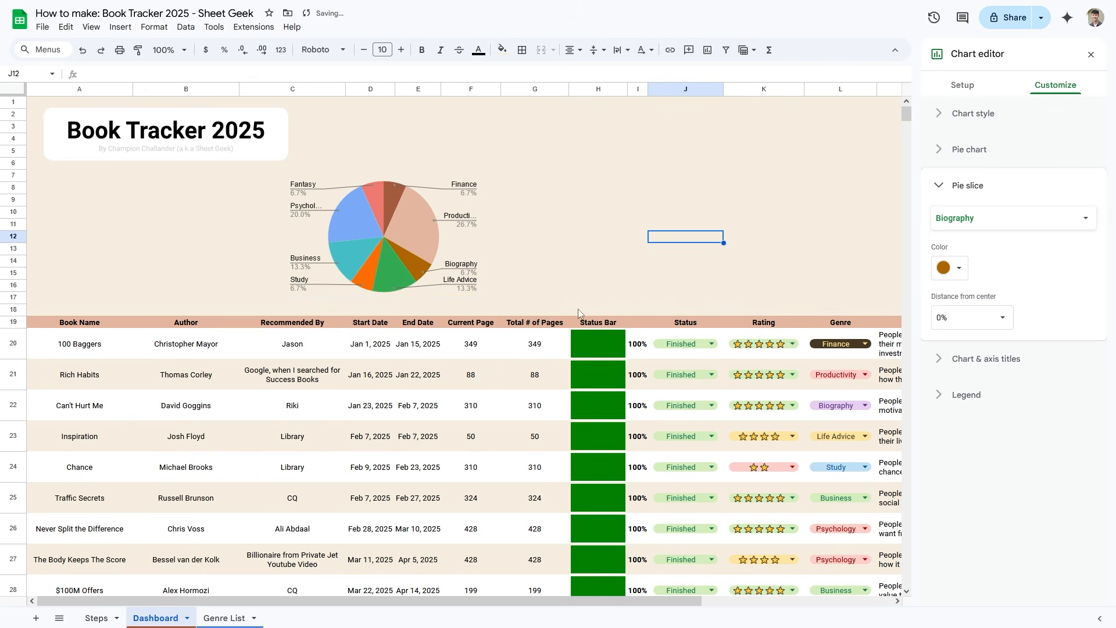
- Recolor the Life Advice slice in a custom medium brown and the Study slice in a custom light tan
click(398, 277)
click(954, 268)
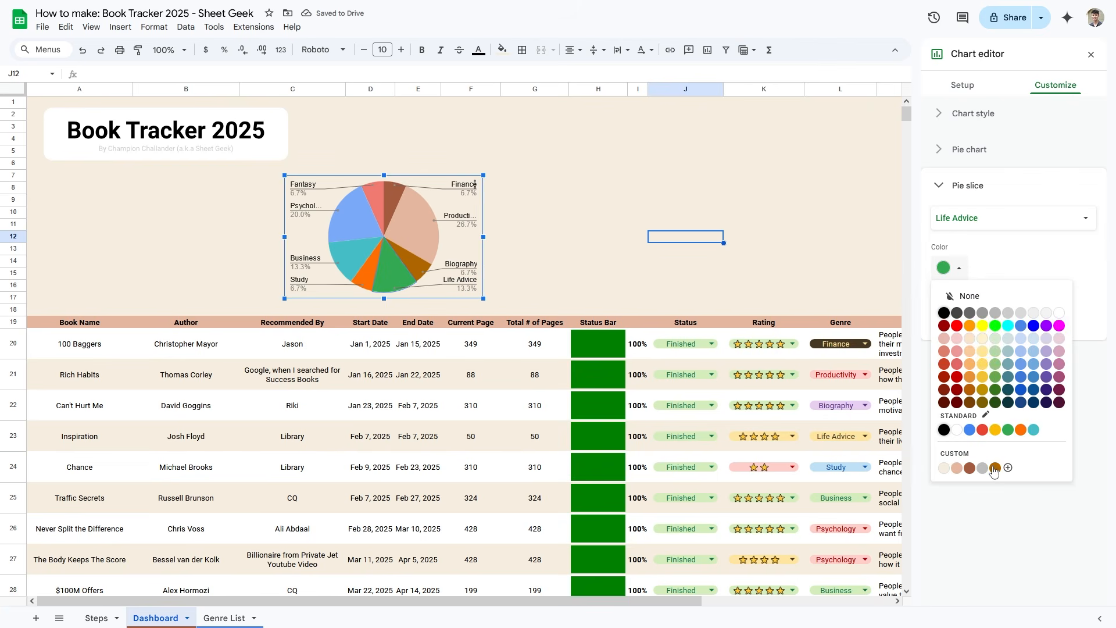
click(996, 468)
click(370, 275)
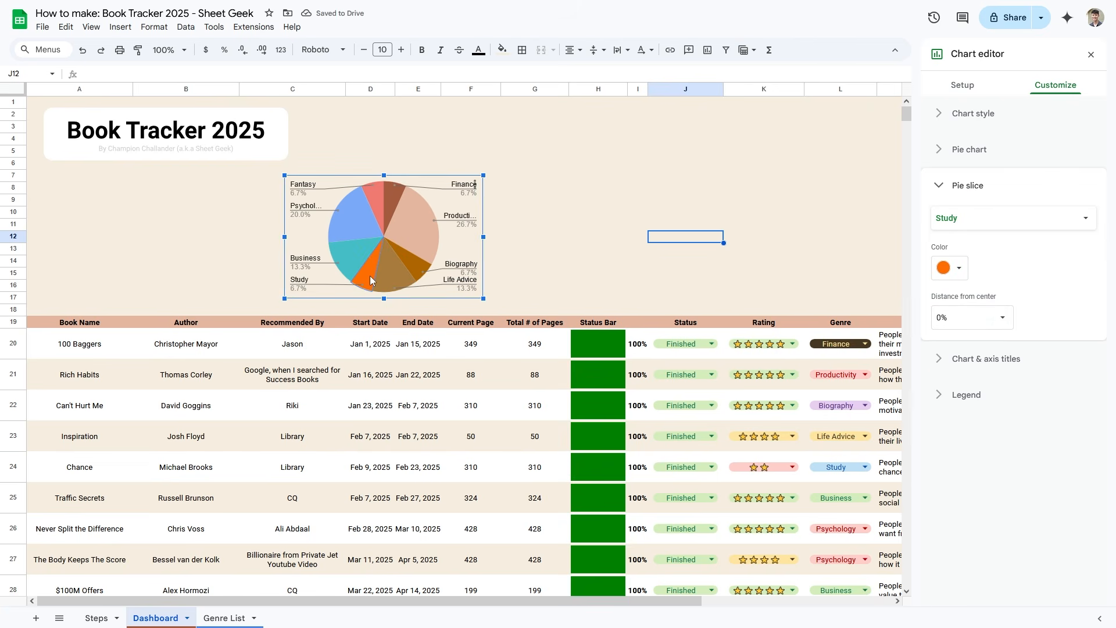
click(954, 268)
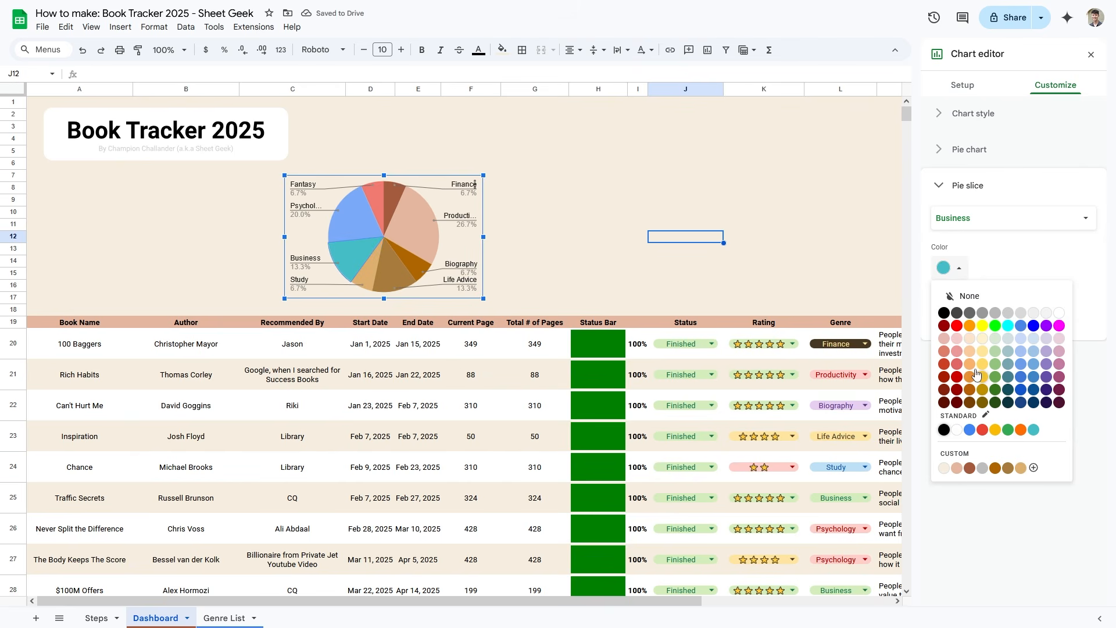
- Color the Business slice dark red and the Psychology slice a custom, more muted dark red
click(944, 325)
click(355, 228)
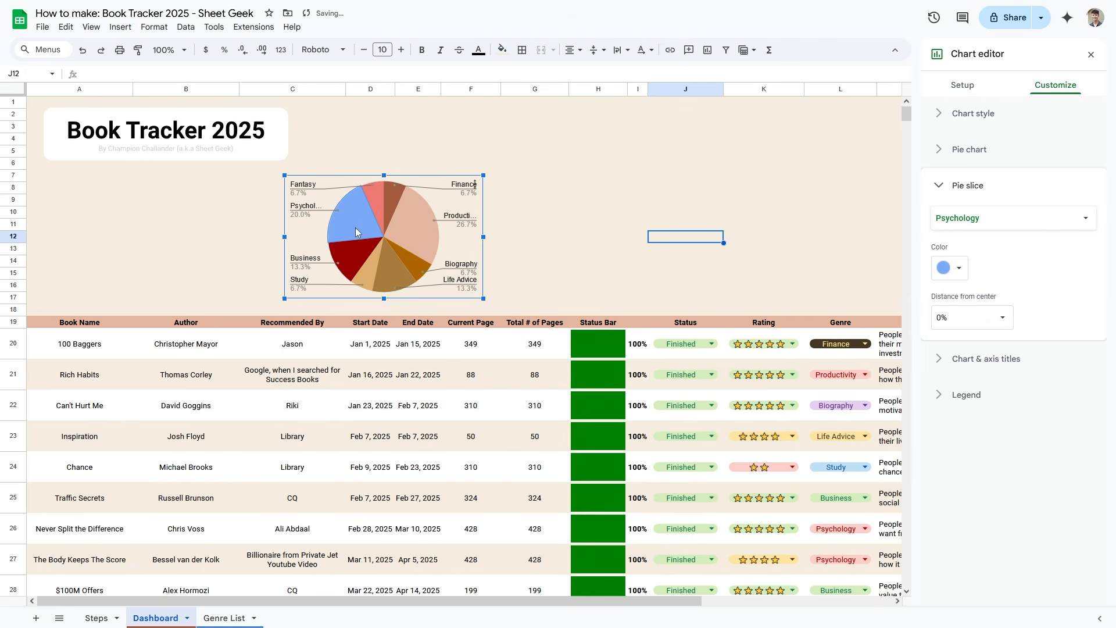
click(958, 270)
click(945, 325)
click(958, 269)
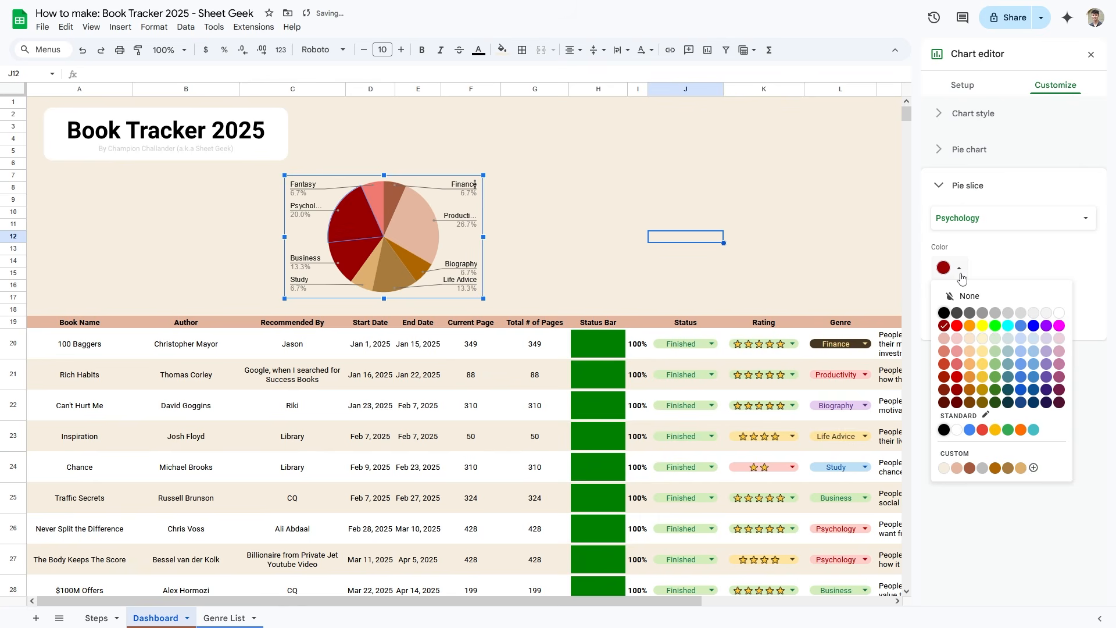
click(1031, 465)
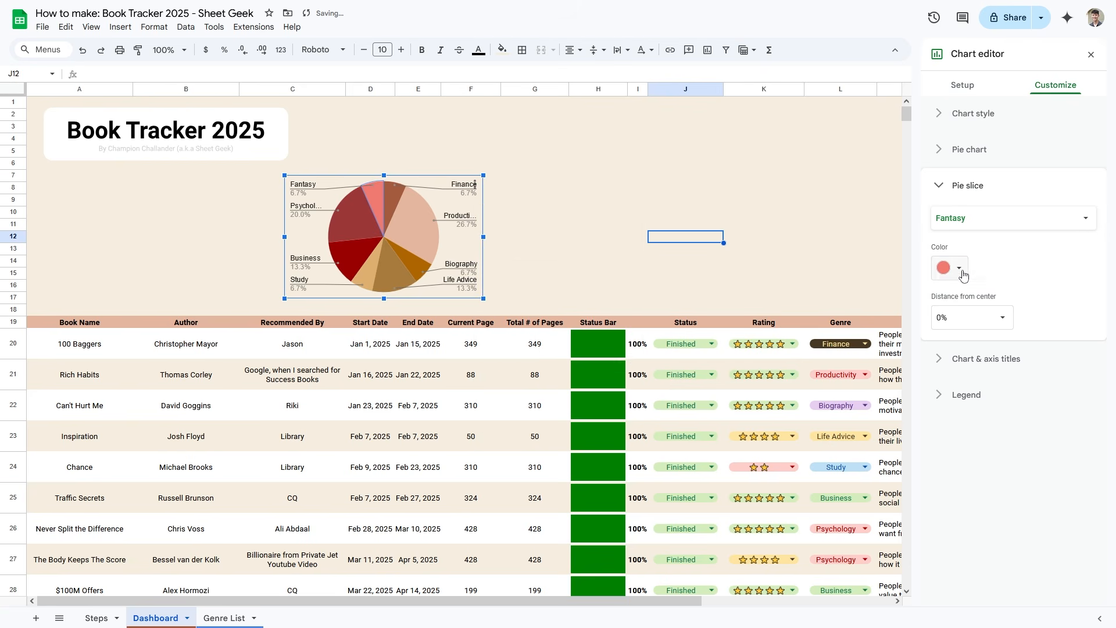
- Give the Fantasy slice the custom salmon color #f59578 and finish editing the chart
click(959, 270)
click(1046, 466)
drag(537, 221, 554, 221)
click(533, 323)
click(561, 222)
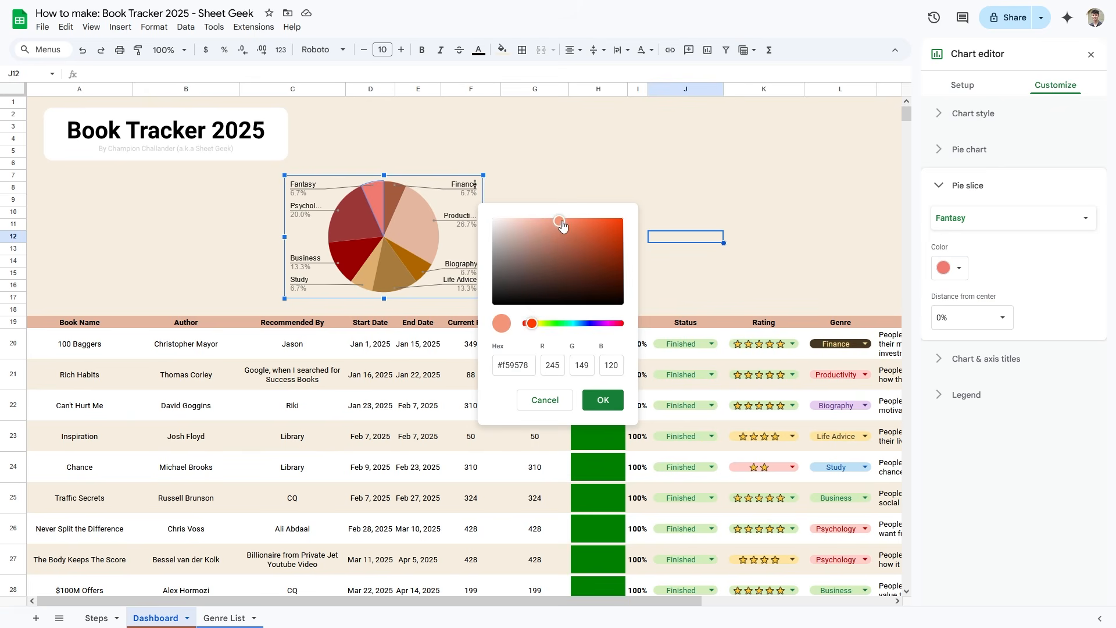
click(602, 400)
click(616, 262)
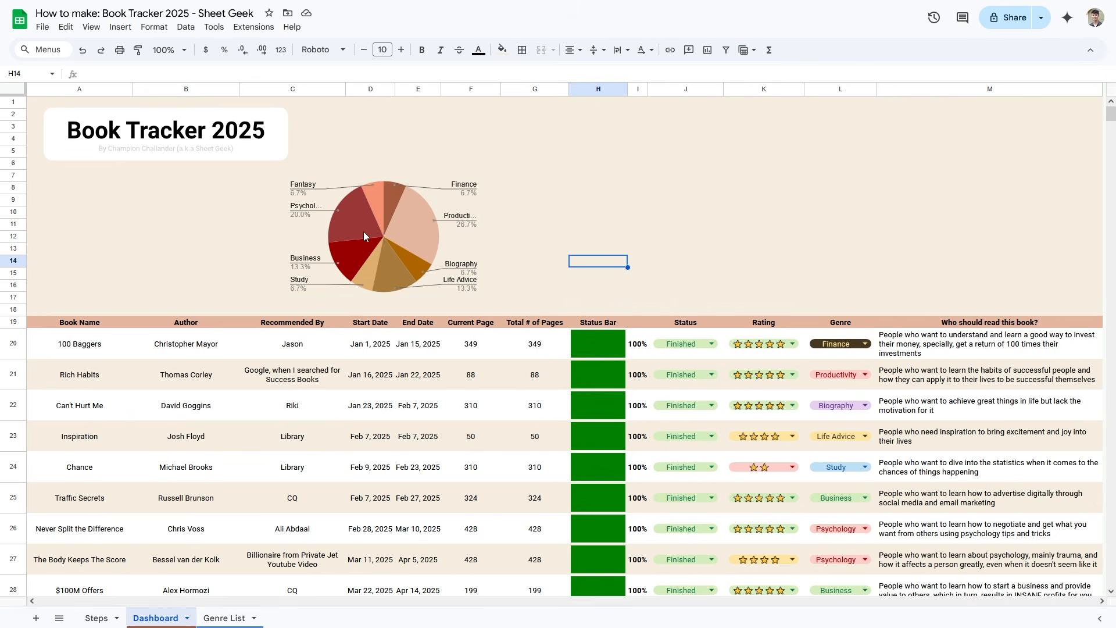
- Set the legend position of the genre pie chart to Left and finish editing the chart
double_click(301, 189)
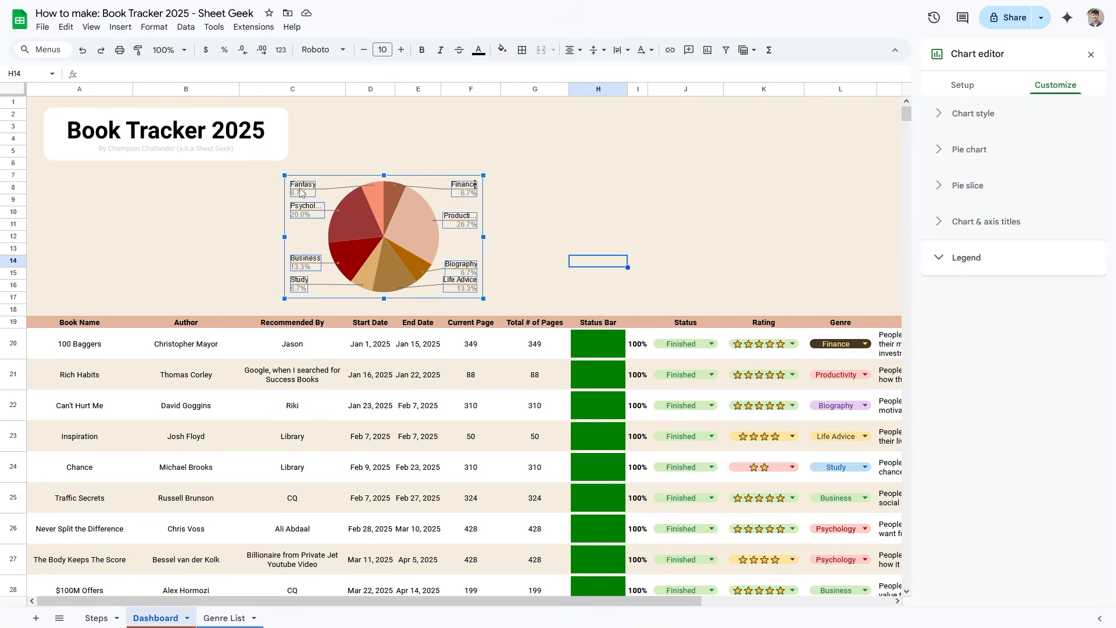
click(983, 305)
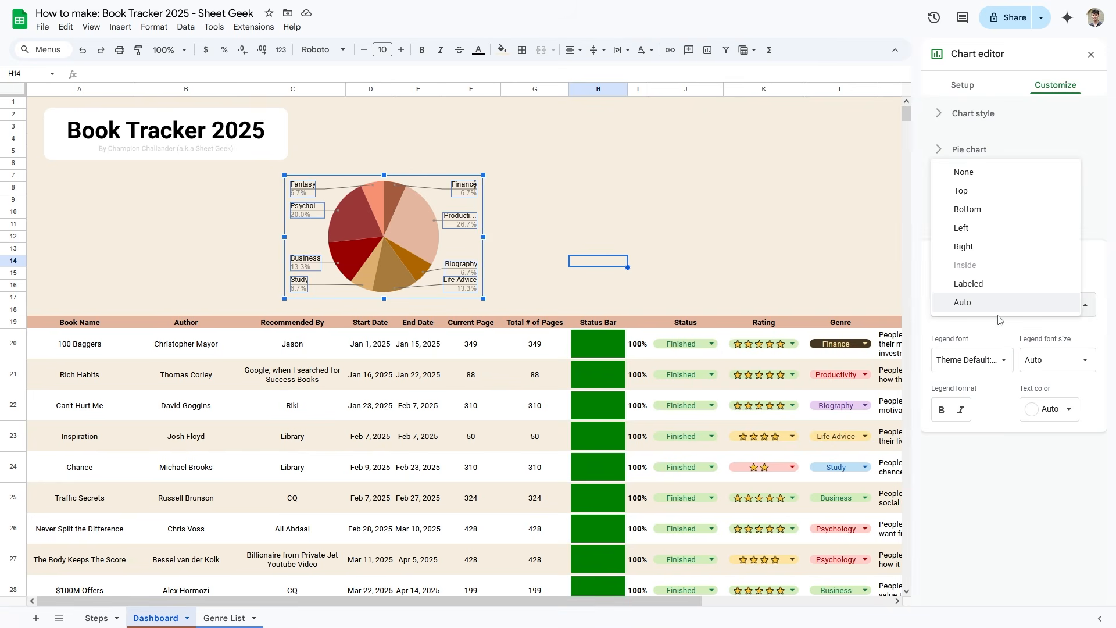
click(977, 228)
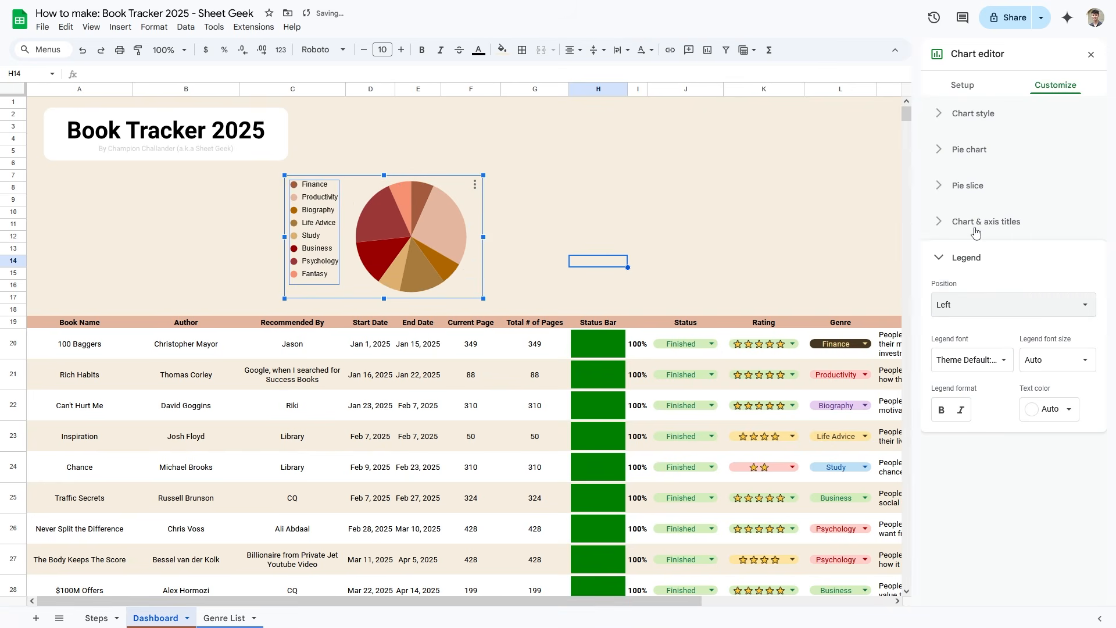
double_click(326, 198)
click(367, 166)
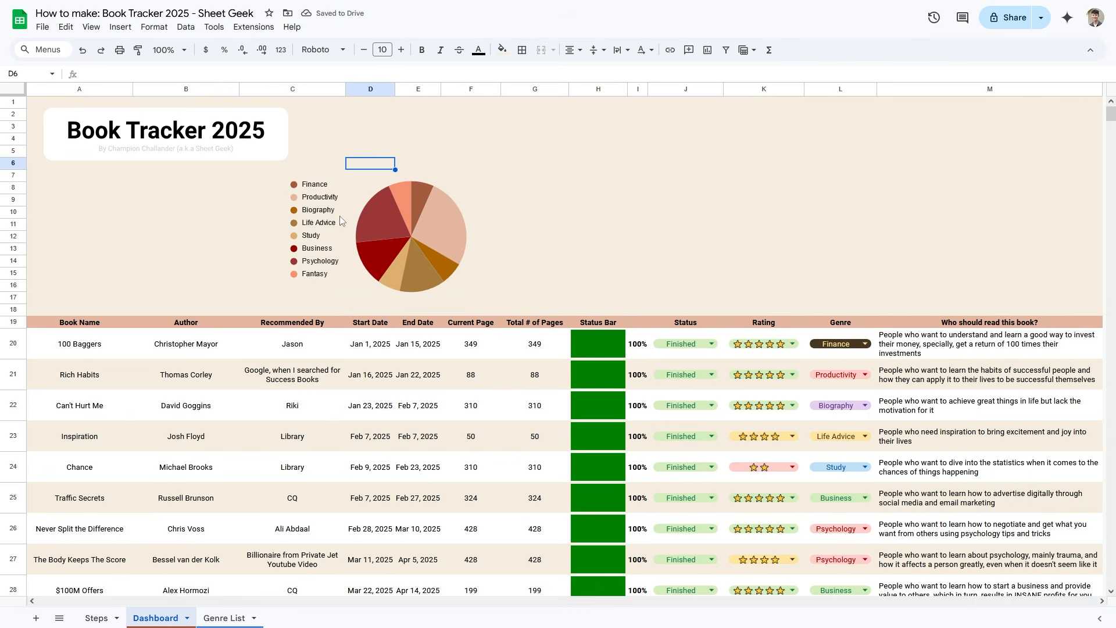
- Give the genre pie chart the title "Genre"
double_click(339, 218)
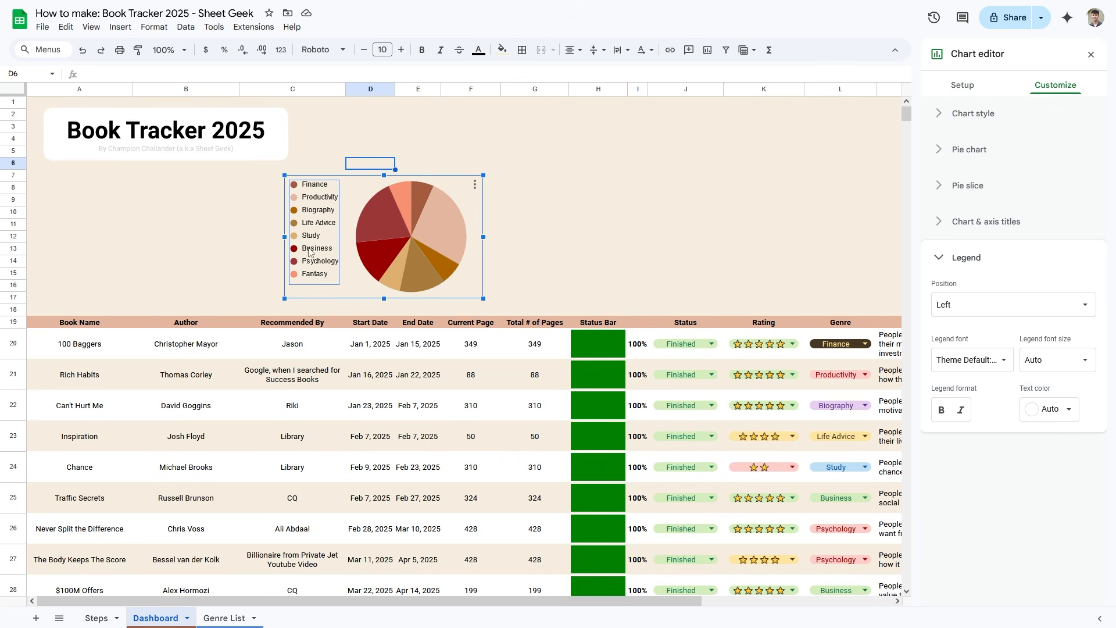
click(381, 194)
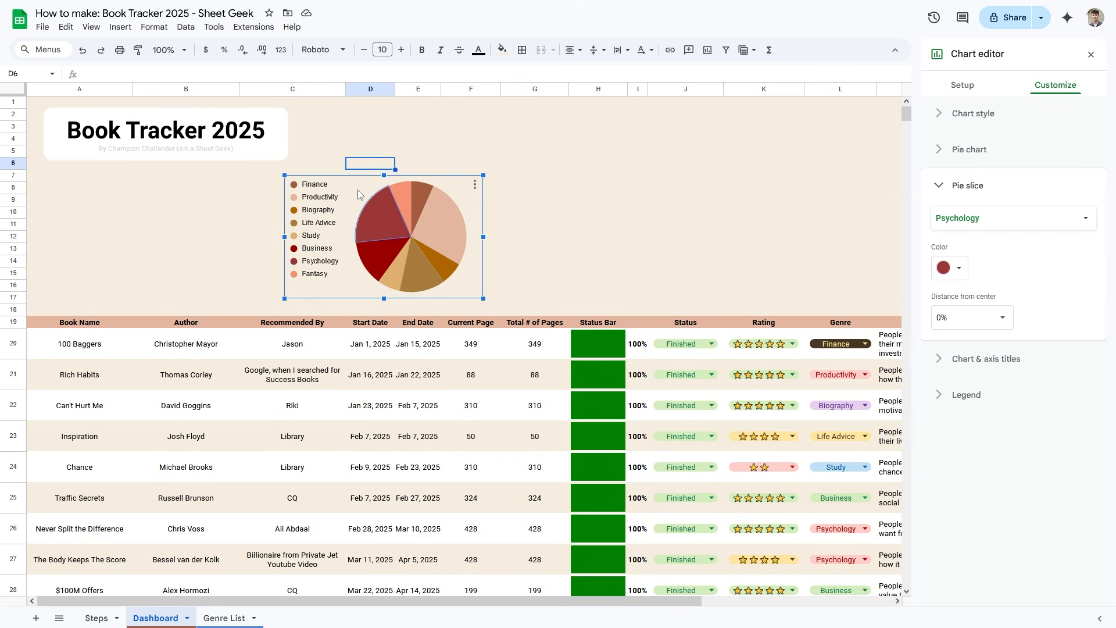
click(331, 198)
click(349, 186)
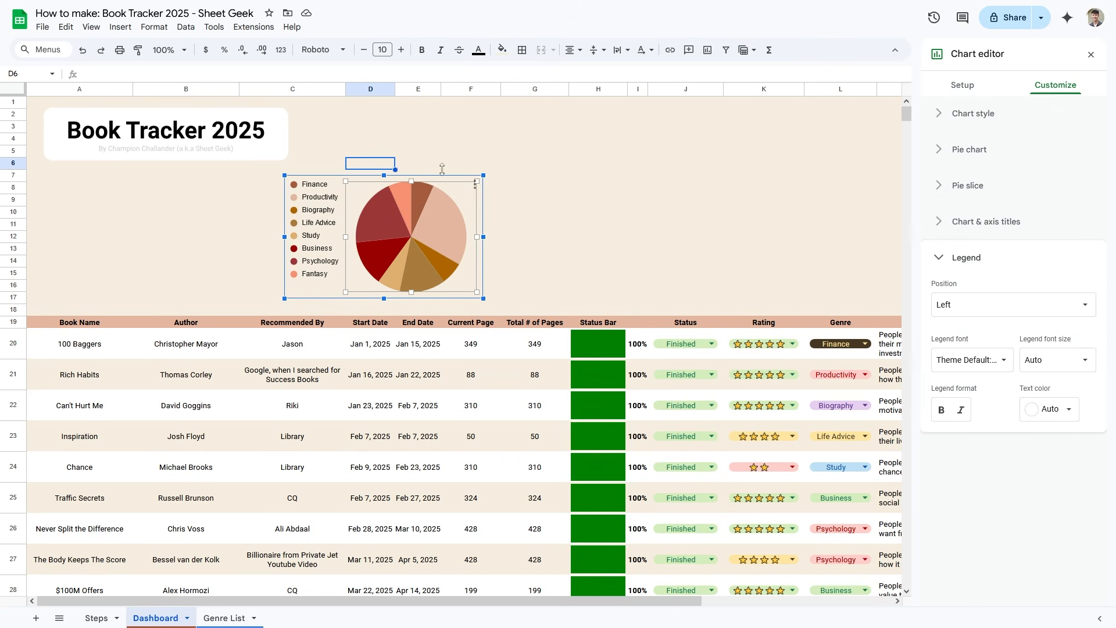
click(1013, 116)
click(1013, 118)
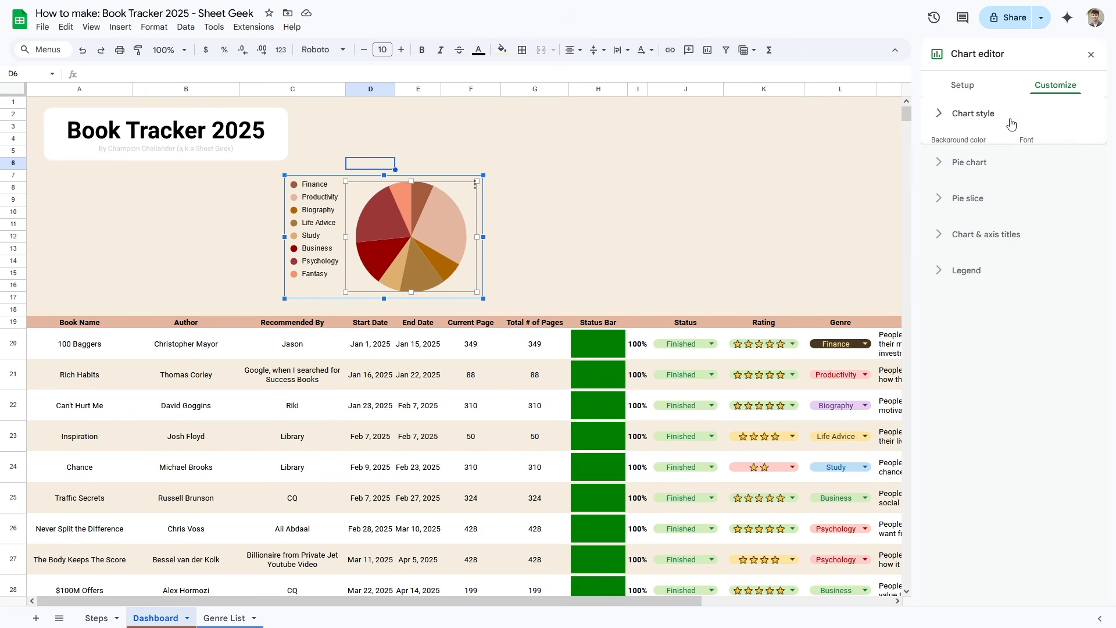
click(1012, 222)
click(987, 309)
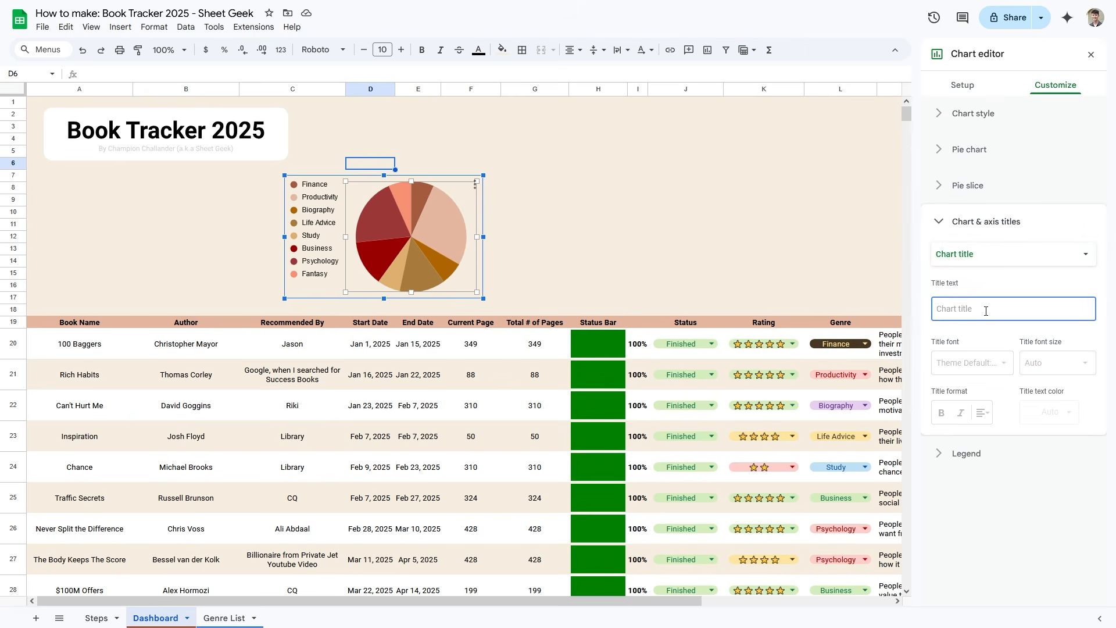
text(Genre)
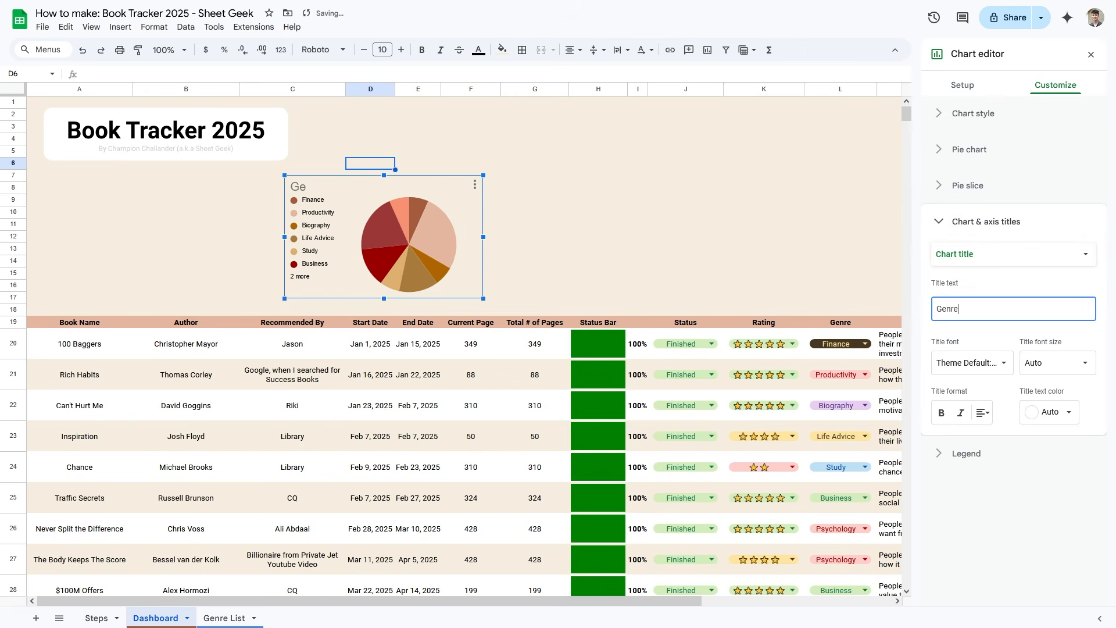
- Make the pie chart's title bold, centered and custom reddish brown, and finish editing the chart
click(942, 412)
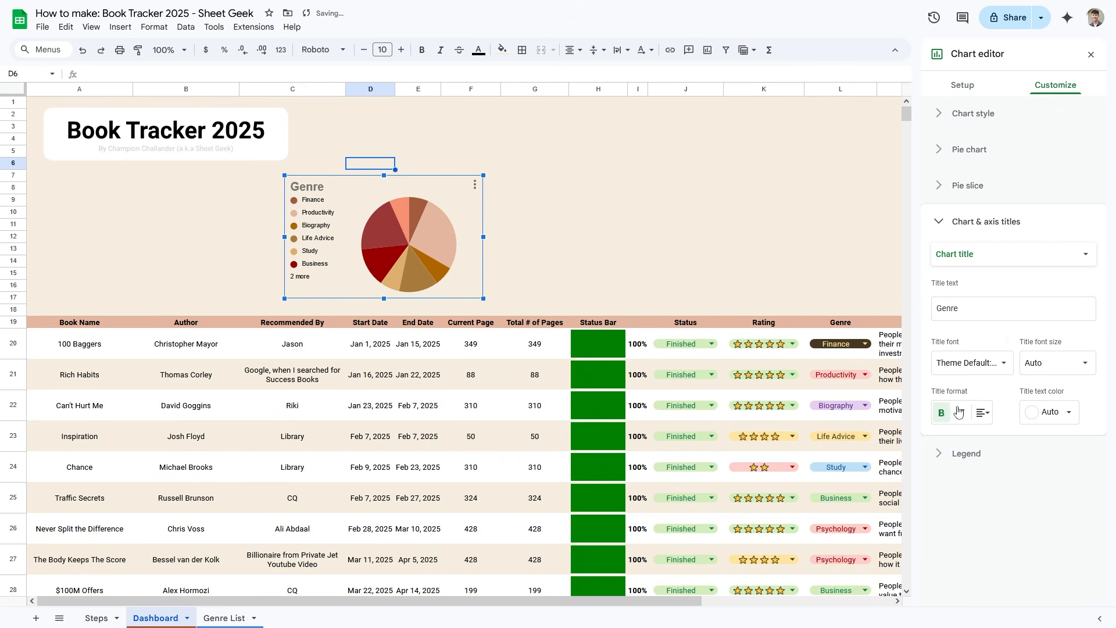
click(983, 412)
click(1000, 438)
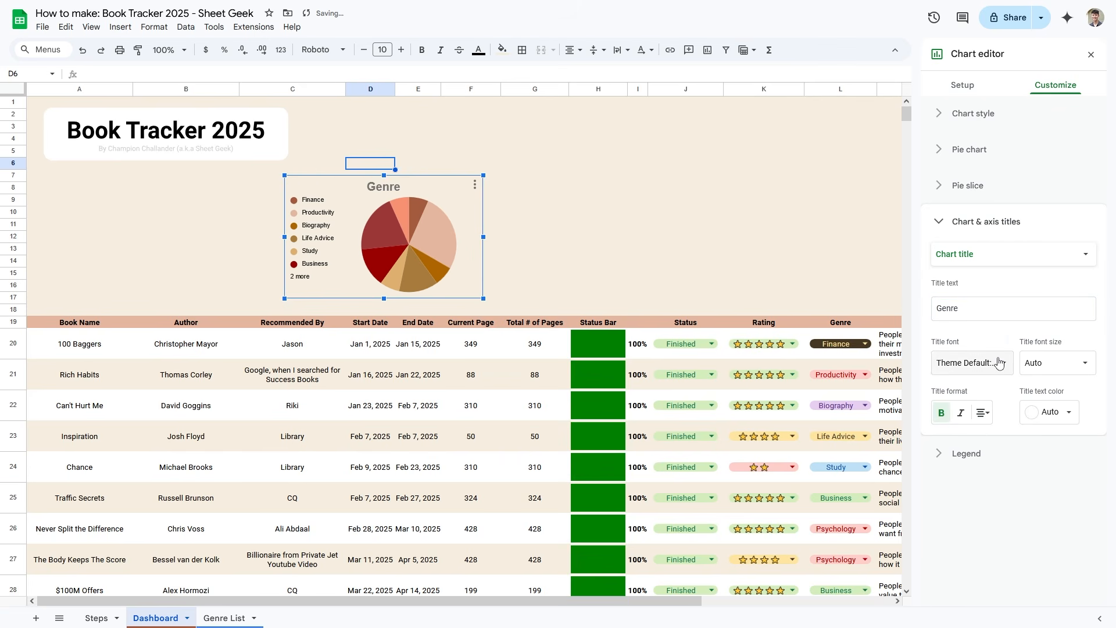
click(1047, 413)
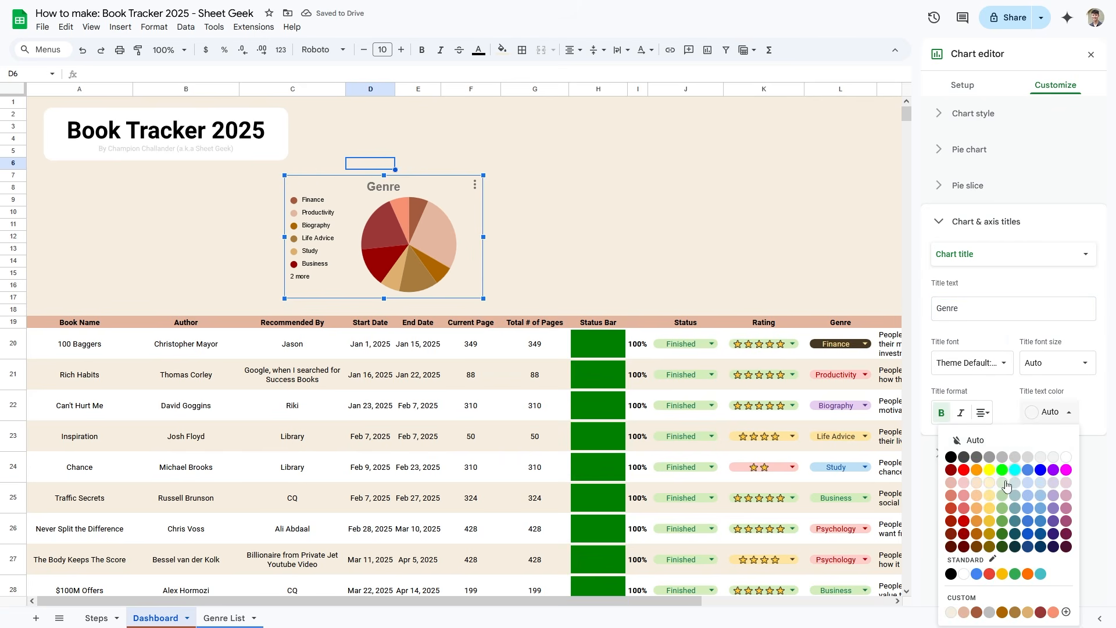
click(977, 612)
click(535, 212)
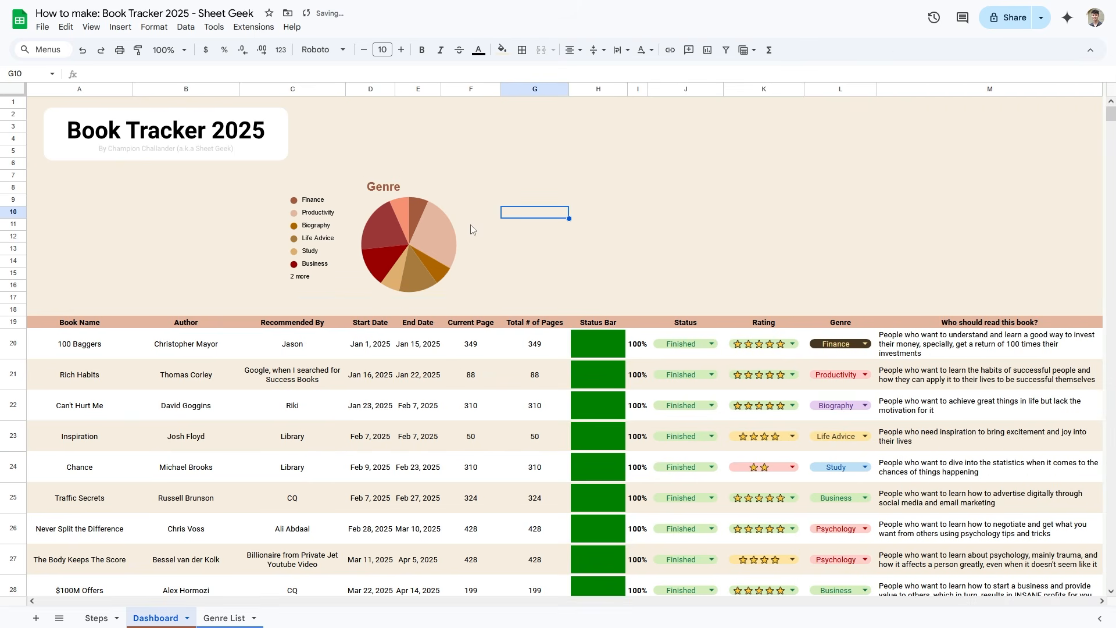
- Enlarge the Genre pie chart so it spans about columns C to G and rows 6 to 18
click(469, 230)
drag(462, 216, 447, 202)
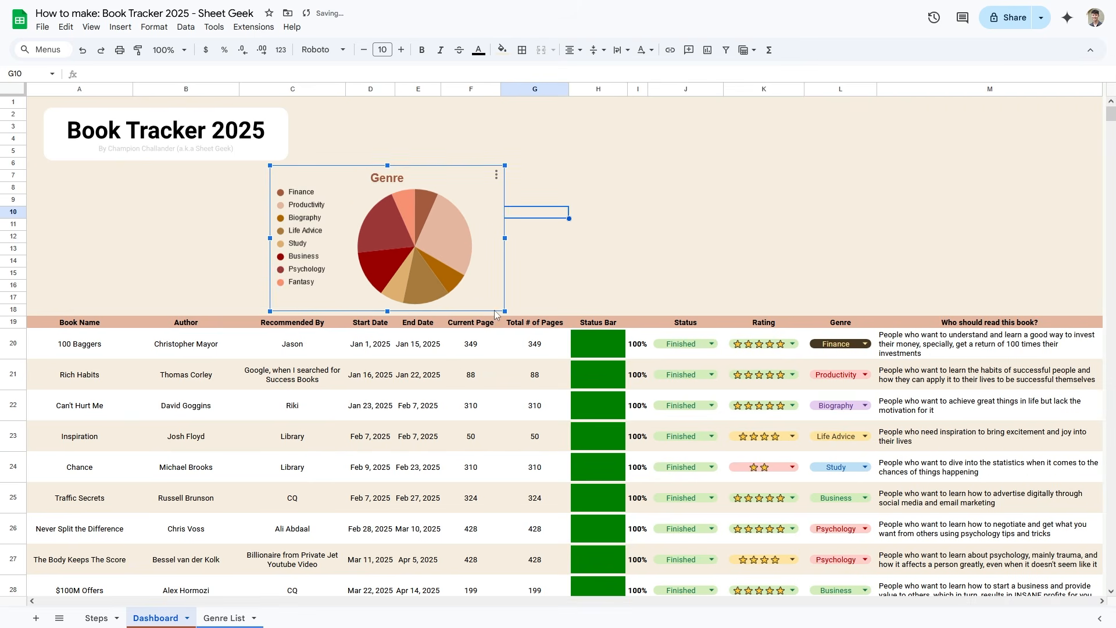
drag(504, 311, 507, 313)
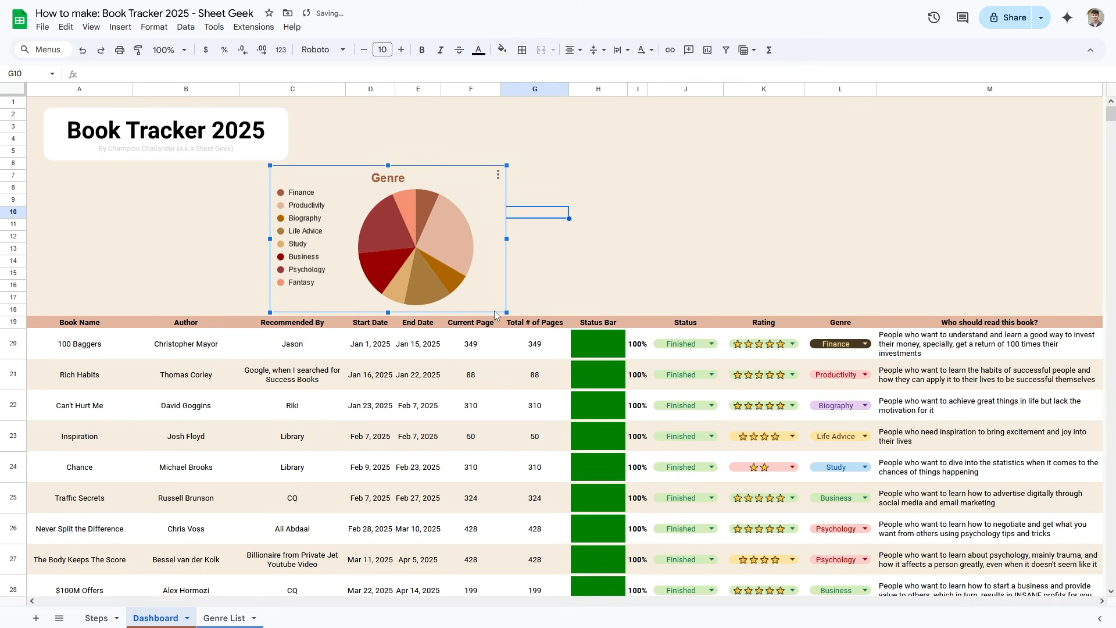
drag(60, 190, 178, 231)
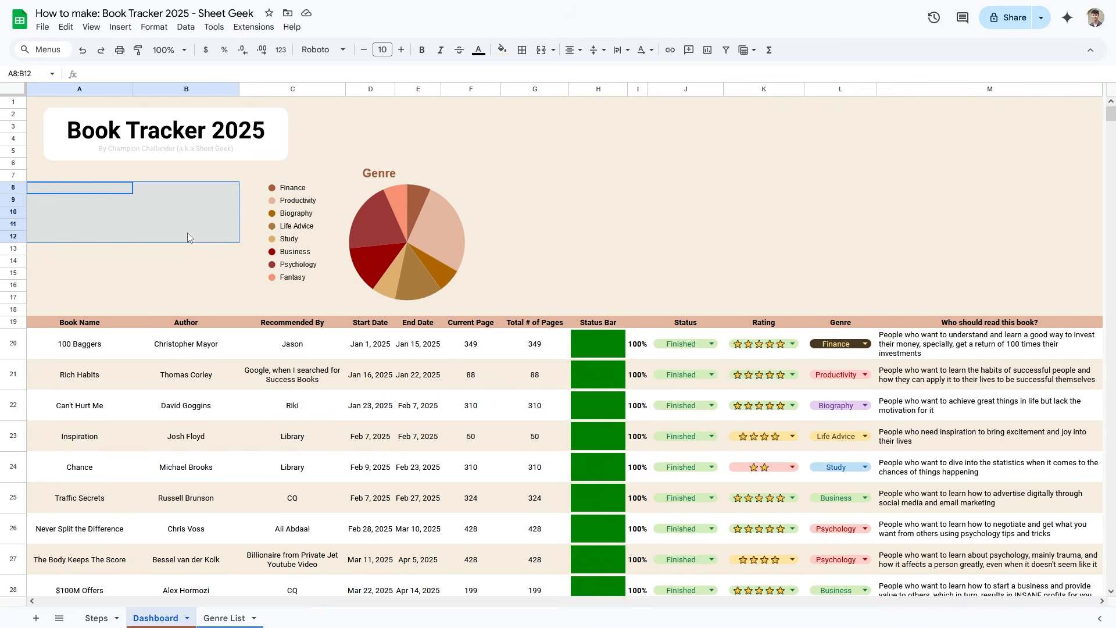
drag(62, 253, 163, 298)
click(105, 212)
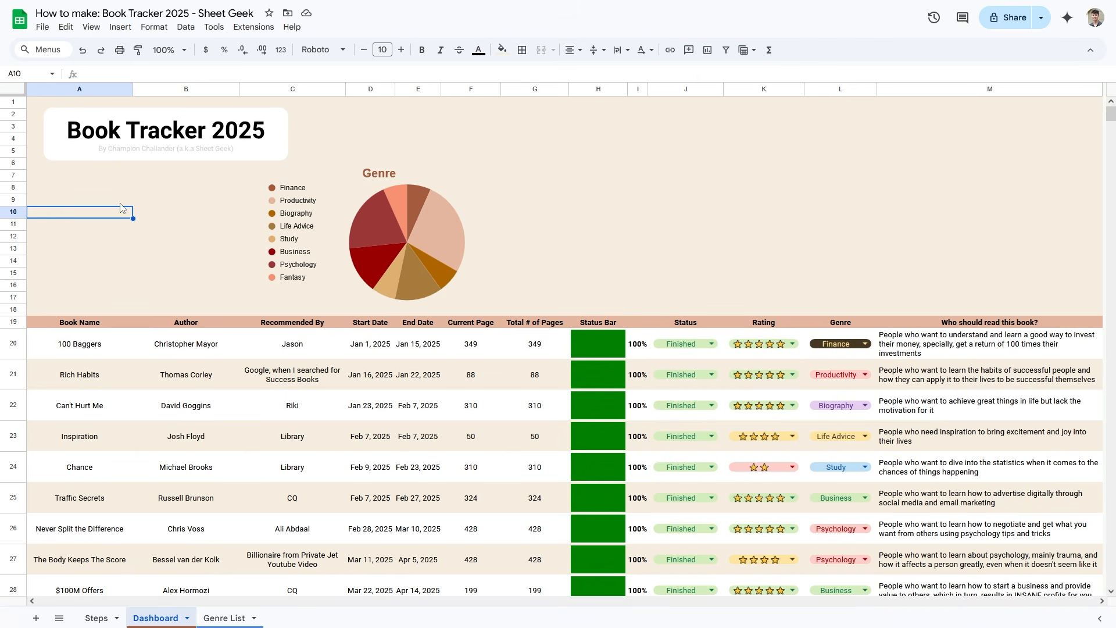
drag(87, 189, 213, 239)
click(212, 225)
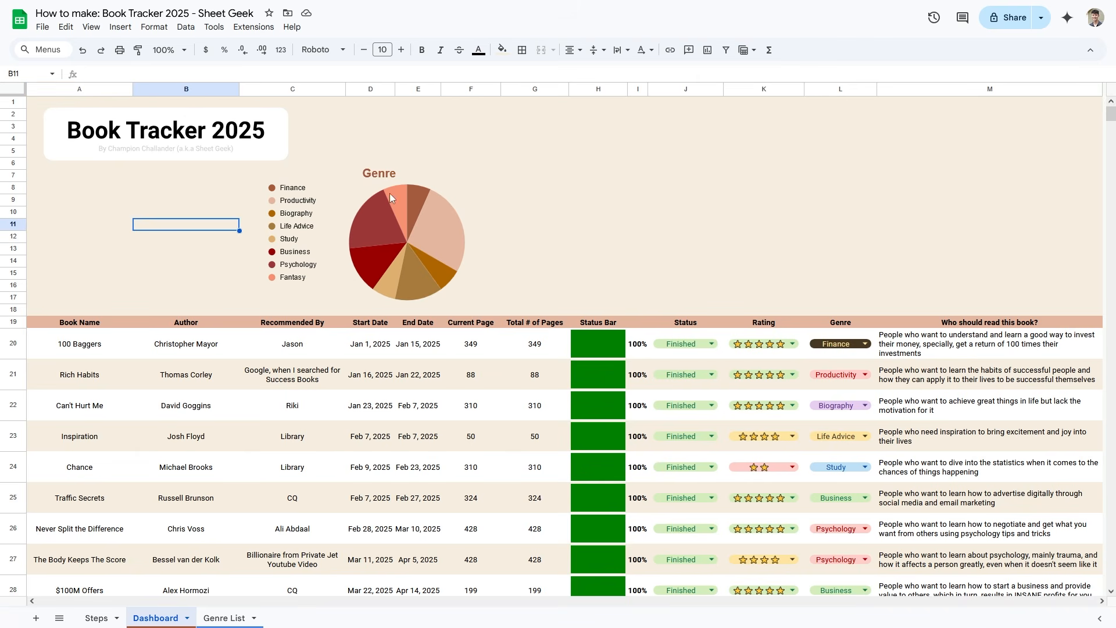
- Insert a new chart on the Dashboard sheet and set its type to Scorecard chart
click(710, 53)
click(989, 135)
scroll(1008, 366, down, 2)
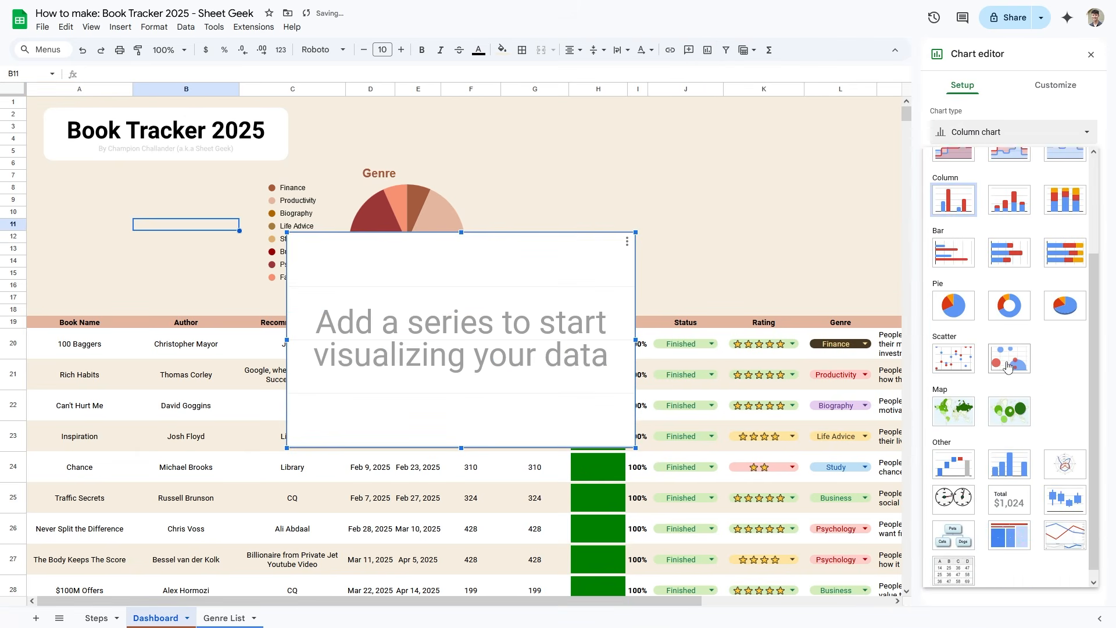
scroll(1007, 365, down, 1)
click(1016, 494)
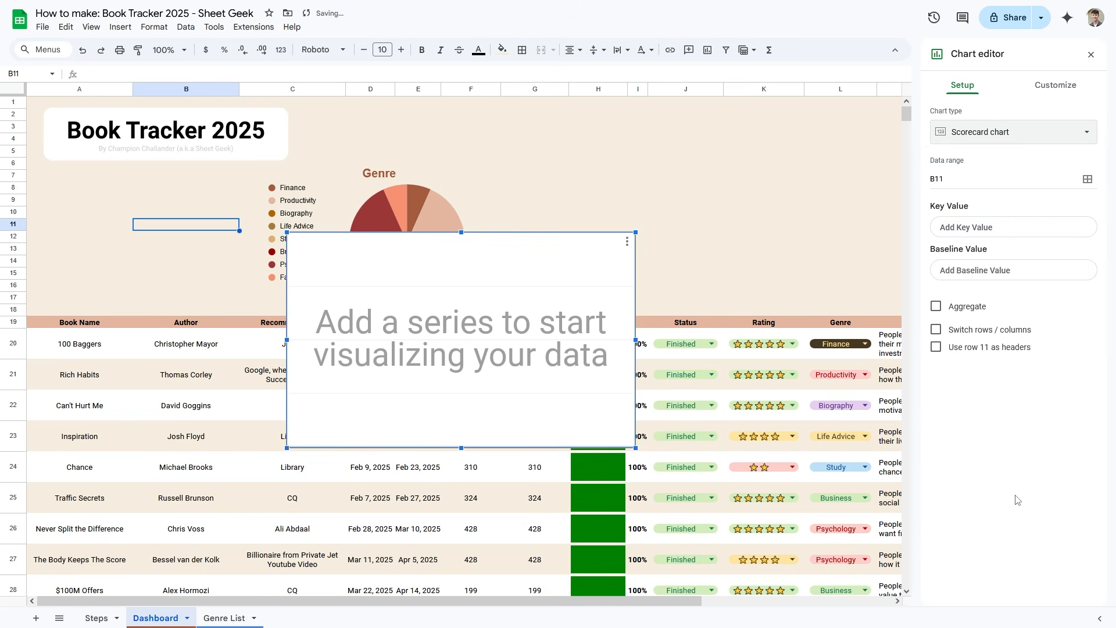
- Shrink the empty scorecard chart to about half its size and move it up over the Genre pie chart, away from columns A and B
drag(637, 448, 476, 349)
drag(401, 305, 303, 256)
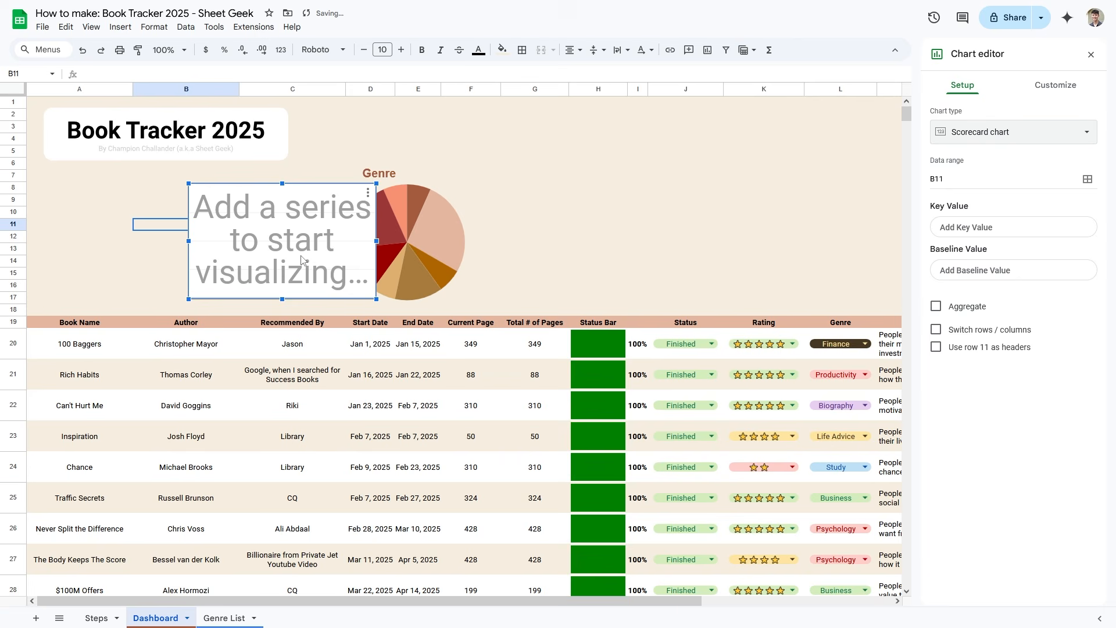
click(586, 210)
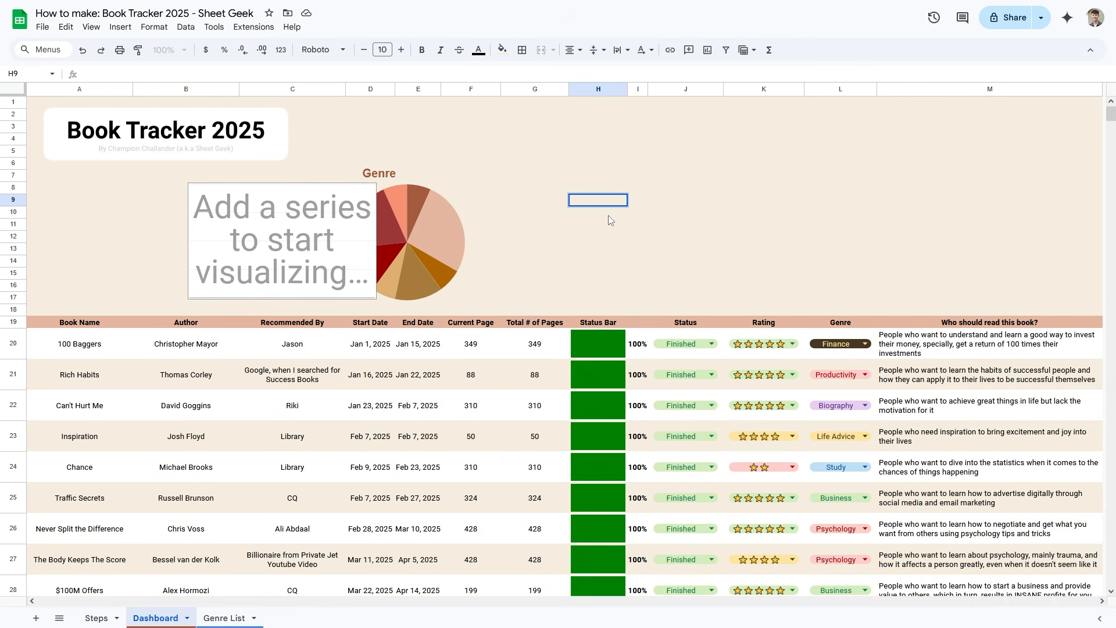
click(608, 216)
click(309, 231)
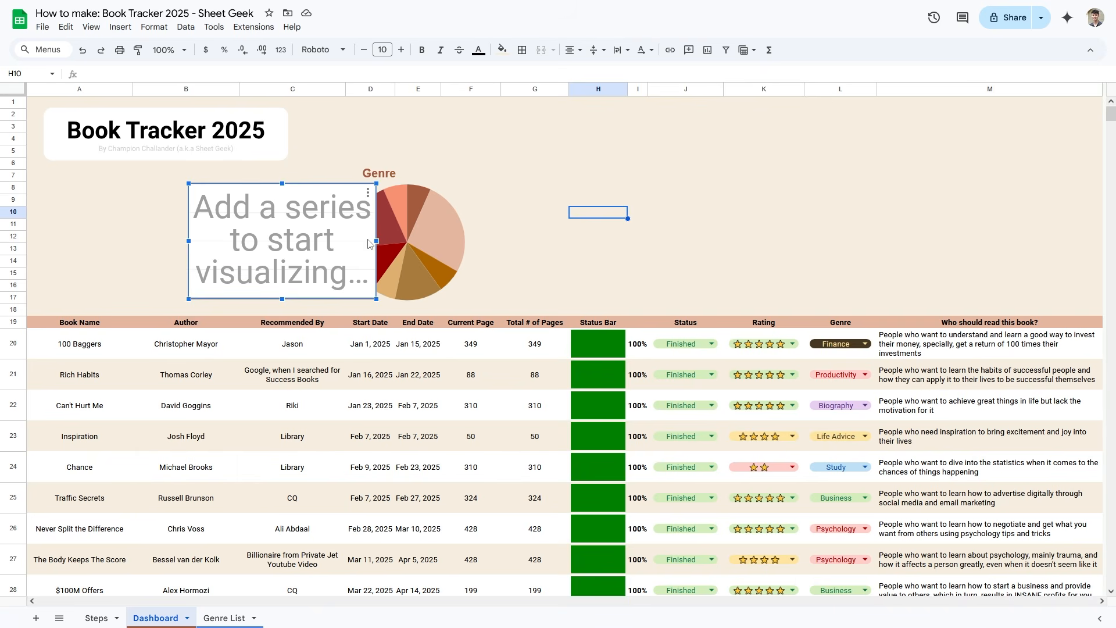
drag(291, 258, 401, 251)
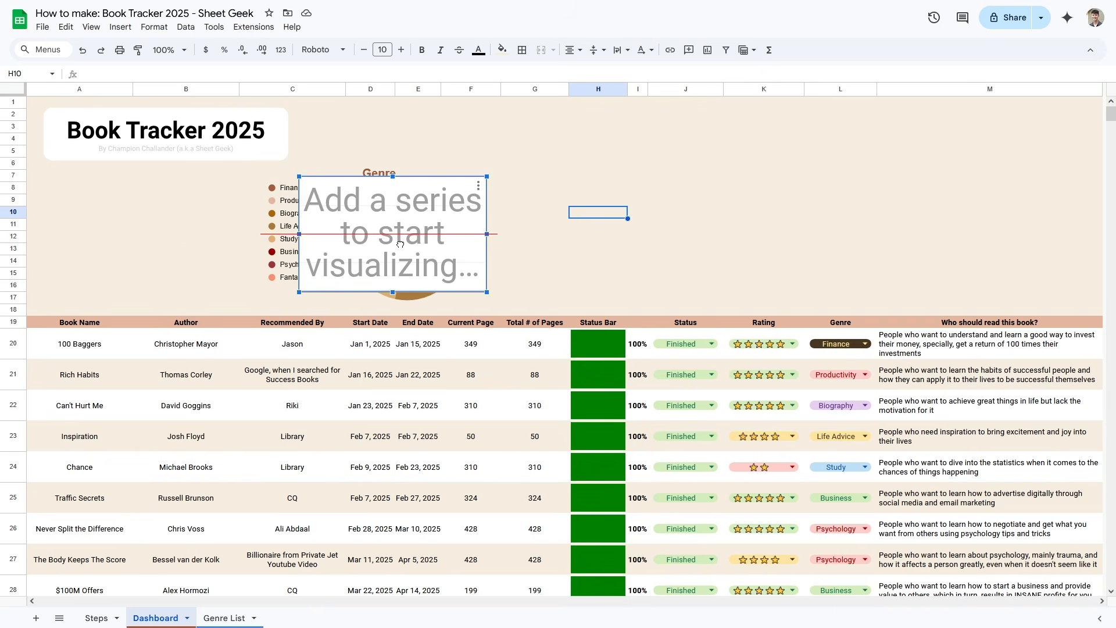
- Start a COUNTIF formula in cell A10 with the Status column range J20:J521
click(128, 215)
double_click(147, 211)
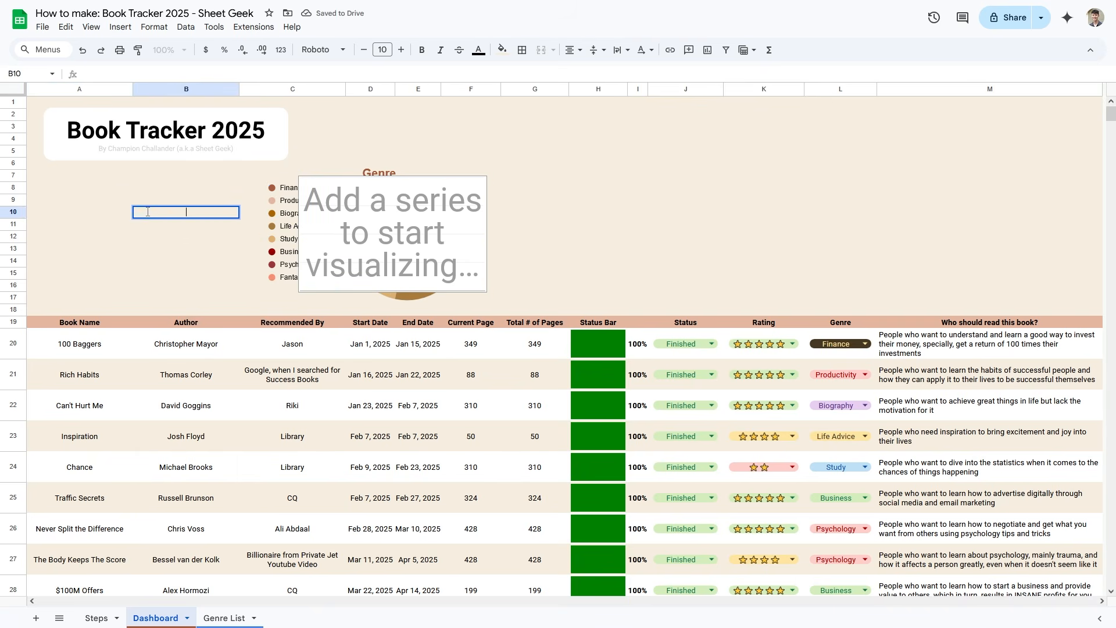
double_click(124, 214)
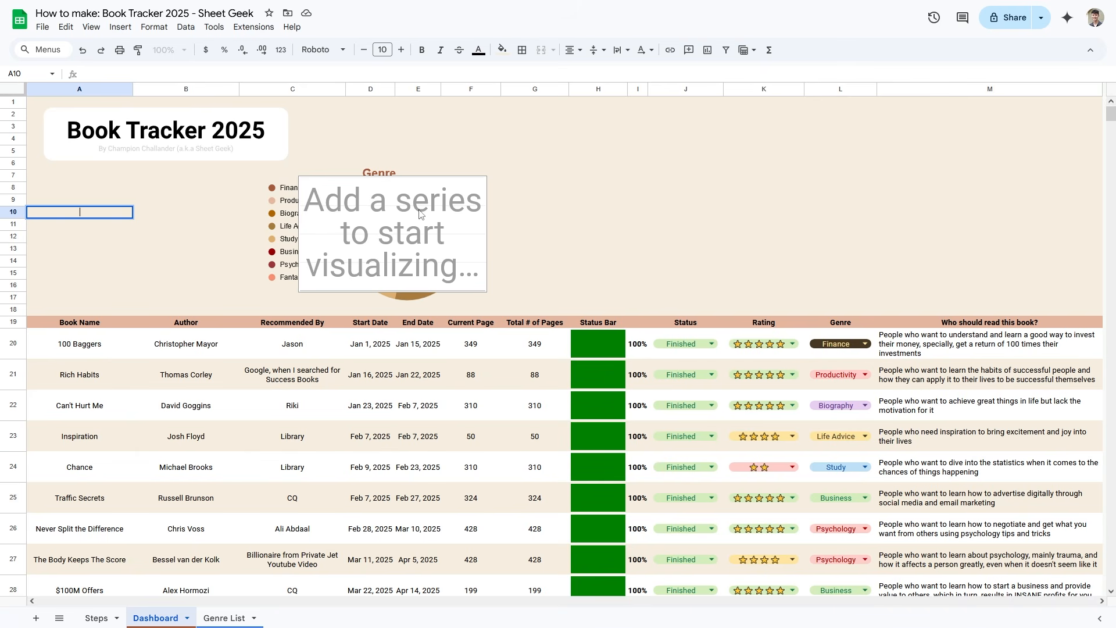
click(115, 216)
text(=)
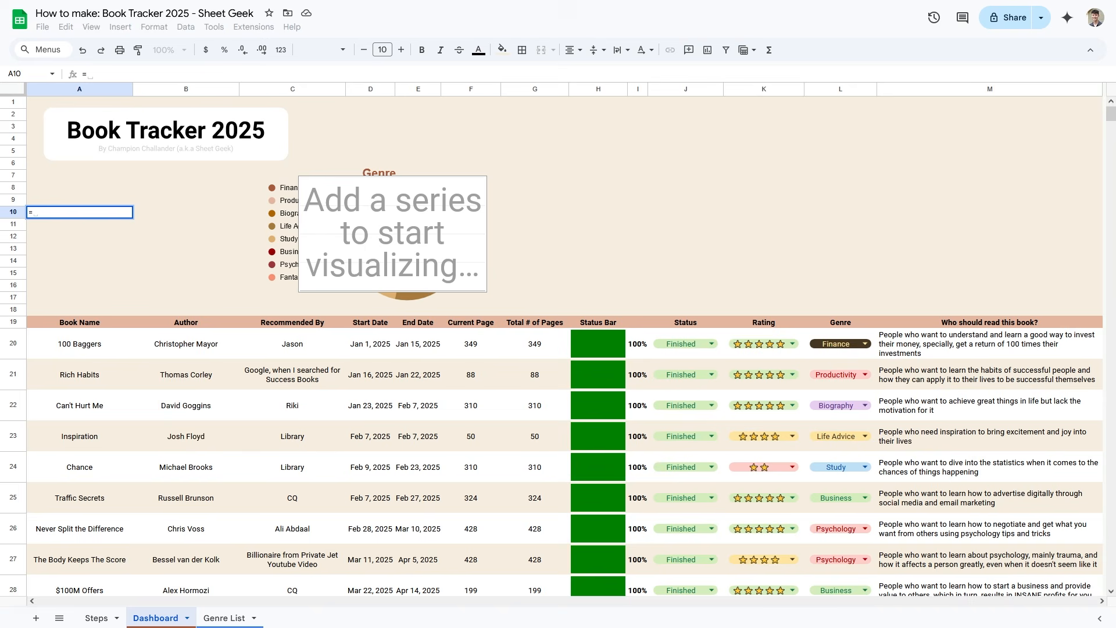
text(countif)
key(Tab)
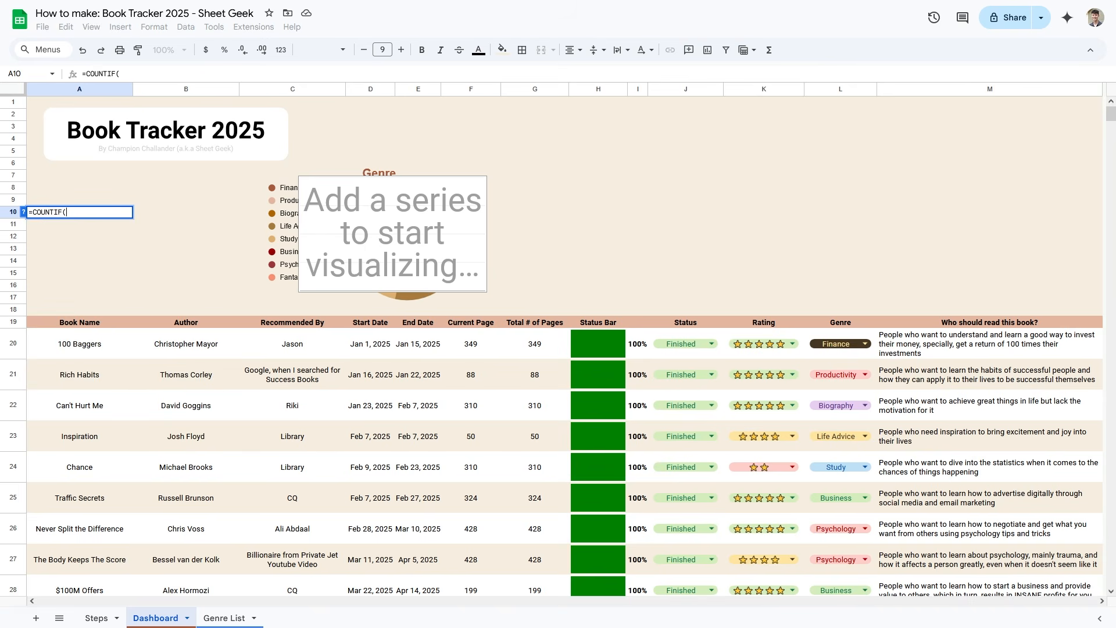
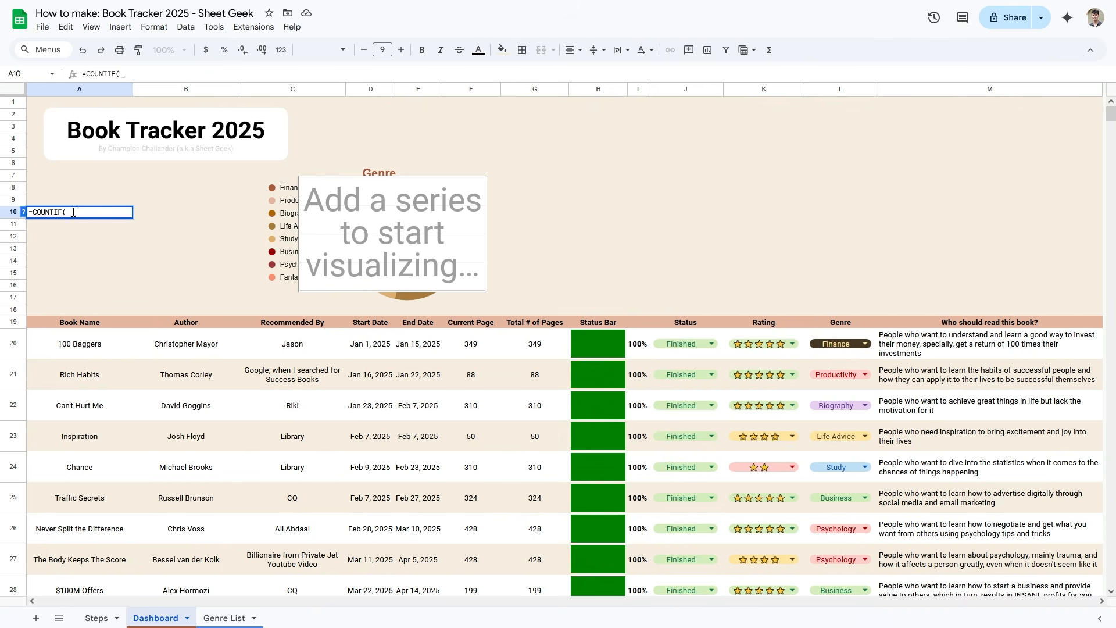
click(686, 352)
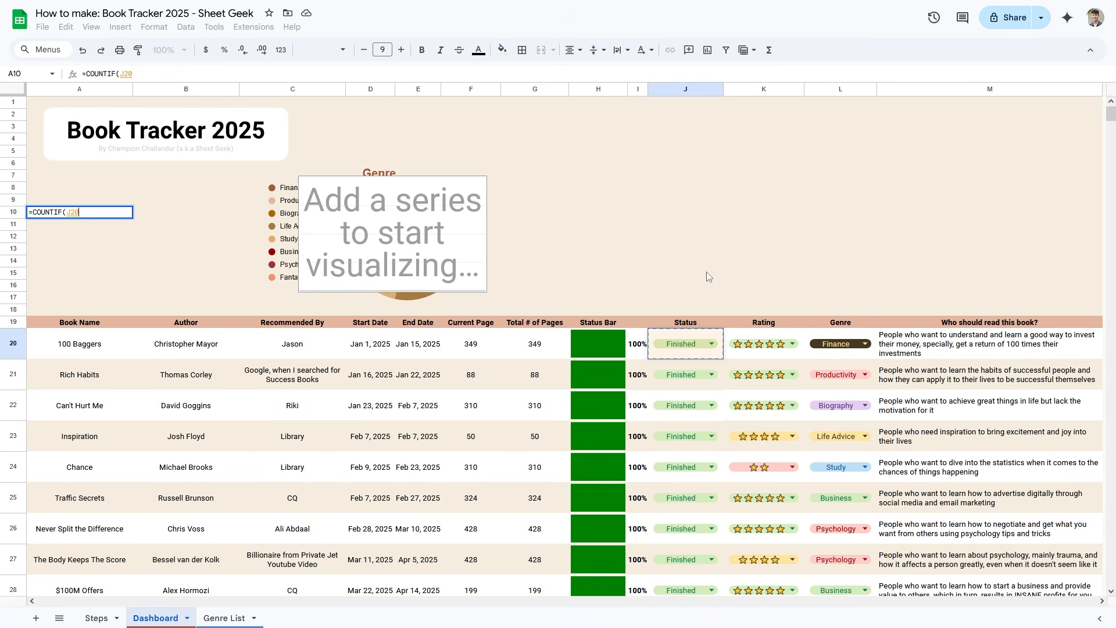
key(ctrl+shift+Down)
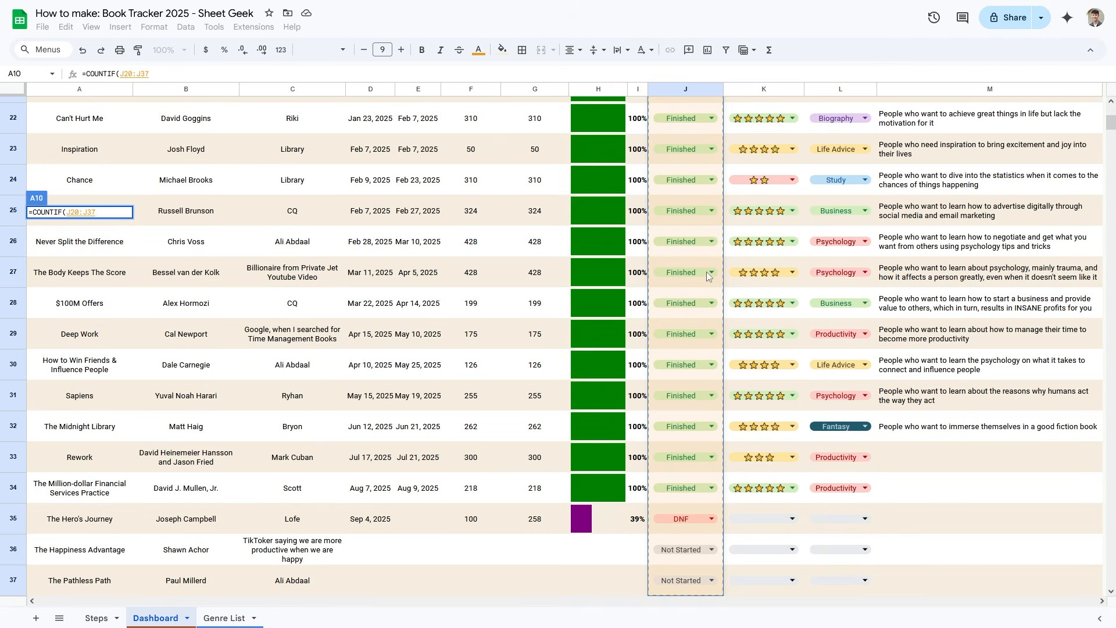
key(ctrl+shift+Down)
drag(1112, 579, 1114, 106)
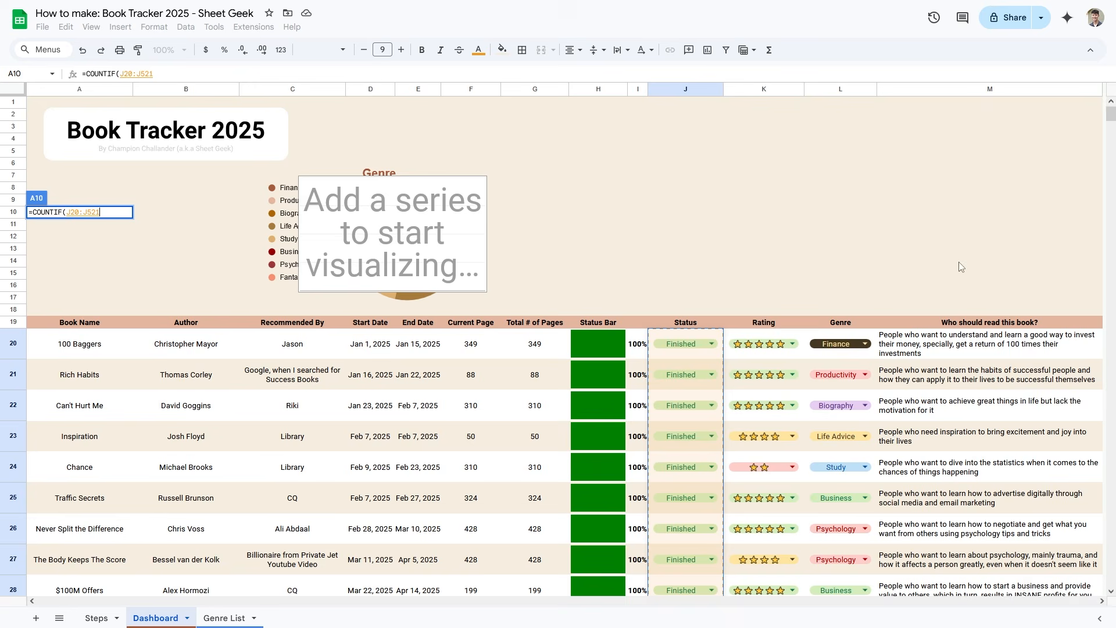
- Complete the COUNTIF formula in cell A10 with the criterion "Finished" for the range J20:J521
drag(90, 212, 68, 213)
click(97, 212)
text(,)
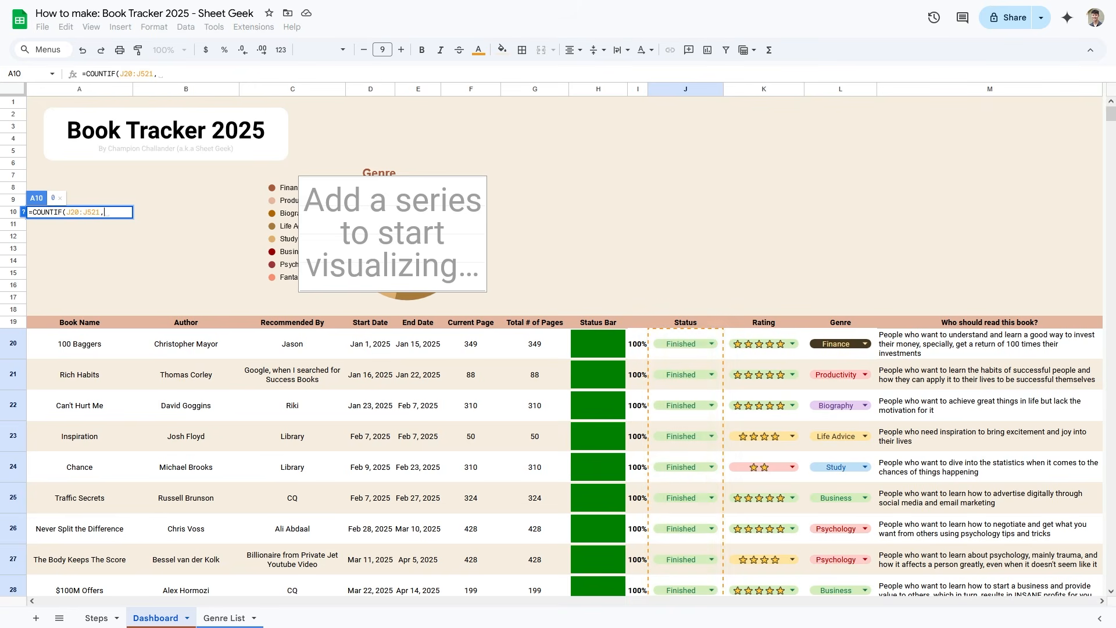
text("Finished"))
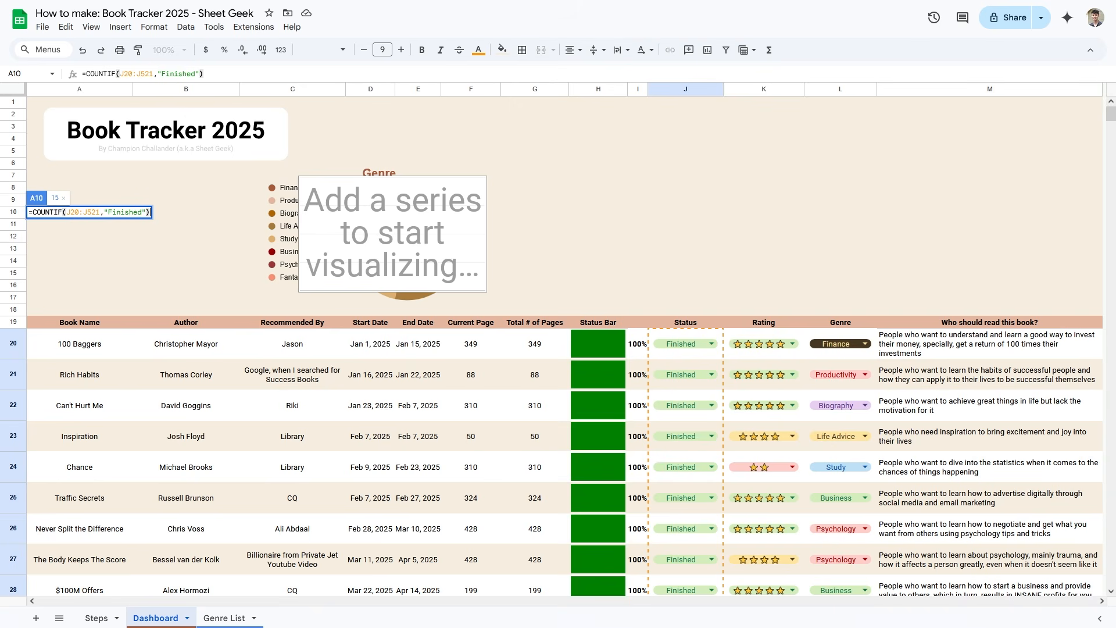
key(Return)
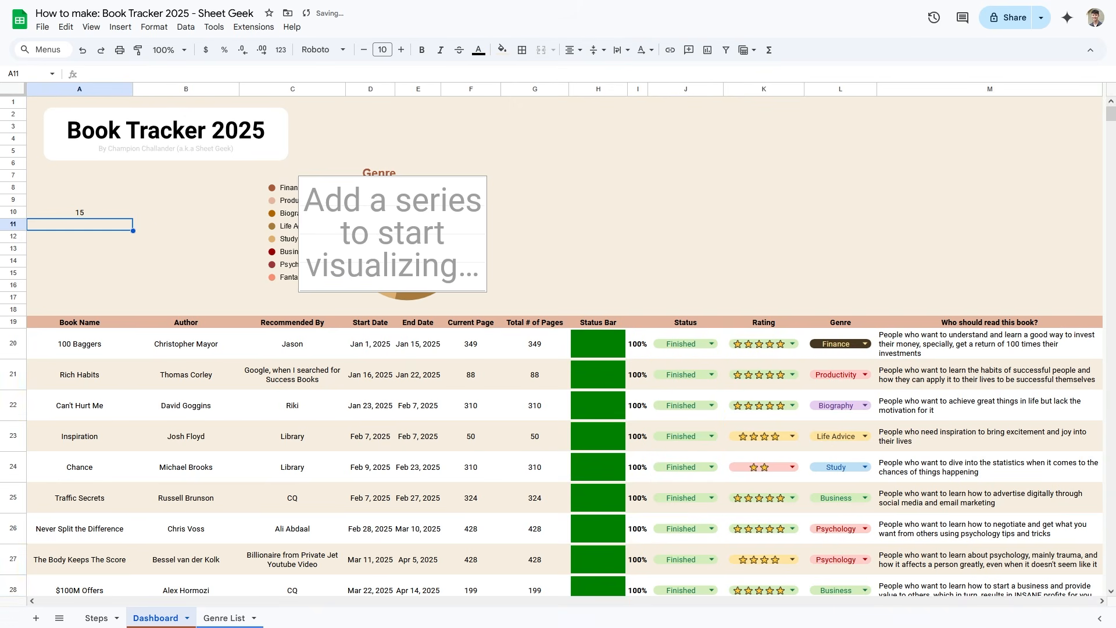
- Shift the scorecard chart toward column B and replace its data range with cell A10
click(116, 214)
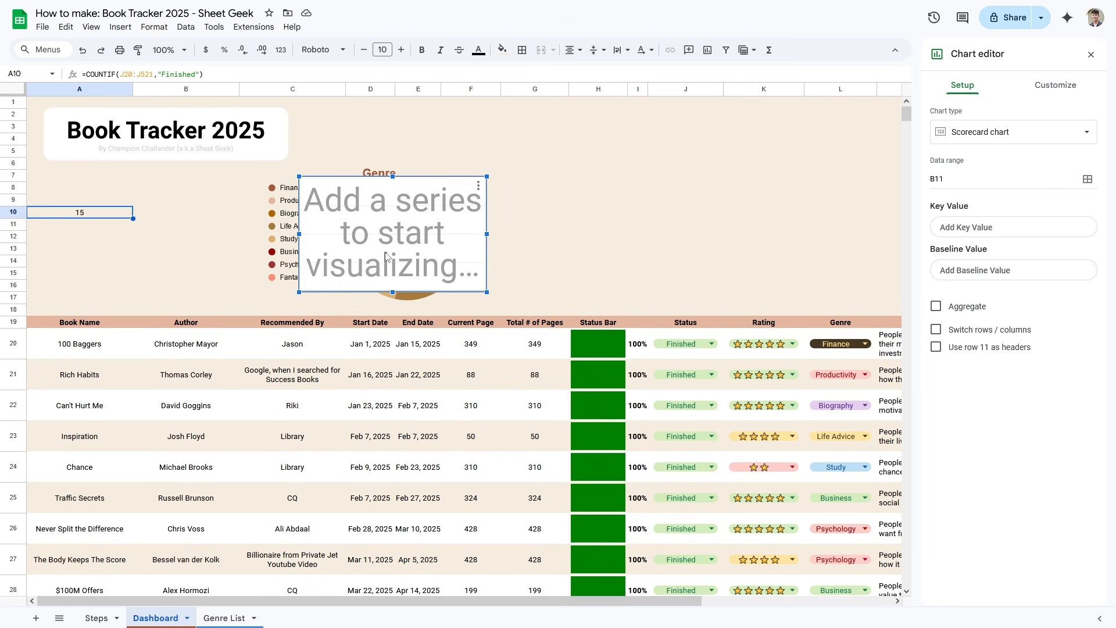
drag(378, 242, 298, 233)
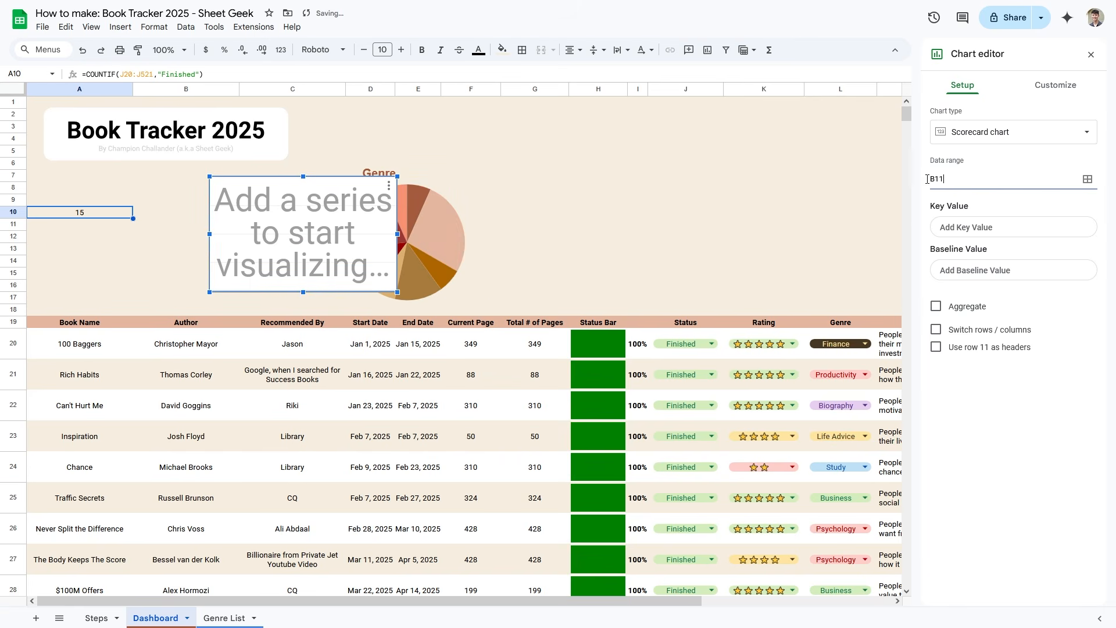
click(967, 185)
key(BackSpace)
click(1088, 180)
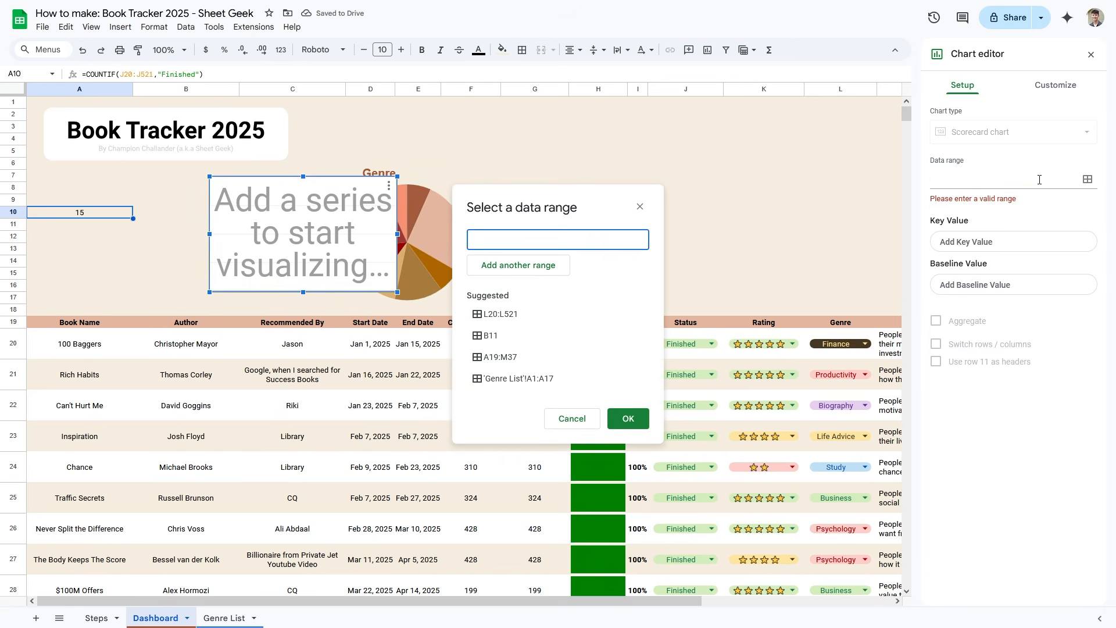
click(121, 213)
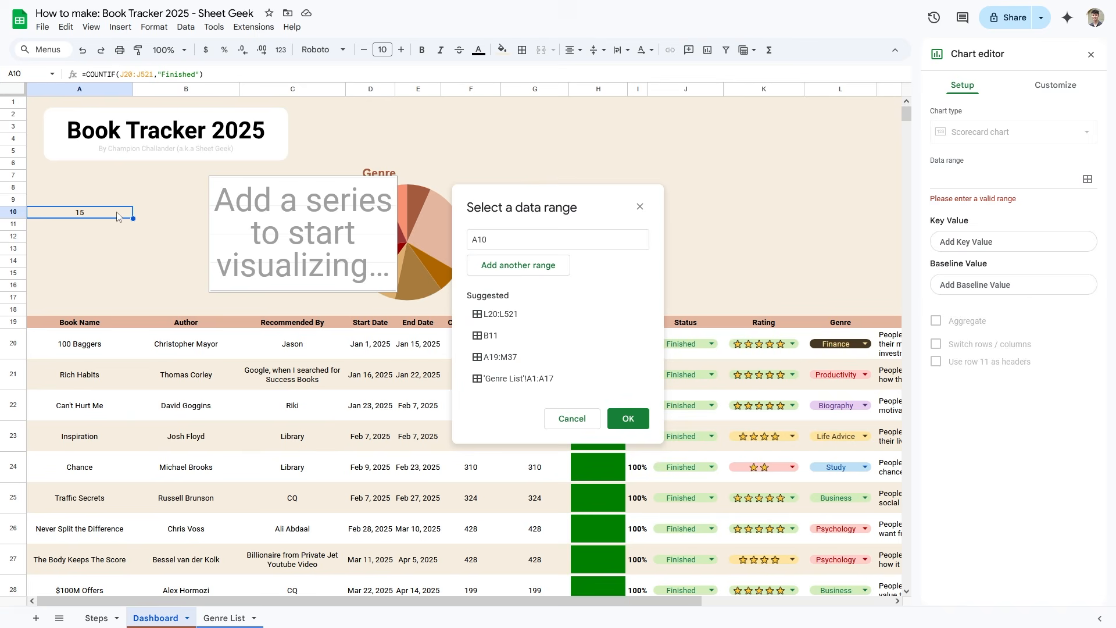
click(628, 419)
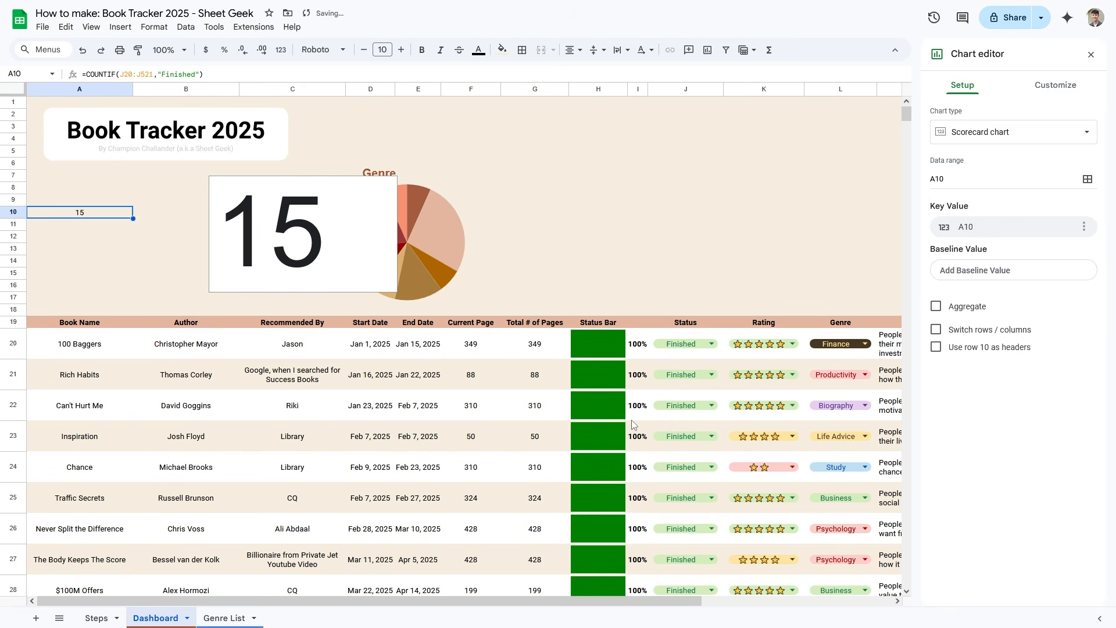
- Test the scorecard by setting the Status of 100 Baggers and Rich Habits to Reading
click(697, 348)
click(695, 389)
click(695, 375)
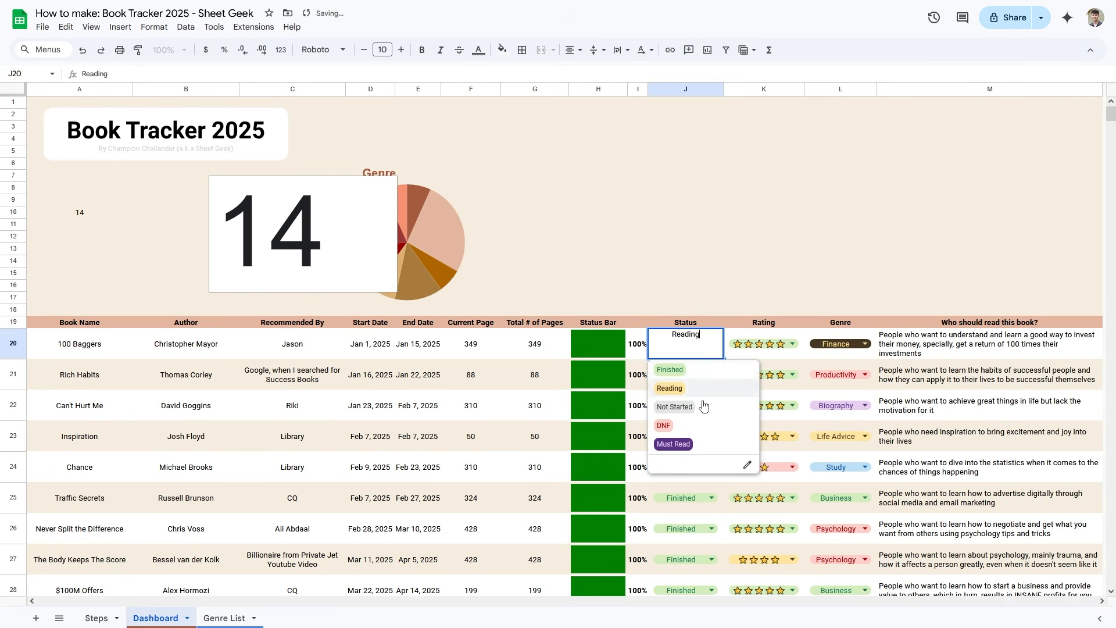
click(702, 386)
click(692, 402)
click(692, 402)
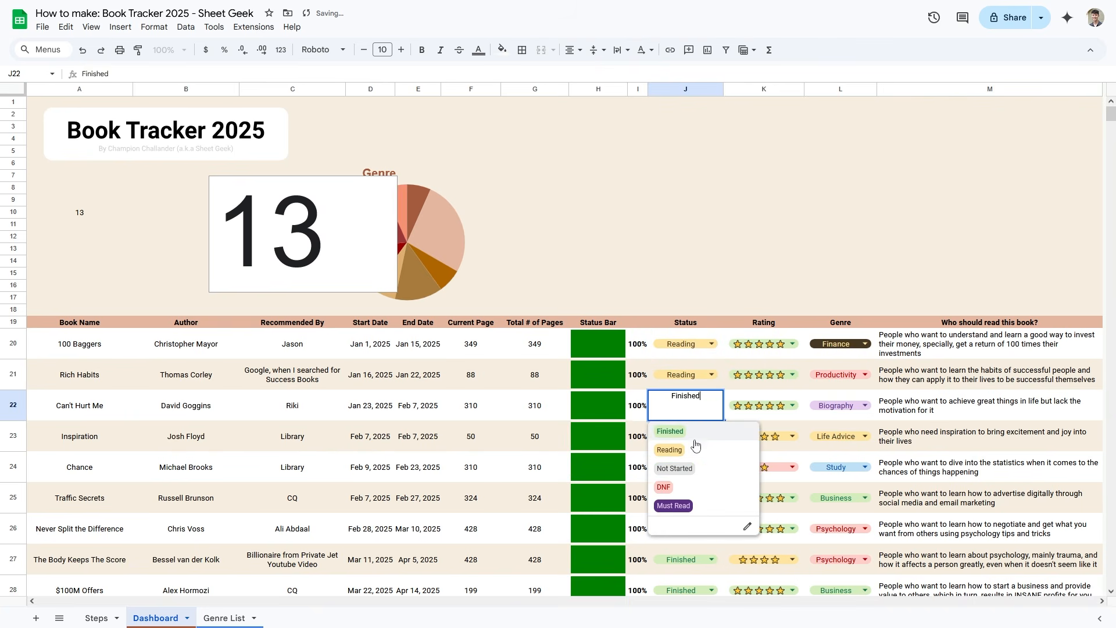
click(698, 468)
click(700, 414)
click(692, 431)
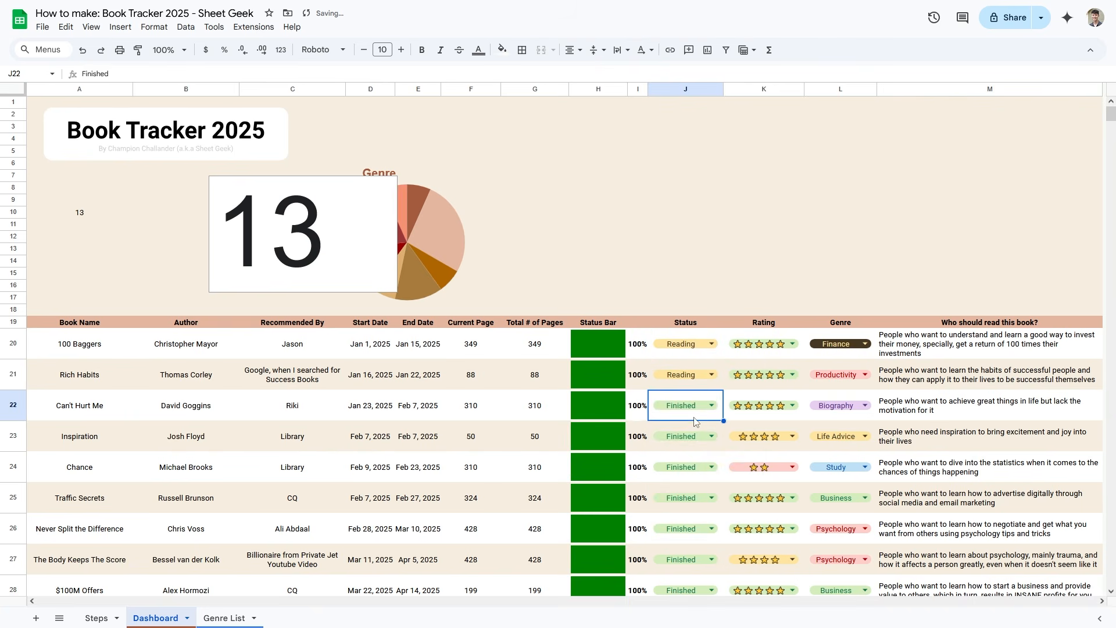
- Set the Status of Rich Habits and 100 Baggers back to Finished
click(696, 375)
click(689, 400)
click(695, 344)
click(692, 369)
- Move the scorecard under the title banner over columns A and B and shrink it to about rows 7 to 13
click(333, 253)
drag(332, 253, 171, 252)
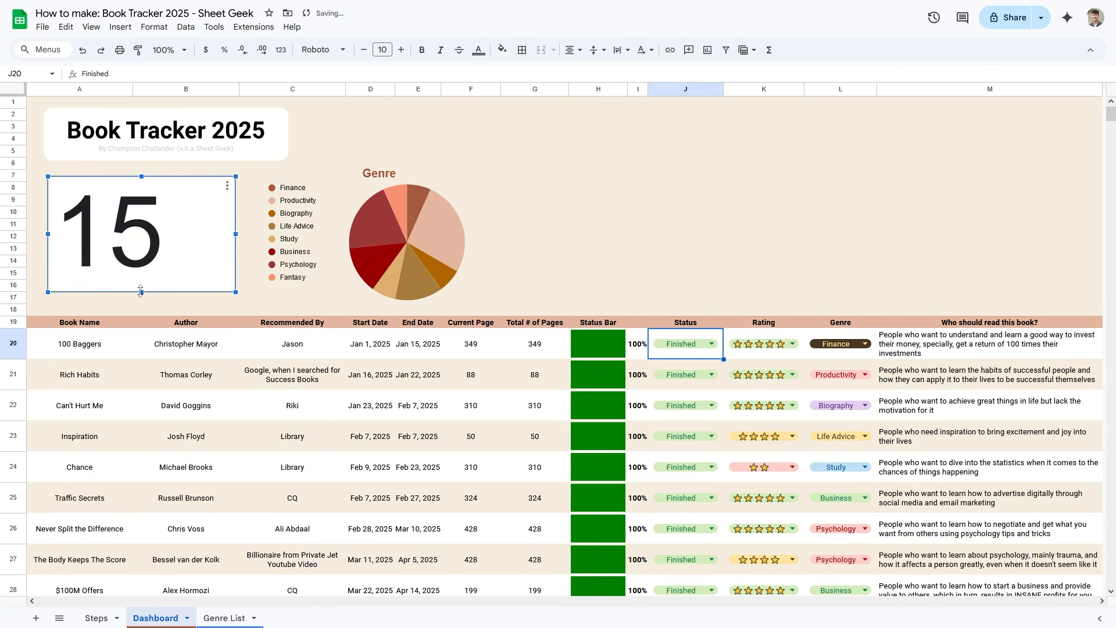
drag(140, 292, 139, 247)
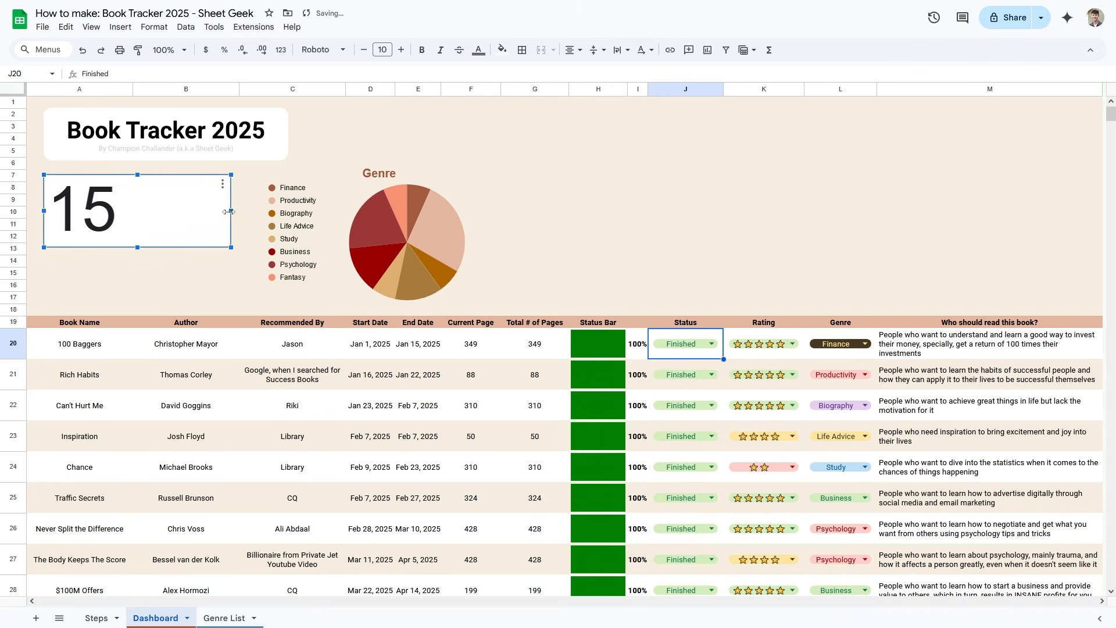
drag(229, 212, 223, 212)
- Give the scorecard the custom cream background colour of the sheet and set its border colour to None
double_click(176, 228)
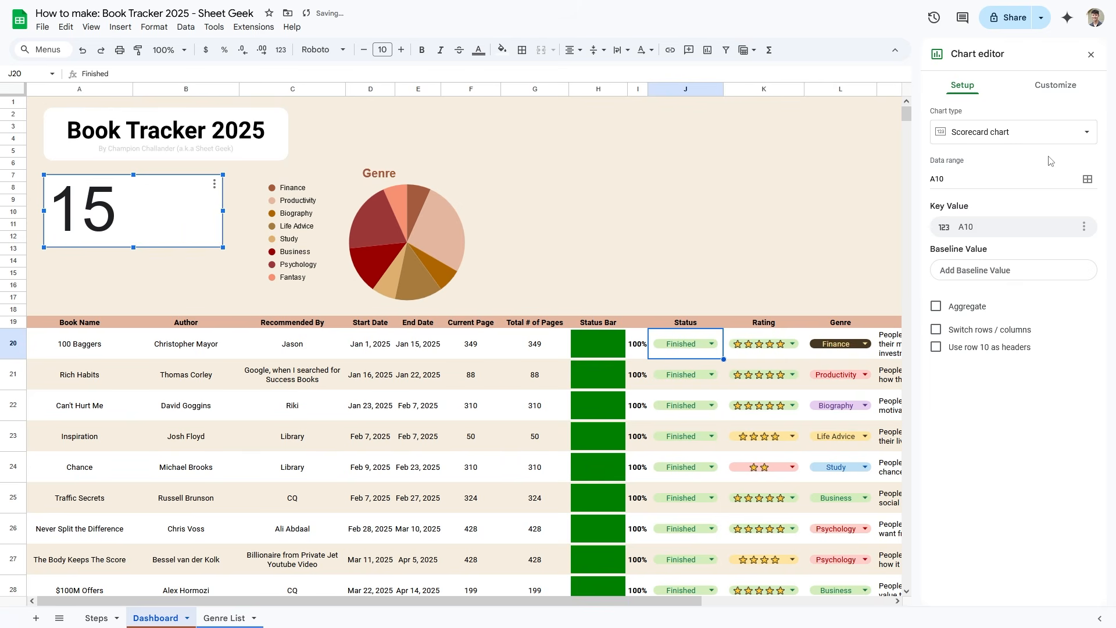
click(1070, 84)
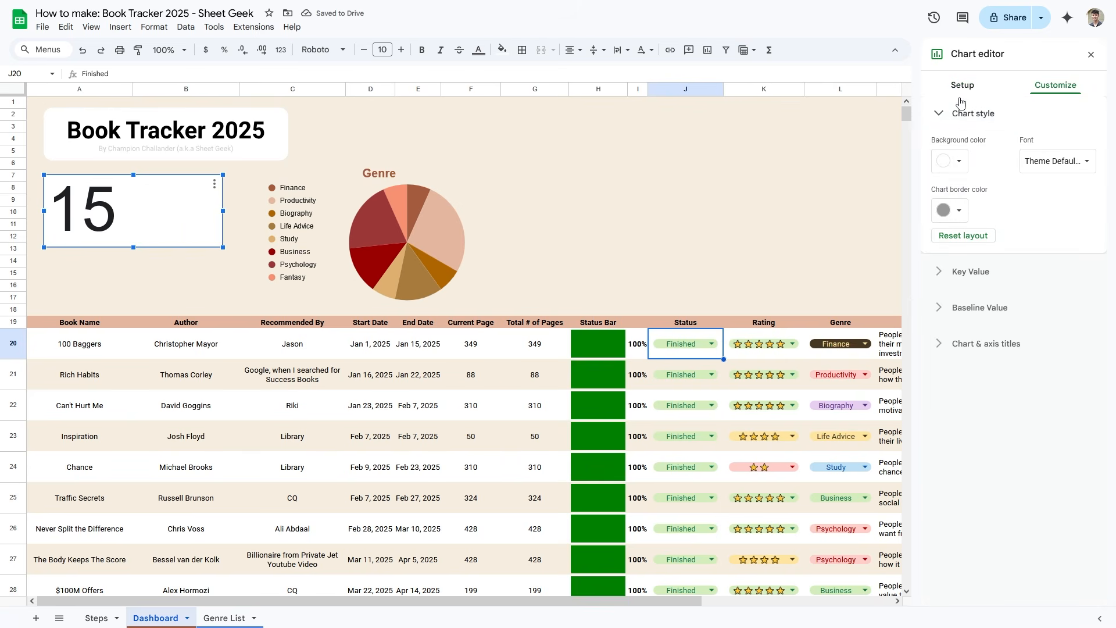
click(960, 162)
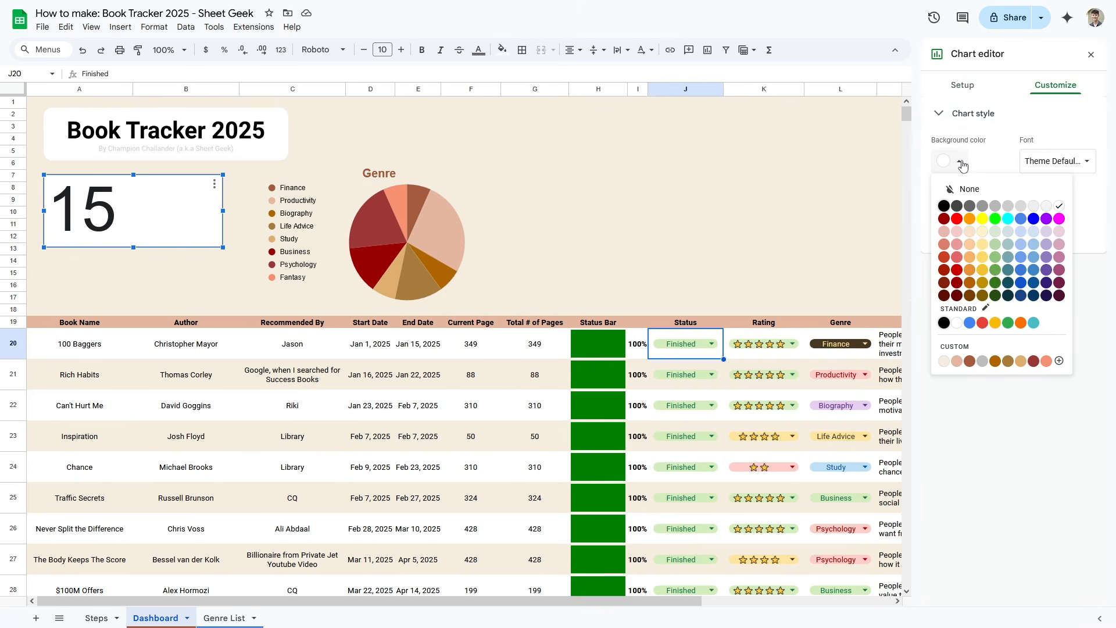
click(944, 361)
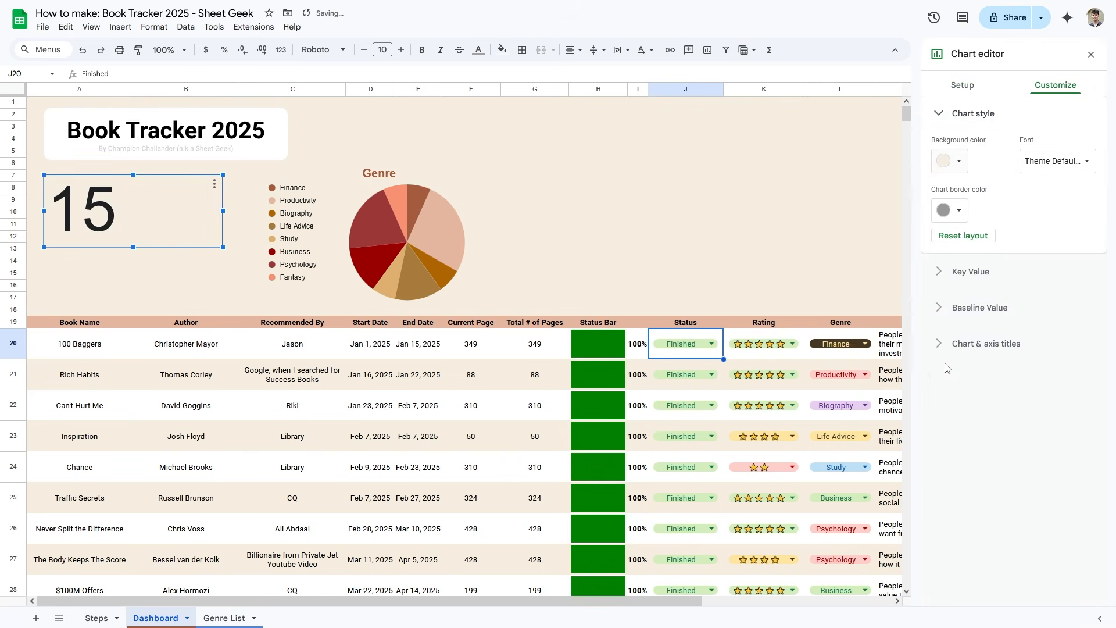
click(957, 211)
click(981, 243)
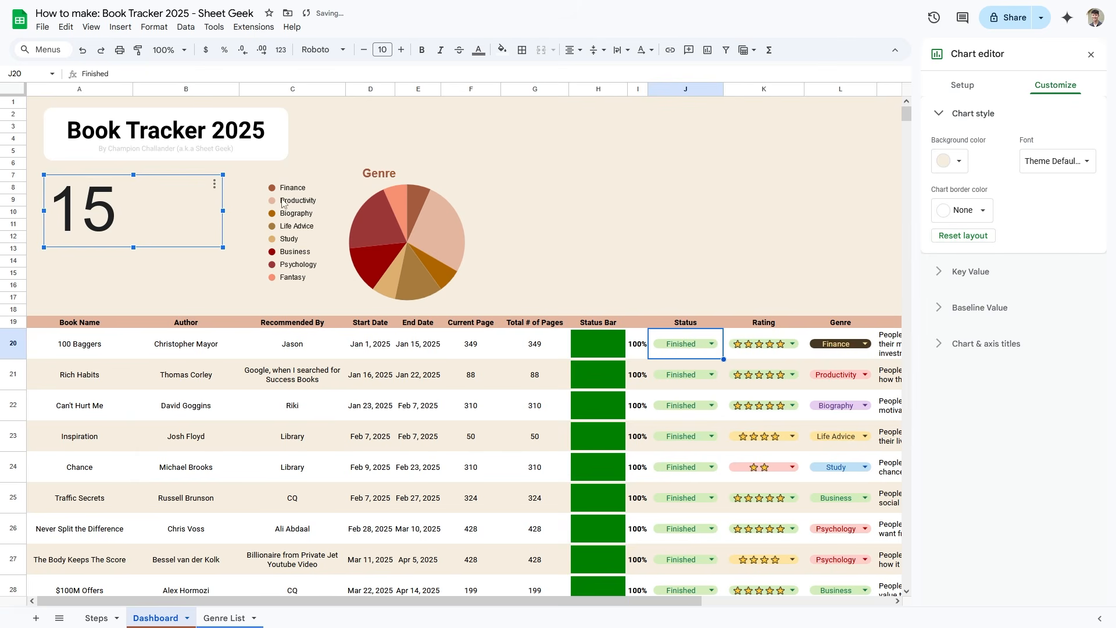
click(118, 285)
- Add the chart title "Total Books Finished" to the scorecard
double_click(150, 210)
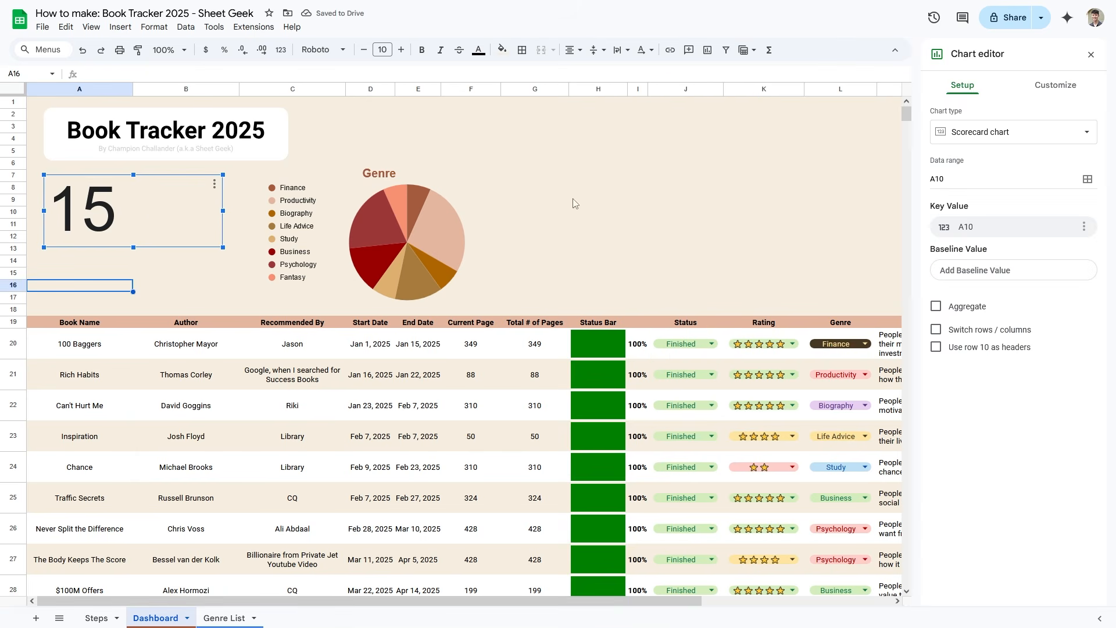
click(1053, 87)
click(1001, 226)
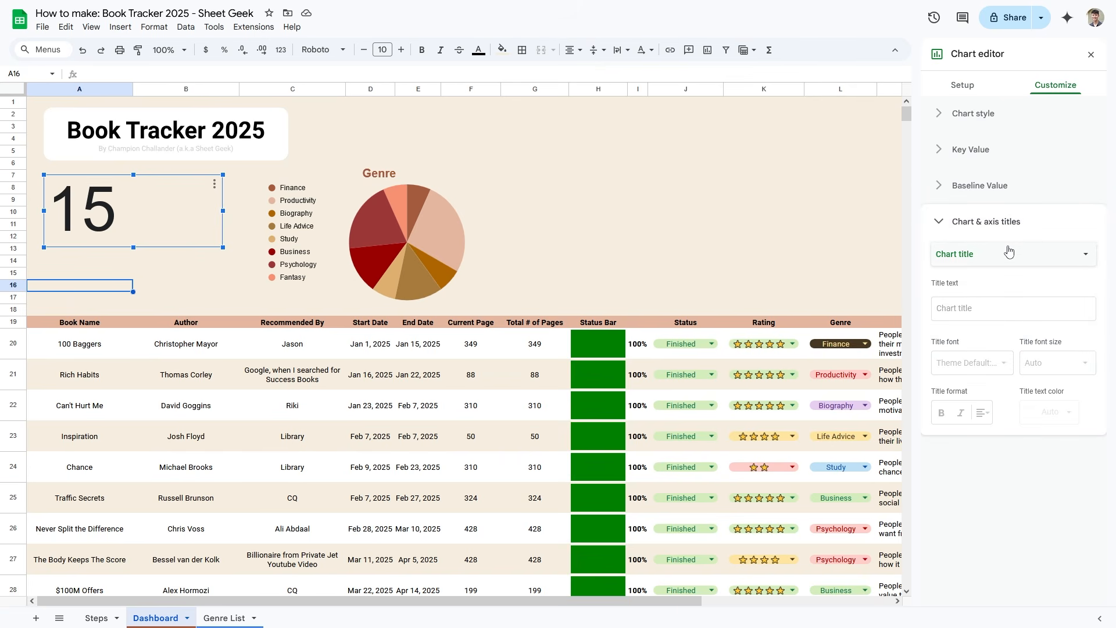
click(974, 307)
text(Tot)
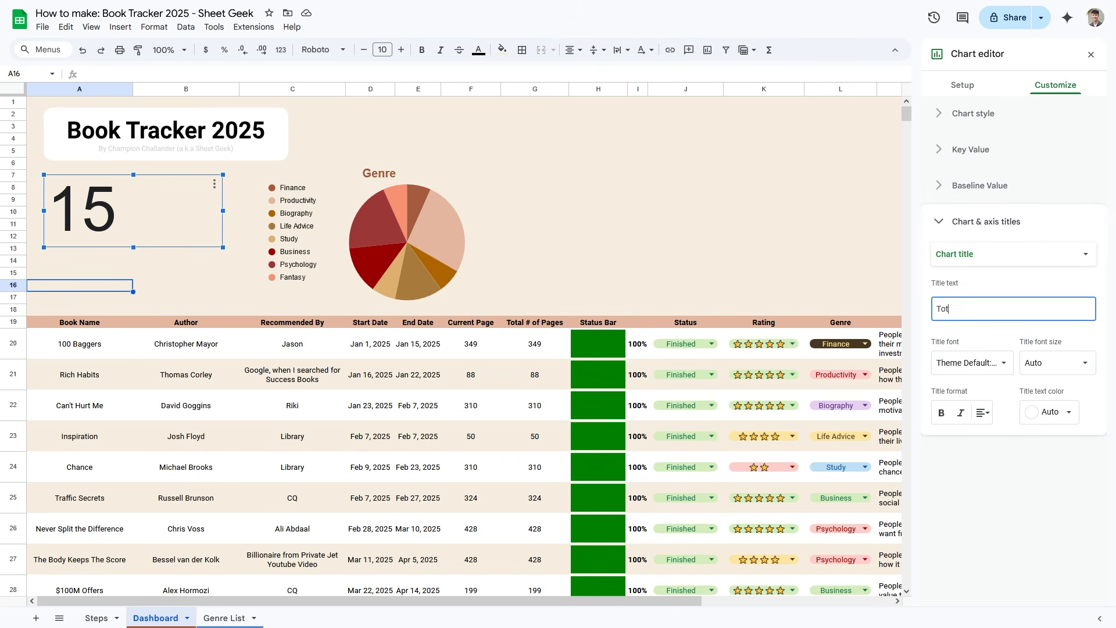
text(al Books Finished)
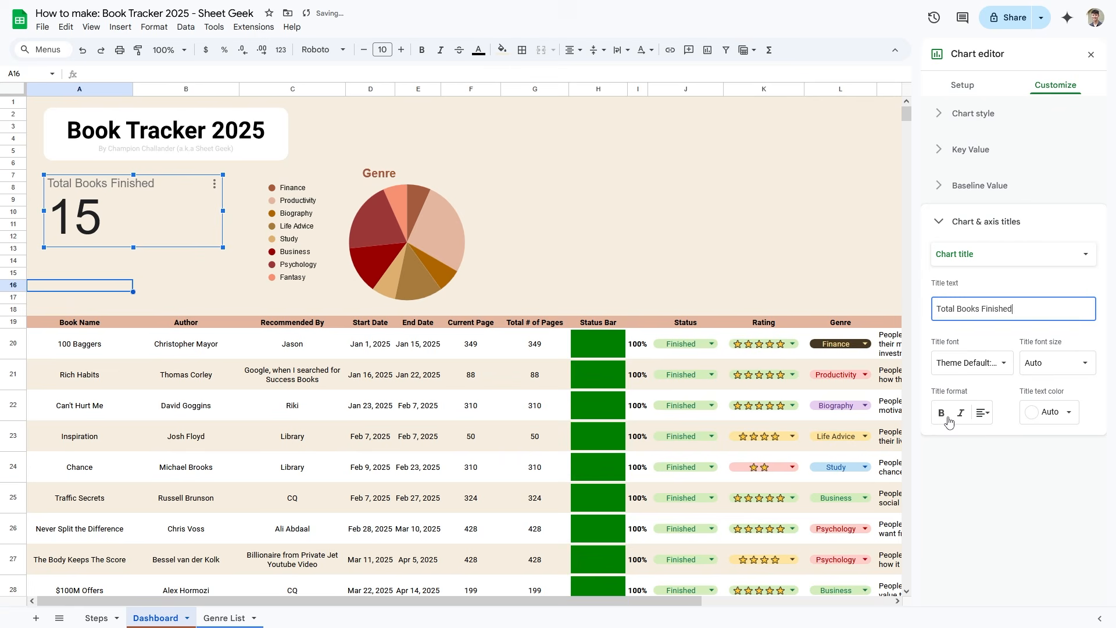
- Format the scorecard title in bold Roboto with the same custom brown text colour as the Genre title
click(941, 413)
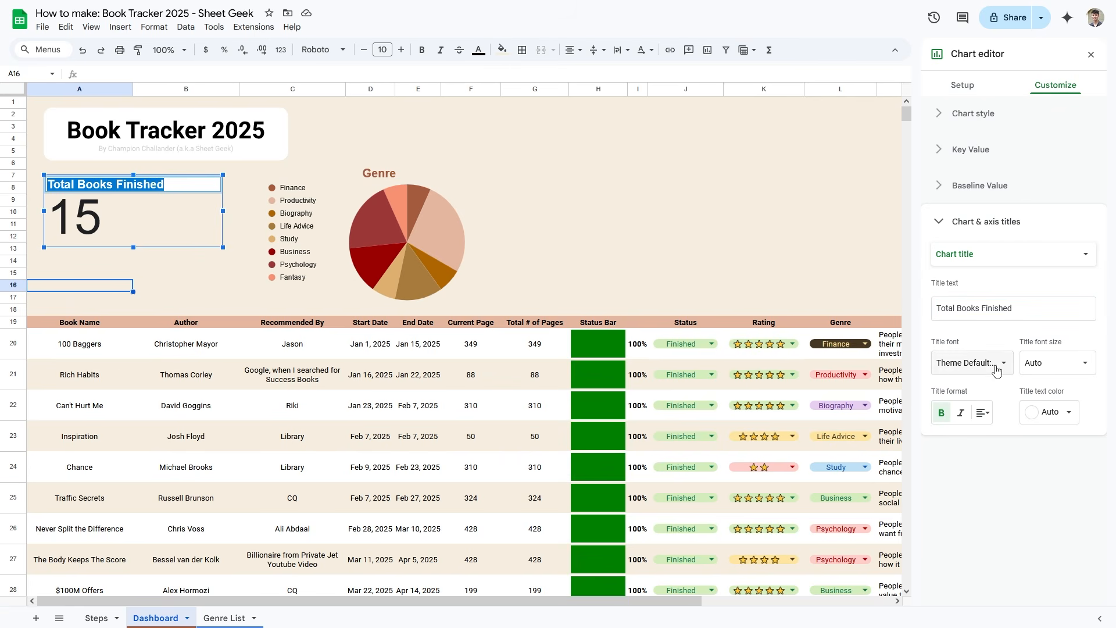
click(968, 362)
click(976, 588)
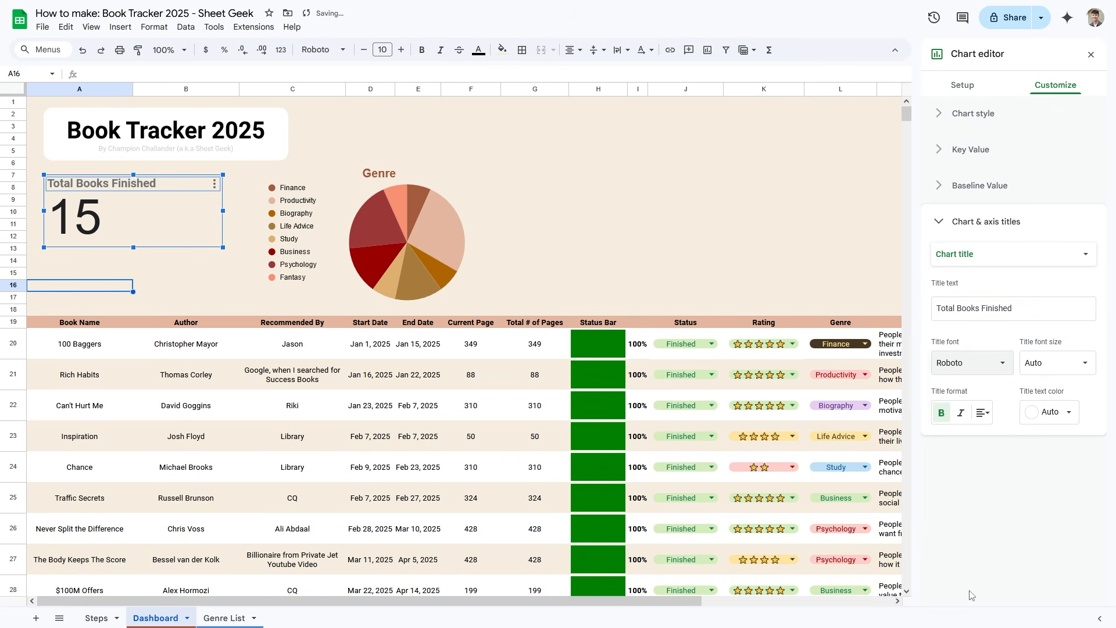
click(1050, 412)
click(978, 613)
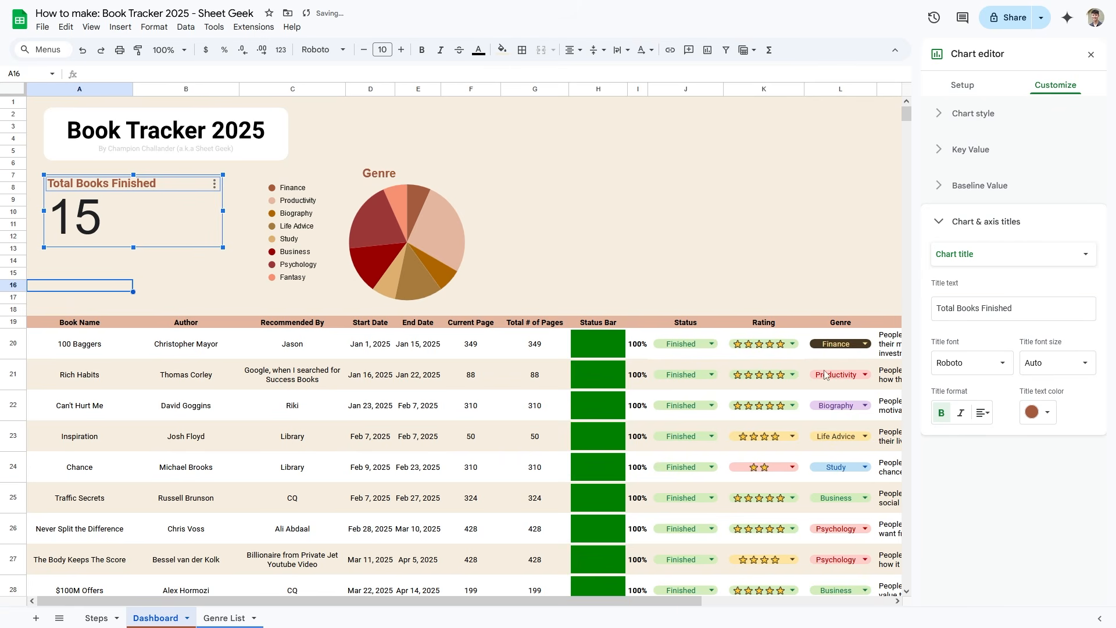
- Narrow the scorecard to end about mid column B and nudge it up closer to the title banner
drag(223, 210, 188, 212)
click(204, 224)
drag(109, 208, 159, 223)
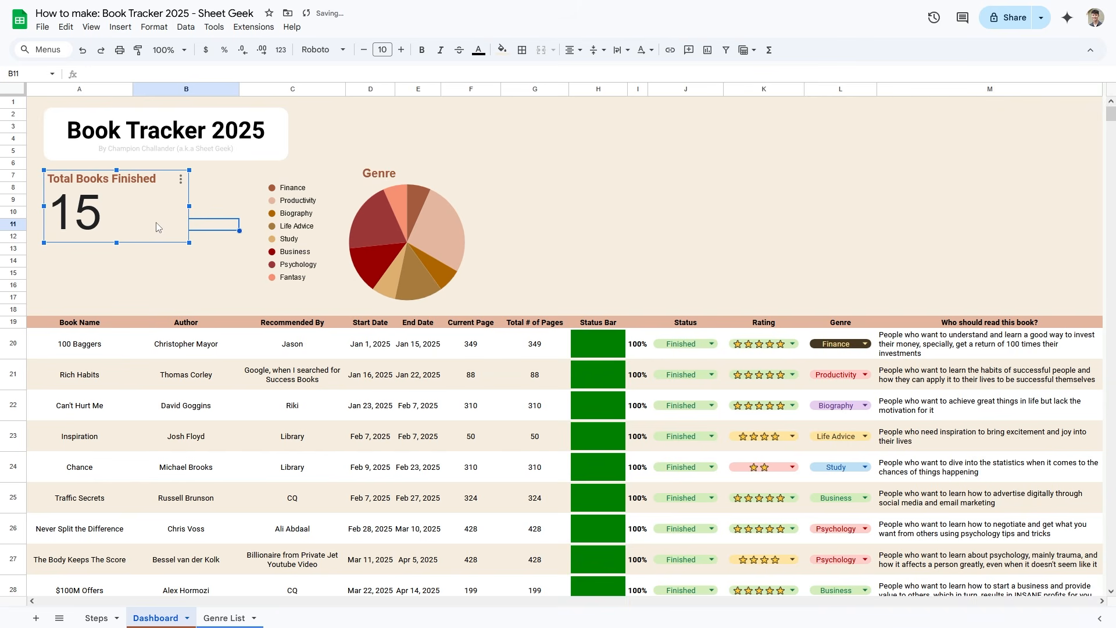
- Look over the Current Page values from the first book down through the list
click(469, 345)
scroll(465, 342, down, 1)
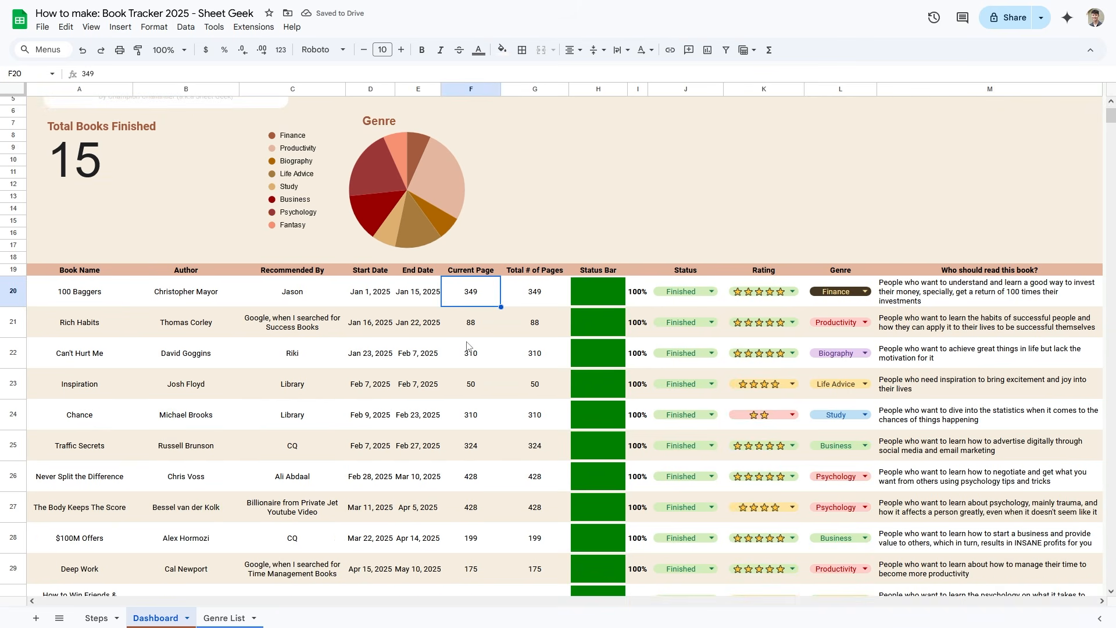
drag(485, 295, 483, 564)
scroll(474, 343, down, 1)
scroll(475, 347, down, 2)
scroll(472, 334, down, 3)
scroll(488, 312, up, 7)
- Enter a SUM formula in cell A15 that totals the Current Page range F20:F521
click(35, 276)
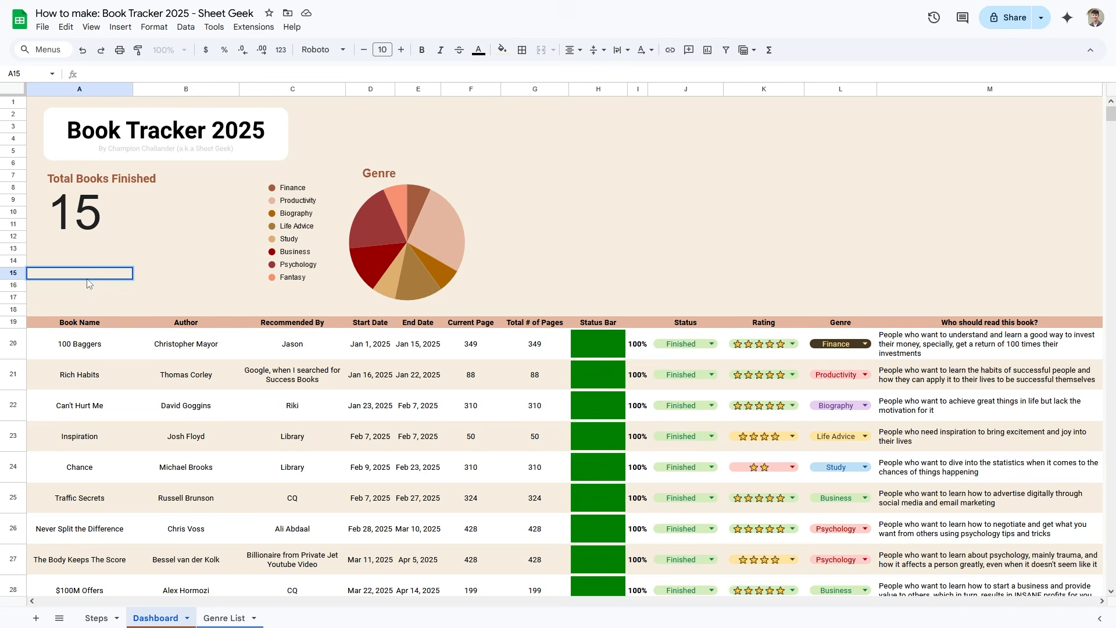
text(=)
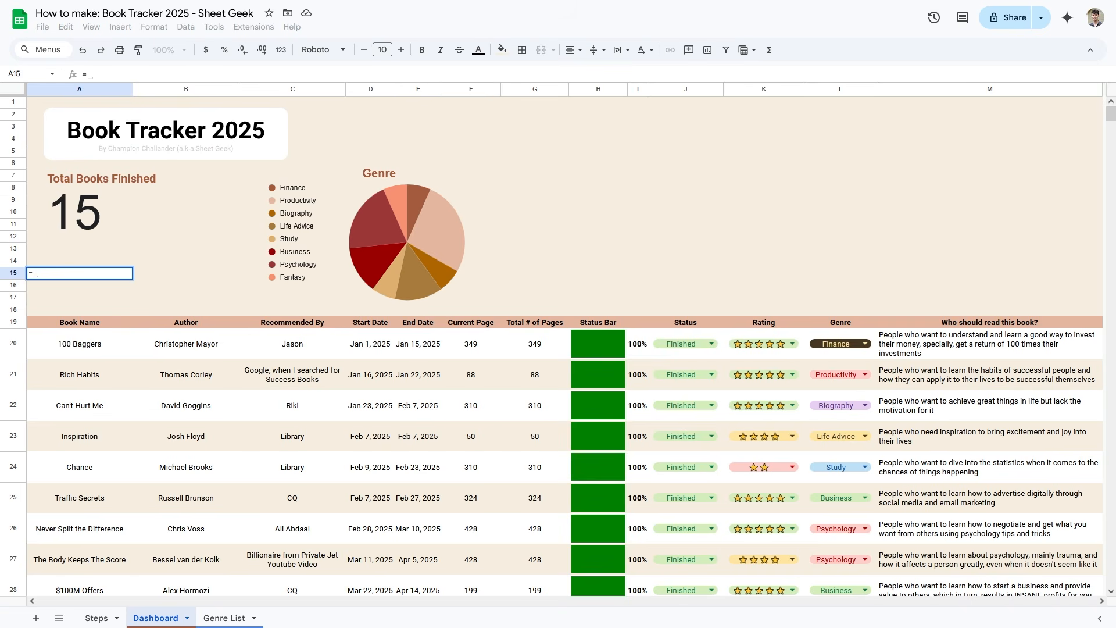
text(SUM()
click(475, 350)
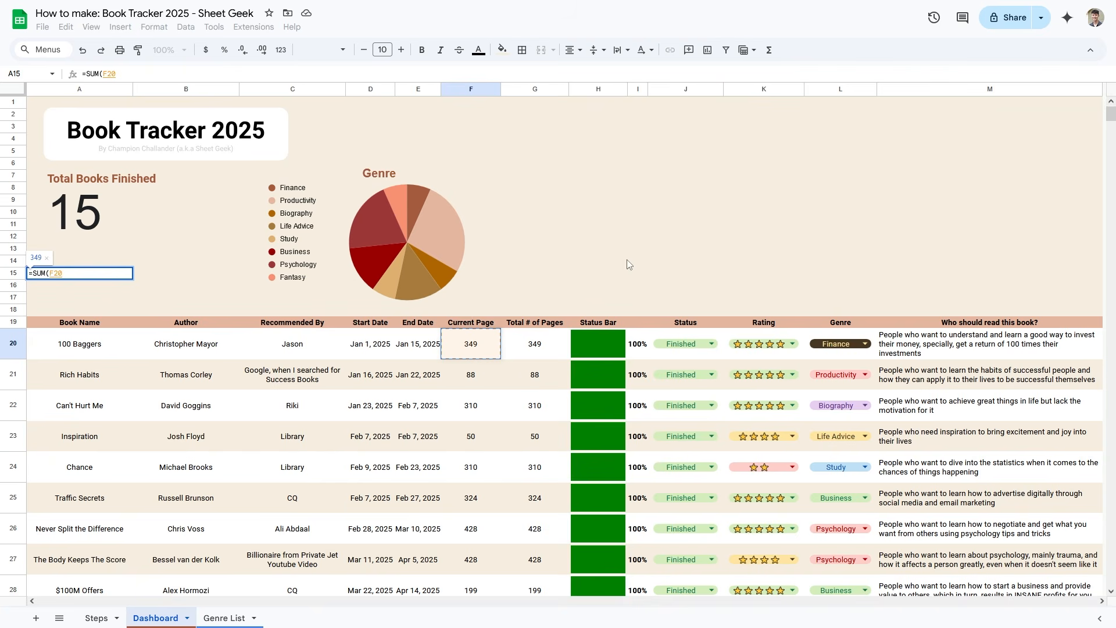
key(ctrl+shift+Down)
key(ctrl+shift+Down)
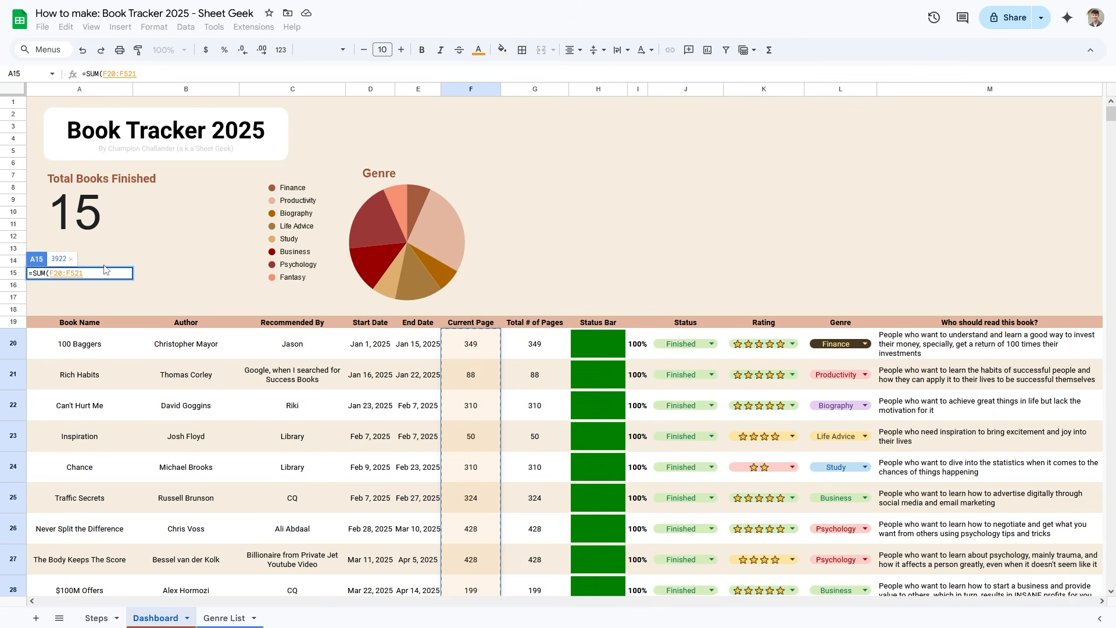
key(Return)
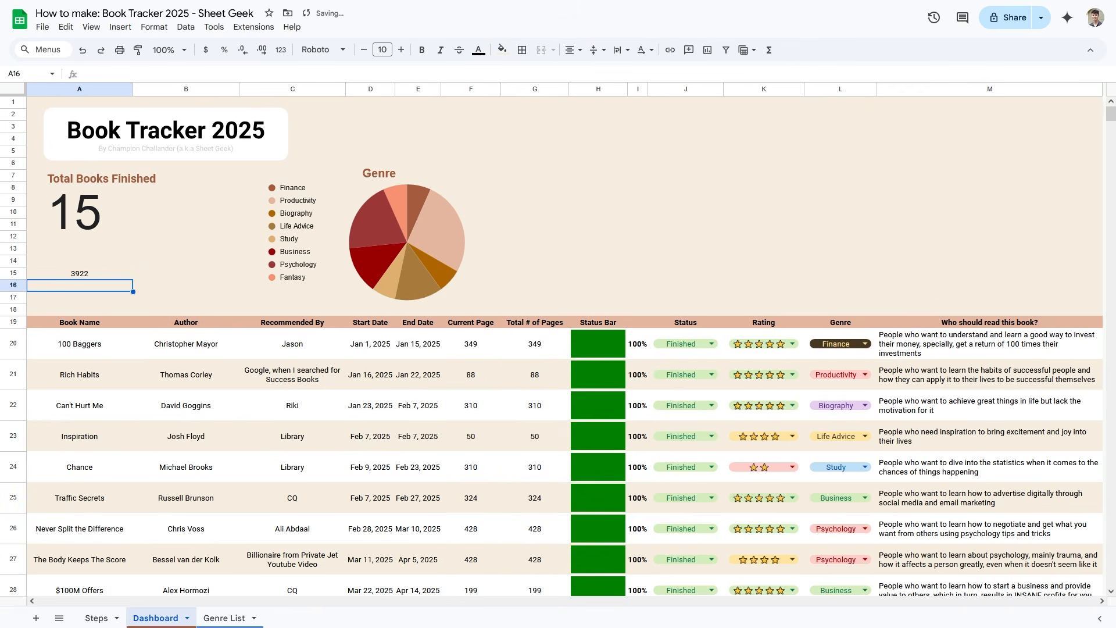
- Set the Current Page of Rich Habits in cell F21 to 0 to test the page total
click(476, 385)
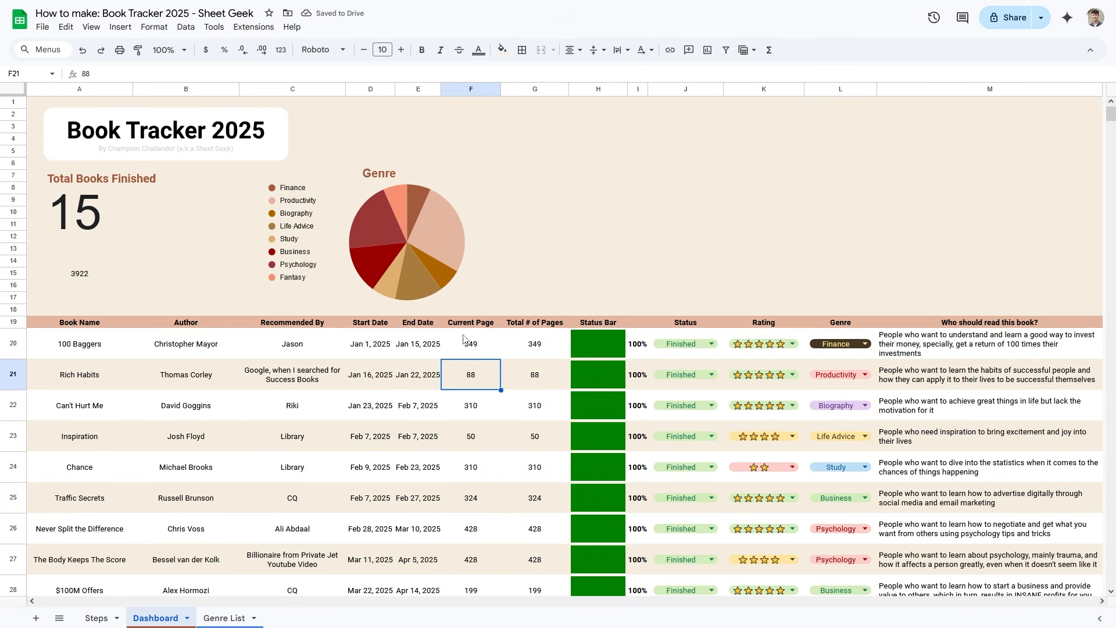
text(0)
key(Return)
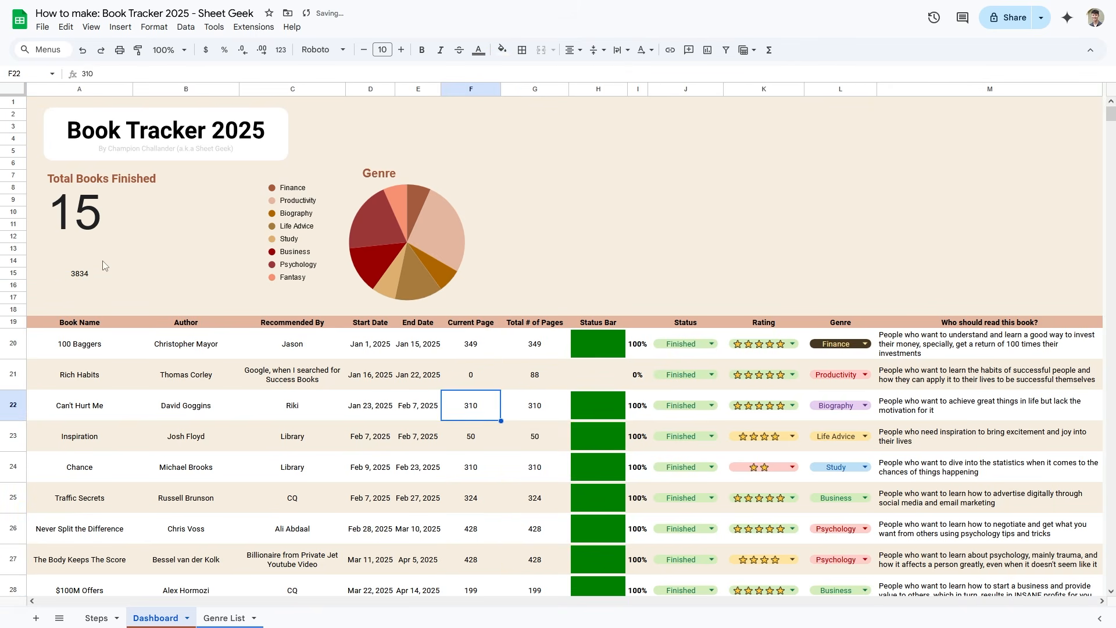
right_click(480, 379)
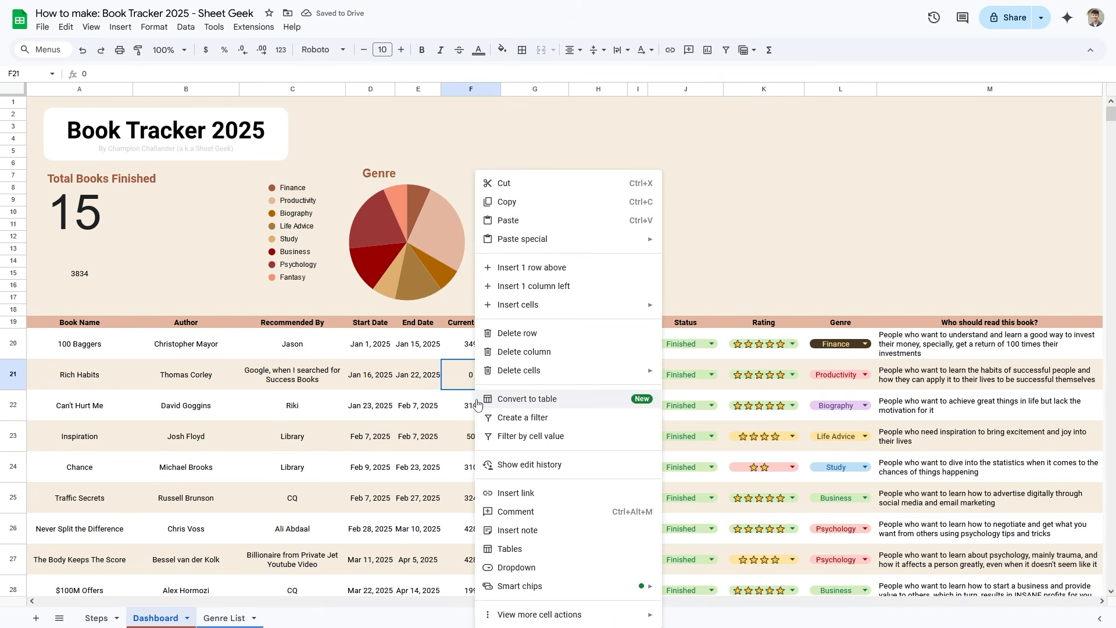
- Undo the test change to the Current Page of Rich Habits in cell F21
click(471, 389)
key(ctrl+z)
- Insert a chart based on the page total in cell A15 and make it a scorecard chart
click(129, 277)
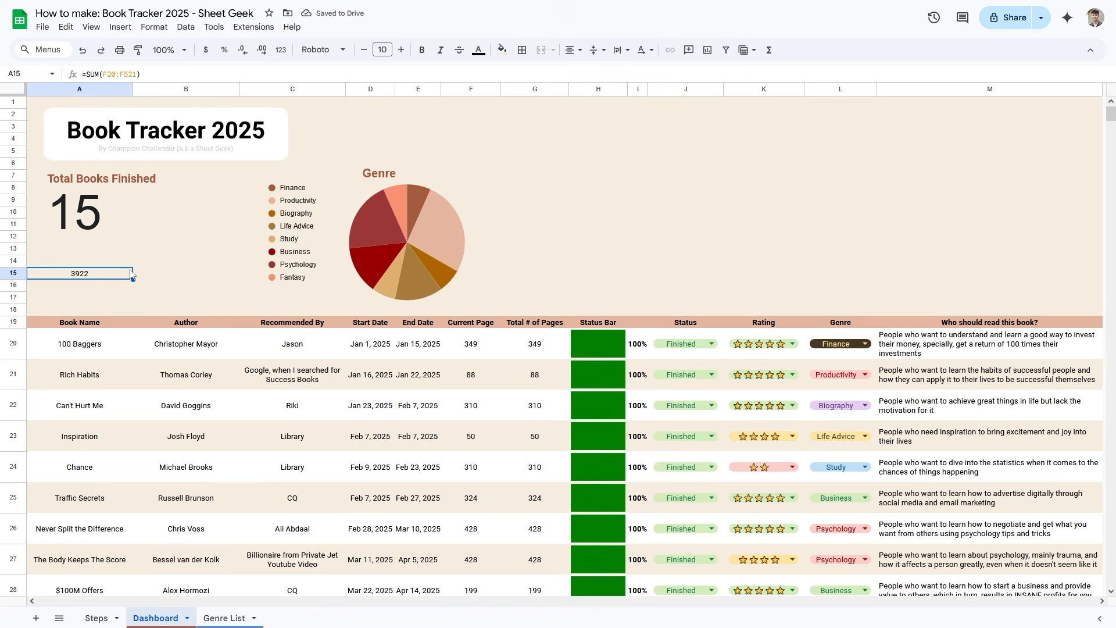
click(708, 50)
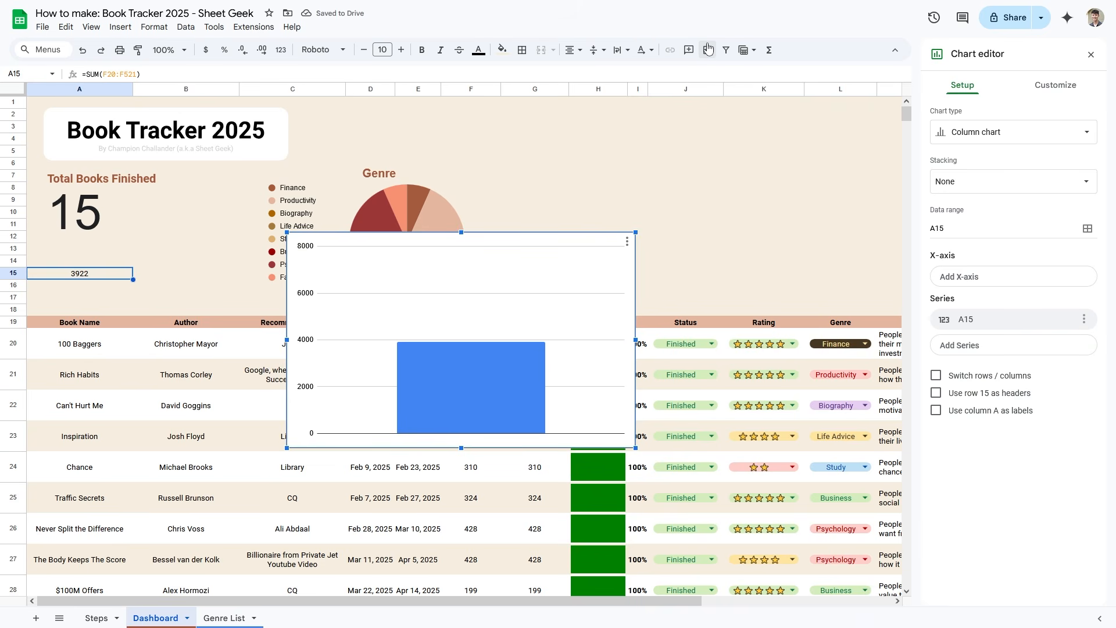
click(965, 132)
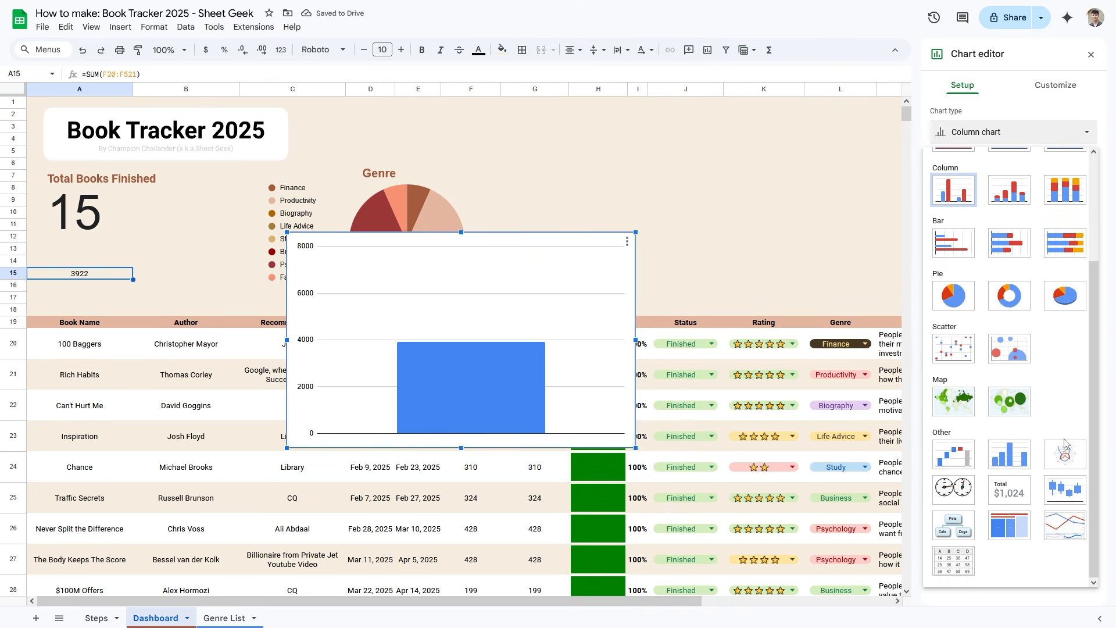
click(1014, 496)
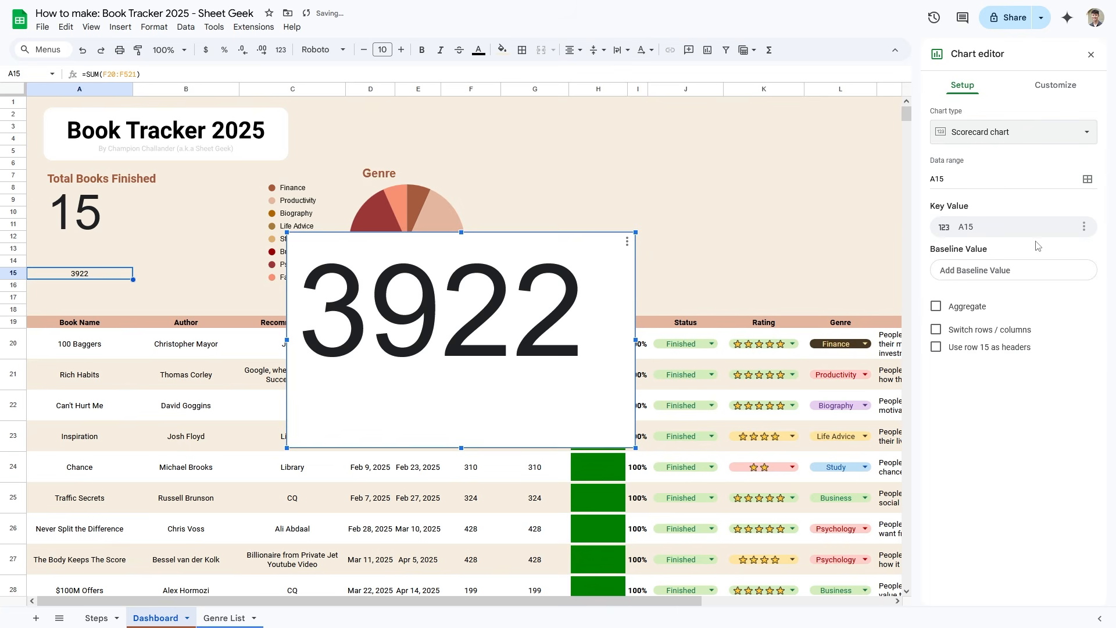
- Place the new scorecard below the Total Books Finished scorecard and shrink it to end about mid column B
drag(503, 308, 256, 319)
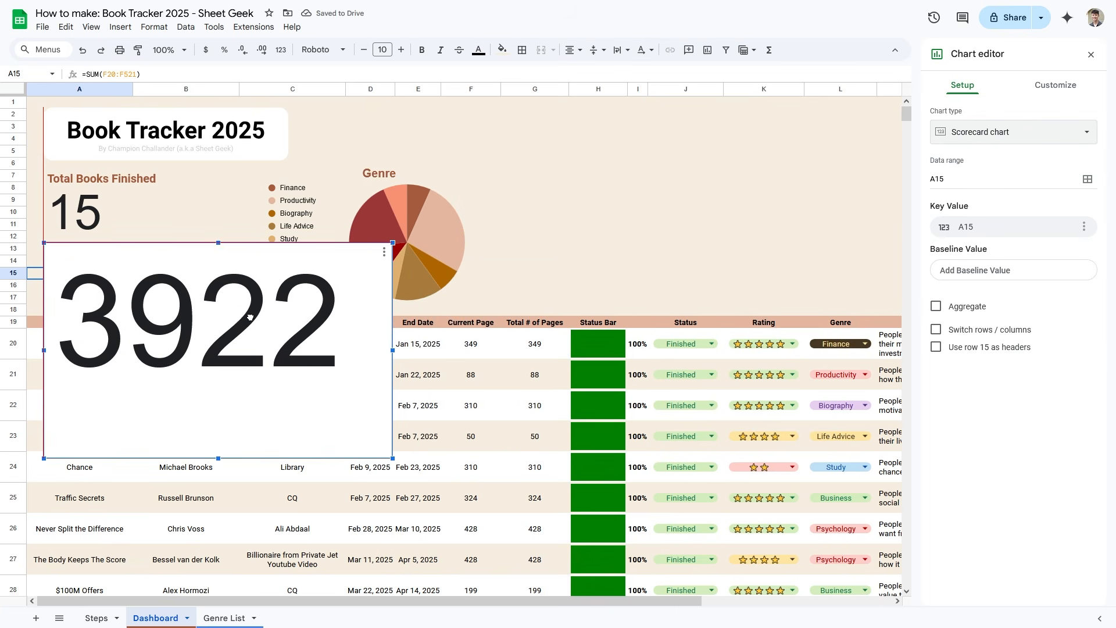
drag(395, 461, 192, 291)
drag(117, 333, 116, 306)
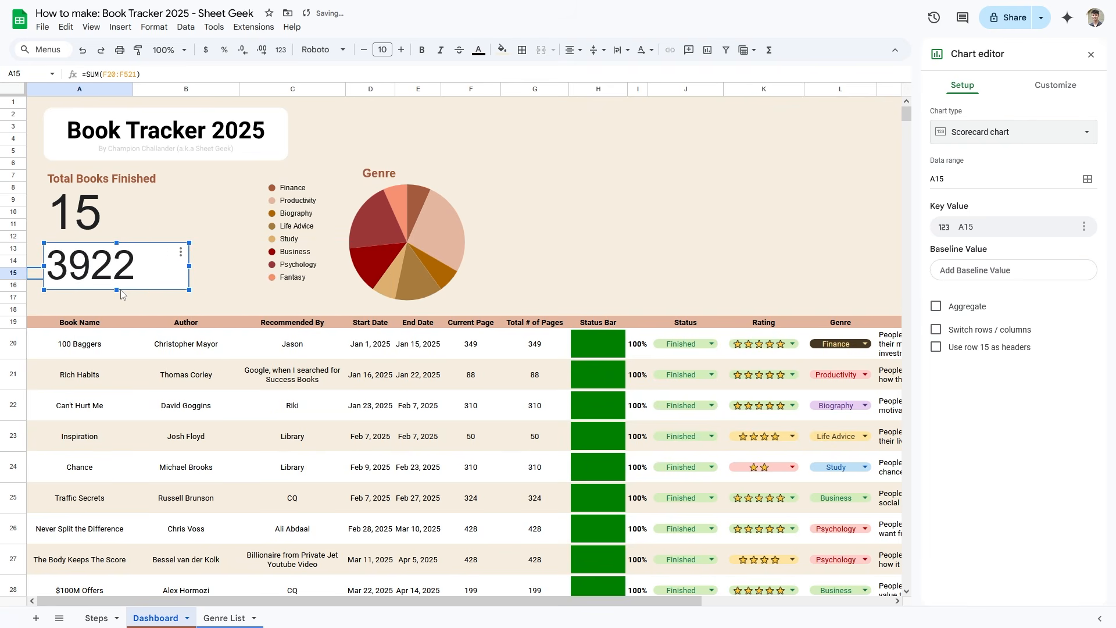
- Extend the page scorecard down to about row 17 and set its background to the custom cream colour of the dashboard
click(204, 286)
click(162, 281)
double_click(162, 282)
click(1055, 85)
click(949, 161)
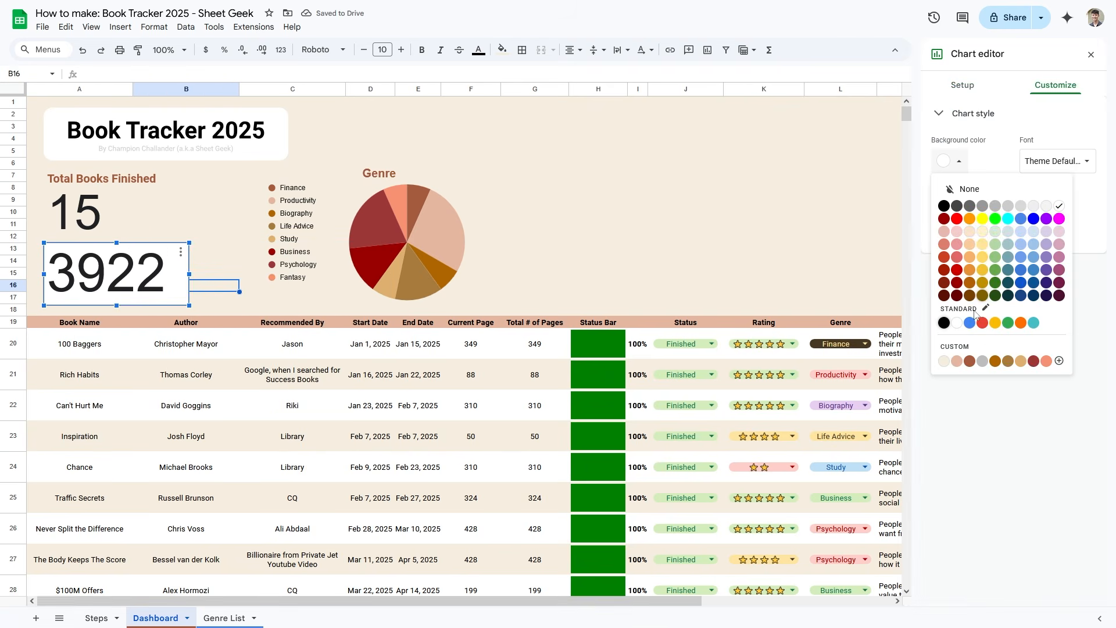
click(947, 367)
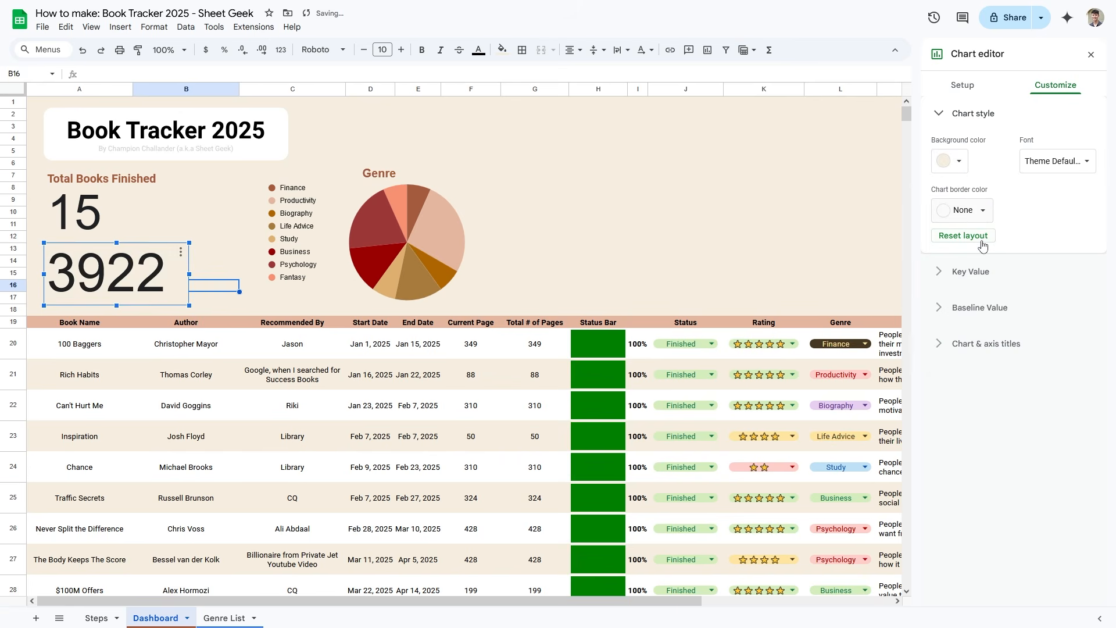
- Give the page scorecard the chart title "Total Pages Read"
click(997, 343)
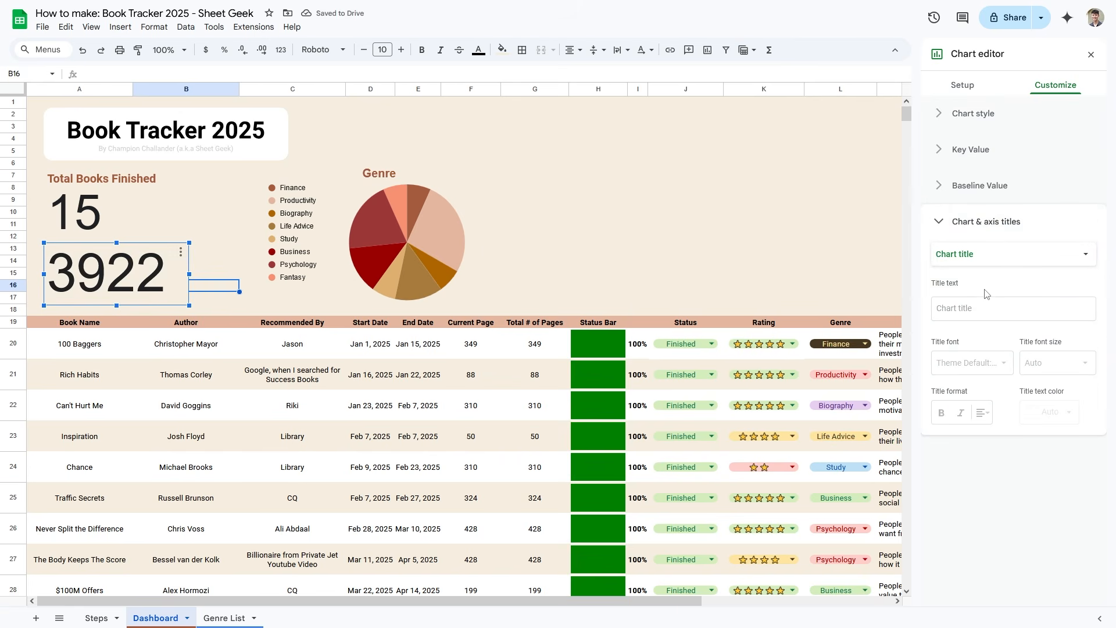
click(988, 304)
text(Total)
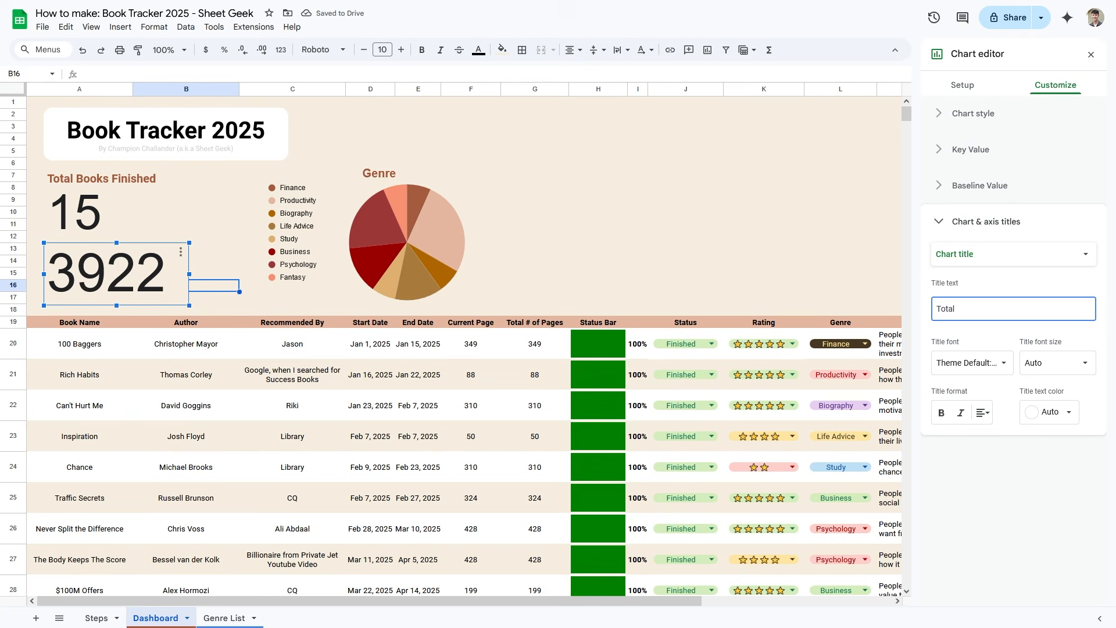
text( Pages Read)
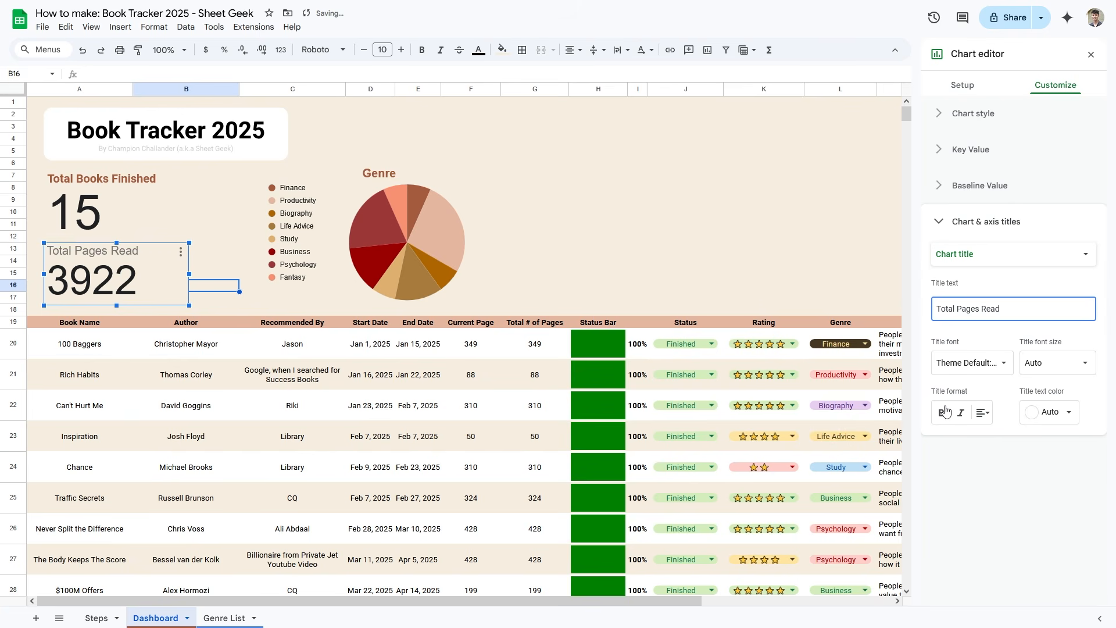
- Format the Total Pages Read title as bold Roboto in the custom brown used for the other titles
click(941, 413)
click(973, 362)
click(974, 378)
click(975, 372)
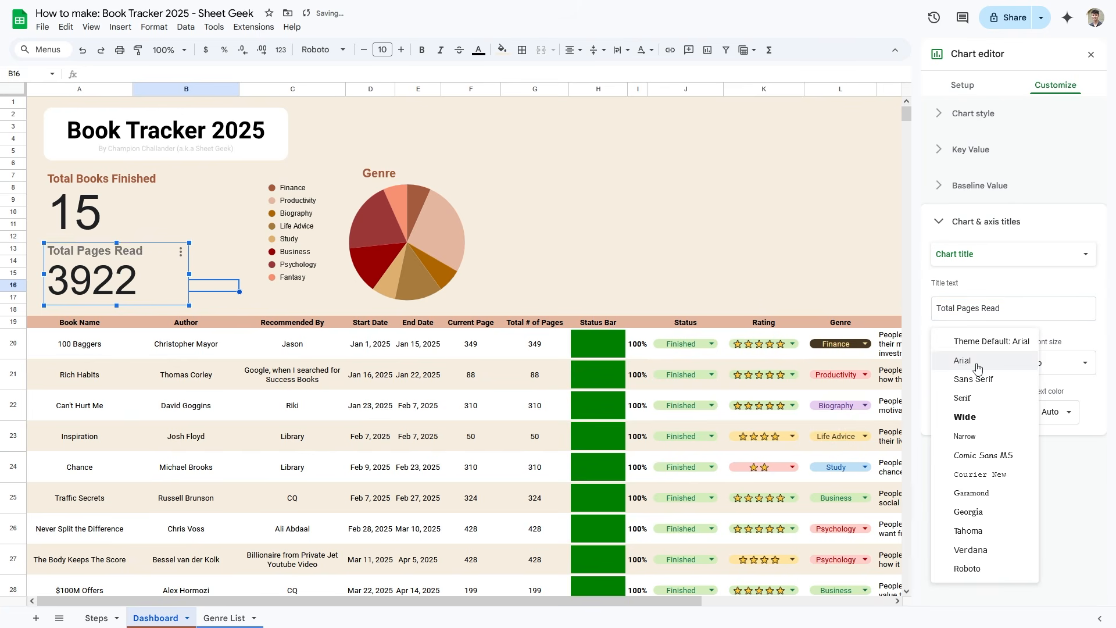
click(987, 571)
click(1051, 412)
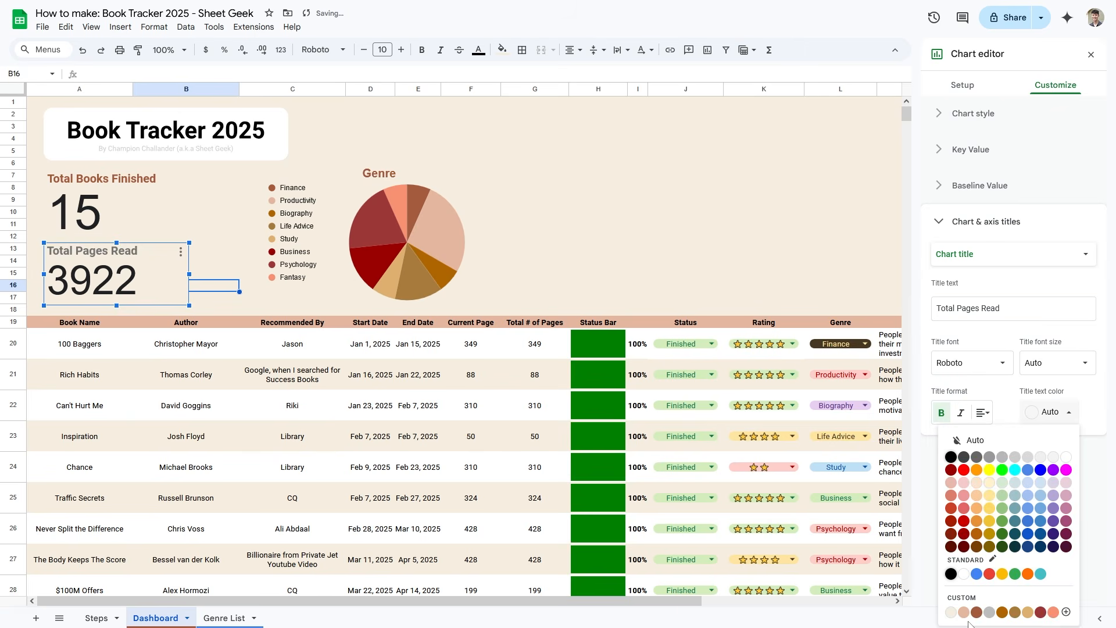
click(977, 612)
- Fine-tune the size of the Total Pages Read scorecard and move the Genre pie chart closer to the scorecards
click(202, 215)
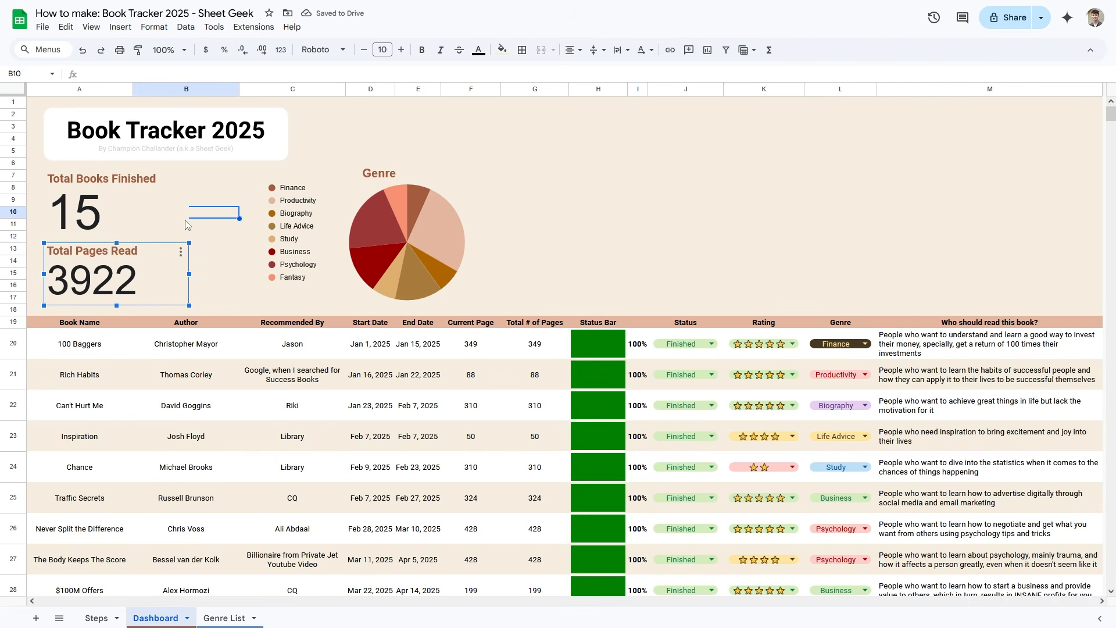
click(185, 221)
click(174, 276)
click(189, 208)
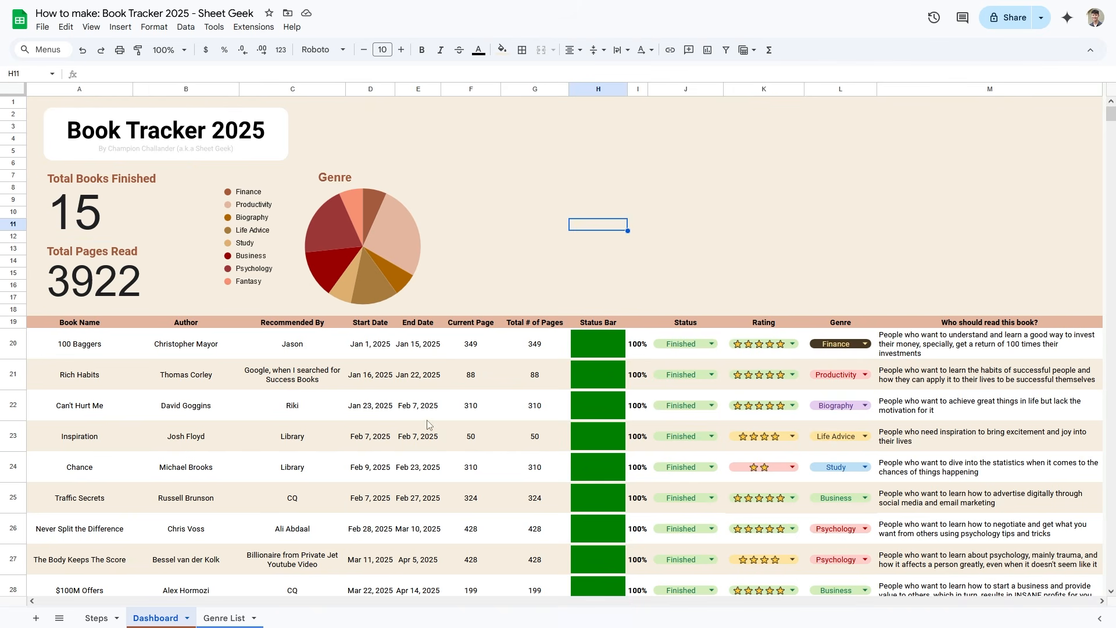
- Examine the empty area beside the pie chart and the Start Date and End Date values in the book list
drag(501, 181, 661, 293)
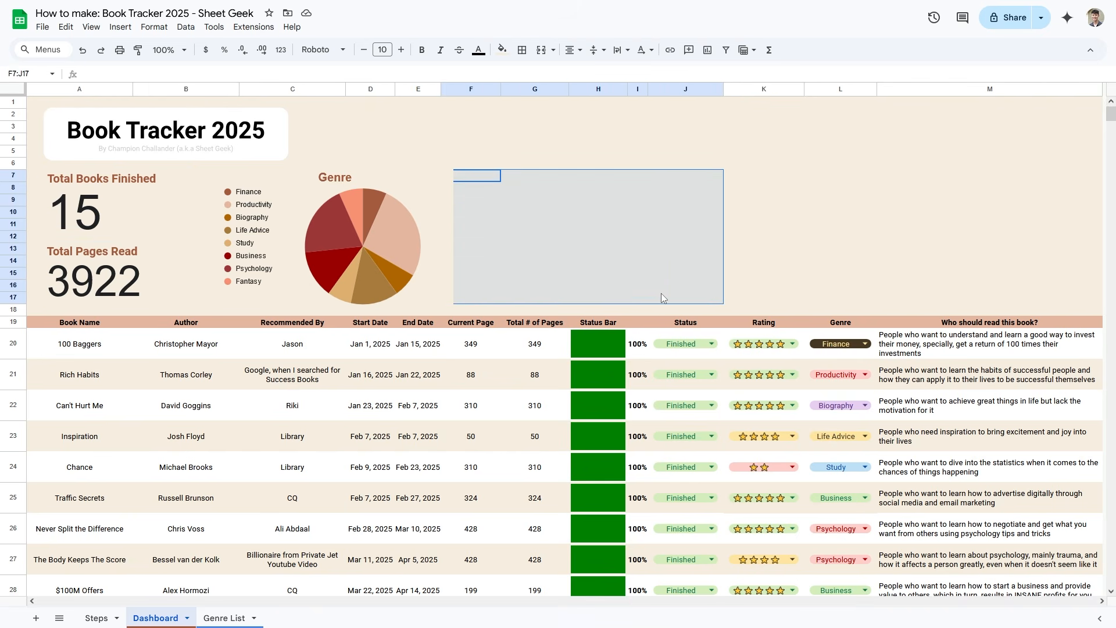
click(624, 253)
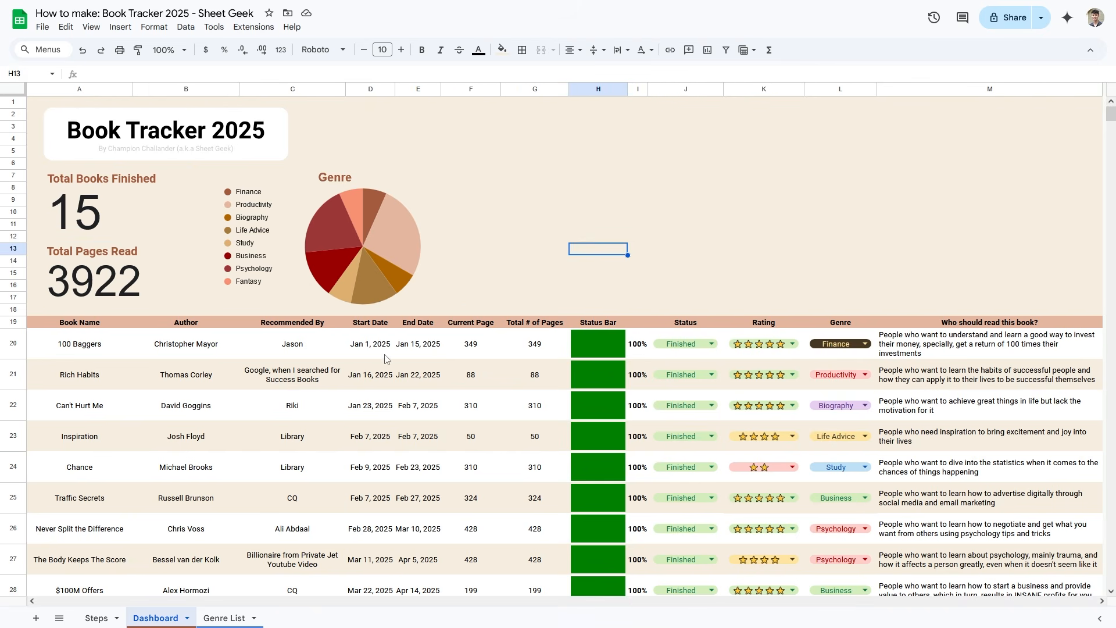
drag(386, 359, 405, 386)
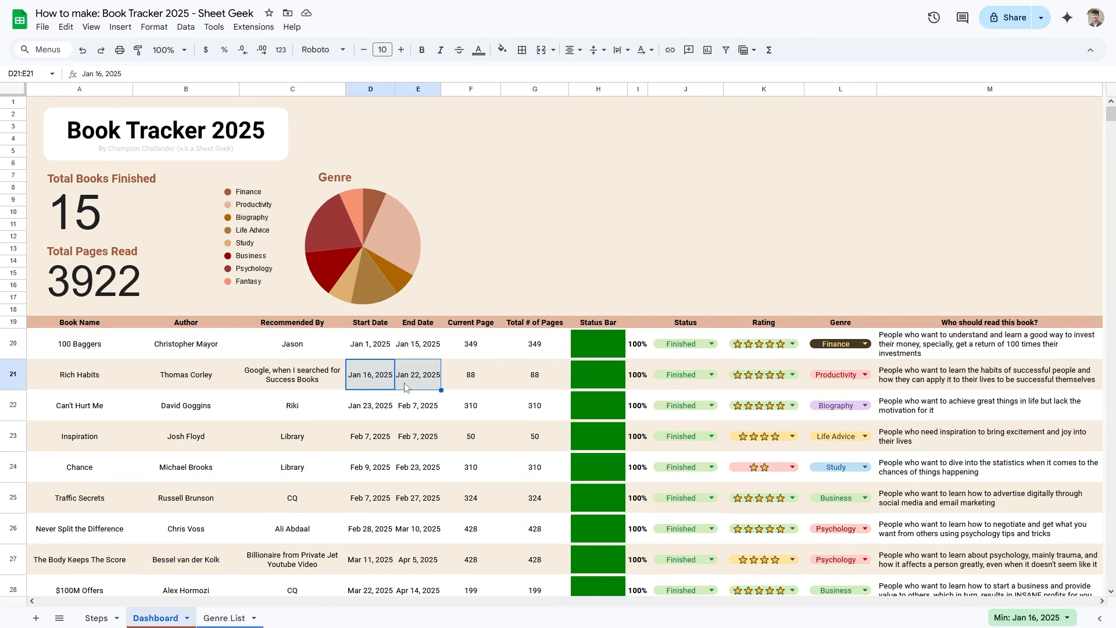
scroll(407, 388, down, 3)
click(377, 344)
click(426, 385)
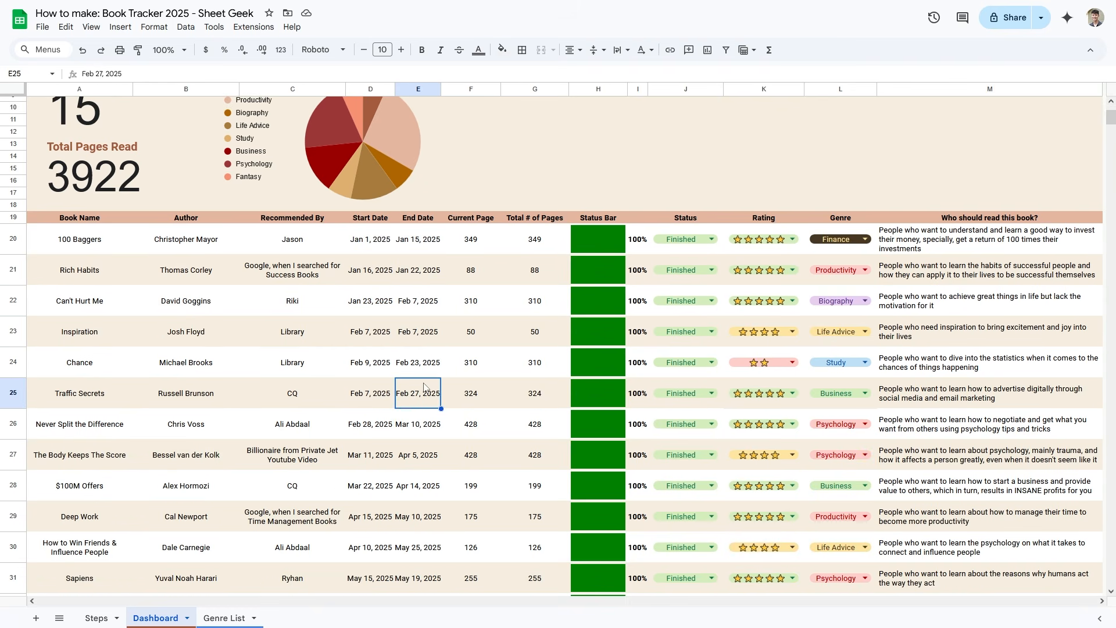
scroll(427, 387, up, 3)
- Insert a blank line chart and fit it into the empty space beside the Genre pie chart, above the table header
click(546, 188)
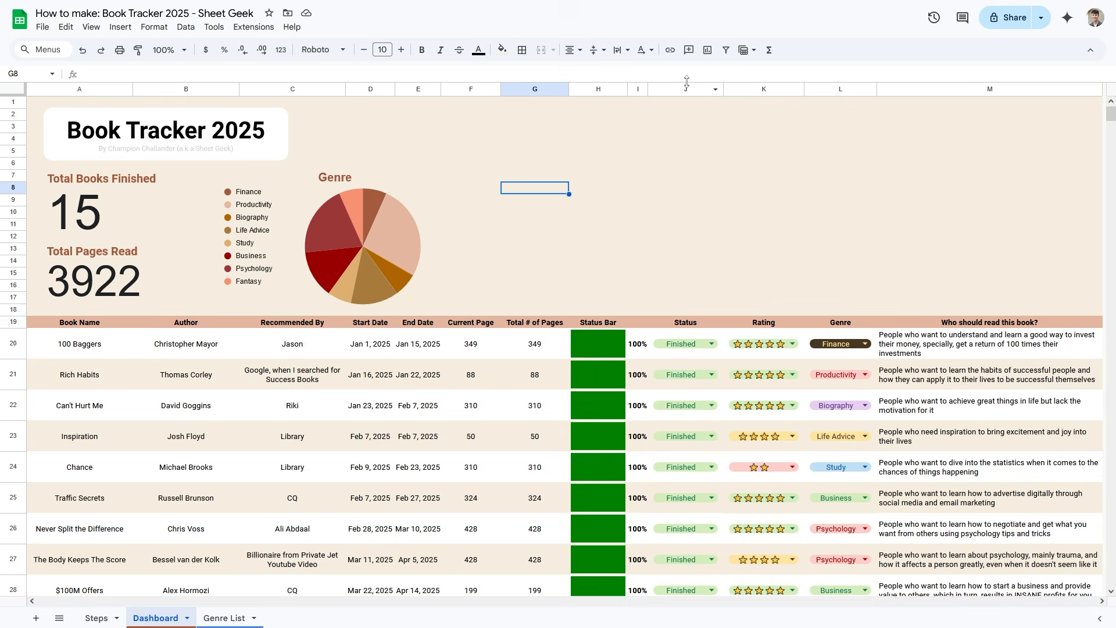
click(708, 50)
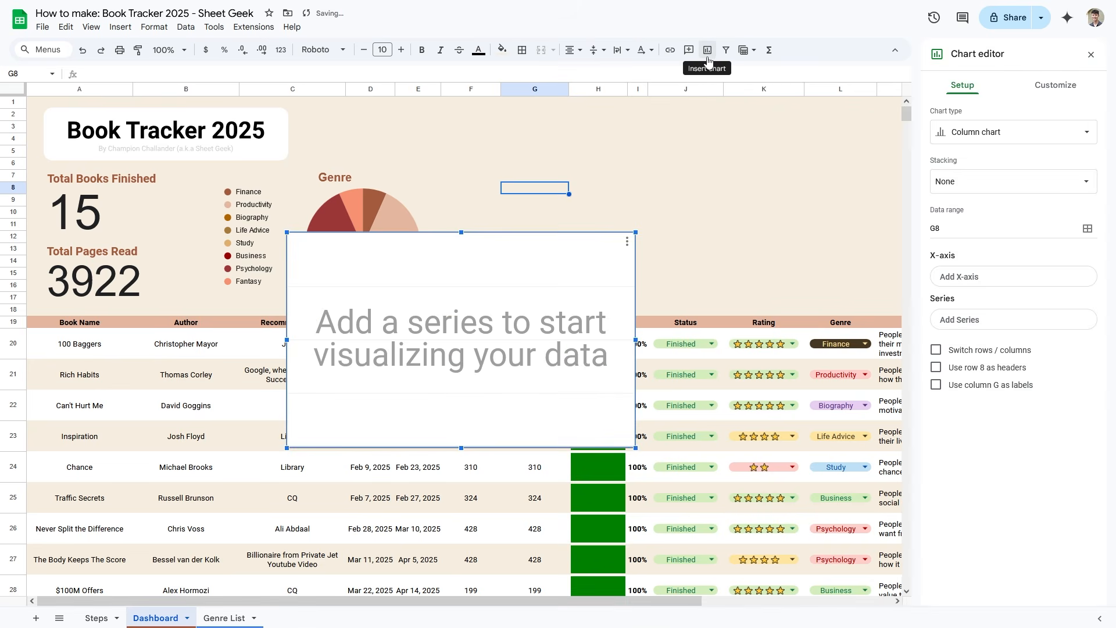
click(974, 137)
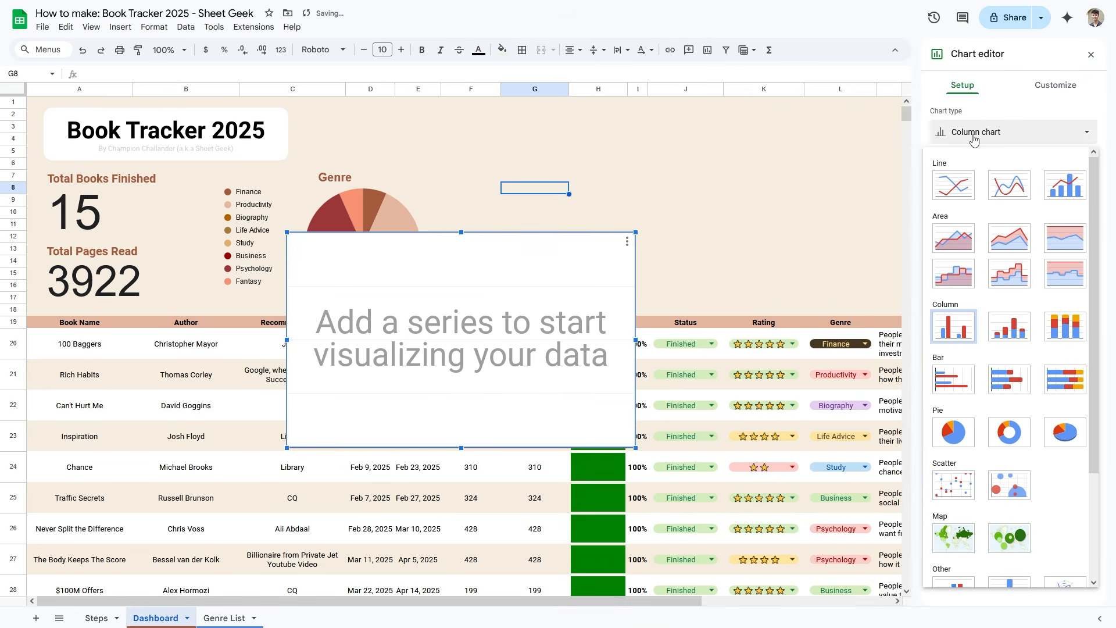
click(957, 190)
drag(570, 320, 737, 254)
drag(802, 382, 675, 305)
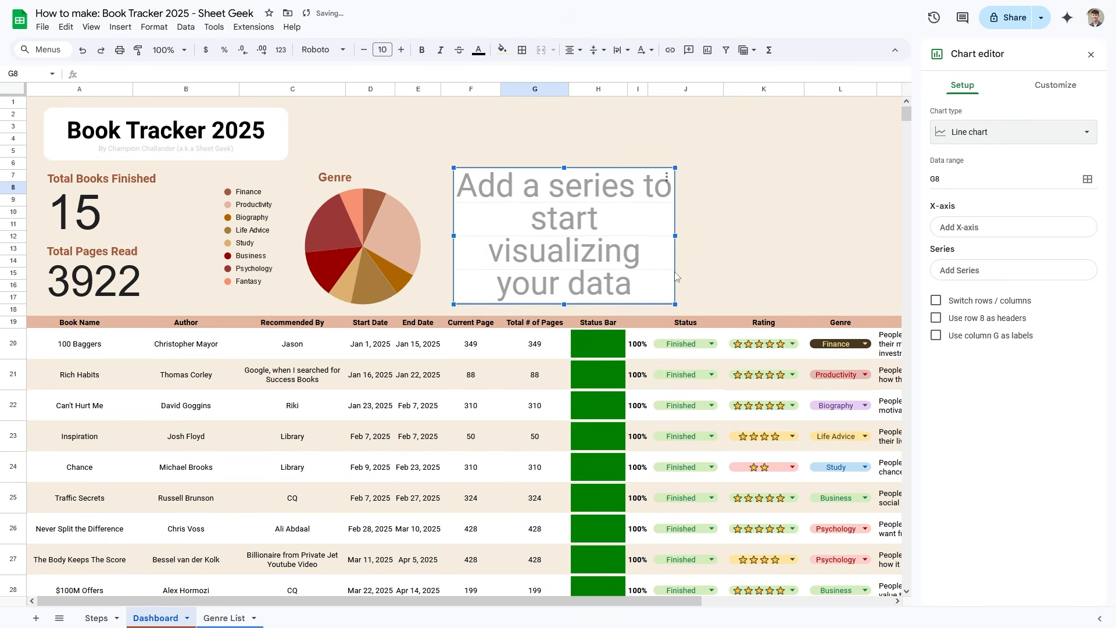
- Set the line chart's data range to the End Date cells E20:E521
click(928, 181)
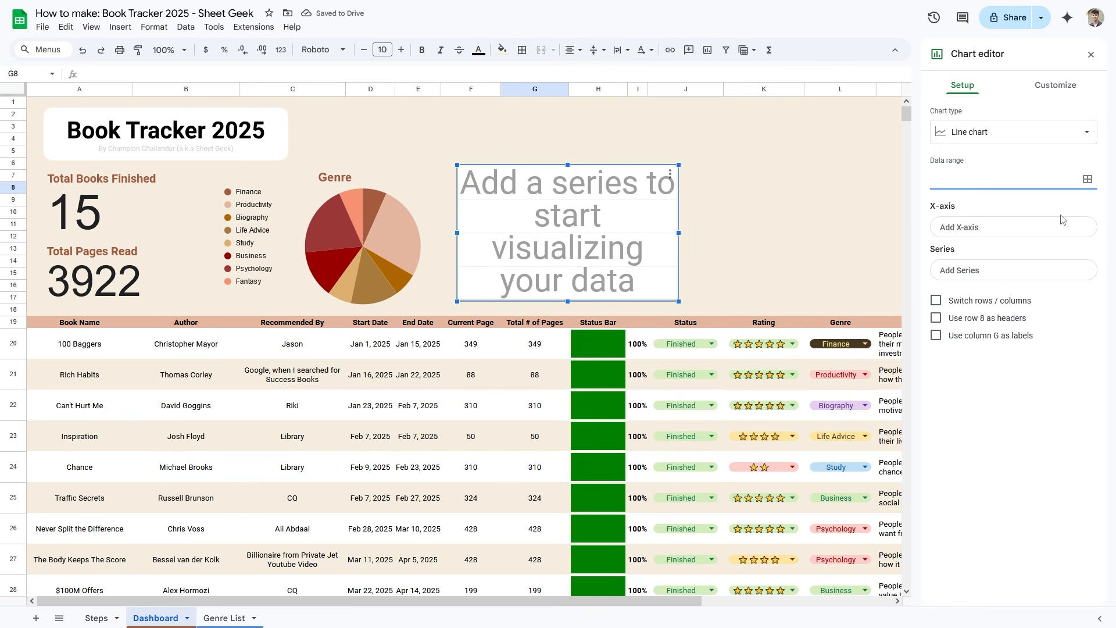
click(1088, 179)
drag(495, 202, 578, 184)
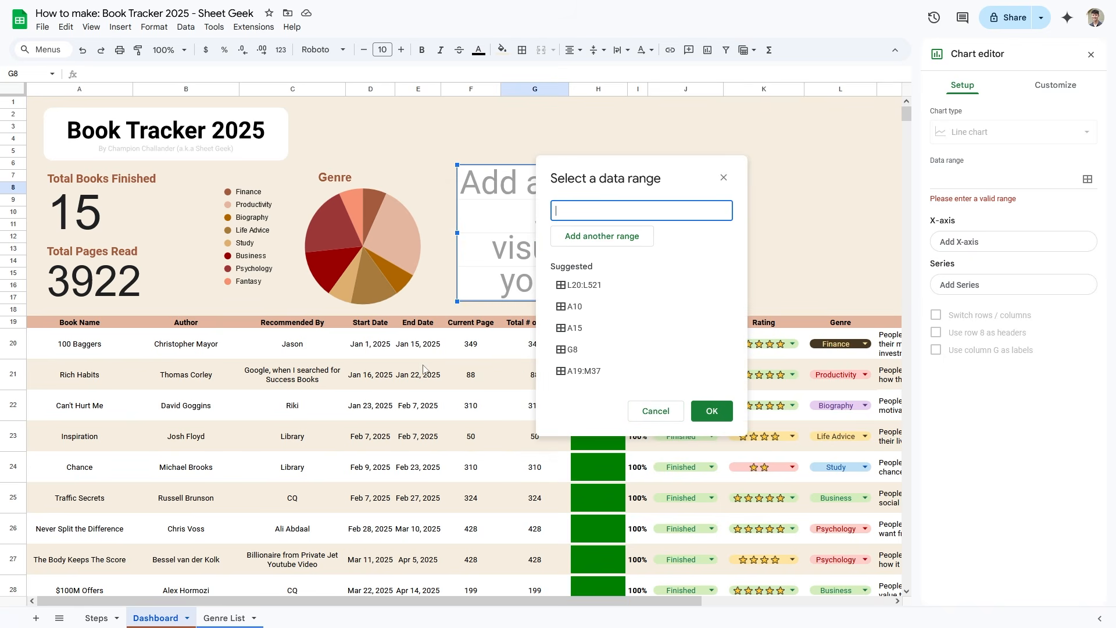
drag(419, 346, 427, 514)
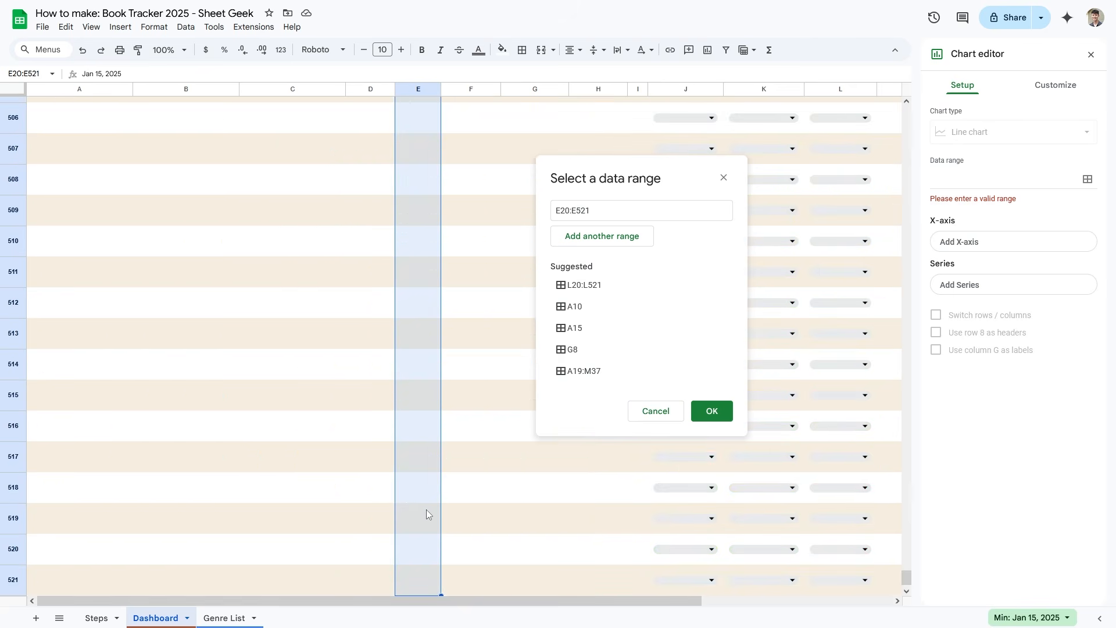
click(719, 417)
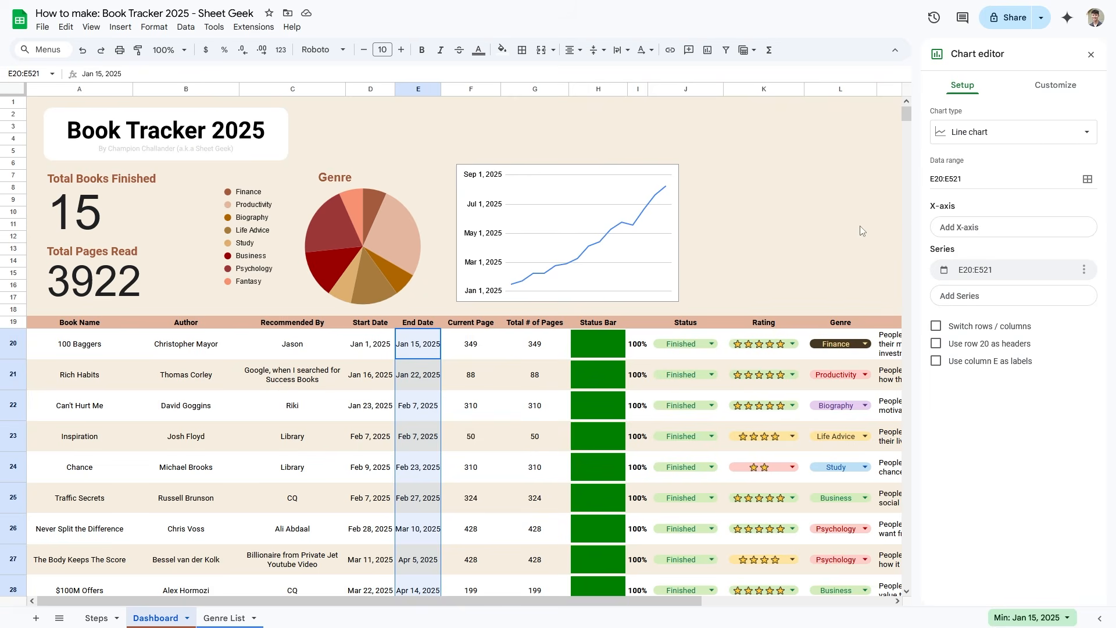
- Use E20:E521 as the line chart's X-axis and remove the E20:E521 series
click(541, 234)
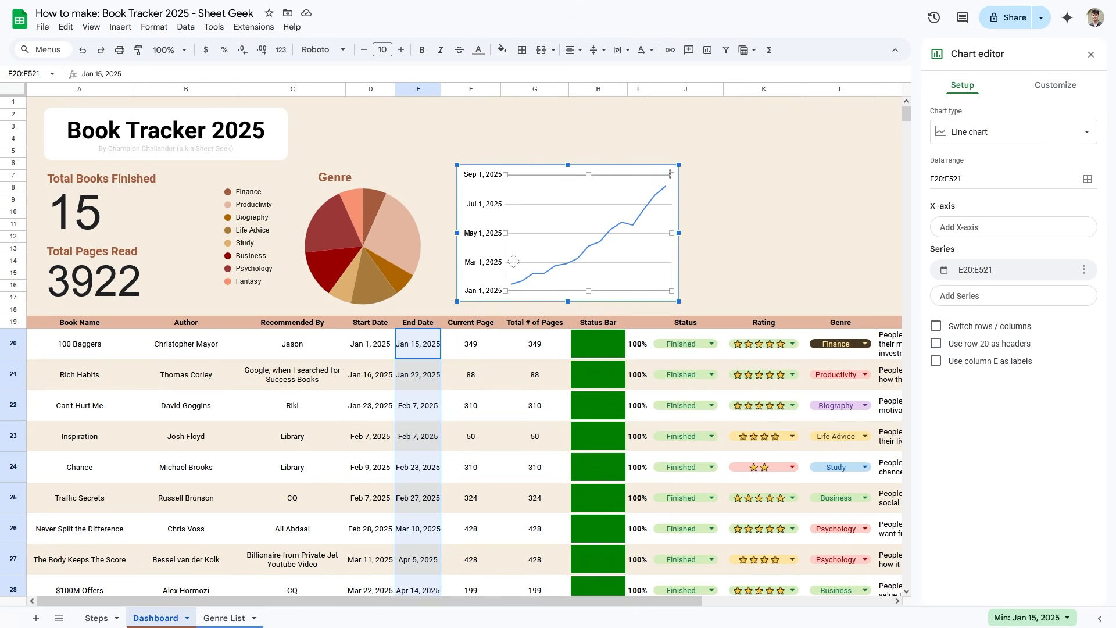
click(970, 232)
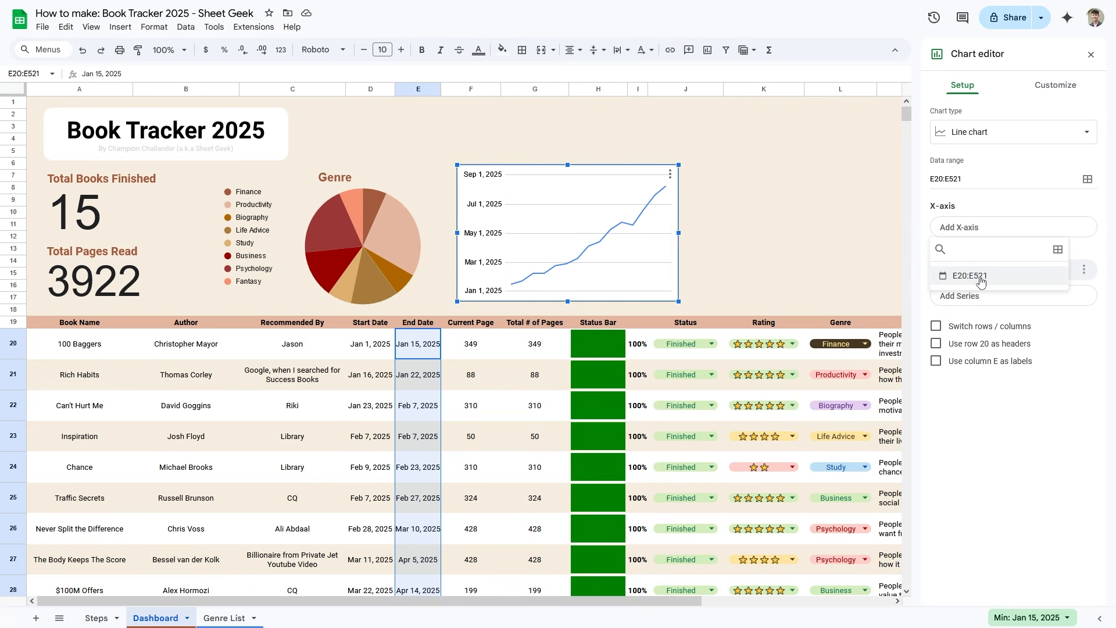
click(981, 272)
click(1084, 303)
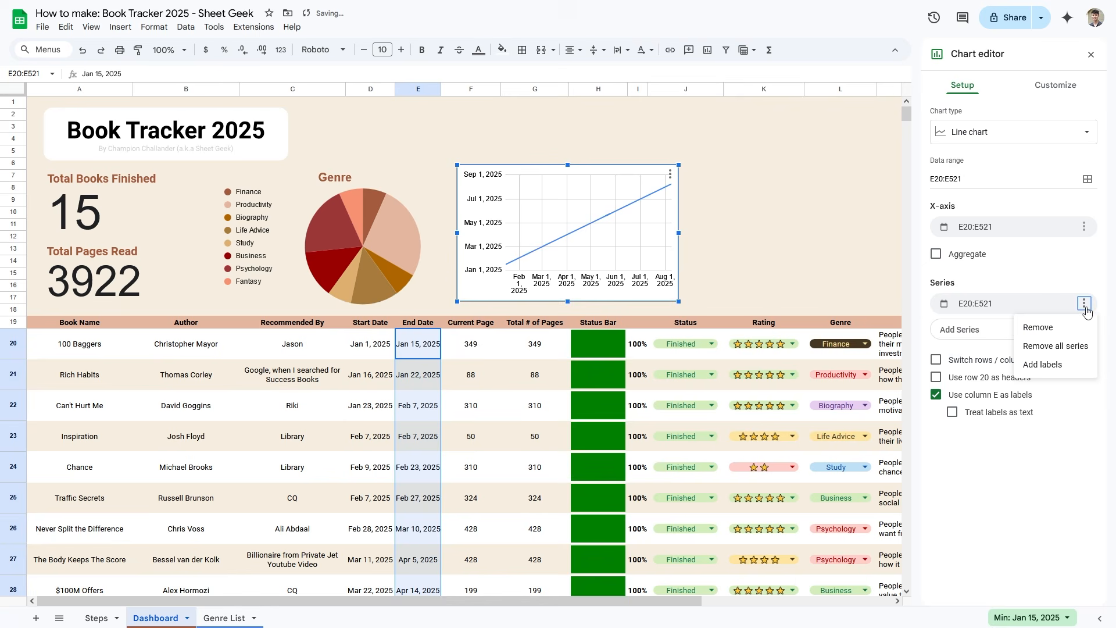
click(1076, 329)
- Check the line chart's plot area and horizontal axis labels against the End Date values in the table
click(528, 257)
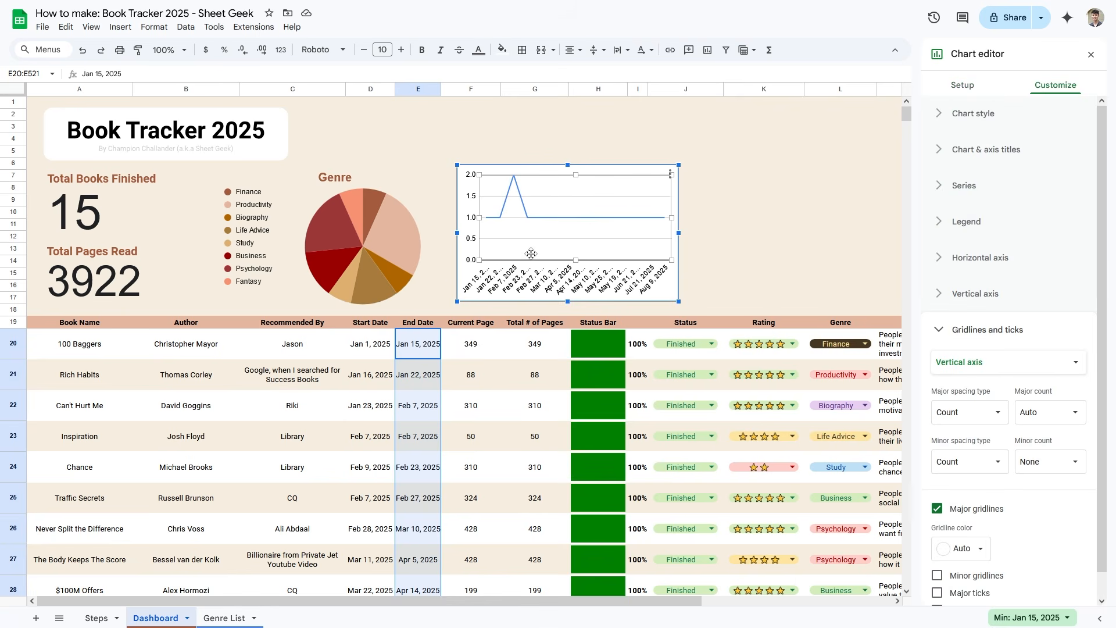
click(501, 285)
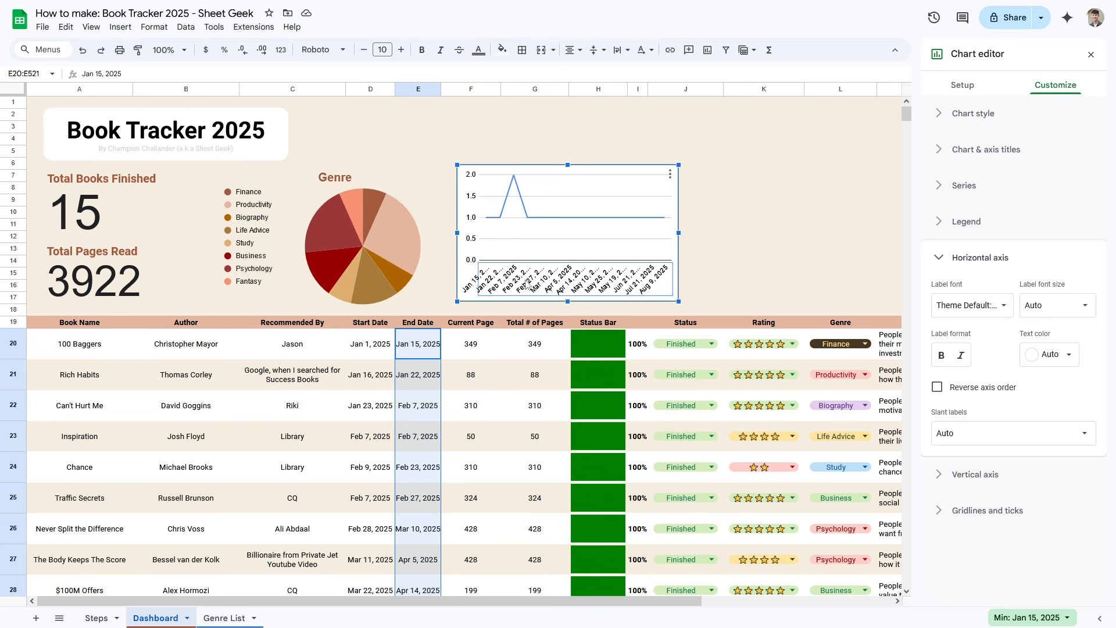
click(410, 357)
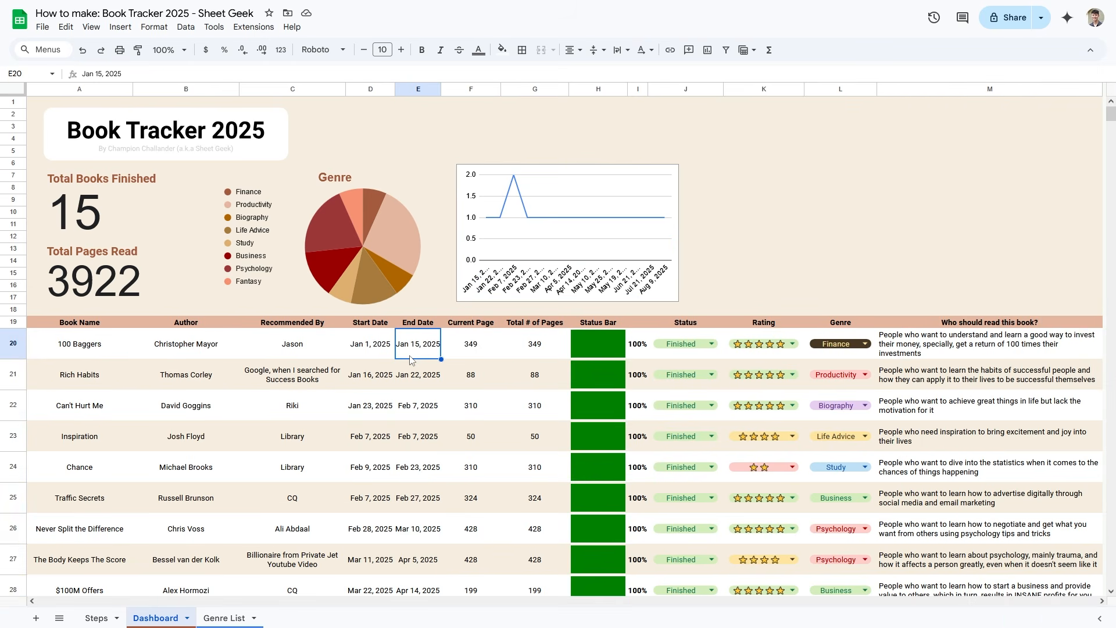
click(418, 367)
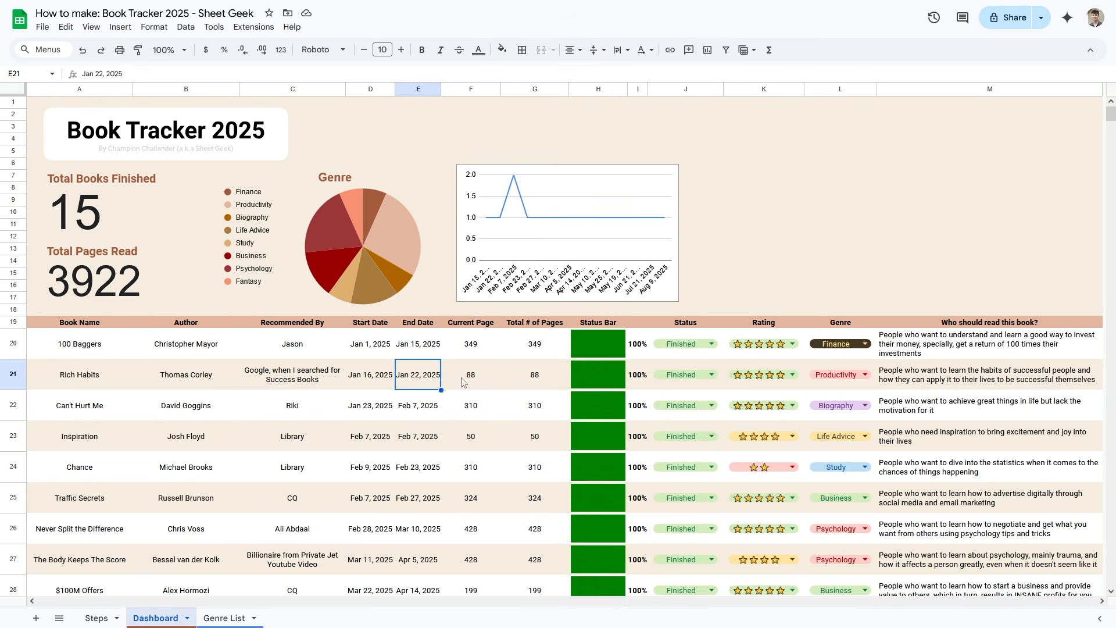
- Add a new sheet, place it after Genre List and rename it "Data For Charts"
click(36, 618)
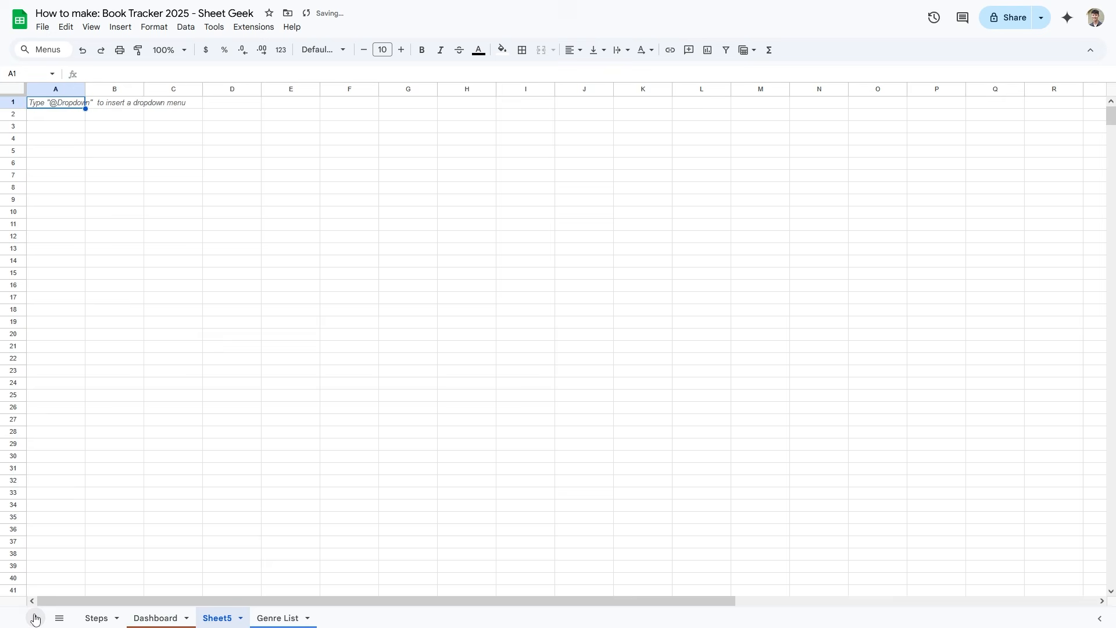
drag(243, 621, 290, 618)
right_click(291, 618)
click(299, 471)
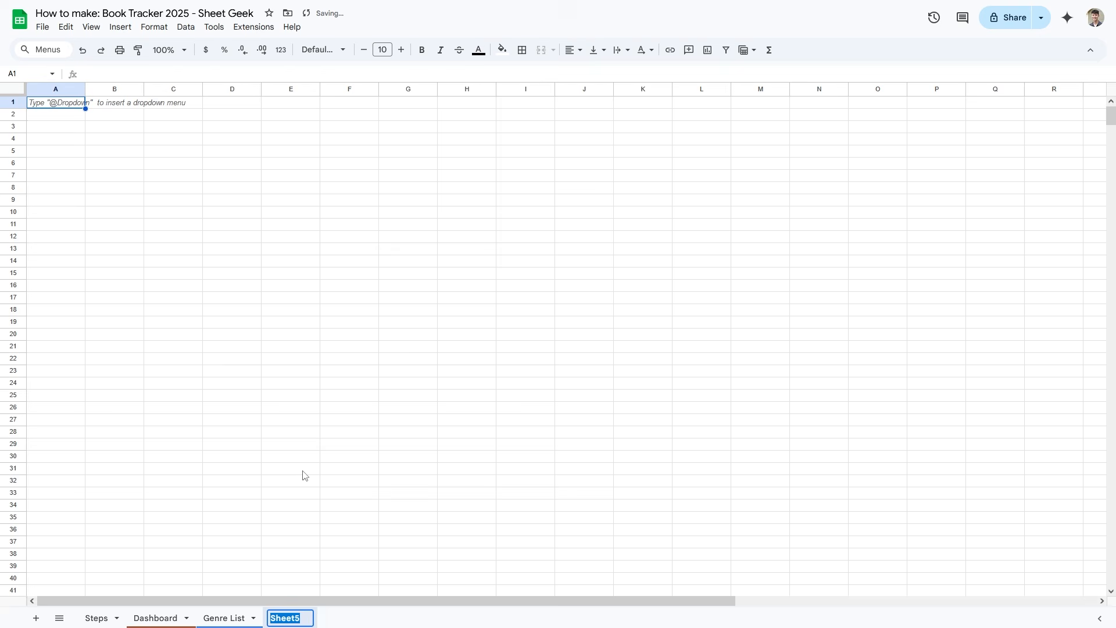
text(Data For Charts)
key(Return)
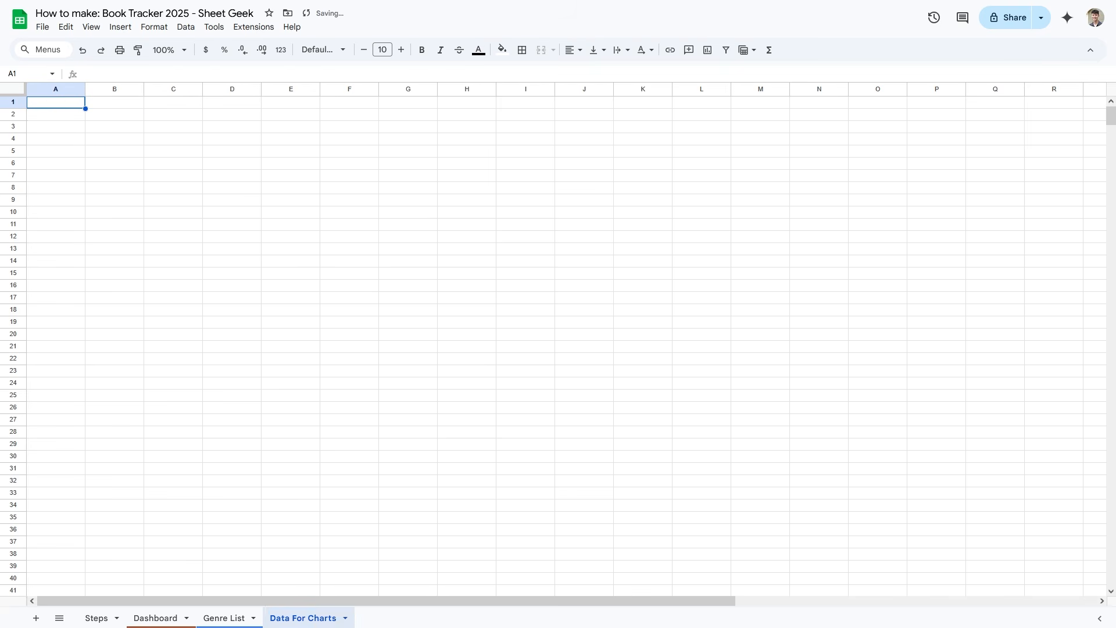
- Change the tab color of the Data For Charts sheet
right_click(310, 618)
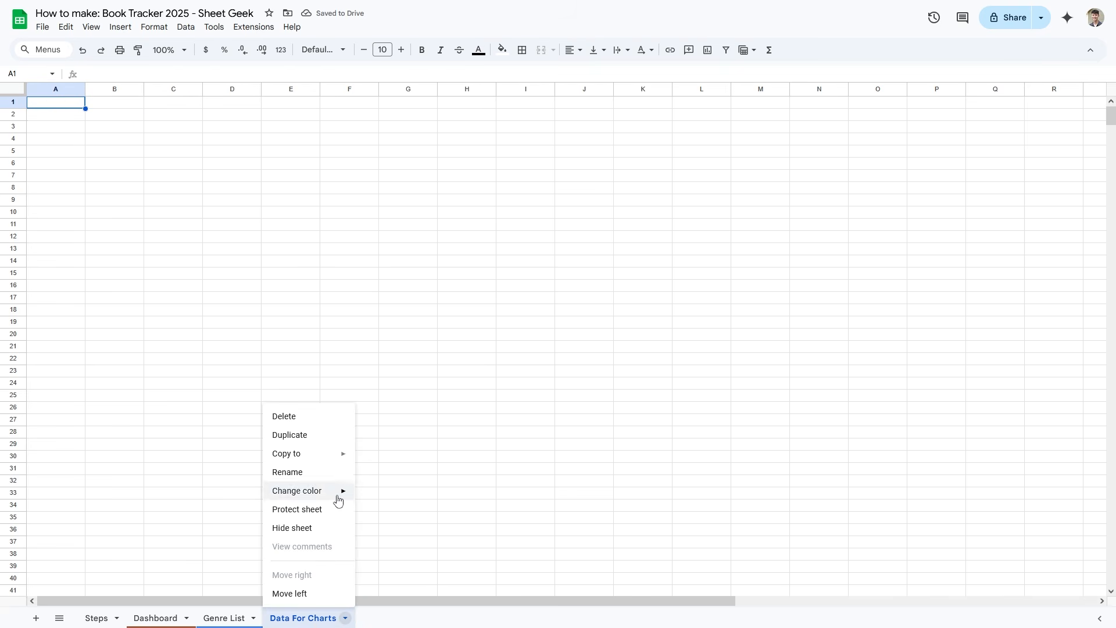
- Enter the bold heading "Books Read / Month Chart" in A1 of the Data For Charts sheet and fit column A to it
click(315, 617)
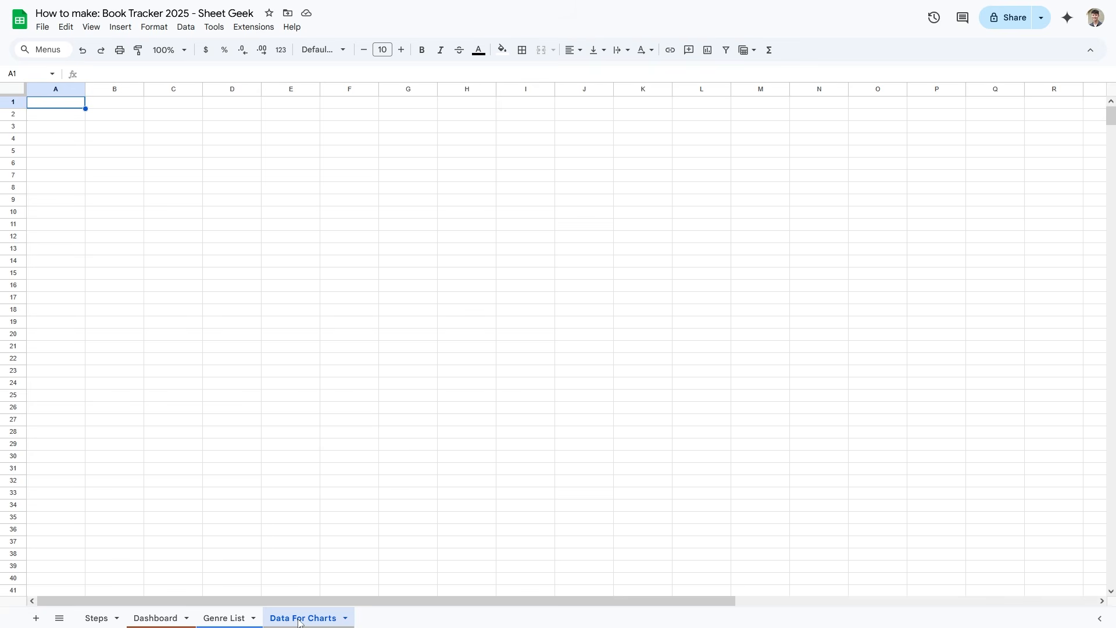
double_click(49, 106)
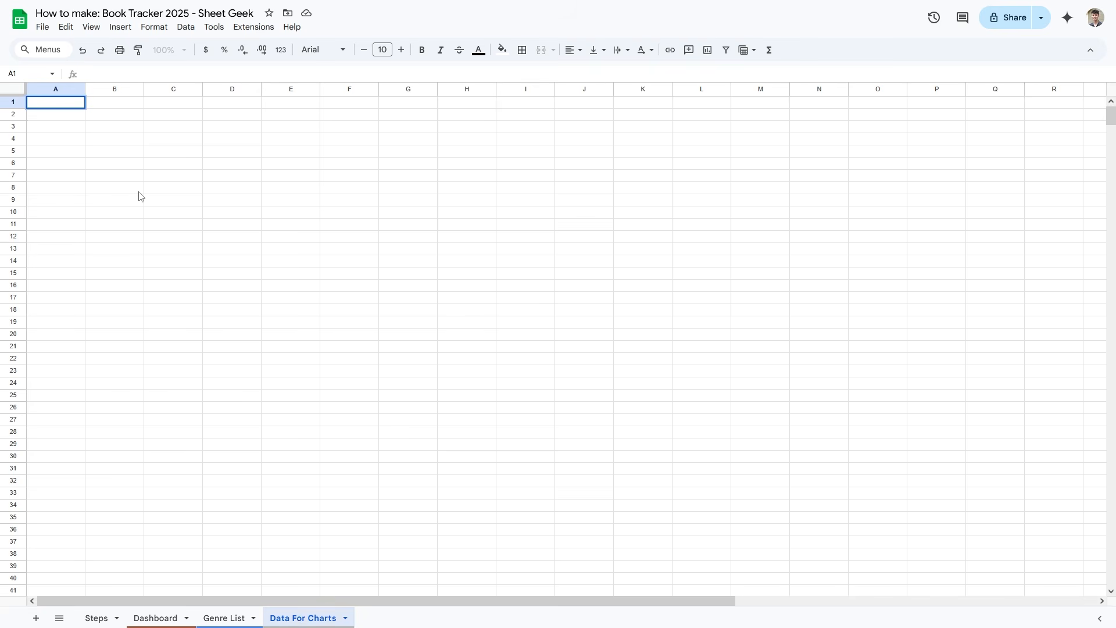
text(Books Read / Month Chart)
key(Return)
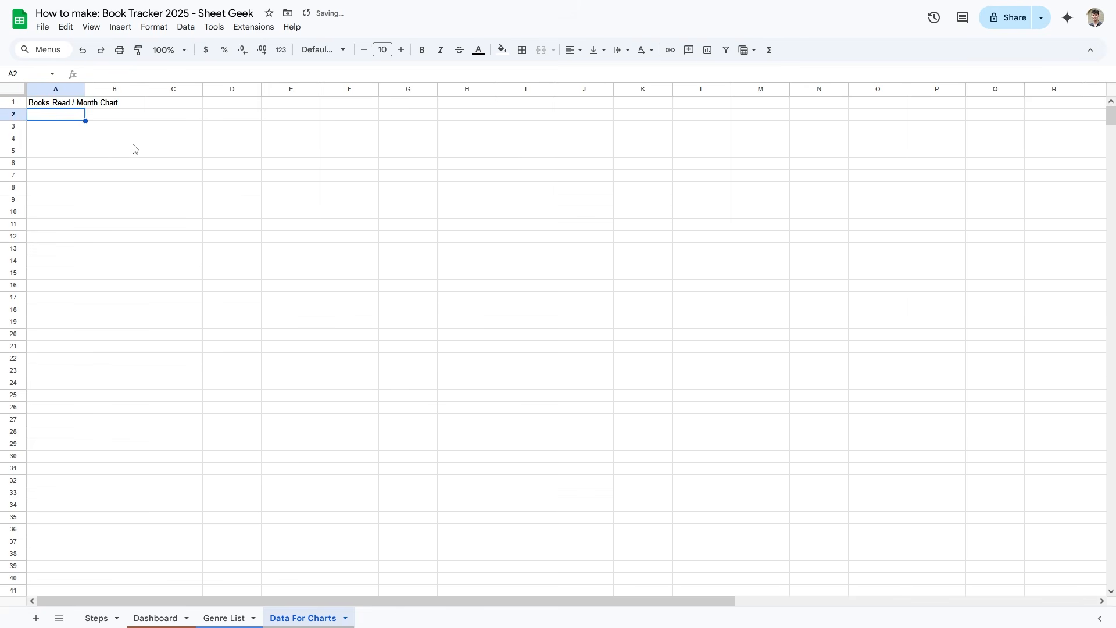
click(68, 108)
key(ctrl+b)
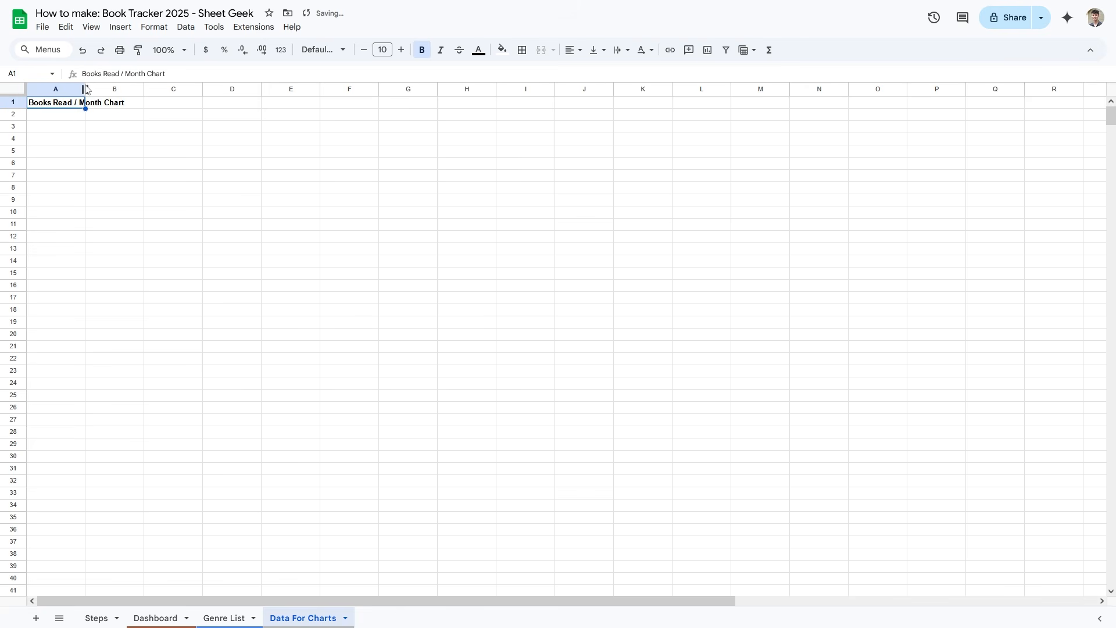
double_click(85, 89)
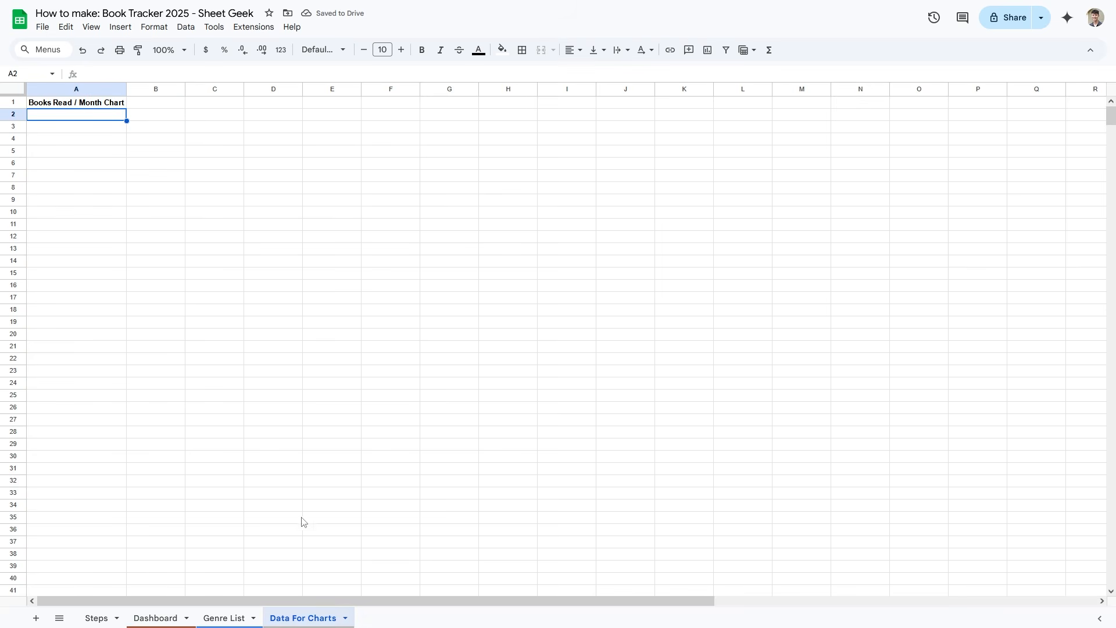
- Create a pivot table from Dashboard!A19:M521 on the existing Data For Charts sheet, starting at cell A2
click(155, 618)
click(186, 344)
drag(79, 322, 908, 327)
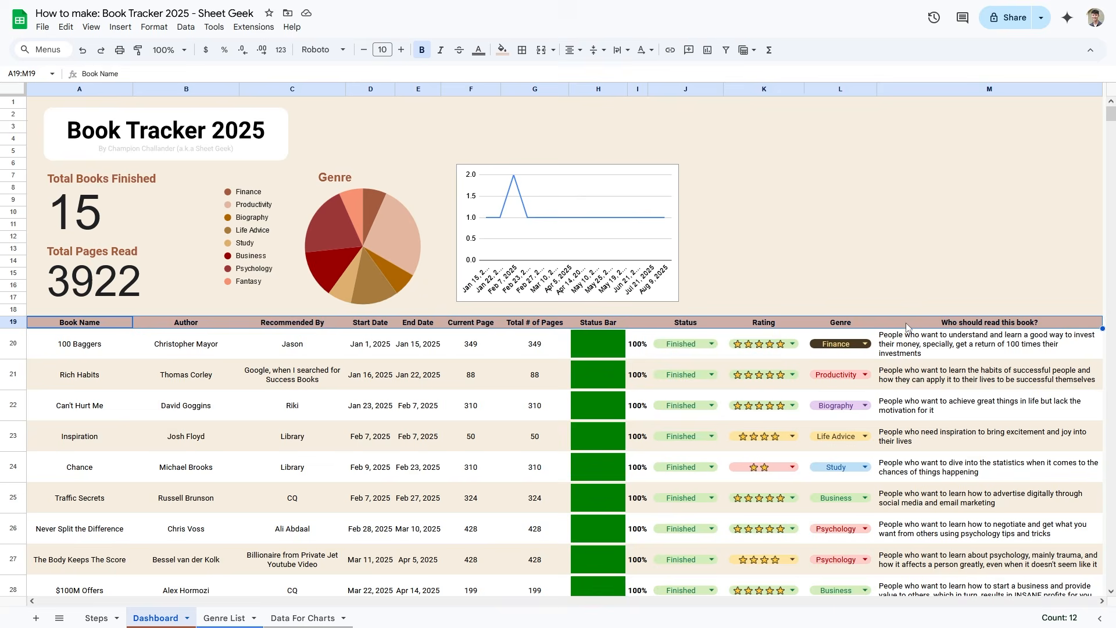
key(ctrl+shift+Down)
key(ctrl+shift+Down)
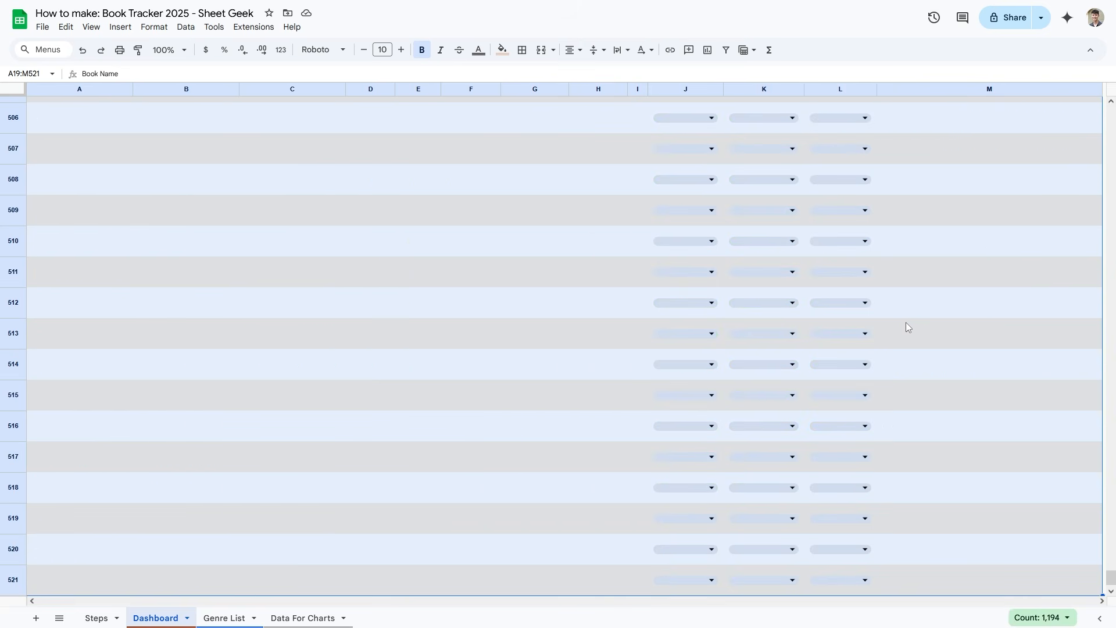
click(120, 26)
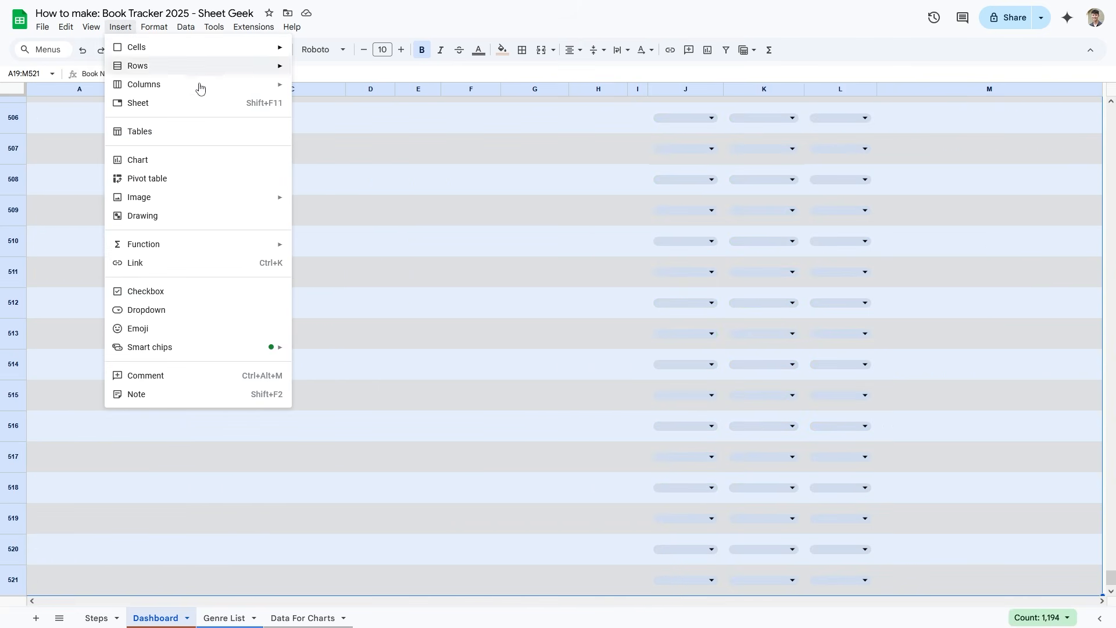
click(176, 182)
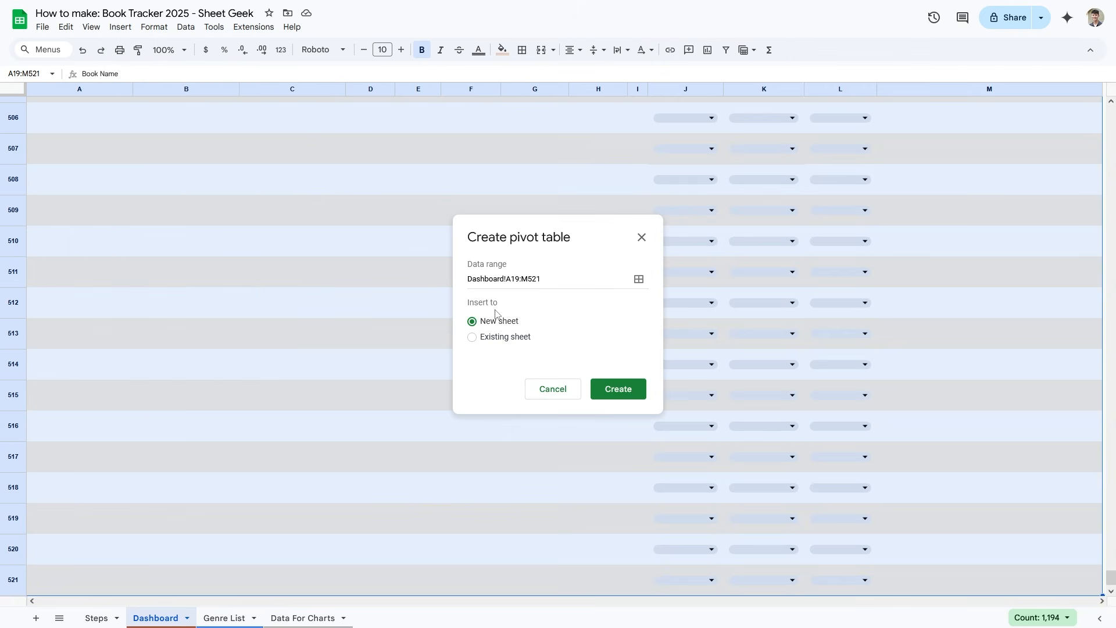
click(502, 340)
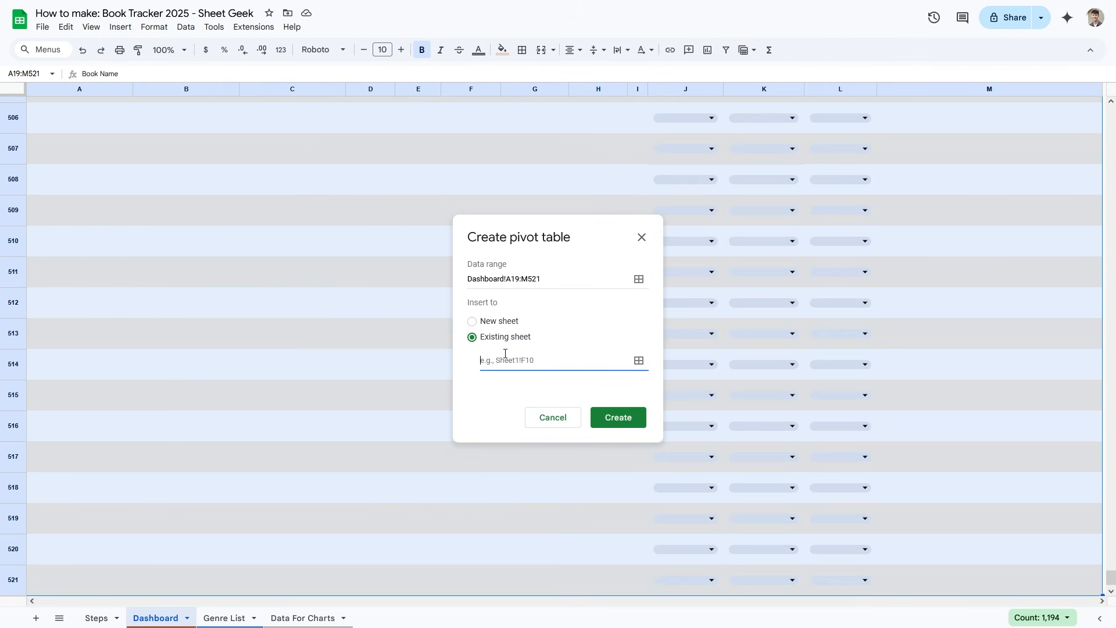
click(638, 360)
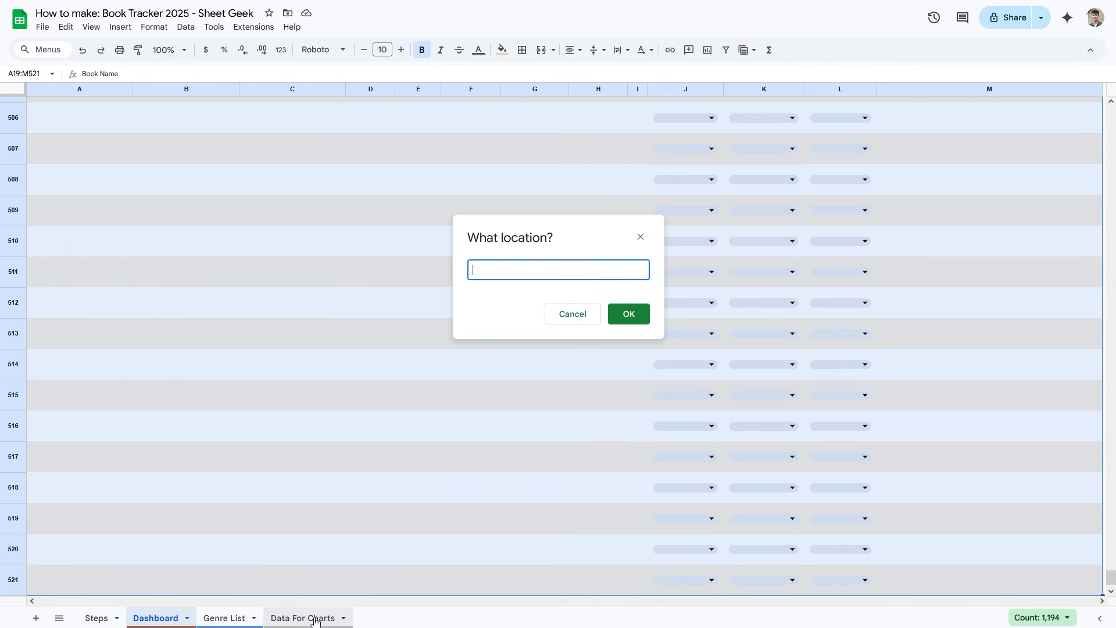
click(314, 619)
click(630, 317)
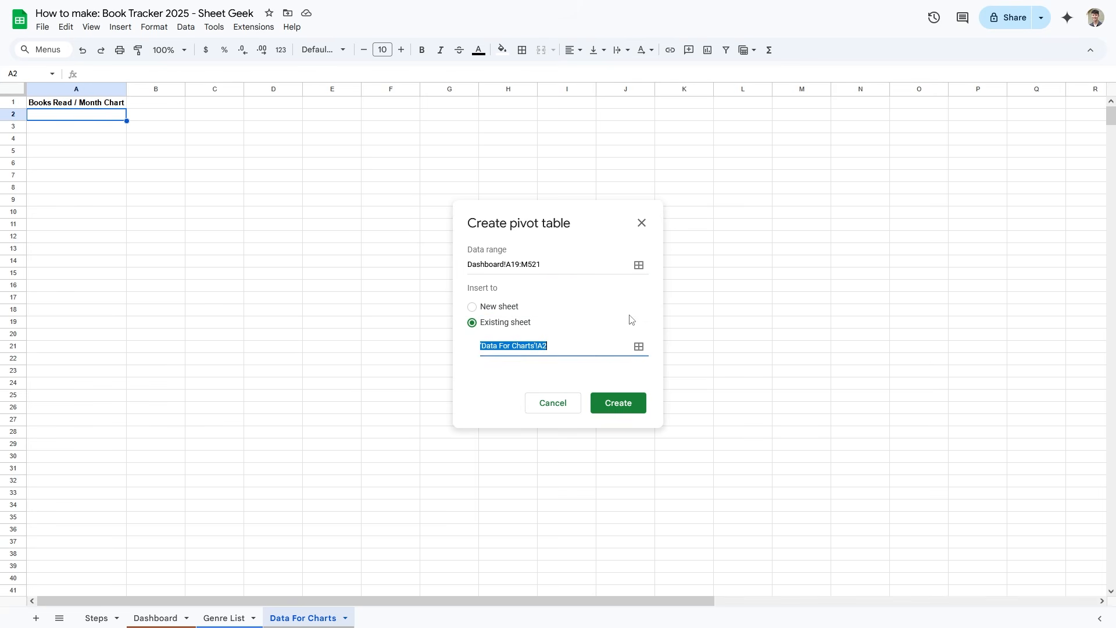
click(619, 403)
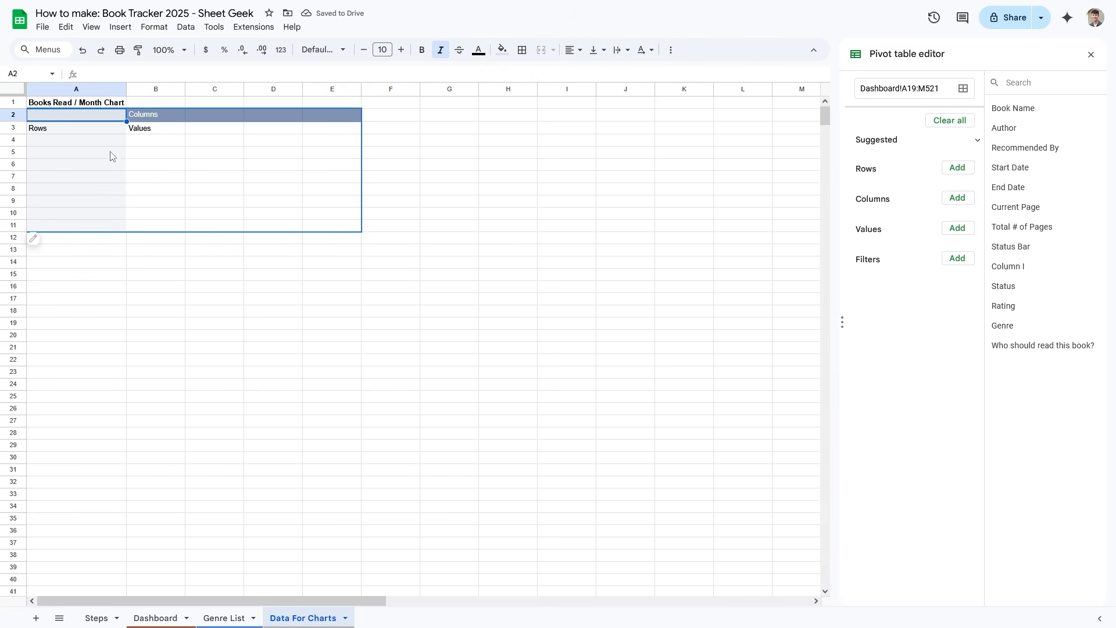
- Add the End Date field to the pivot table as its rows
drag(107, 146, 100, 224)
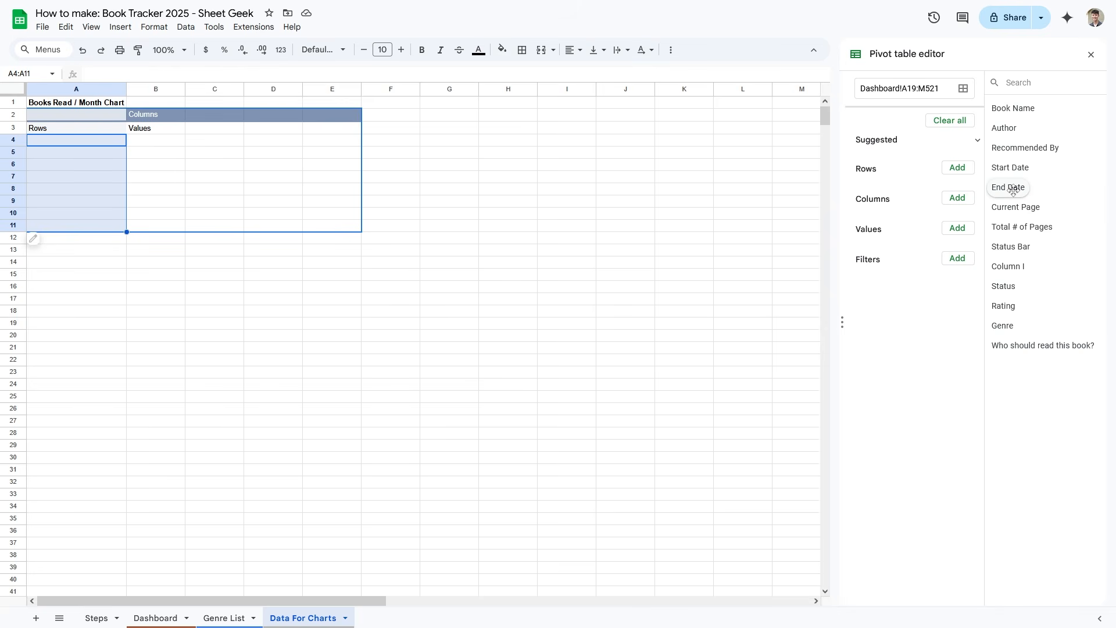
drag(1009, 188, 892, 192)
drag(105, 140, 112, 300)
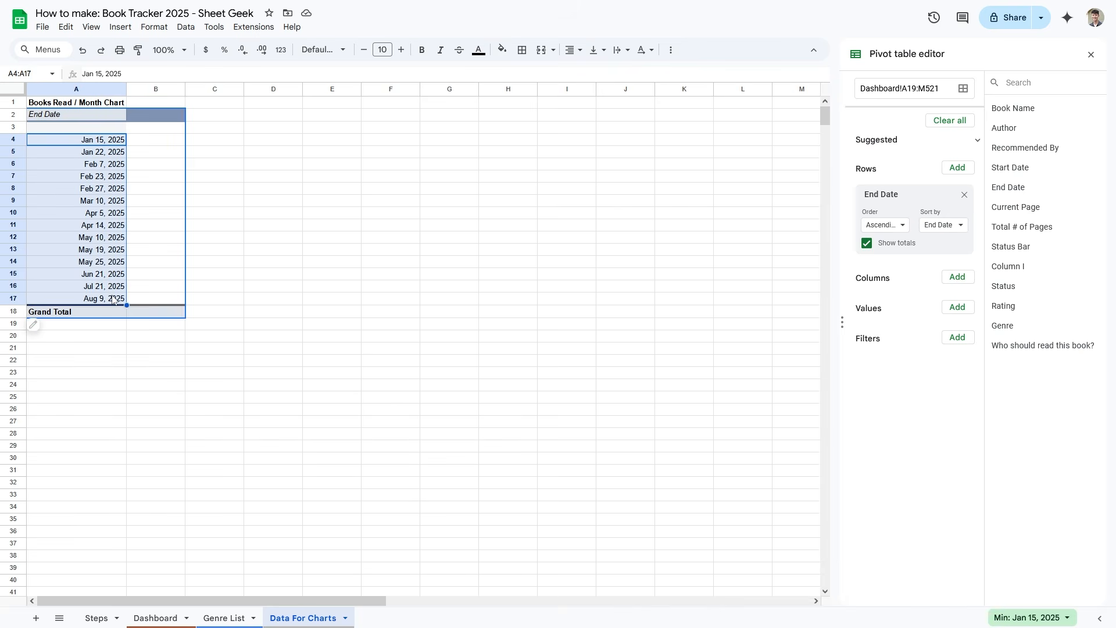
click(247, 254)
- Group the pivot table's End Date rows by Month with a pivot date group
click(118, 193)
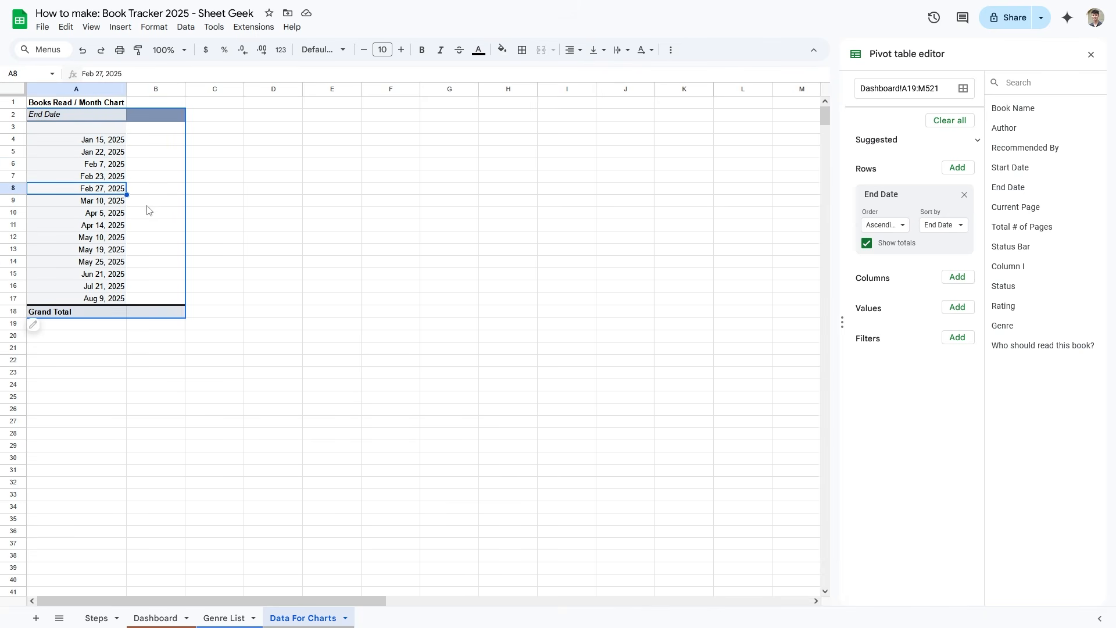
right_click(108, 193)
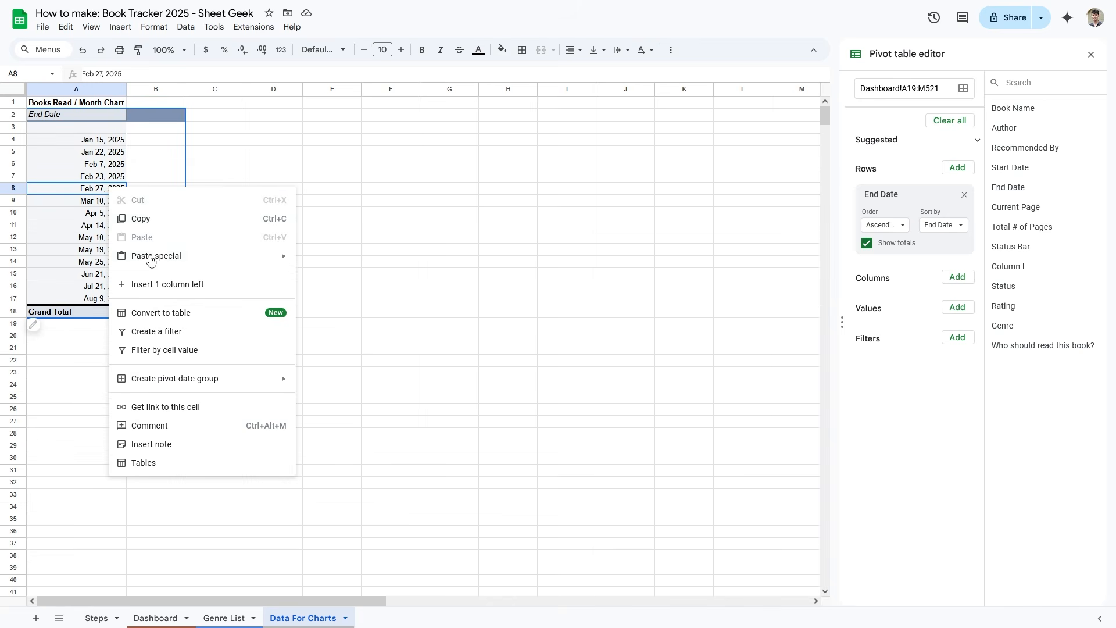
mouse_move(231, 386)
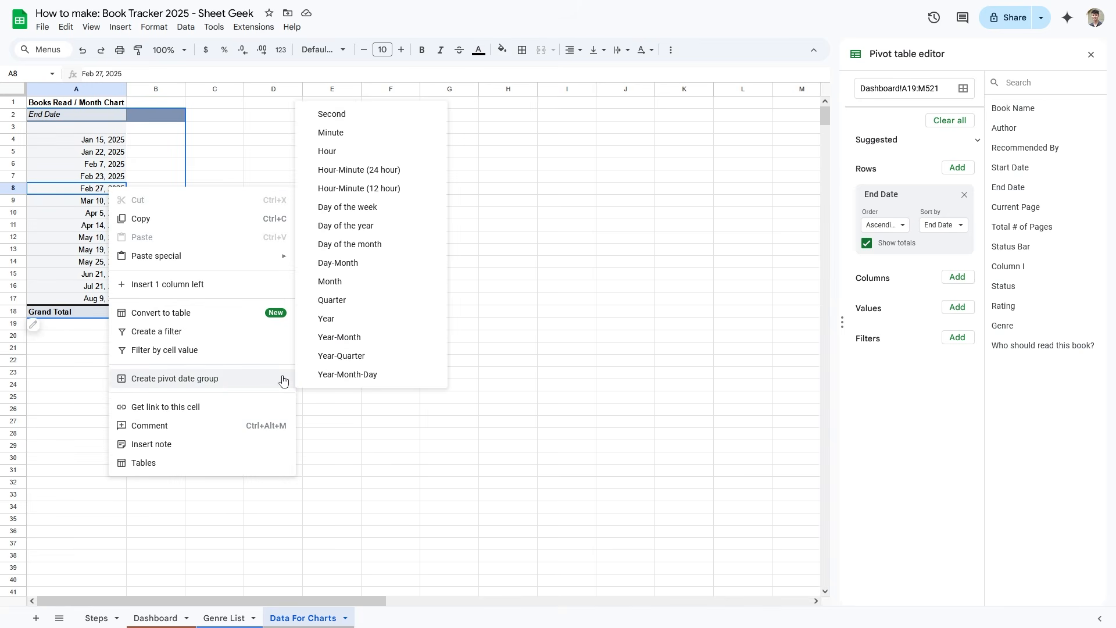
click(349, 283)
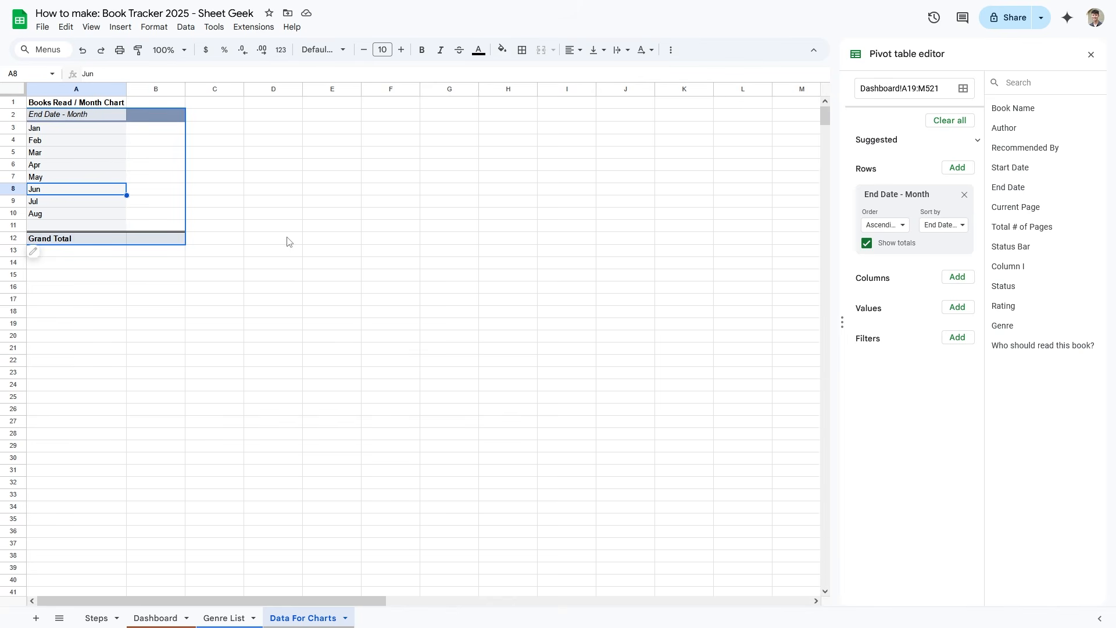
- Turn off totals for the month rows and add Status as a pivot value summarized by COUNTA
drag(841, 323, 725, 322)
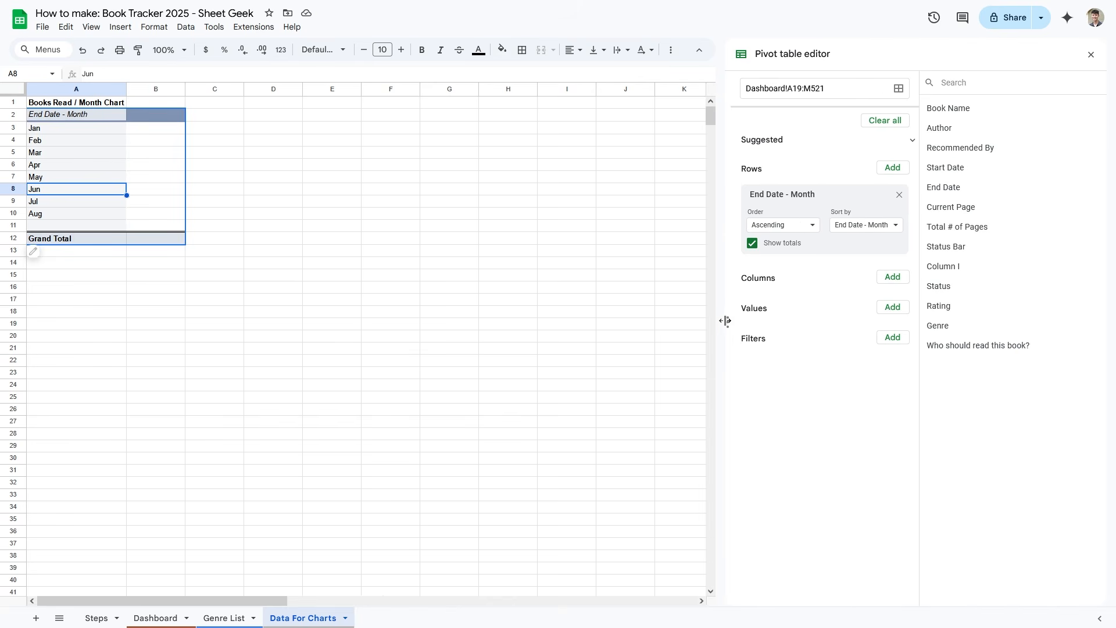
click(752, 244)
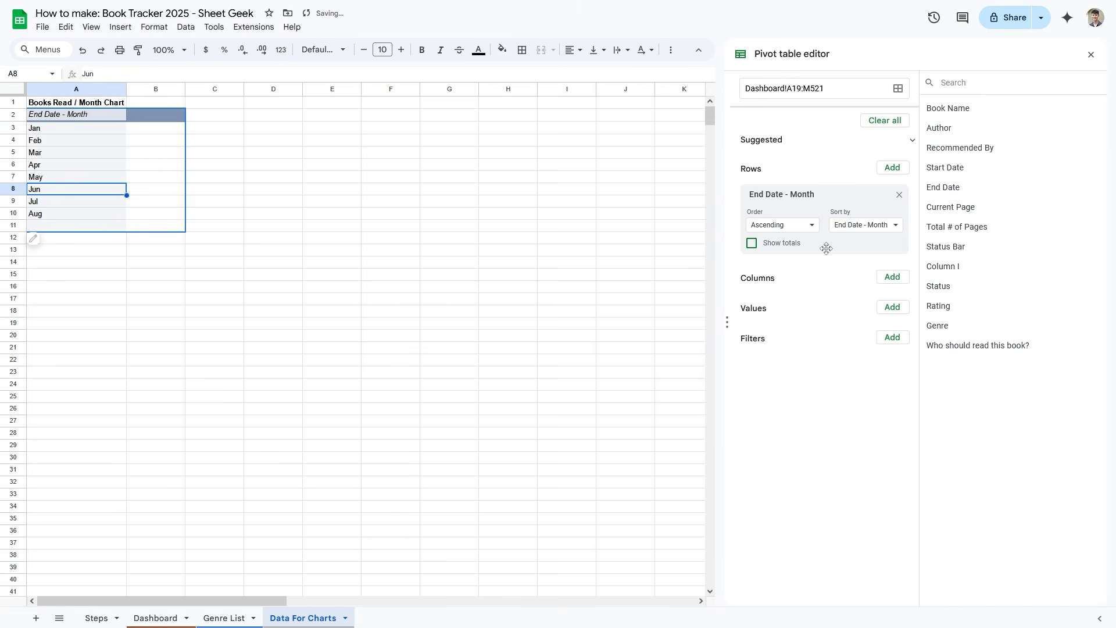
click(893, 309)
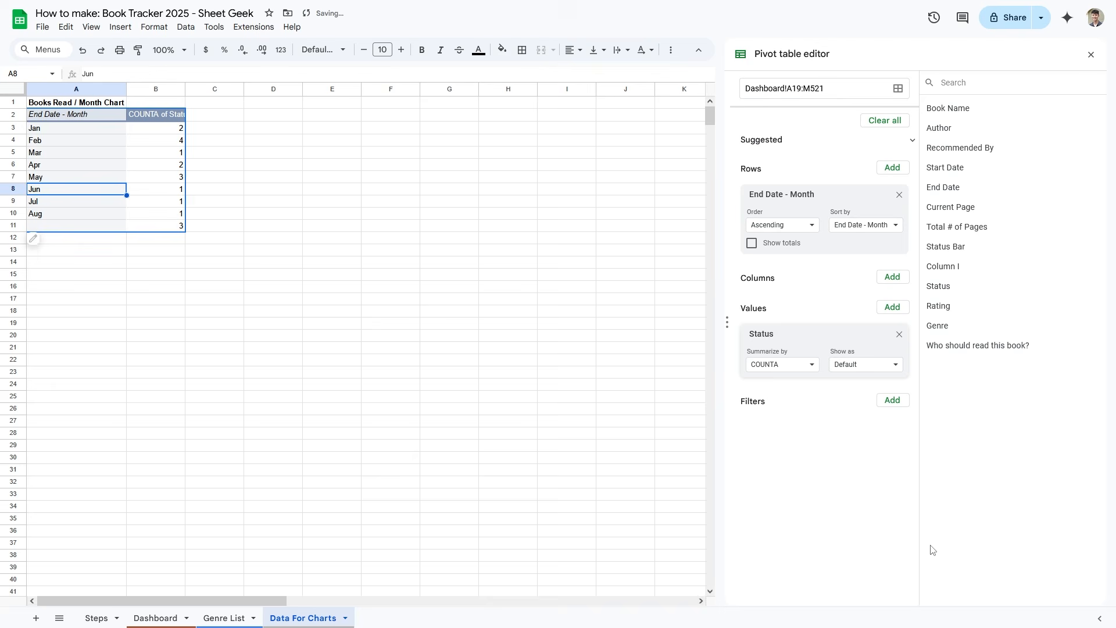
click(905, 548)
- Add a pivot table filter on End Date with the condition "Is not empty" to drop the blank-month row
drag(172, 130, 165, 204)
click(156, 226)
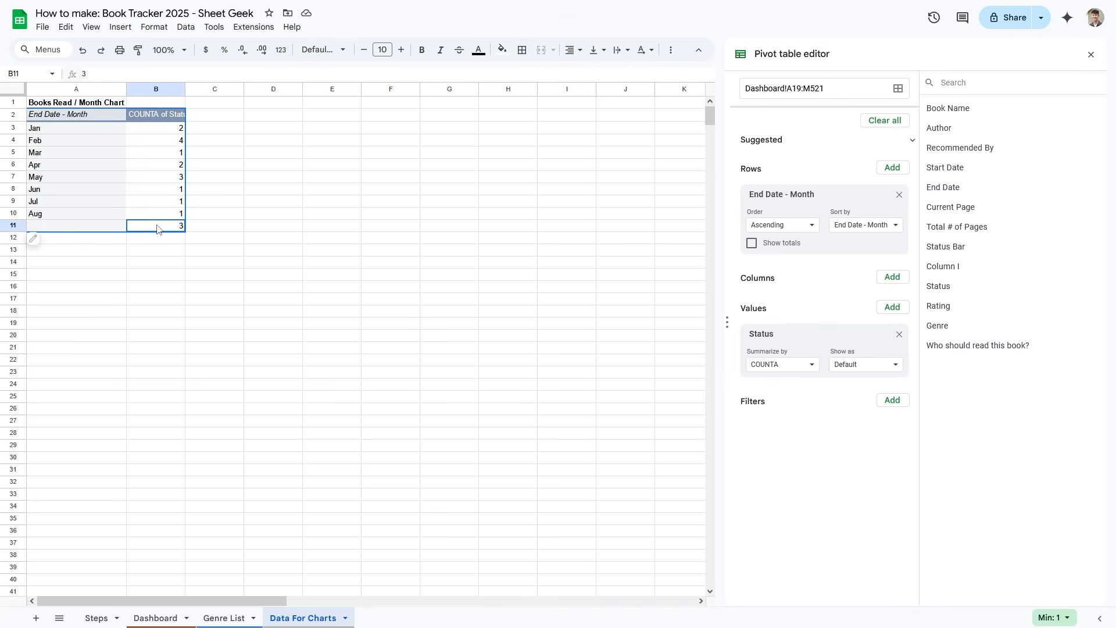
drag(99, 227, 138, 228)
click(93, 227)
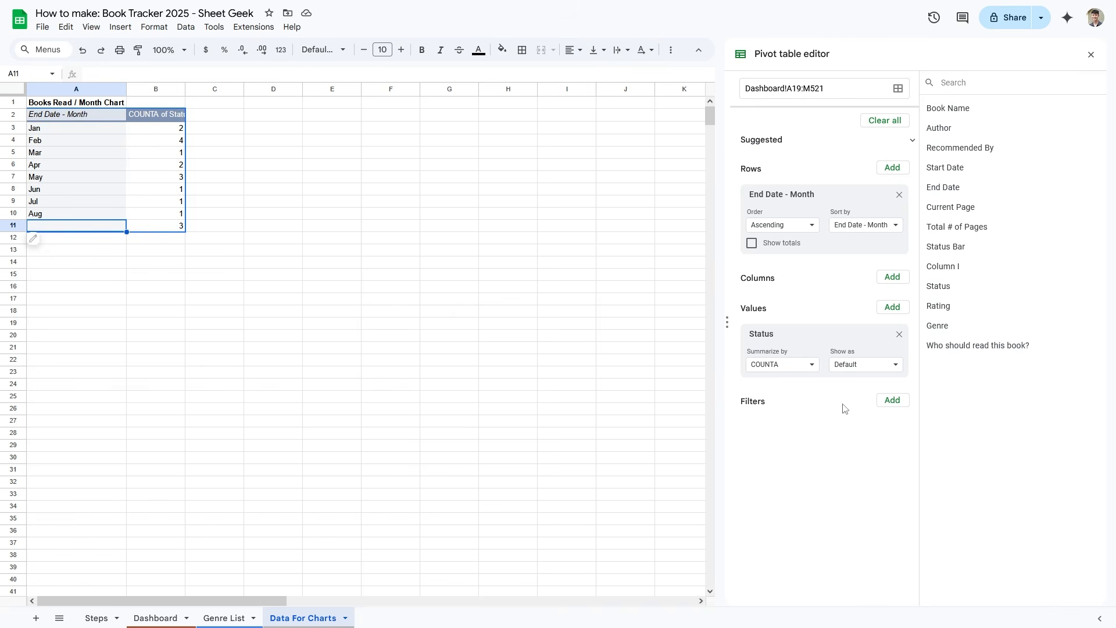
click(893, 401)
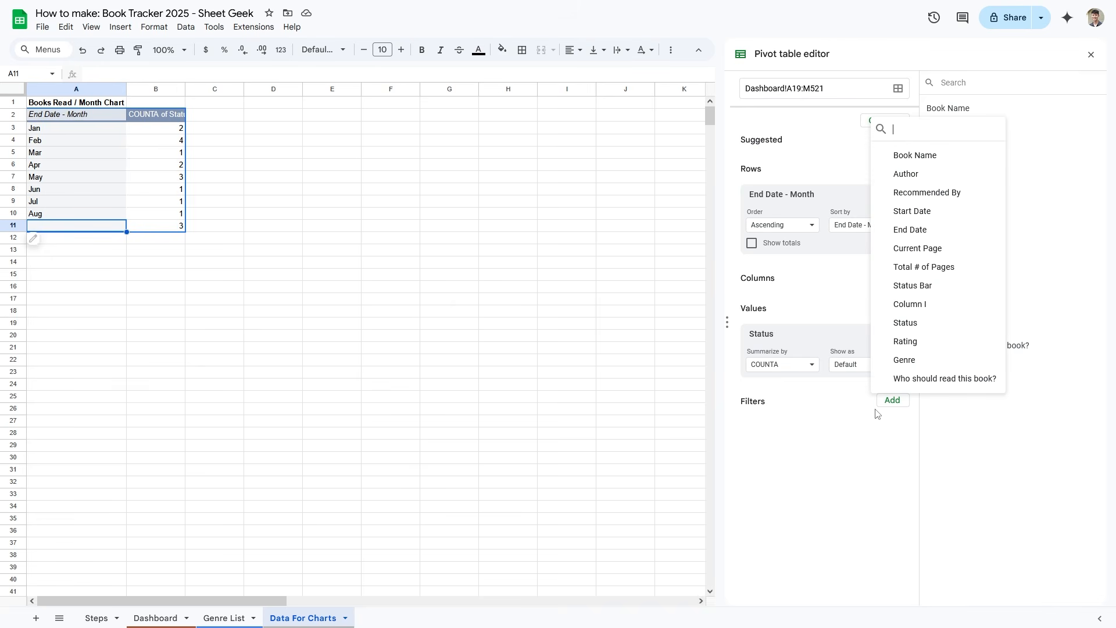
click(913, 231)
click(782, 456)
click(794, 424)
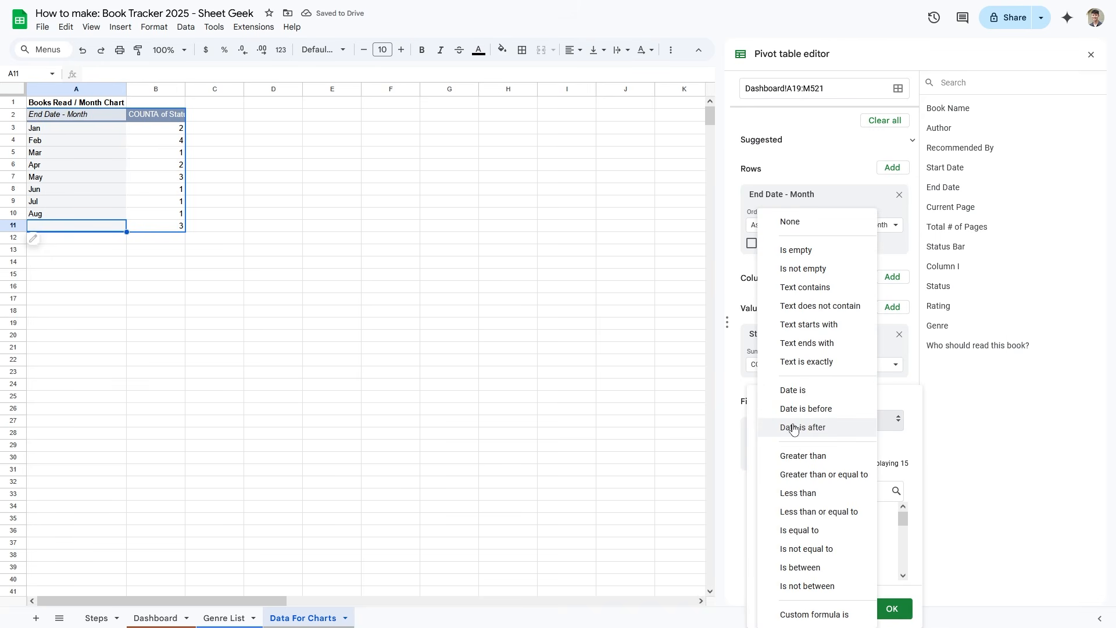
click(825, 269)
click(892, 614)
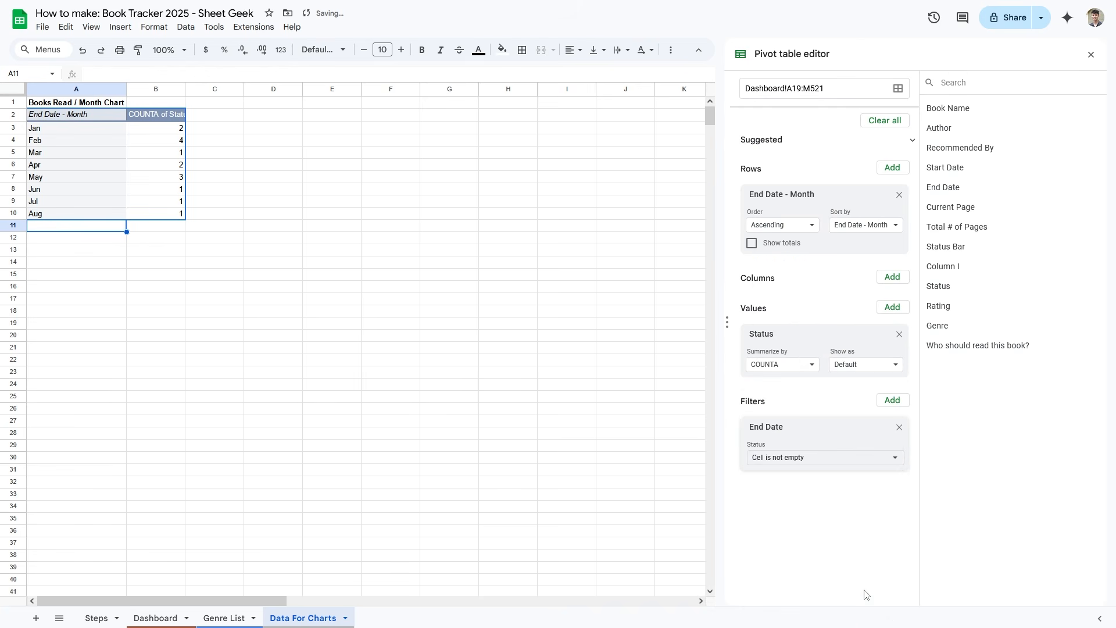
click(329, 273)
- Rename the pivot table headers to "# of Books Read" in B2 and "Month" in A2
click(152, 237)
click(152, 116)
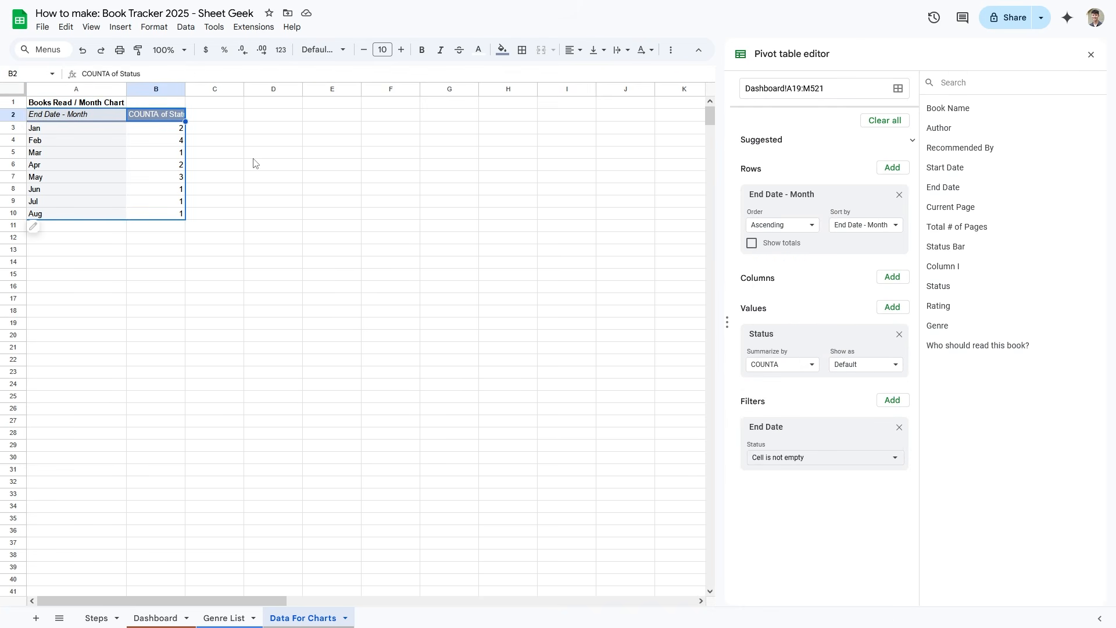
text(# of Book)
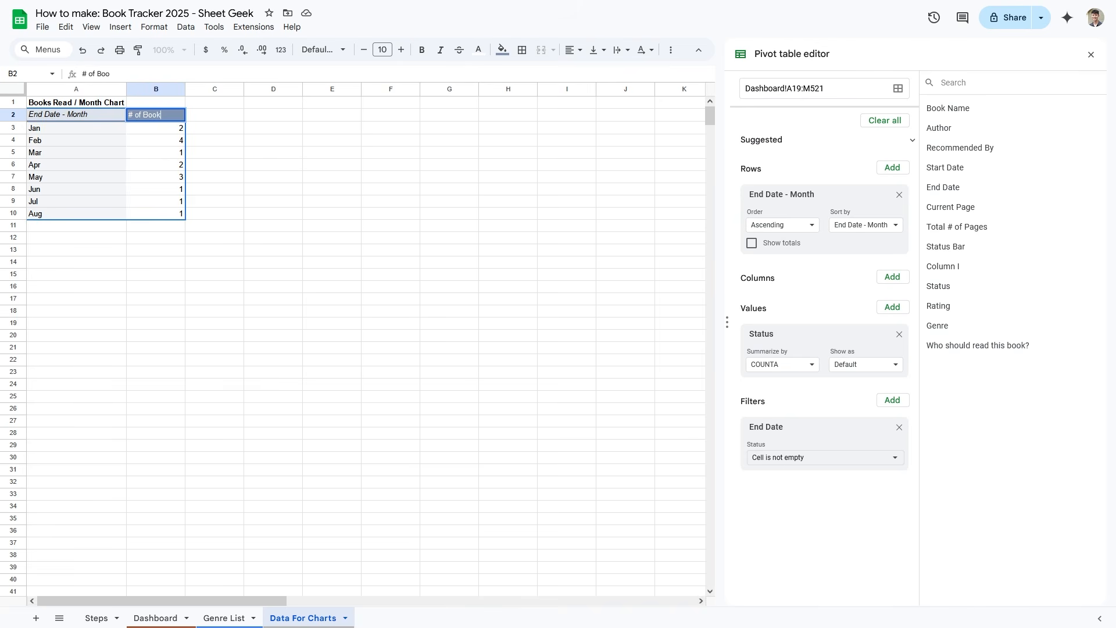
text(s Read)
key(Return)
key(Up)
key(Left)
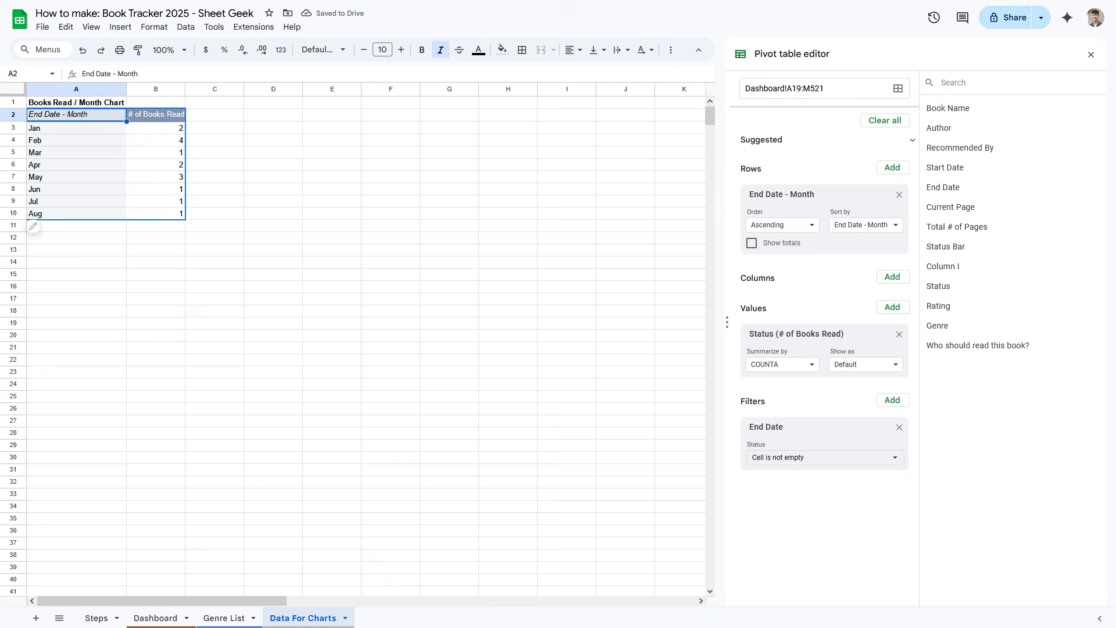
text(Month)
- Apply all borders to A2:B14, covering the header and twelve month rows
key(shift+Right)
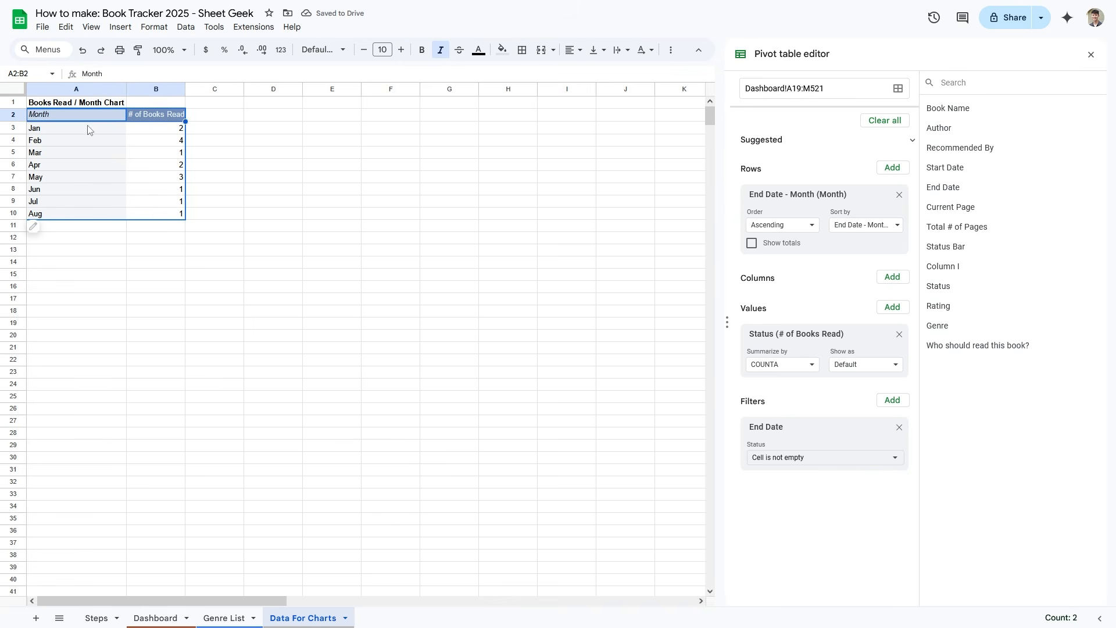
key(ctrl+Down)
drag(86, 130, 155, 274)
click(111, 255)
click(85, 215)
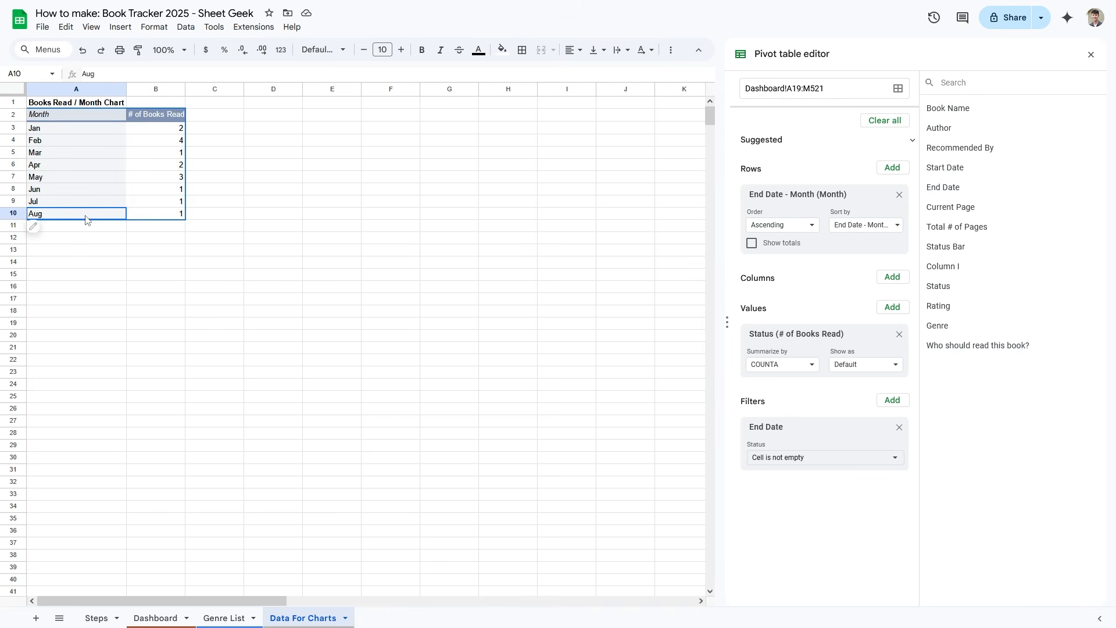
click(109, 225)
click(117, 240)
click(120, 251)
drag(108, 263, 160, 263)
click(522, 49)
click(530, 75)
click(256, 152)
- Center the contents of A2:B14 horizontally and close the pivot table editor
click(563, 51)
click(588, 76)
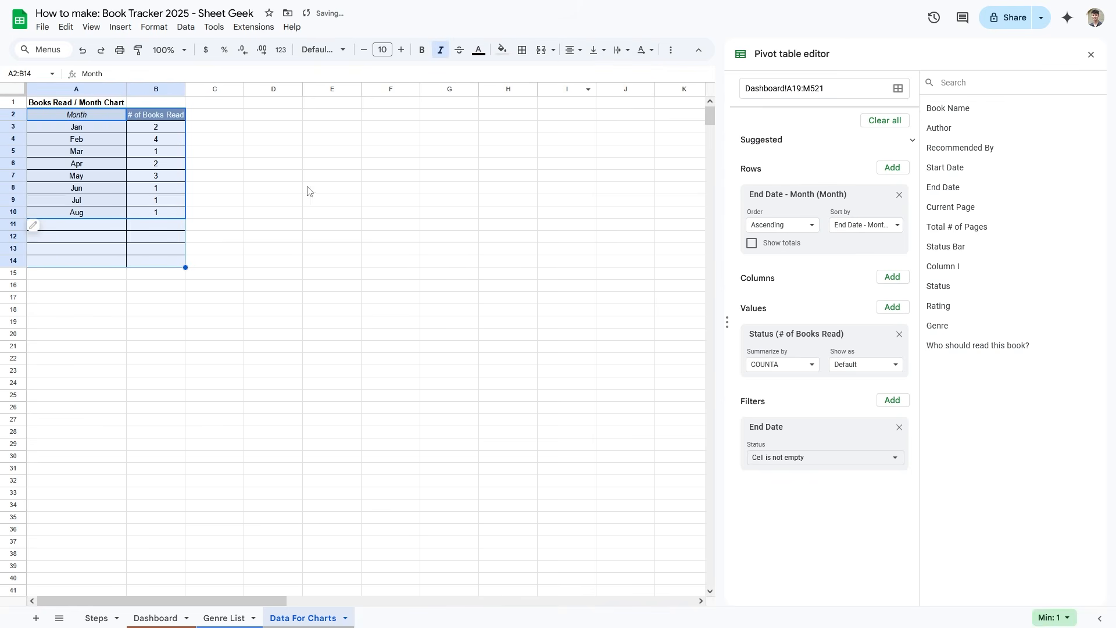
click(286, 195)
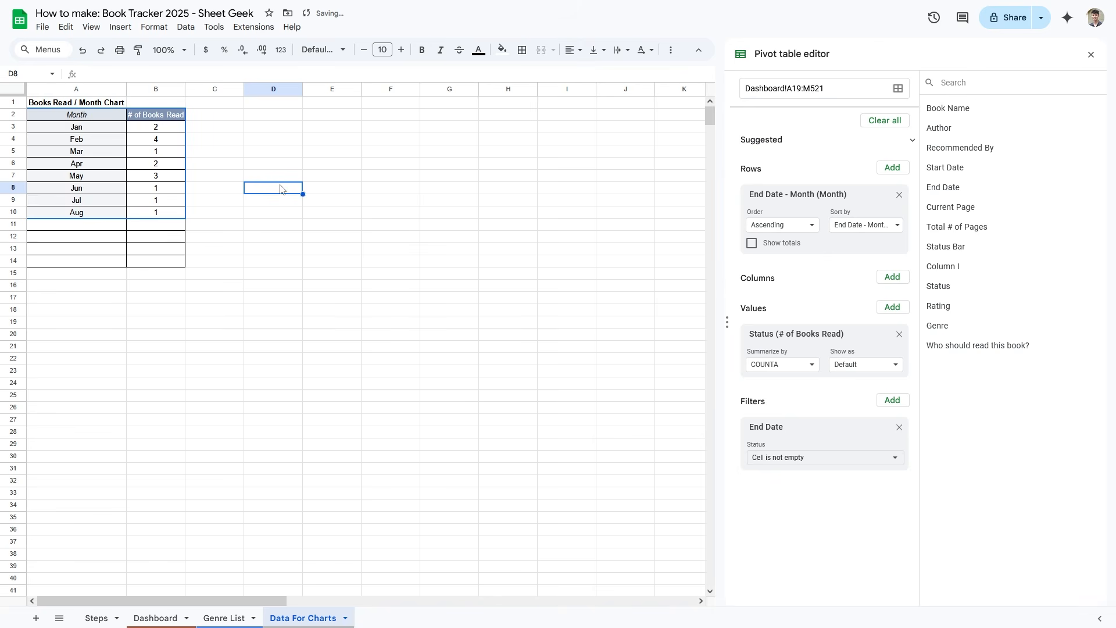
click(1091, 54)
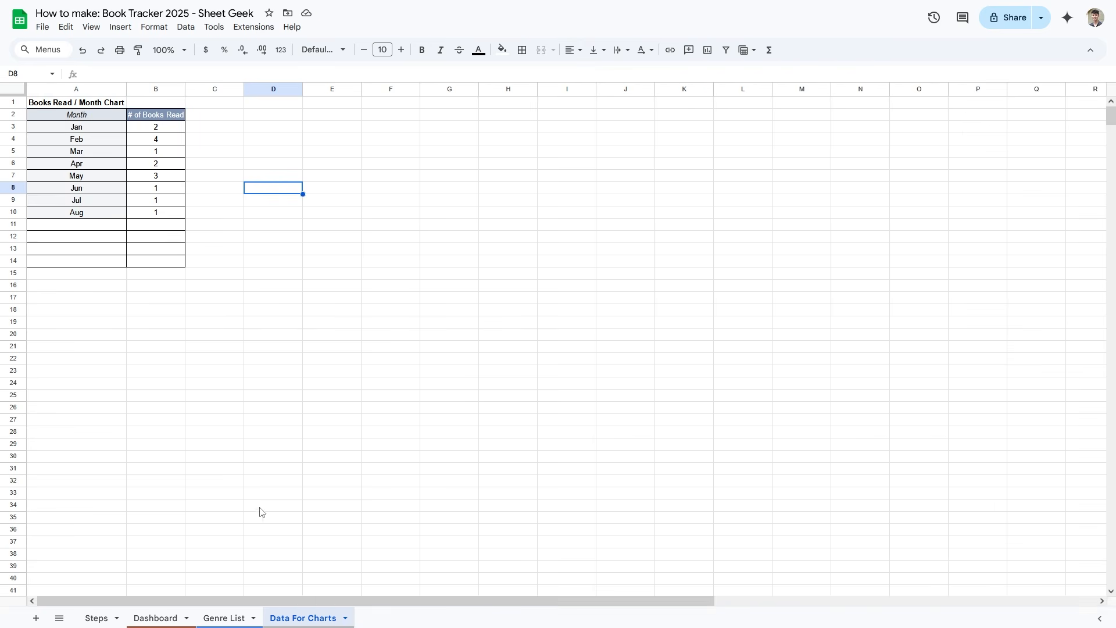
- Enter Sep 20, 2025 as the End Date of The Hero's Journey in Dashboard cell E35 and check the Data For Charts pivot table
click(155, 618)
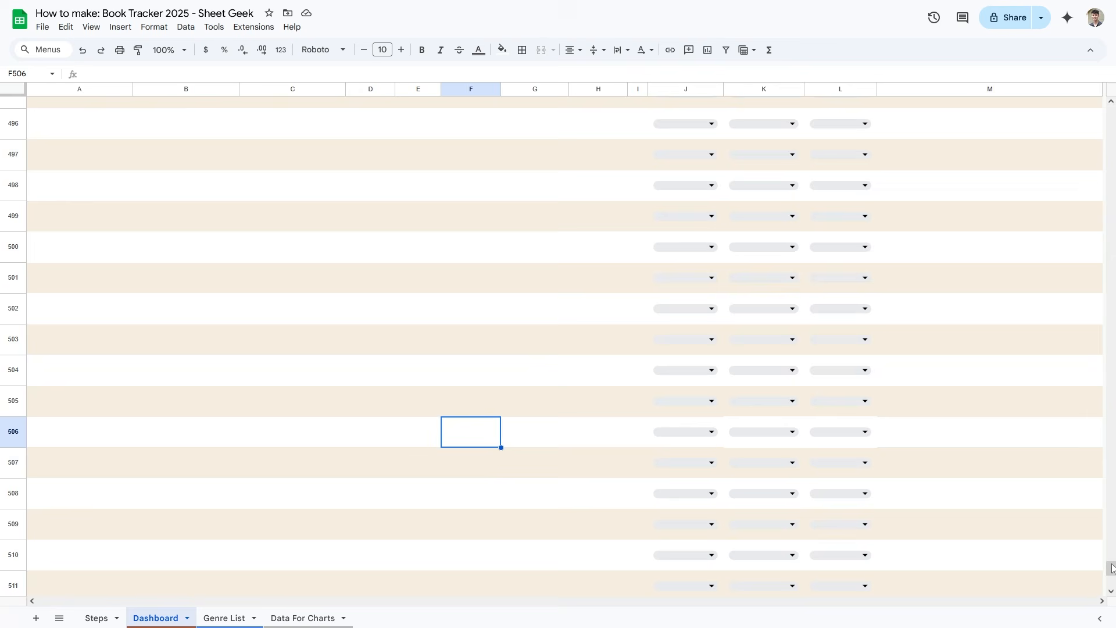
drag(1112, 568, 1111, 120)
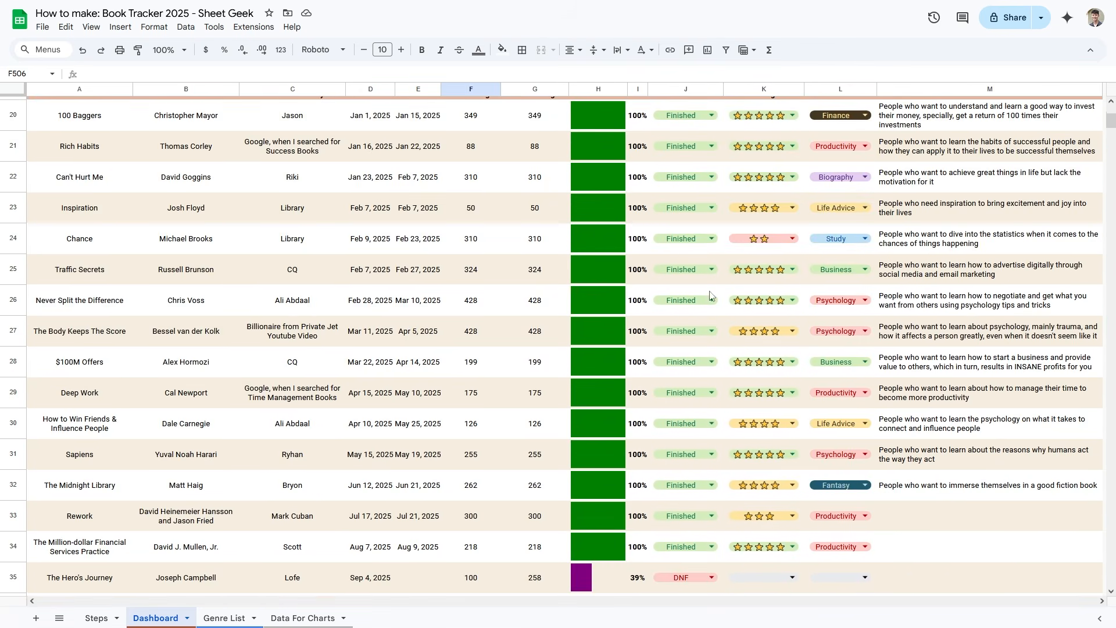
scroll(710, 295, down, 2)
click(423, 479)
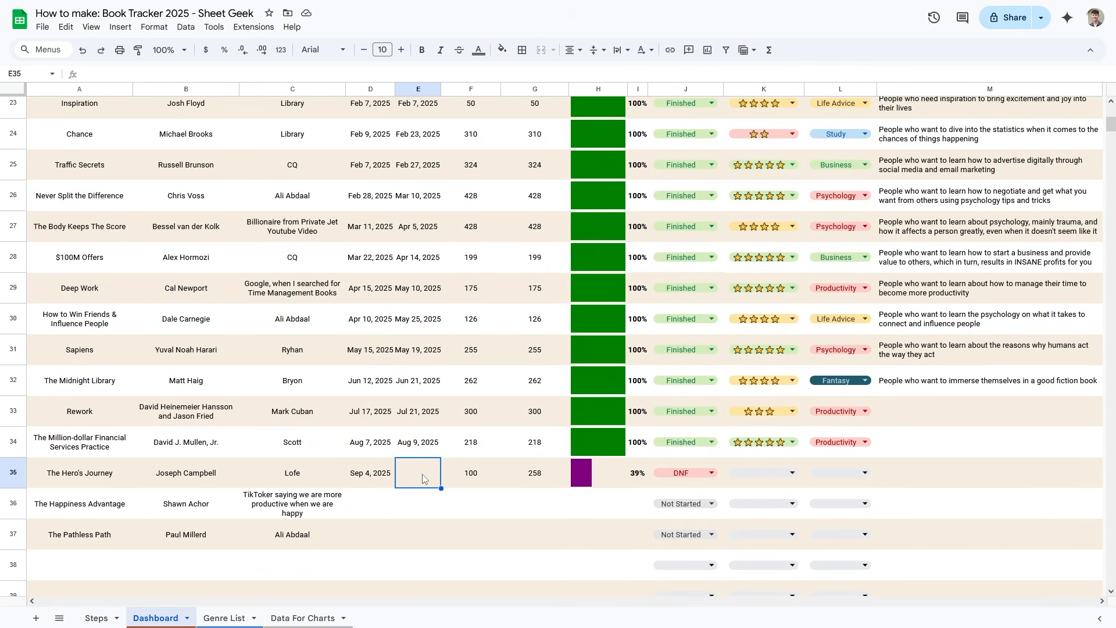
text(Sep 20, 2025)
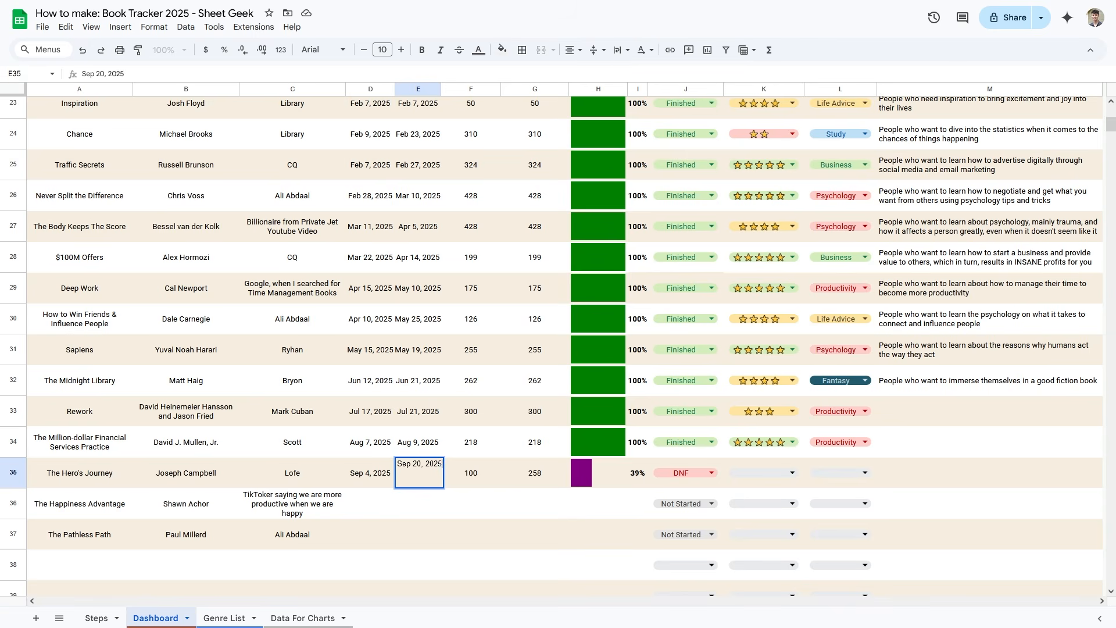
key(Return)
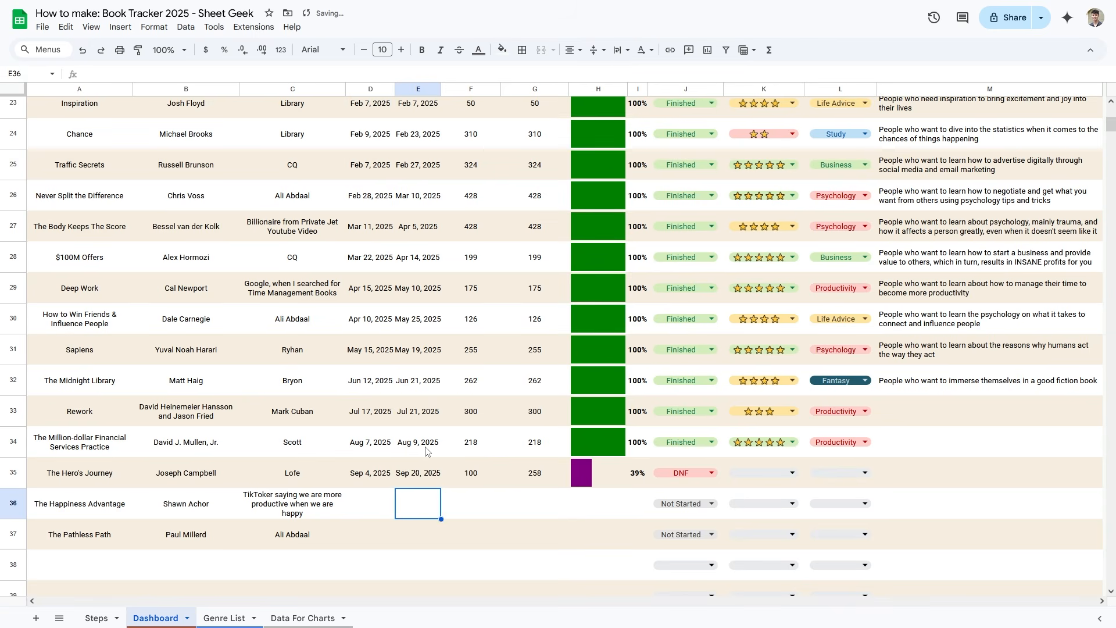
click(309, 616)
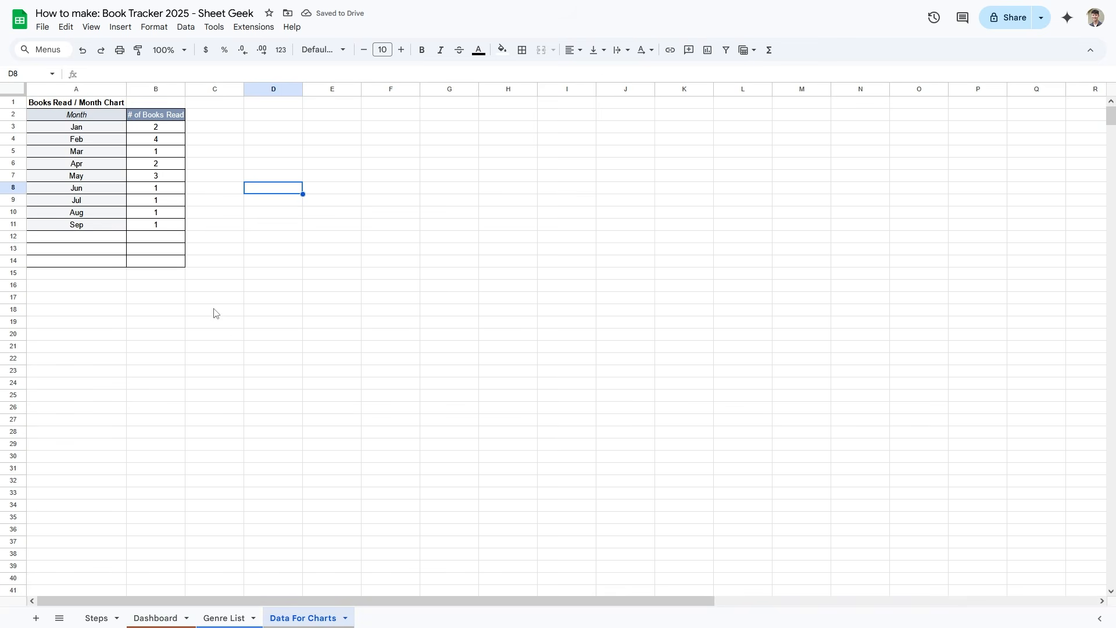
drag(113, 227, 129, 227)
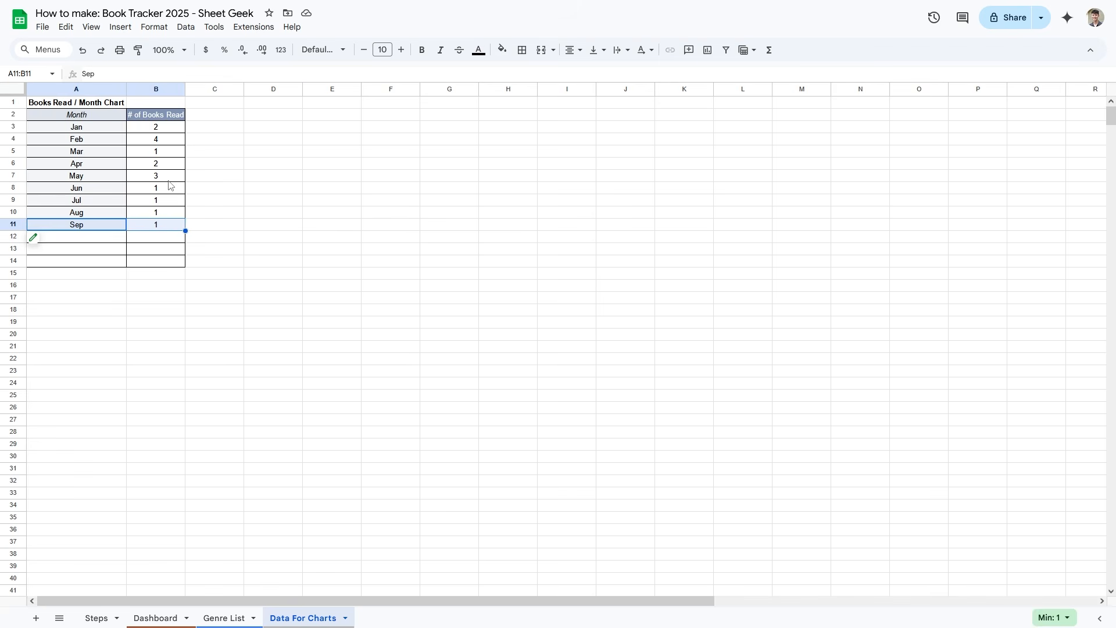
- Clear the test End Date from Dashboard cell E35 and recheck the pivot table on Data For Charts
click(155, 617)
scroll(501, 521, down, 4)
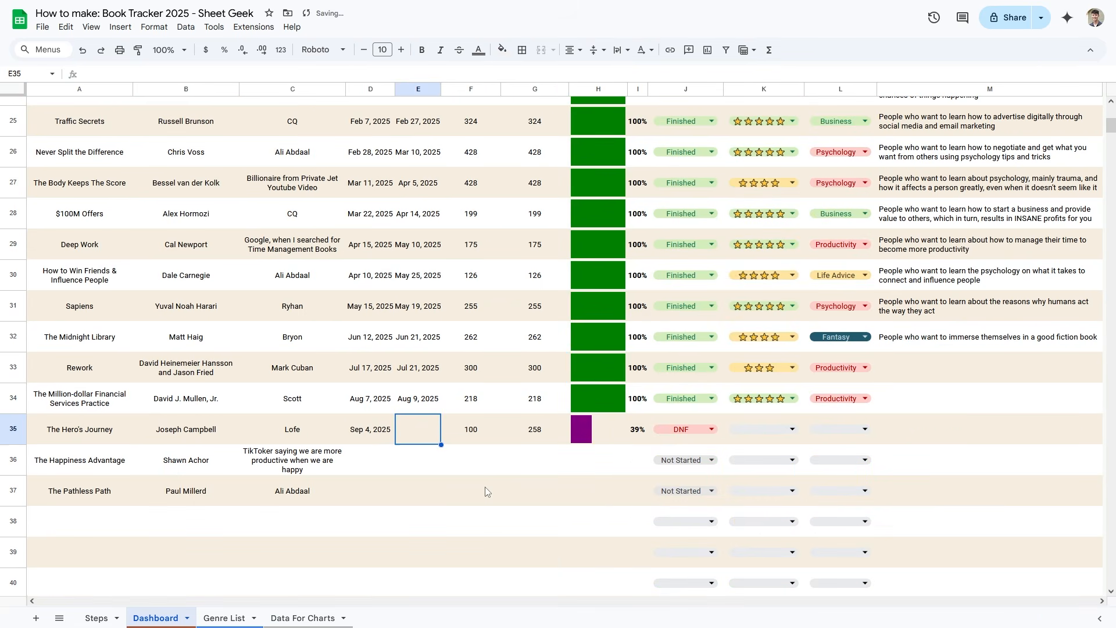
click(307, 618)
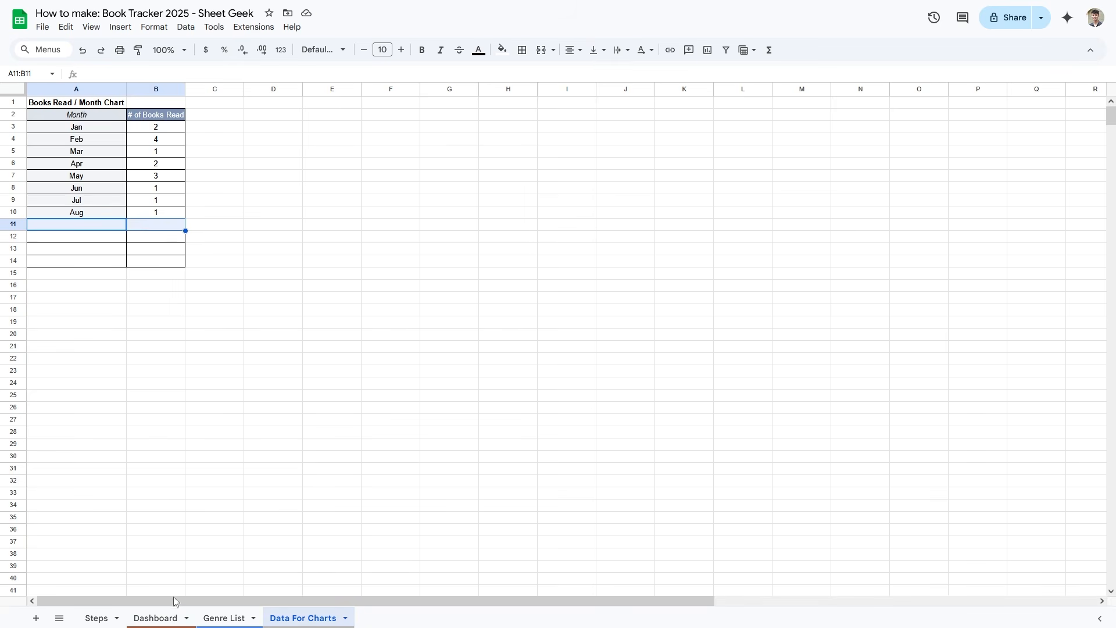
- Change the Dashboard line chart's data range to 'Data For Charts'!A2:B14
click(158, 617)
scroll(426, 372, up, 5)
click(519, 236)
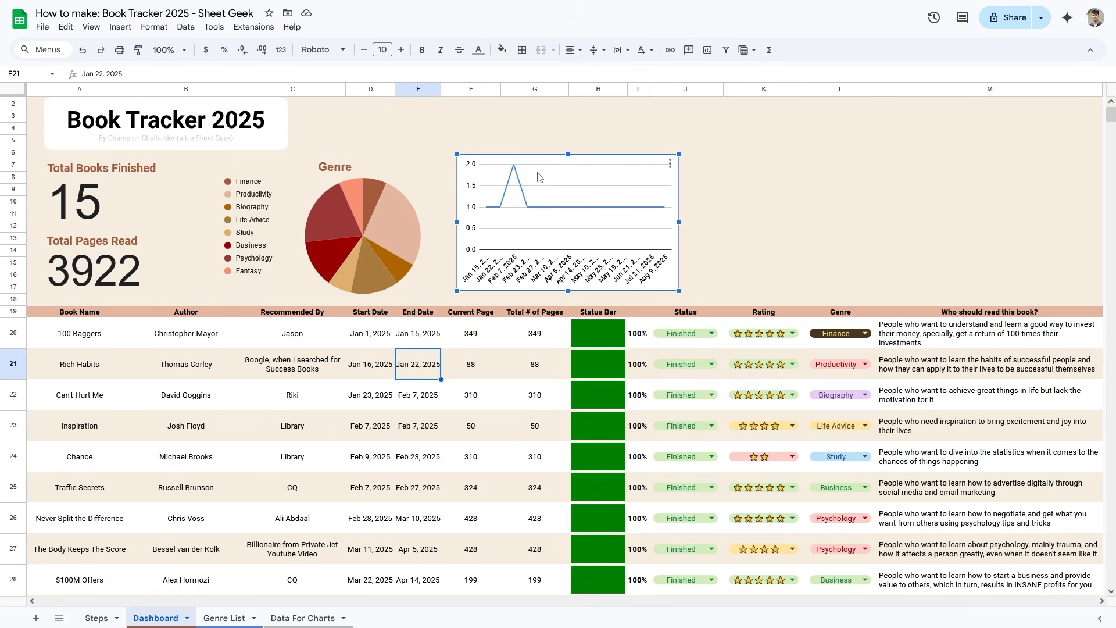
double_click(642, 186)
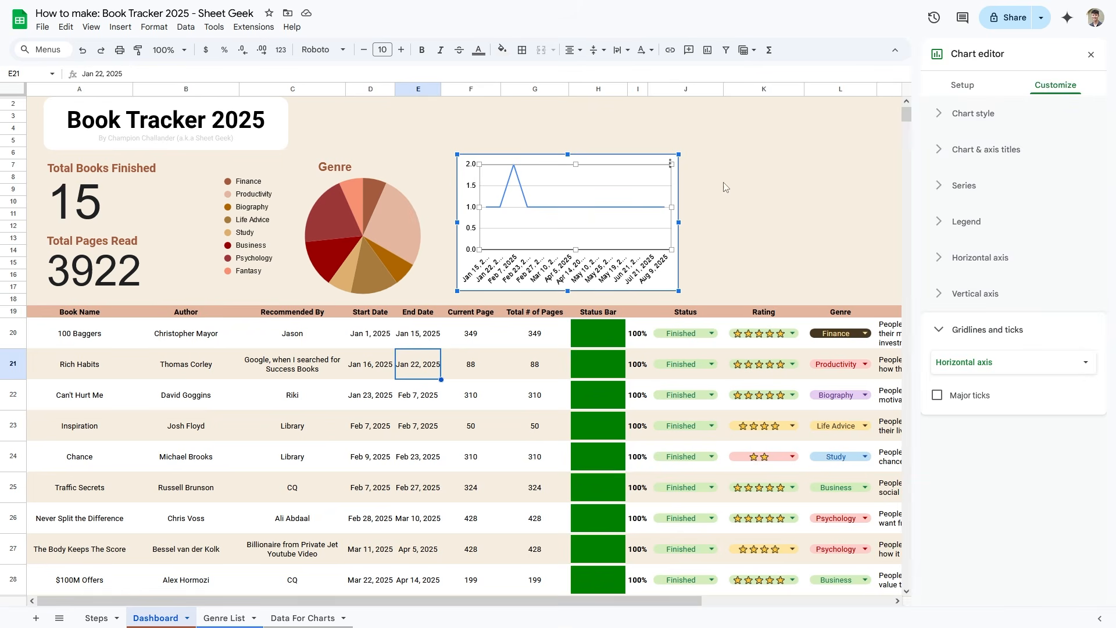
click(963, 92)
click(945, 179)
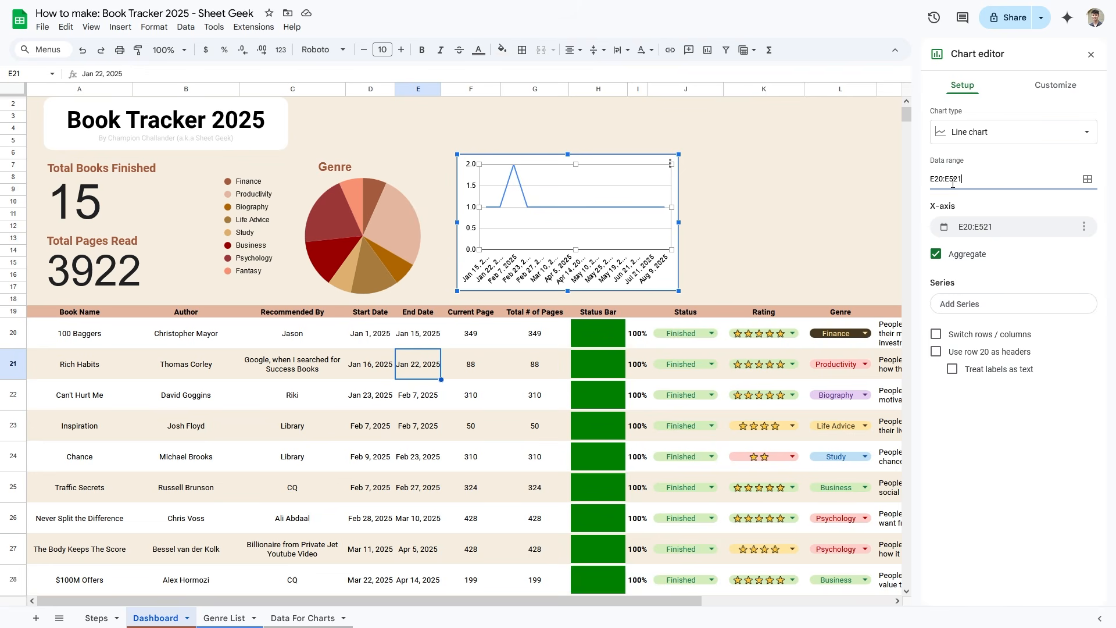
key(BackSpace)
click(310, 618)
drag(74, 119, 161, 228)
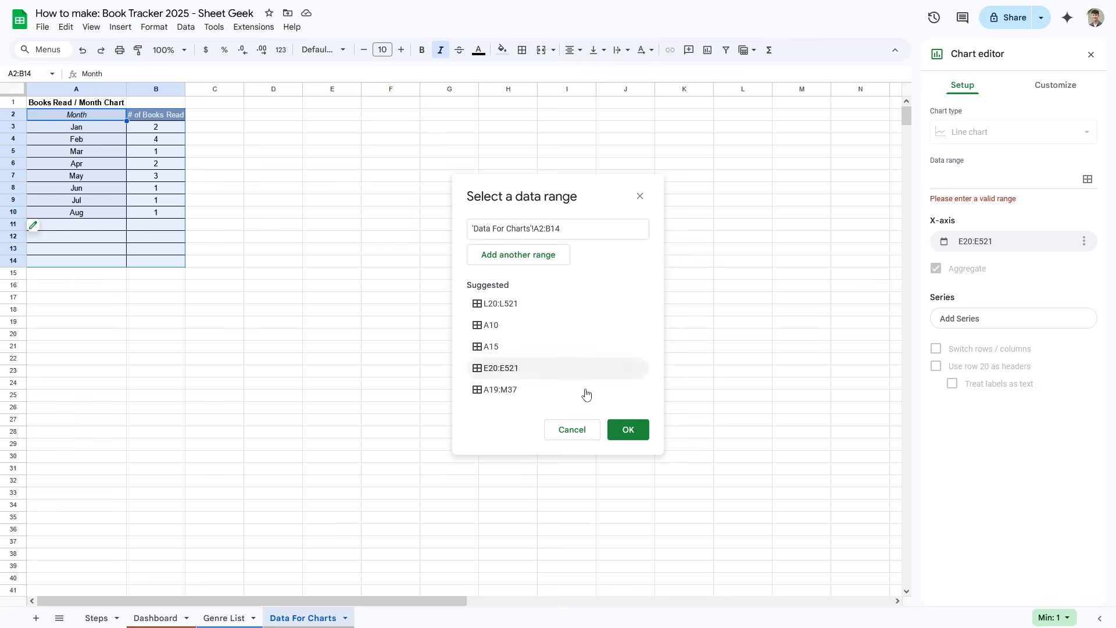
click(628, 429)
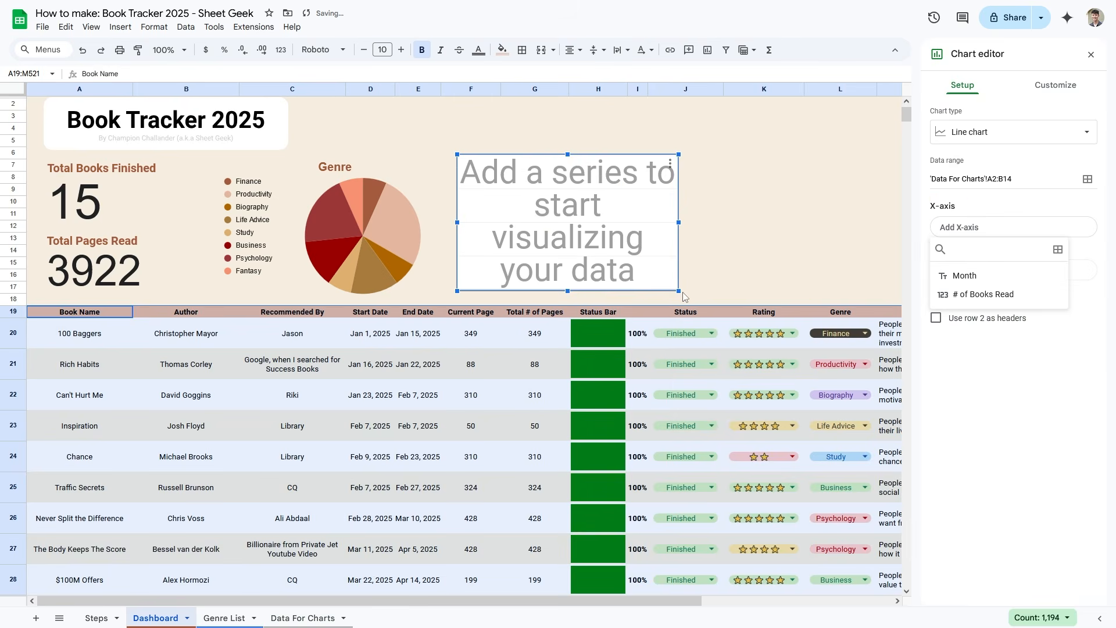
- Set Month as the line chart's X-axis and add # of Books Read as its series
click(976, 229)
click(959, 276)
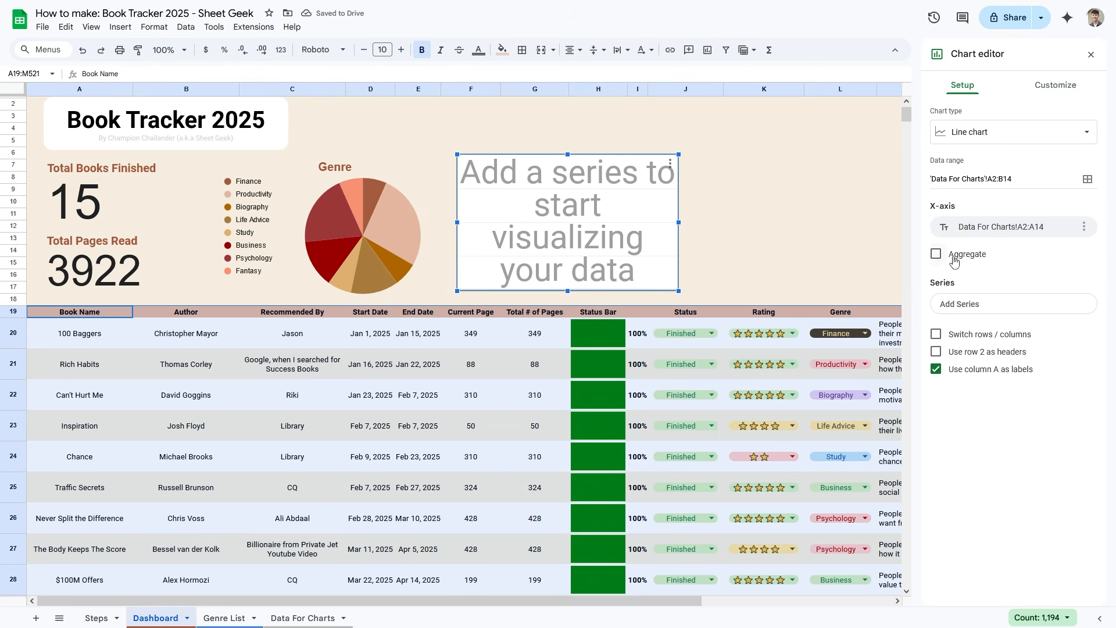
click(961, 304)
click(988, 349)
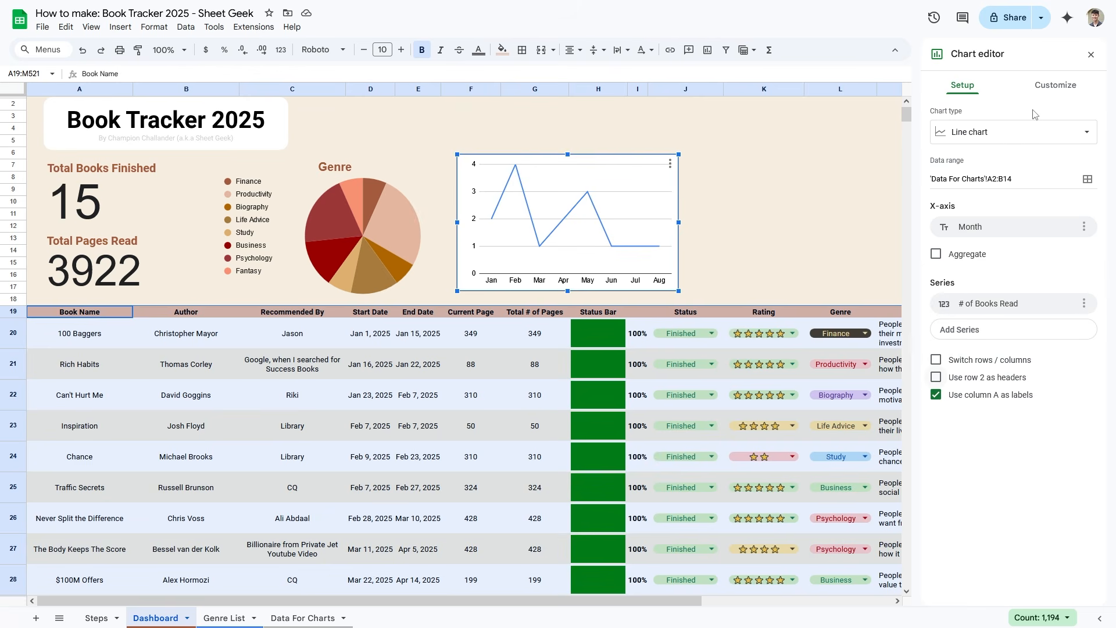
- Give the line chart the custom cream background color and set its border color to None
click(1053, 86)
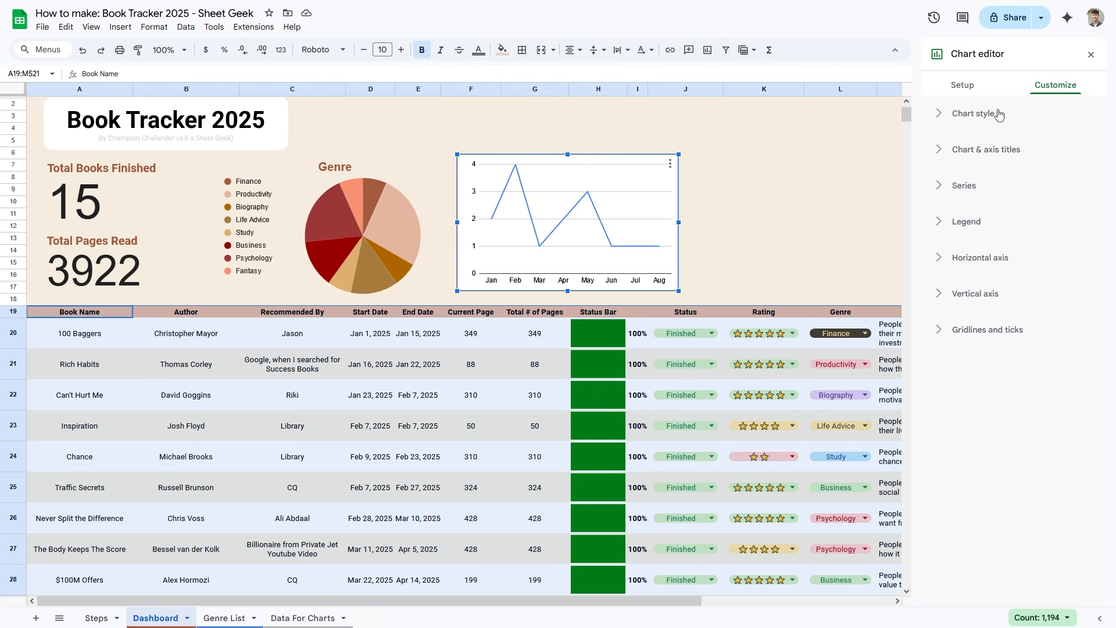
click(948, 116)
click(950, 161)
click(943, 368)
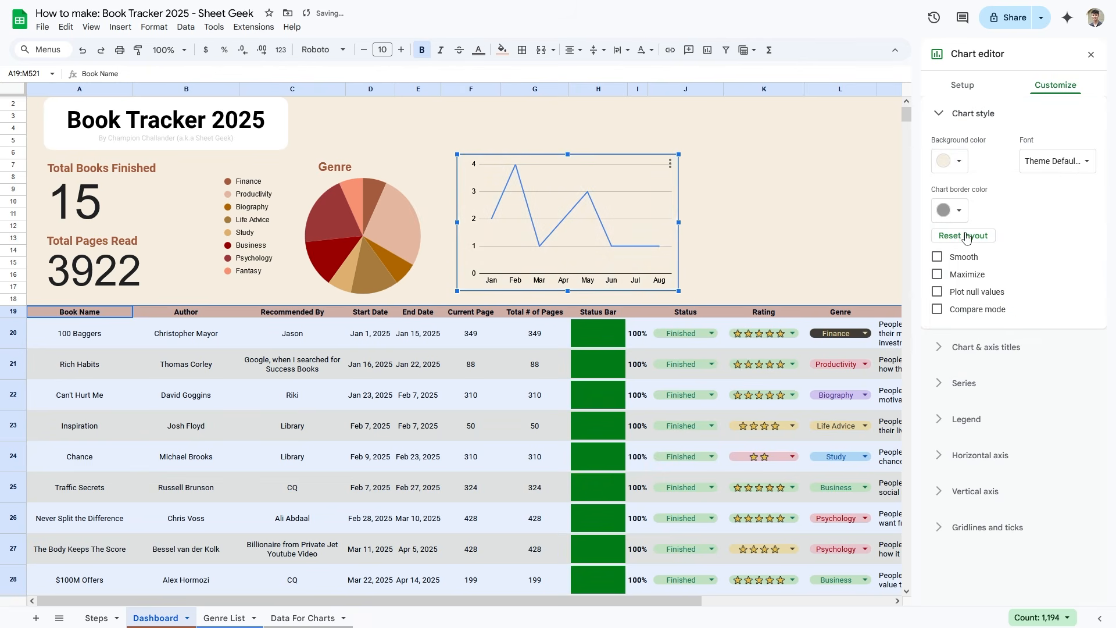
click(954, 210)
click(977, 239)
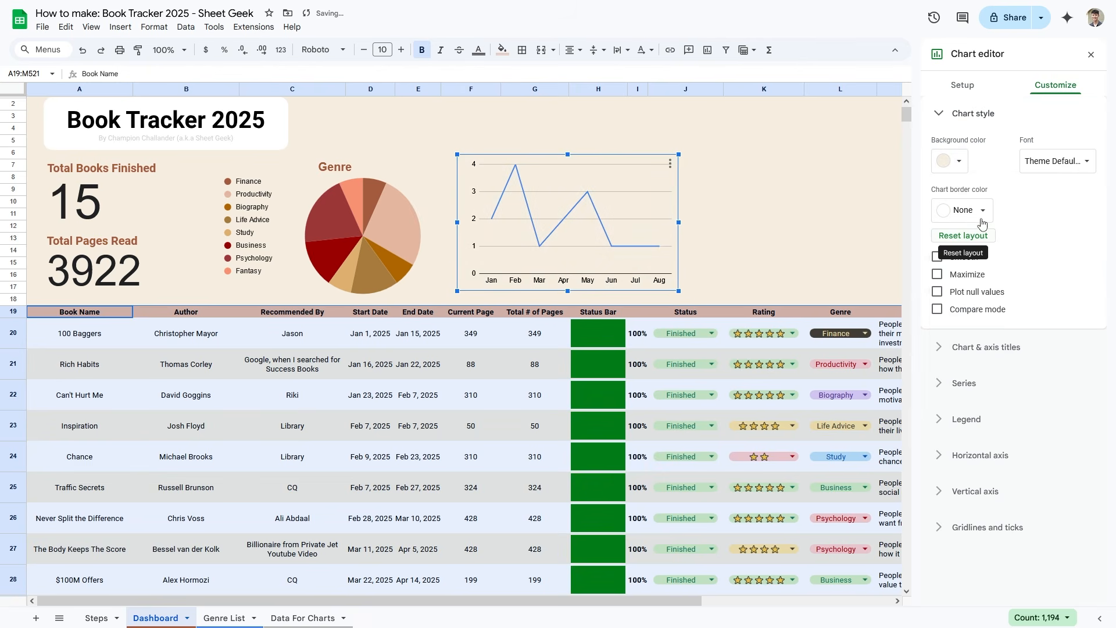
- Smooth the chart line and set the chart font to Roboto
click(965, 258)
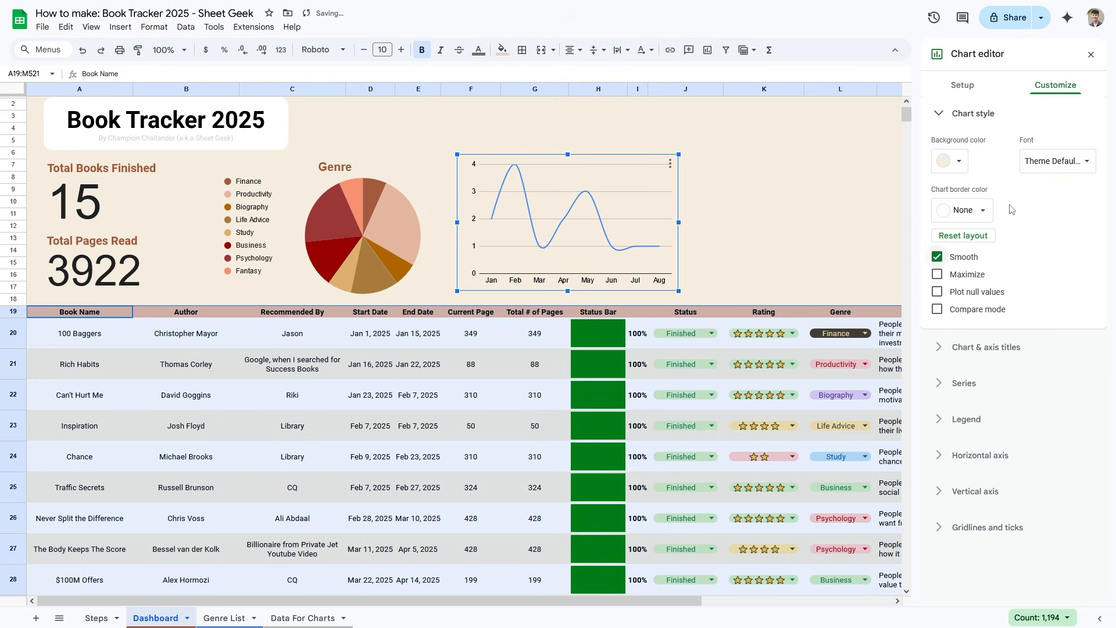
click(1061, 162)
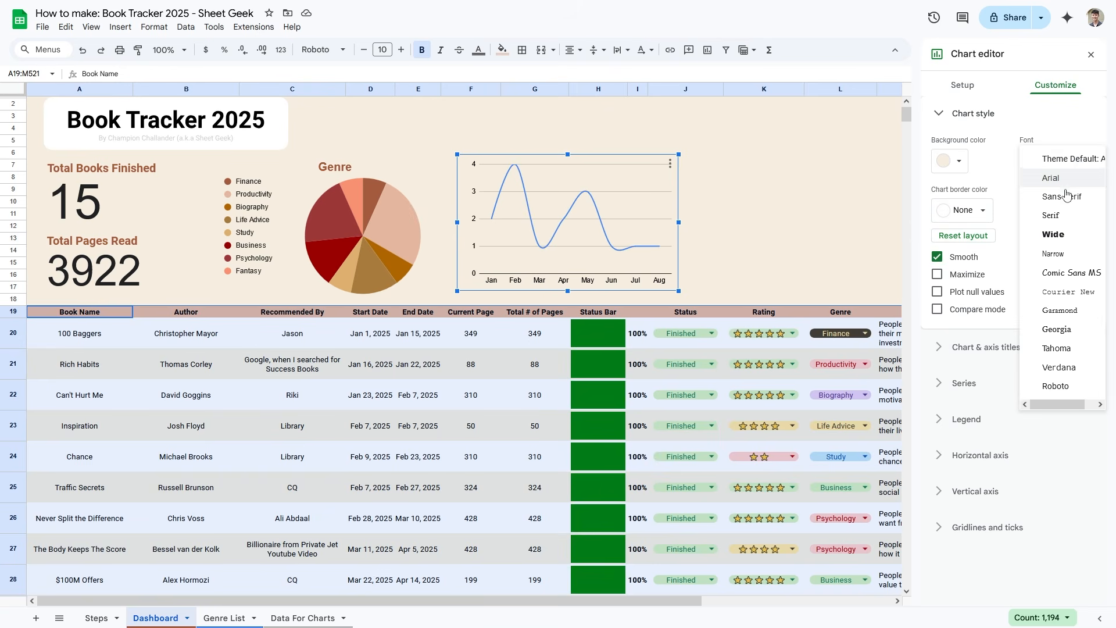
click(1056, 386)
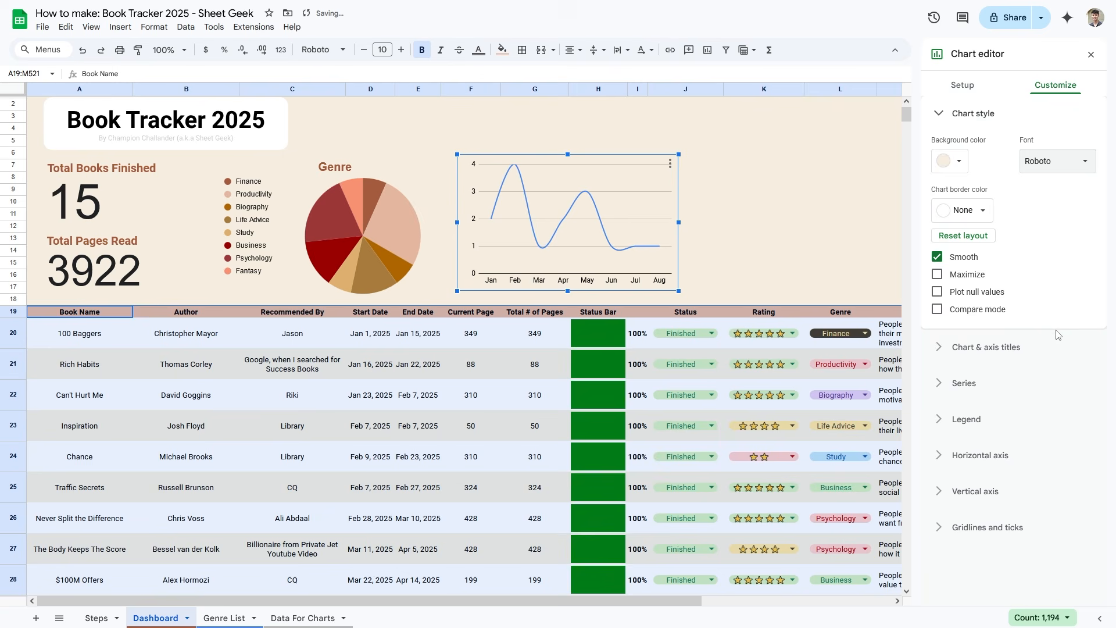
- Title the line chart "Books Read / Month" in bold, centered, reddish-brown text
click(1023, 347)
click(1003, 240)
text(Books Read / Month)
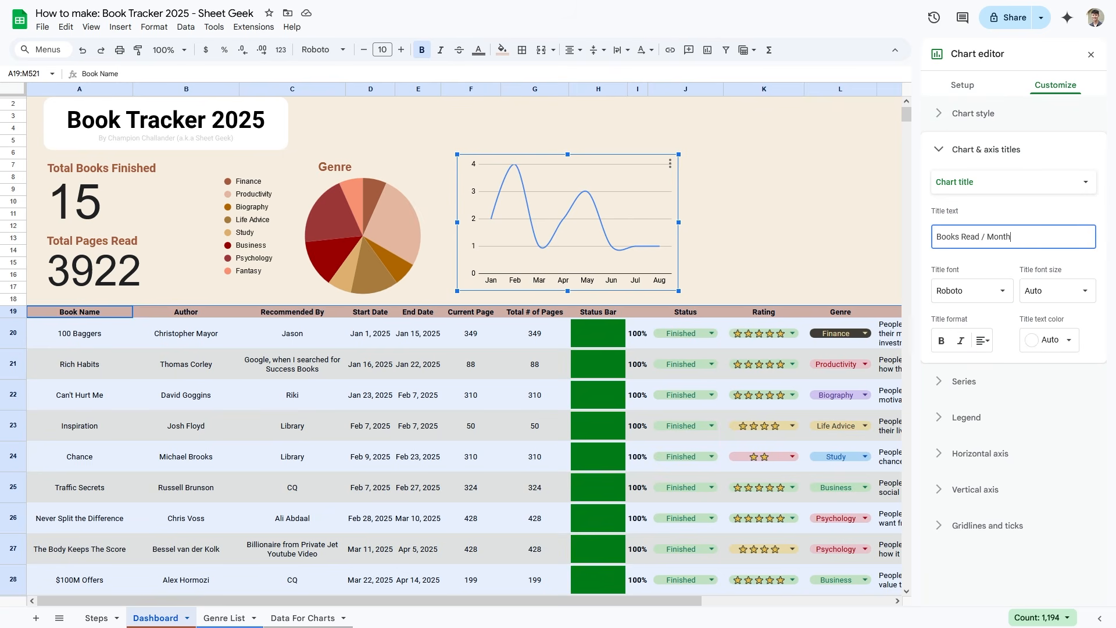
key(Return)
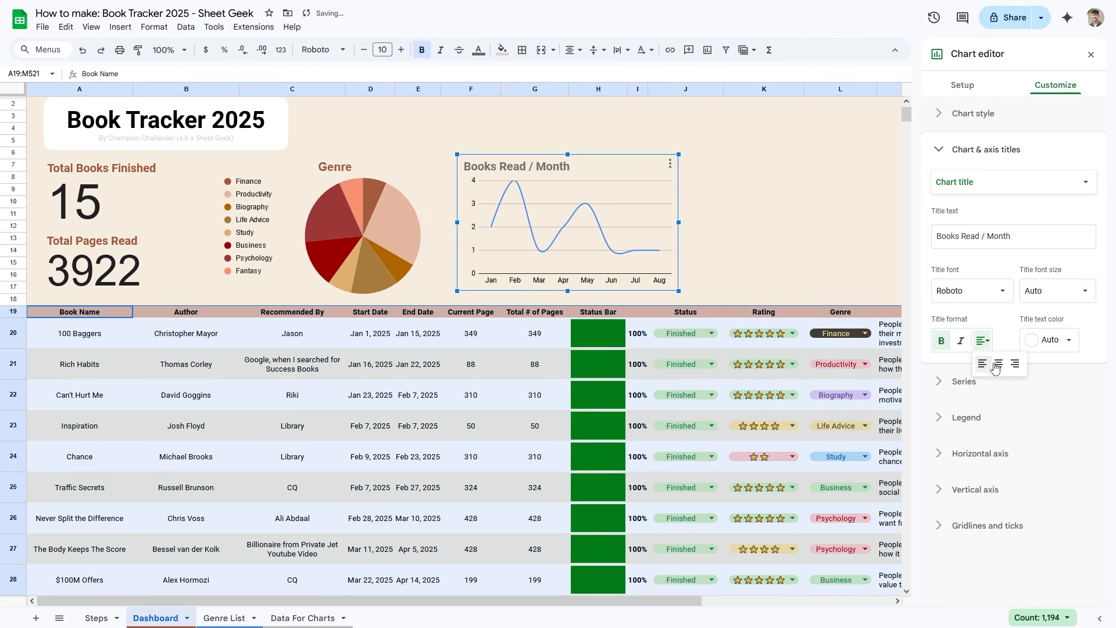
click(1049, 342)
click(980, 547)
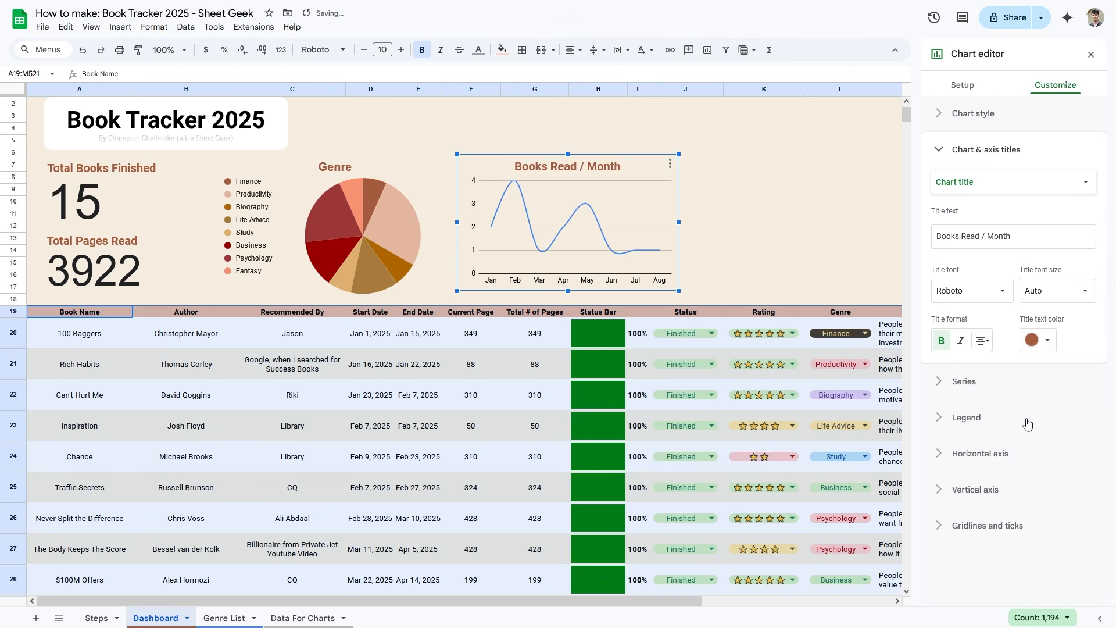
- Remove the vertical axis major gridlines from the Books Read / Month chart
click(555, 180)
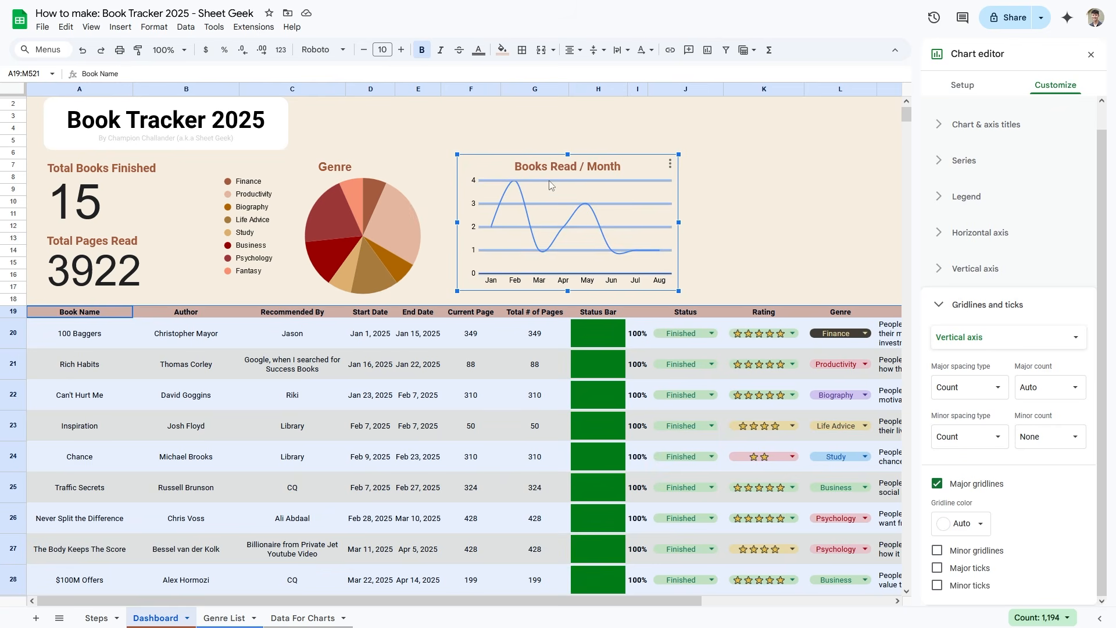
click(937, 484)
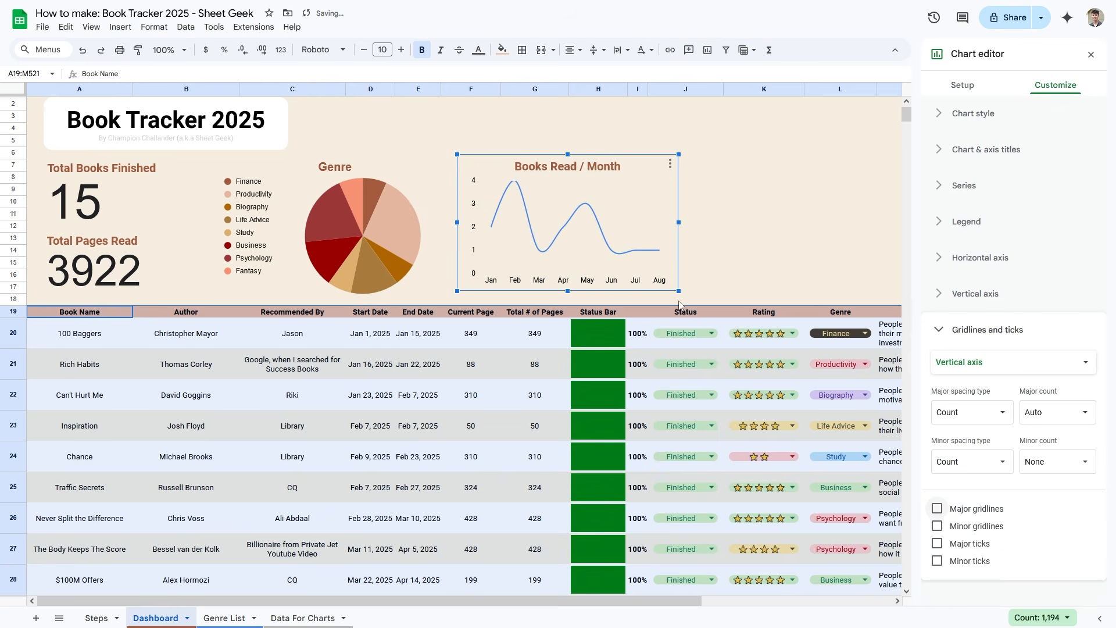
- Format the # of Books Read series with a standard green line color and a 7px point size
click(560, 235)
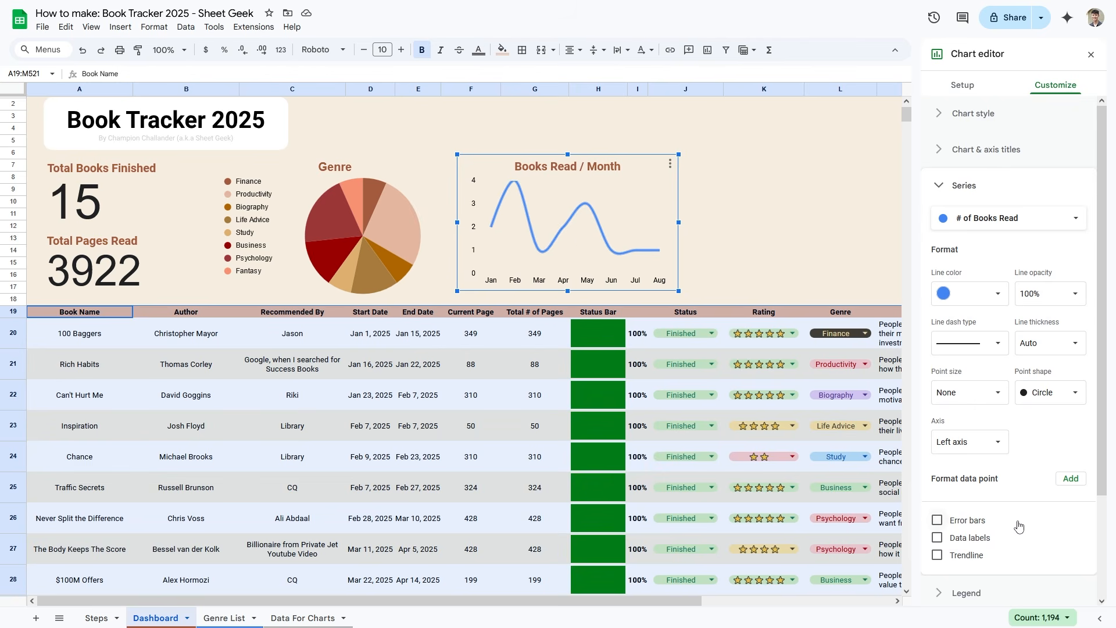
click(976, 393)
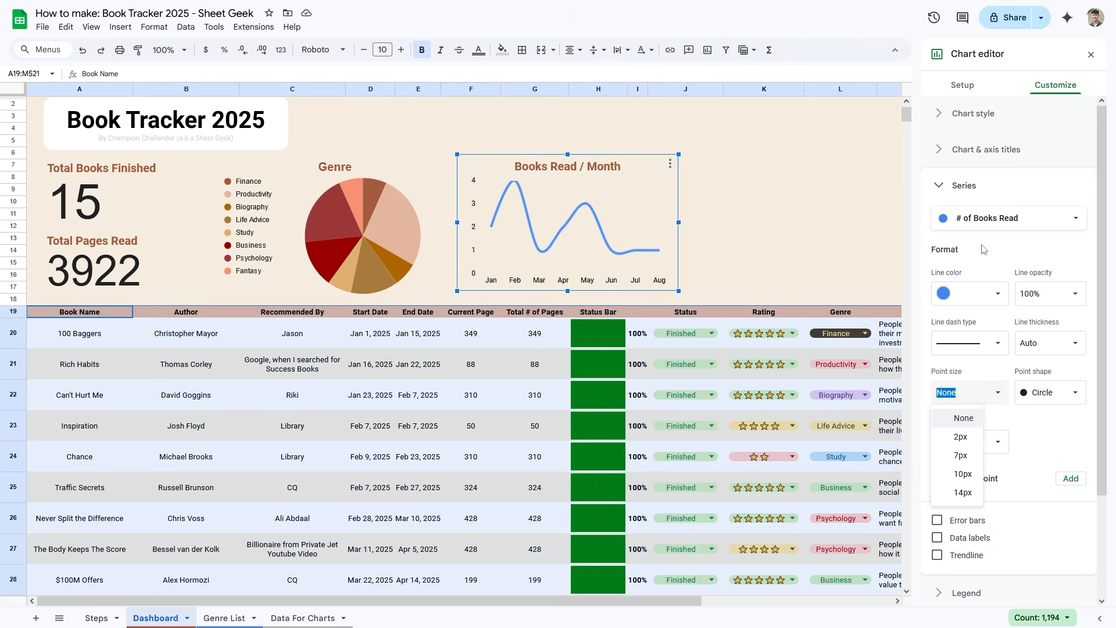
click(987, 296)
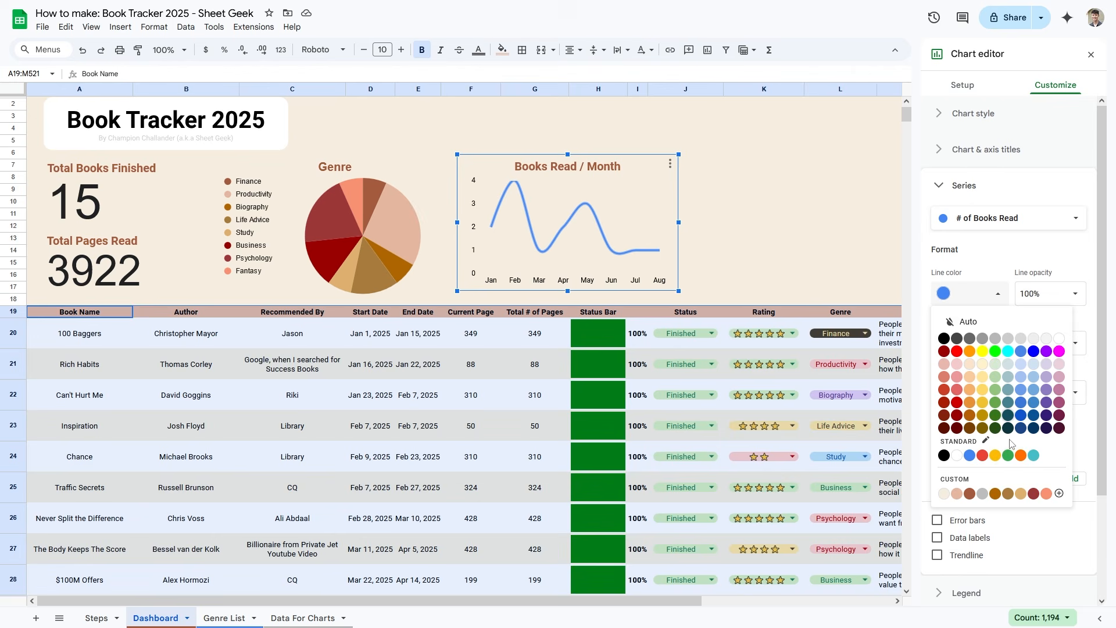
click(1009, 456)
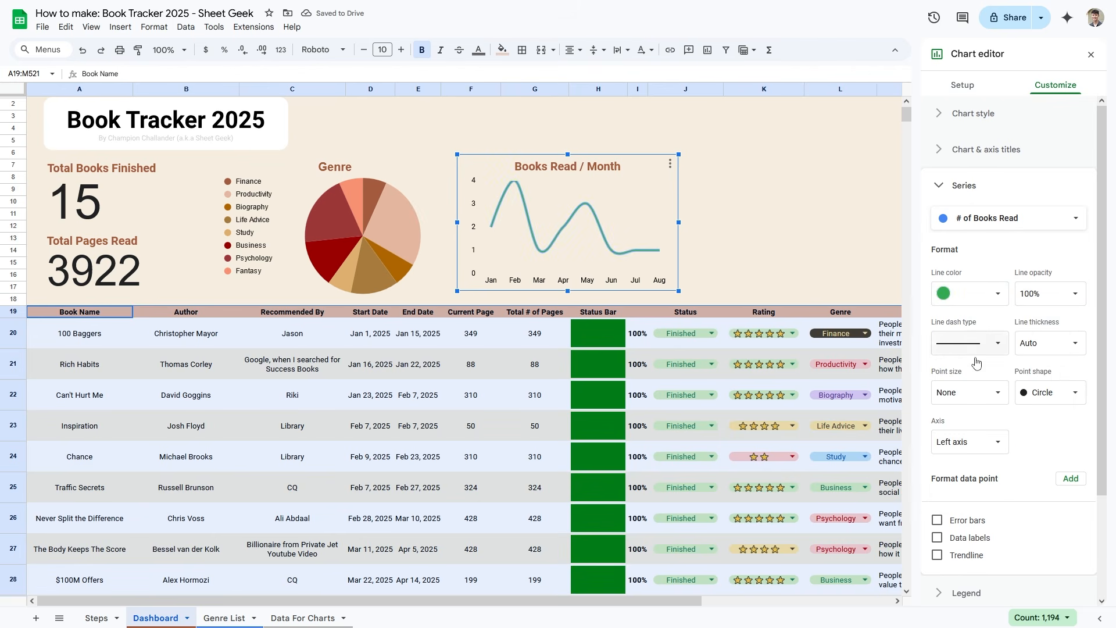
click(990, 390)
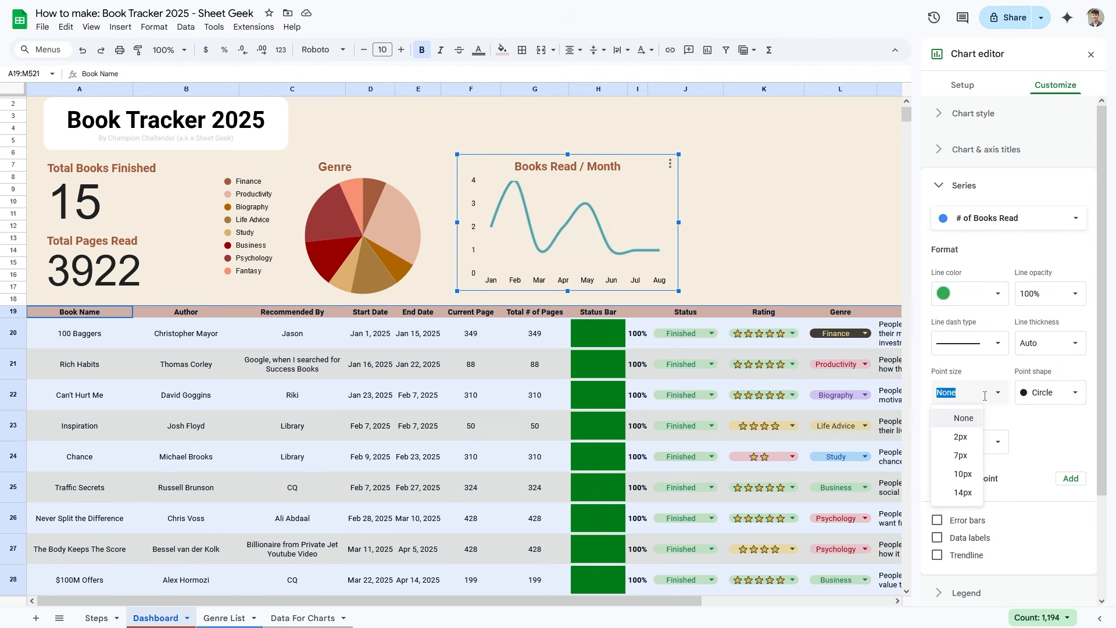
click(953, 459)
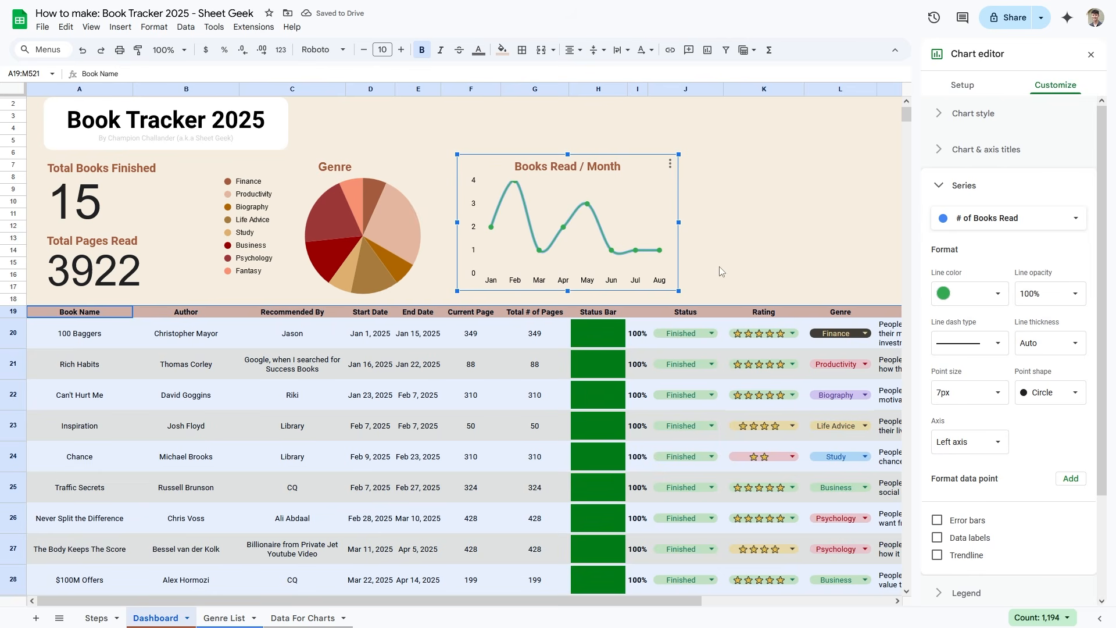
- Add error bars of 1 percent and data labels to the # of Books Read series in the Books Read / Month chart
click(654, 224)
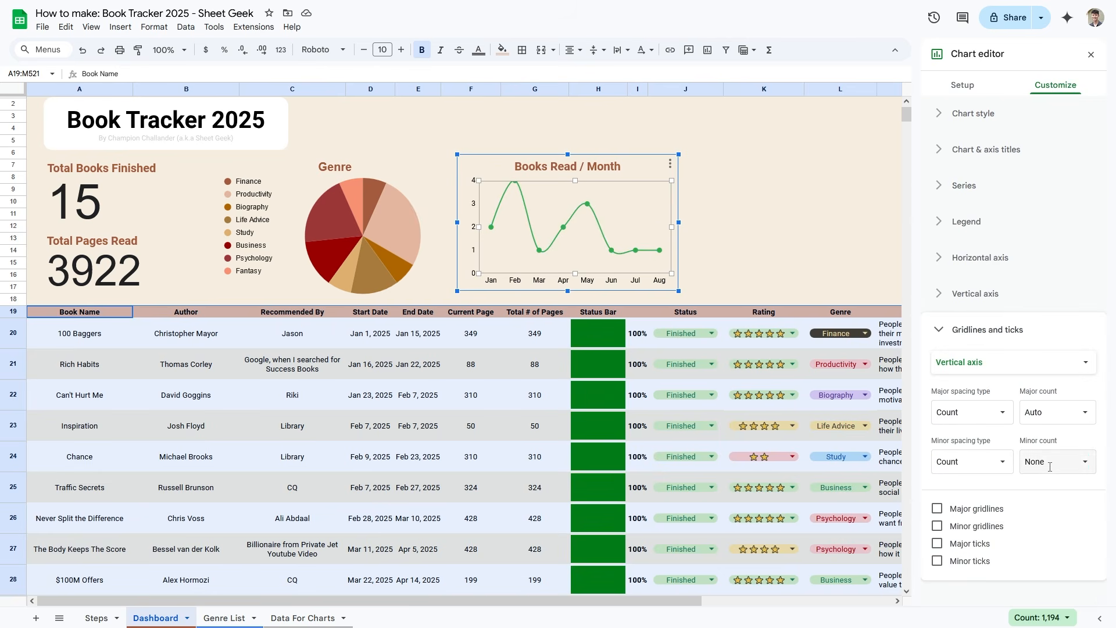
click(975, 201)
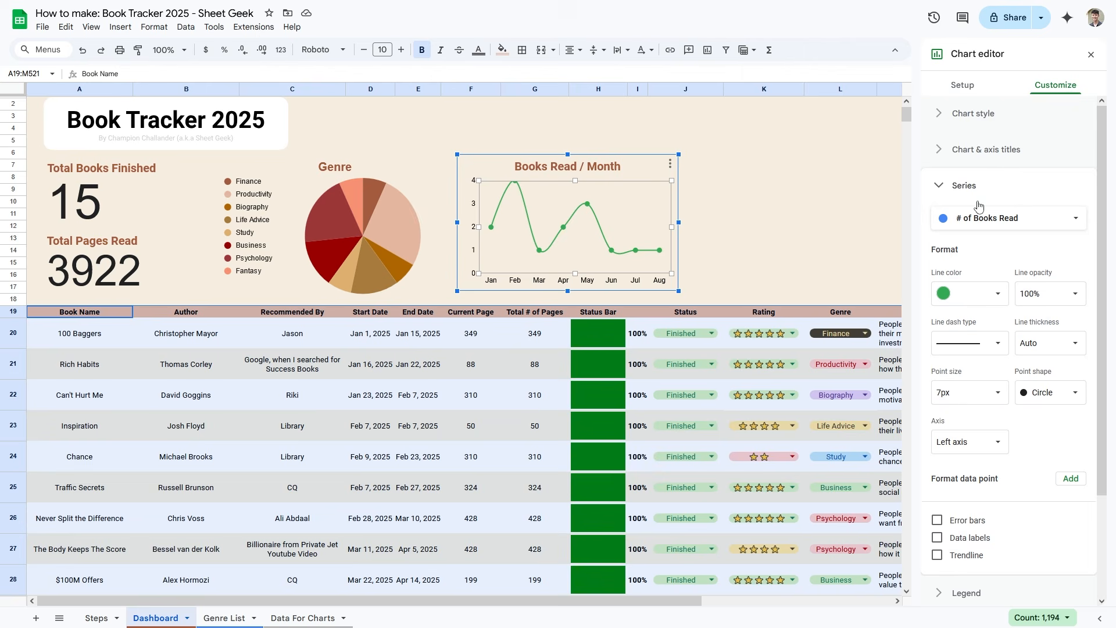
click(964, 523)
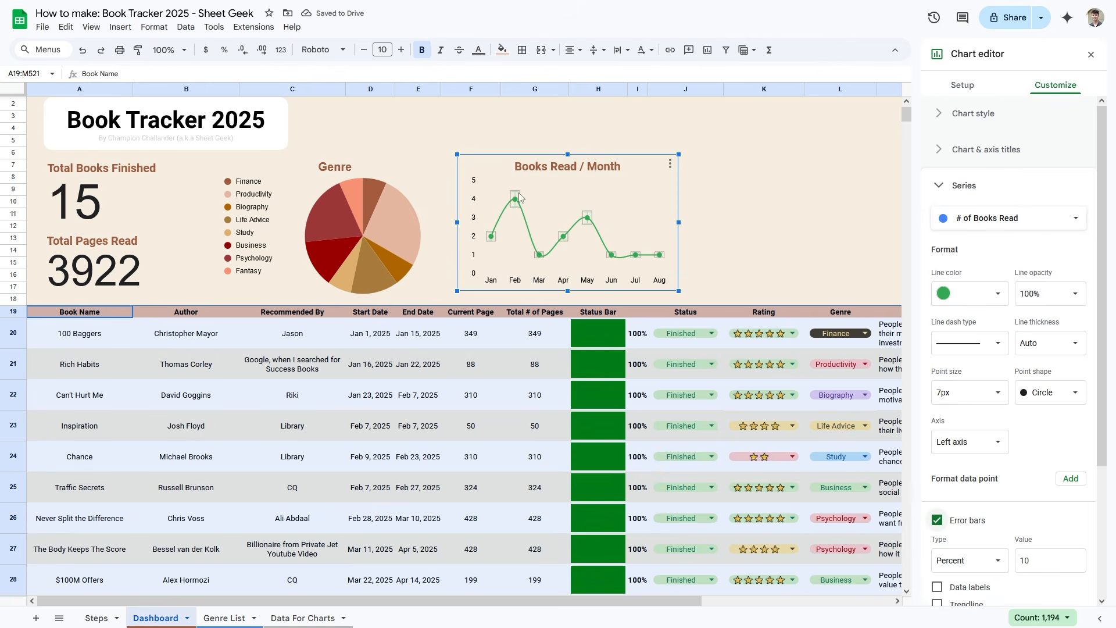
scroll(1029, 419, down, 2)
click(1048, 452)
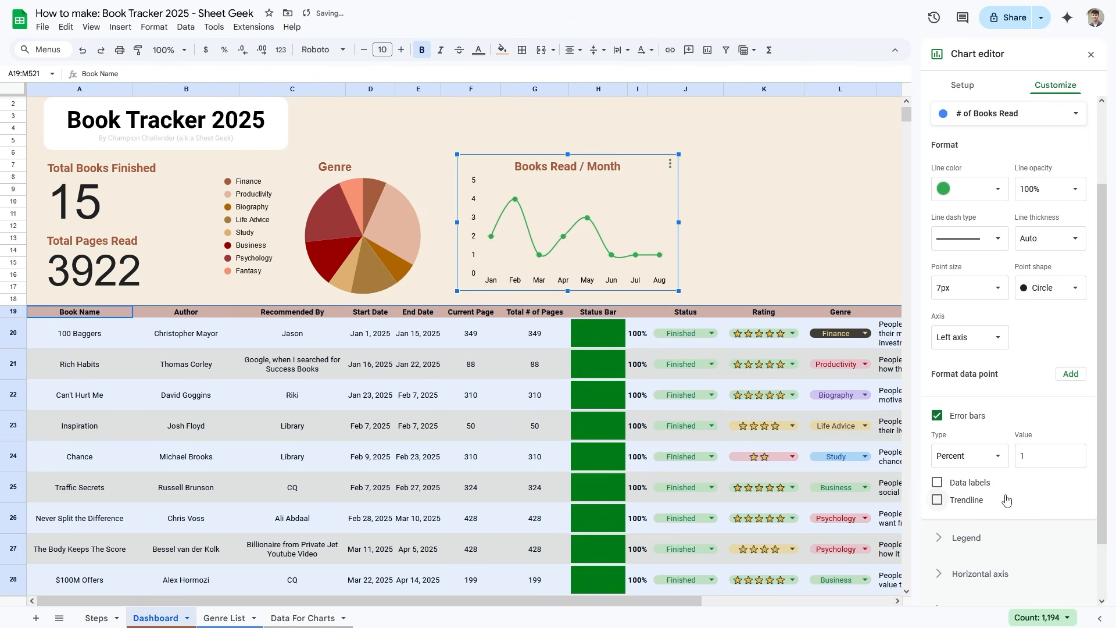
click(982, 484)
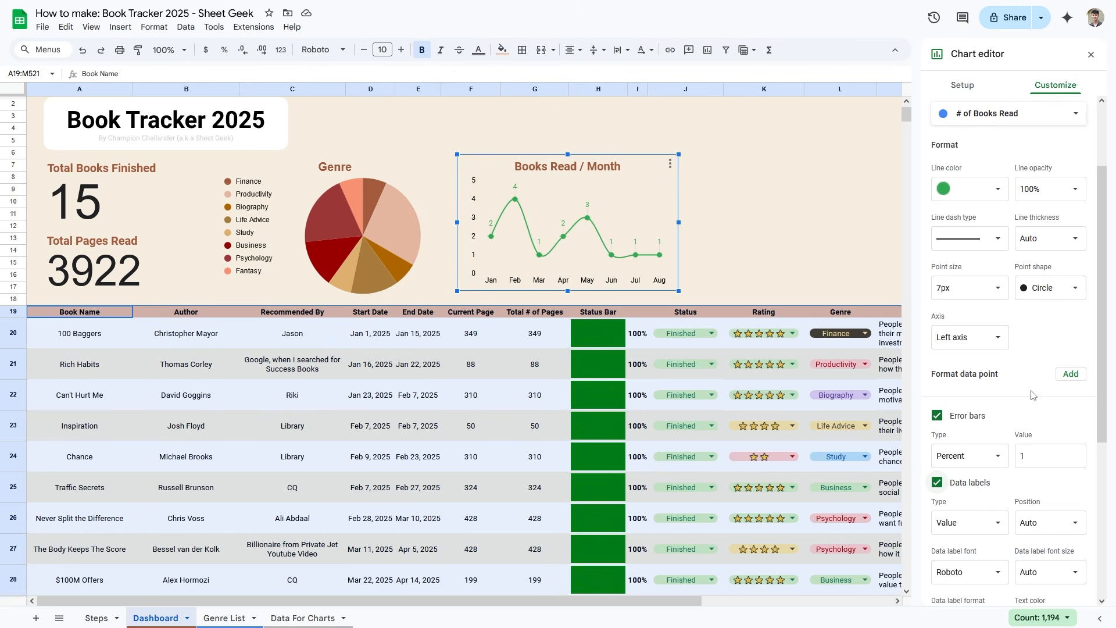
- Move the Books Read / Month chart slightly closer to the Genre pie chart
click(764, 177)
drag(636, 207, 623, 208)
double_click(514, 280)
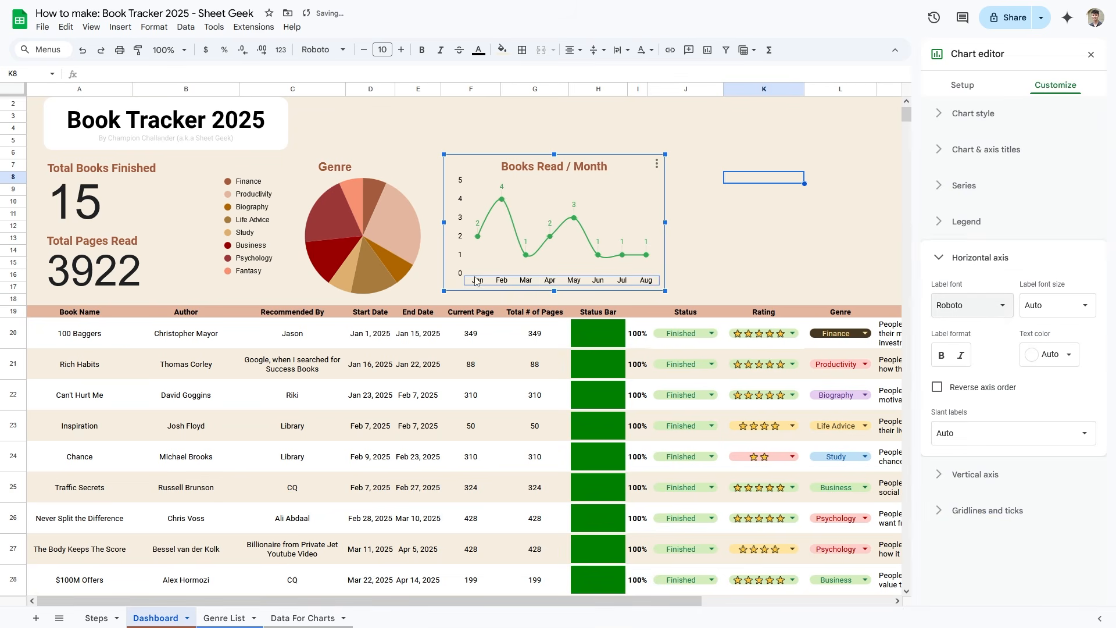
click(460, 247)
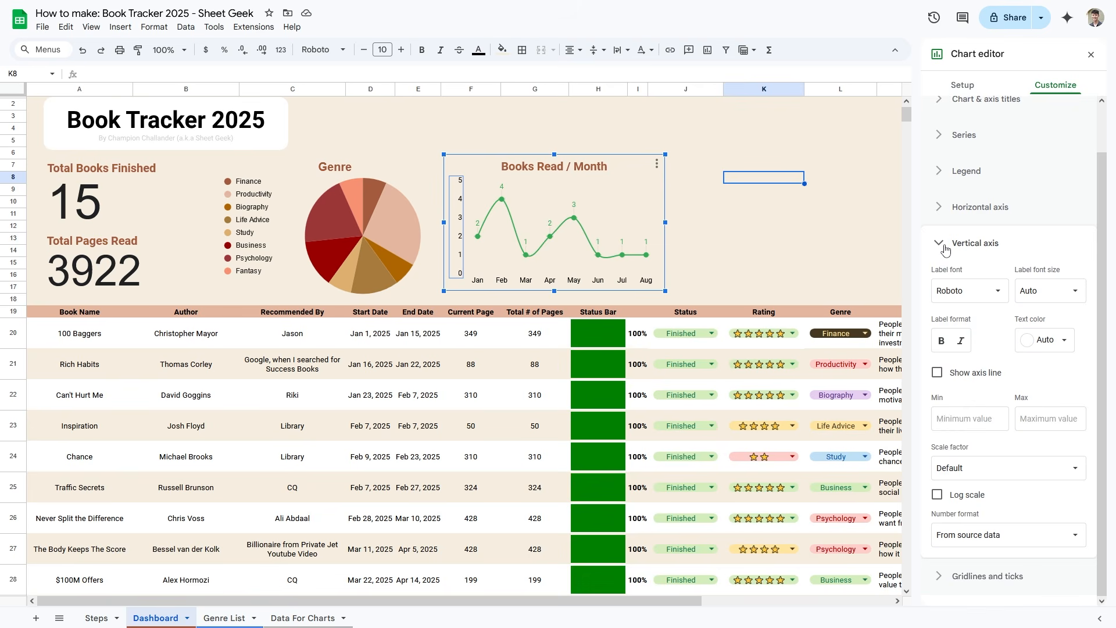
click(838, 178)
- Insert an empty area chart and fit it into the blank space beside the Books Read / Month chart
drag(712, 167, 969, 276)
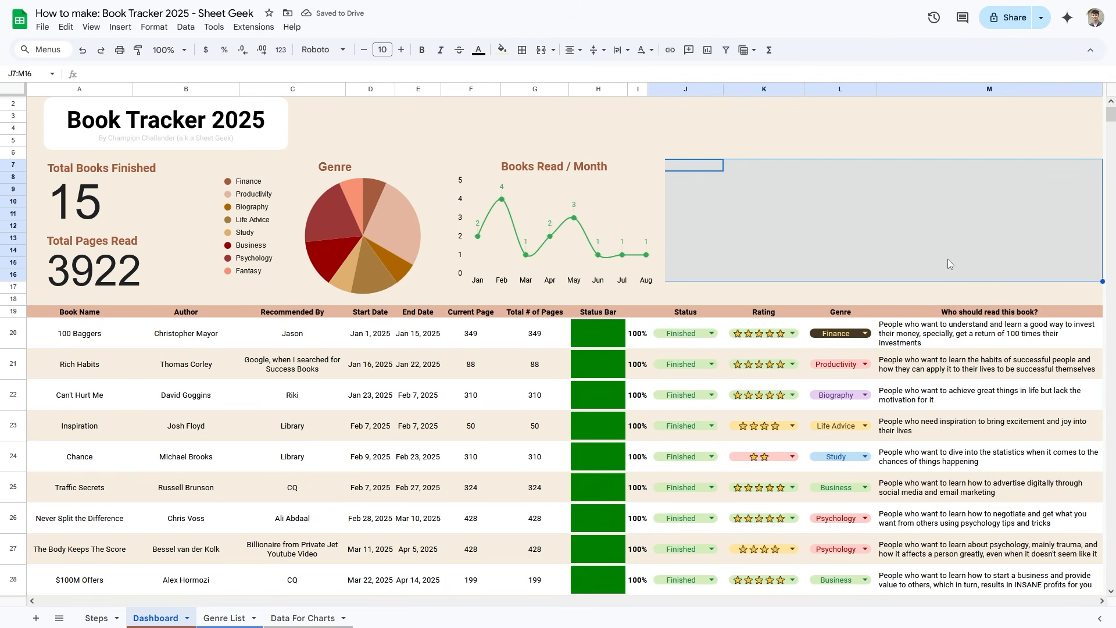
click(919, 251)
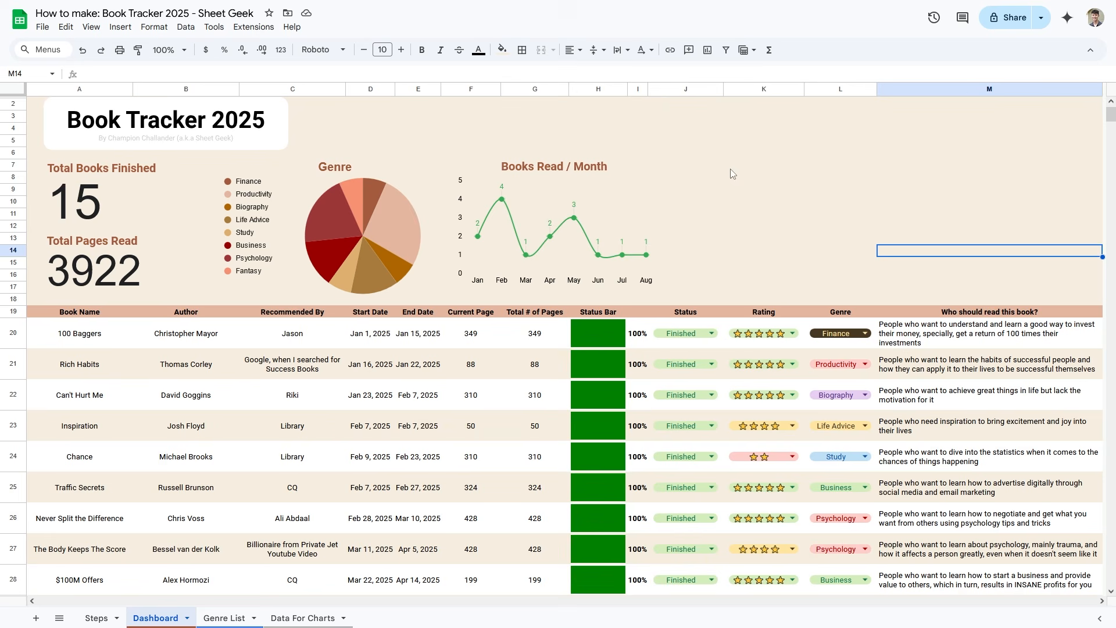
click(759, 214)
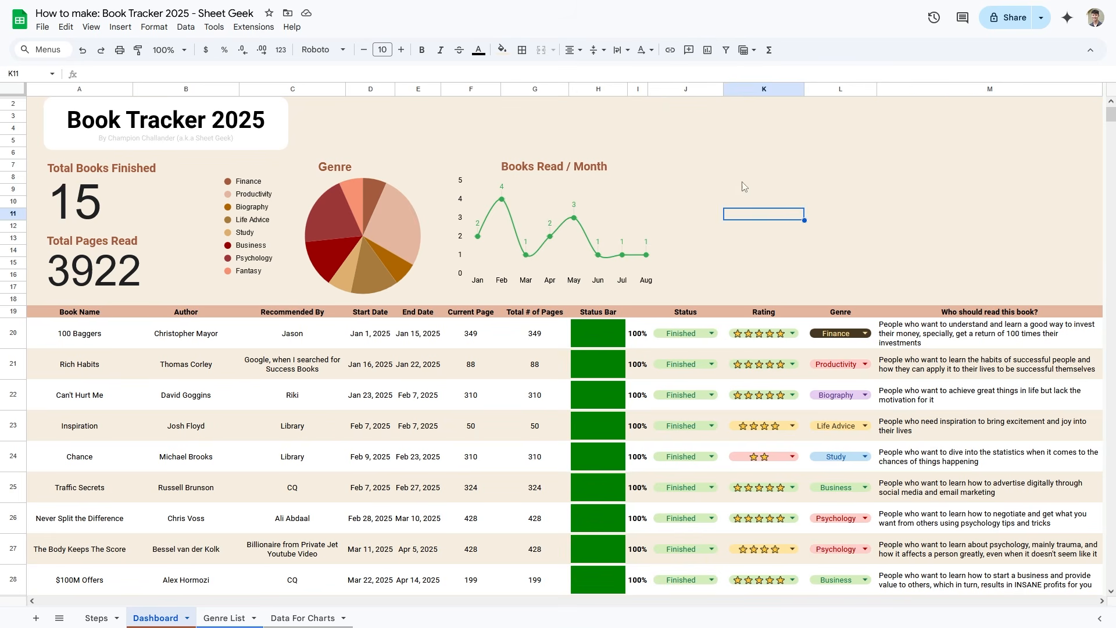
click(708, 53)
click(991, 133)
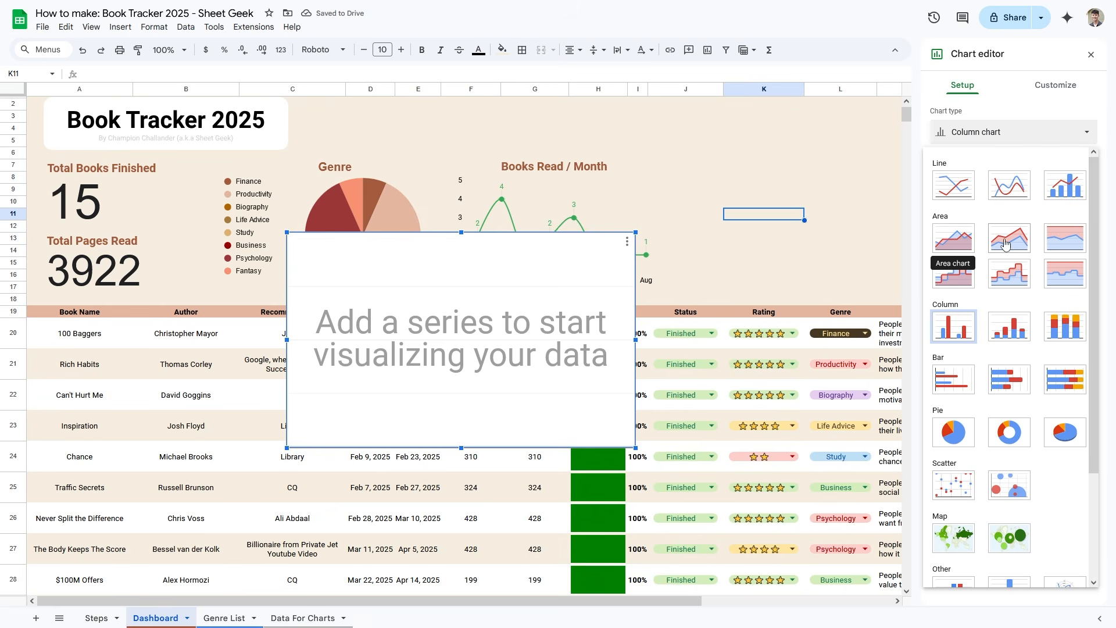
click(957, 241)
mouse_move(707, 207)
mouse_down()
mouse_move(545, 105)
mouse_move(700, 194)
mouse_up()
drag(745, 246, 721, 215)
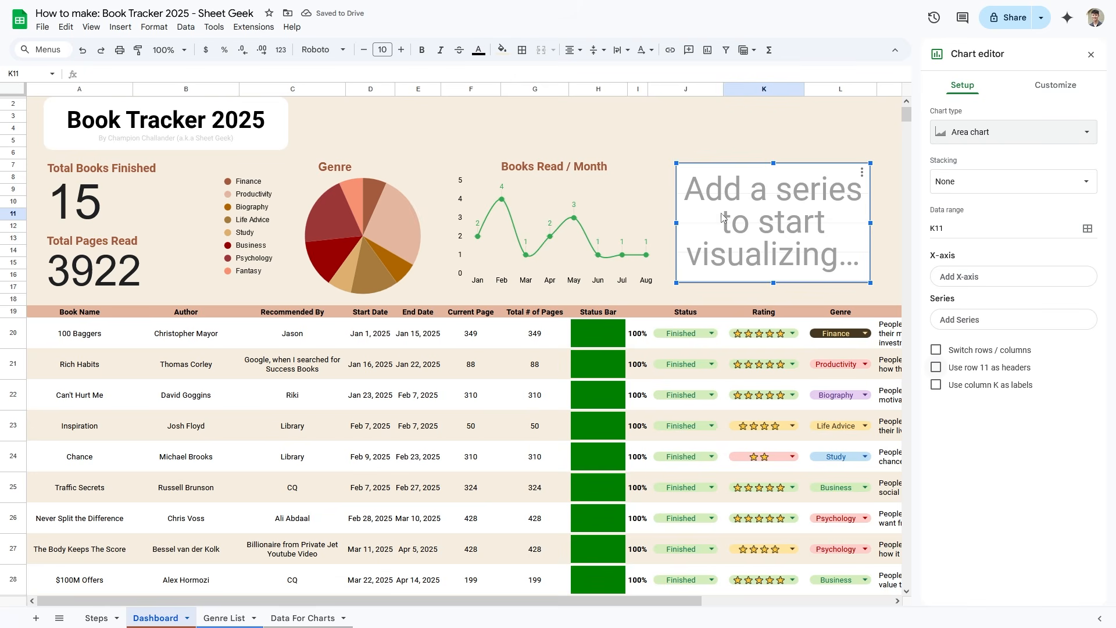
drag(450, 337, 455, 456)
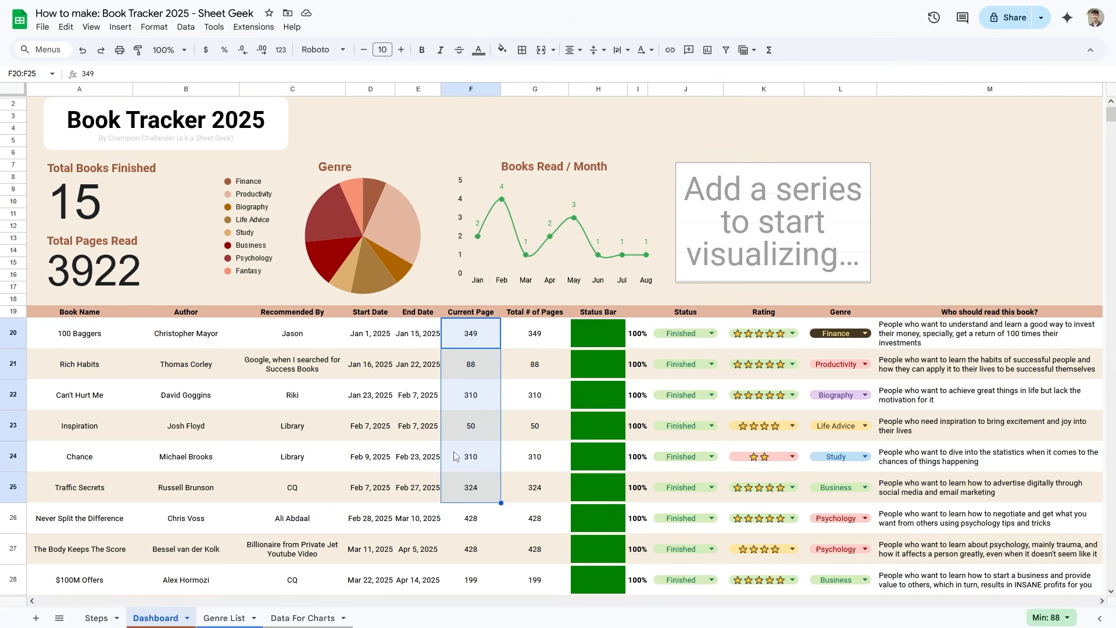
click(433, 369)
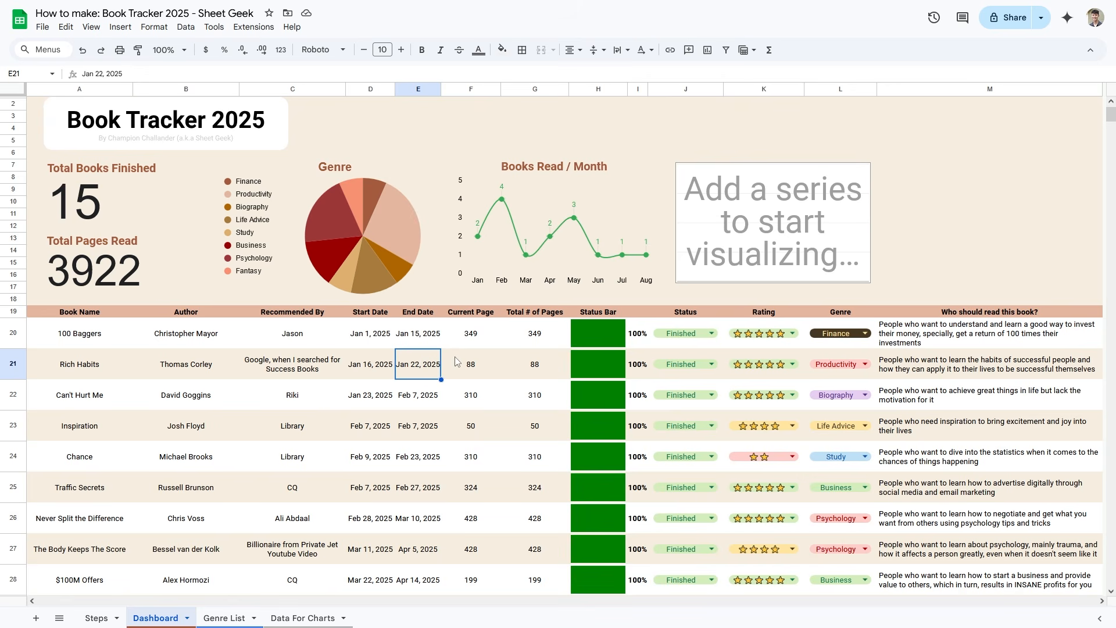
click(470, 288)
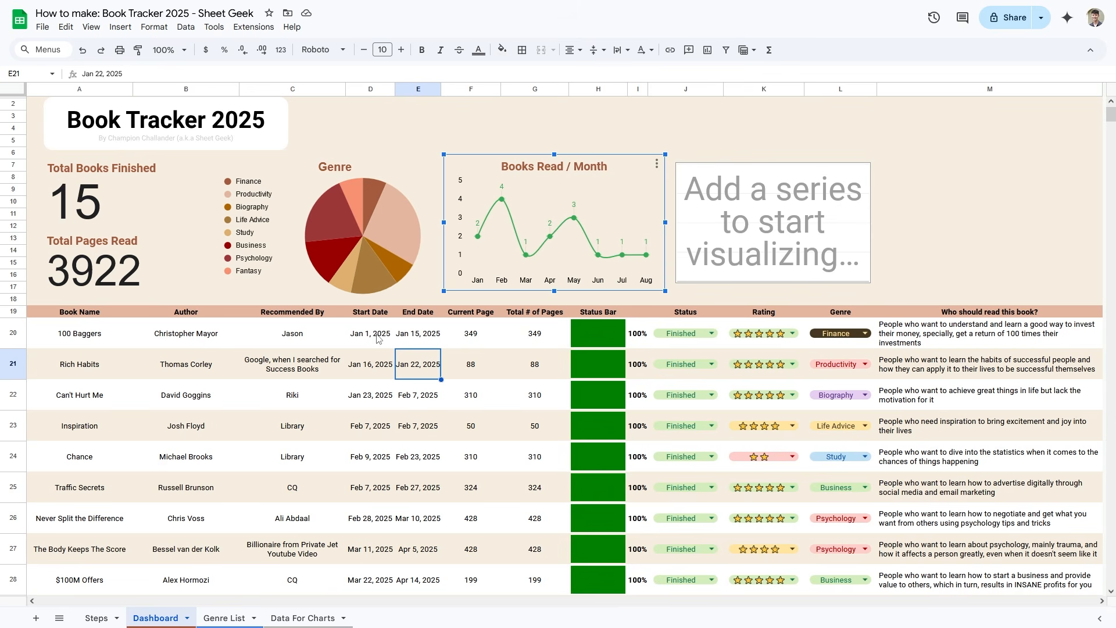
drag(378, 337, 501, 562)
click(413, 529)
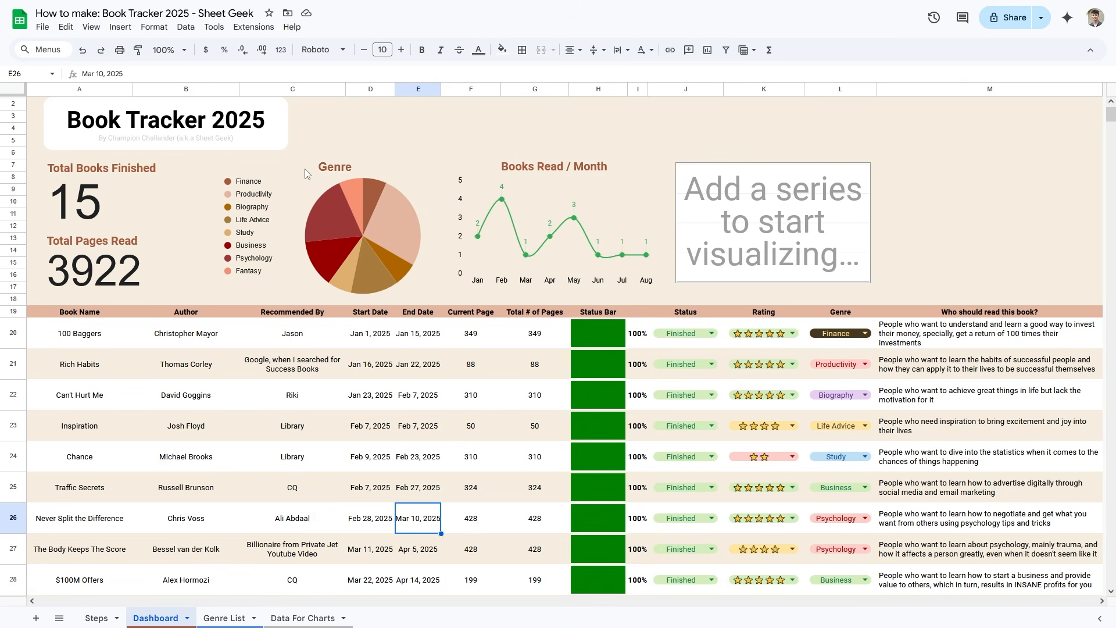
- On the Data For Charts sheet, enter the bold heading "Books Read in 2025" in D1 and fit column D's width to it
click(303, 618)
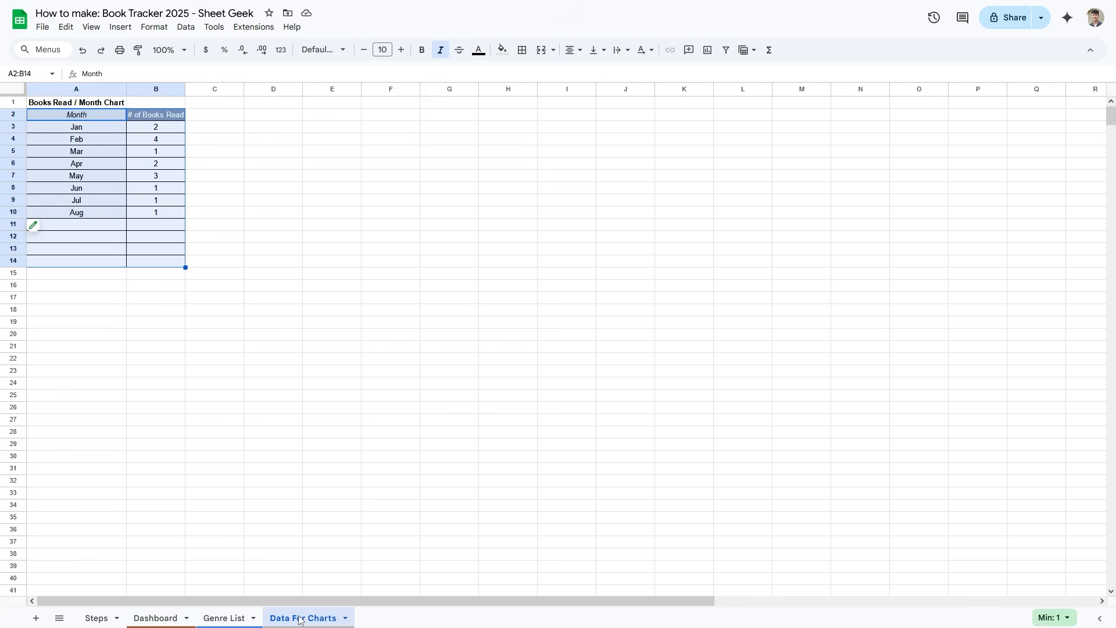
click(297, 105)
drag(282, 113, 595, 479)
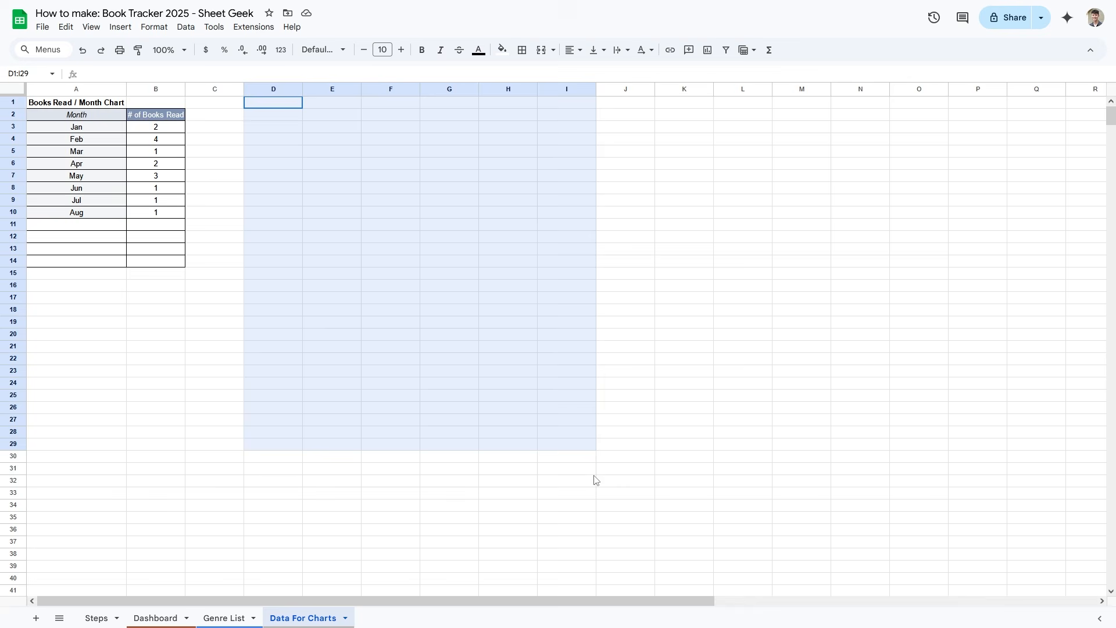
click(378, 256)
drag(72, 102, 110, 118)
click(144, 273)
click(273, 127)
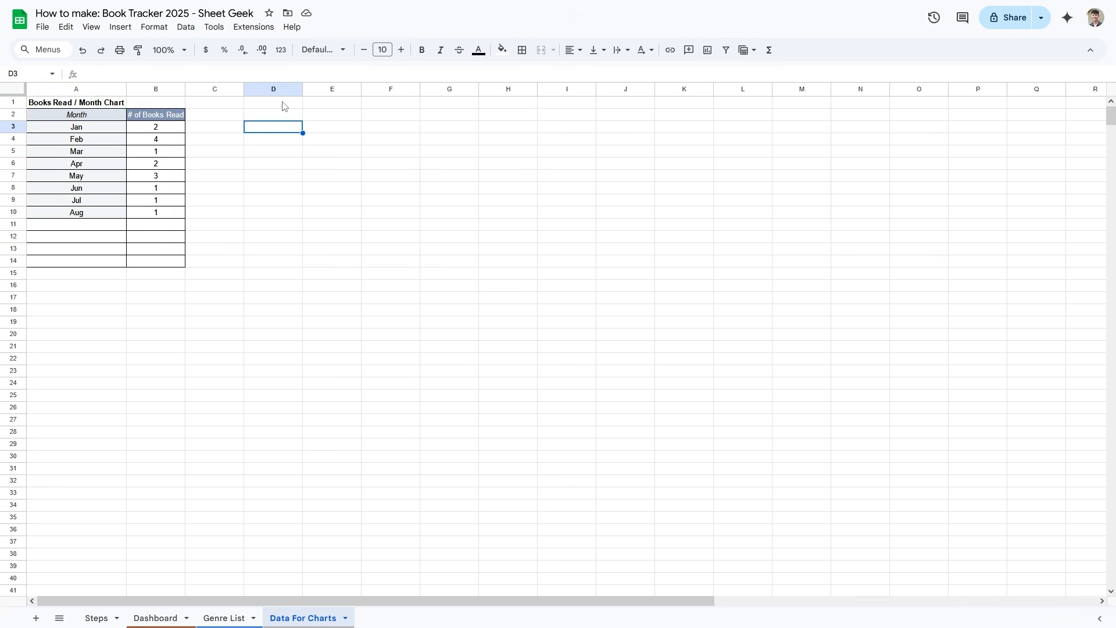
click(284, 105)
text(Book)
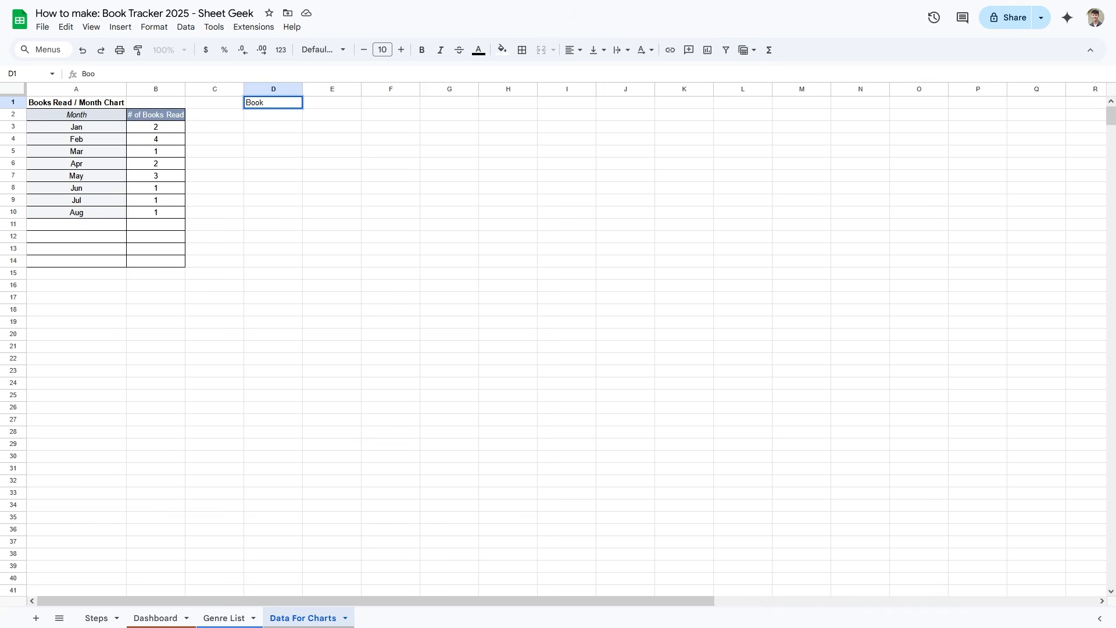
text(s Read in 2025)
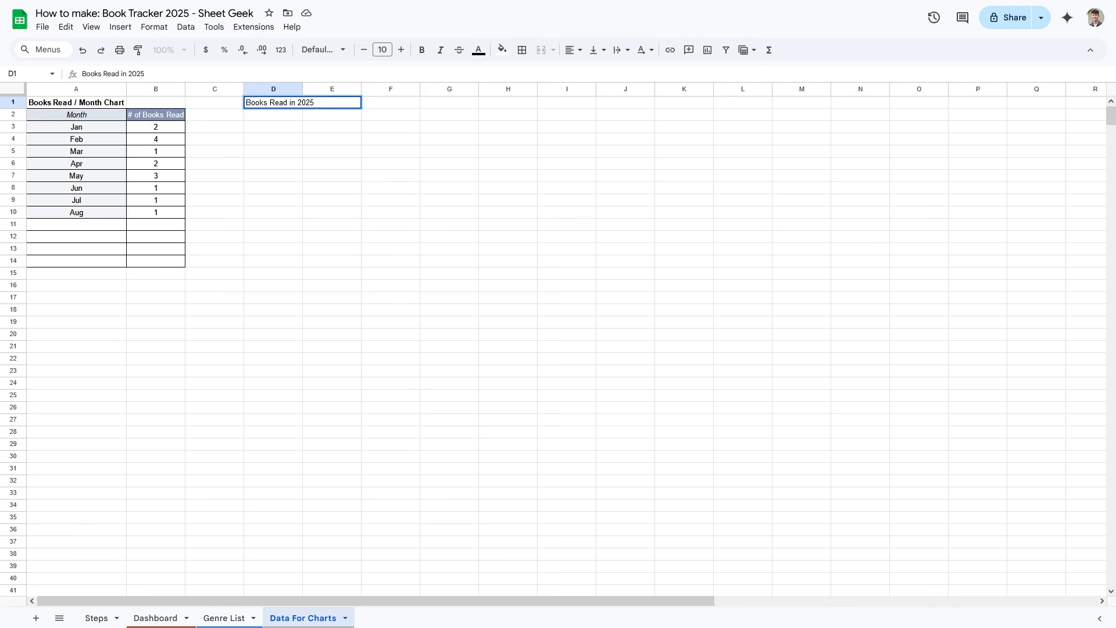
key(ctrl+Return)
key(ctrl+b)
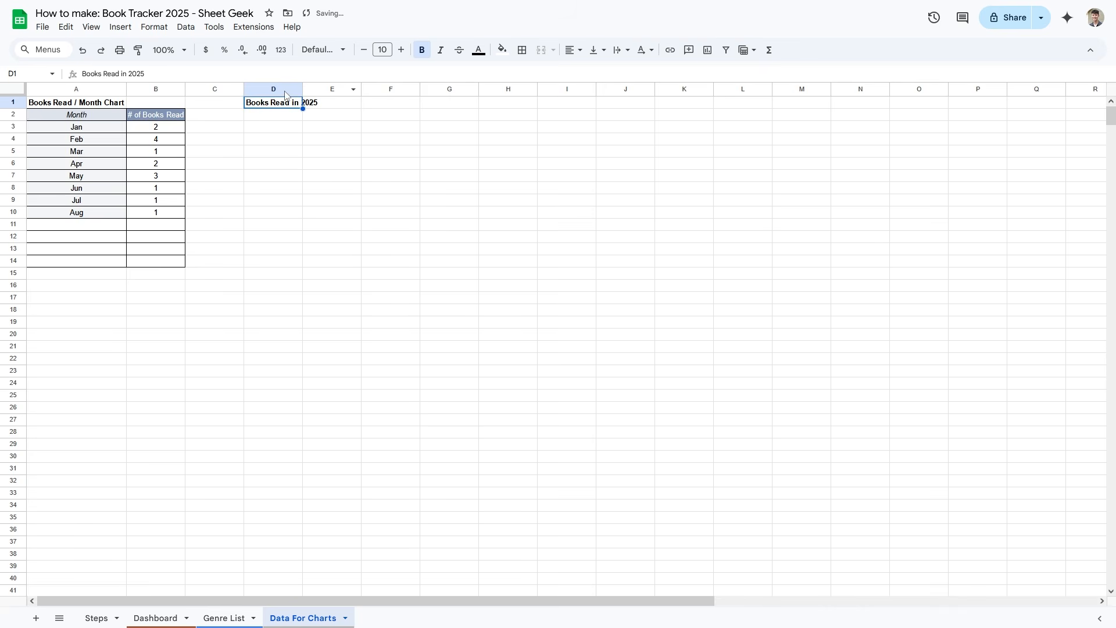
double_click(303, 89)
click(392, 154)
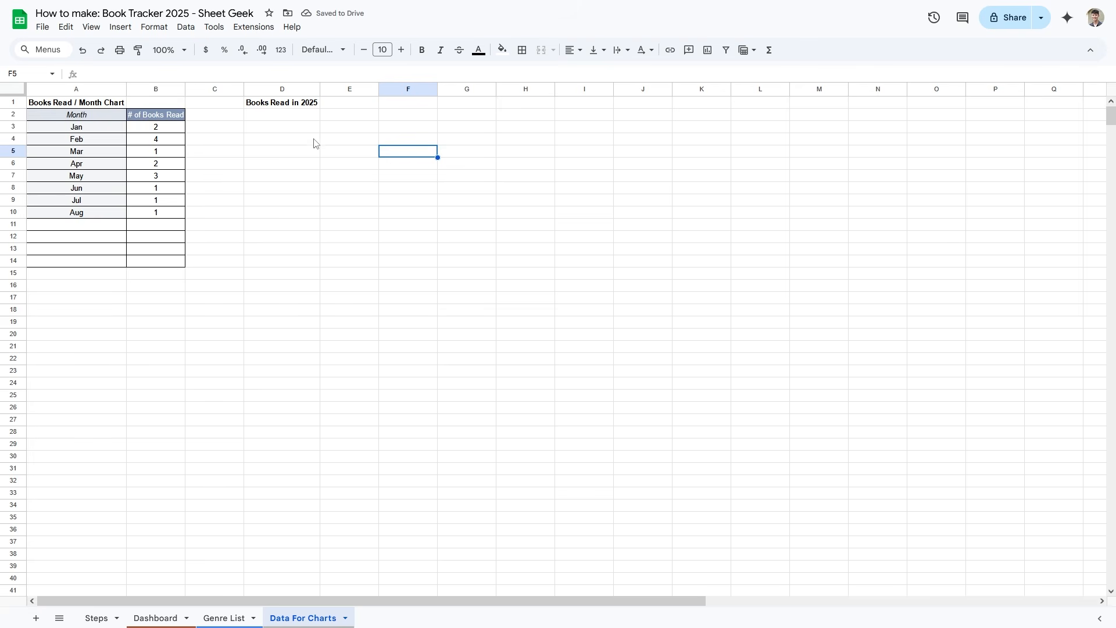
- Enter the headers S/N, Date and Total Books Read in D2:F2 and fit column F's width to its header
click(303, 116)
text(S)
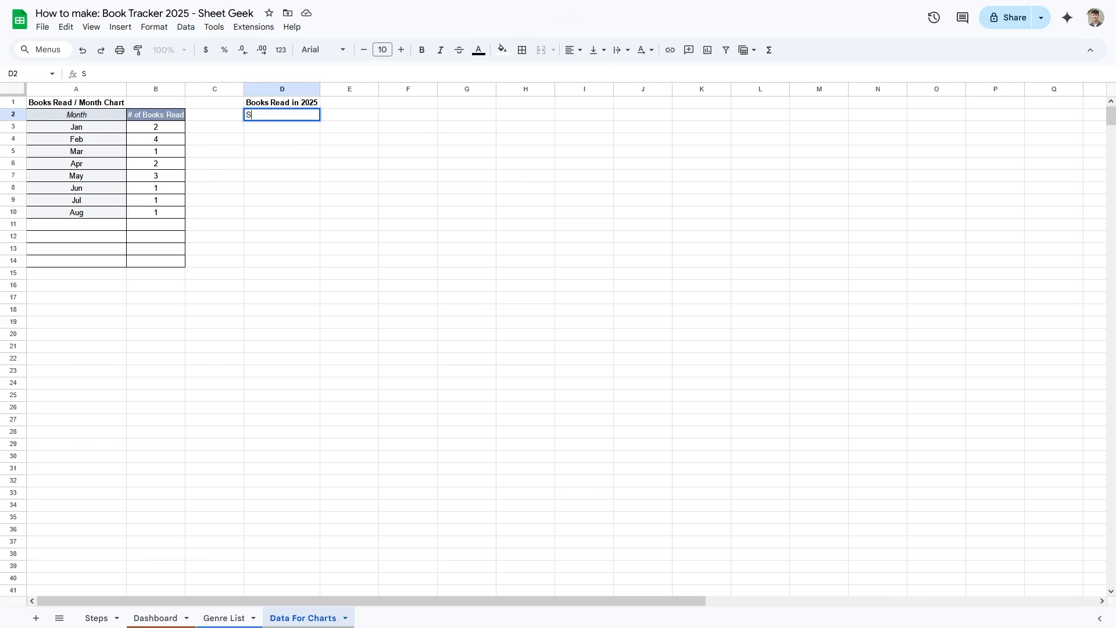
text(/N)
key(Tab)
text(Date)
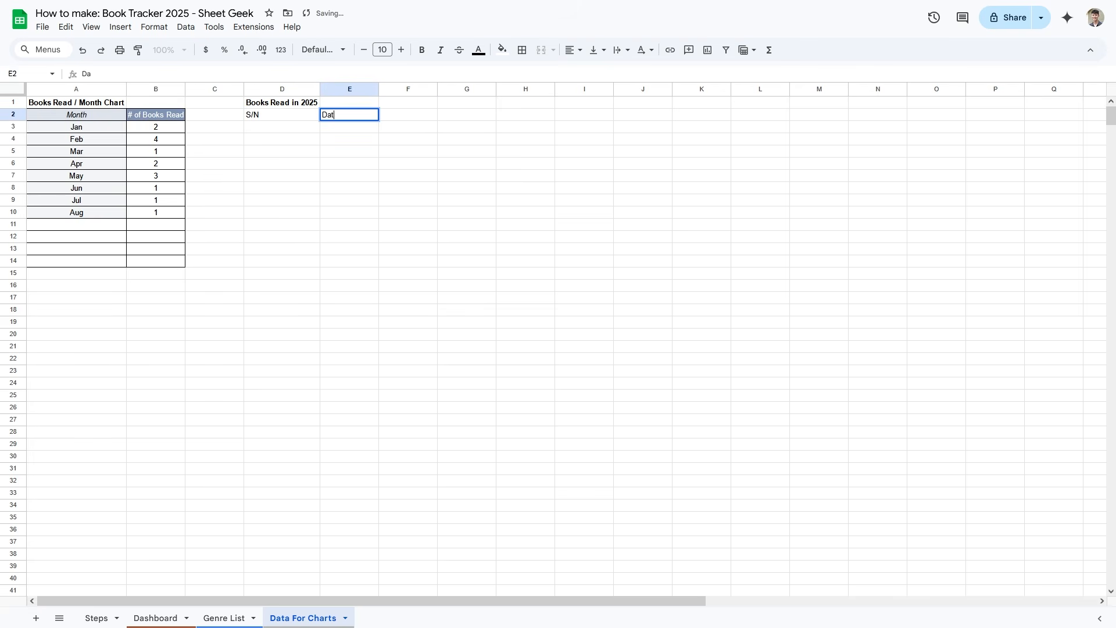
key(Tab)
text(Total Boo)
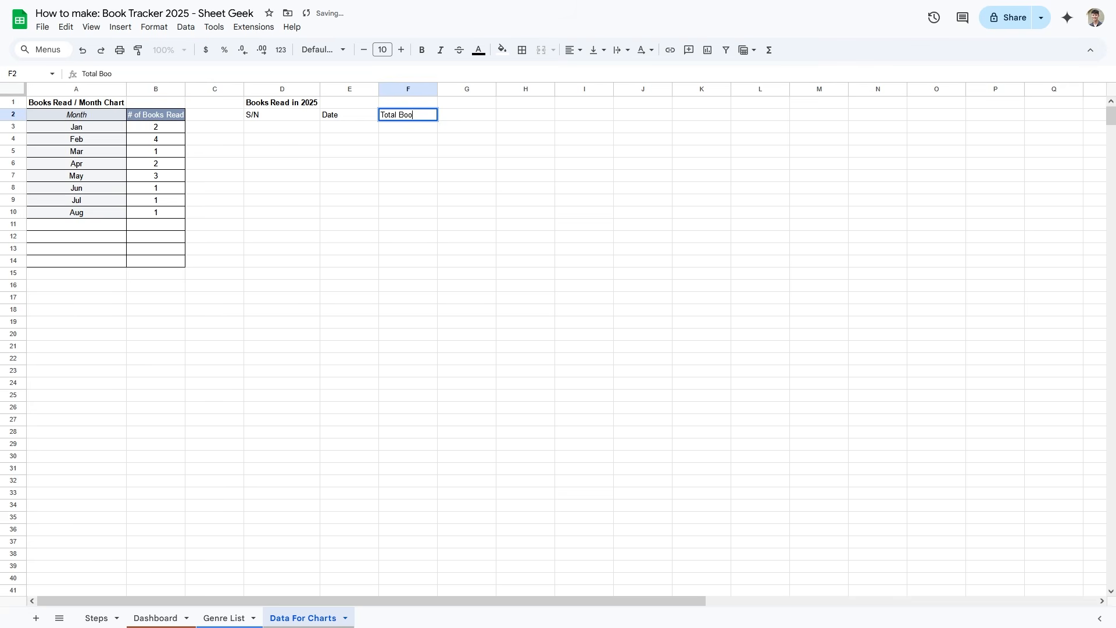
text(ks Read)
click(349, 200)
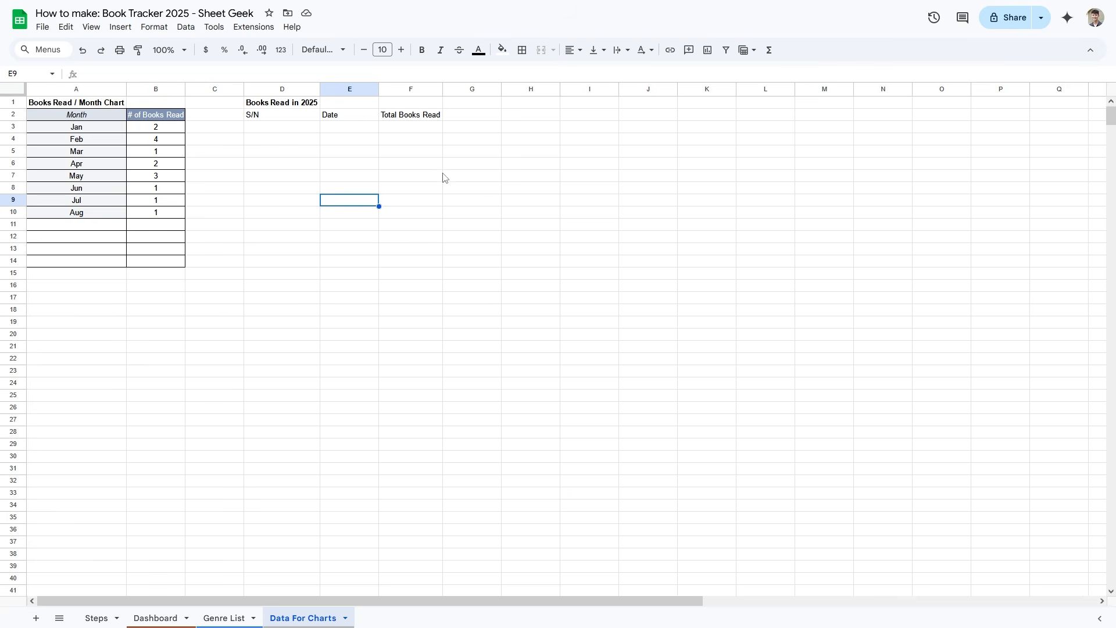
click(400, 191)
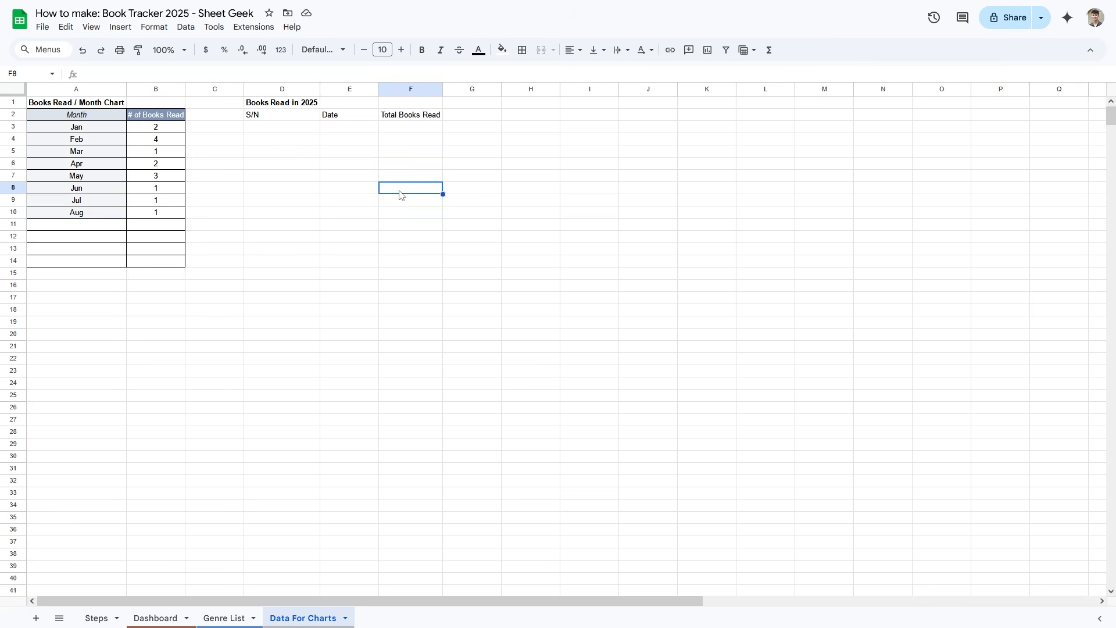
- Number the S/N column with 0 in D3 and the formula =SEQUENCE(500) in D4
click(298, 126)
text(0)
key(Return)
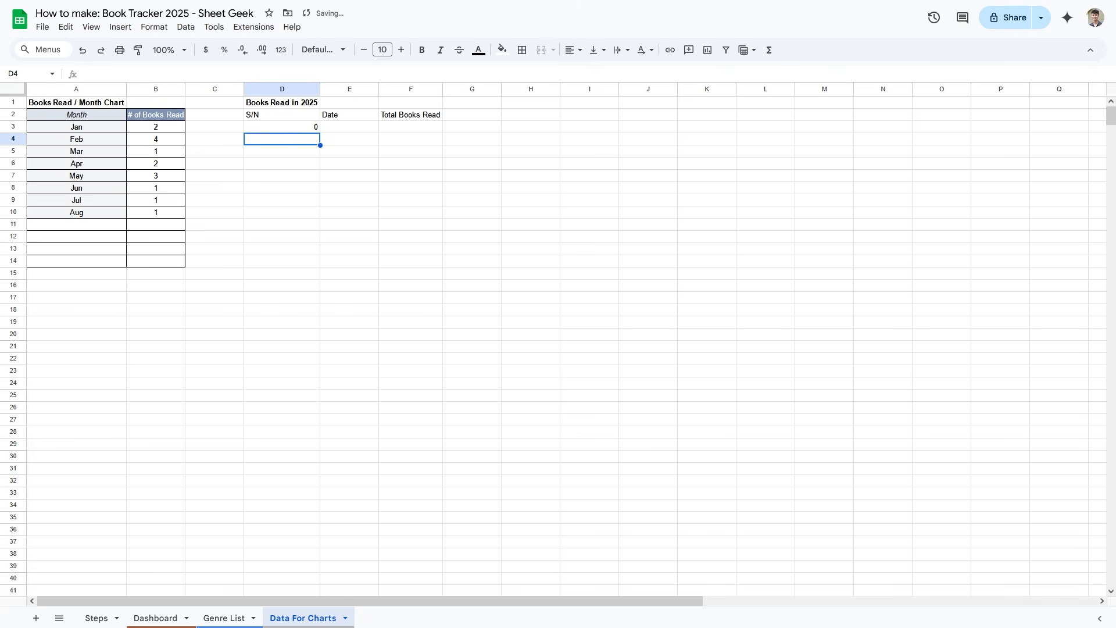
text(=seq)
key(Tab)
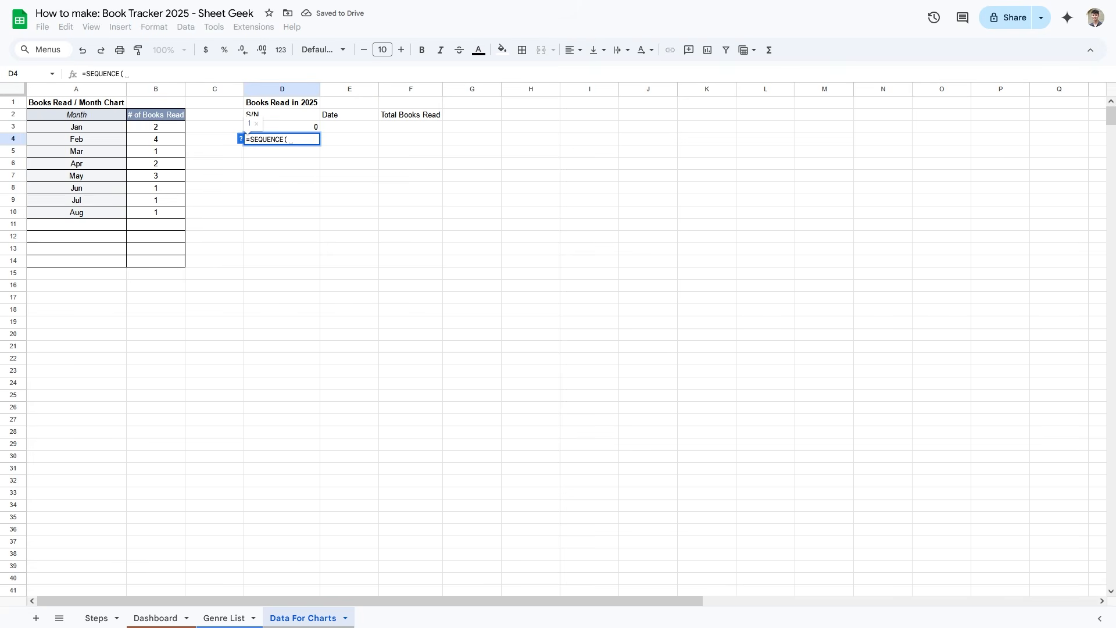
text(365))
key(Return)
- Apply all borders and center alignment to the Books Read in 2025 table, D2:F503
drag(256, 115, 405, 121)
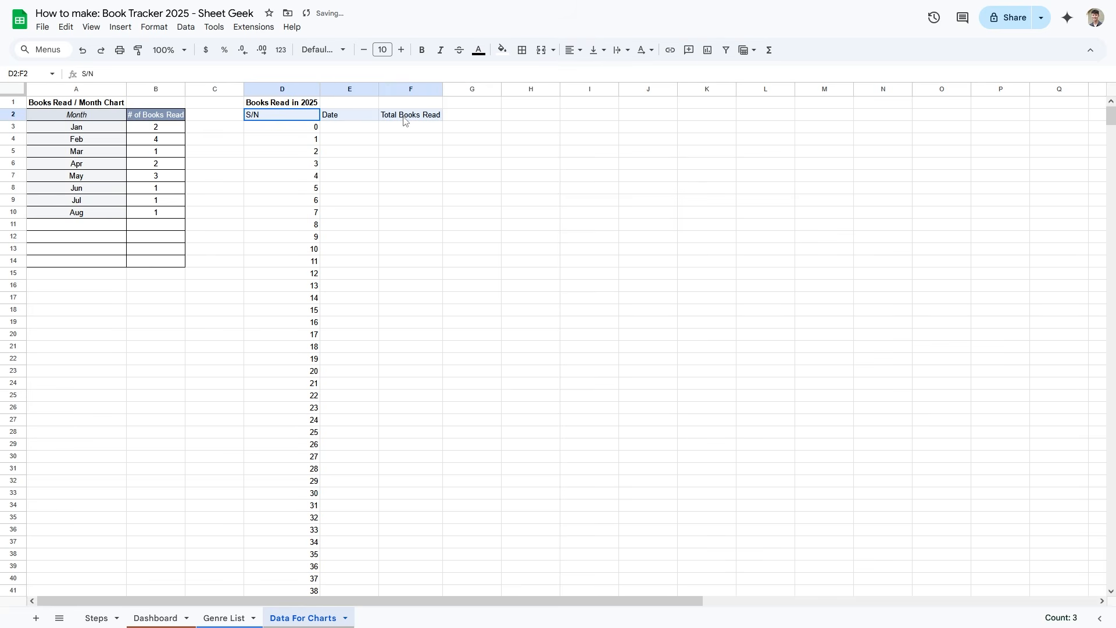
key(ctrl+shift+Down)
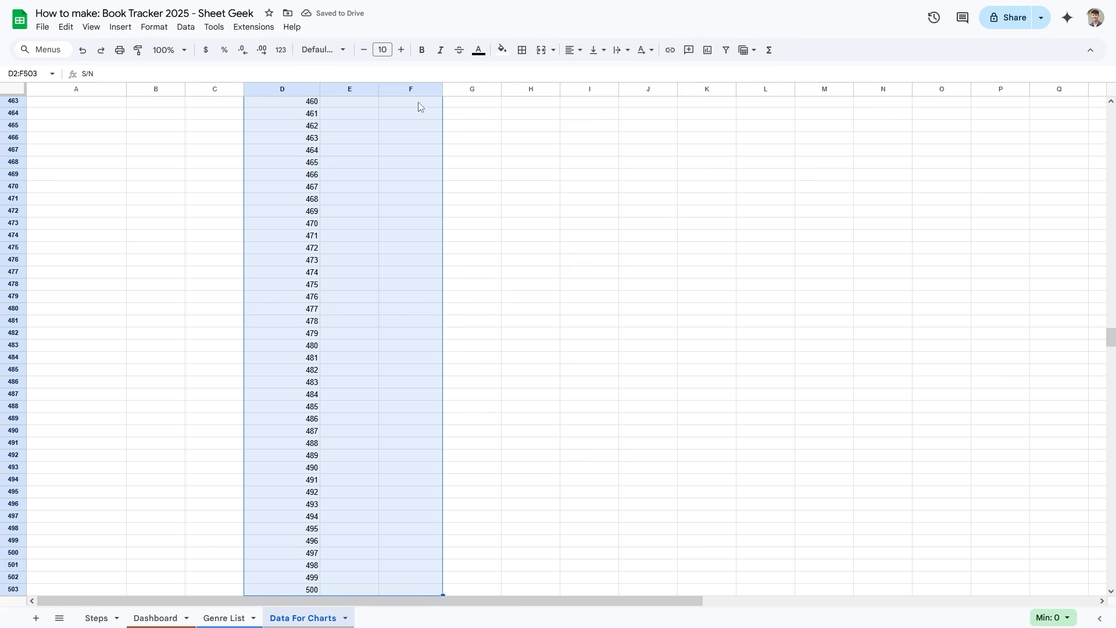
click(522, 50)
click(537, 78)
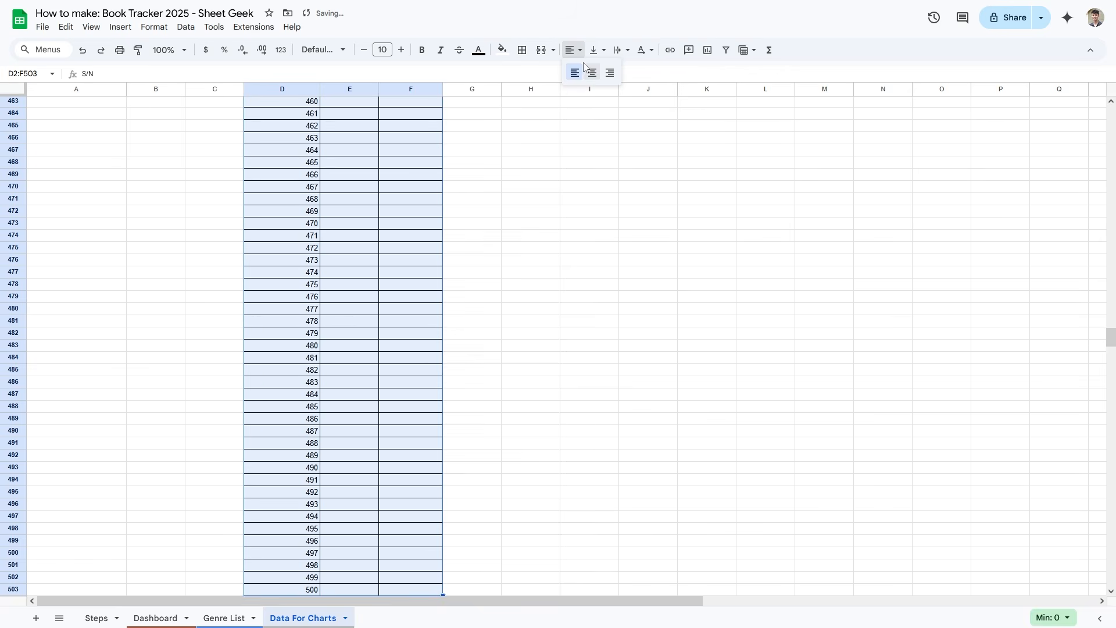
click(499, 203)
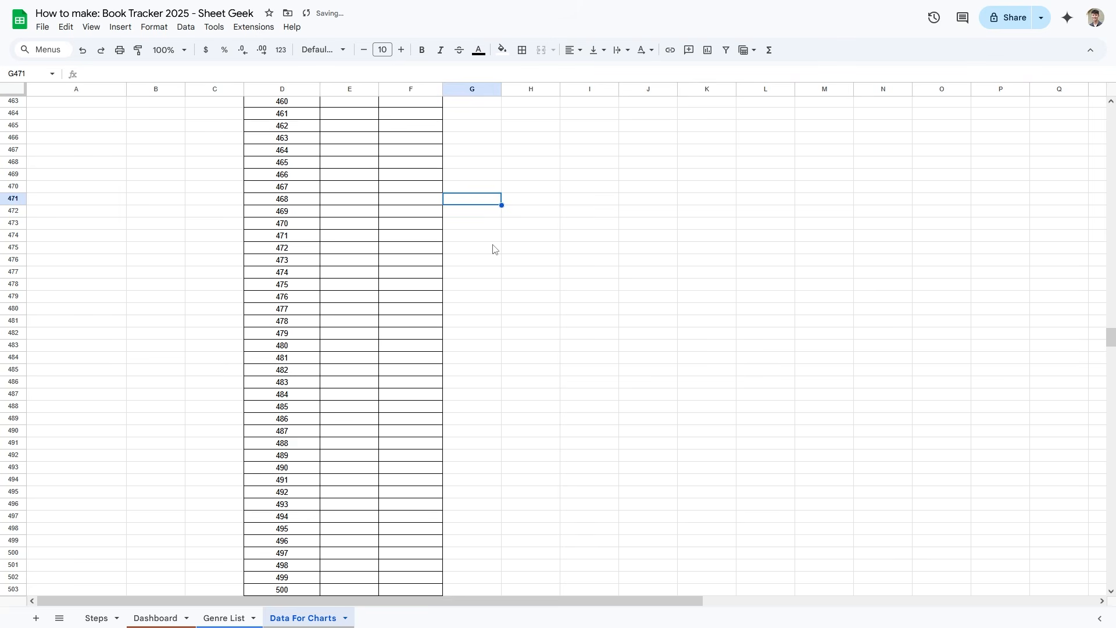
- Add serial number 501 in D504 and apply all borders to the new last row of the Books Read in 2025 table
scroll(777, 315, down, 4)
click(282, 445)
text(501)
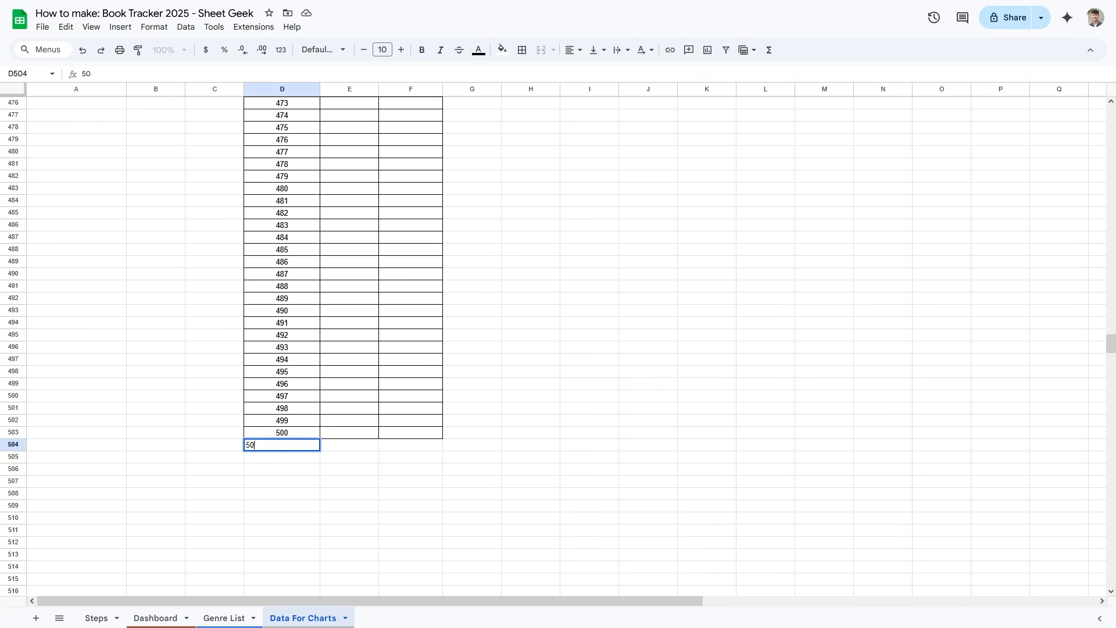
key(Return)
click(304, 447)
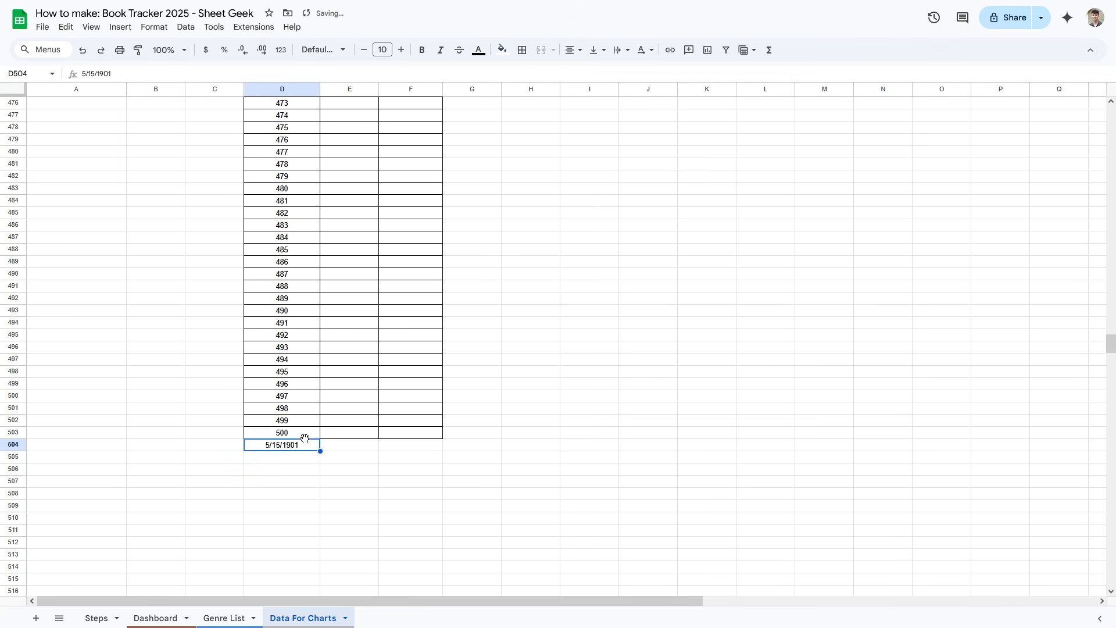
drag(290, 432, 419, 445)
click(523, 49)
click(530, 78)
click(521, 447)
- Enter the starting data row with the date Jan 1 in E3 and 0 total books read in F3
drag(1111, 343, 1111, 104)
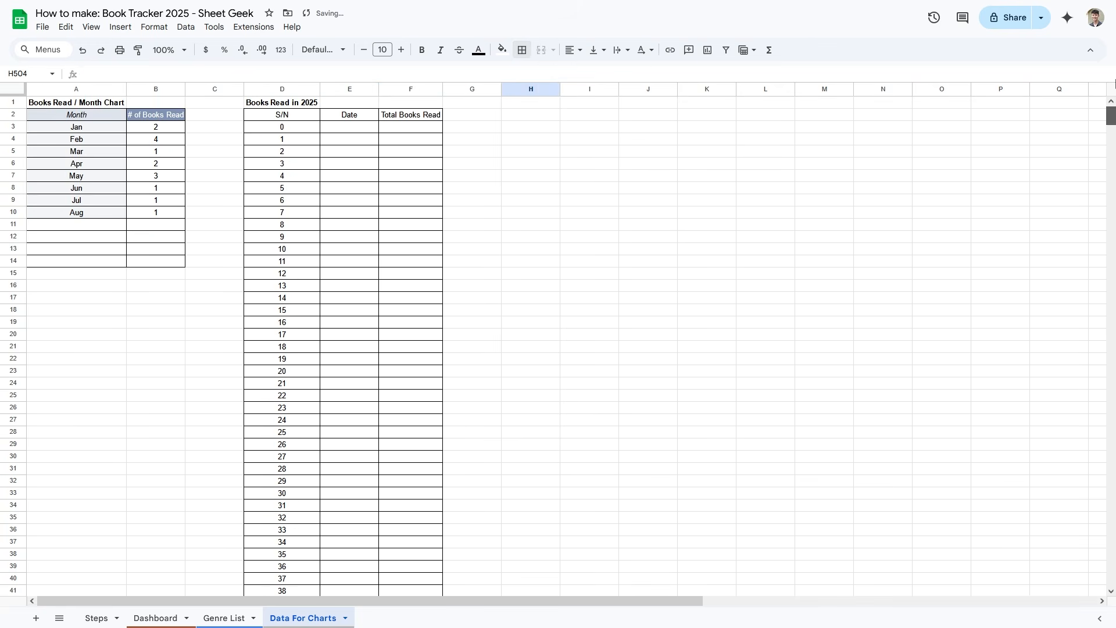
click(346, 129)
text(Jan 1)
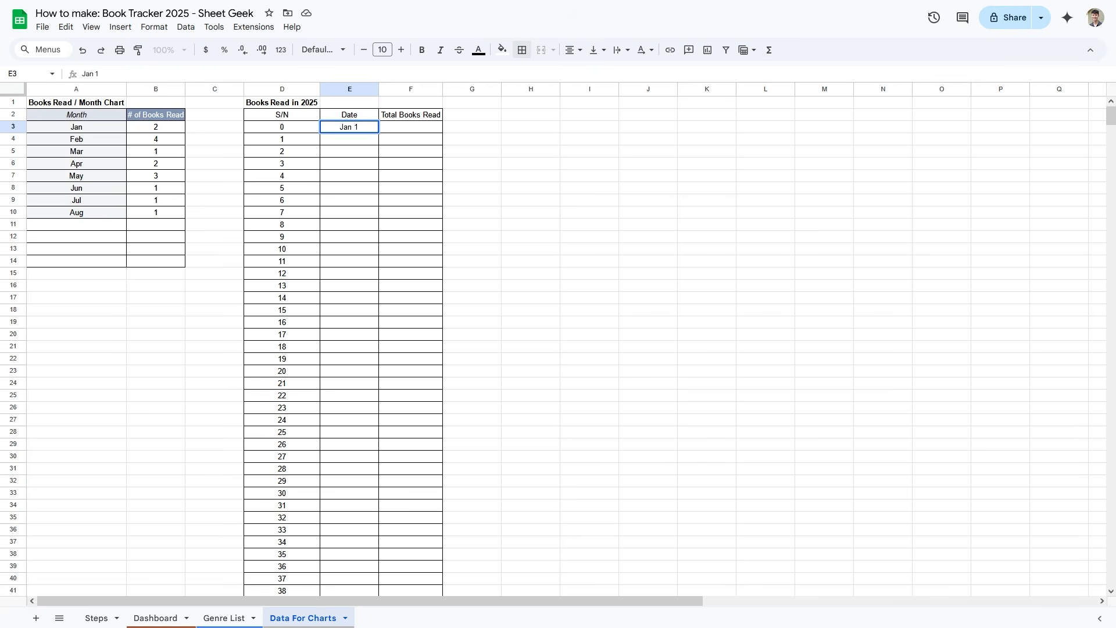
key(Return)
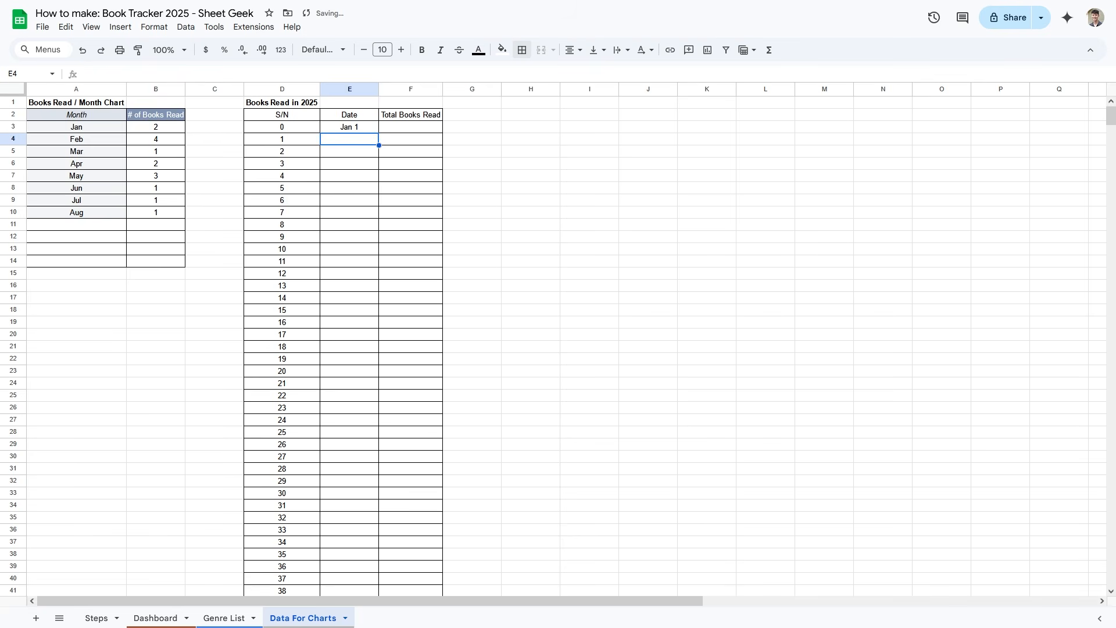
click(414, 127)
text(0)
key(Return)
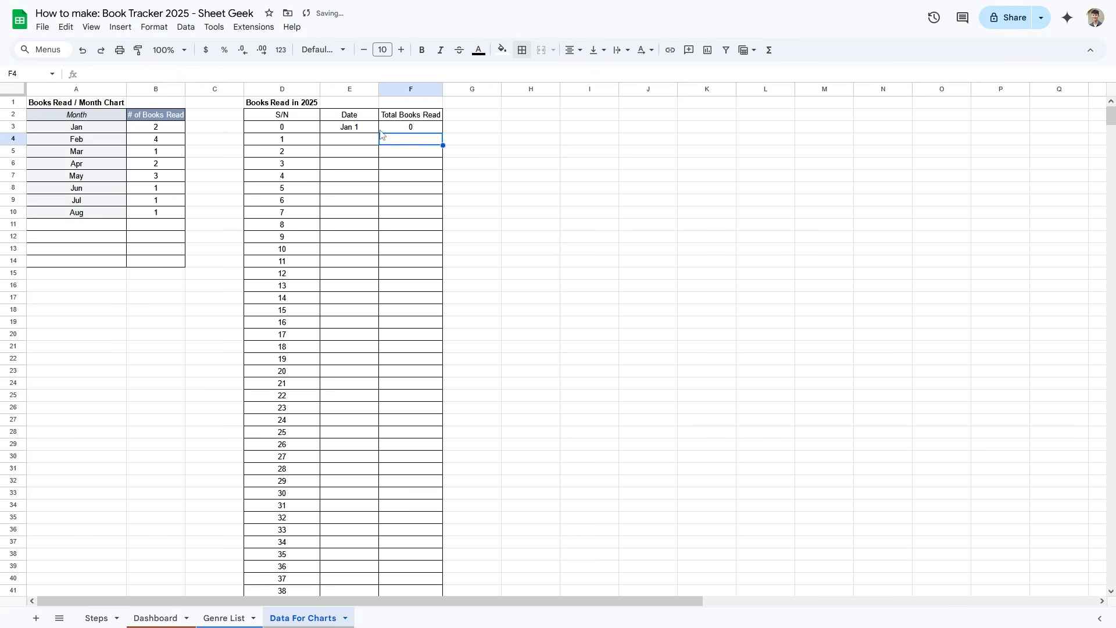
- Bold the headers in D2:F2 and fit column F's width to its header
drag(282, 115, 410, 115)
key(ctrl+b)
click(530, 127)
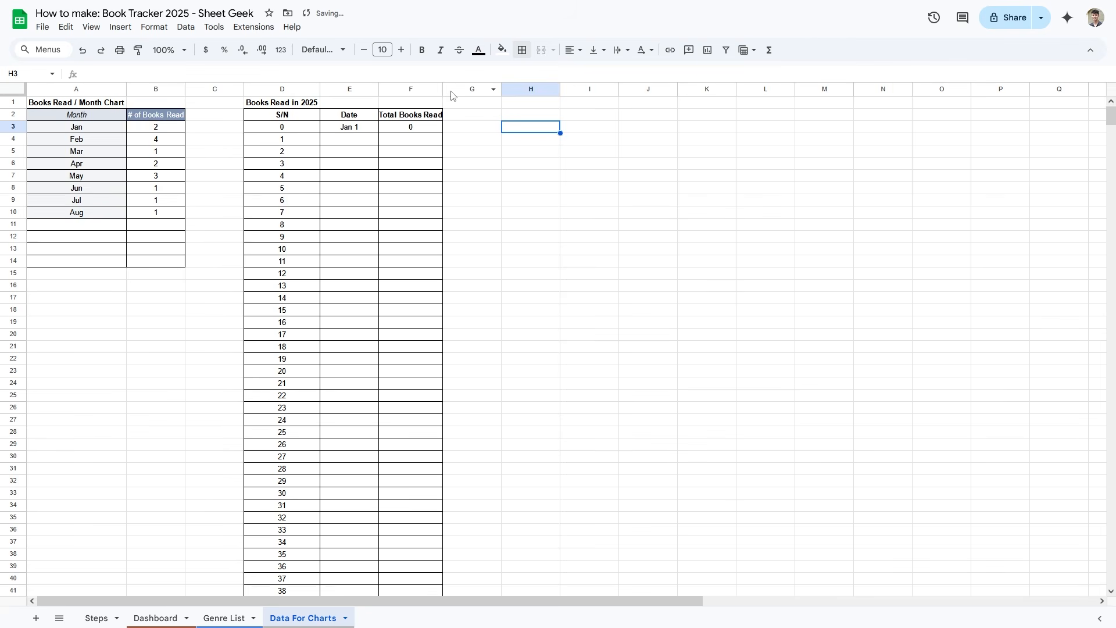
double_click(443, 89)
- Convert the S/N sequence in D4:D504 from a formula to static values by pasting values only
click(306, 144)
key(ctrl+shift+Down)
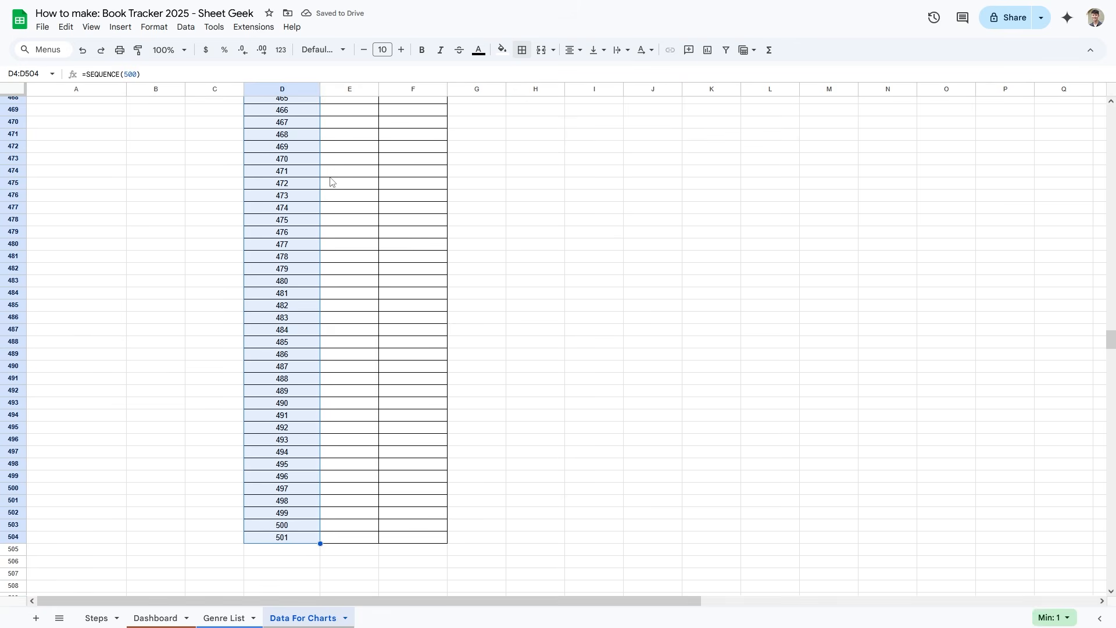
right_click(302, 317)
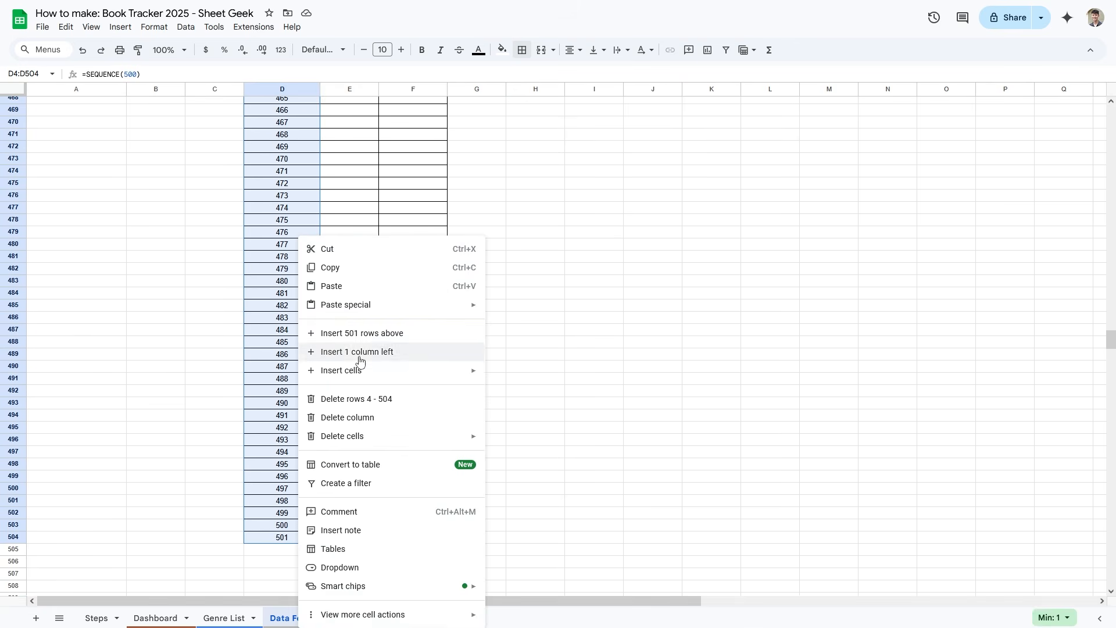
mouse_move(381, 312)
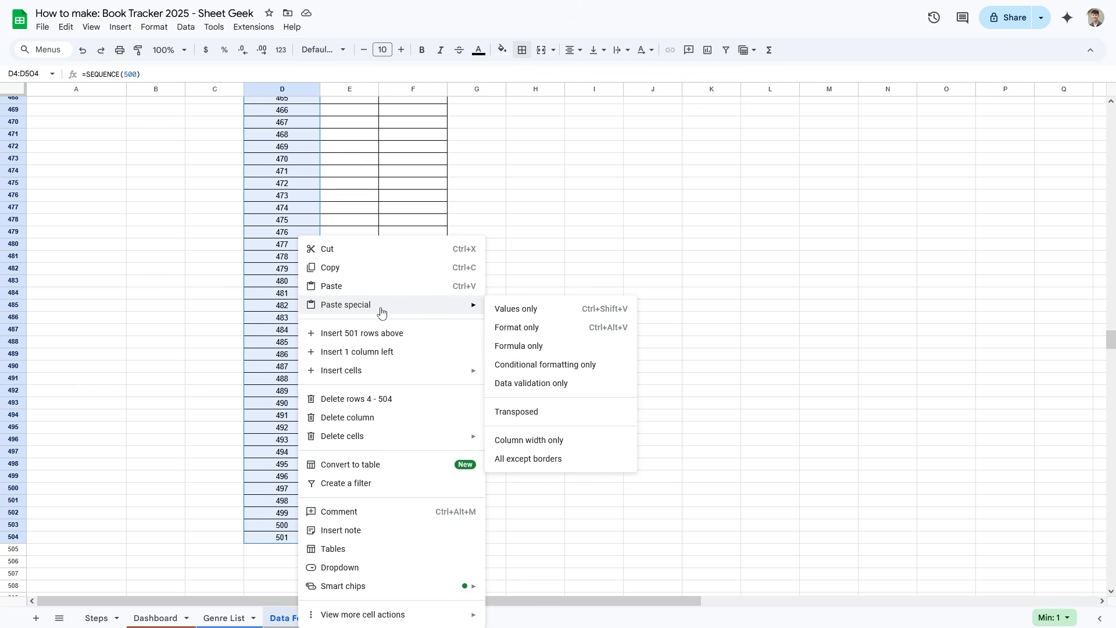
click(567, 314)
click(304, 314)
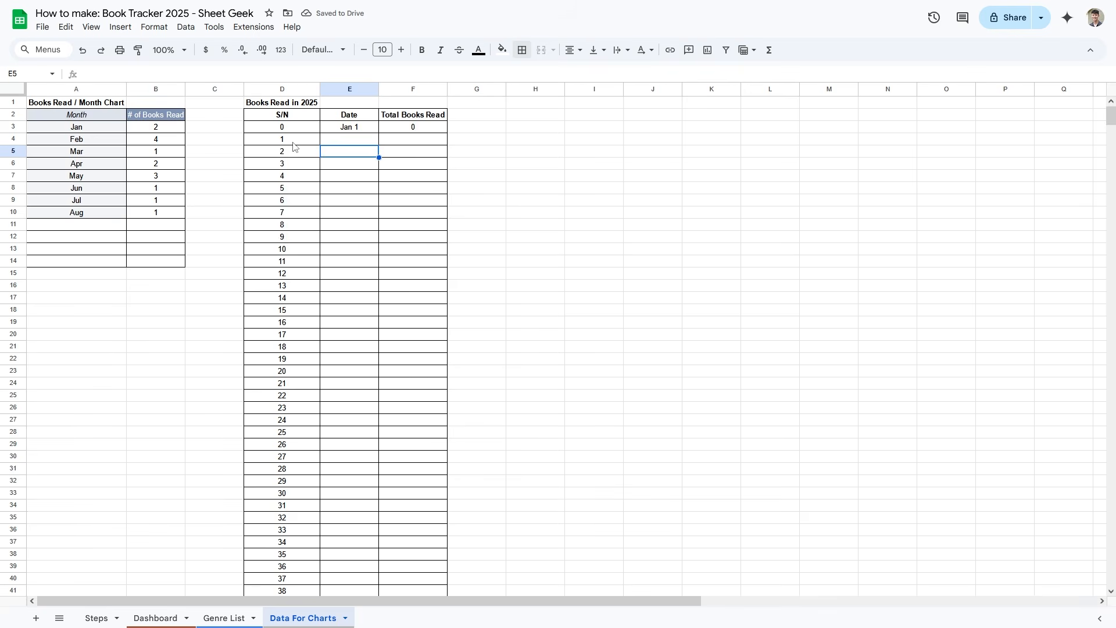
click(289, 140)
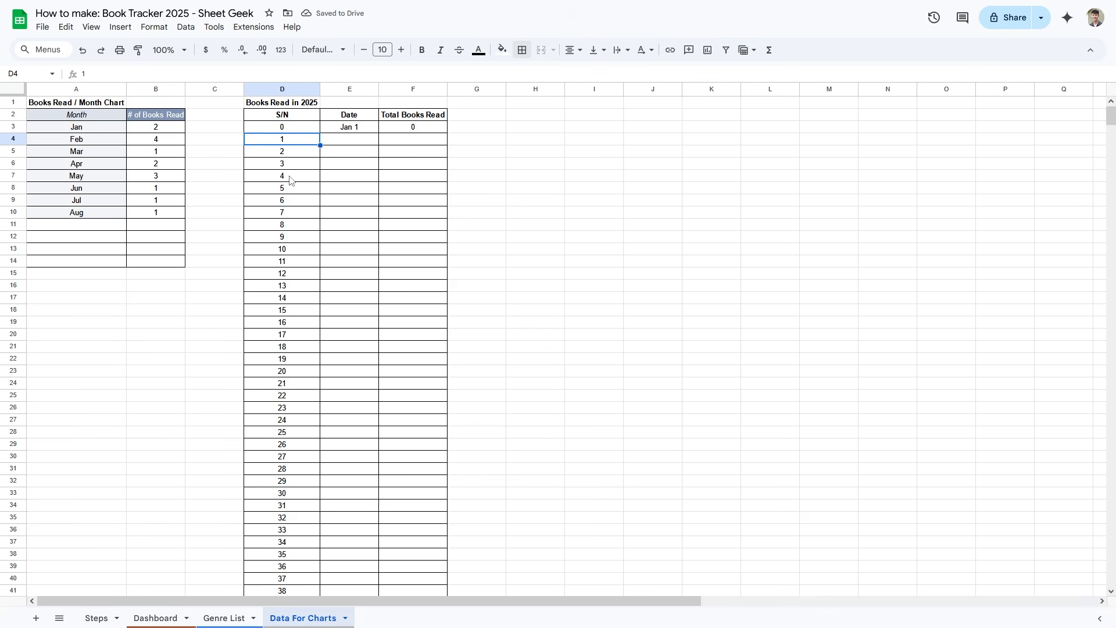
drag(293, 128, 300, 325)
click(292, 278)
click(305, 225)
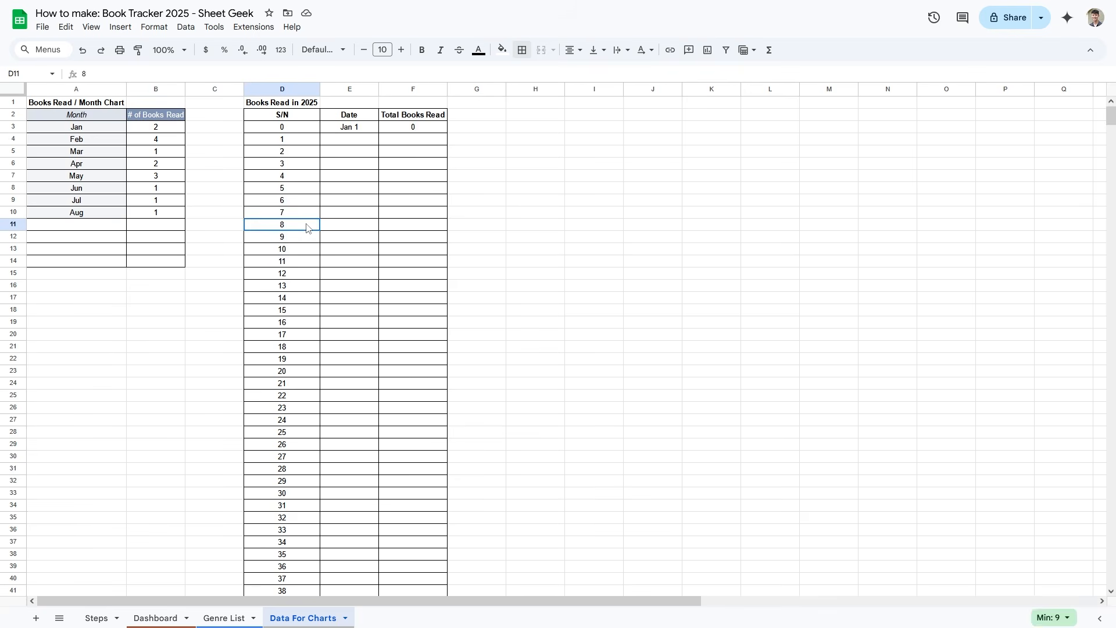
click(406, 136)
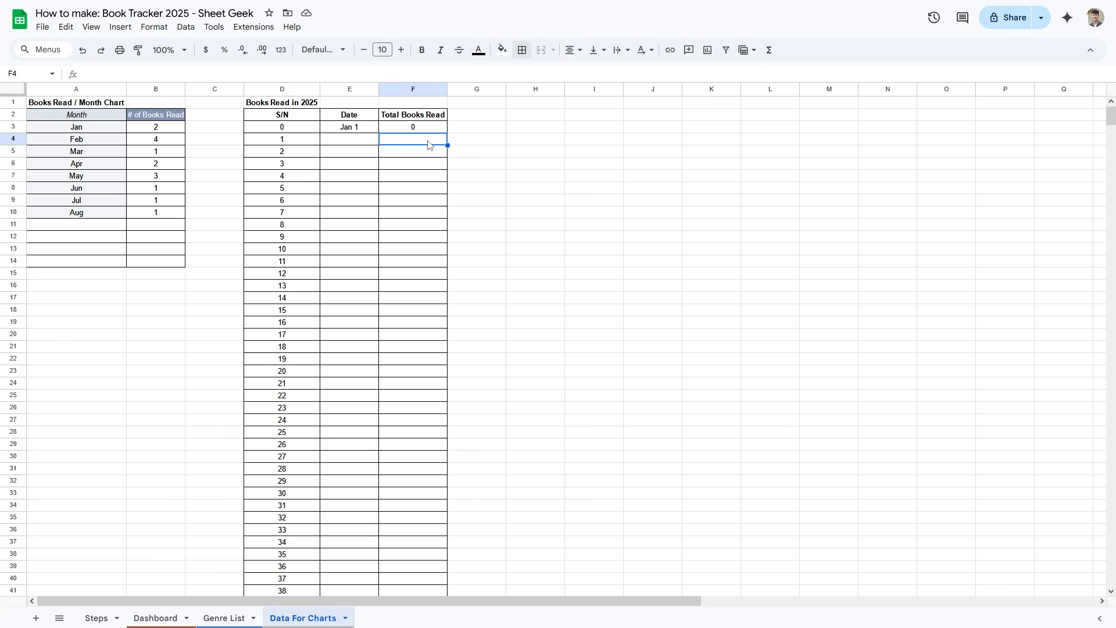
click(351, 143)
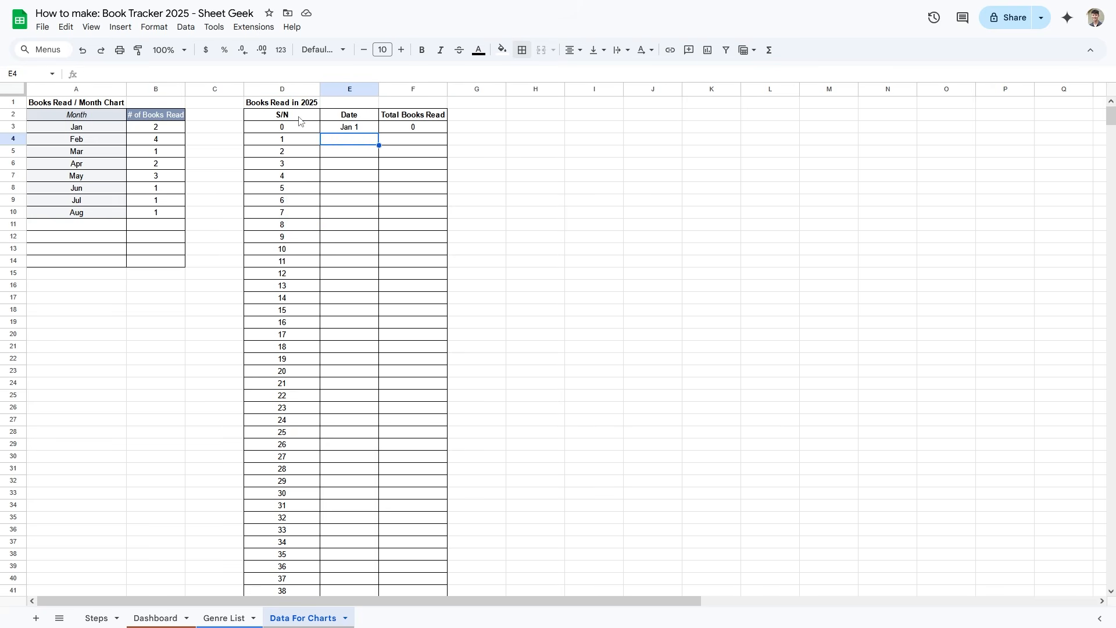
drag(300, 121, 425, 481)
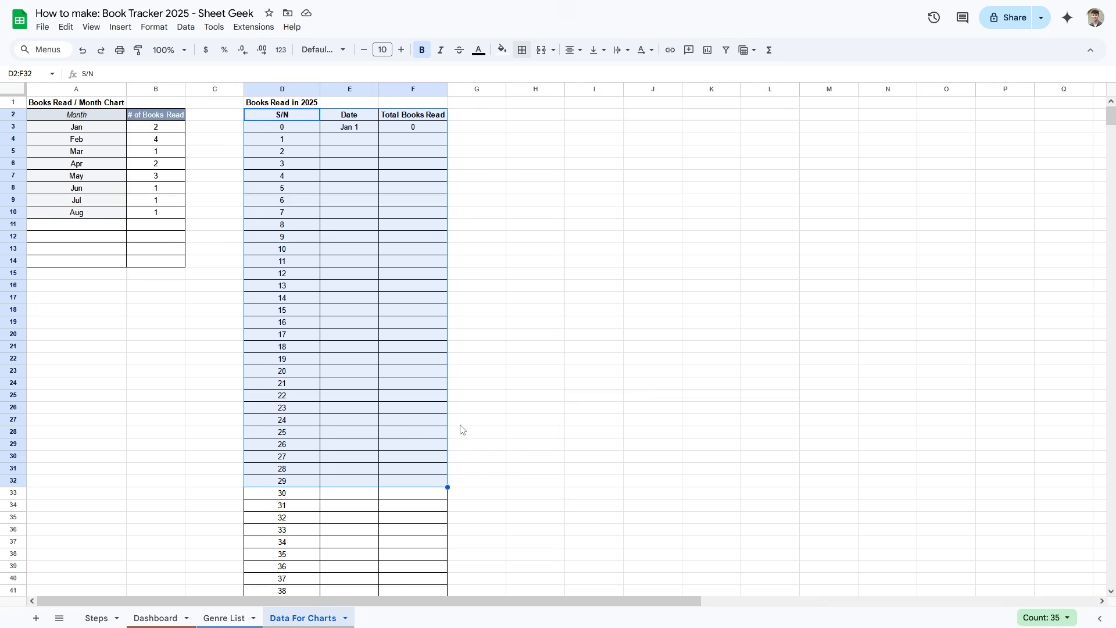
scroll(505, 392, down, 1)
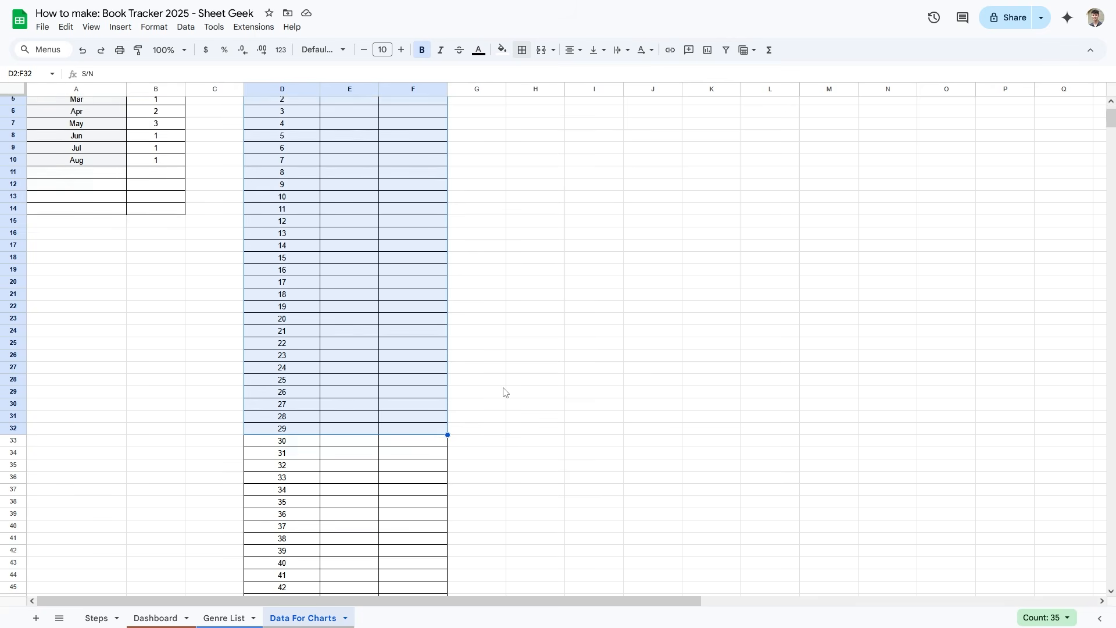
scroll(506, 394, up, 1)
click(456, 292)
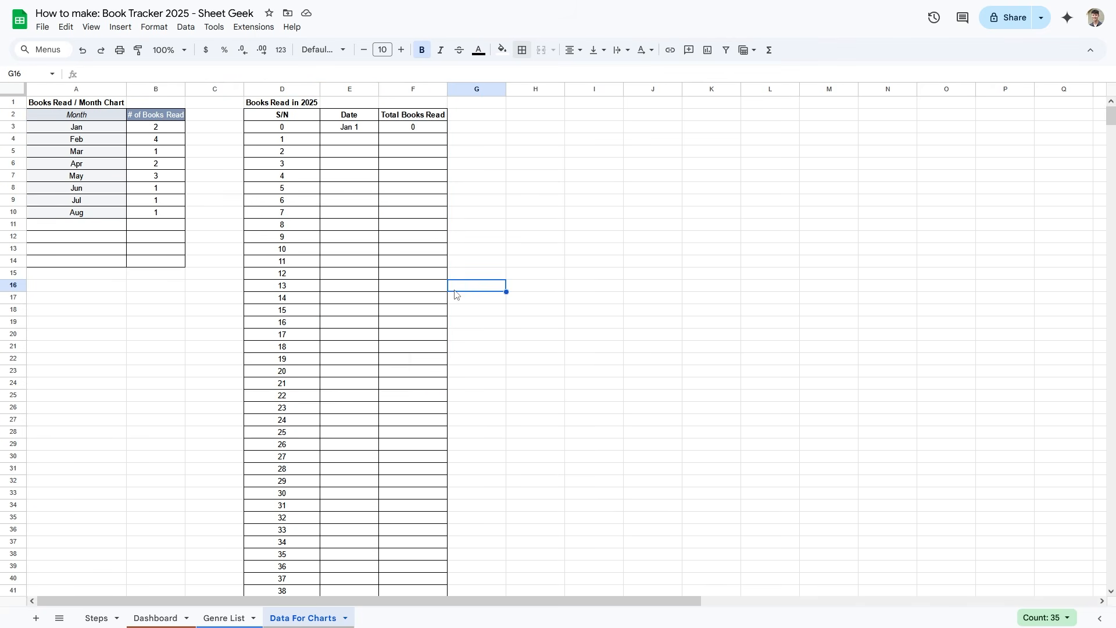
click(419, 220)
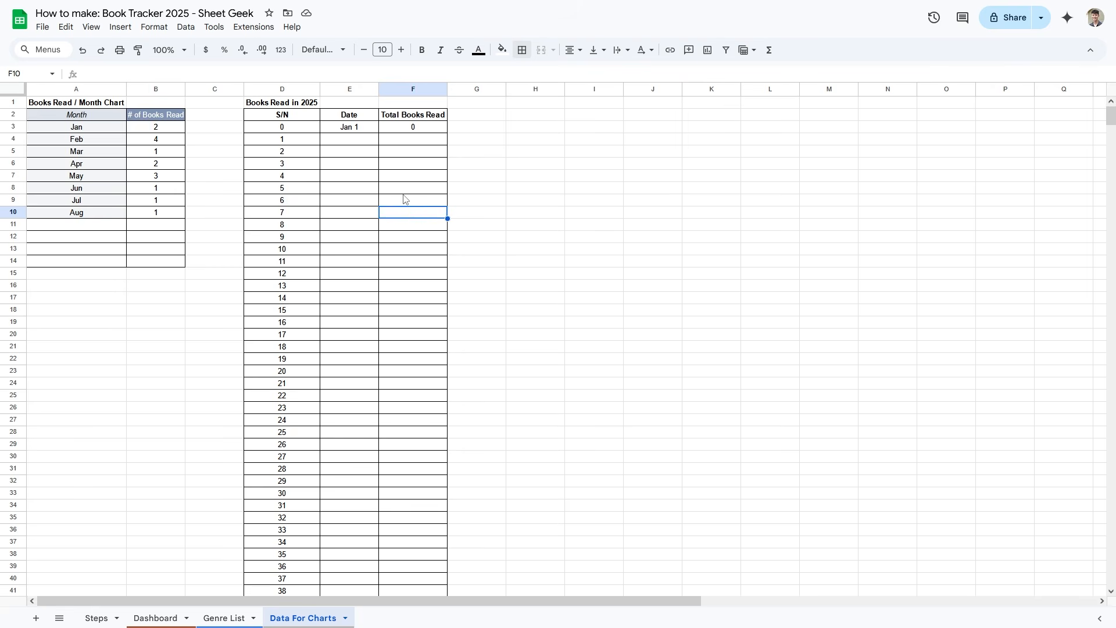
mouse_move(354, 142)
mouse_down()
mouse_move(364, 251)
mouse_move(365, 142)
mouse_up()
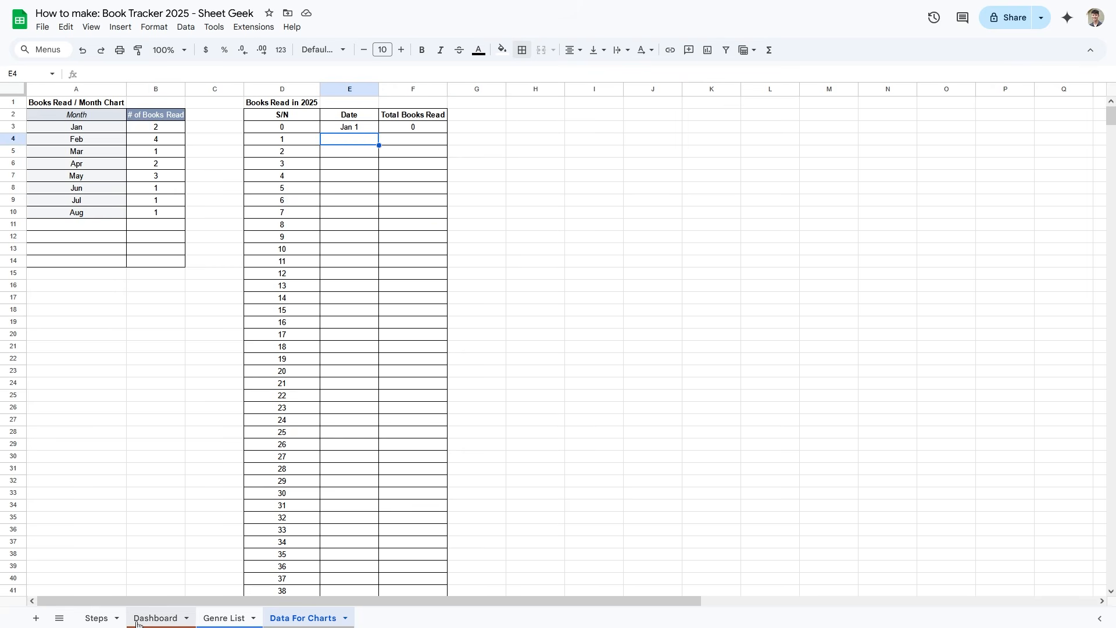
- Examine the End Date column of the Dashboard's book table as the source for the empty Date column on Data For Charts
click(155, 617)
click(535, 364)
drag(419, 333, 419, 519)
scroll(319, 563, down, 3)
click(303, 616)
drag(343, 140, 361, 310)
click(368, 285)
- In E4 of Data For Charts, start a FILTER formula with the Dashboard's end dates, Dashboard!E20:E521, as its range
click(356, 139)
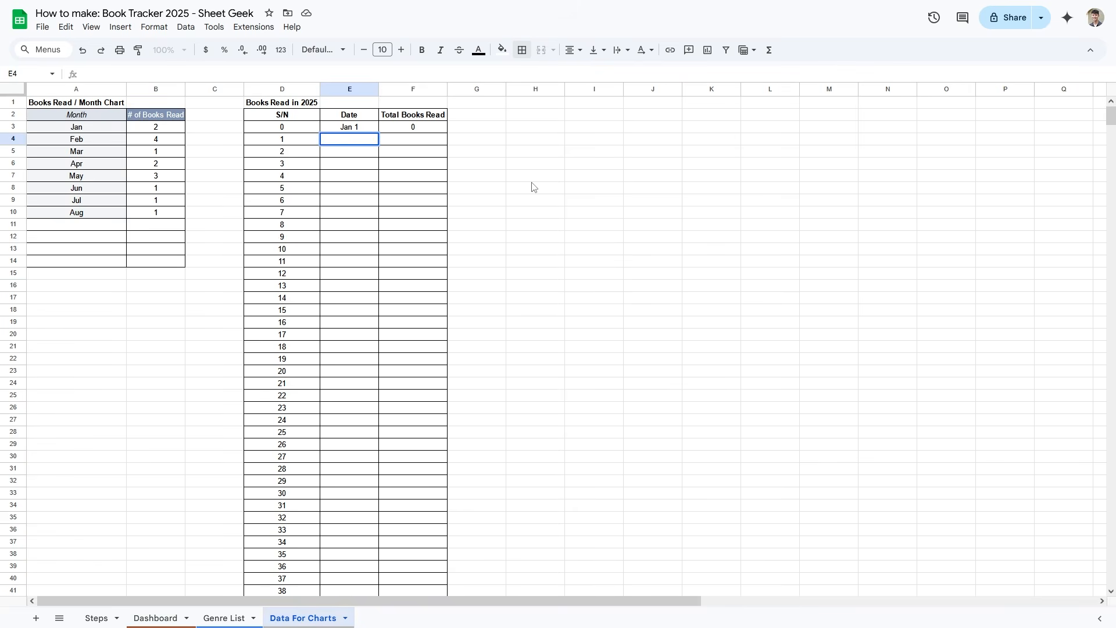
text(=FILTER()
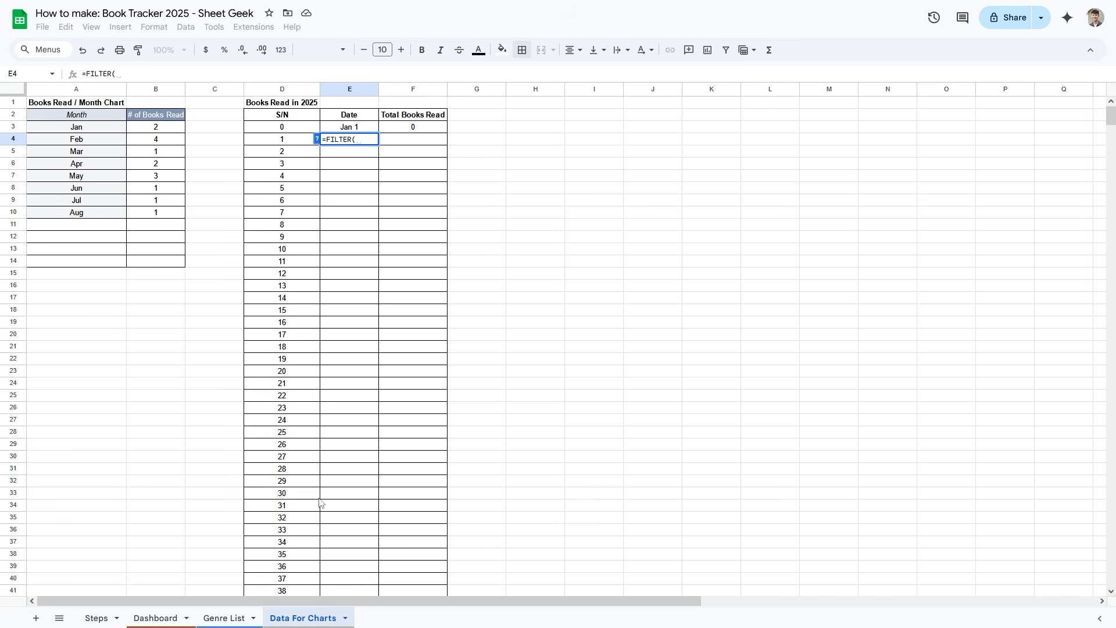
click(156, 618)
scroll(437, 370, up, 4)
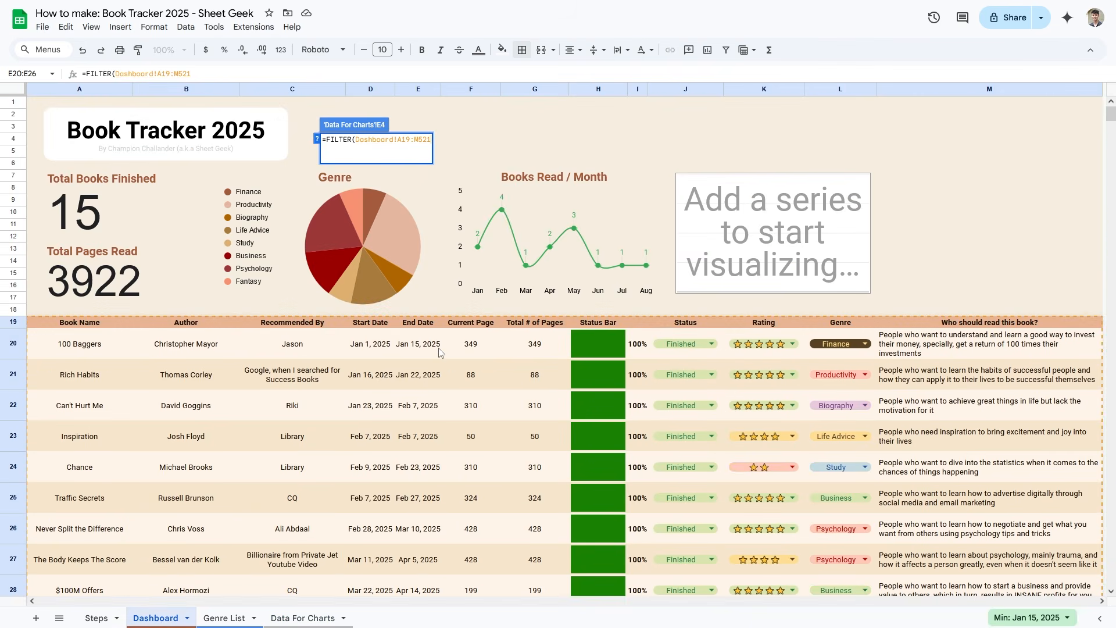
key(BackSpace)
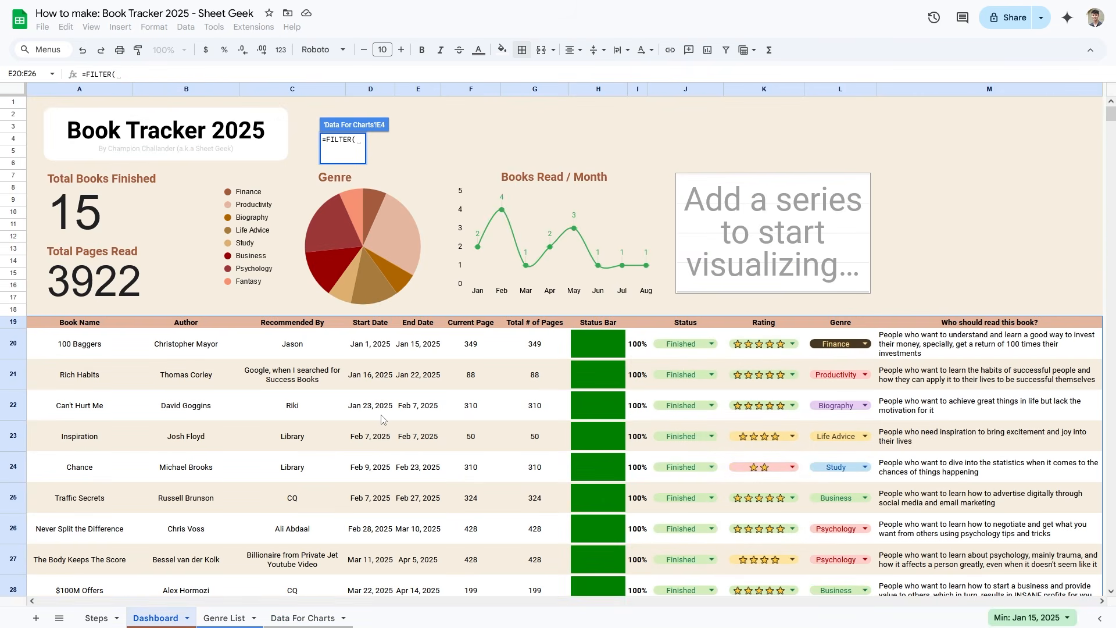
click(423, 347)
key(ctrl+shift+Down)
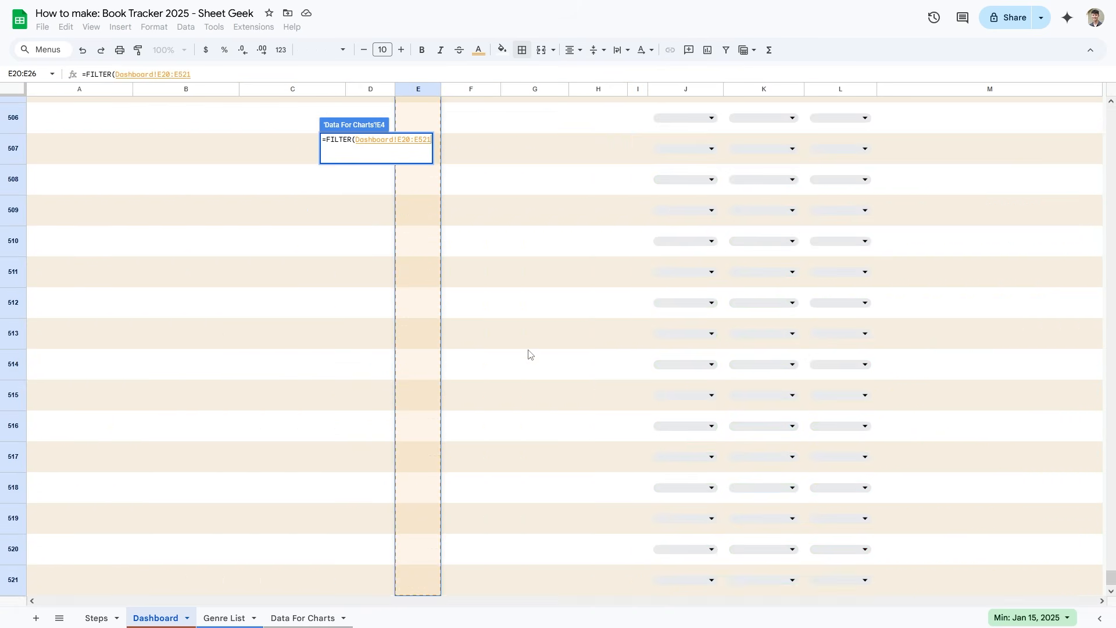
text(,)
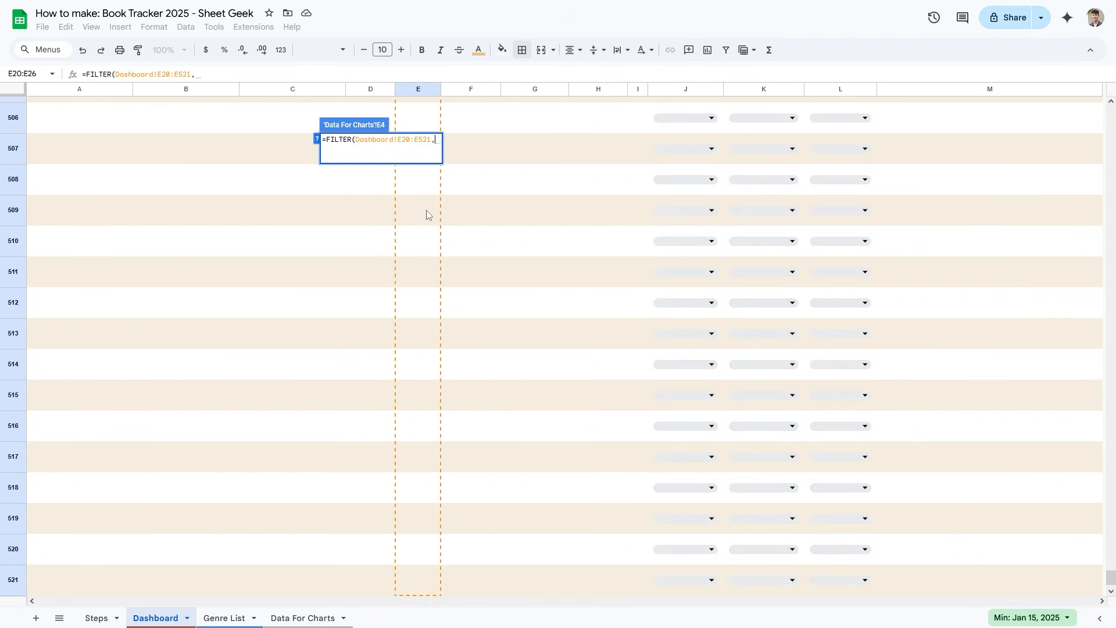
- Complete the E4 formula with a non-blank condition: =FILTER(Dashboard!E20:E521,Dashboard!E20:E521<>"")
click(316, 140)
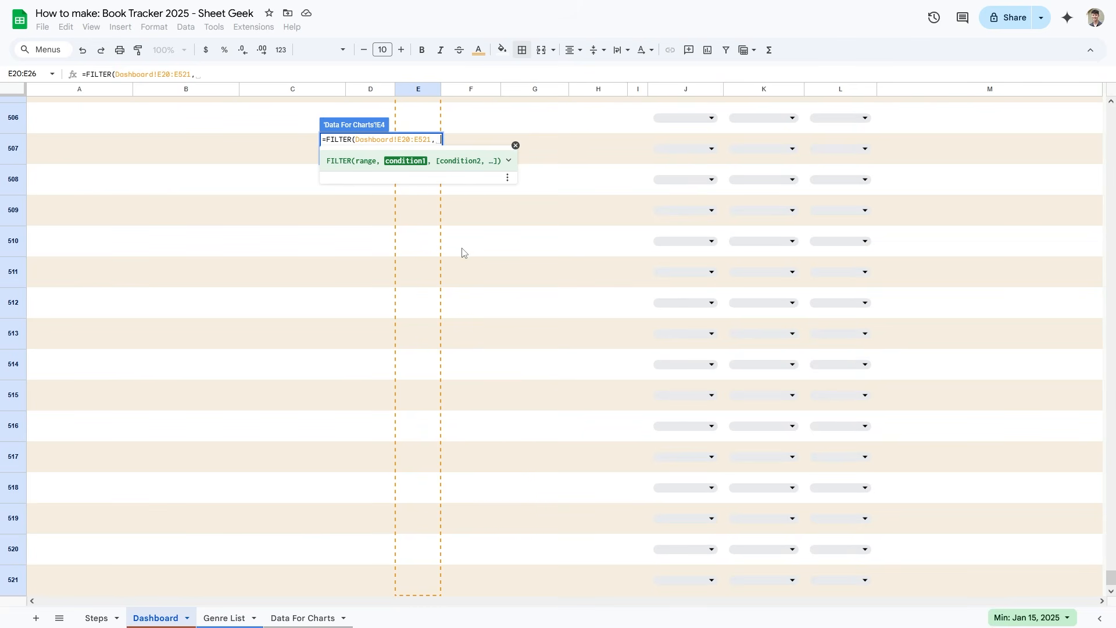
scroll(431, 253, up, 9)
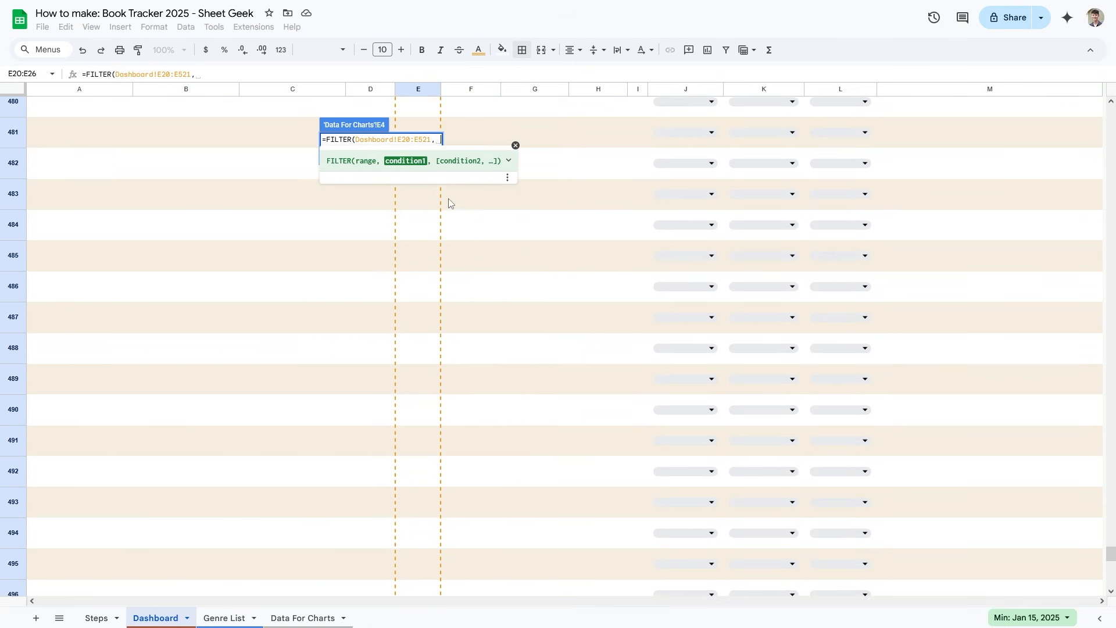
double_click(374, 139)
key(ctrl+c)
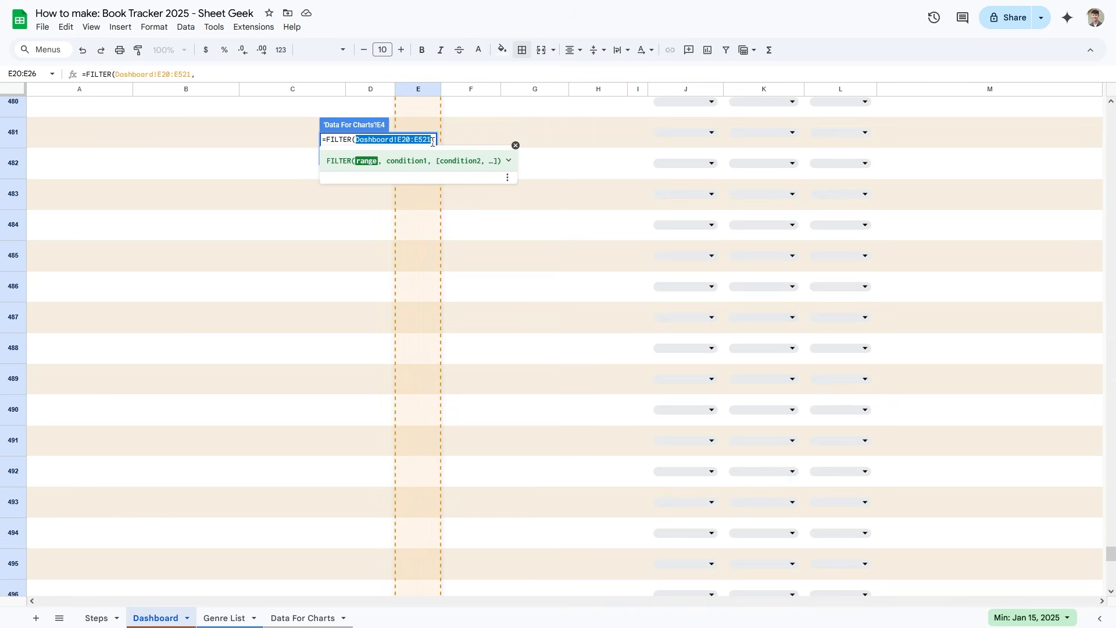
click(434, 141)
key(ctrl+v)
text(<>)
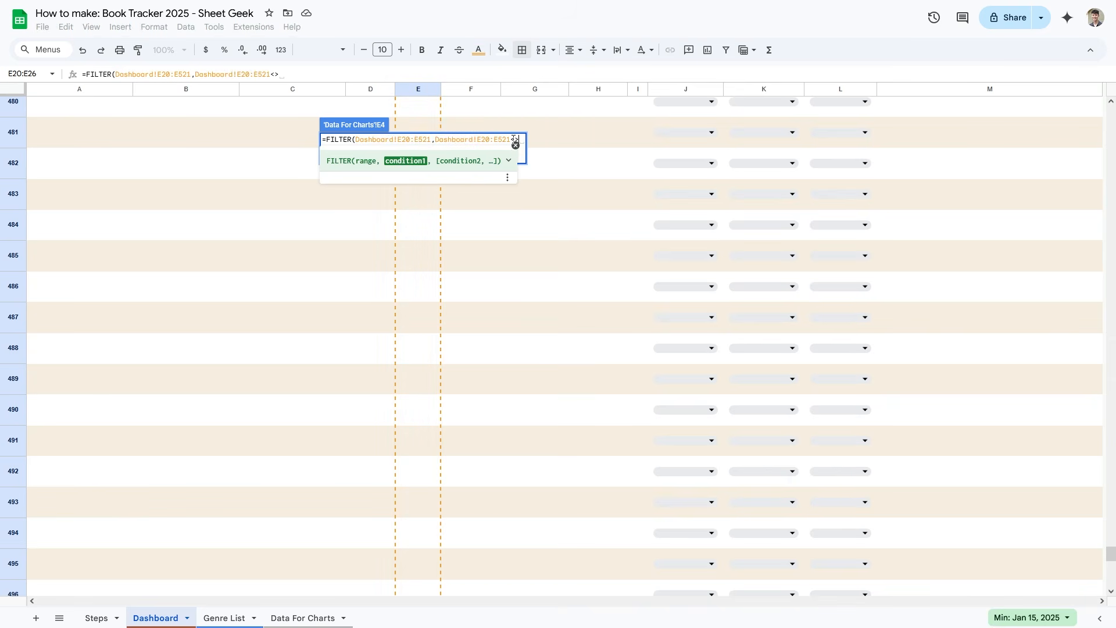
key(Return)
double_click(365, 136)
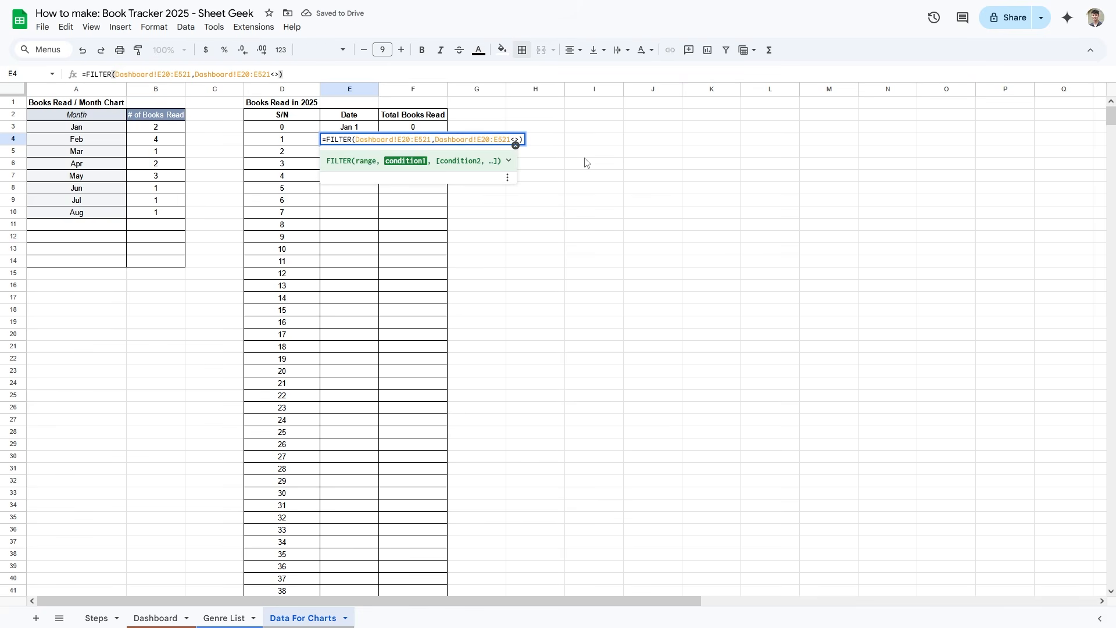
text("")
key(Return)
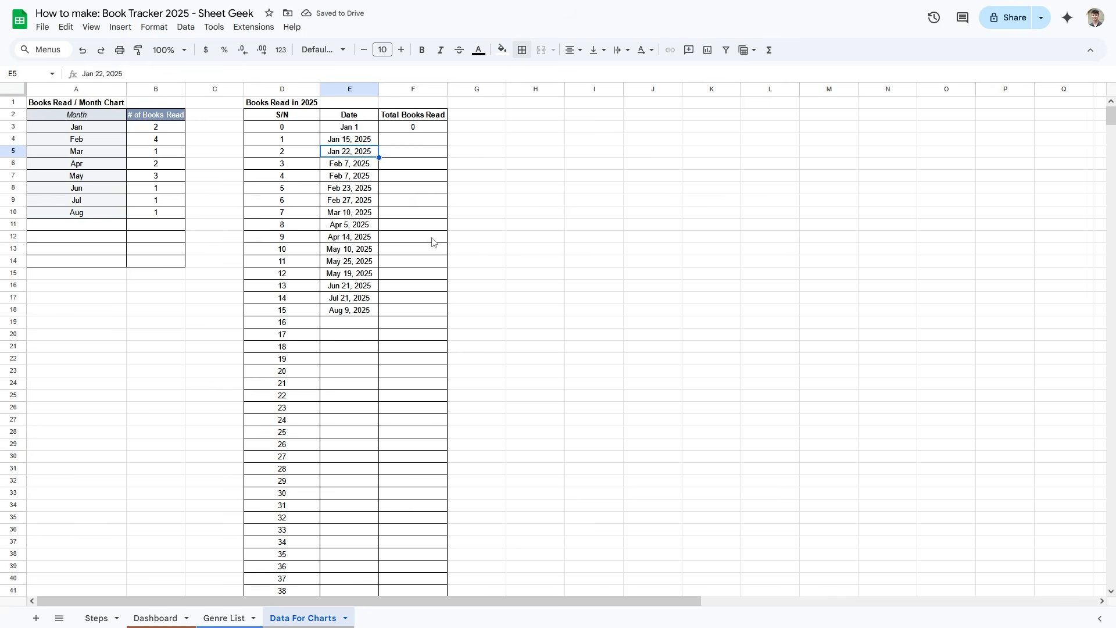
- Compare the filtered dates in E4:E18 with the book entries on the Dashboard
drag(361, 142, 374, 304)
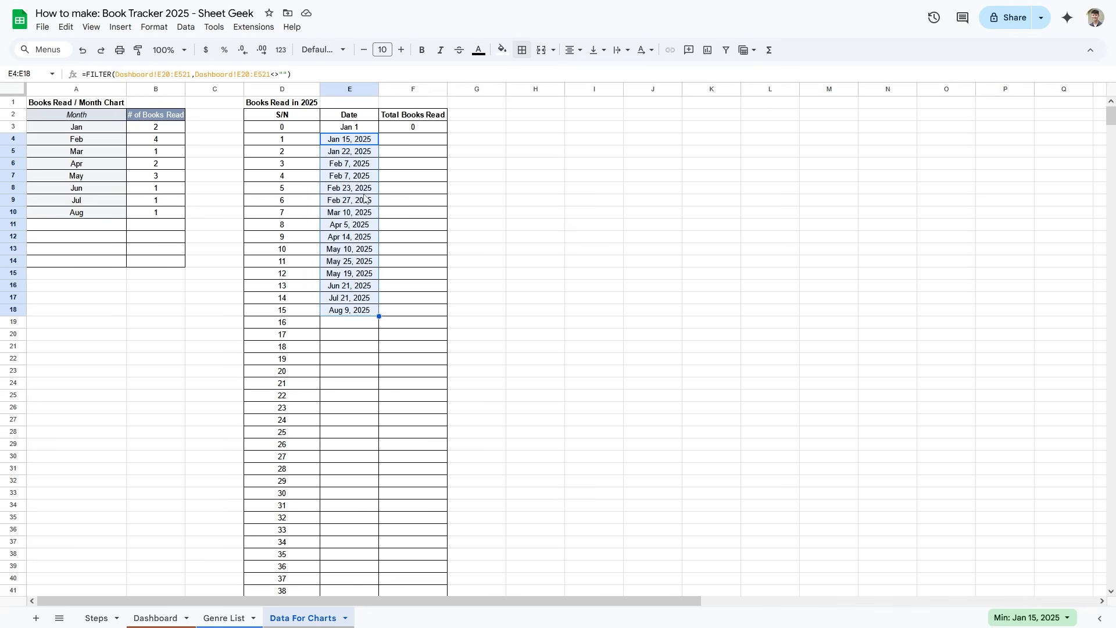
click(152, 616)
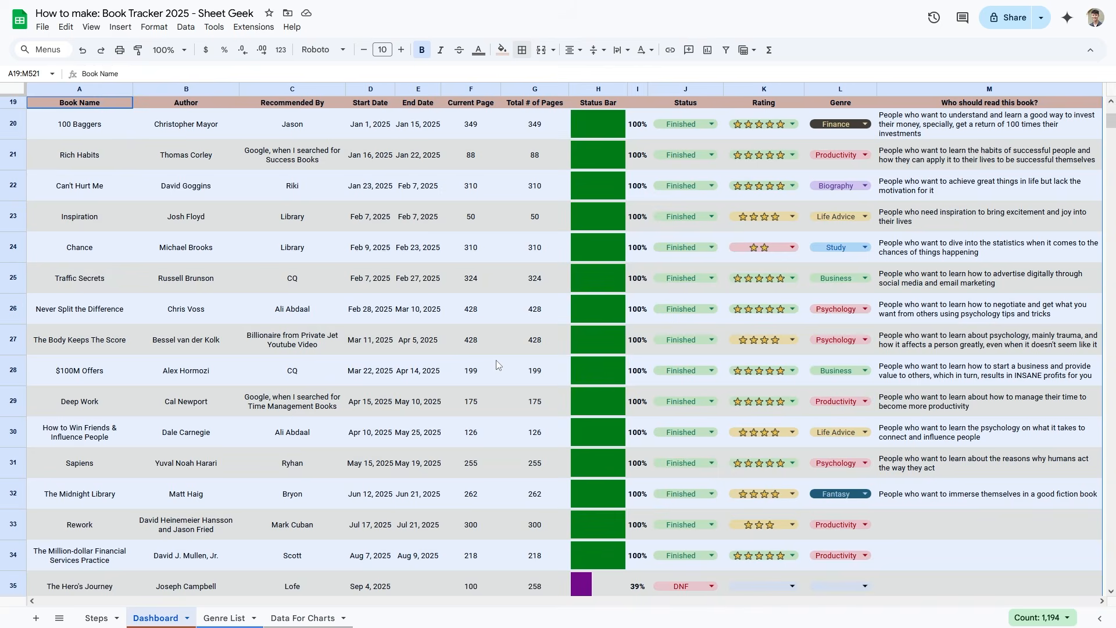
click(491, 365)
click(291, 346)
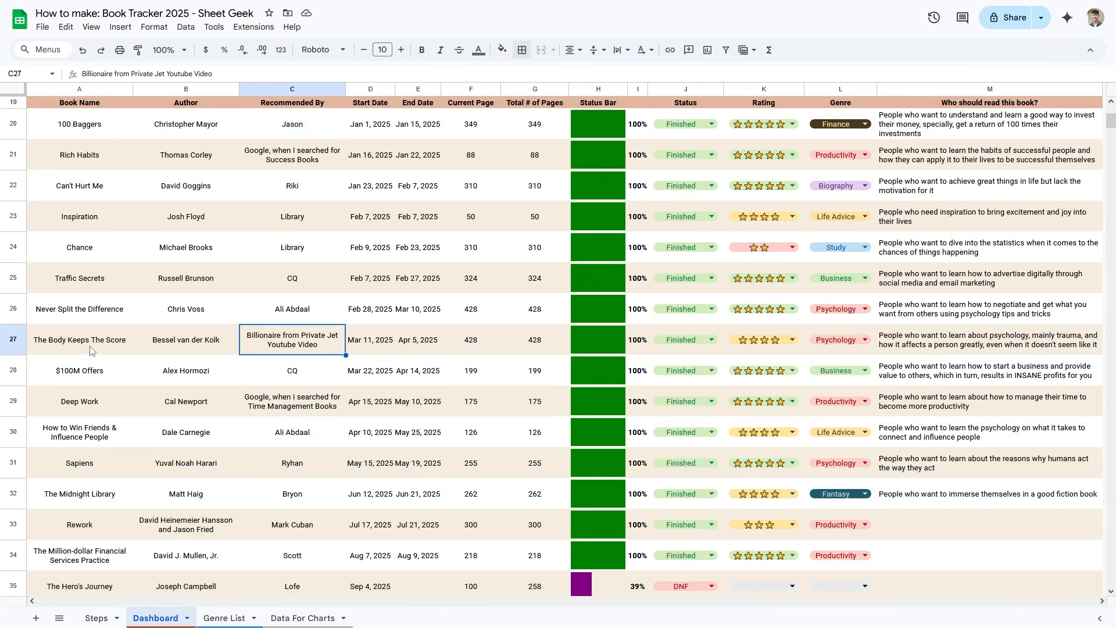
- On the Dashboard, set the end date of $100M Offers to Apr 10, 2025 and The Body Keeps The Score to Apr 13, 2025
drag(90, 351, 319, 349)
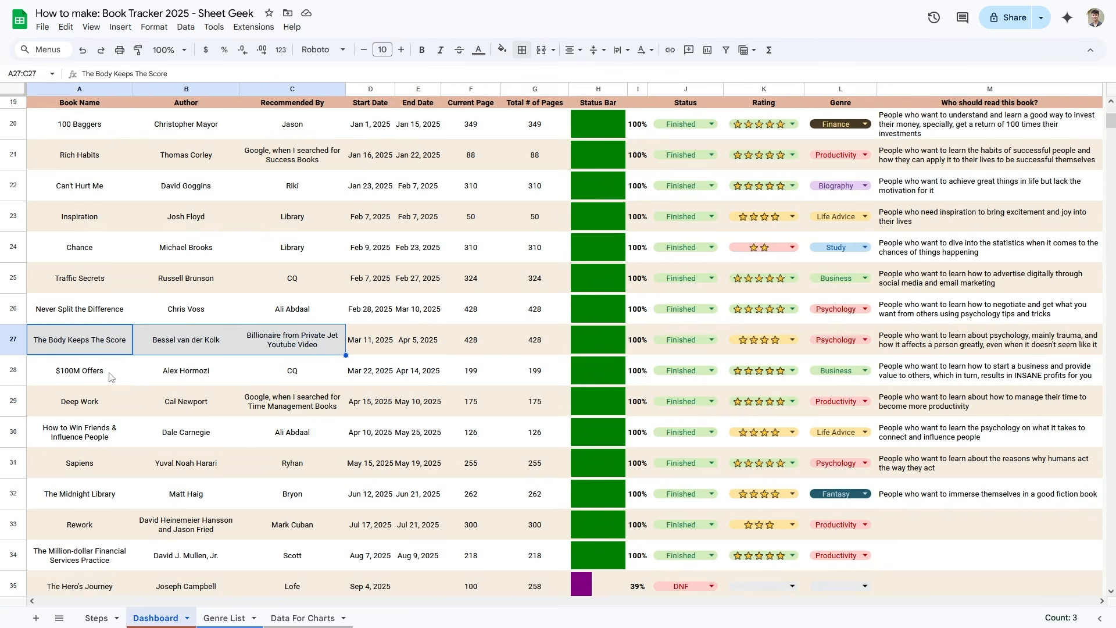
drag(110, 377, 268, 378)
click(414, 377)
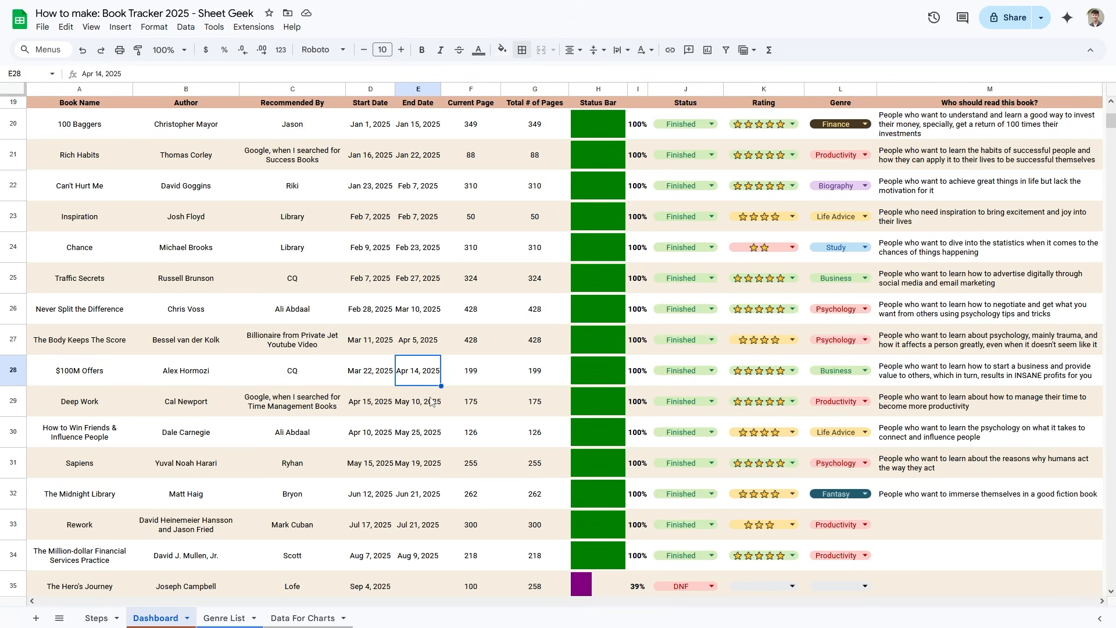
double_click(425, 373)
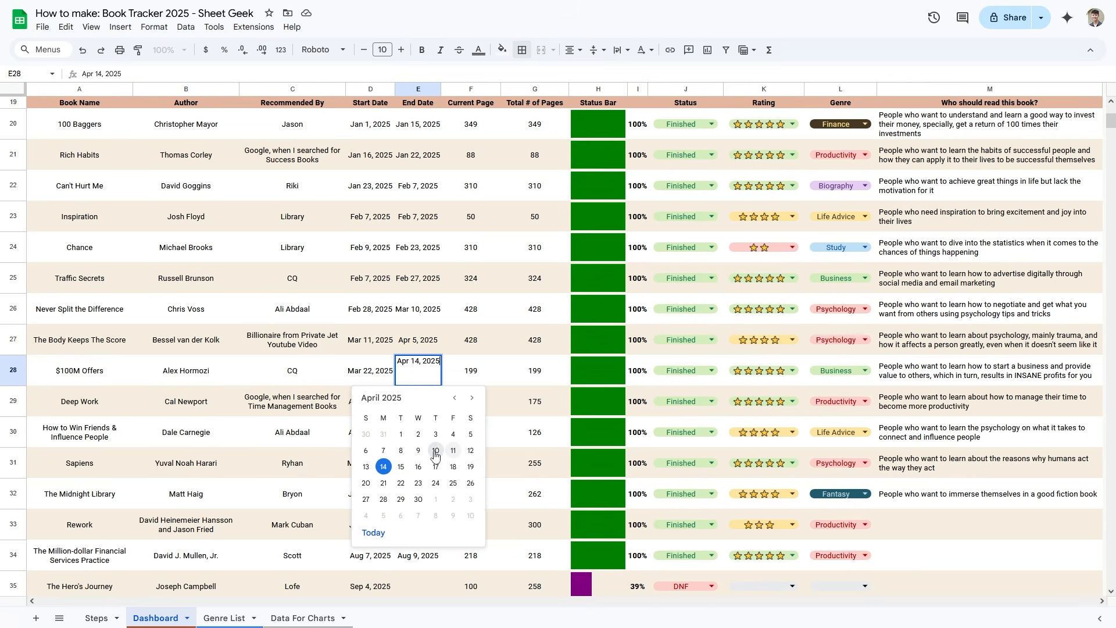
click(435, 454)
double_click(429, 345)
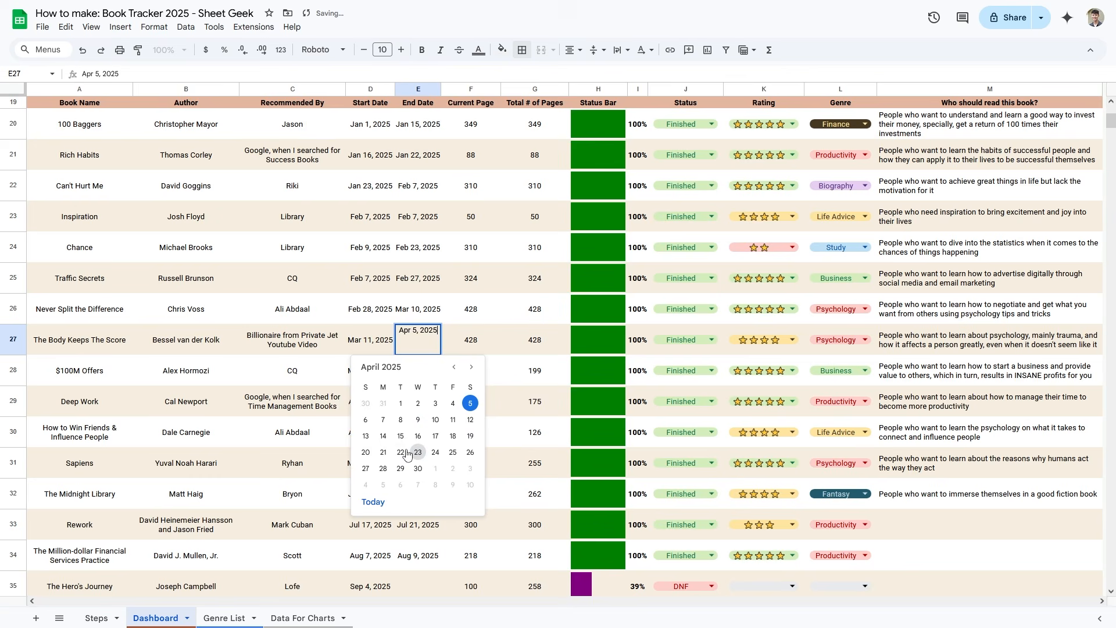
click(366, 436)
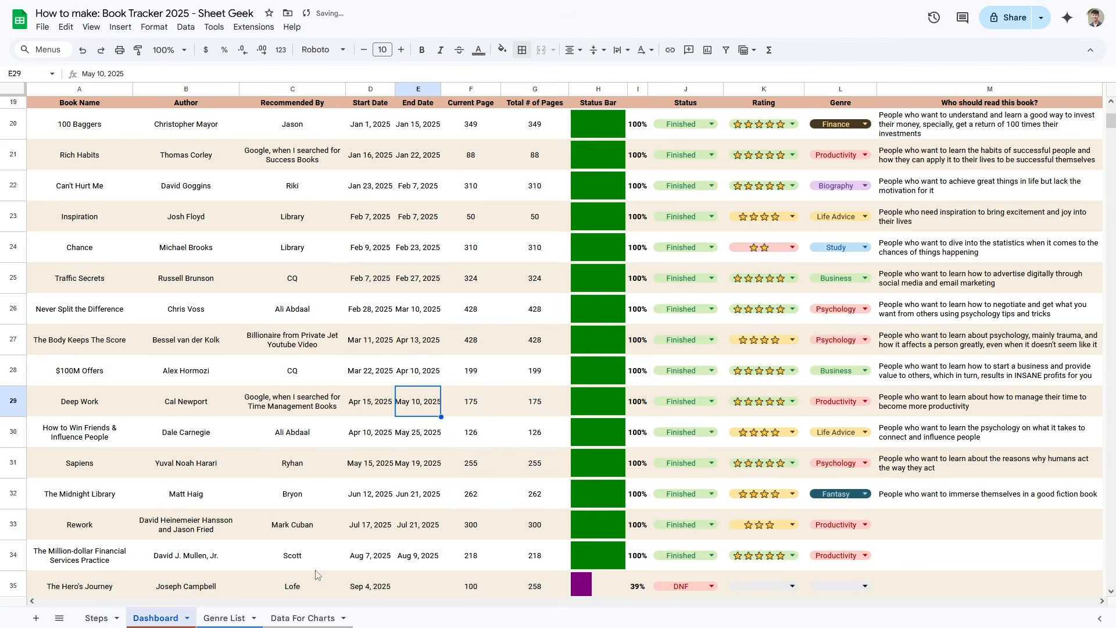
- Examine on Data For Charts how the two April end dates are ordered within the filtered Date column
click(303, 618)
double_click(349, 225)
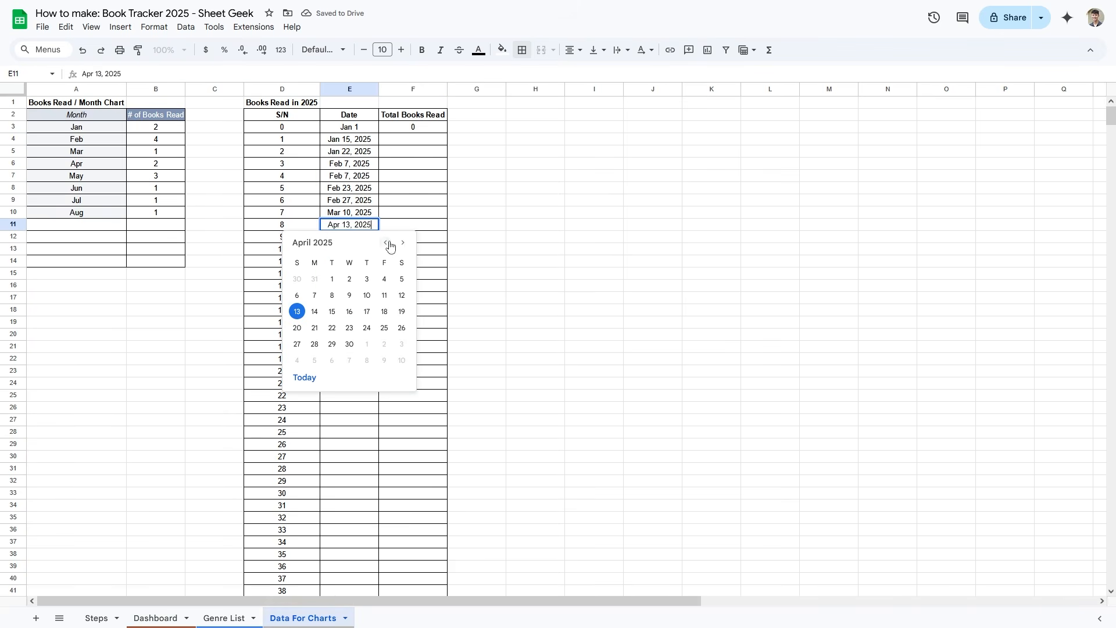
click(429, 238)
double_click(356, 237)
click(527, 226)
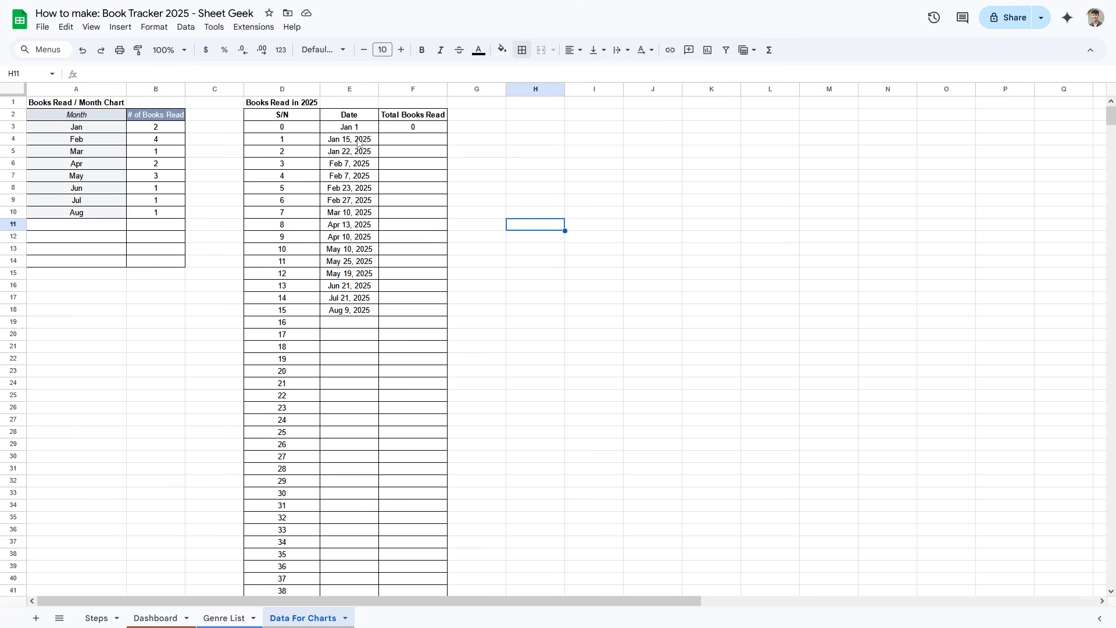
drag(358, 143, 367, 436)
click(416, 347)
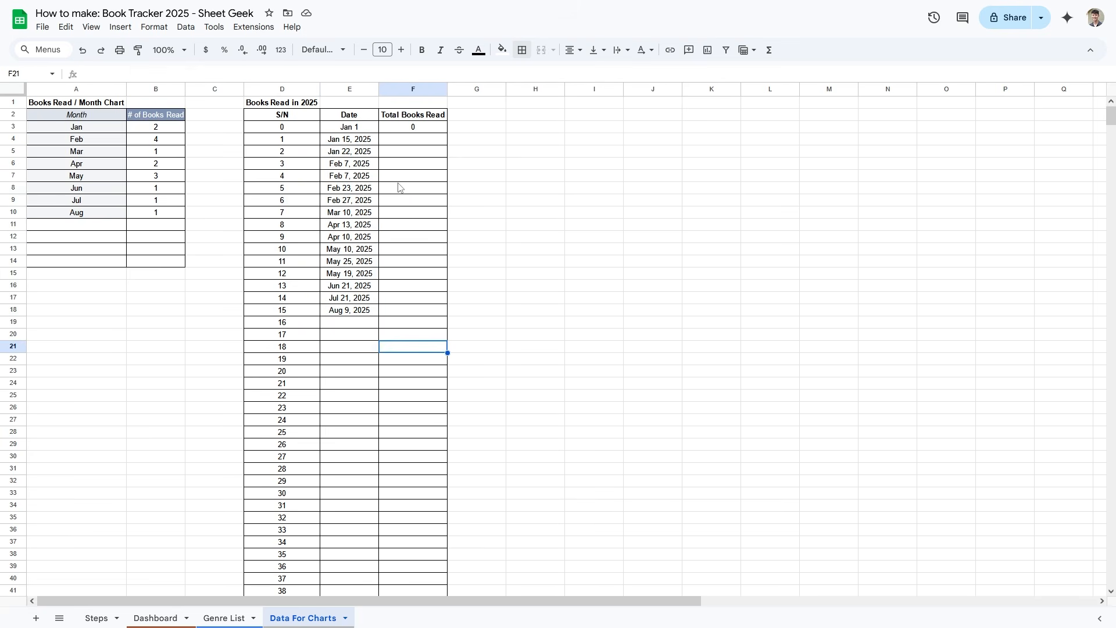
- Change the starting date in E3 of the Books Read in 2025 table to January 1, 2025
click(361, 128)
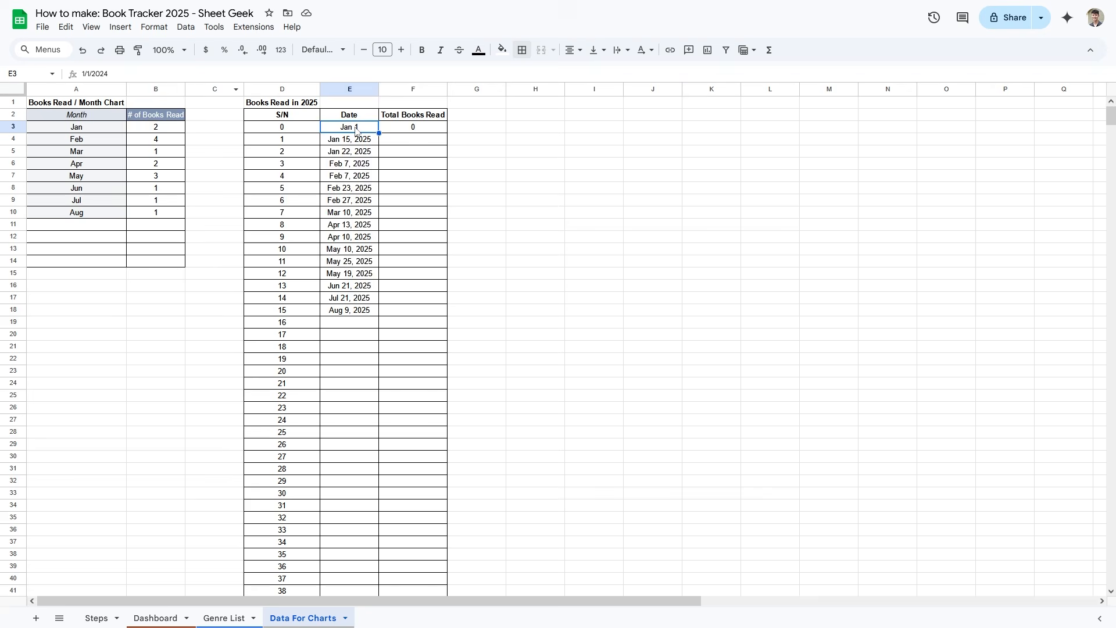
double_click(356, 129)
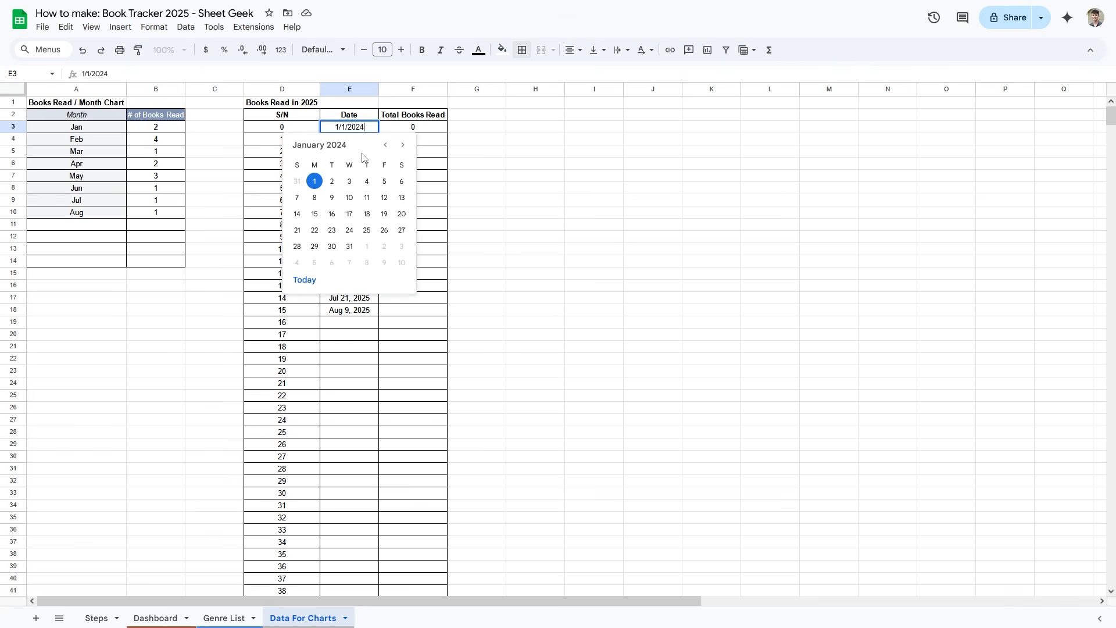
double_click(404, 150)
triple_click(404, 150)
triple_click(404, 150)
double_click(404, 150)
double_click(404, 151)
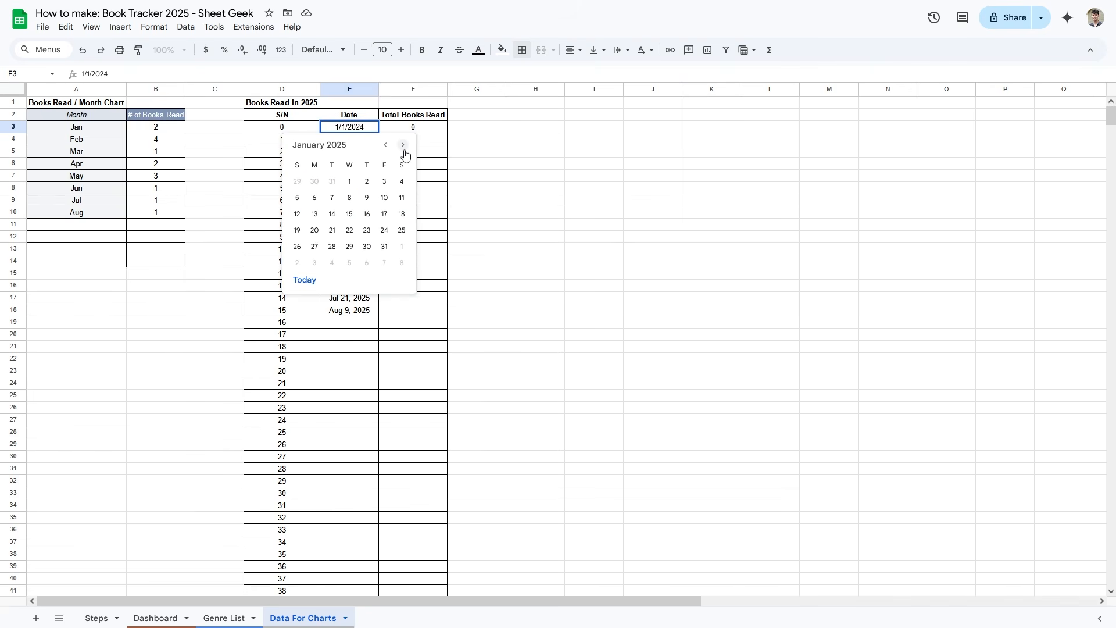
click(349, 181)
- Format all of column E with the abbreviated-month date format, as in Sep 26, 2008
click(280, 50)
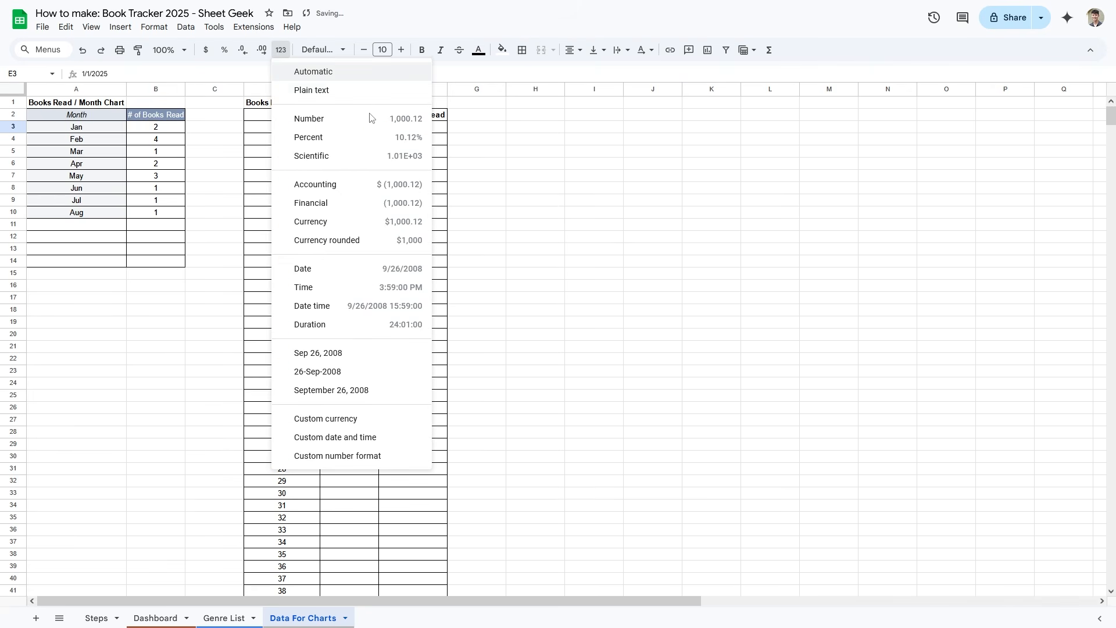
click(349, 89)
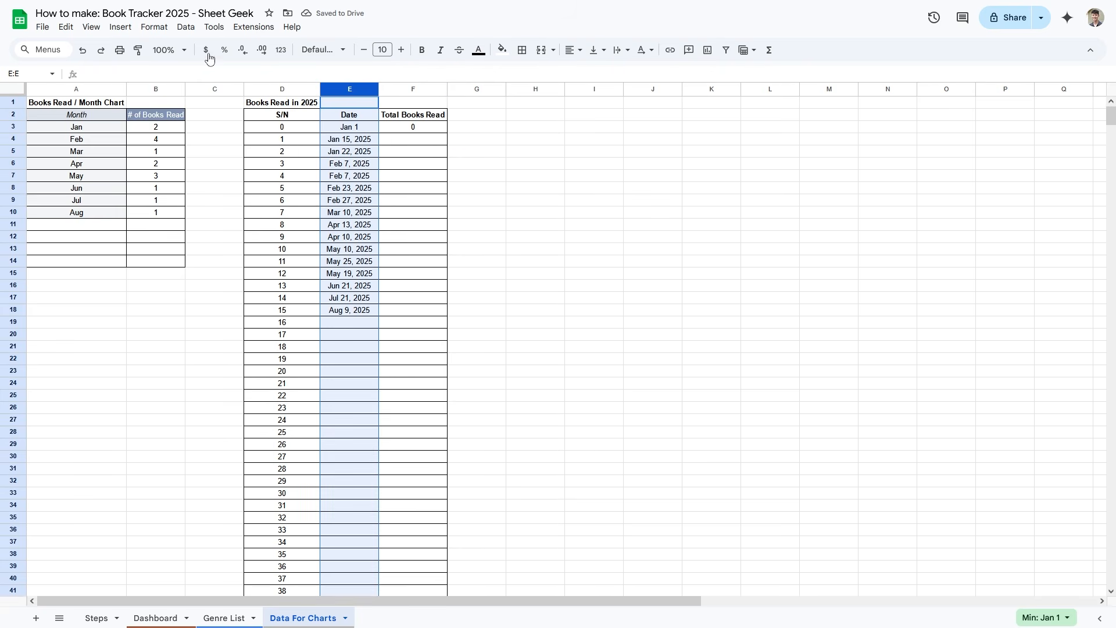
click(281, 51)
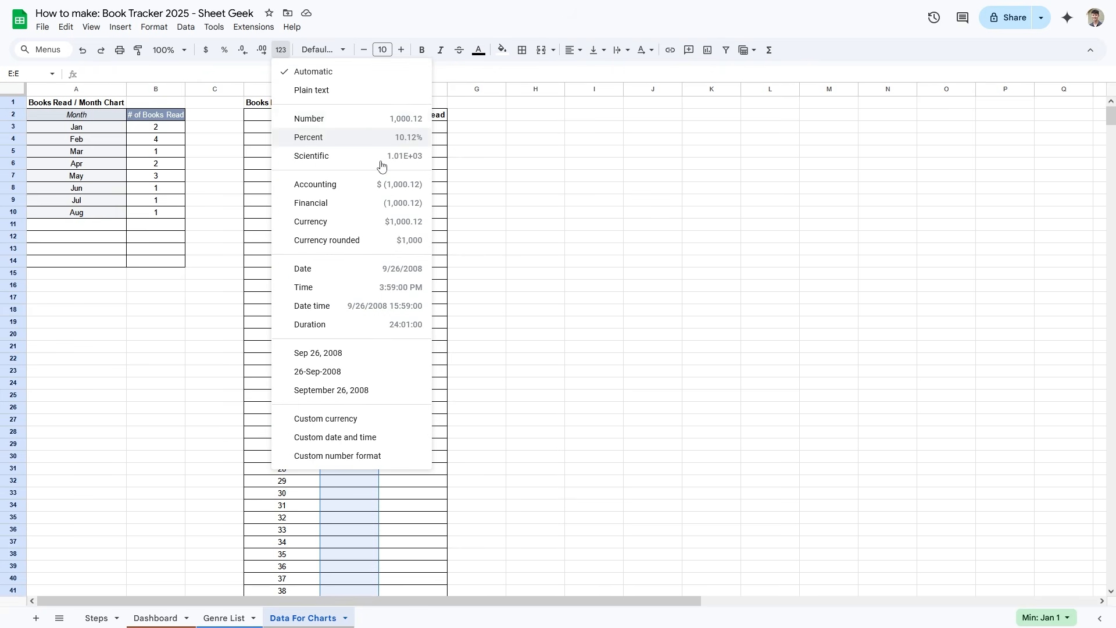
click(367, 352)
click(531, 273)
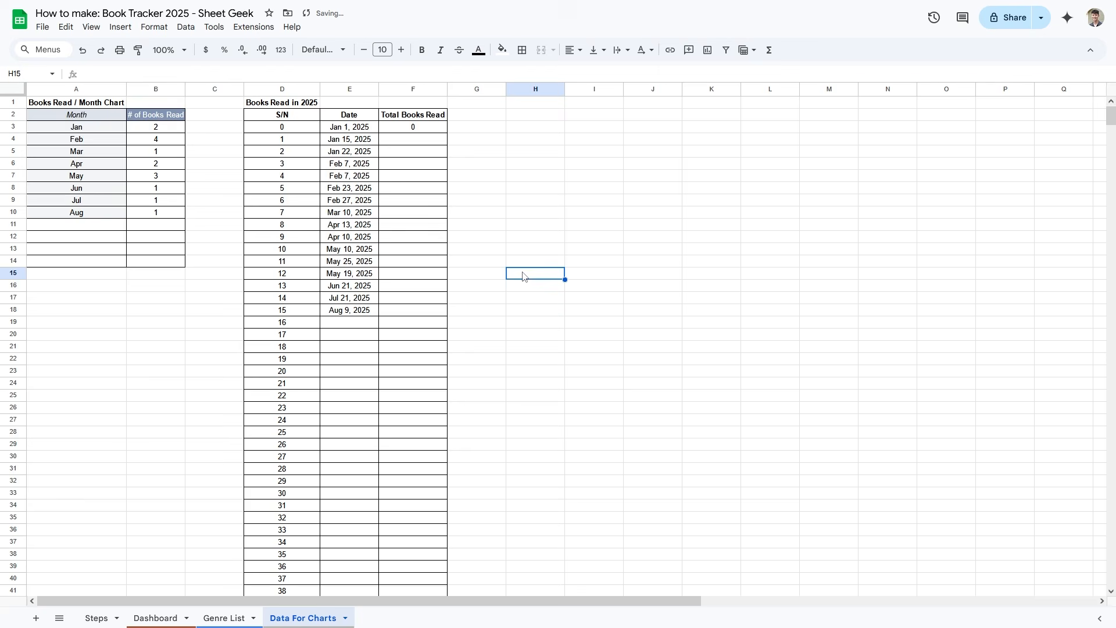
- Wrap the E4 formula in an ascending sort: =SORT(FILTER(Dashboard!E20:E521,Dashboard!E20:E521<>""),1,TRUE), and check the order of E11:E12
click(370, 226)
click(371, 238)
click(361, 226)
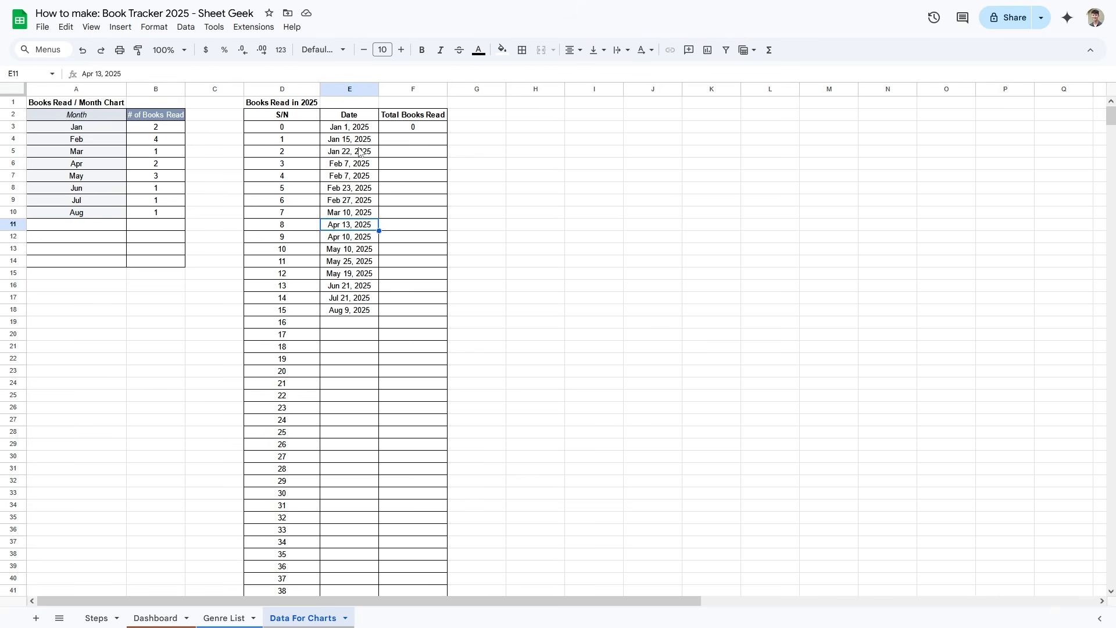
double_click(351, 139)
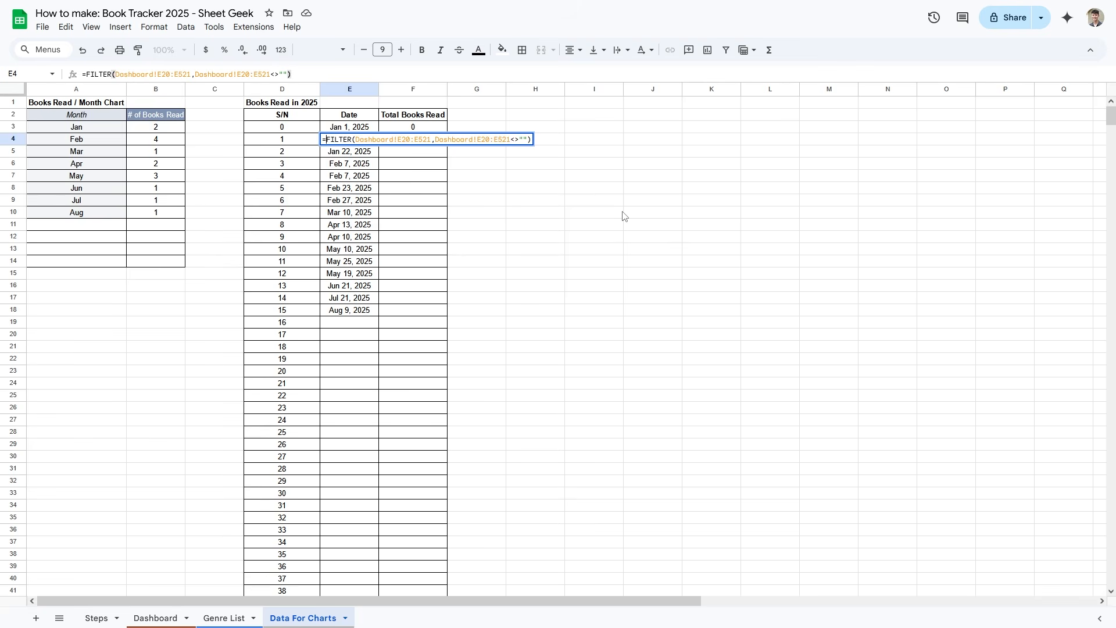
text(SORT()
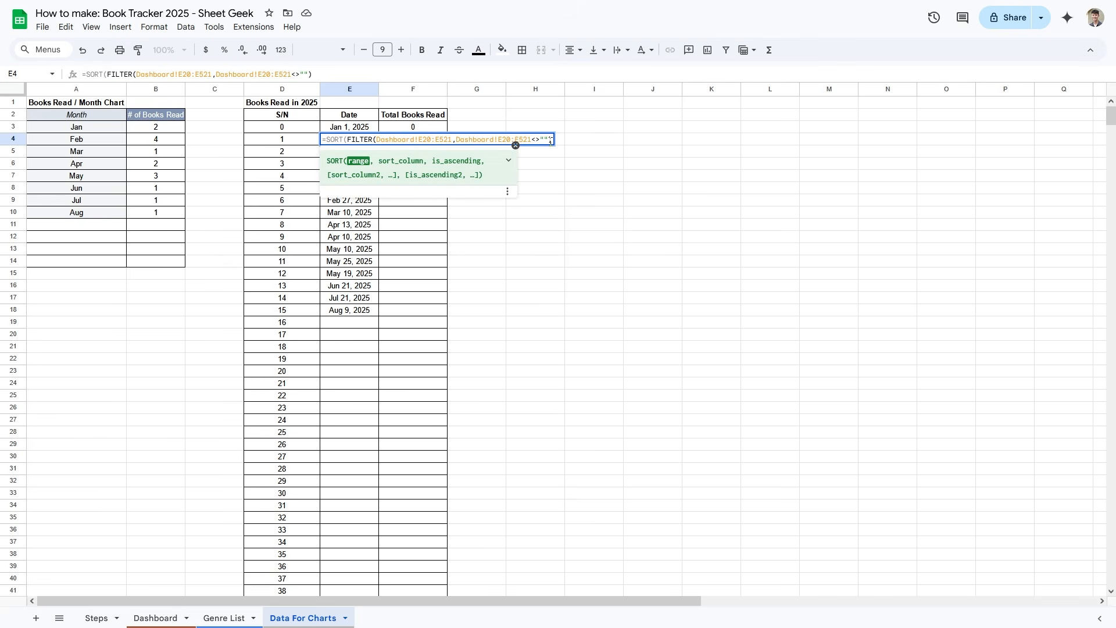
click(550, 140)
text(,1)
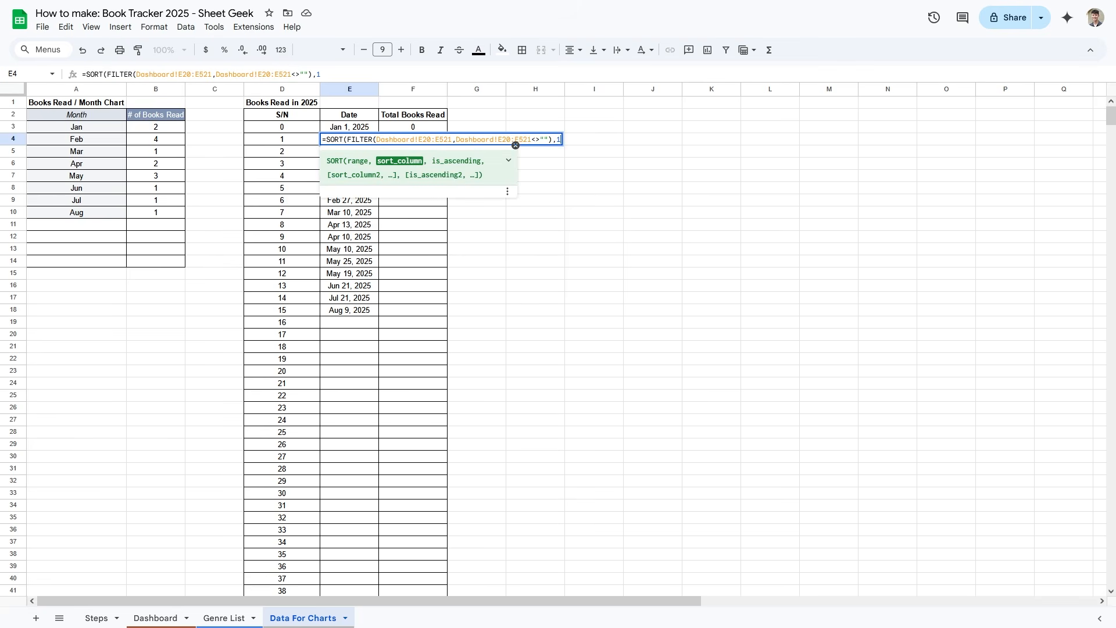
text(,)
text(TRUE))
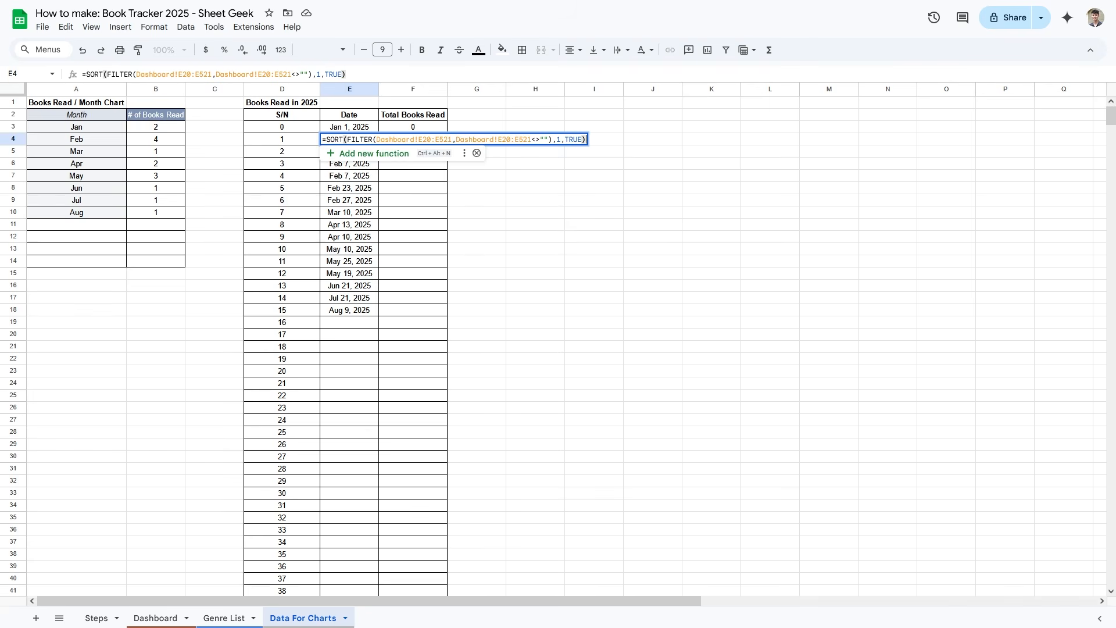
key(Return)
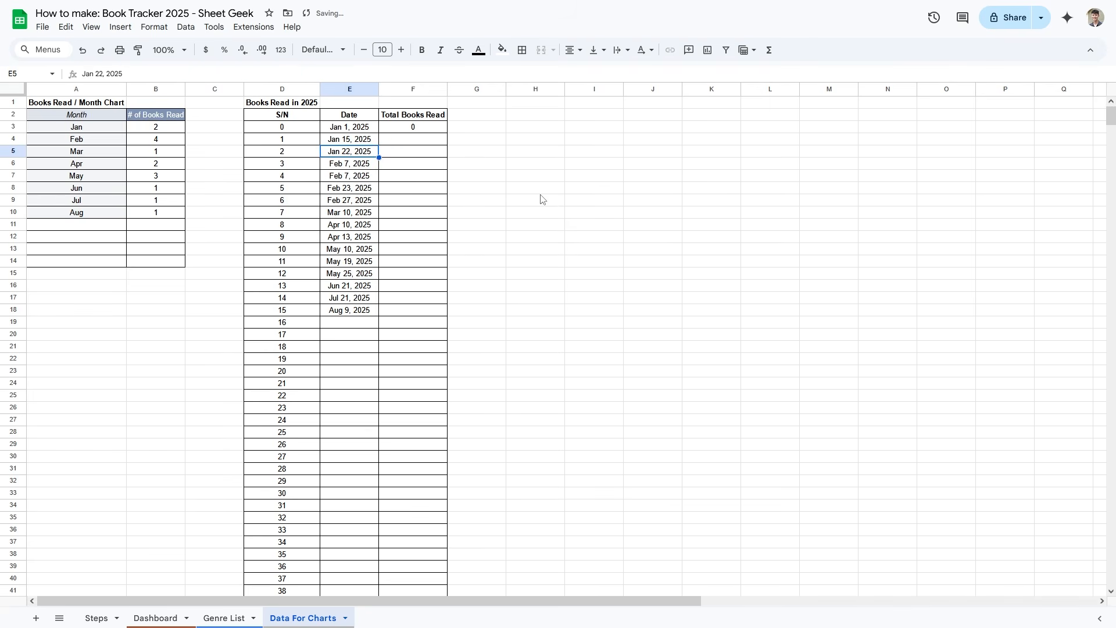
click(368, 226)
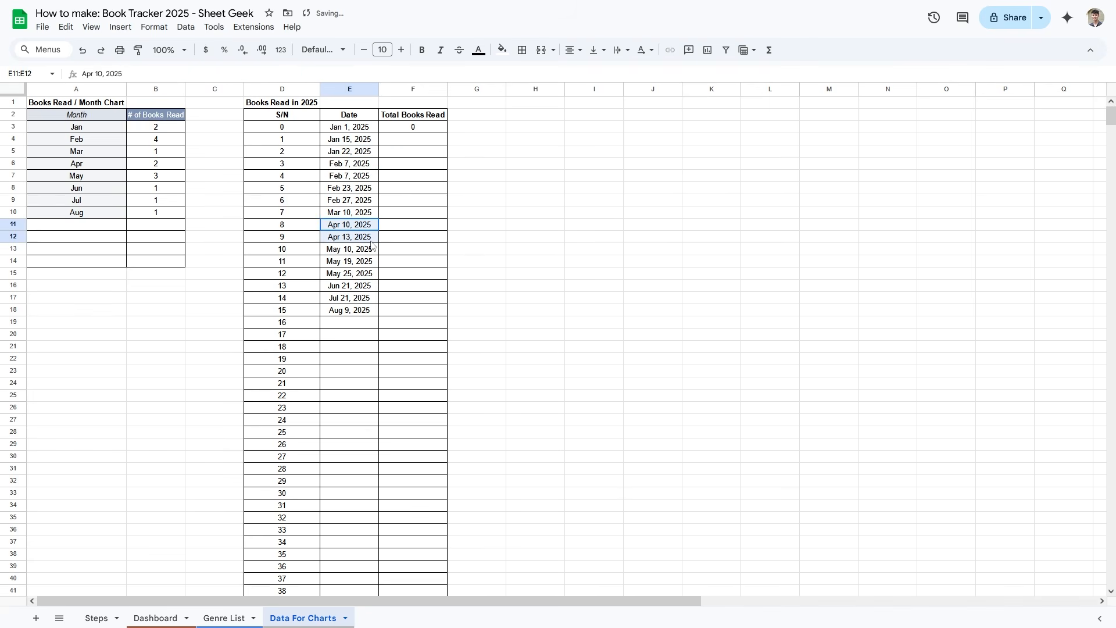
- Test the Date list by entering Sep 30, 2025 as the end date of The Hero's Journey on the Dashboard, and remove that date again
click(349, 324)
click(155, 617)
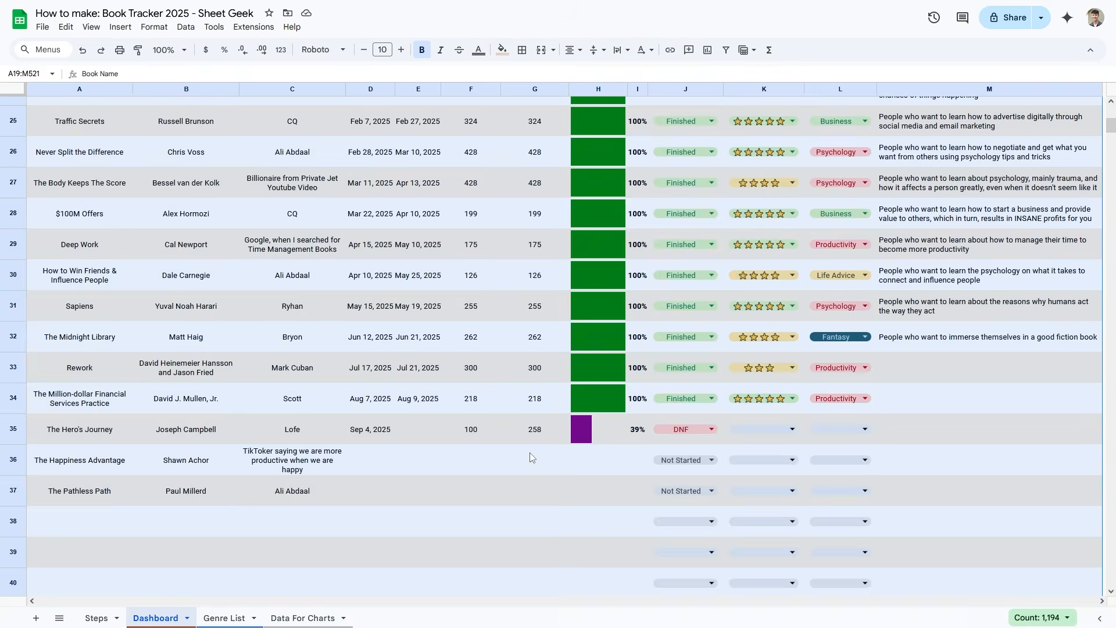
double_click(424, 436)
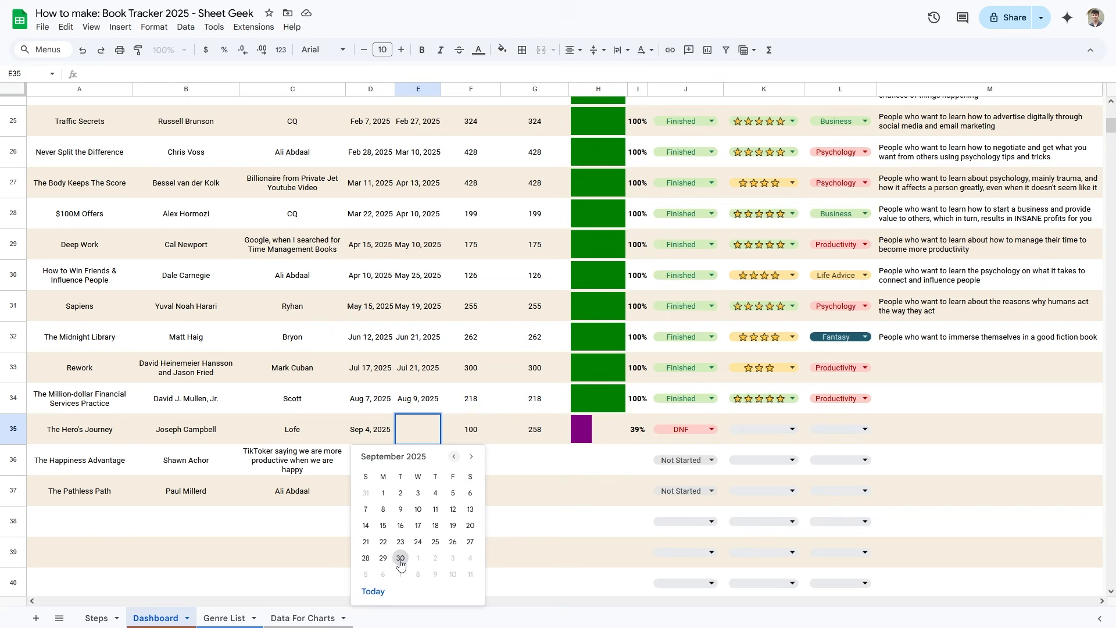
click(400, 559)
click(303, 618)
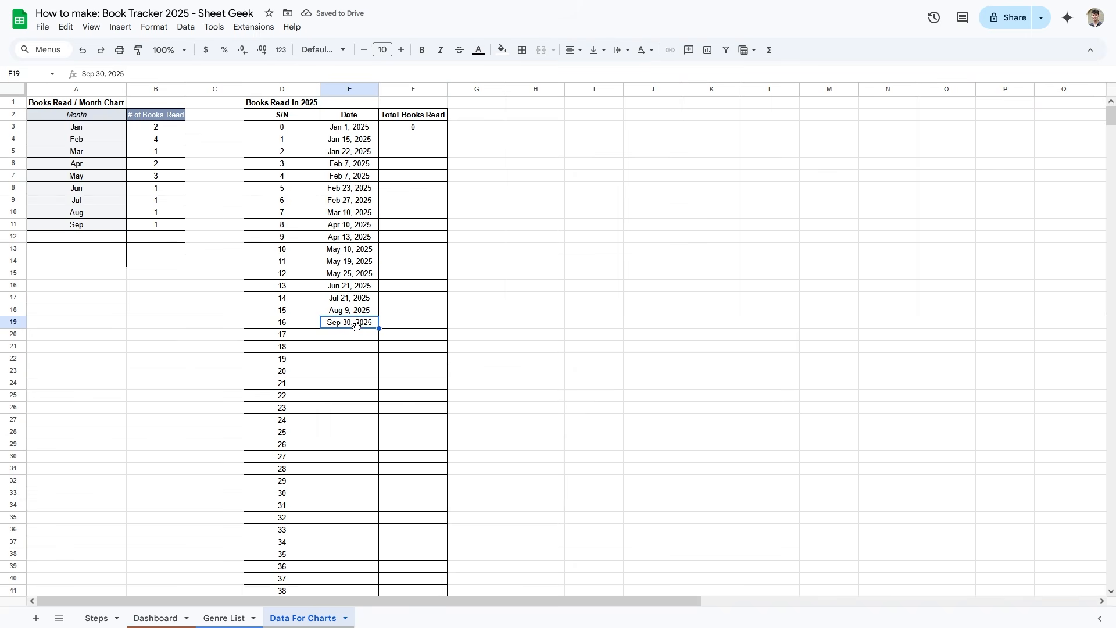
click(155, 617)
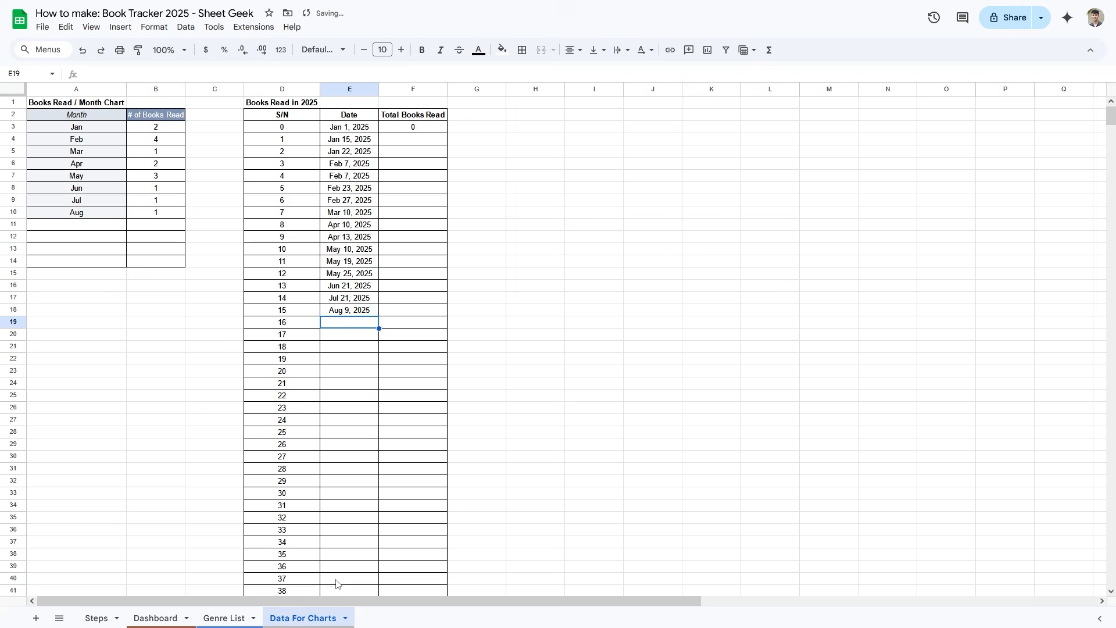
click(370, 371)
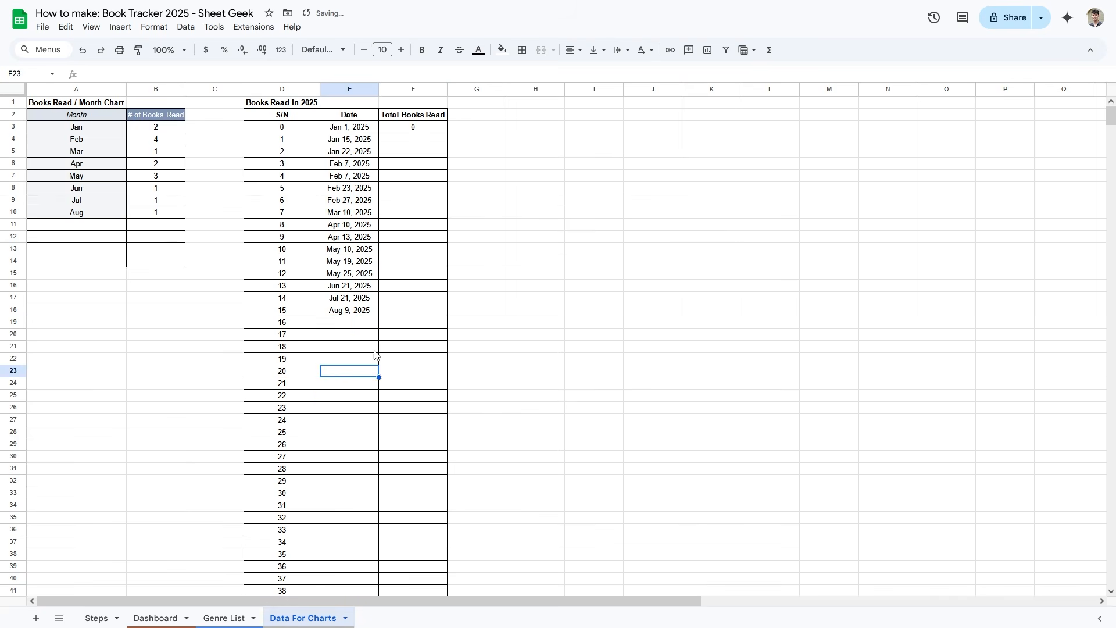
- Enter the running-total formula =F3+1 in F4 under Total Books Read
click(423, 134)
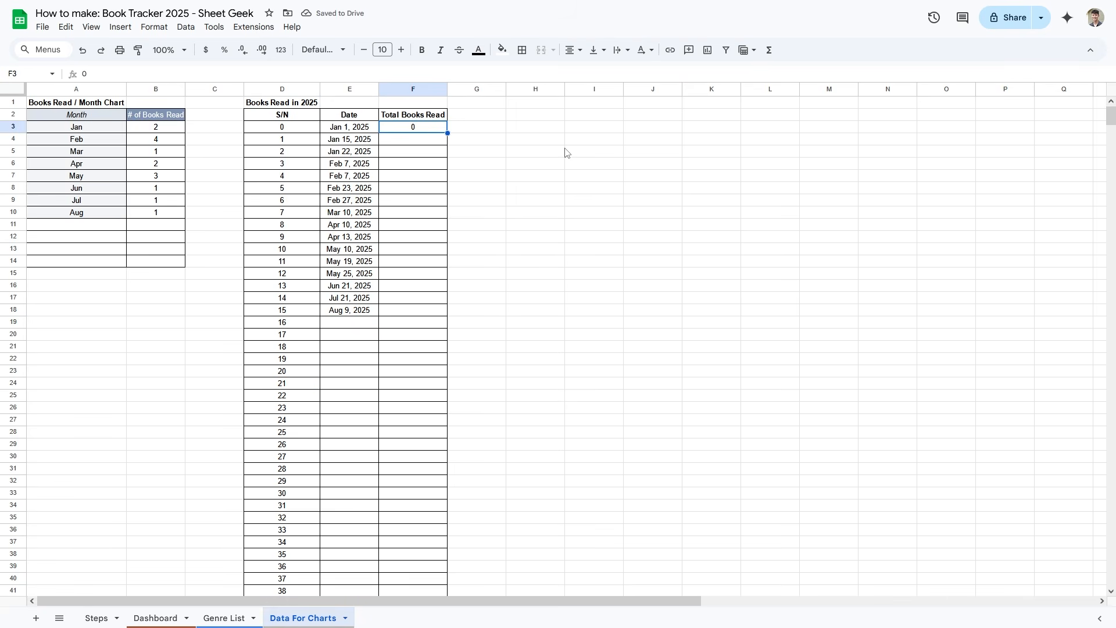
click(363, 143)
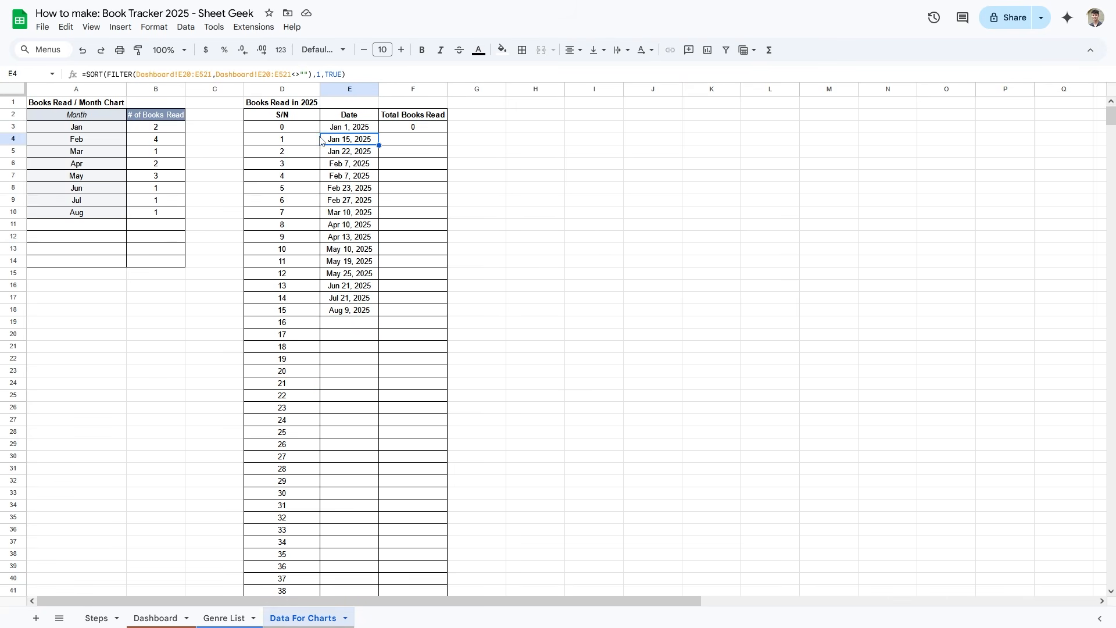
double_click(409, 143)
text(=)
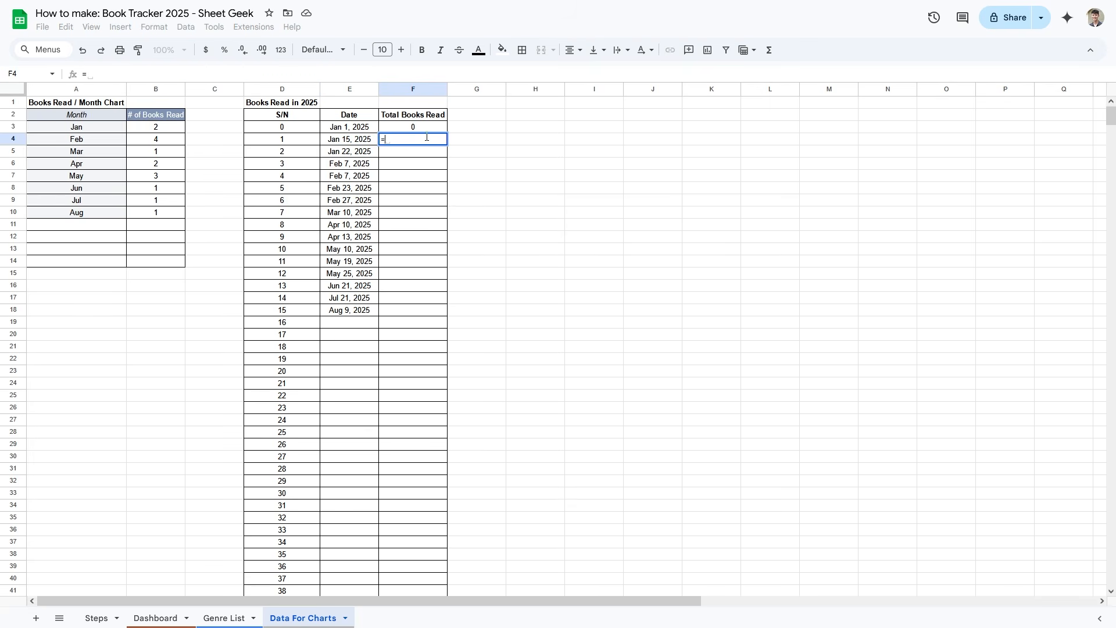
text(F3+1)
key(Return)
- Fill the running-total formula from F4 down to F18, alongside the last listed end date
click(412, 143)
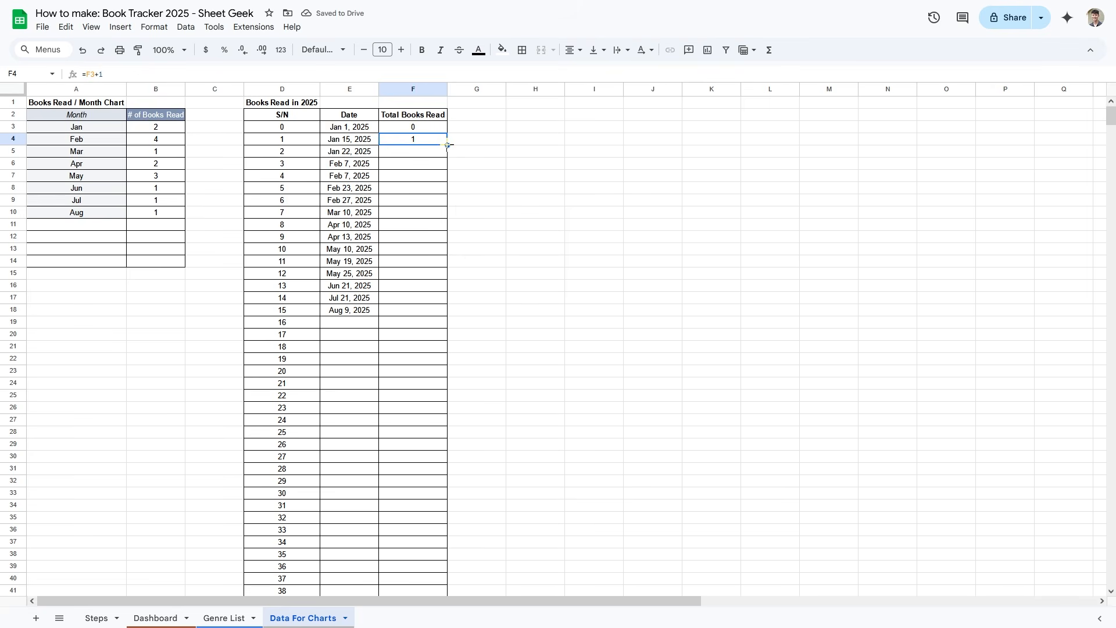
double_click(448, 145)
drag(439, 143, 428, 302)
click(427, 312)
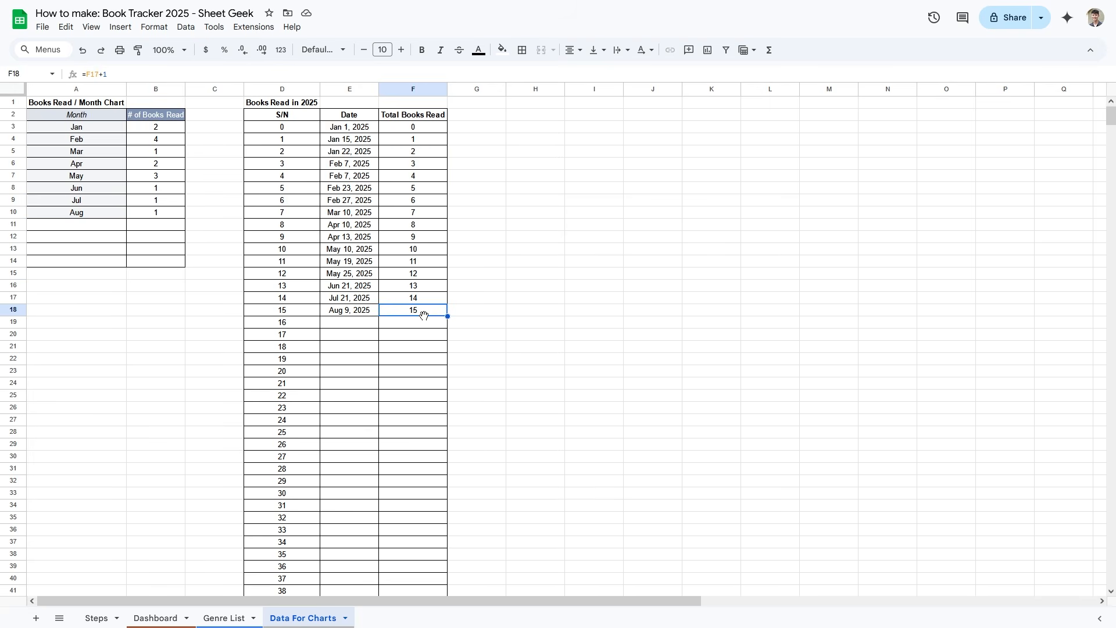
click(416, 320)
click(418, 310)
click(418, 323)
- Display the sheet's formulas and examine the unfilled Date and Total Books Read rows below row 18
key(ctrl+grave)
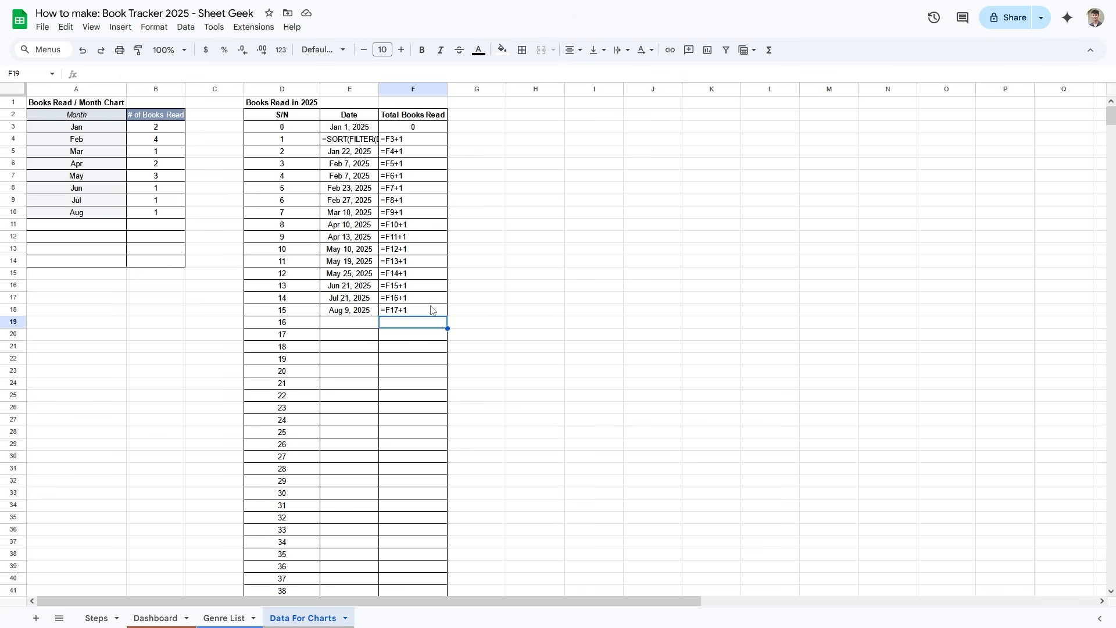
scroll(459, 273, down, 2)
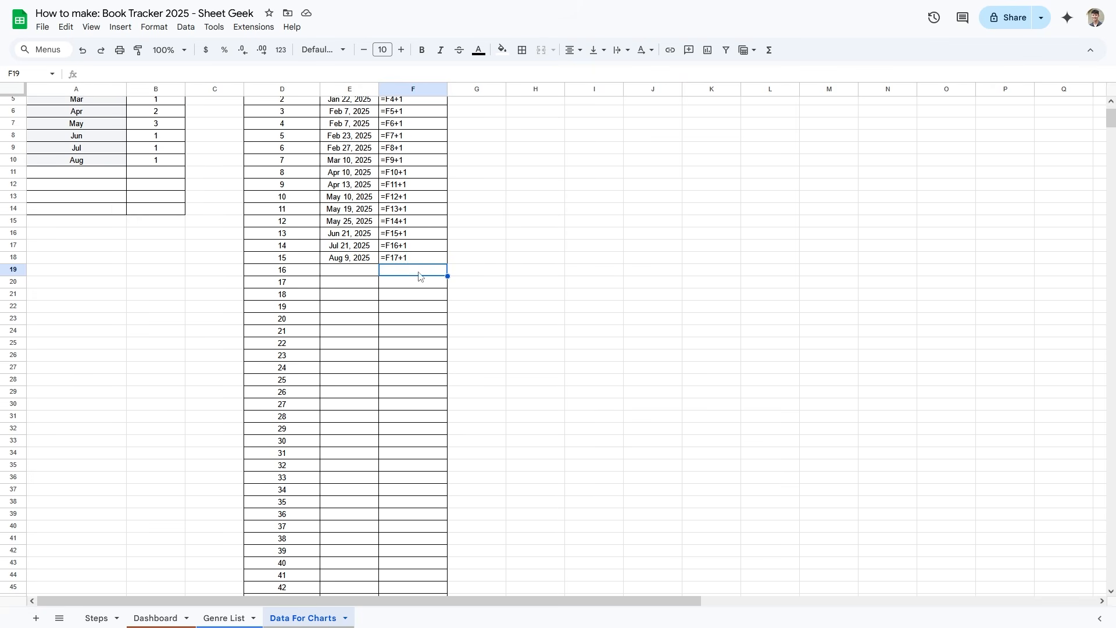
scroll(400, 270, down, 4)
scroll(416, 140, up, 3)
drag(417, 145, 414, 429)
drag(349, 205, 359, 524)
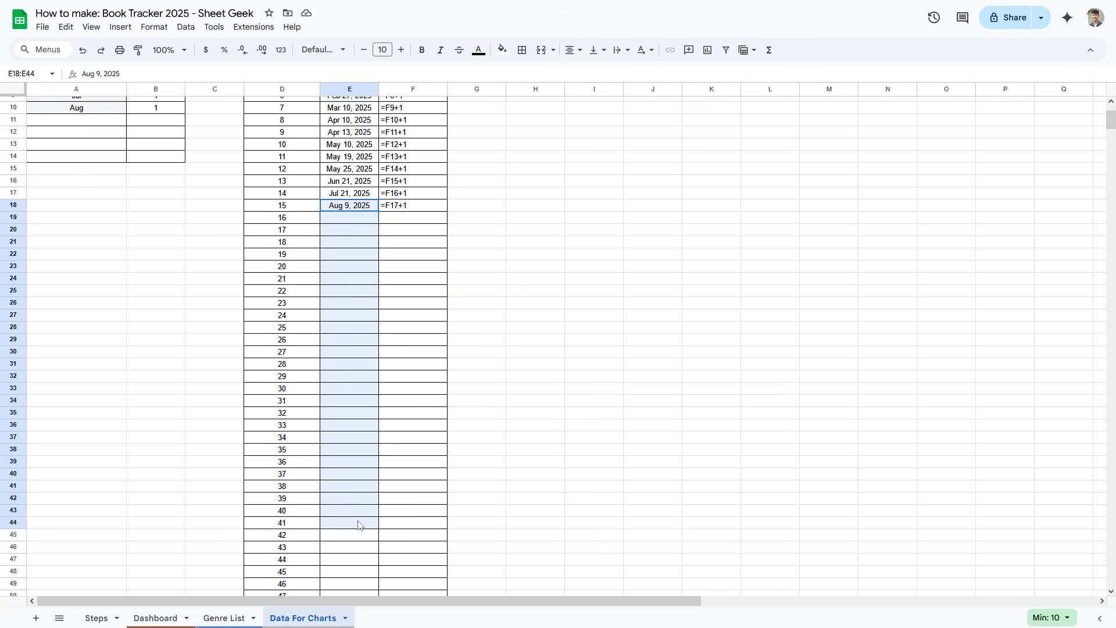
- Review the unfilled Total Books Read rows below F18 and switch the sheet back from formulas to values
drag(418, 206, 424, 487)
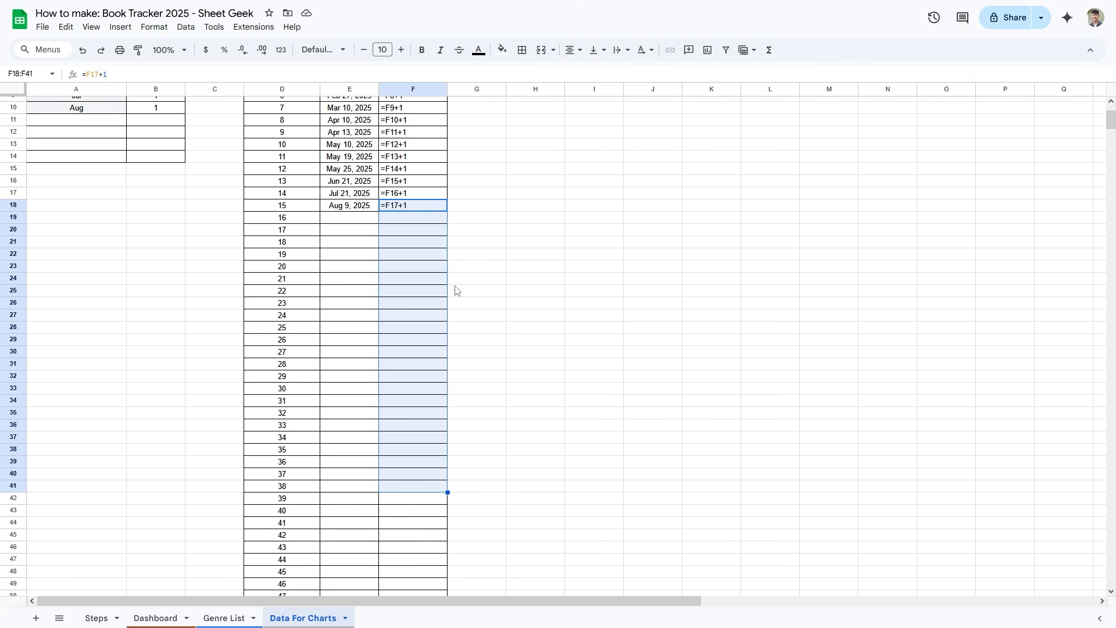
scroll(455, 285, up, 3)
click(440, 300)
click(438, 310)
key(ctrl+grave)
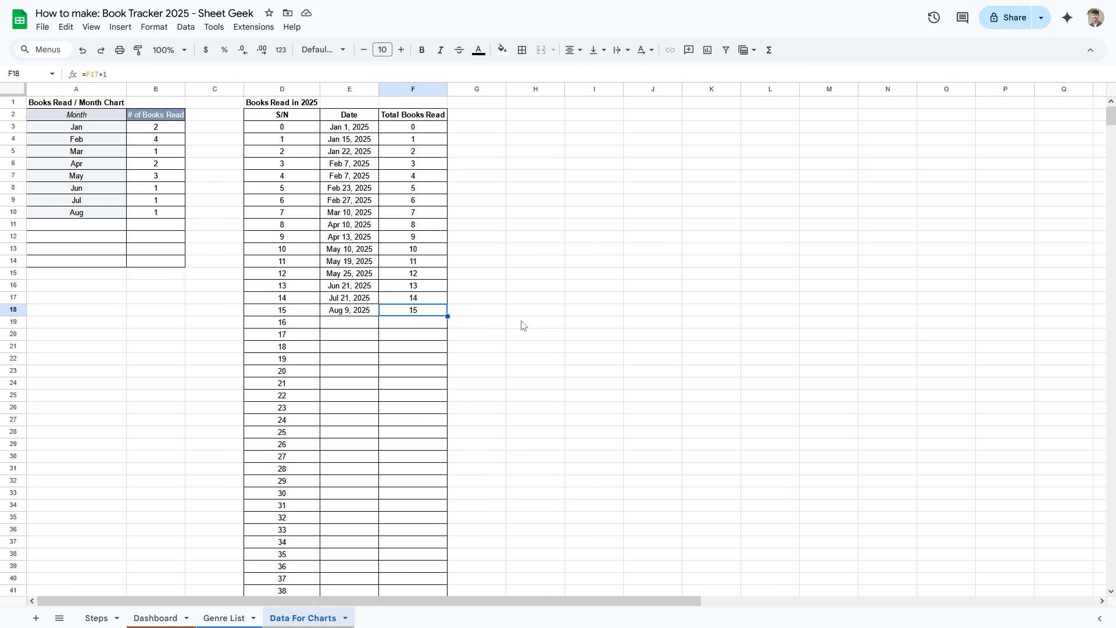
- Enter the placeholder formula =SEQUENCE(500) in E19 and fill the running-total formula from F18 down alongside it
click(340, 323)
text(=)
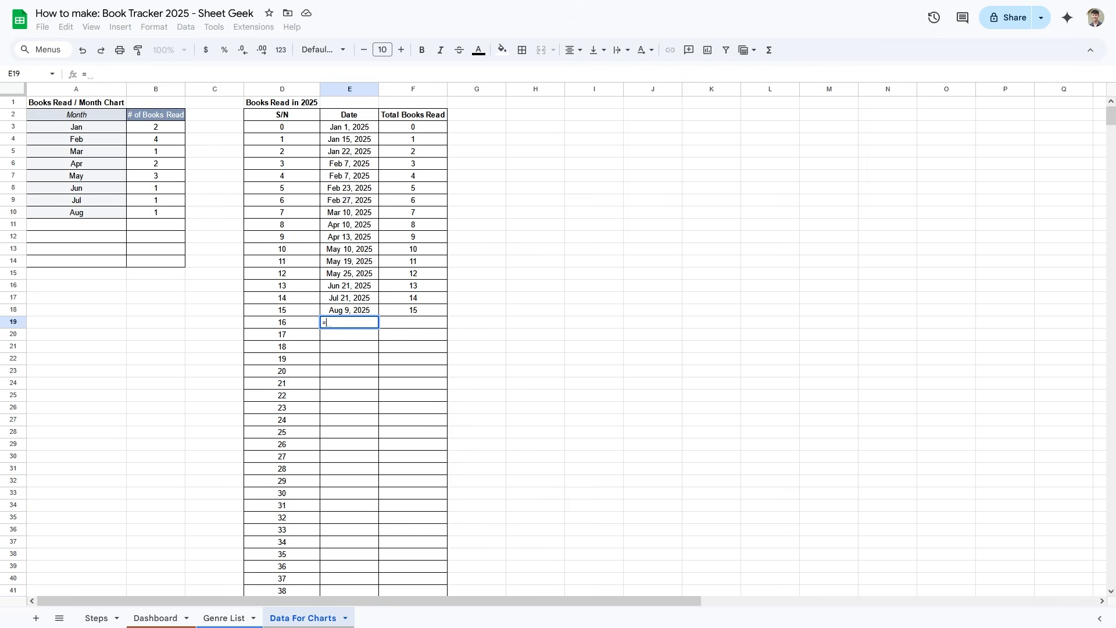
text(SEQUENCE(500)
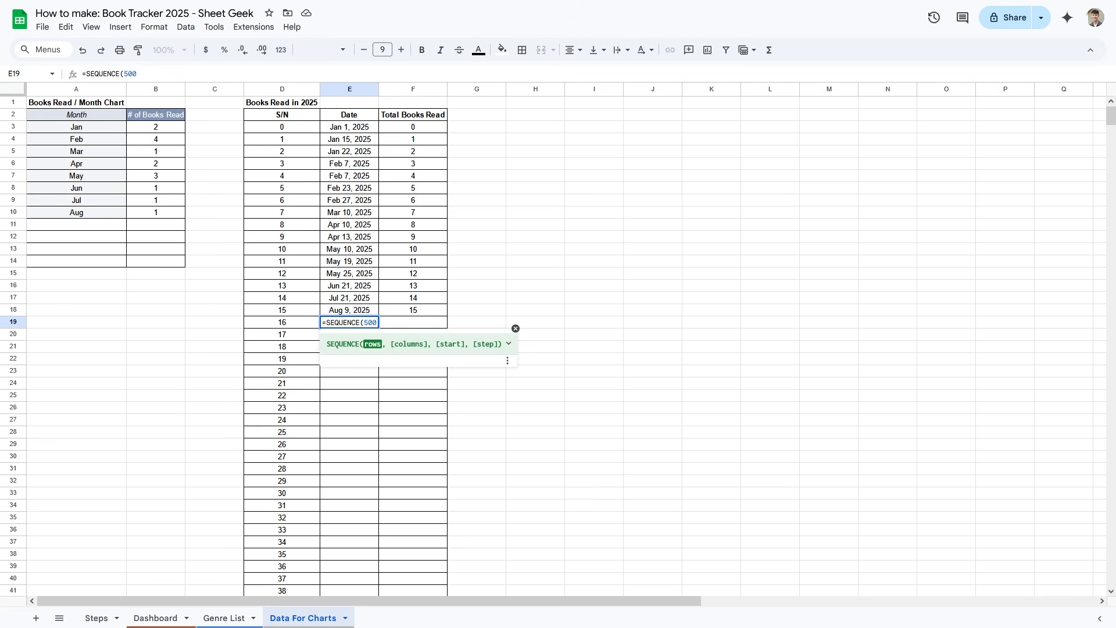
key(Return)
click(433, 310)
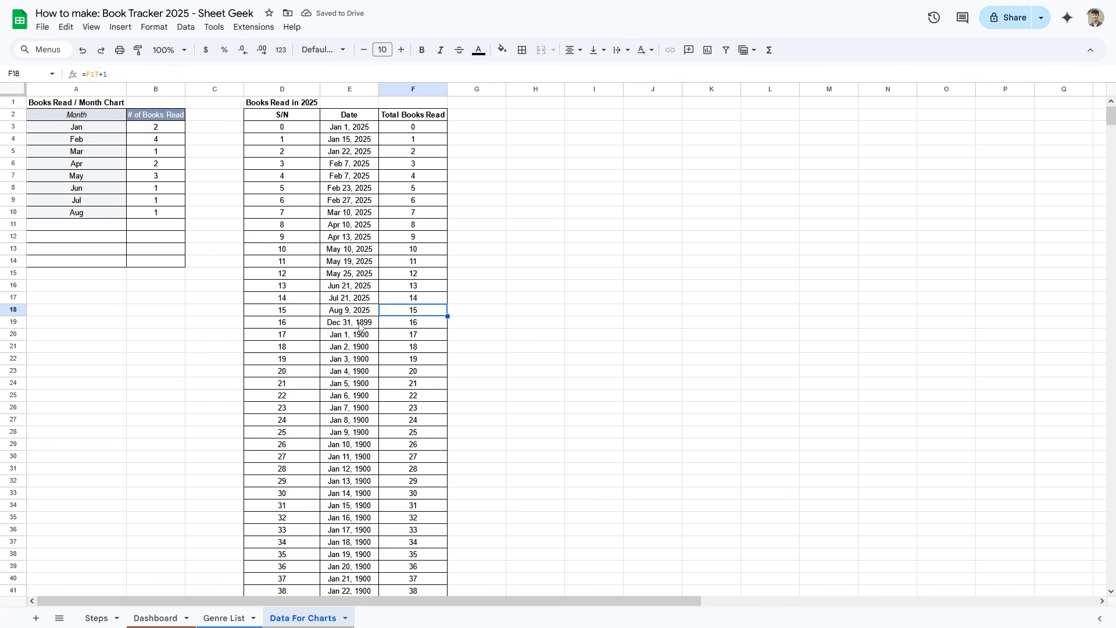
- Delete the placeholder SEQUENCE formula from E19 in the Date column
drag(361, 327, 410, 324)
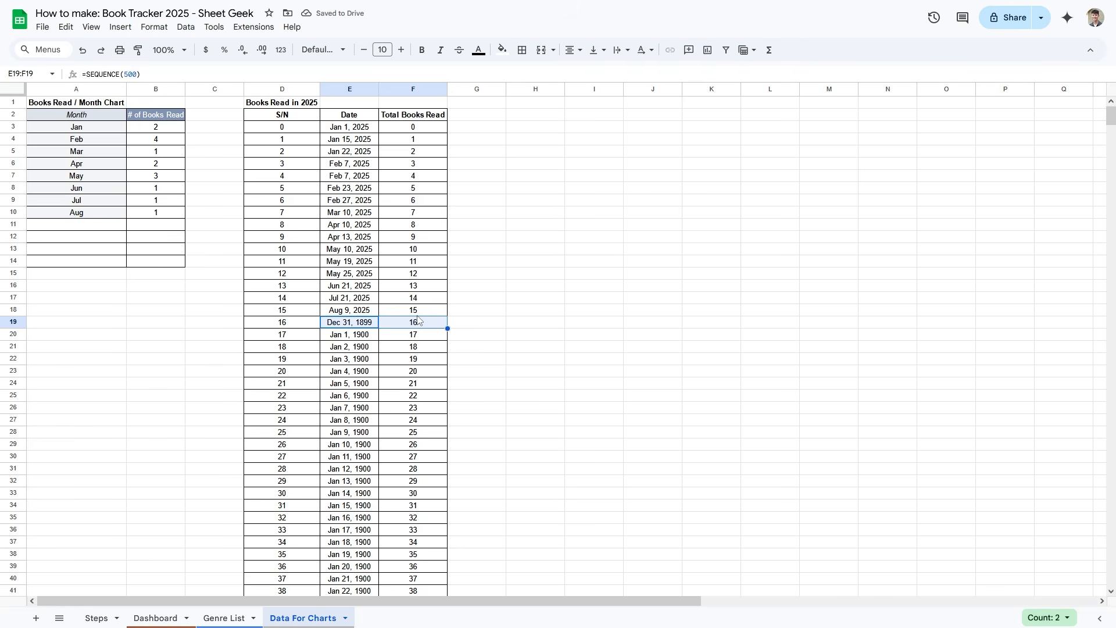
click(371, 323)
drag(357, 327, 401, 324)
click(356, 324)
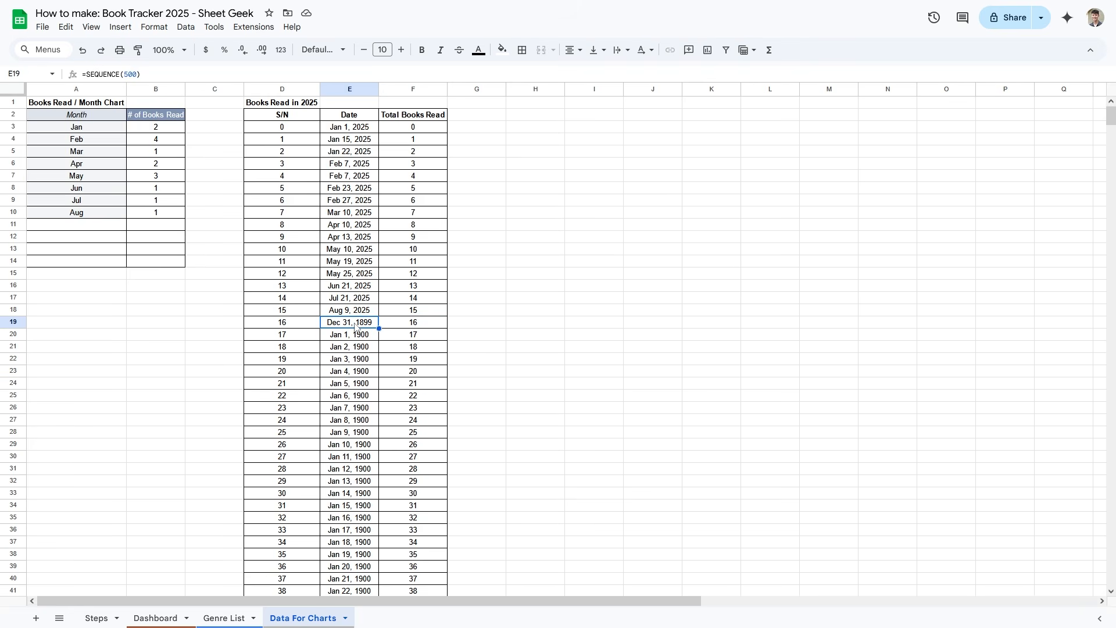
key(Delete)
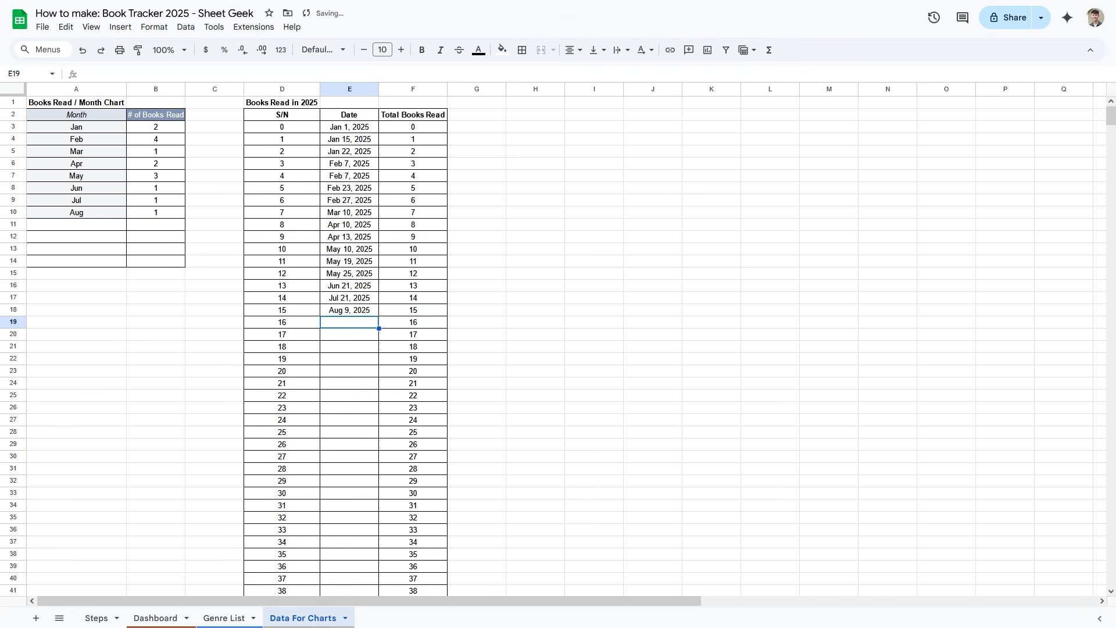
- Clear the contents and borders of the surplus Total Books Read cells F505:F518 below the table
drag(1115, 135, 791, 351)
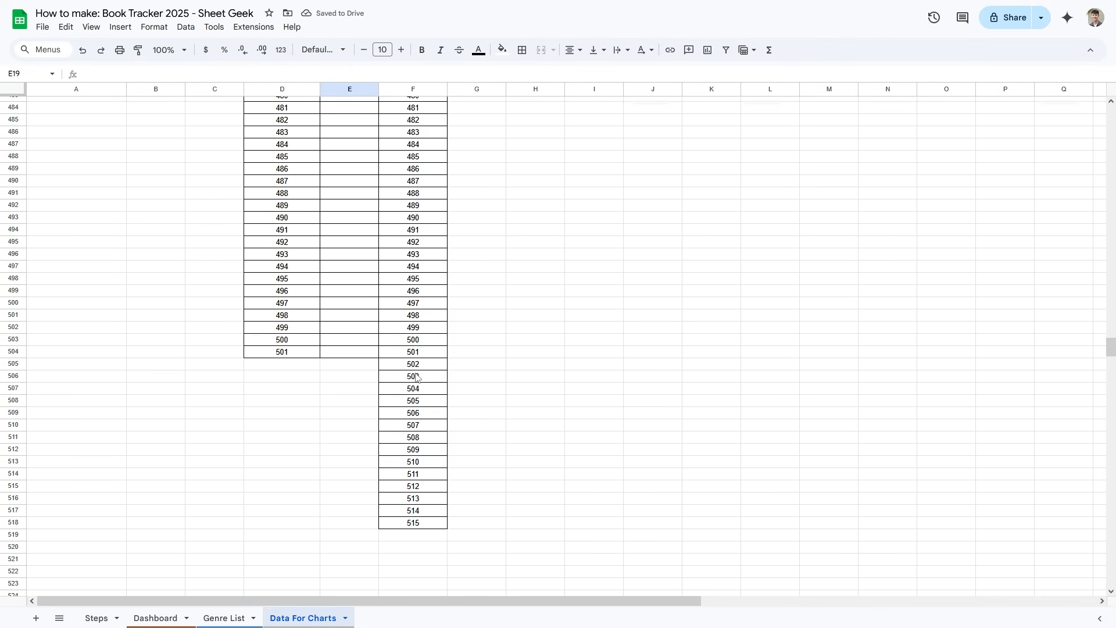
drag(414, 366, 429, 523)
key(Delete)
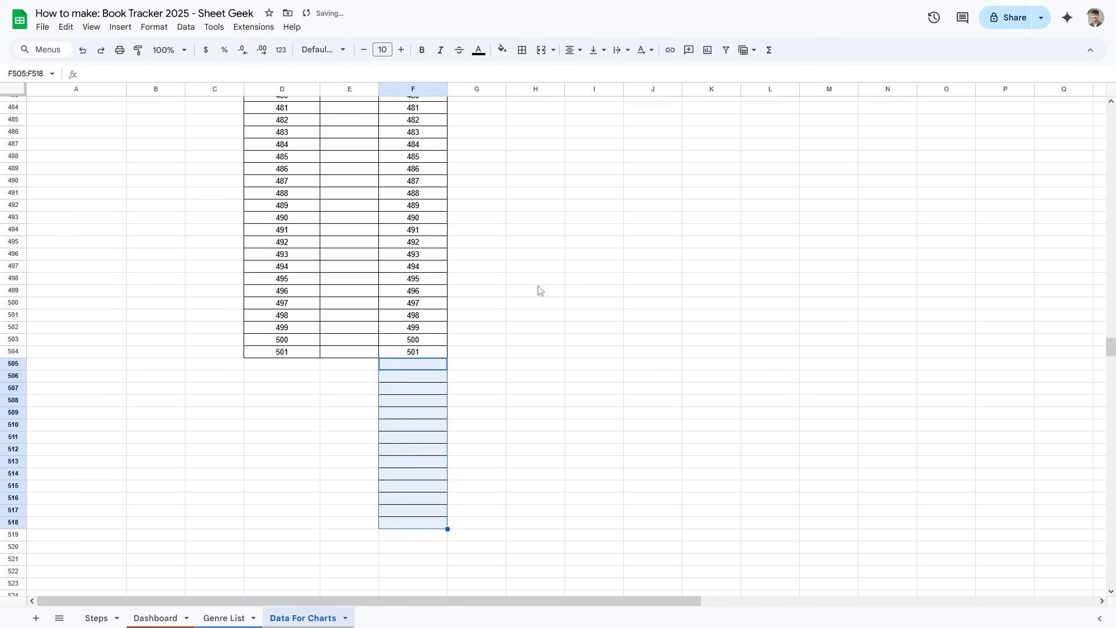
click(522, 49)
click(605, 97)
click(416, 356)
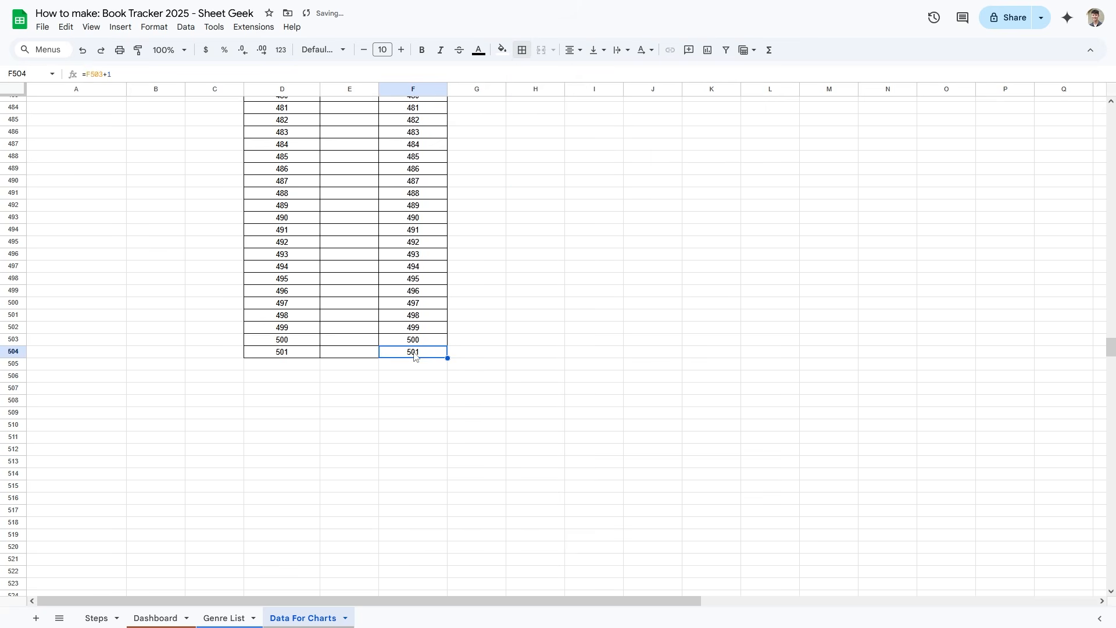
- Examine the Total Books Read formulas in the rows that have no date, starting at F19
click(347, 352)
drag(419, 324, 420, 470)
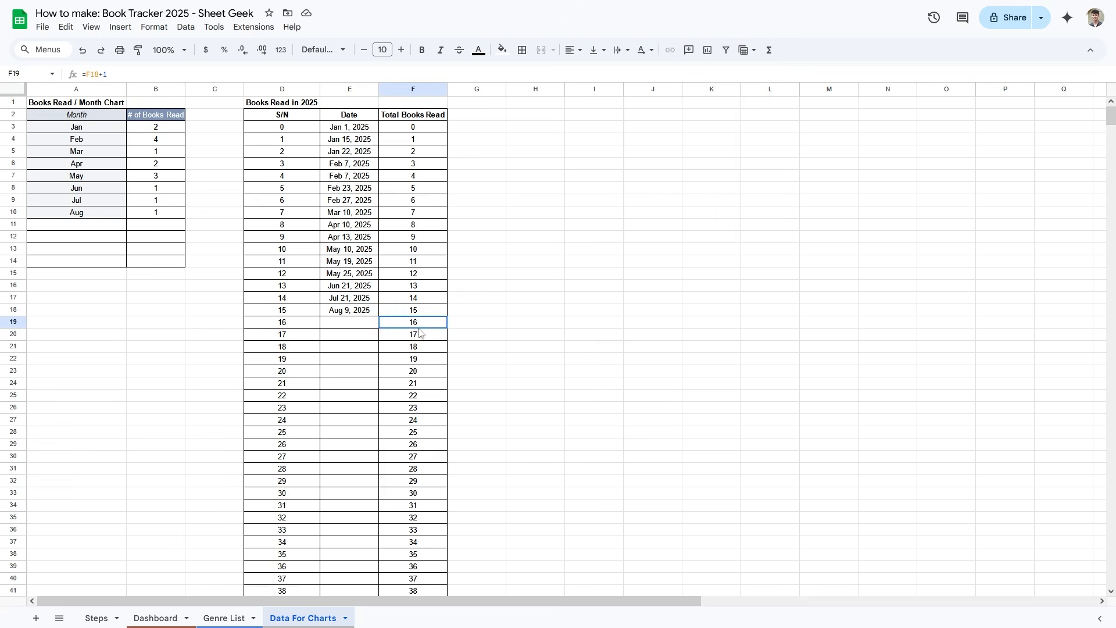
click(535, 359)
click(400, 325)
double_click(400, 325)
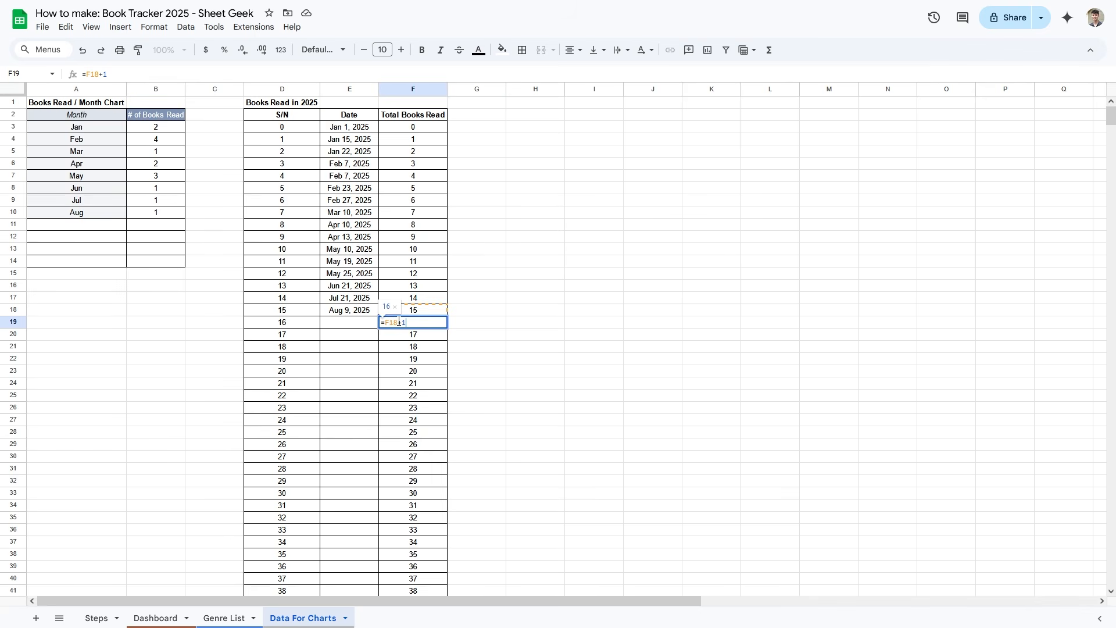
key(Escape)
click(368, 323)
click(402, 326)
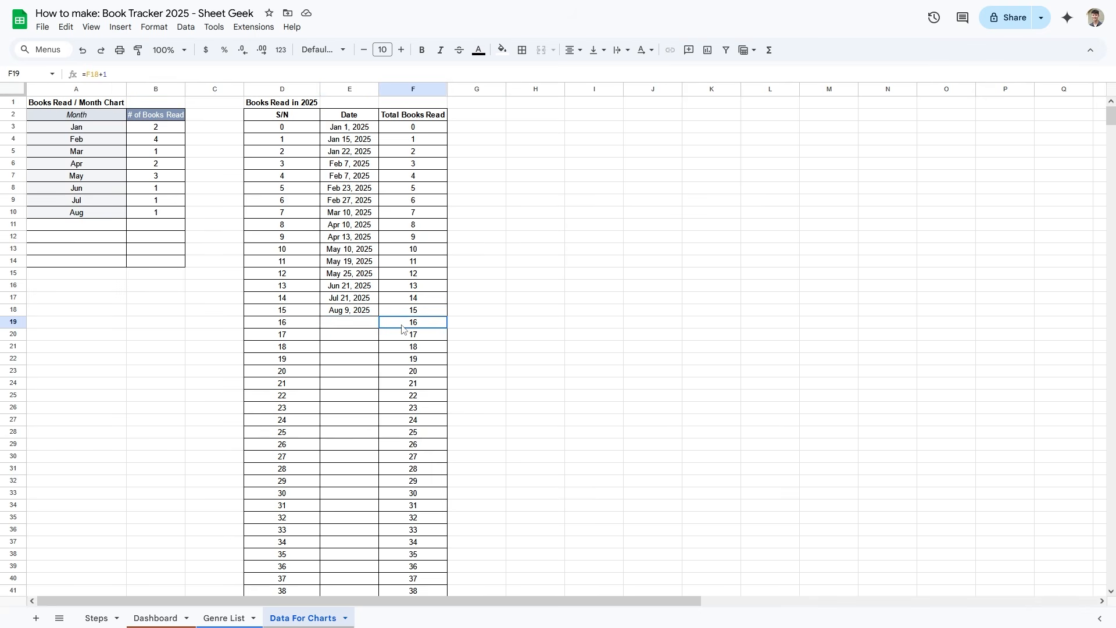
- Replace the formula in F19 with =IF(ISBLANK(E19),"",F18+1)
double_click(402, 326)
key(BackSpace)
key(BackSpace)
key(BackSpace)
key(BackSpace)
key(BackSpace)
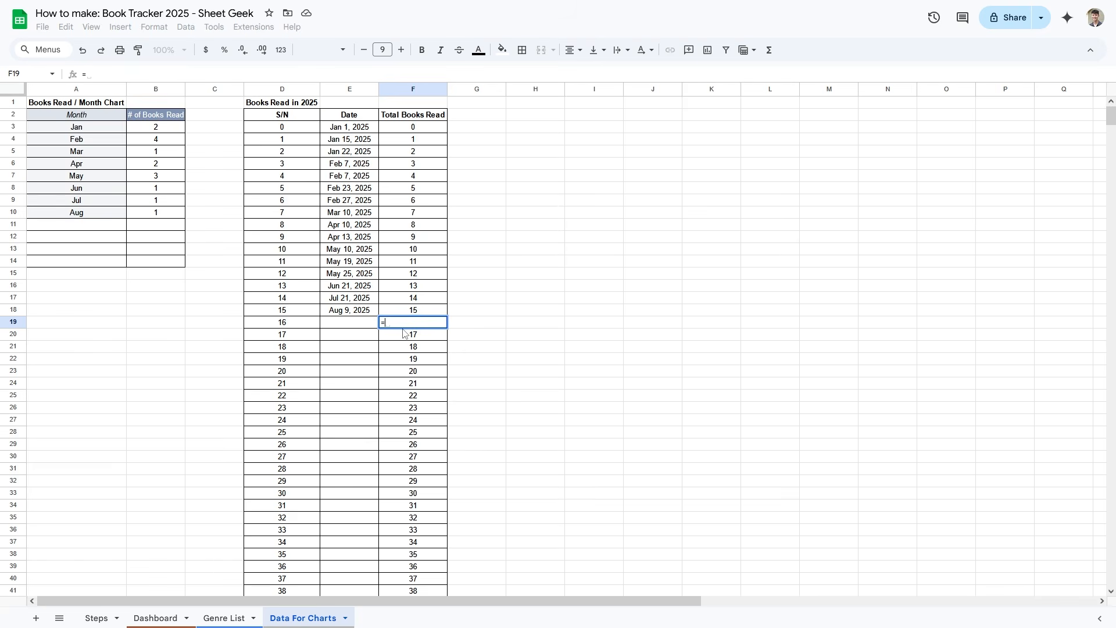
text(I)
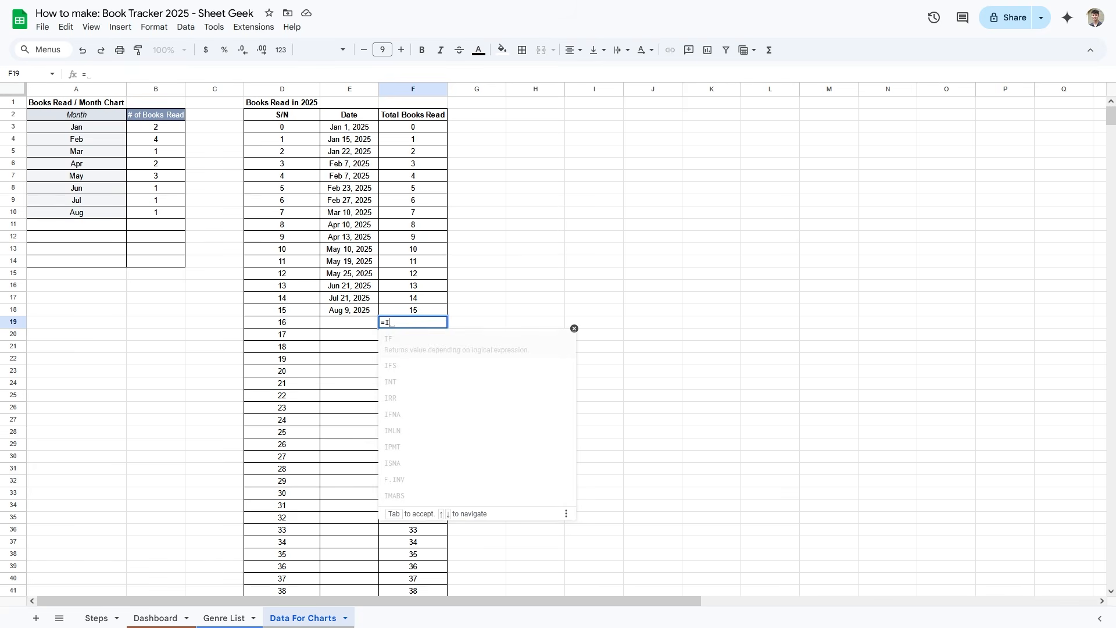
text(F(ISBLANK()
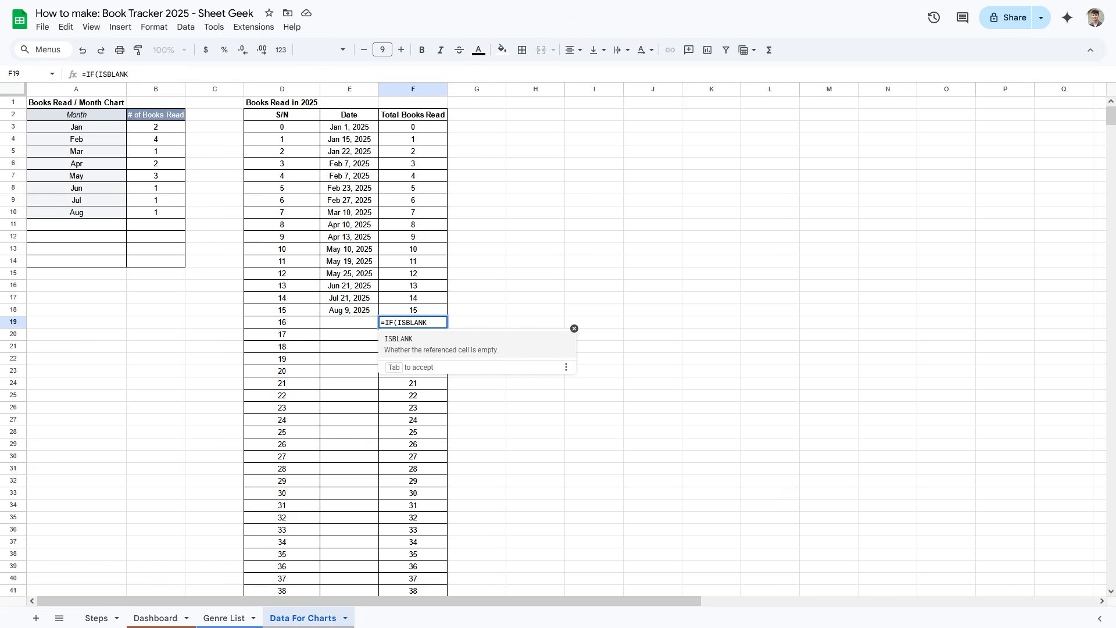
click(356, 325)
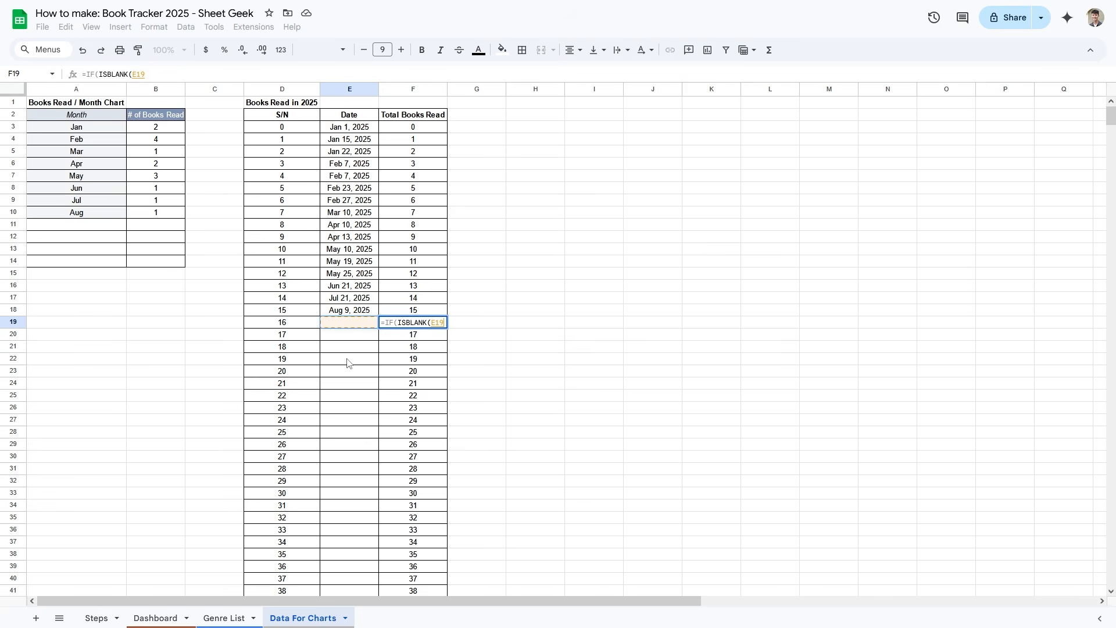
text(),"",F18+1)
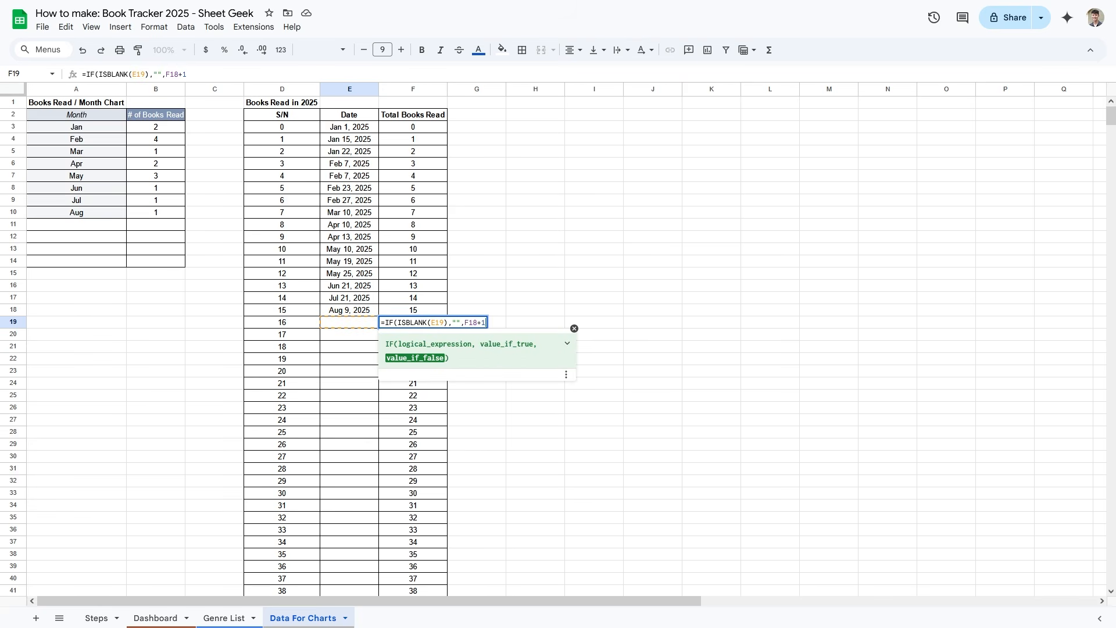
key(Return)
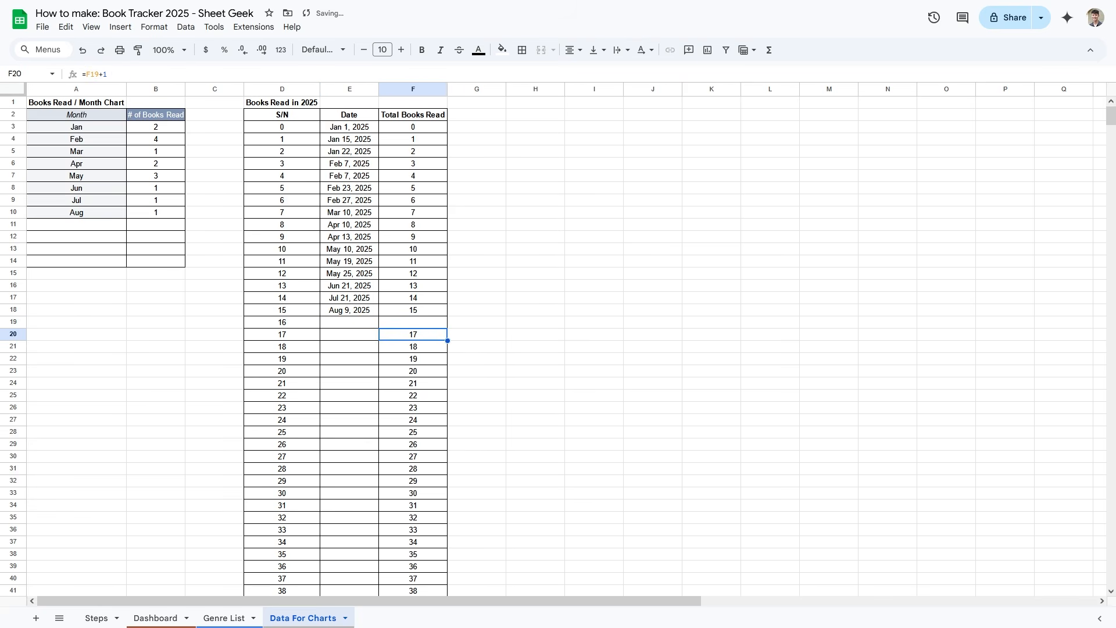
- Fill the ISBLANK formula from F19 up to F4 in the Total Books Read column
click(431, 323)
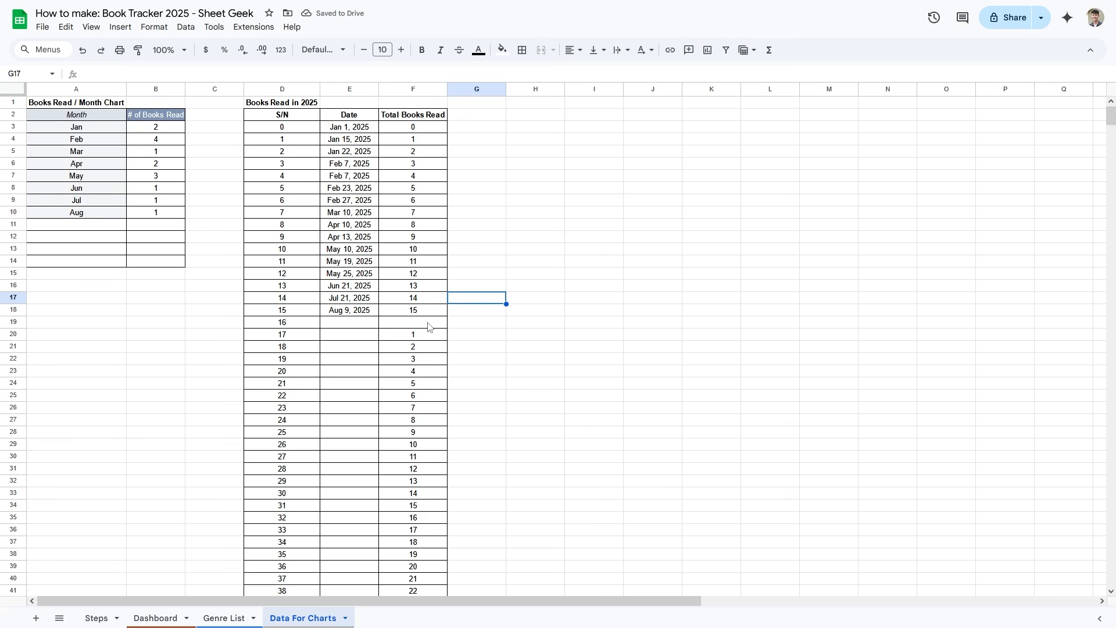
drag(447, 328, 418, 140)
click(425, 328)
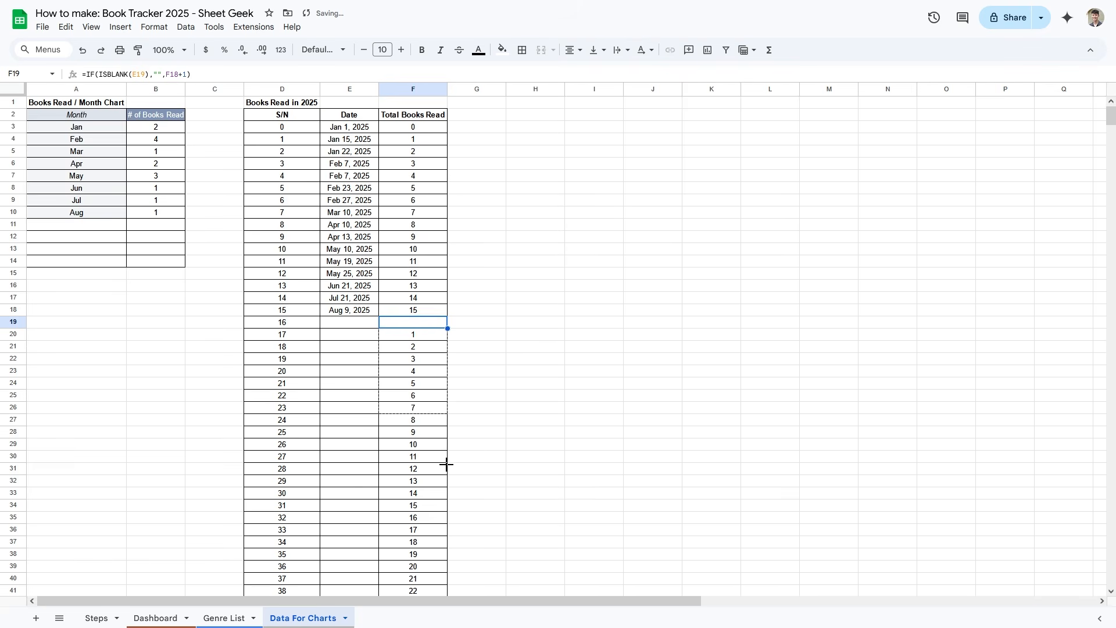
- Enter the placeholder formula =SEQUENCE(500) in E19 to populate the Date column below the listed dates
scroll(446, 463, down, 5)
key(Left)
text(=SEQUENCE(50))
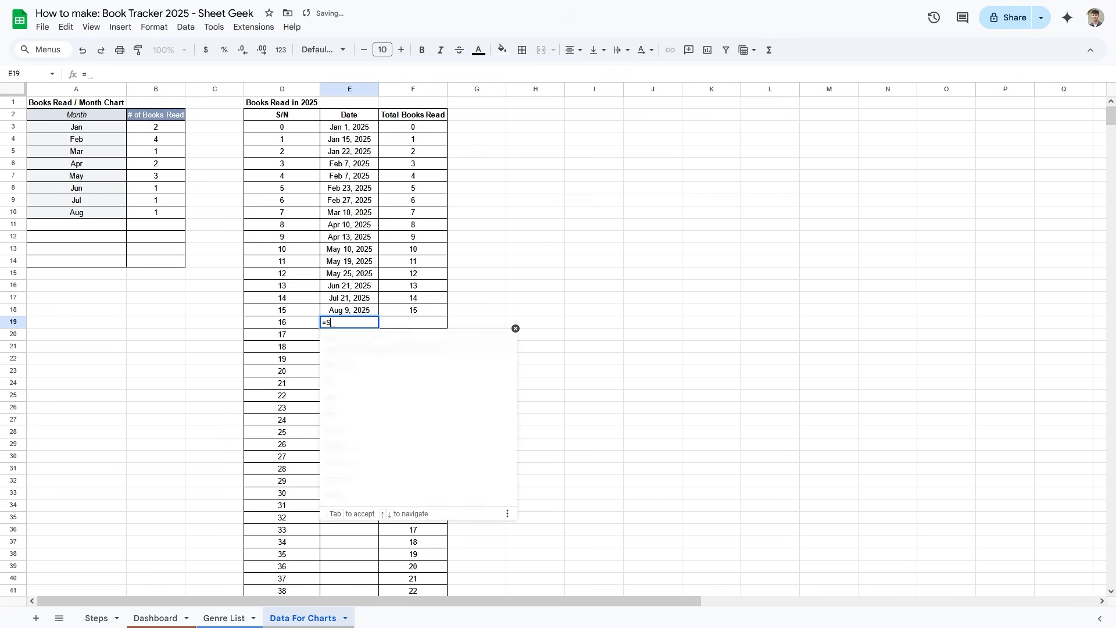
key(Return)
key(Right)
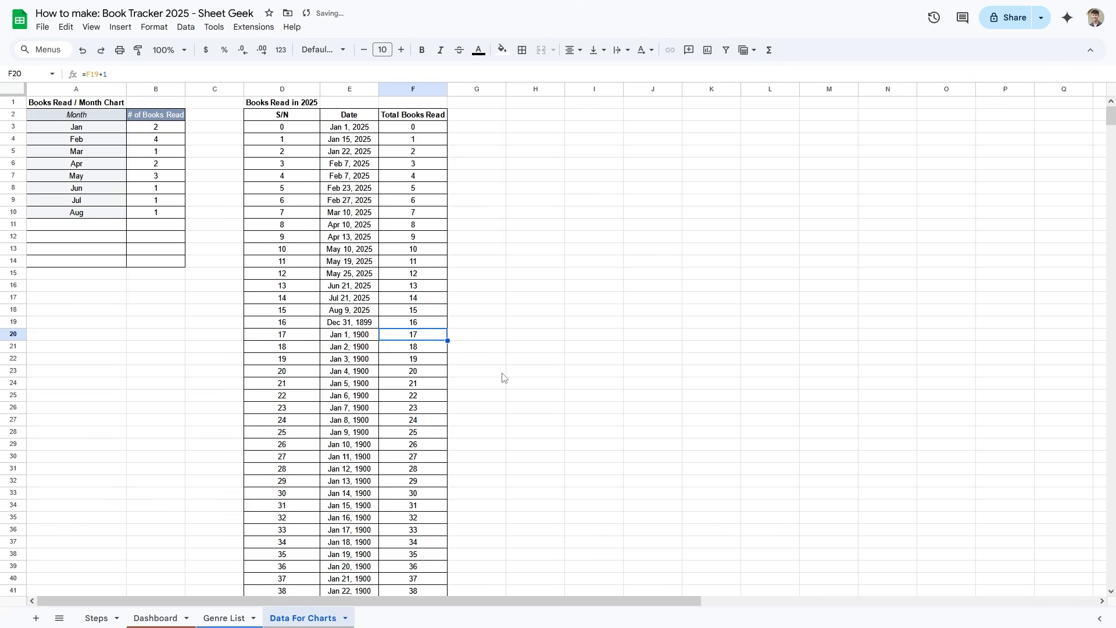
- Clear the old running totals in F20:F504 and fill the ISBLANK formula down from F19
key(ctrl+shift+Down)
scroll(985, 436, up, 20)
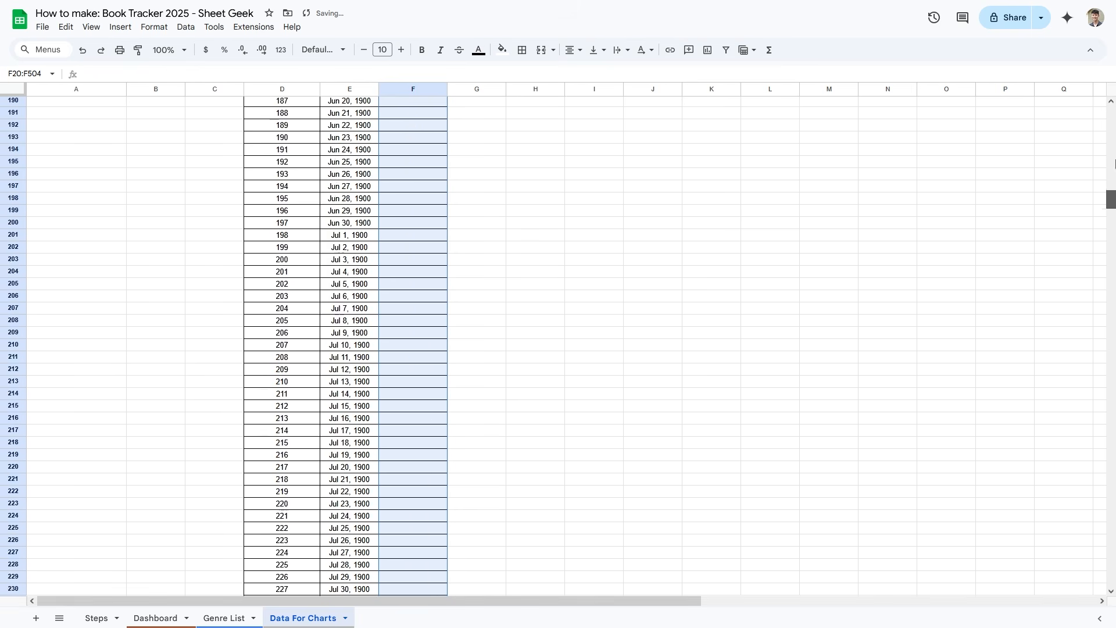
click(433, 323)
double_click(449, 328)
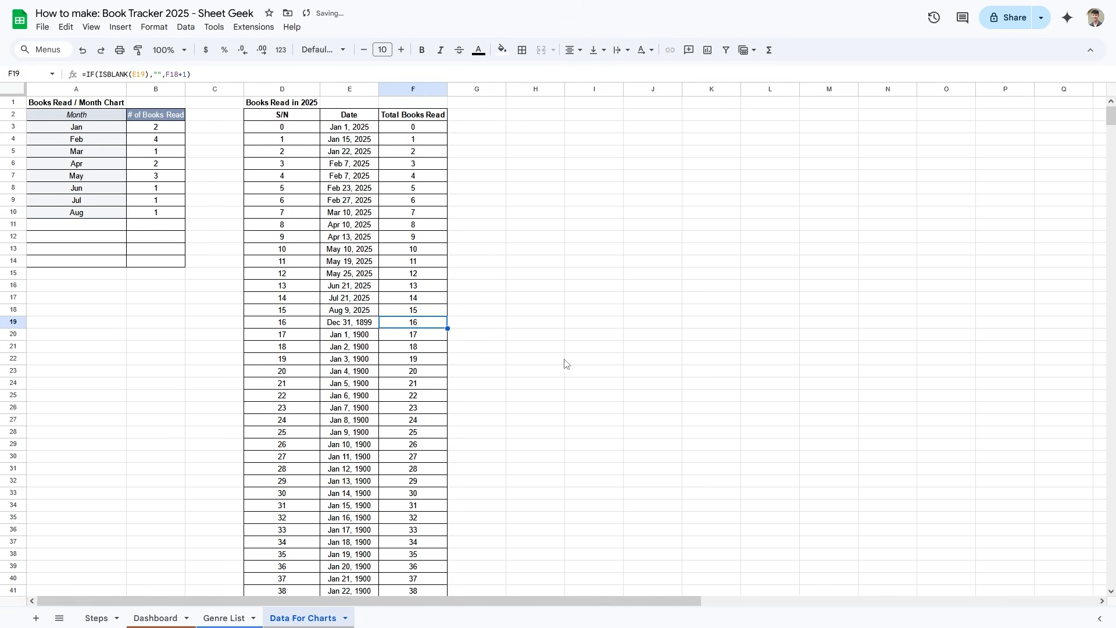
- Delete the placeholder SEQUENCE formula from E19, leaving only the listed end dates in the Date column
click(434, 338)
scroll(442, 354, down, 1)
click(356, 282)
click(353, 272)
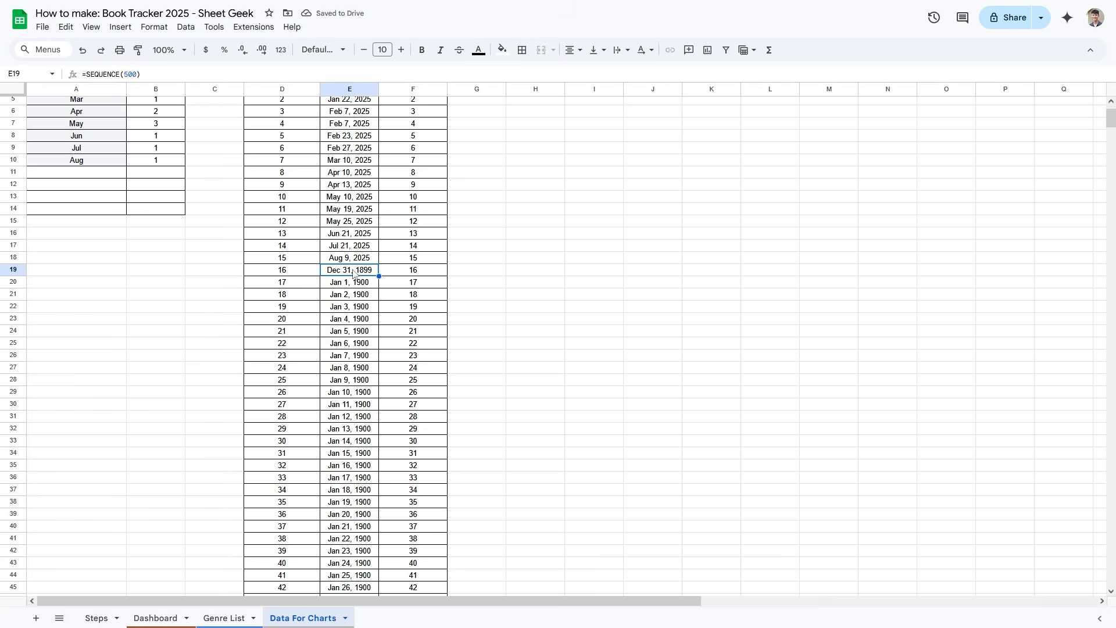
key(Delete)
- Remove the borders from the surplus cells below the table's last row, E505:F518
scroll(355, 291, down, 20)
drag(356, 306, 461, 435)
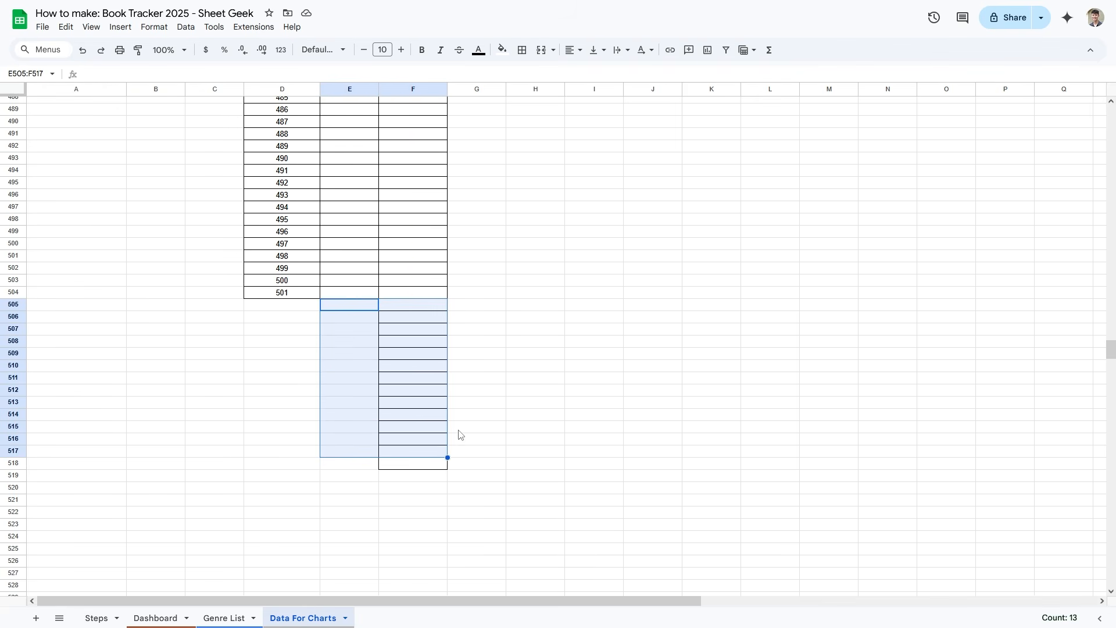
click(522, 50)
click(605, 92)
click(532, 292)
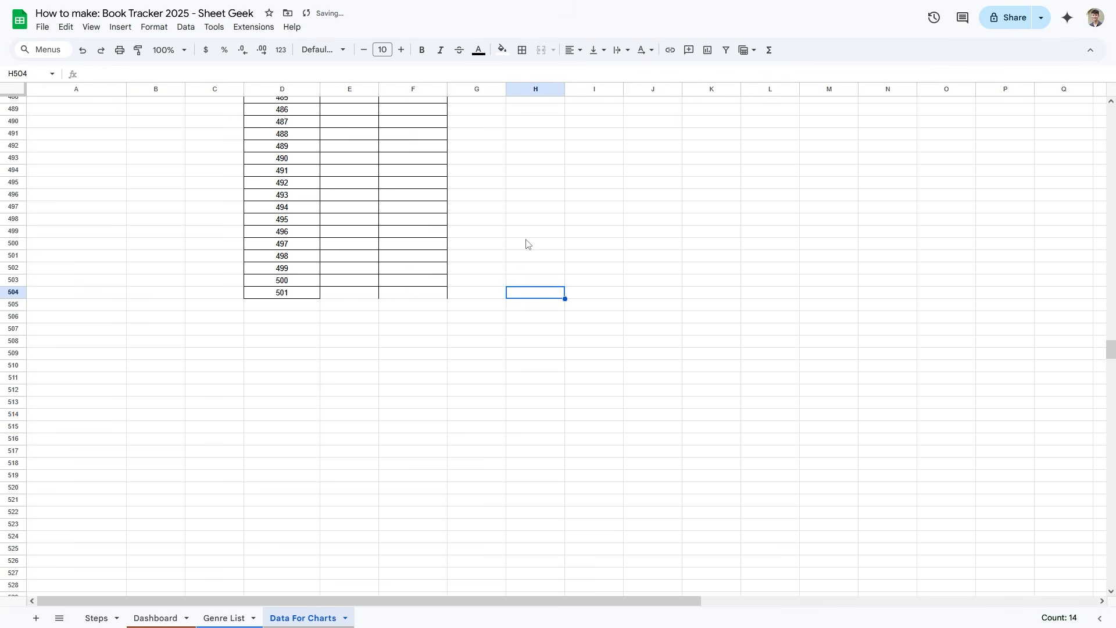
- Check the Total Books Read formulas in the table's last rows, from F504 upward
click(400, 296)
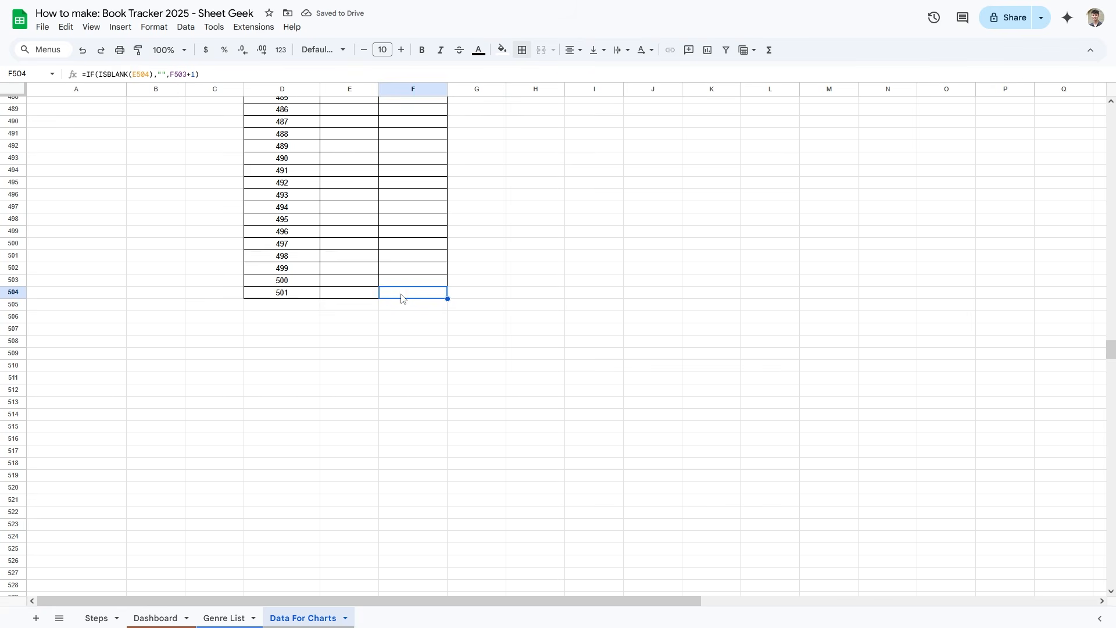
key(Up)
key(Up)
key(Up)
key(Up)
key(Up)
key(Up)
key(Up)
key(Up)
key(Up)
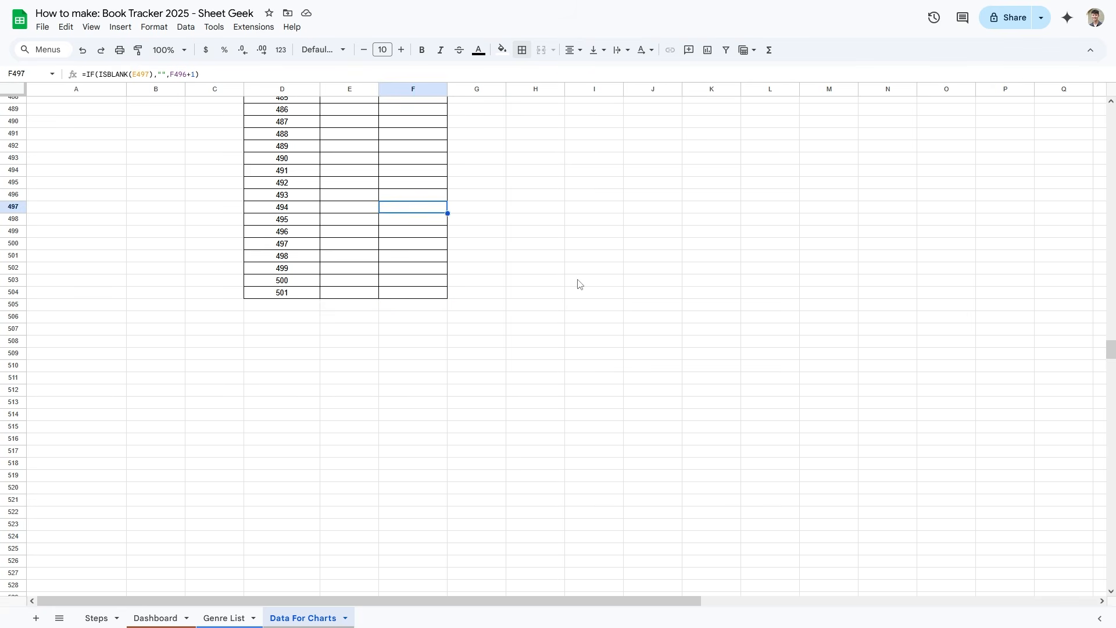
- Check the ISBLANK formulas in the Total Books Read column from F18 down to F28 and the empty date cell E19
drag(1111, 350, 1111, 116)
click(417, 310)
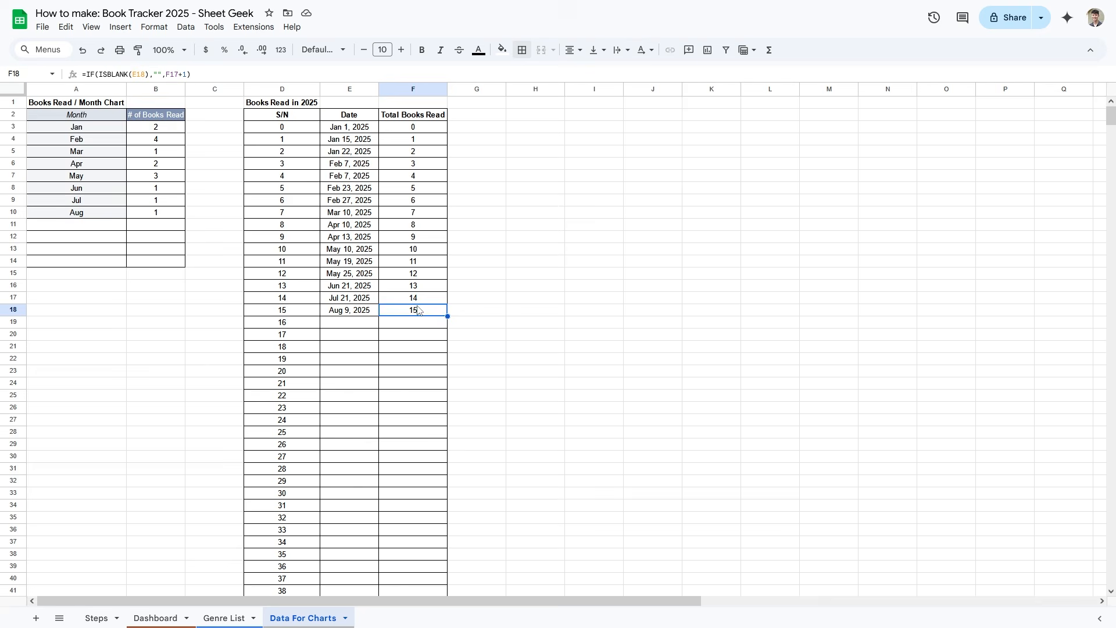
key(Down)
key(Down)
key(Down)
key(Down)
key(Down)
key(Down)
key(Down)
key(Down)
key(Down)
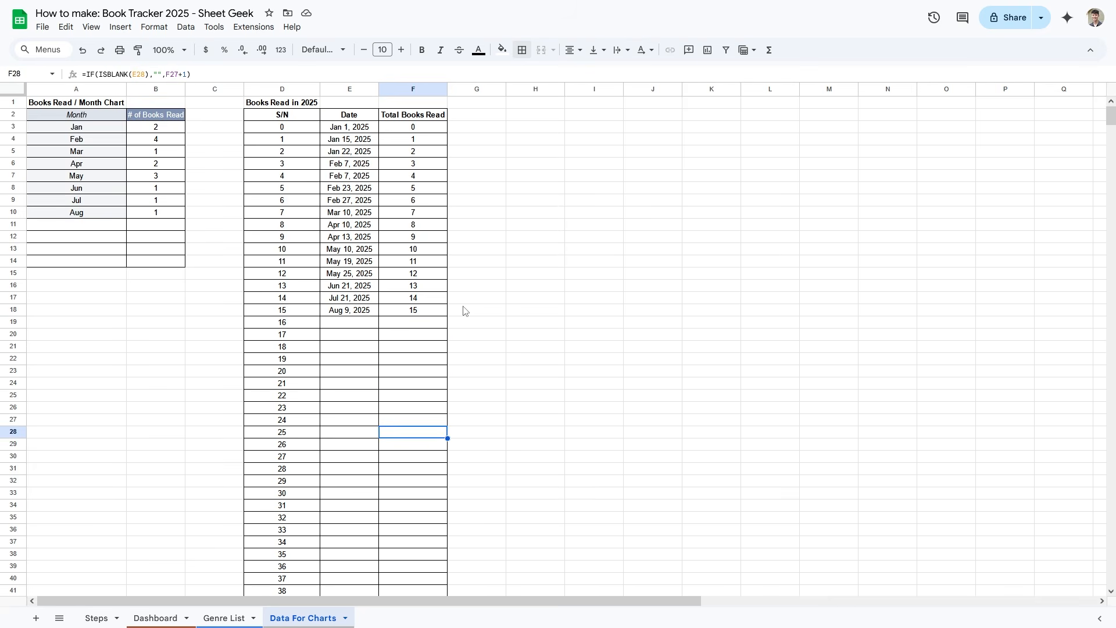
key(Up)
key(Up)
key(Up)
key(Up)
key(Up)
key(Up)
key(Up)
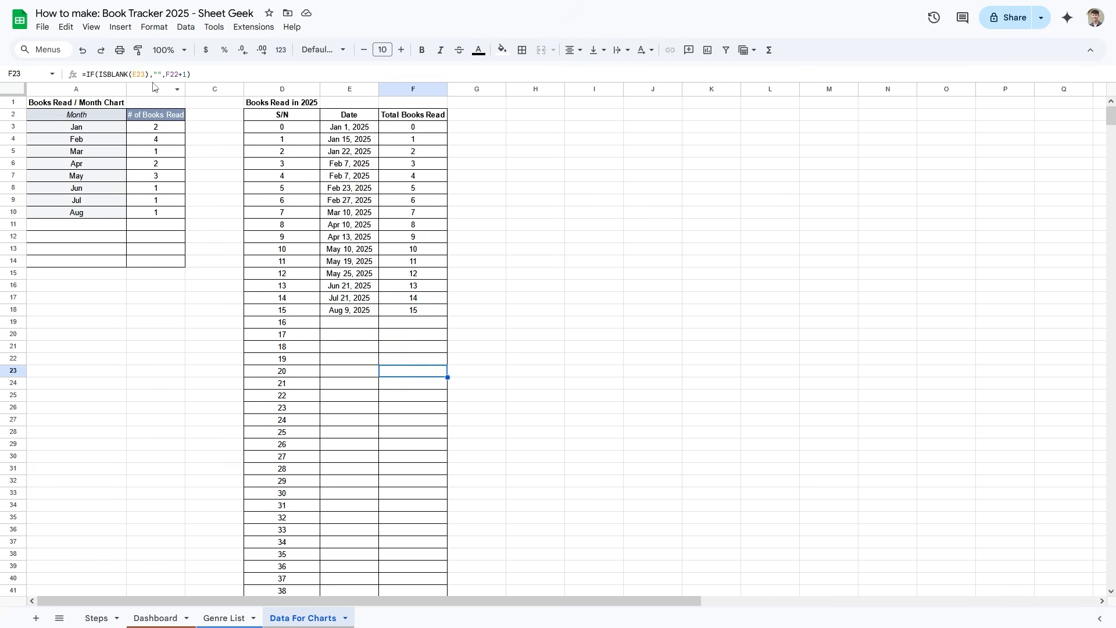
click(340, 323)
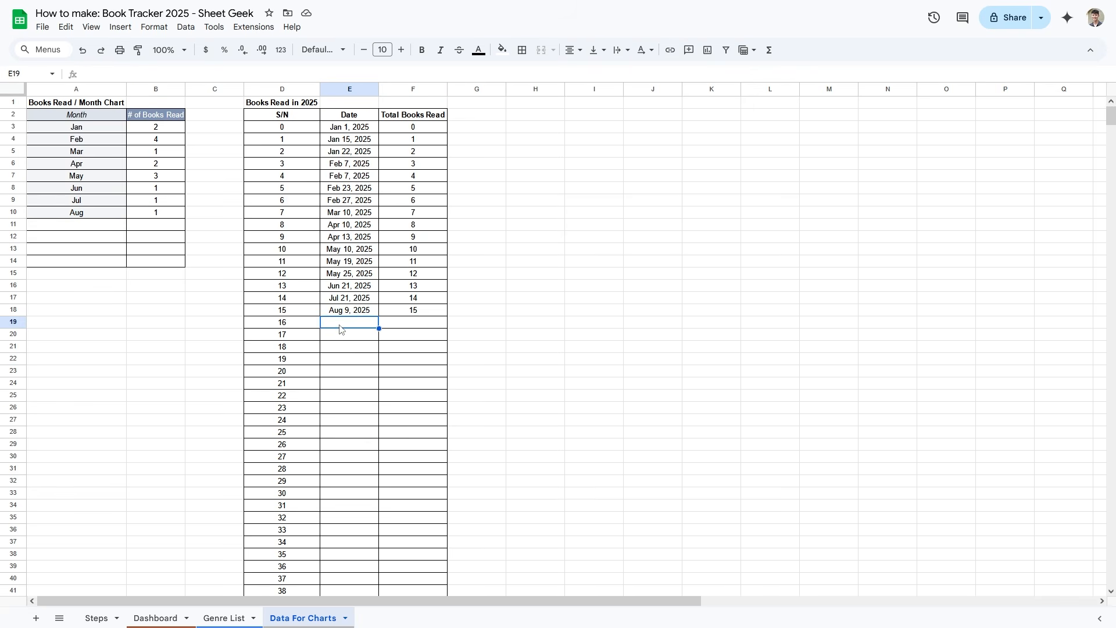
- Test the running total by entering Aug 10, 2025 in E19, and undo that entry
text(aU)
text(ug 10, 2025)
key(Return)
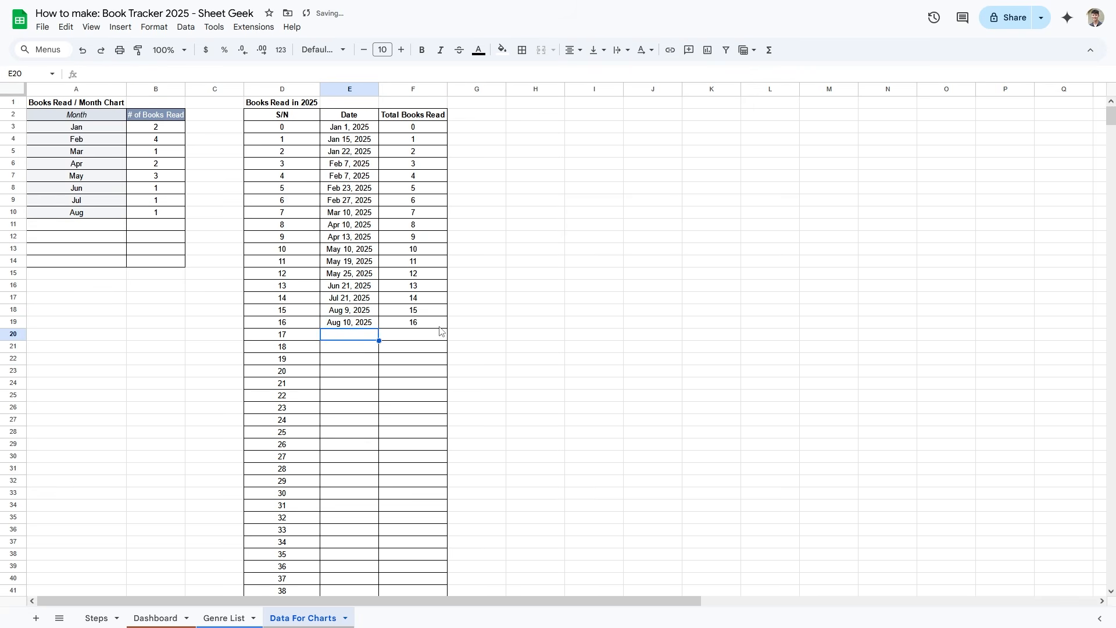
click(439, 326)
key(ctrl+z)
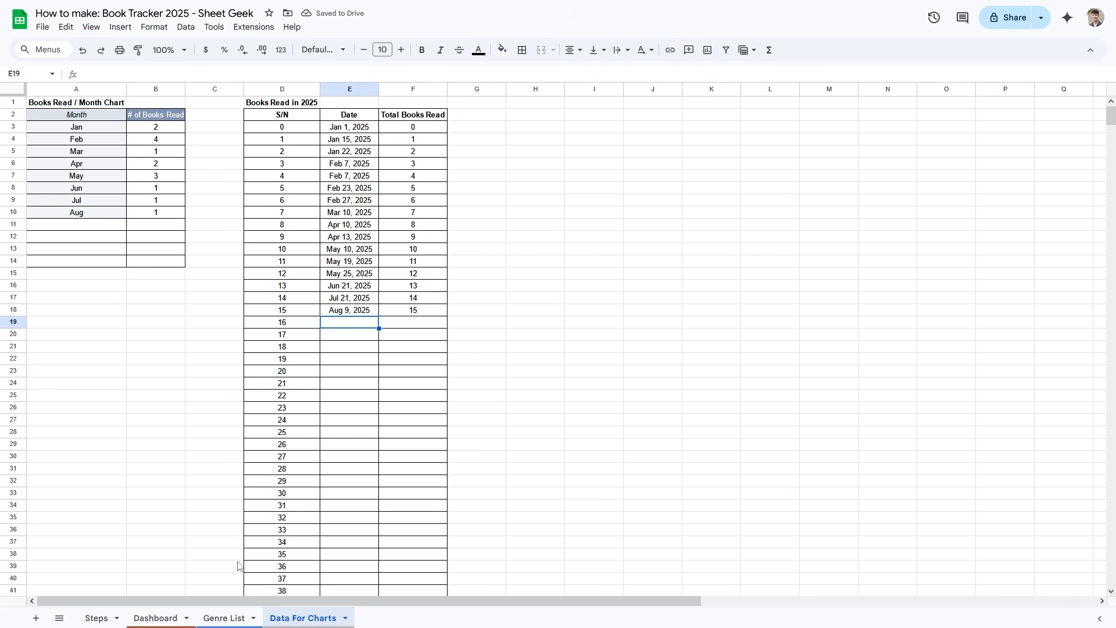
- Set the data range of the Dashboard's empty area chart to 'Data For Charts'!E2:F1000
click(164, 616)
click(819, 240)
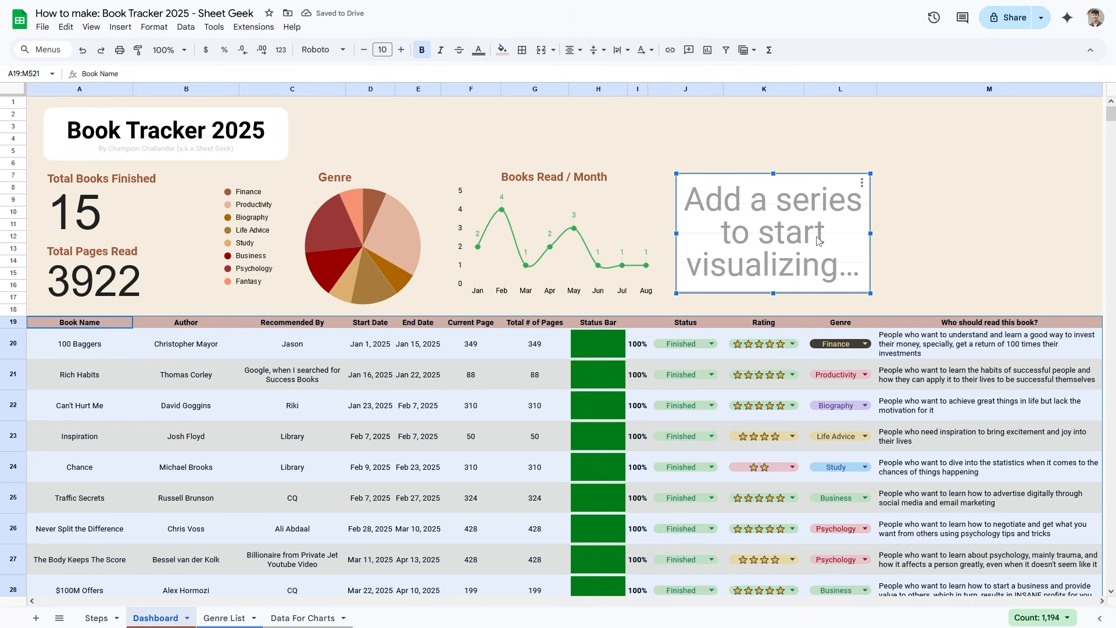
click(863, 184)
click(893, 202)
drag(1060, 227, 890, 237)
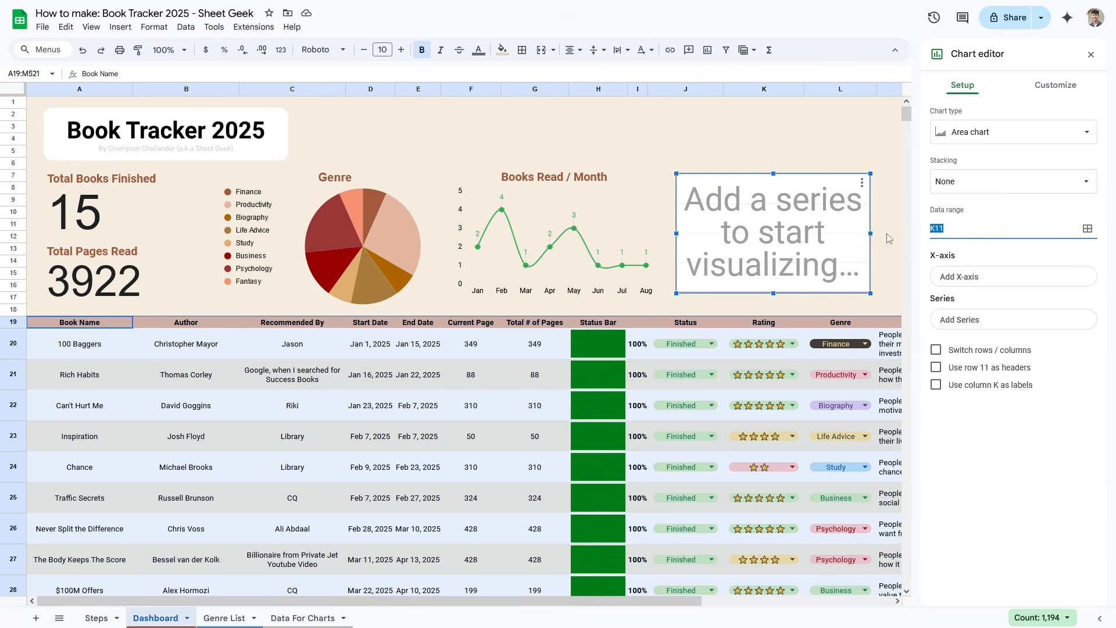
key(BackSpace)
click(1088, 229)
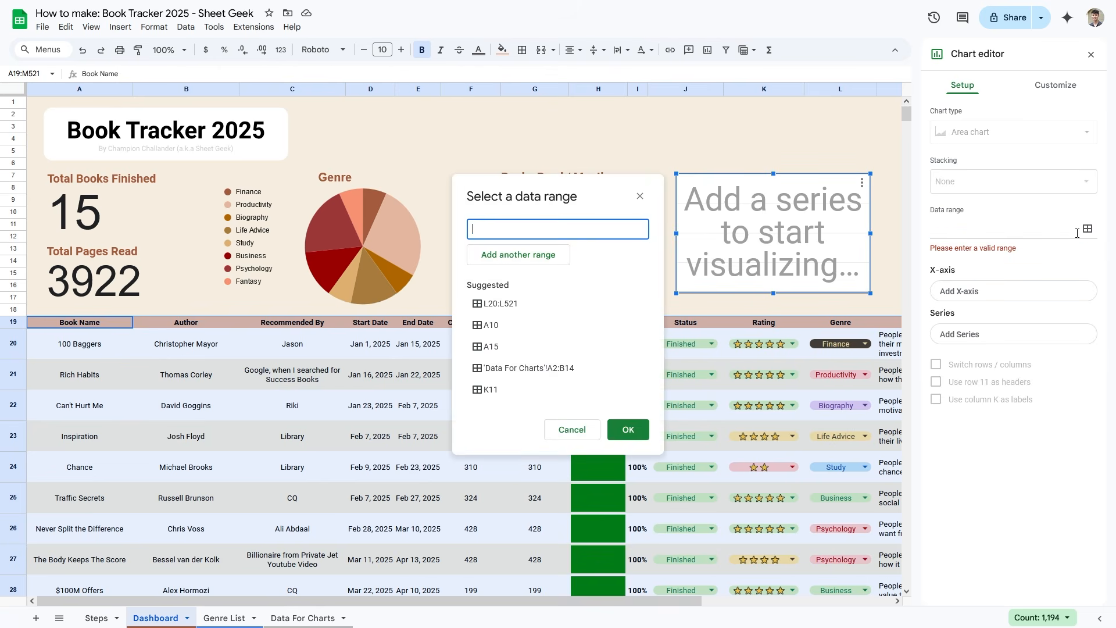
click(302, 617)
drag(556, 192, 666, 188)
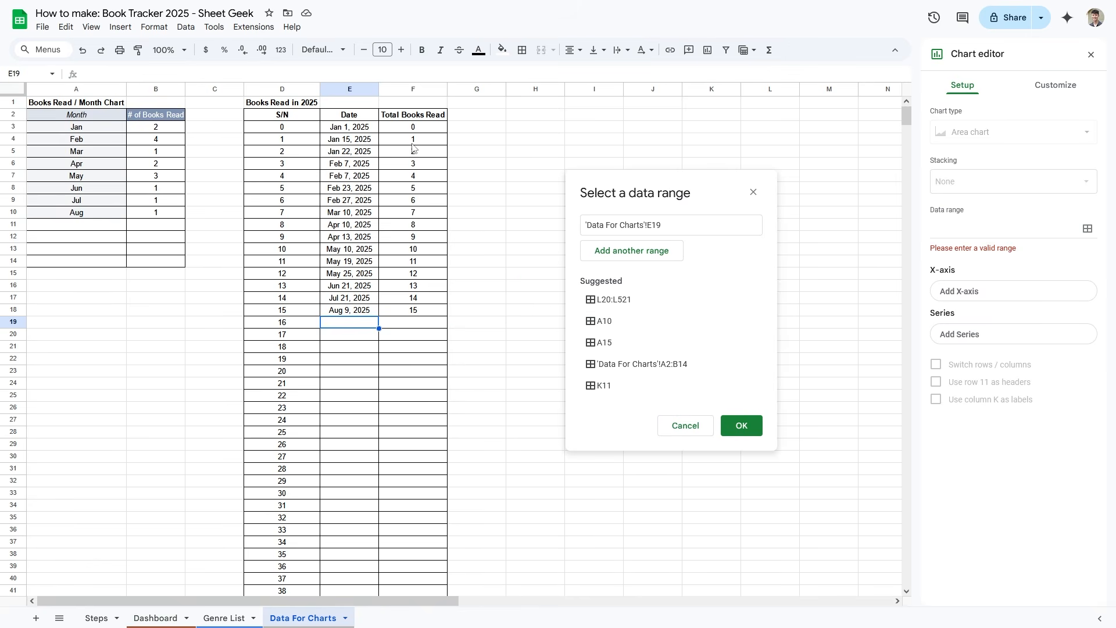
drag(349, 118, 410, 117)
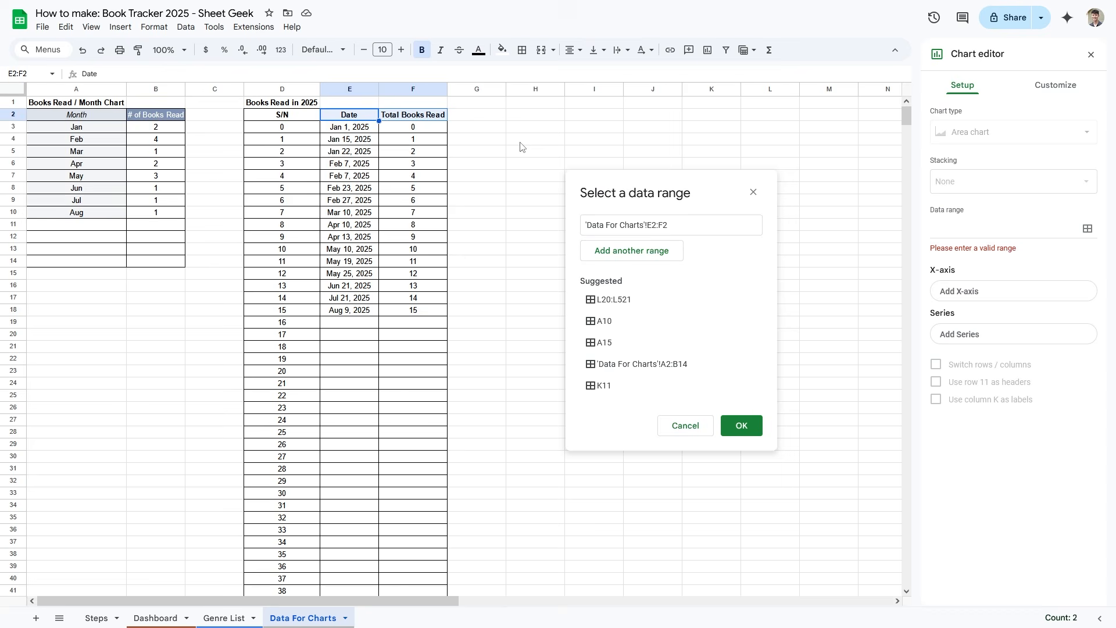
key(ctrl+shift+Down)
key(ctrl+shift+Down)
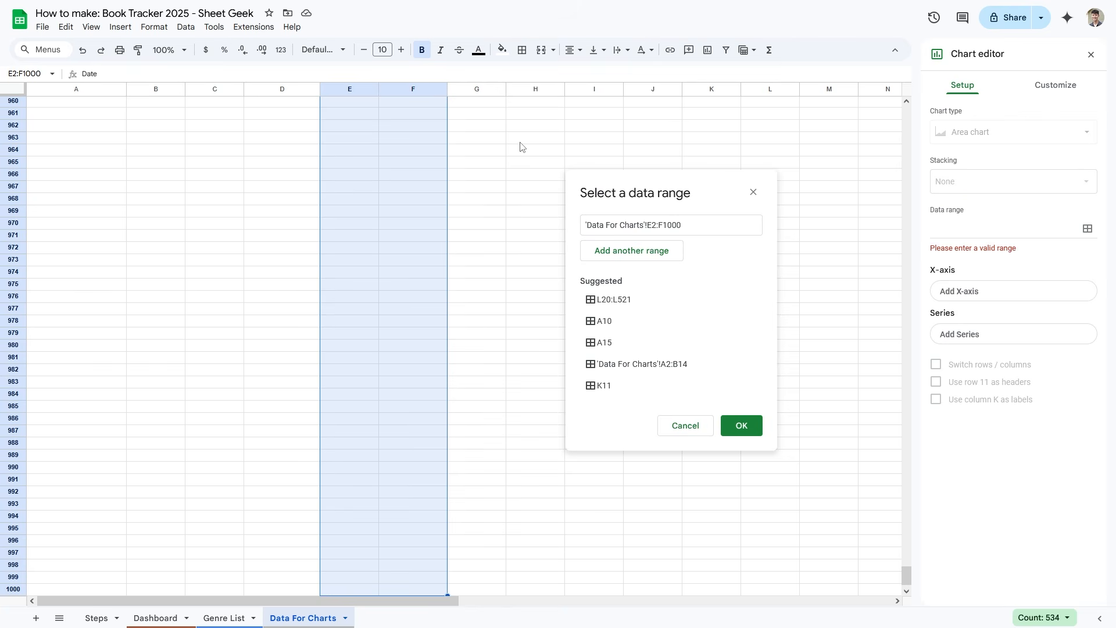
click(750, 429)
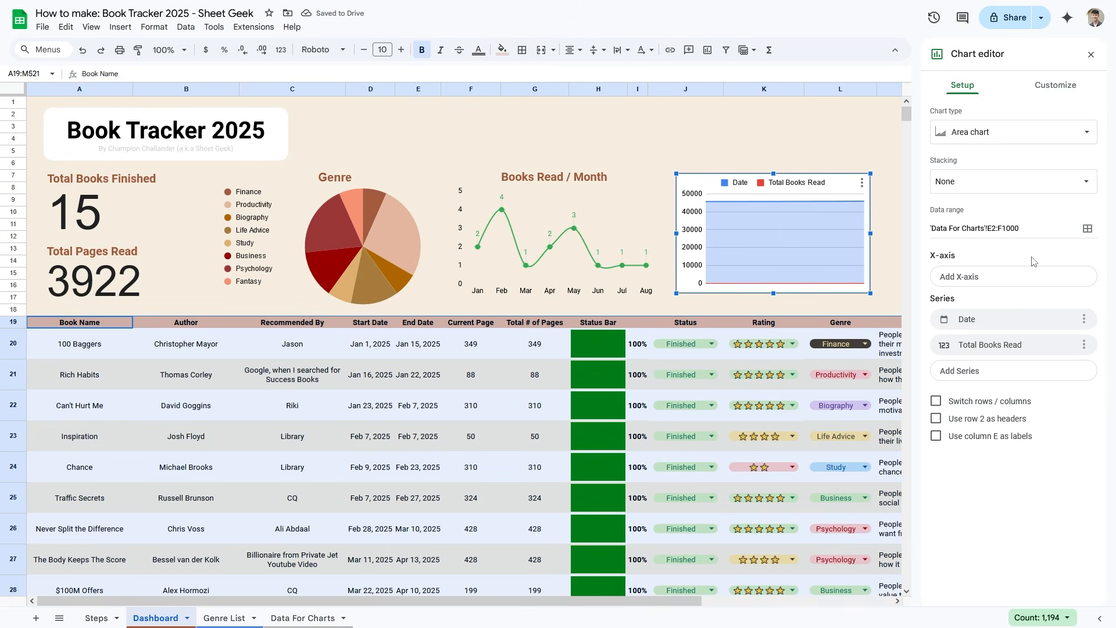
- Remove Date from the area chart's series and use Date as its X-axis
click(1084, 320)
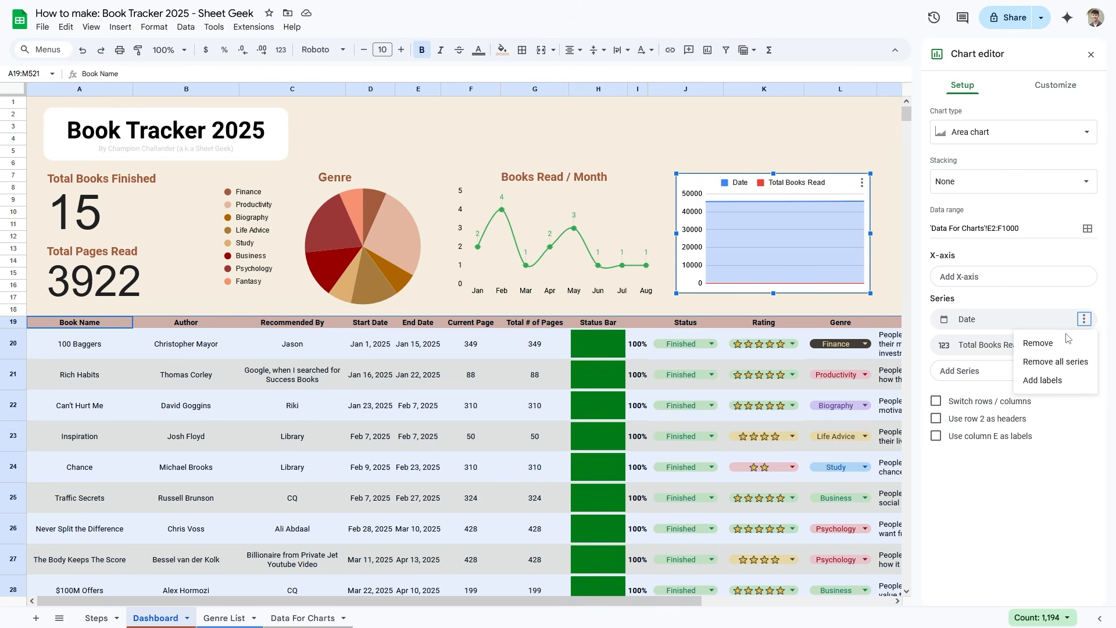
click(1046, 340)
click(963, 278)
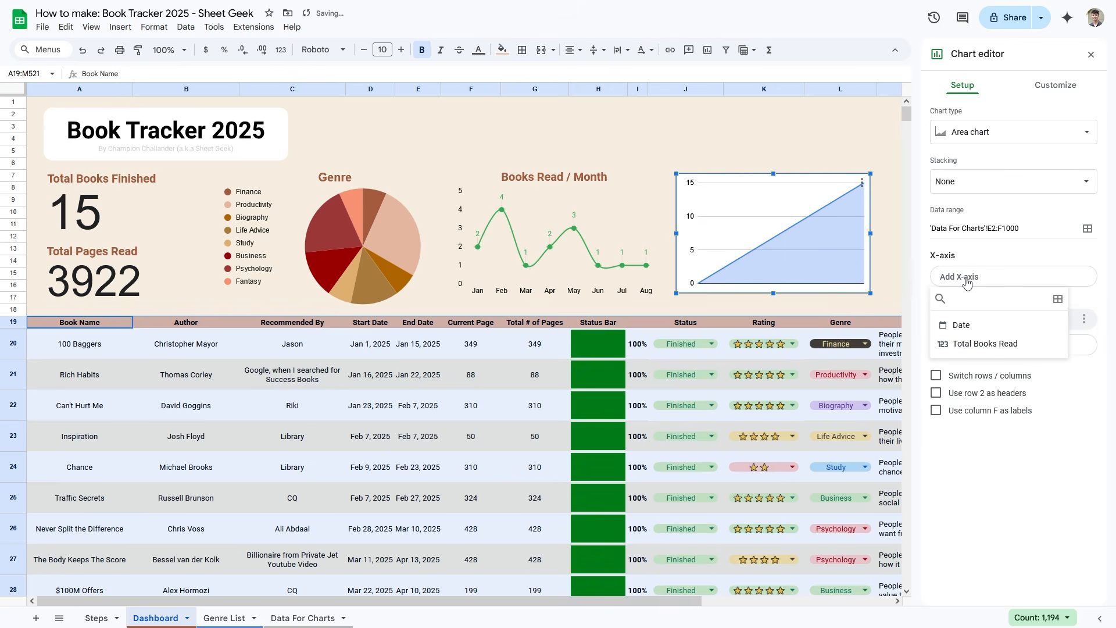
click(965, 324)
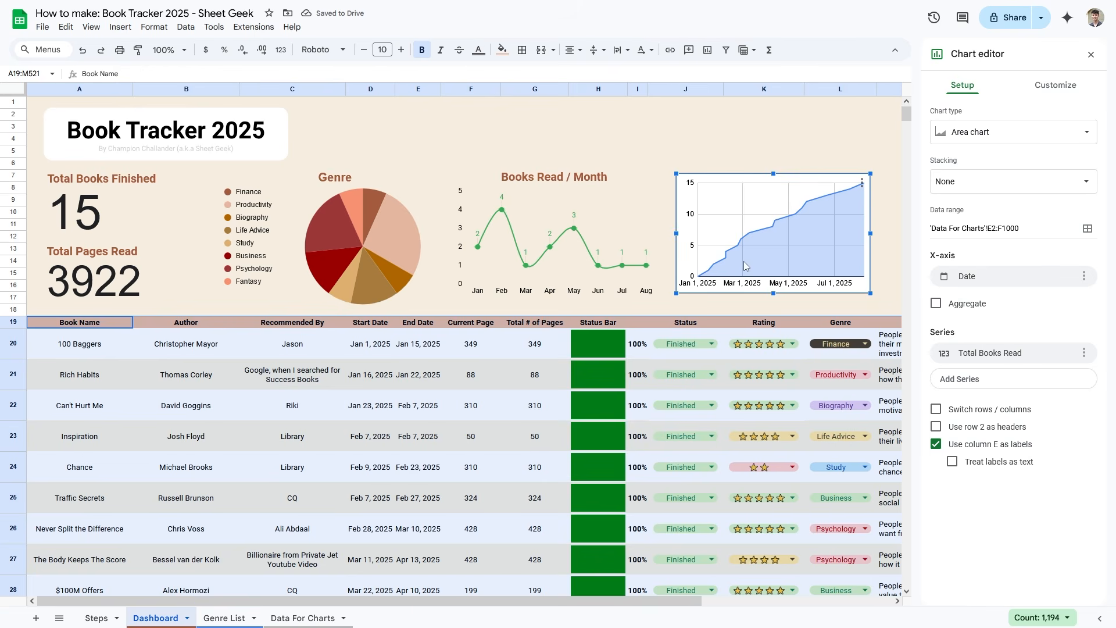
- Give the area chart the custom cream background colour and set its border colour to None
click(1050, 93)
click(993, 123)
click(952, 161)
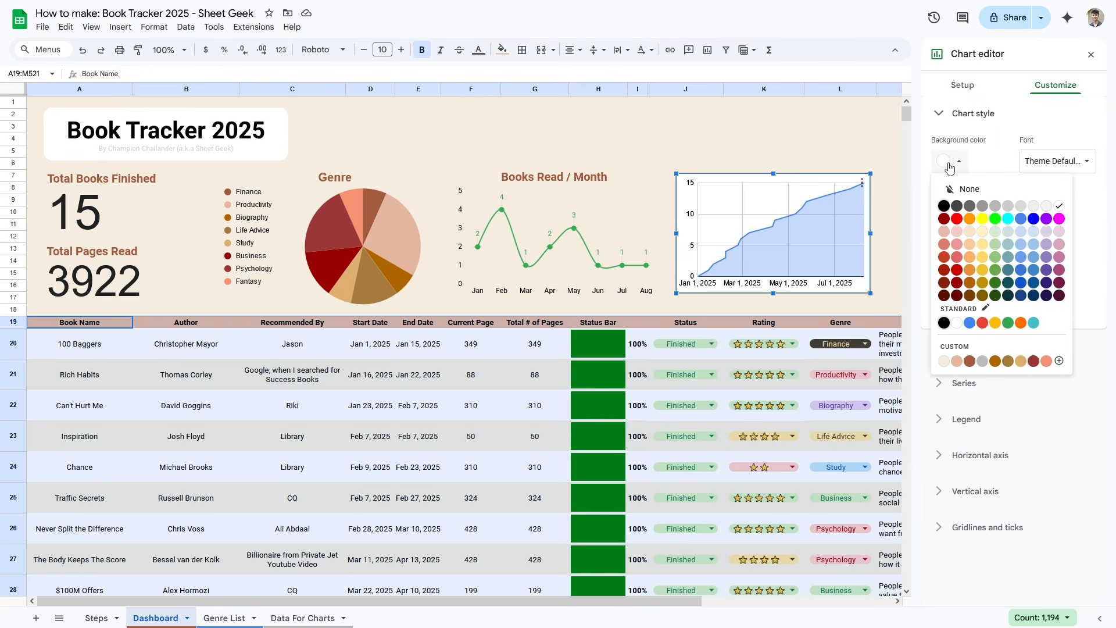
click(948, 366)
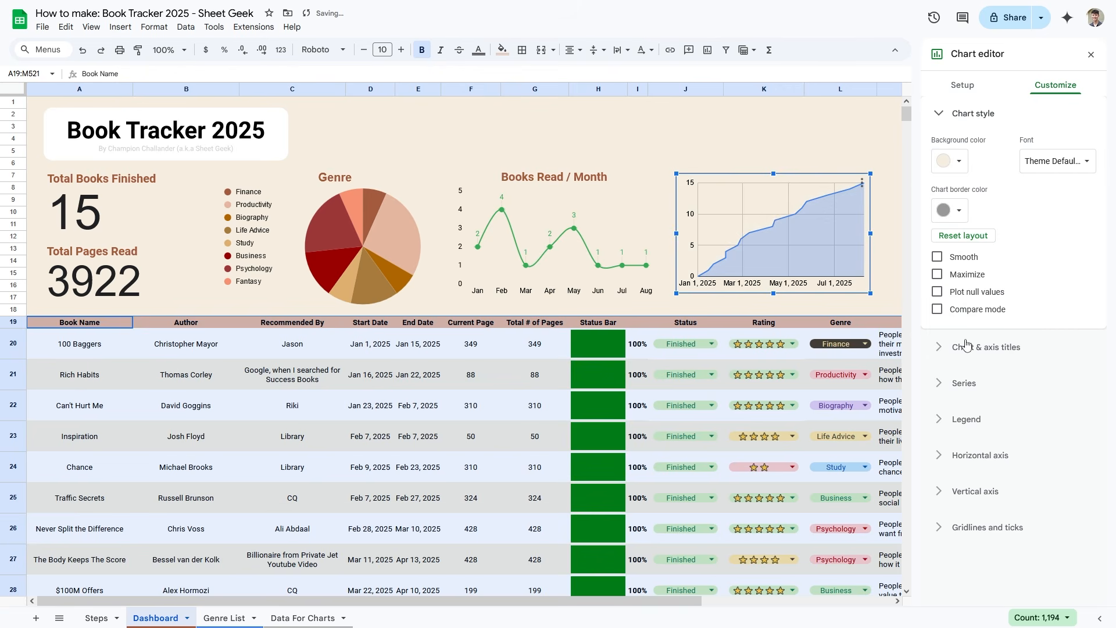
click(951, 210)
click(977, 245)
click(937, 257)
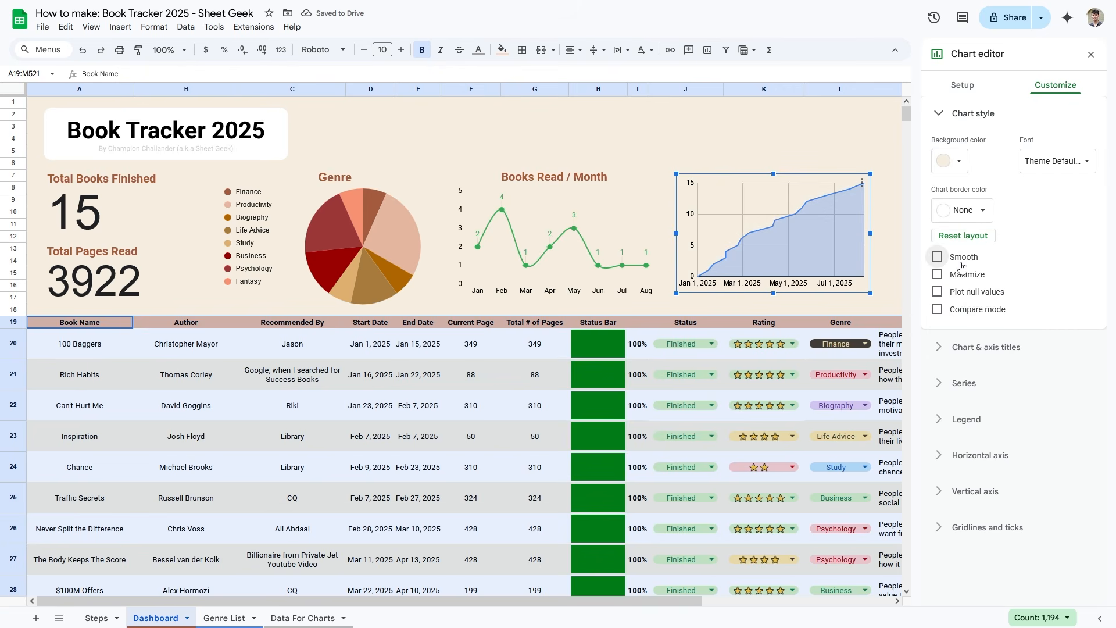
- Turn off the area chart's major gridlines for both the vertical and horizontal axes
click(735, 183)
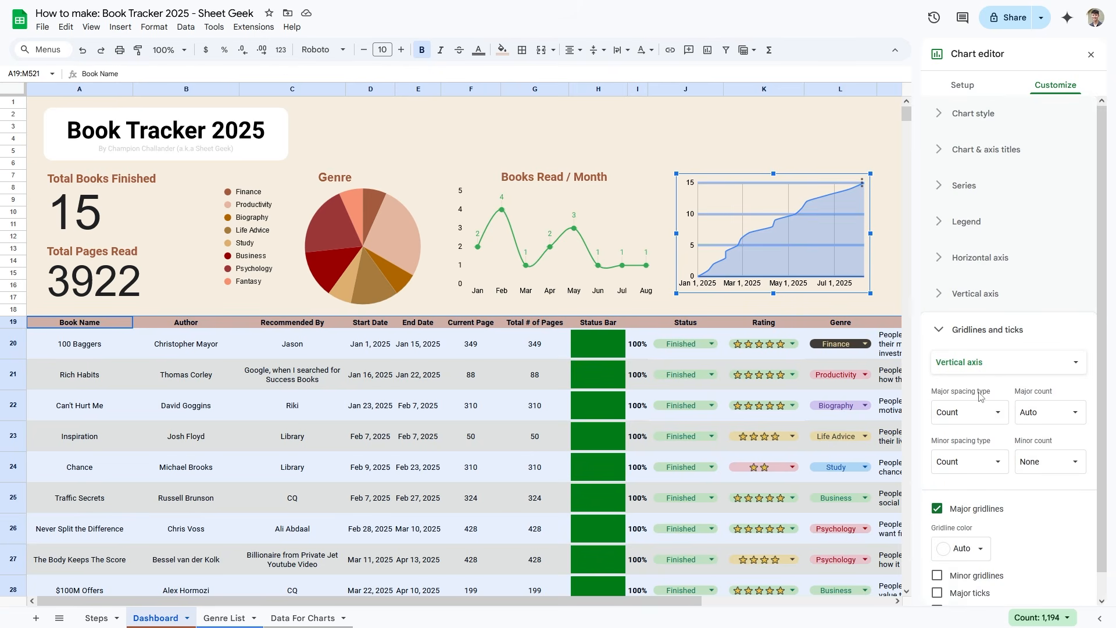
click(744, 209)
scroll(982, 491, up, 1)
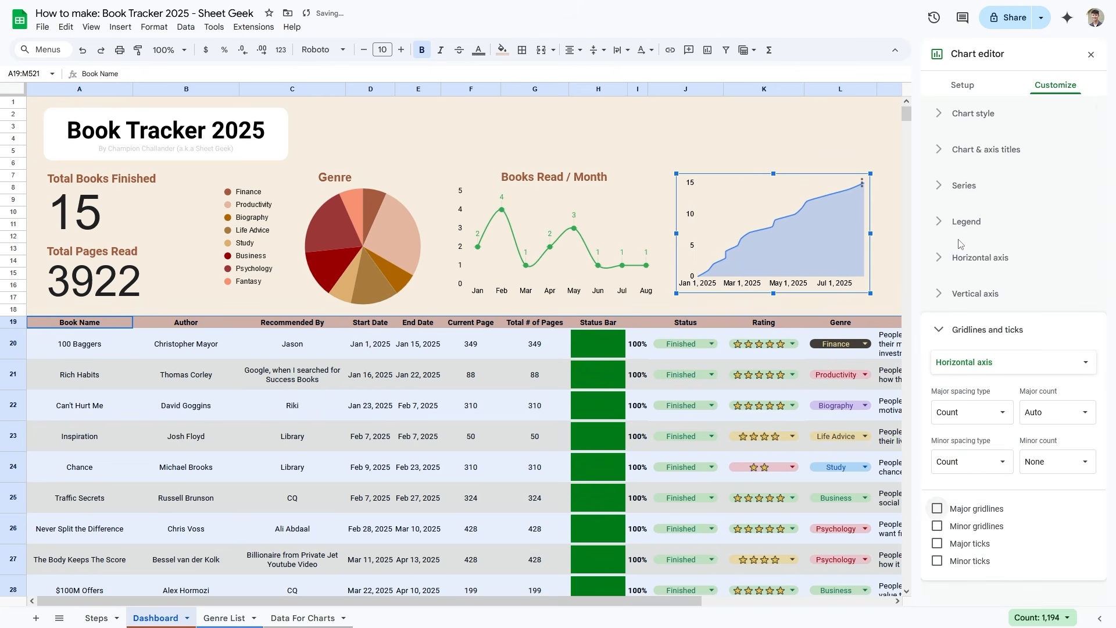
- Set the Total Books Read series line colour to the standard green
click(964, 185)
click(967, 295)
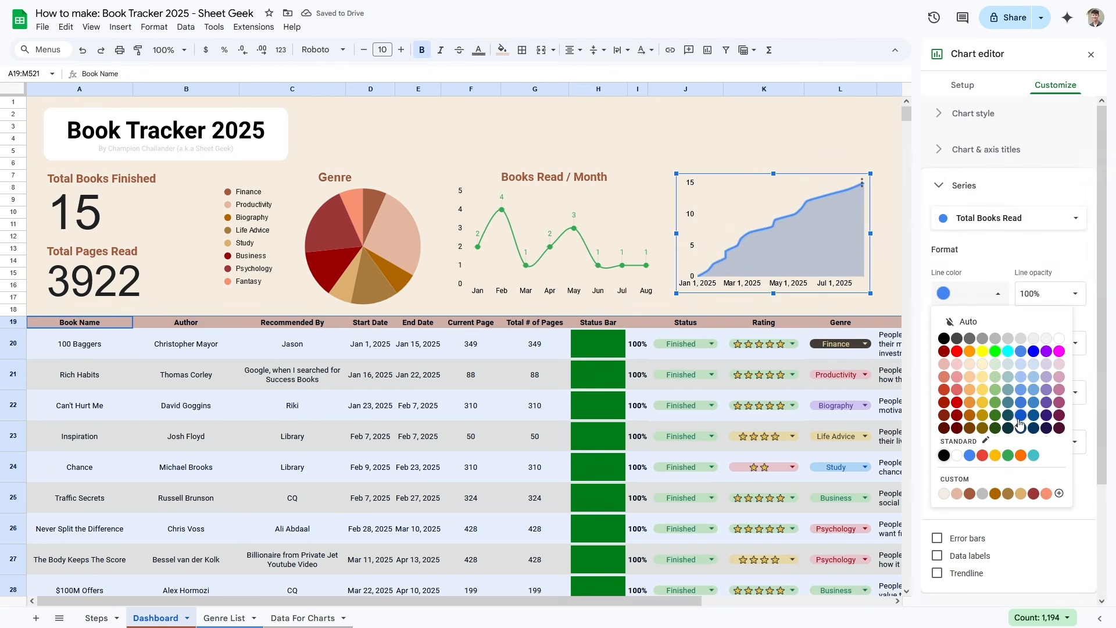
click(1008, 456)
click(846, 165)
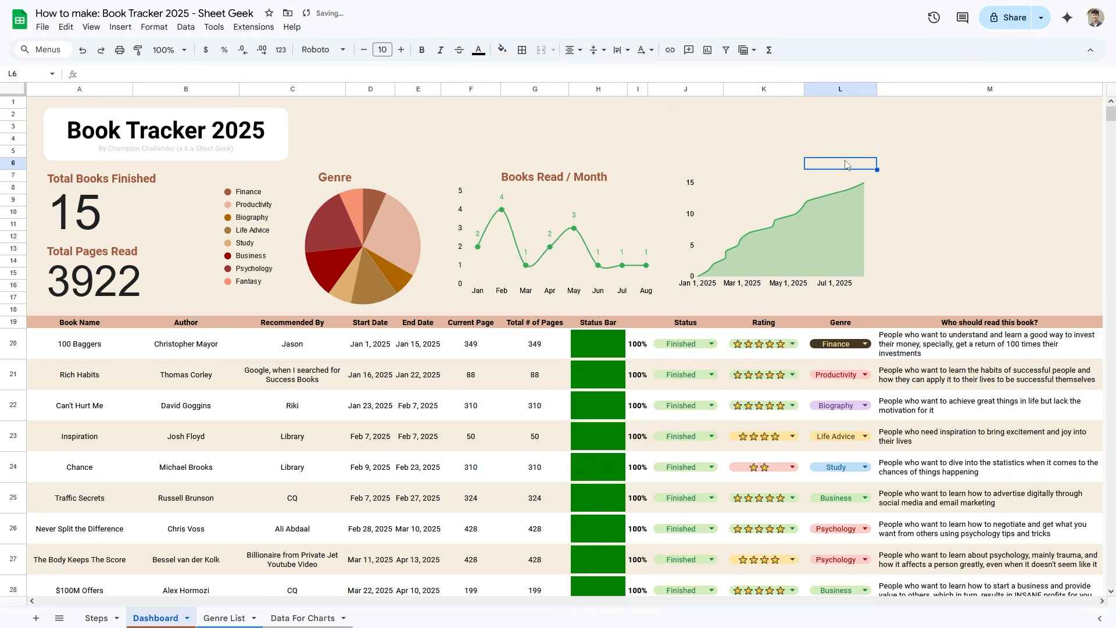
- Set the Total Books Read series to 7px points and turn on its data labels
click(861, 209)
click(966, 392)
click(960, 459)
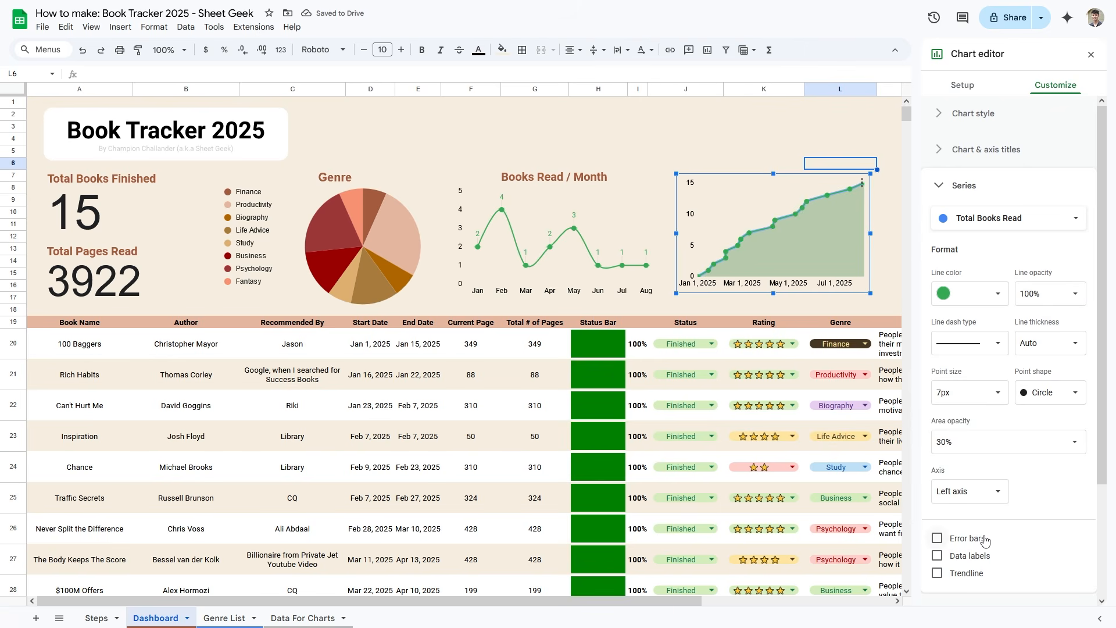
click(970, 559)
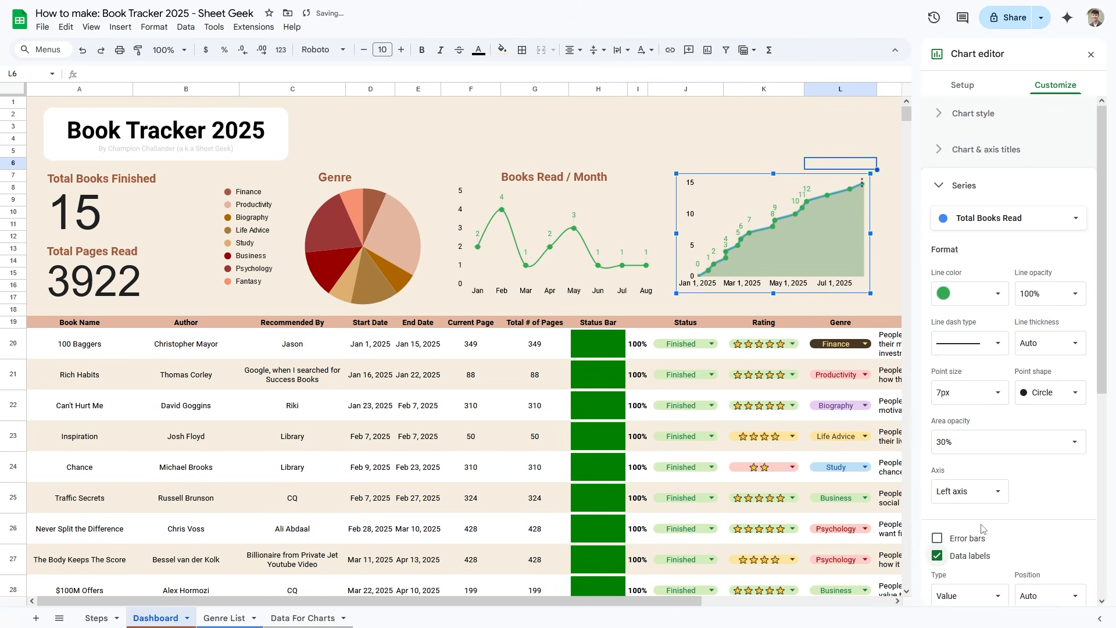
- Extend the area chart's vertical axis scale up to 20
click(968, 538)
click(1047, 578)
key(BackSpace)
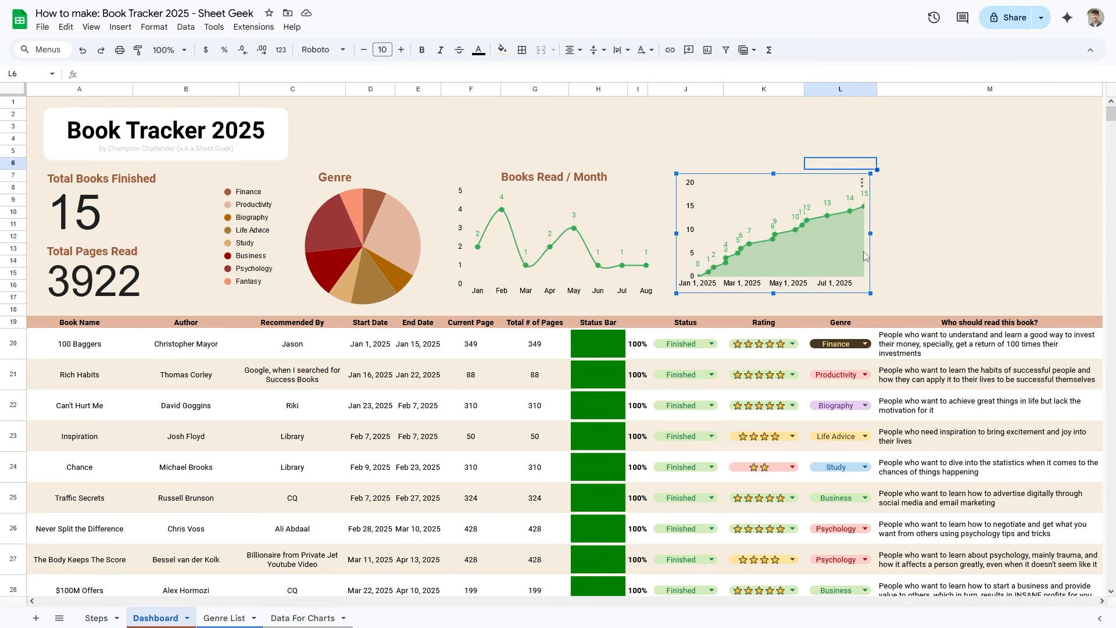
- Widen the area chart toward column M and title it "Books Read in 2025"
drag(870, 233, 946, 235)
click(609, 181)
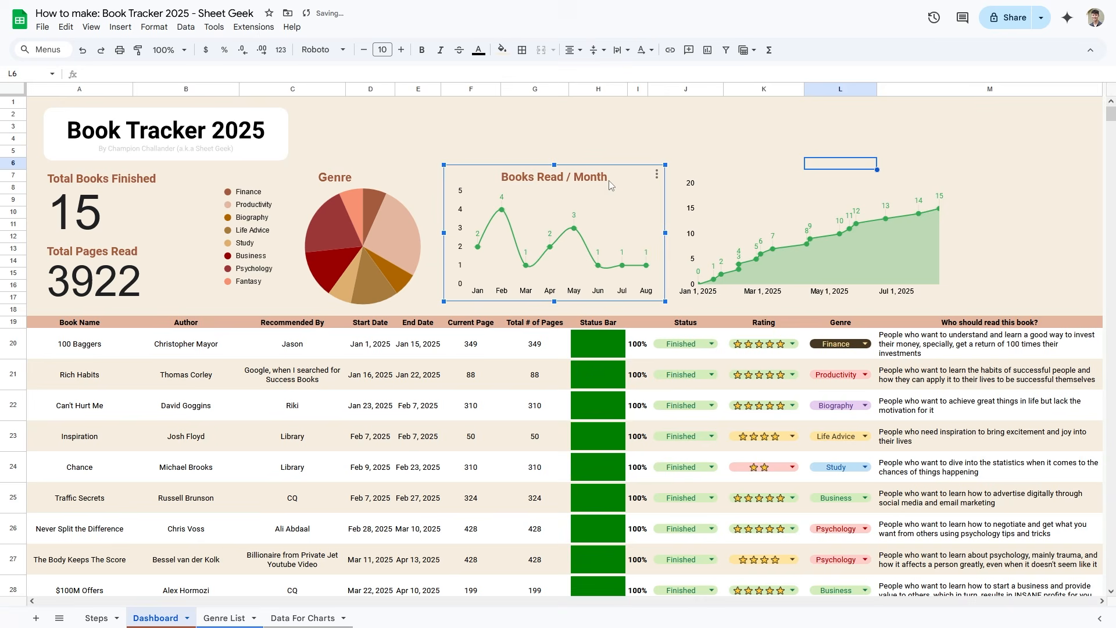
double_click(767, 187)
click(972, 118)
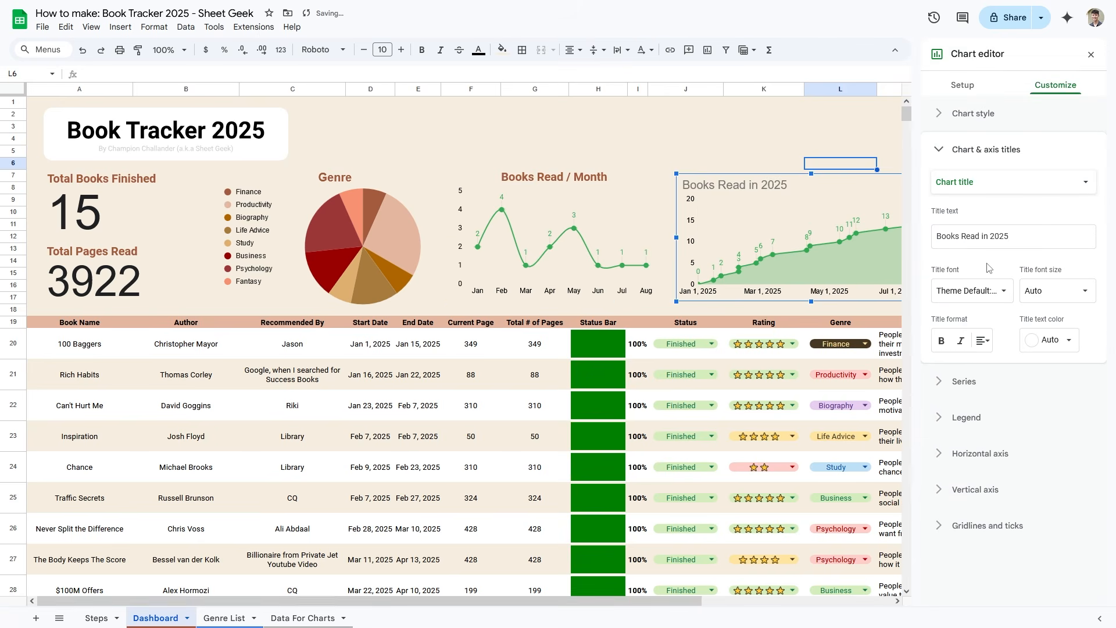
- Format the area chart's title in bold Roboto, centred, with the custom brown text colour
click(986, 291)
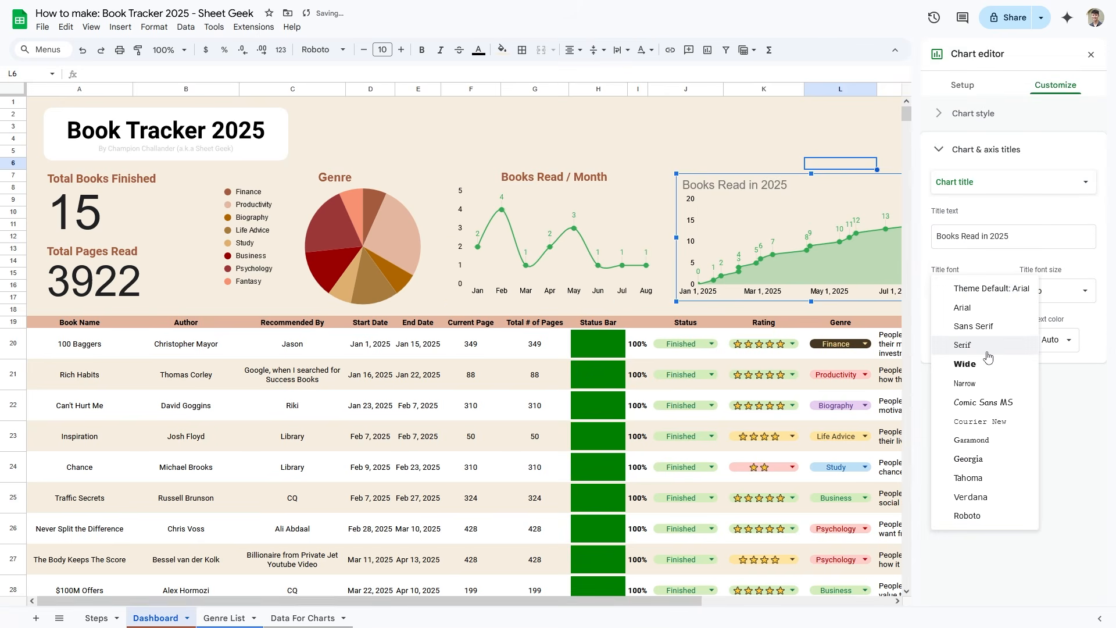
click(989, 515)
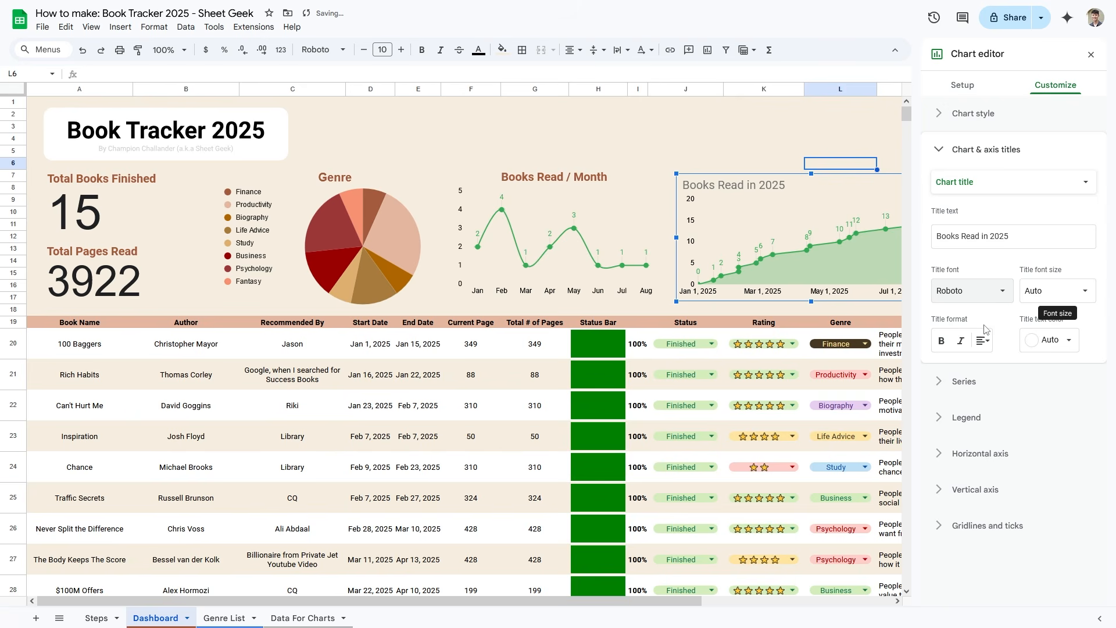
click(941, 341)
click(982, 341)
click(1001, 366)
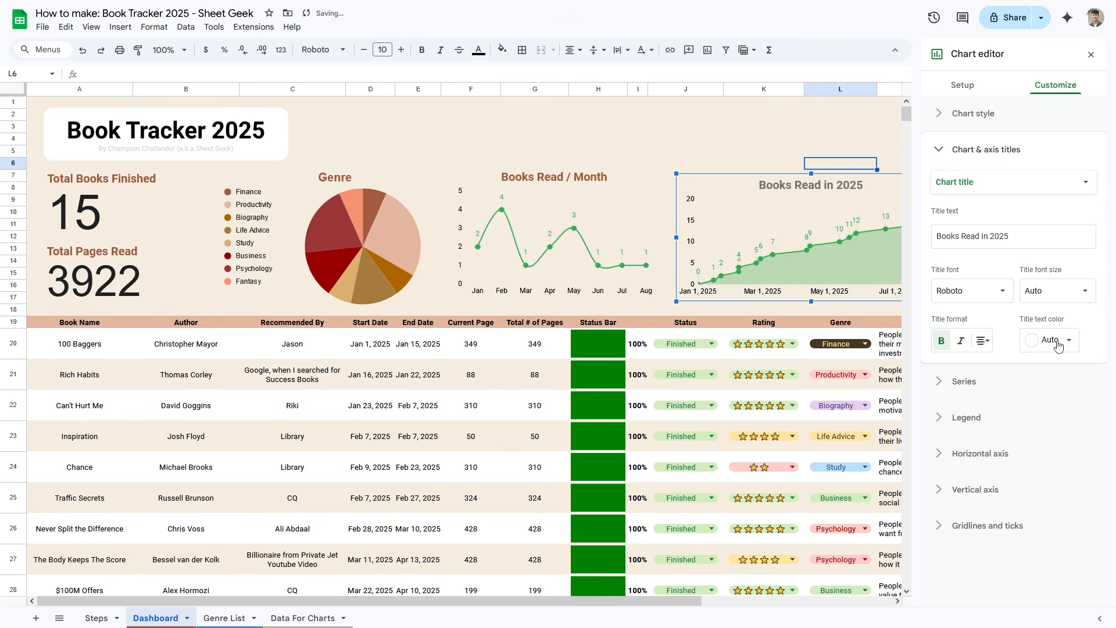
click(1059, 346)
click(980, 539)
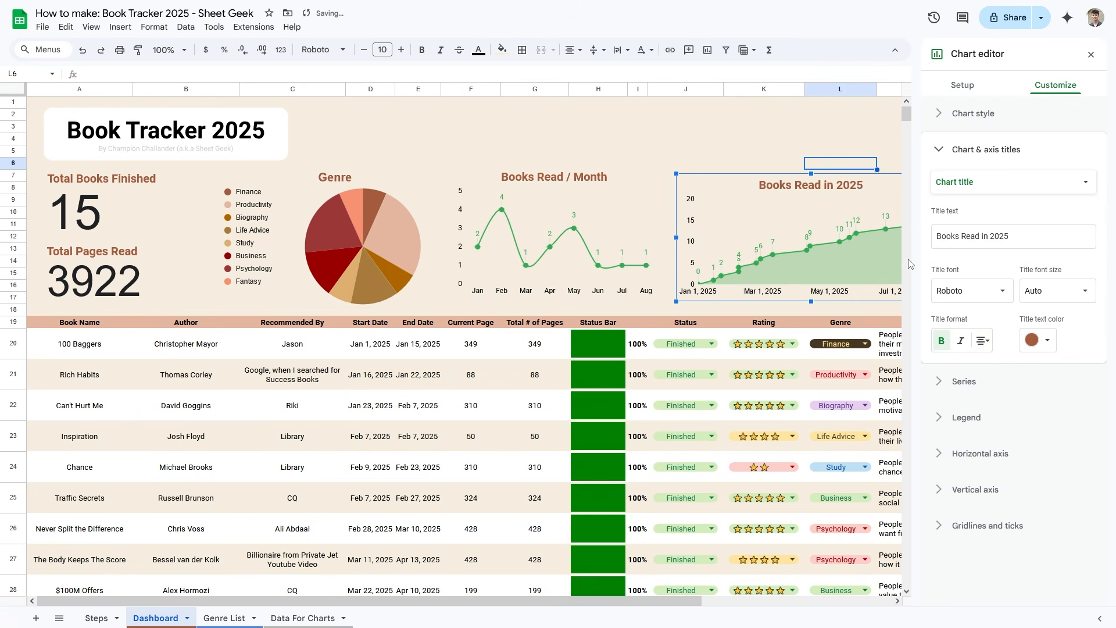
click(767, 130)
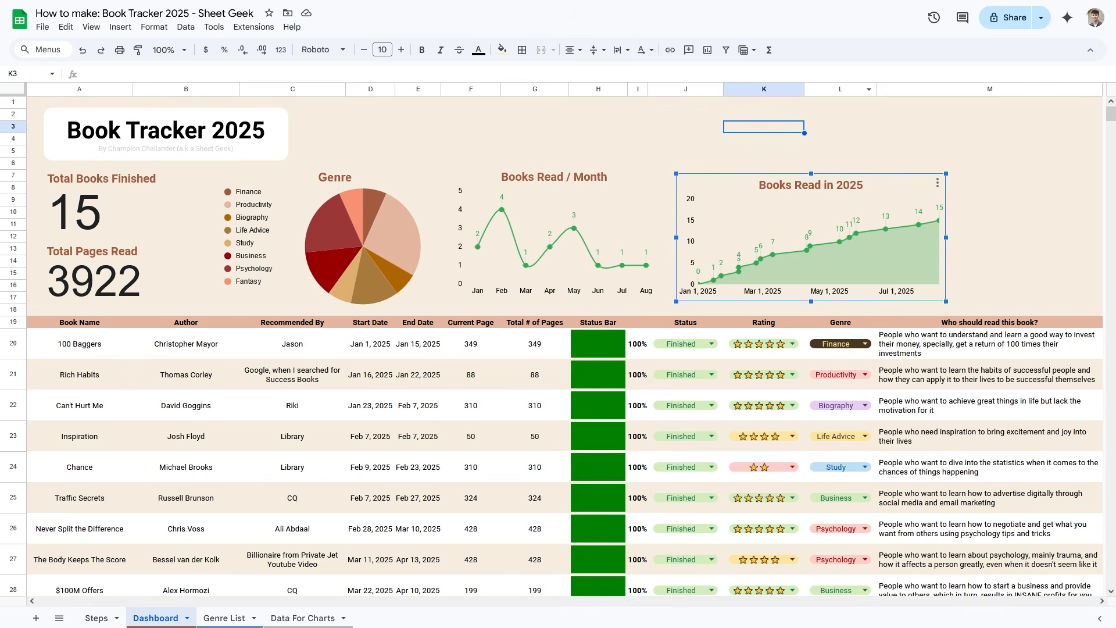
- Adjust the Books Read in 2025 chart's vertical axis again so its scale reaches 20
double_click(917, 207)
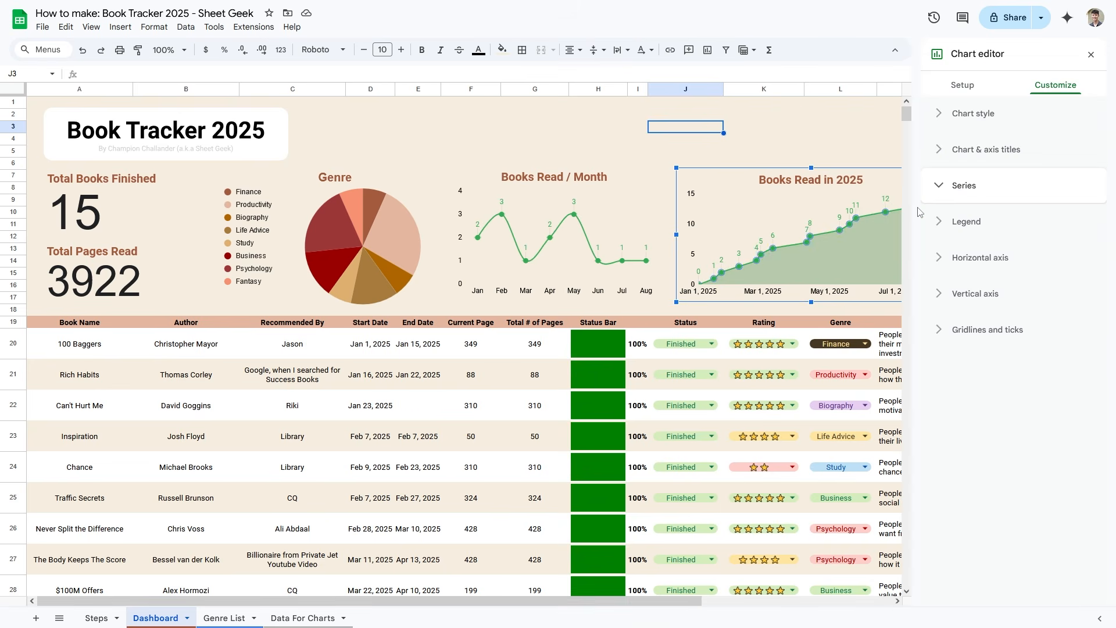
click(1051, 584)
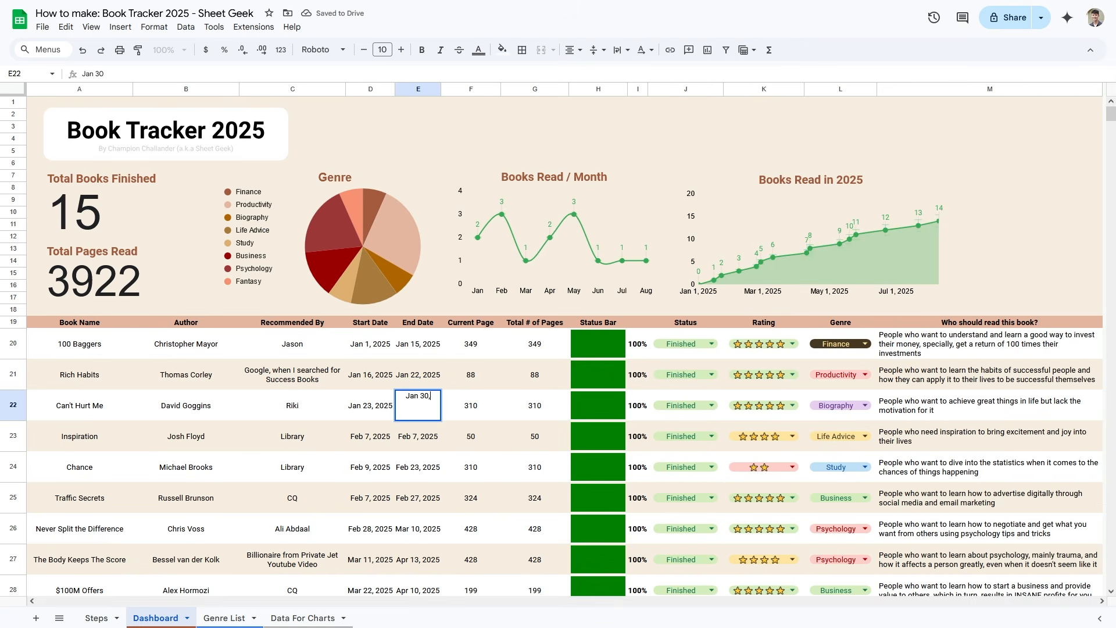
- Enter Jan 30, 2025 as the end date of the book Can't Hurt Me in E22
text(, 2025)
key(Return)
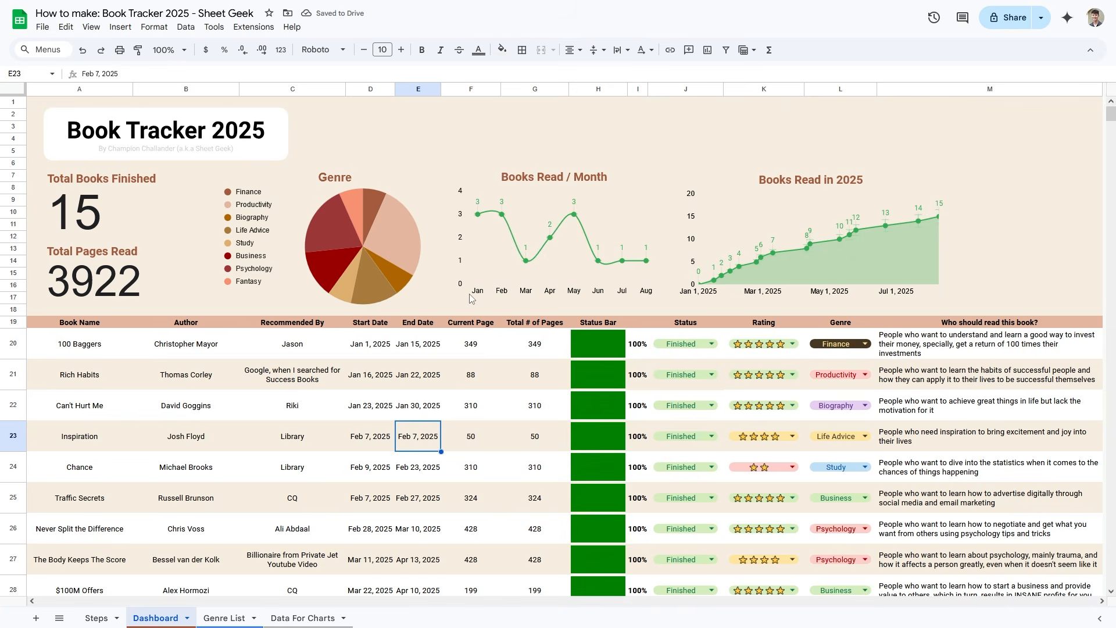
key(ctrl+a)
key(alt+i)
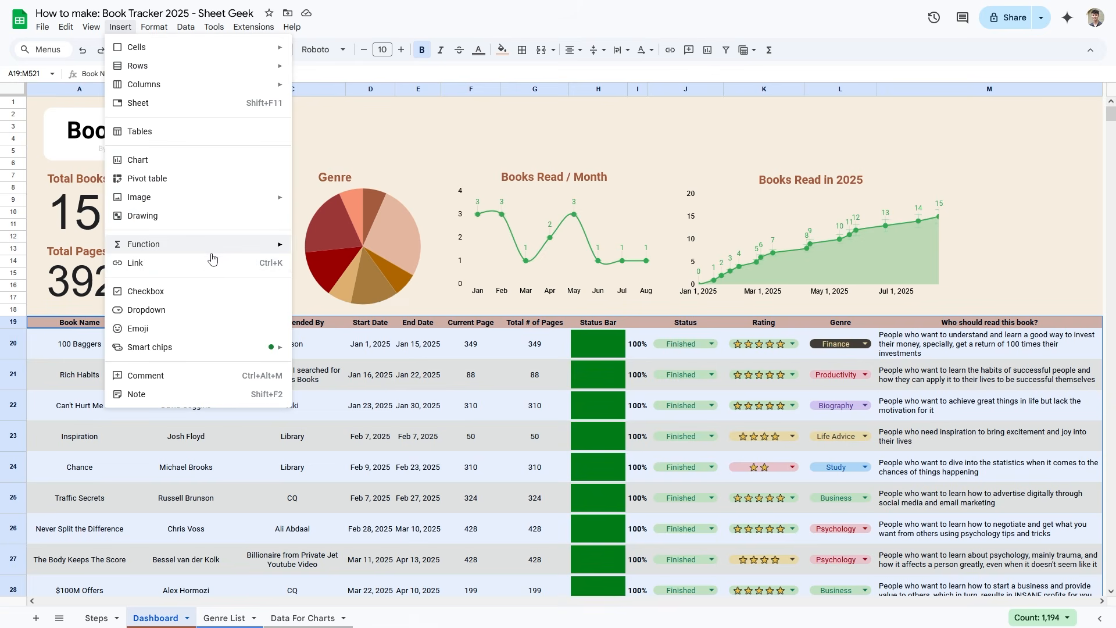
mouse_move(186, 32)
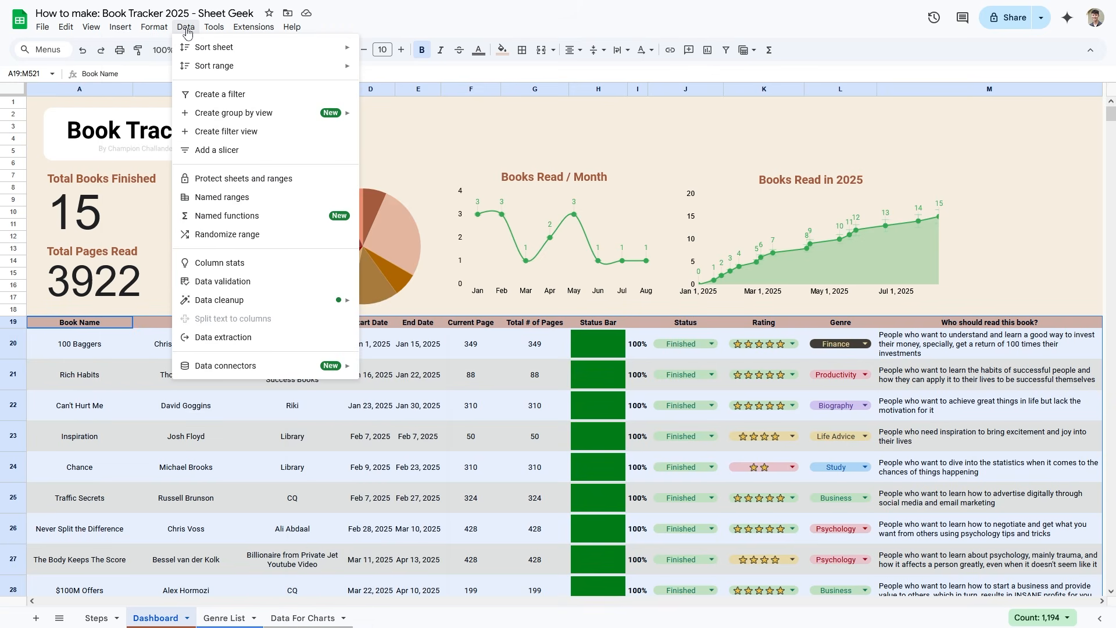
click(370, 31)
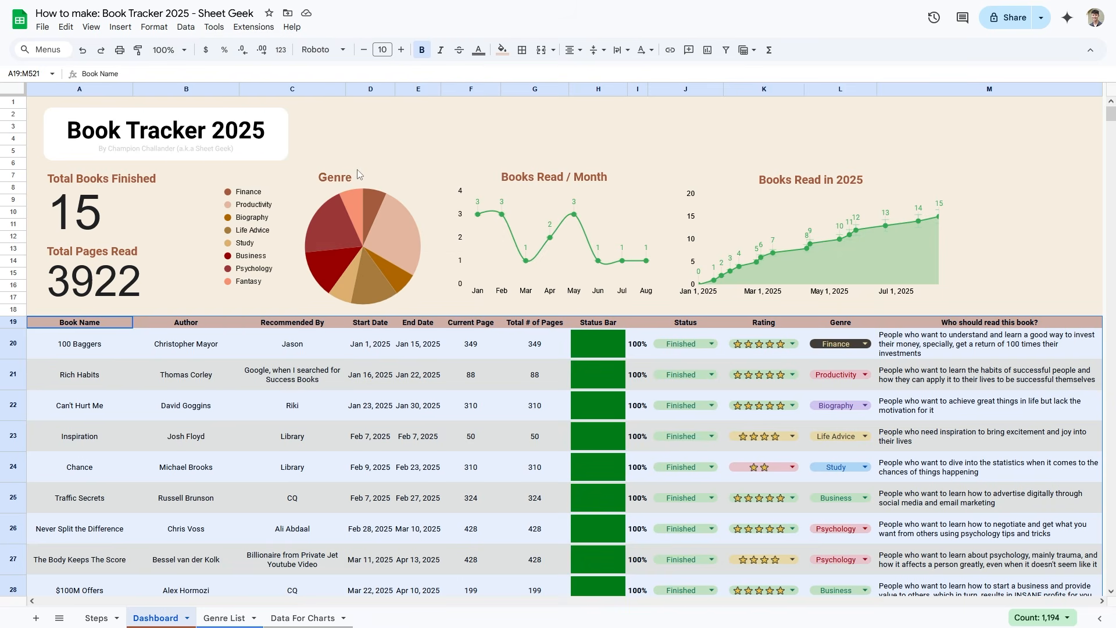
- Add a slicer for the book table, place it beside the dashboard title above the Genre chart, and set its column to Status
click(186, 27)
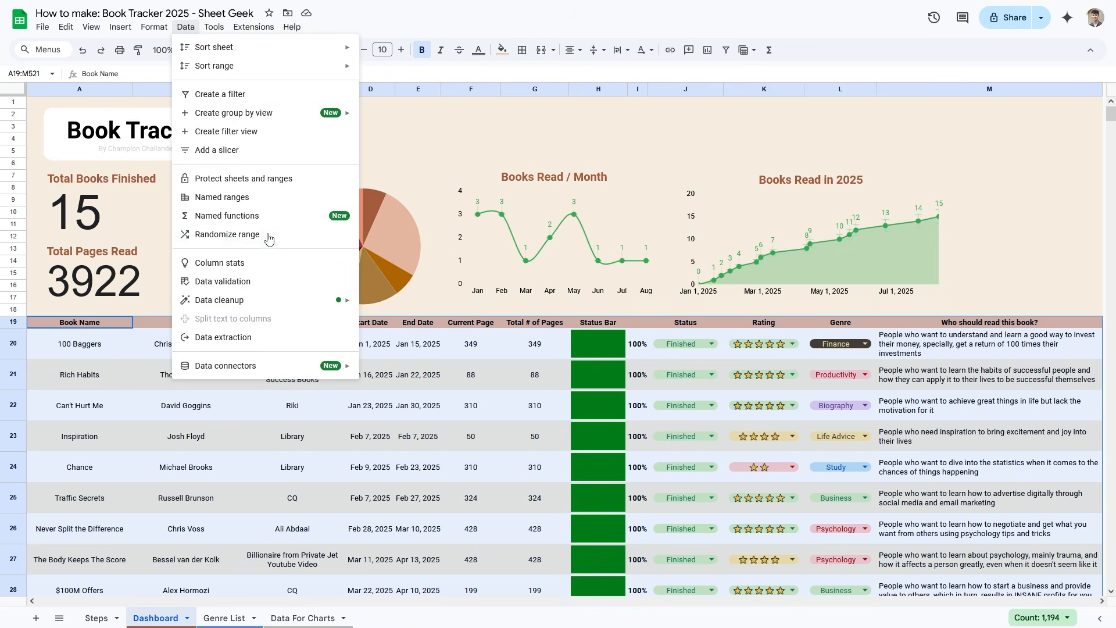
click(252, 155)
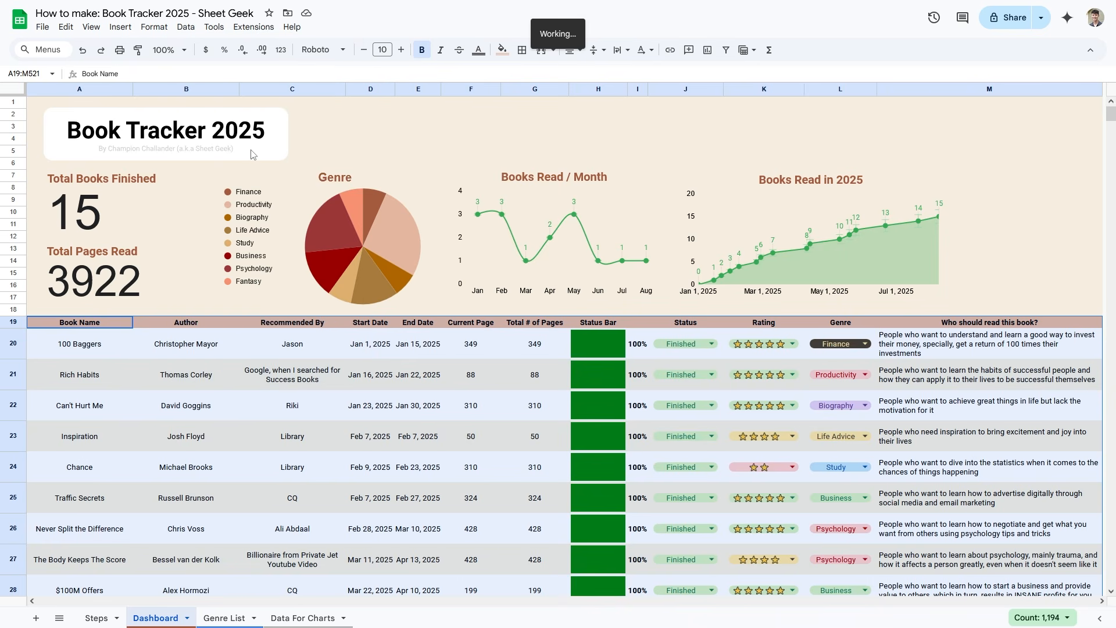
drag(456, 347, 436, 104)
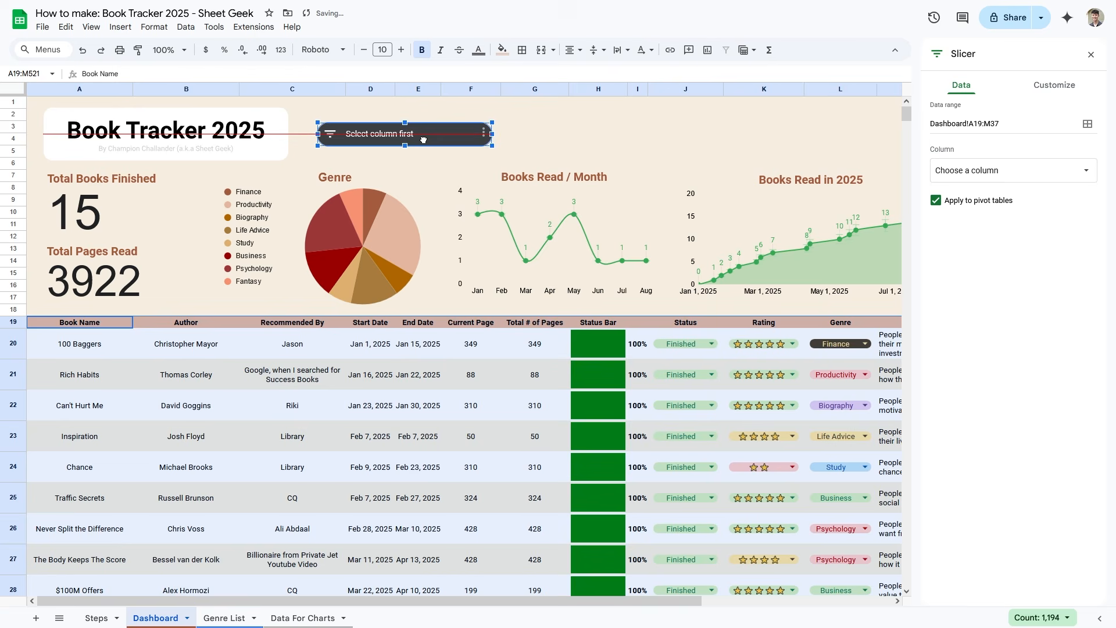
click(999, 174)
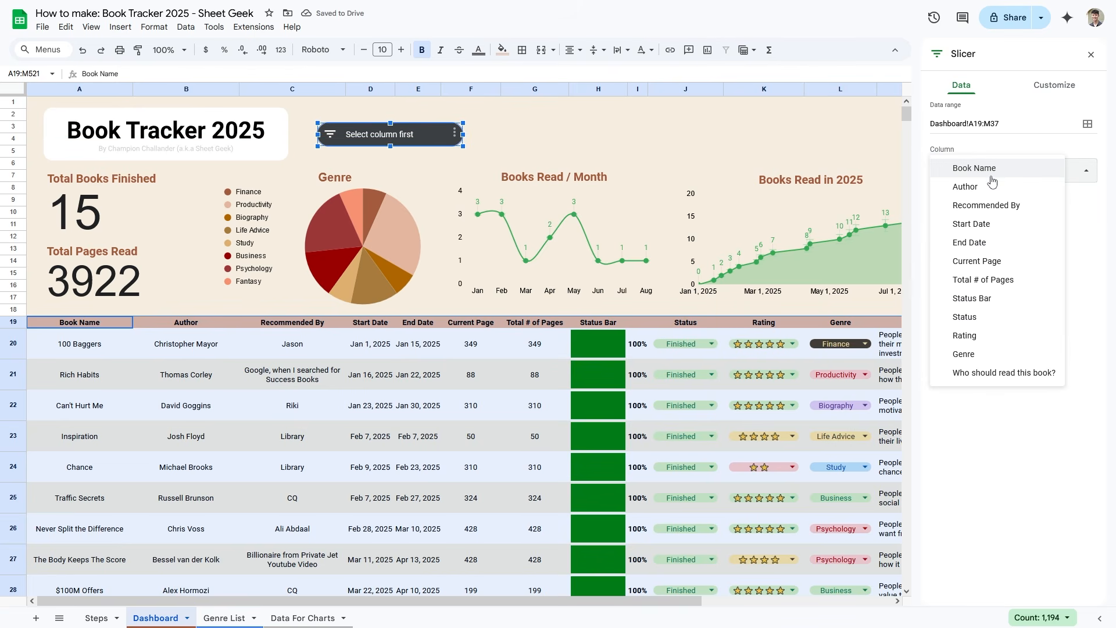
click(987, 318)
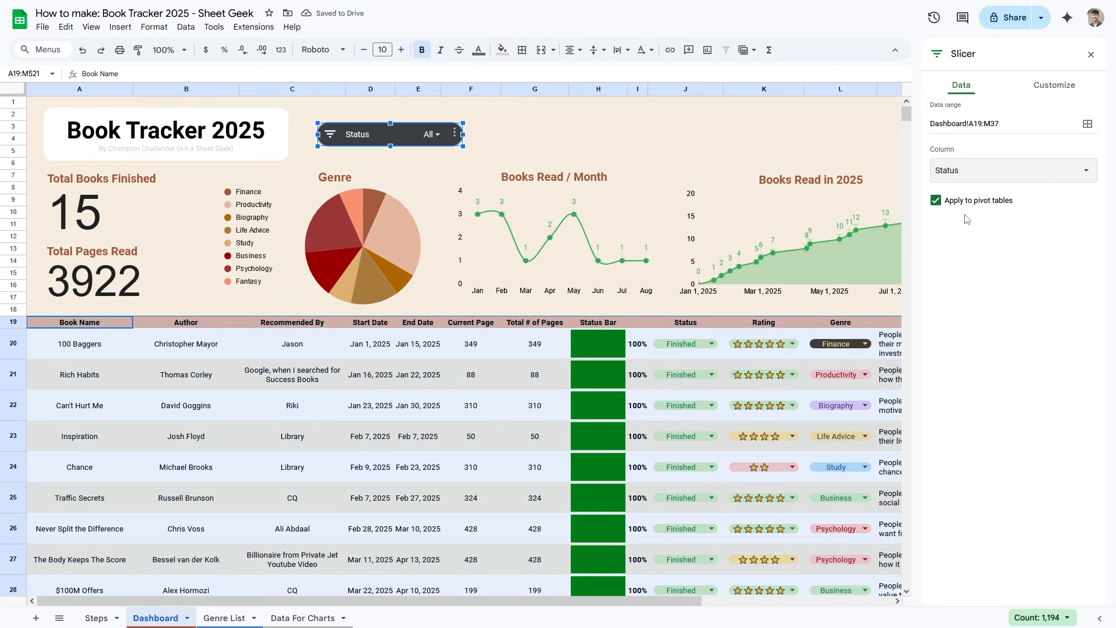
- Style the Status slicer with the custom light peach background and a bold dark grey title
click(1055, 85)
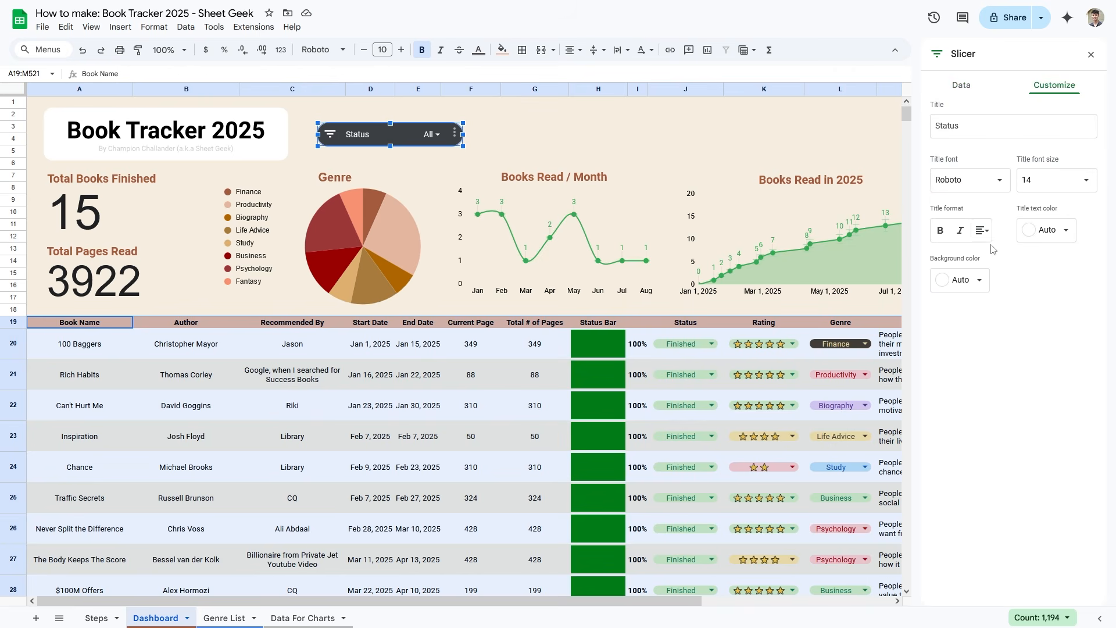
click(978, 281)
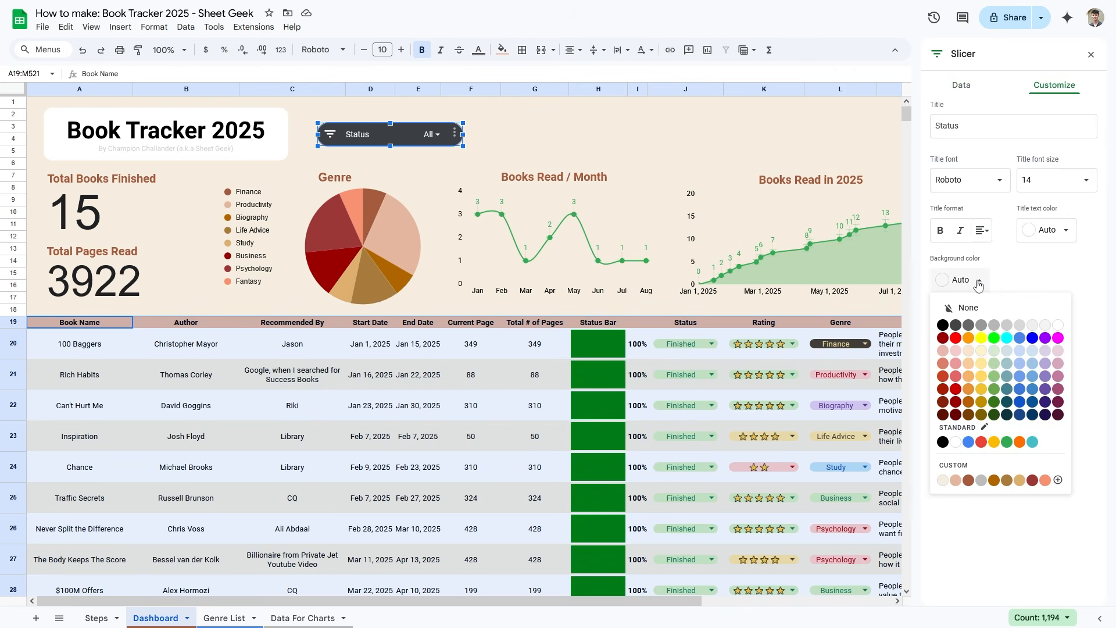
click(960, 486)
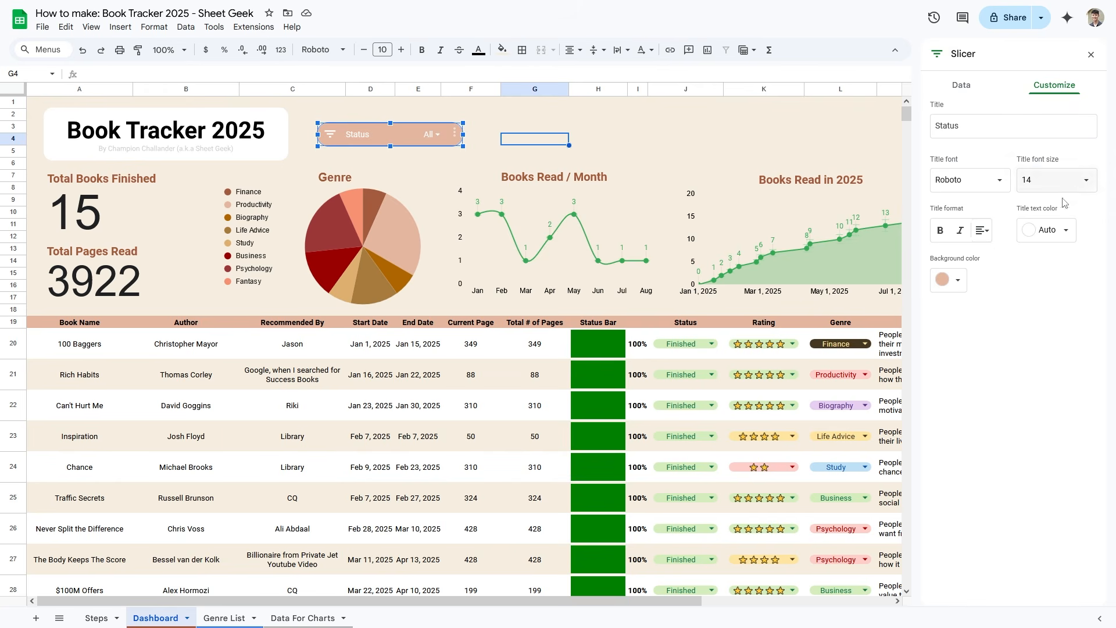
click(1060, 231)
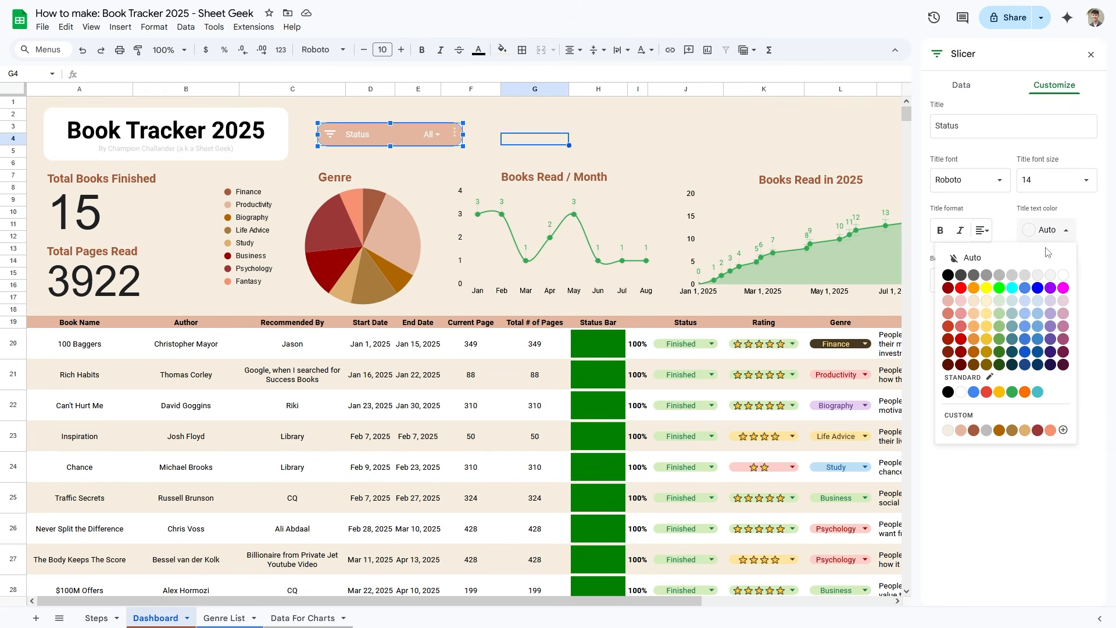
click(961, 274)
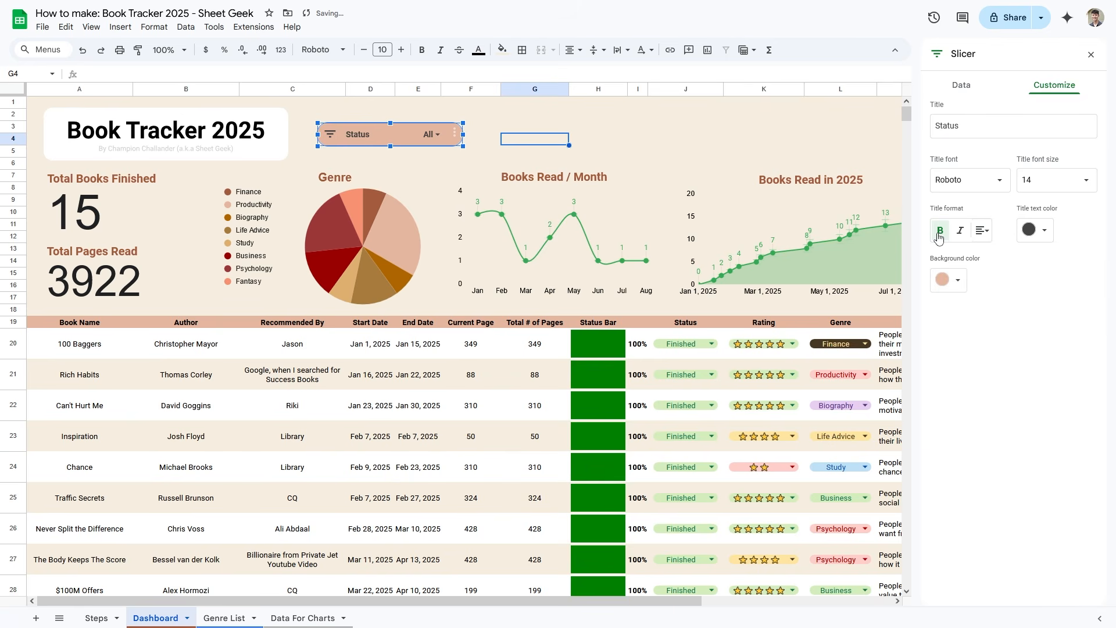
- Filter the Status slicer to DNF and extend its data range to Dashboard!A19:M521
click(432, 135)
click(443, 307)
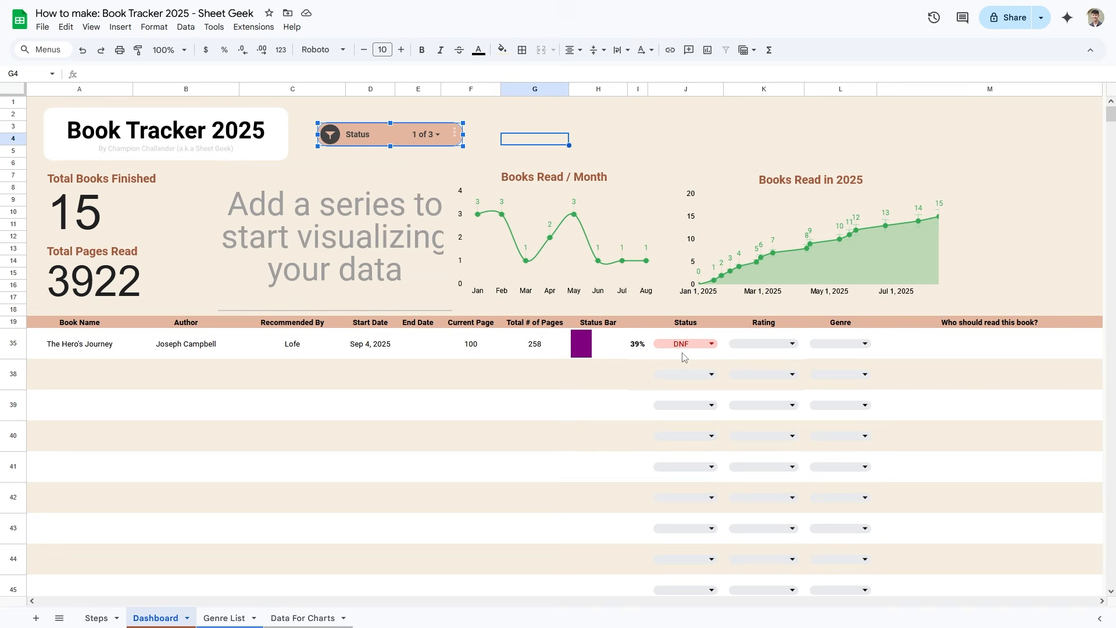
drag(1001, 127, 907, 114)
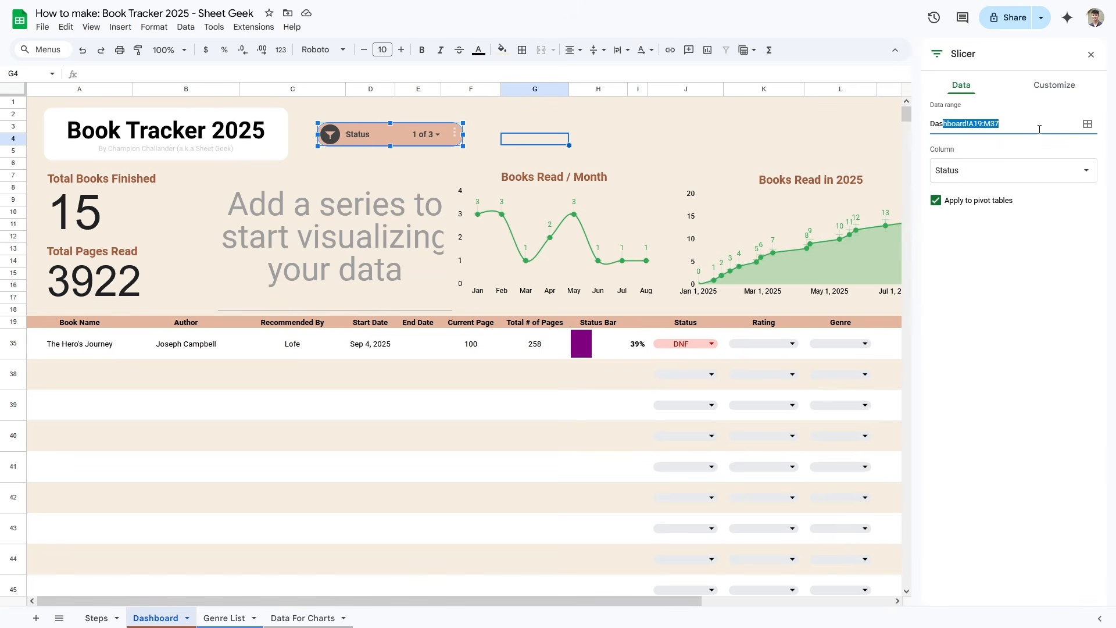
click(1040, 129)
click(1024, 329)
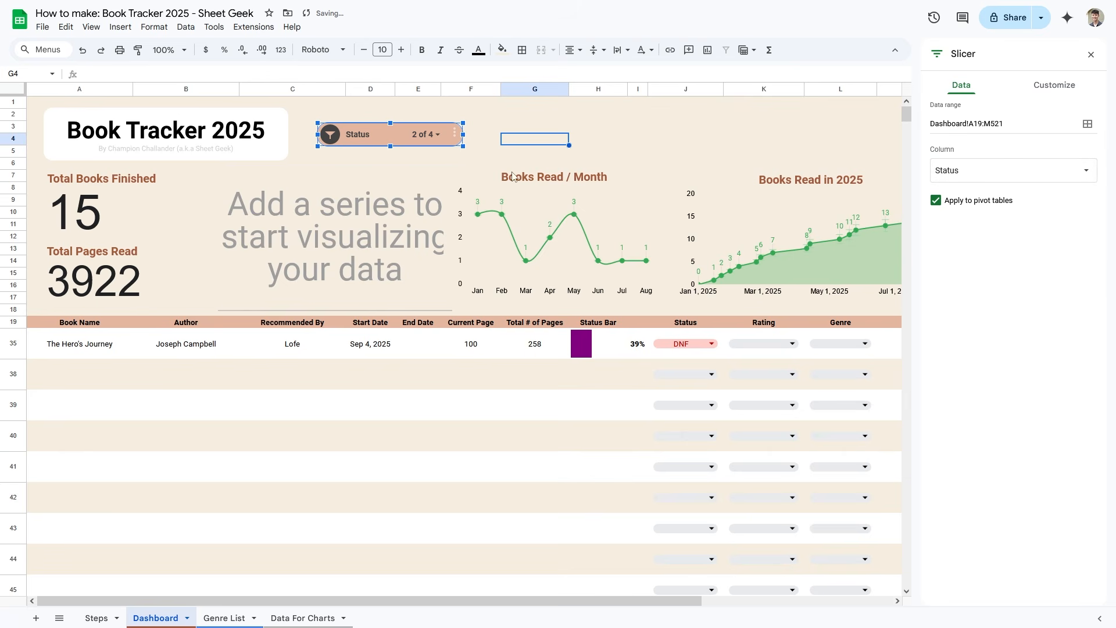
- Exclude blanks from the Status slicer's filter, leaving only DNF selected
click(426, 134)
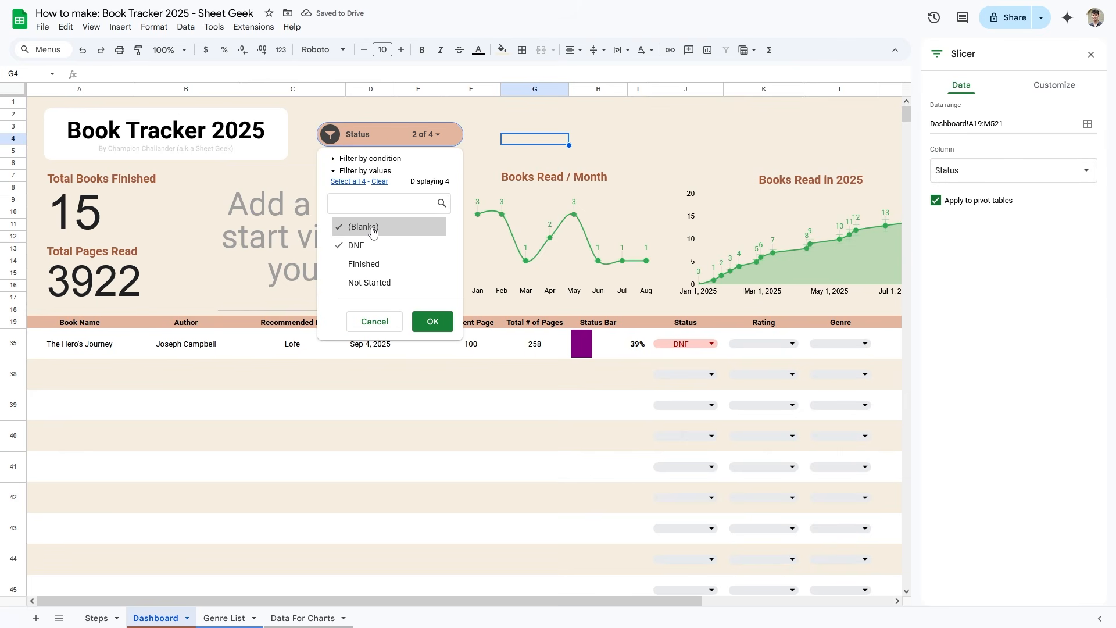
click(373, 227)
click(433, 322)
click(447, 349)
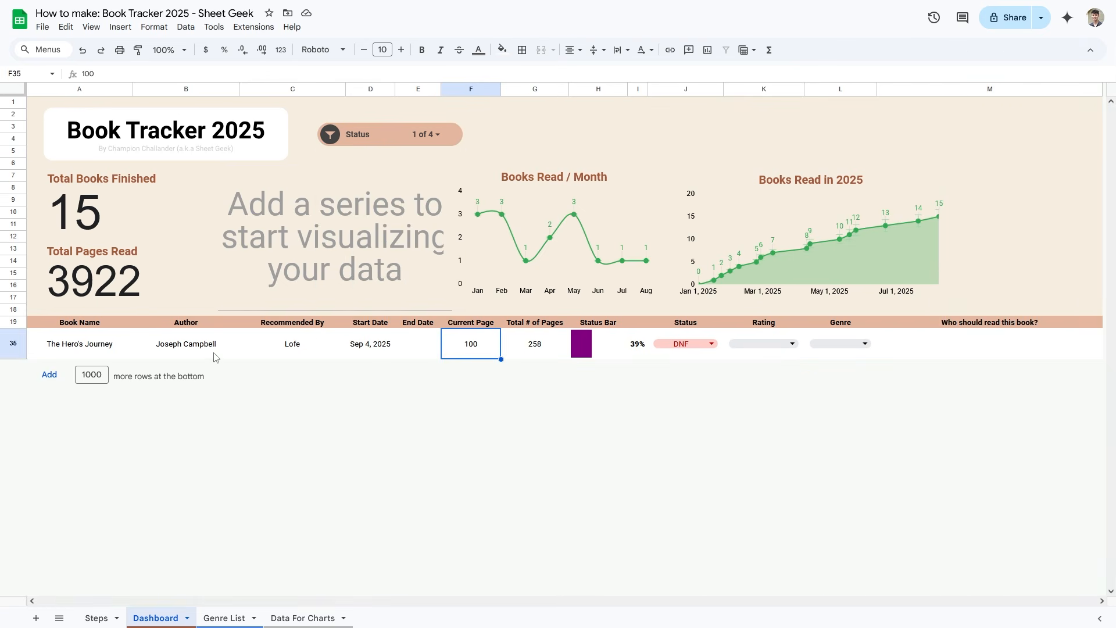
- Duplicate the Status slicer, place the copy above the Books Read / Month chart, and set its column to Rating
click(394, 141)
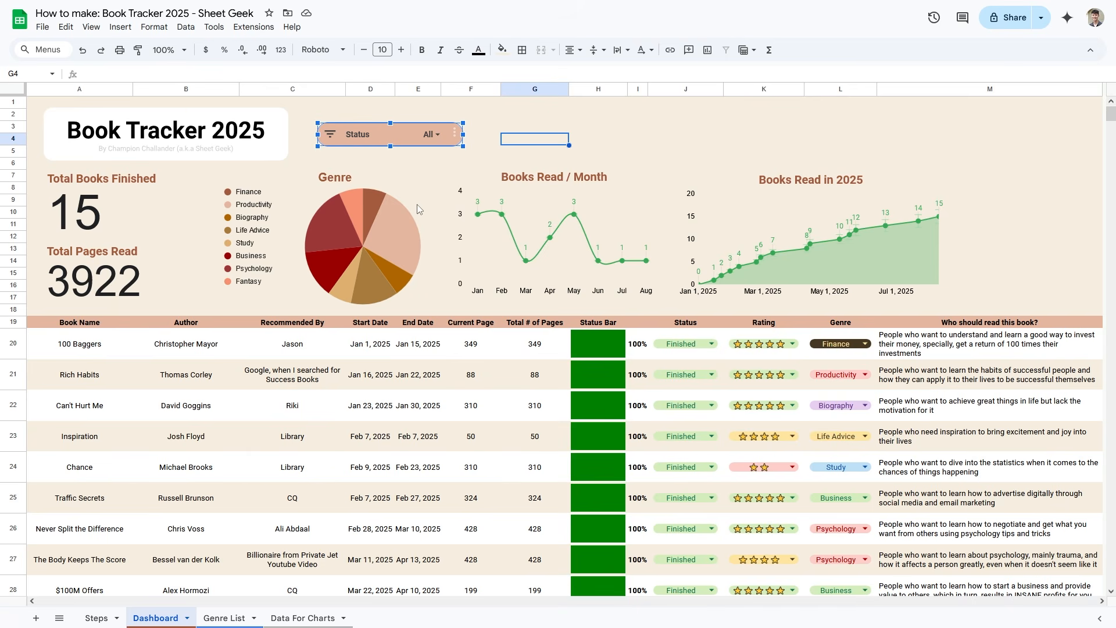
key(ctrl+c)
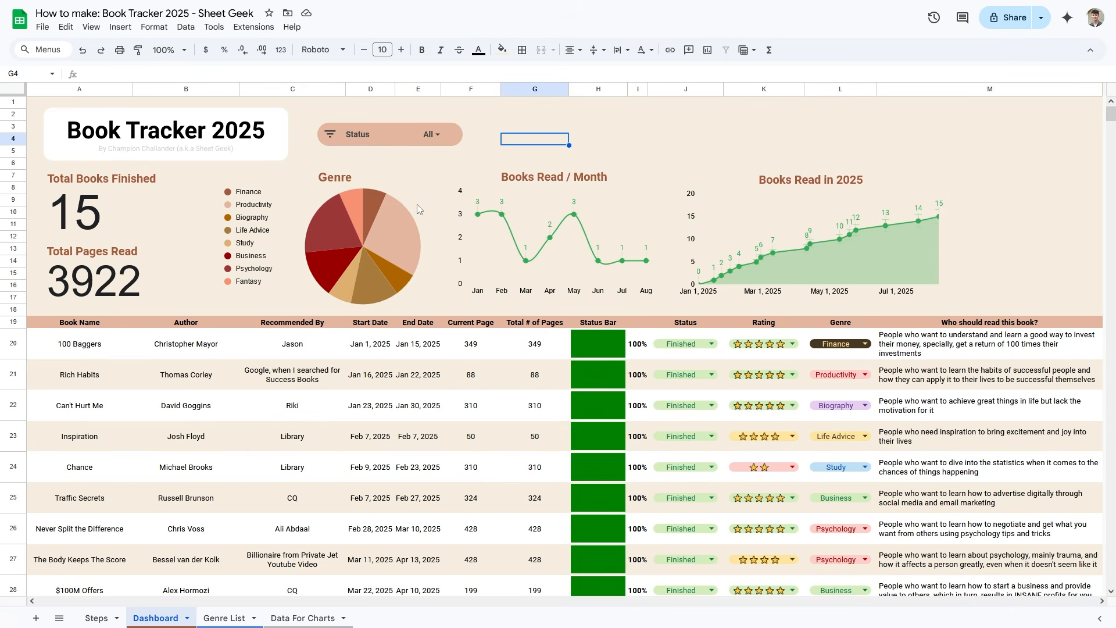
key(ctrl+v)
drag(655, 156, 572, 134)
click(641, 135)
click(663, 150)
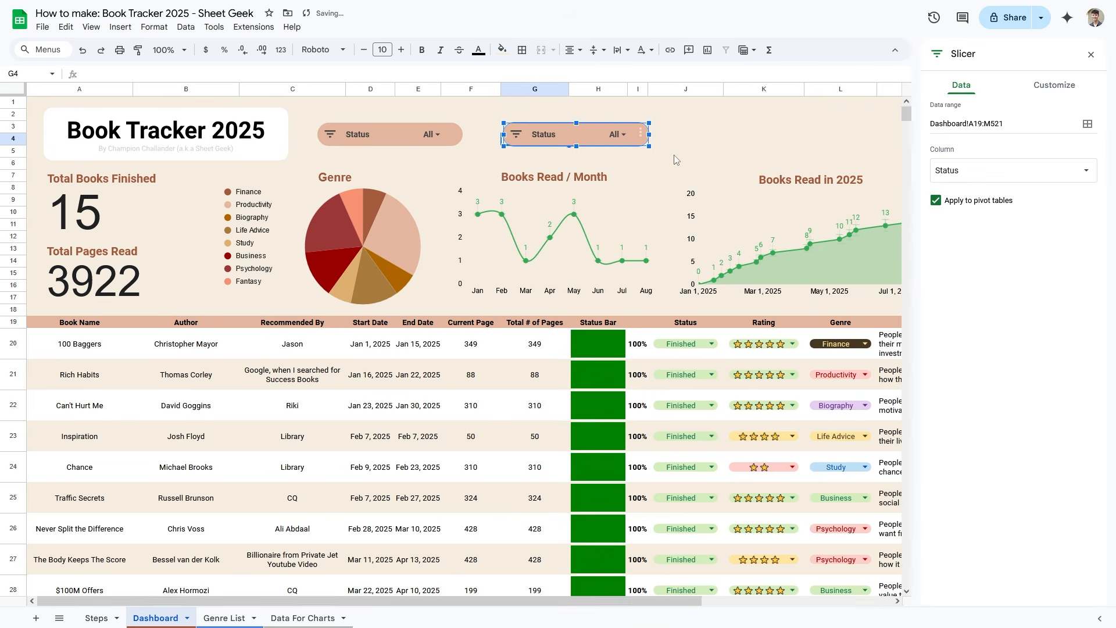
click(981, 173)
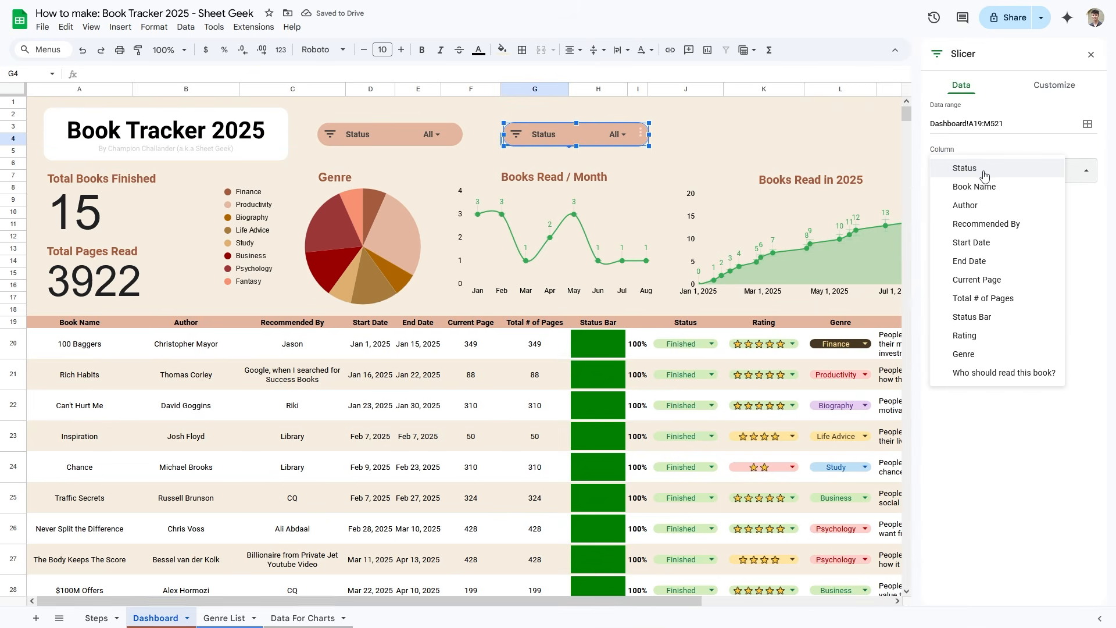
click(992, 336)
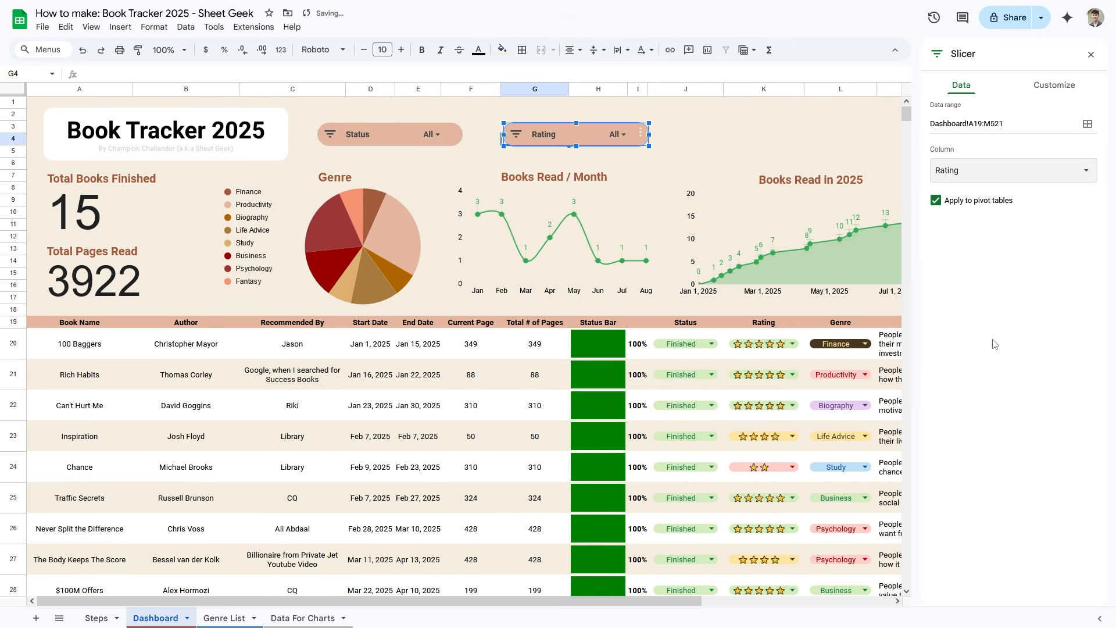
- Duplicate the Rating slicer, place the copy above the Books Read in 2025 chart, and set its column to Genre
key(ctrl+c)
click(668, 140)
key(ctrl+v)
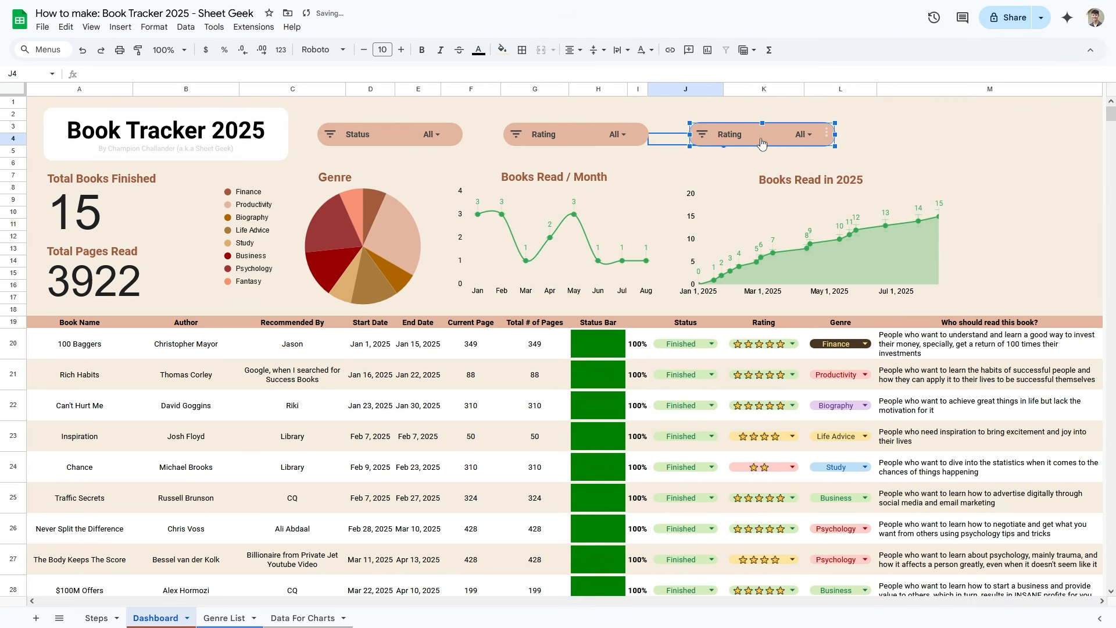
click(827, 134)
click(837, 150)
click(982, 173)
click(994, 352)
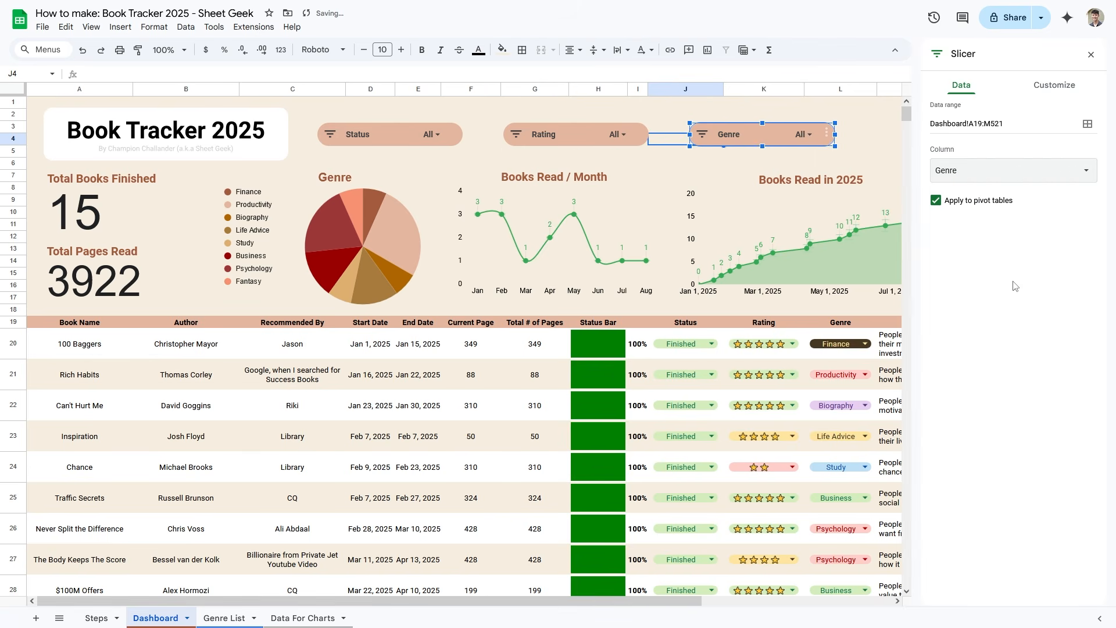
click(1093, 63)
- With the Genre slicer filtered to Business, set the Genre pie chart to include hidden and filtered data
click(803, 135)
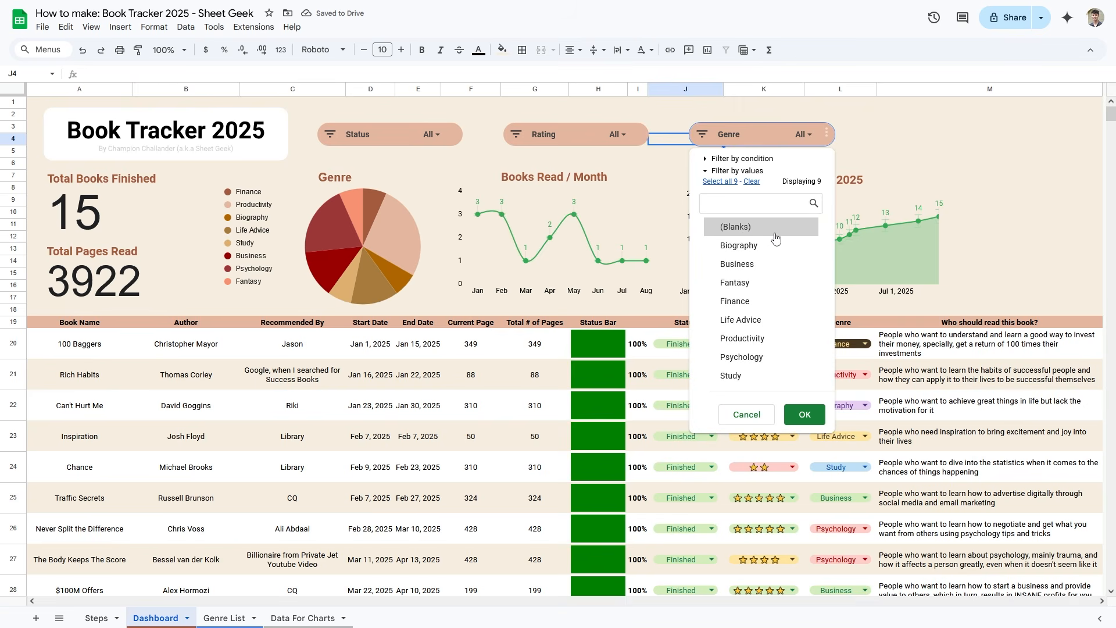
click(807, 413)
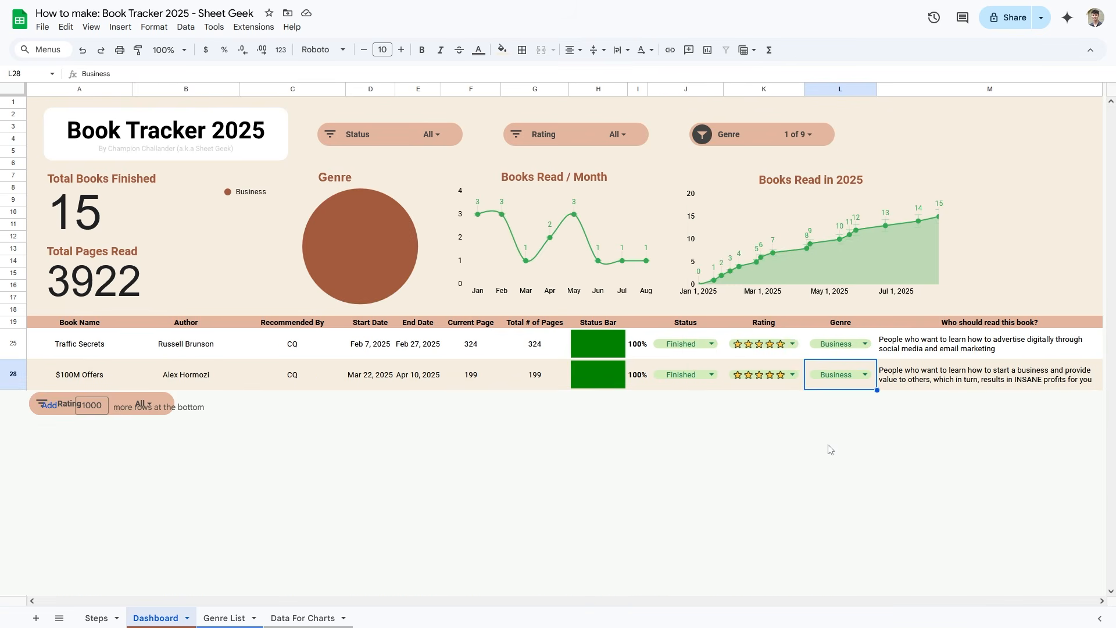
click(377, 226)
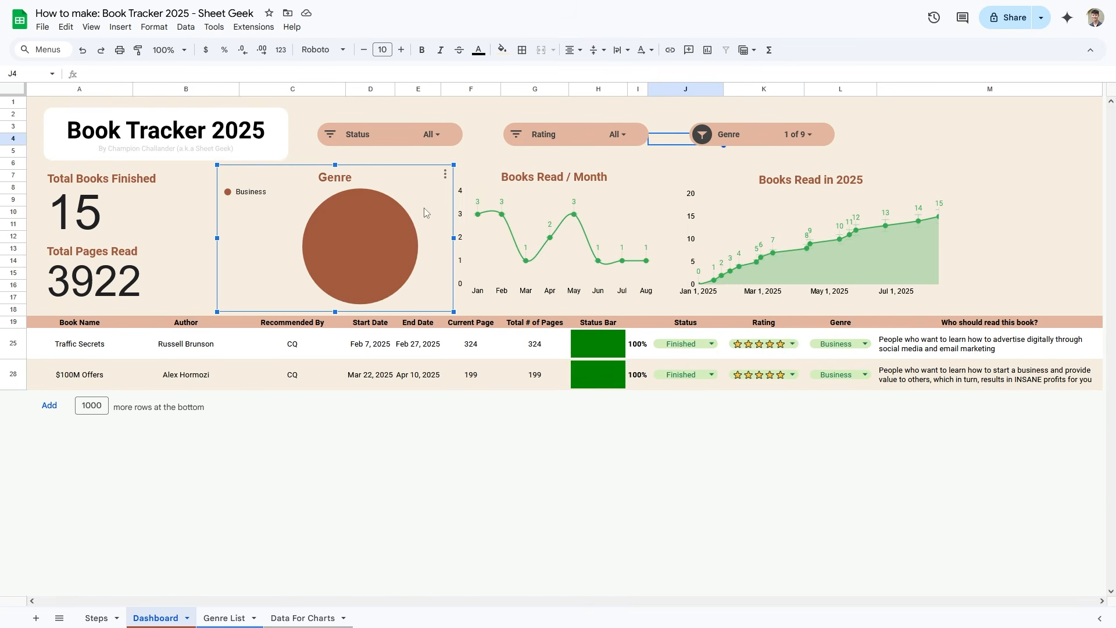
click(446, 174)
click(468, 190)
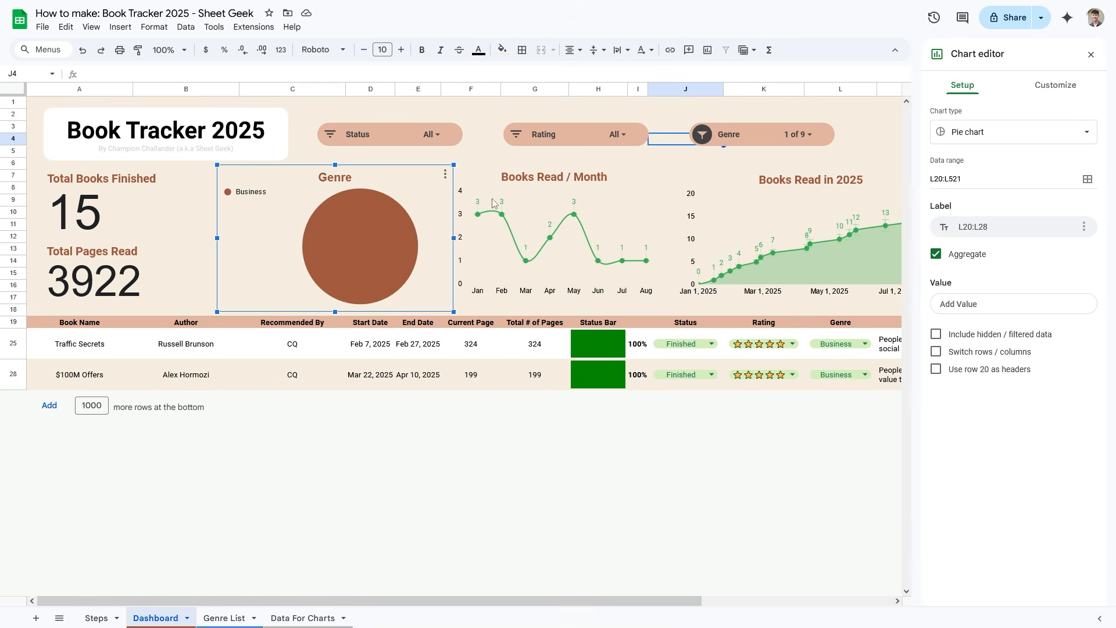
click(957, 340)
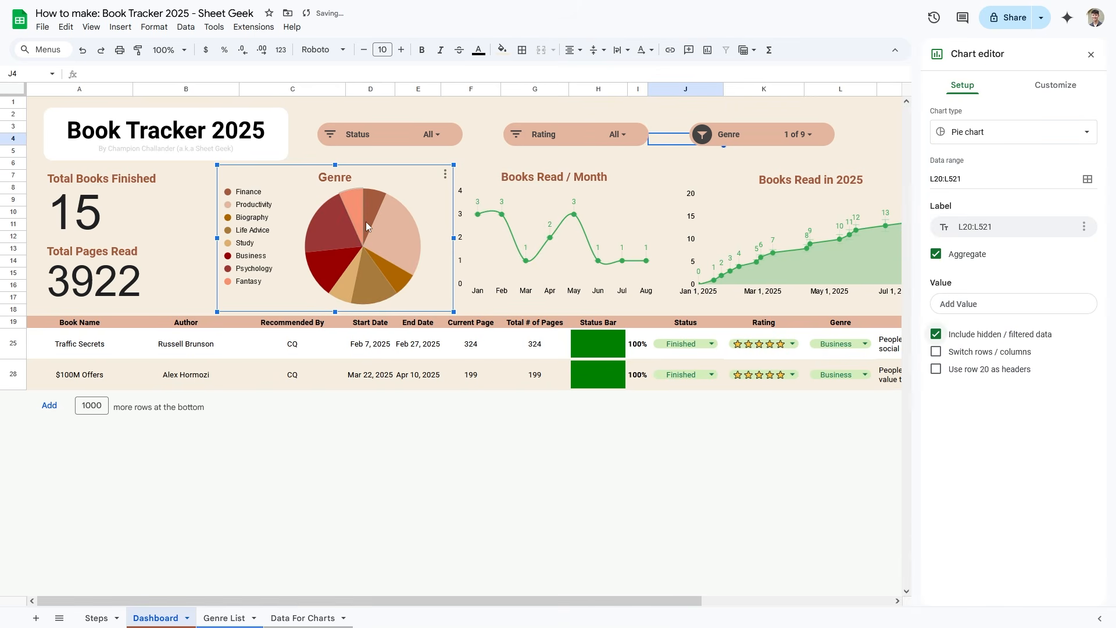
click(1091, 55)
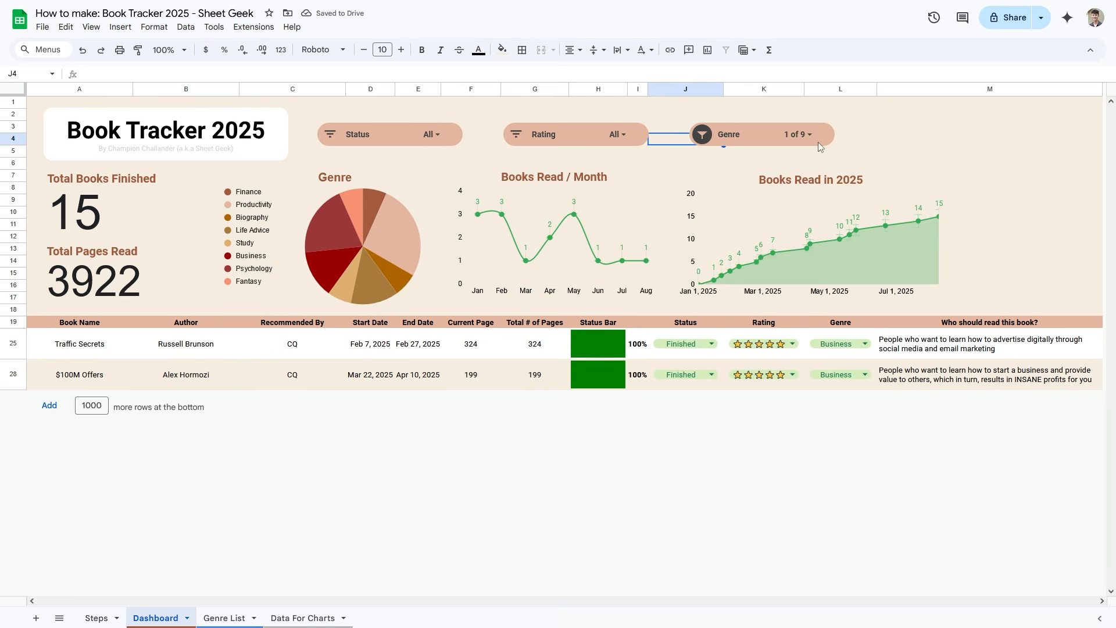
- Reset the Genre slicer's filter by selecting all of its values again
click(799, 138)
click(720, 181)
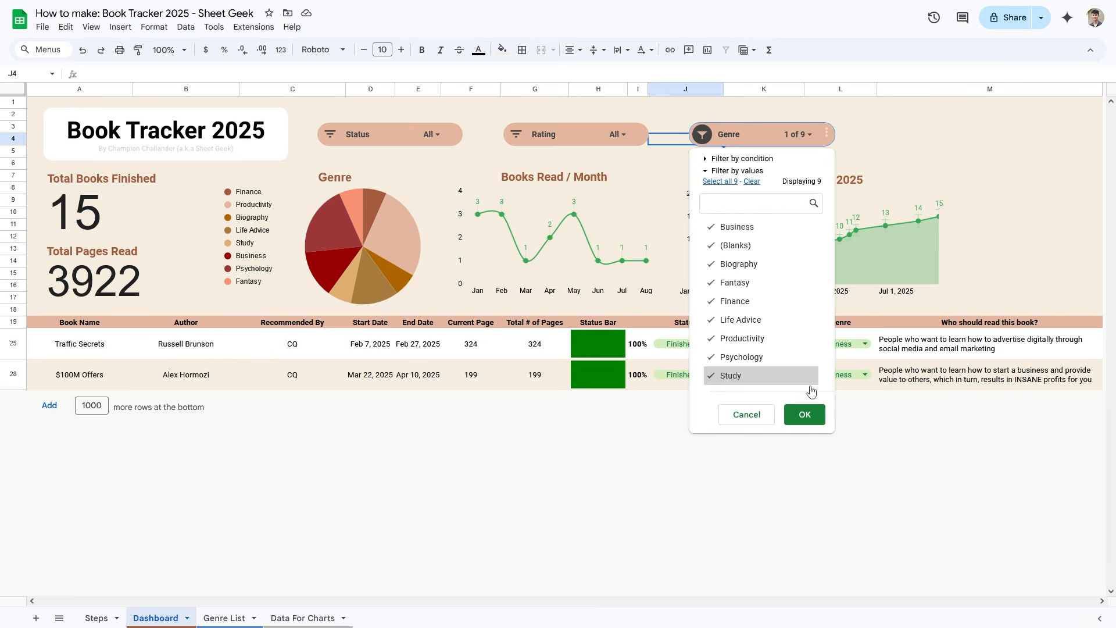
click(808, 414)
click(907, 139)
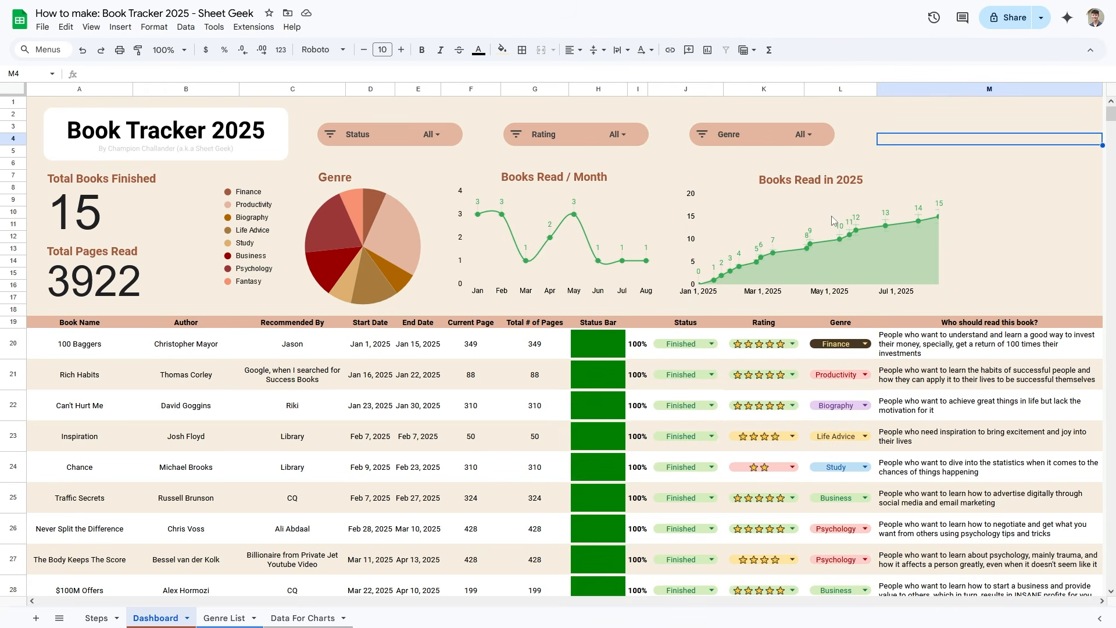